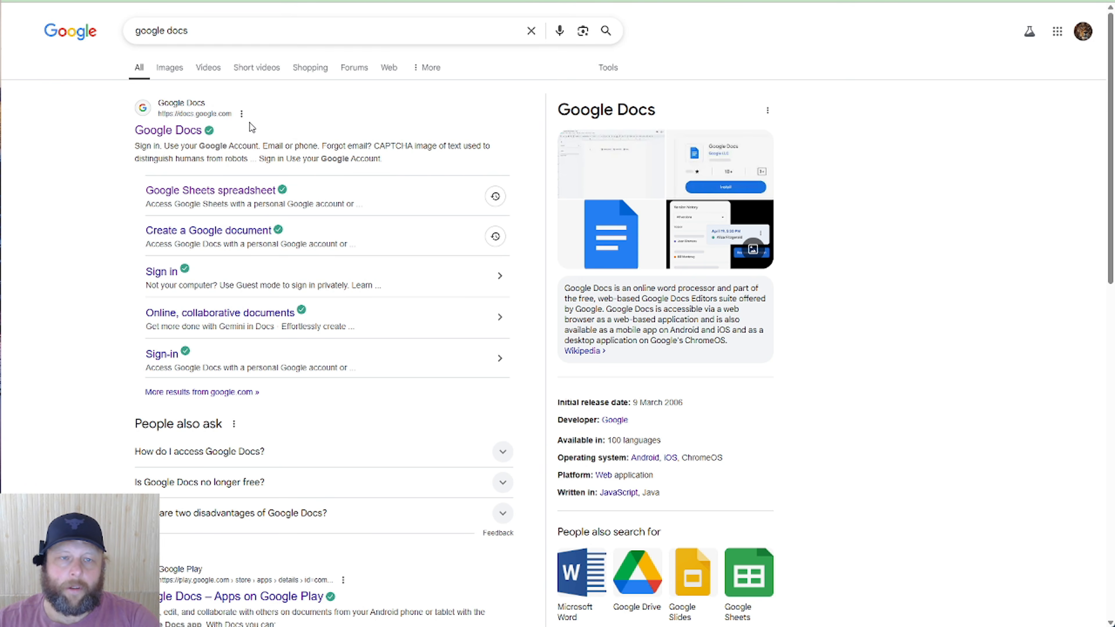
# Open Google Docs from the search results and create a blank document titled "The Voice to Lovable Doc".
pyautogui.click(242, 120)
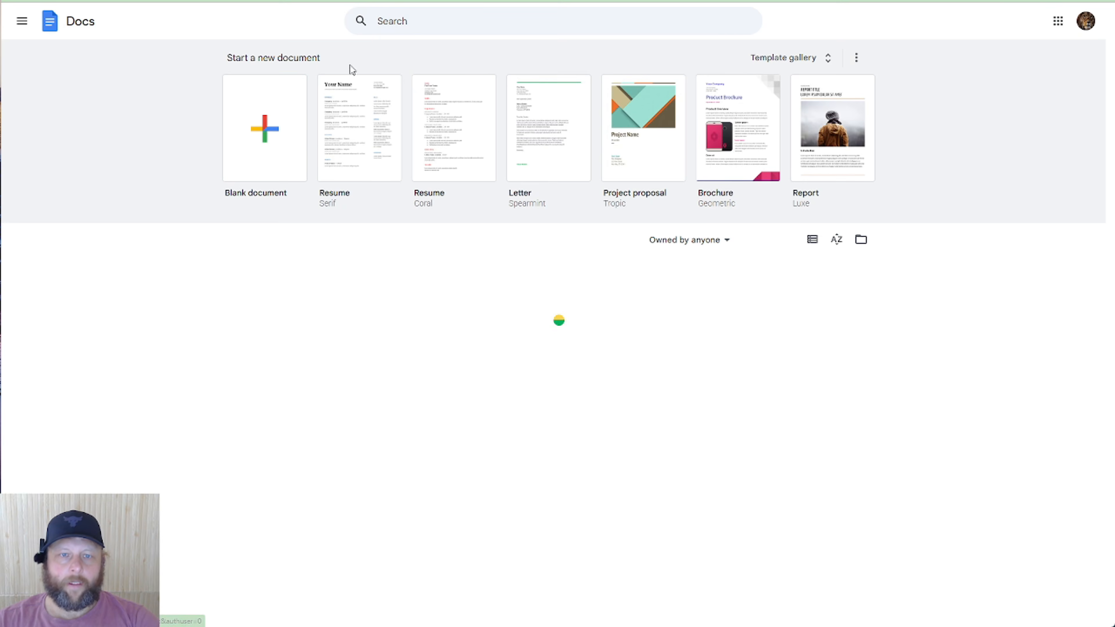
pyautogui.click(296, 141)
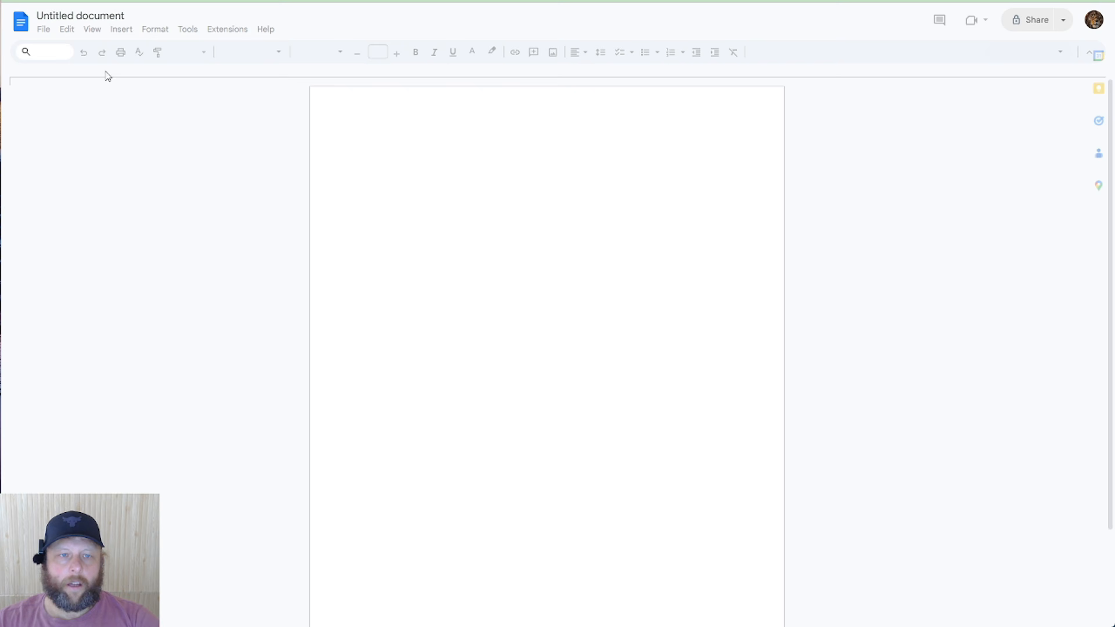
pyautogui.click(98, 14)
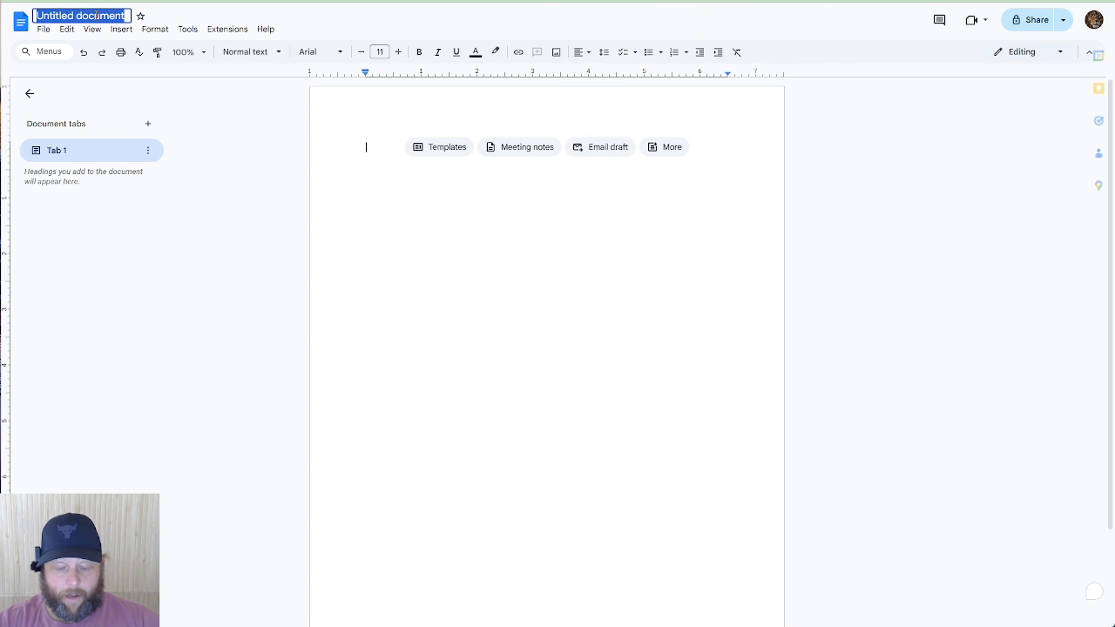
pyautogui.write('The Voice')
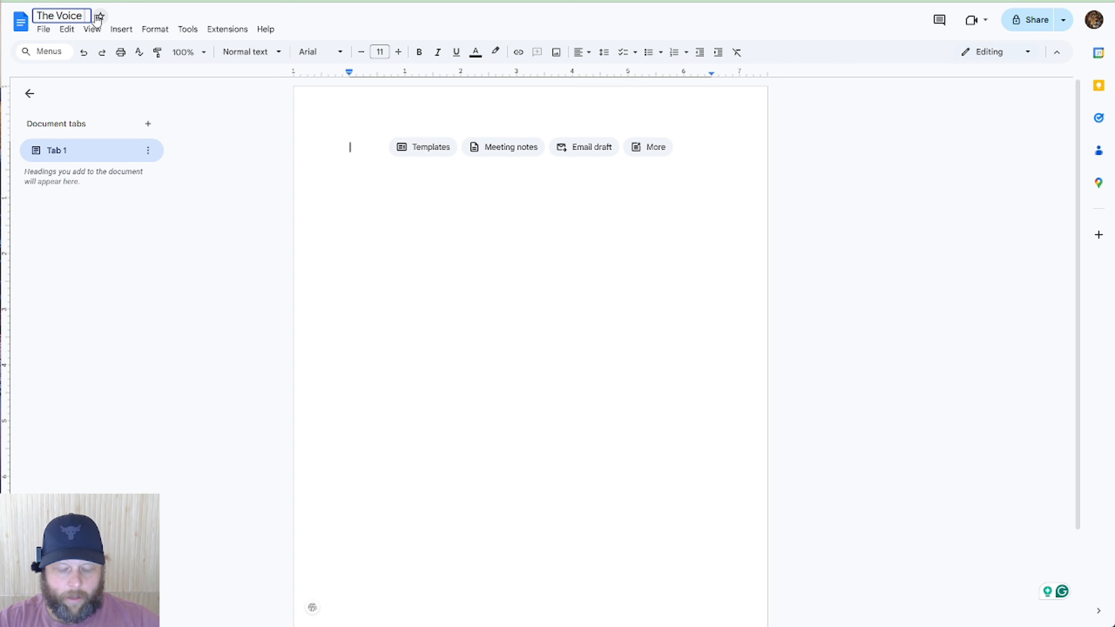
pyautogui.write(' to Lovable D')
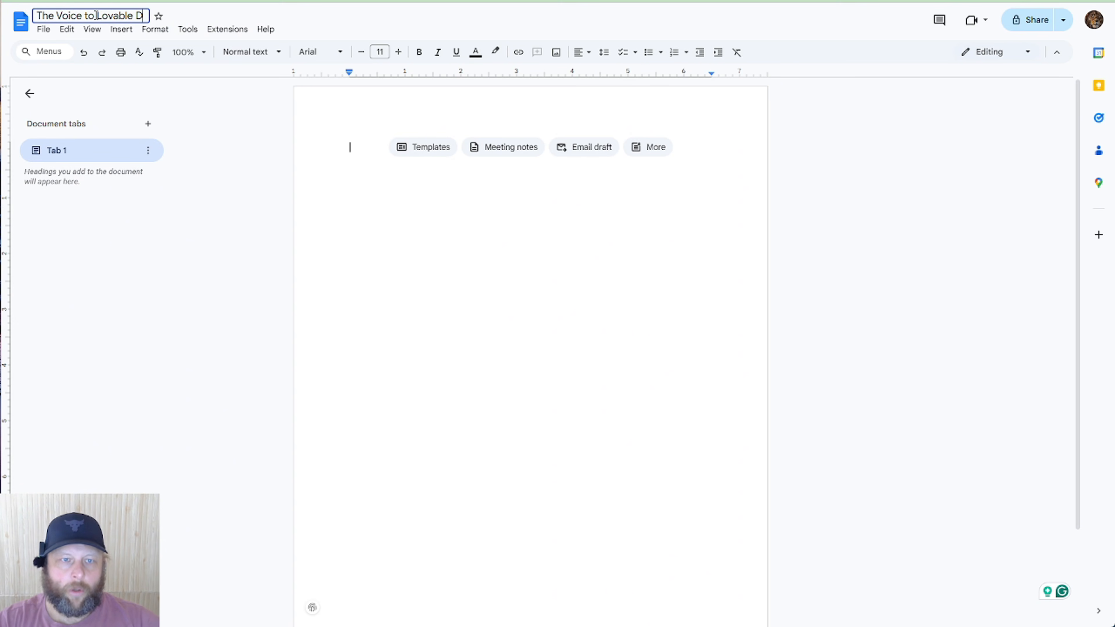
pyautogui.write('oc')
pyautogui.press('Return')
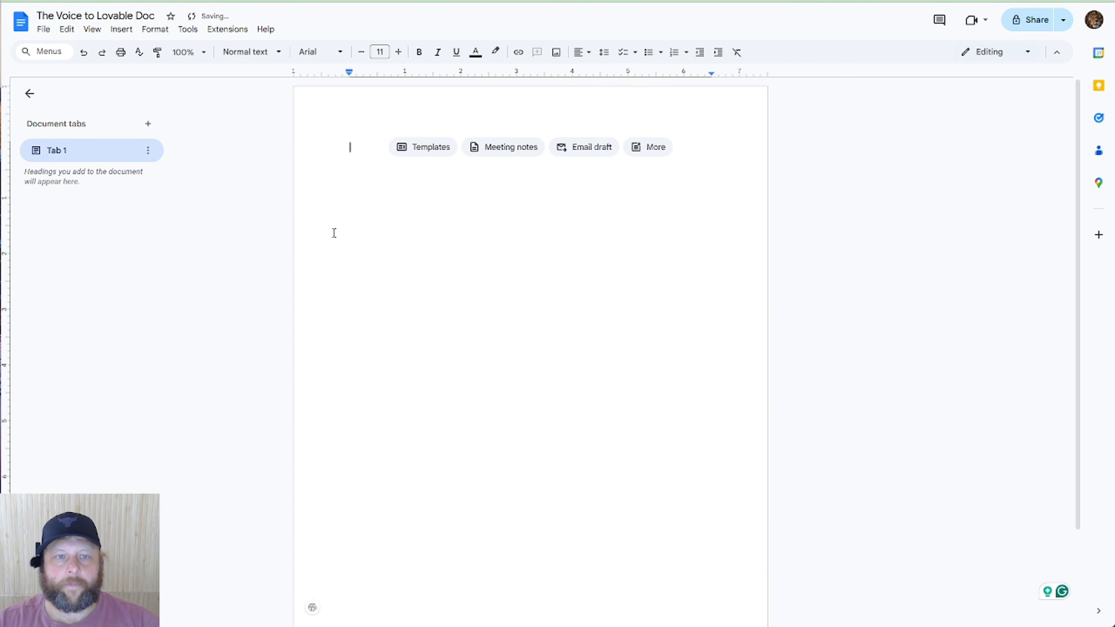
# Search for "ai studio" in a new browser tab and open Google AI Studio alongside the document.
pyautogui.hotkey('ctrl', 't')
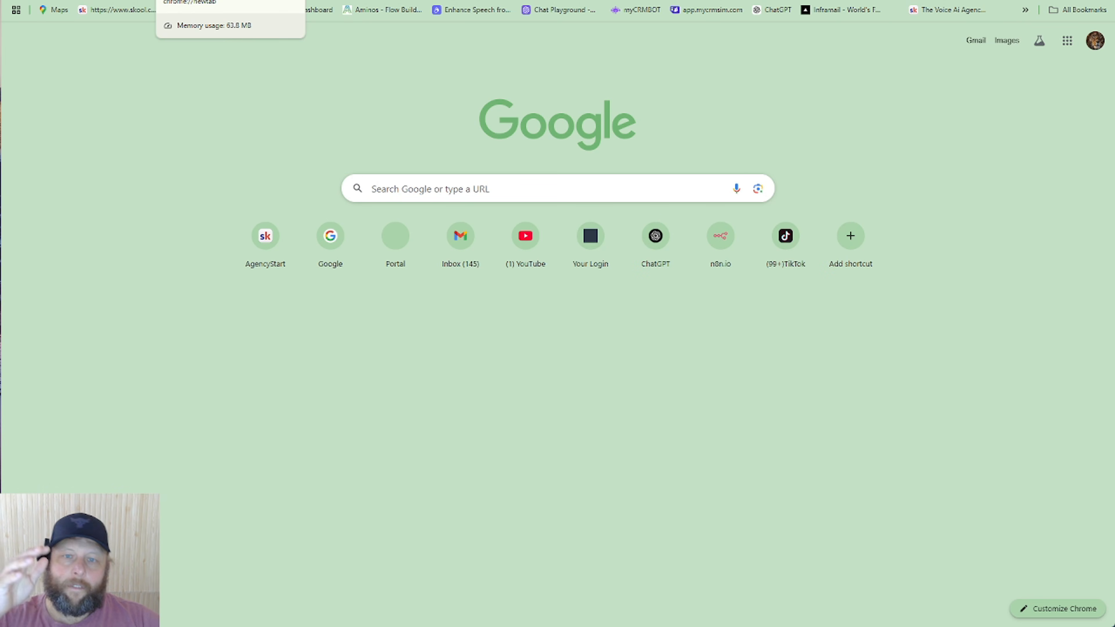
pyautogui.write('ai studio')
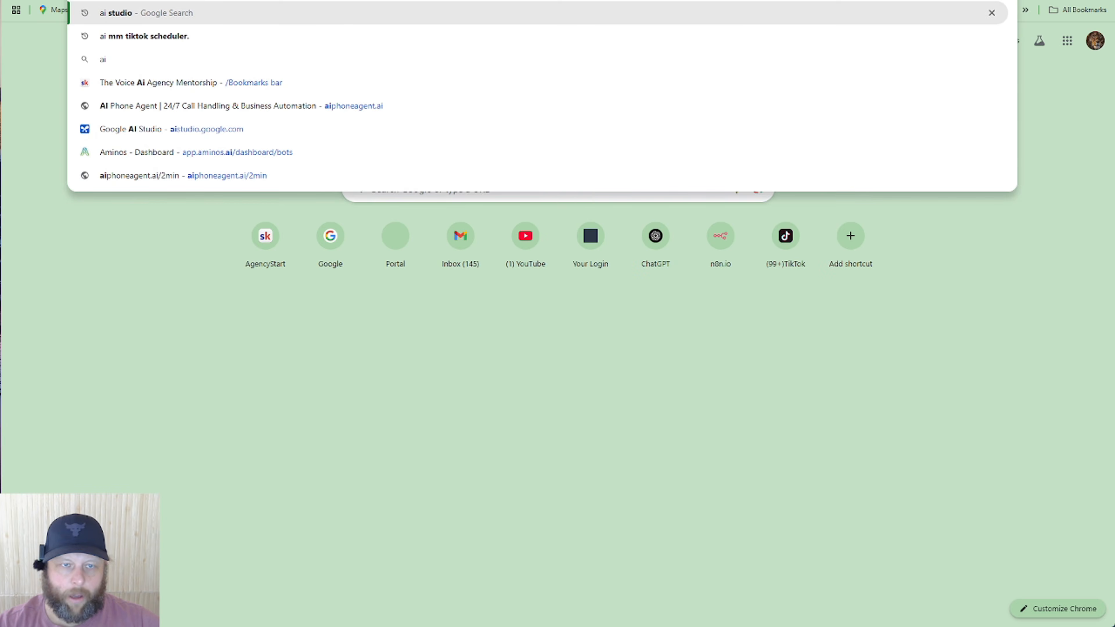
pyautogui.press('Return')
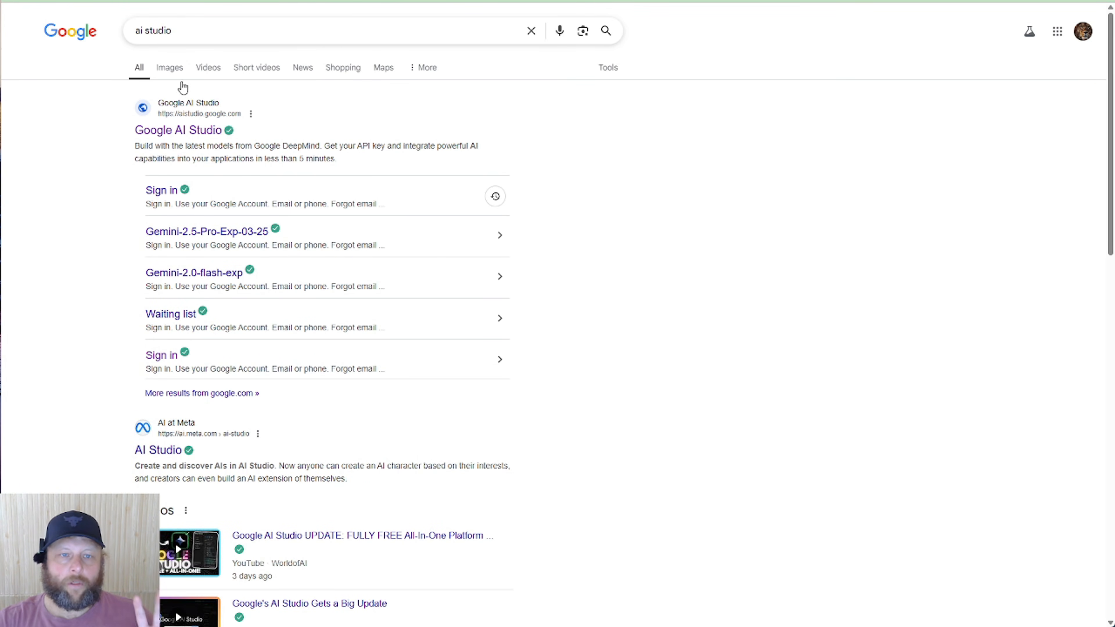
pyautogui.click(198, 132)
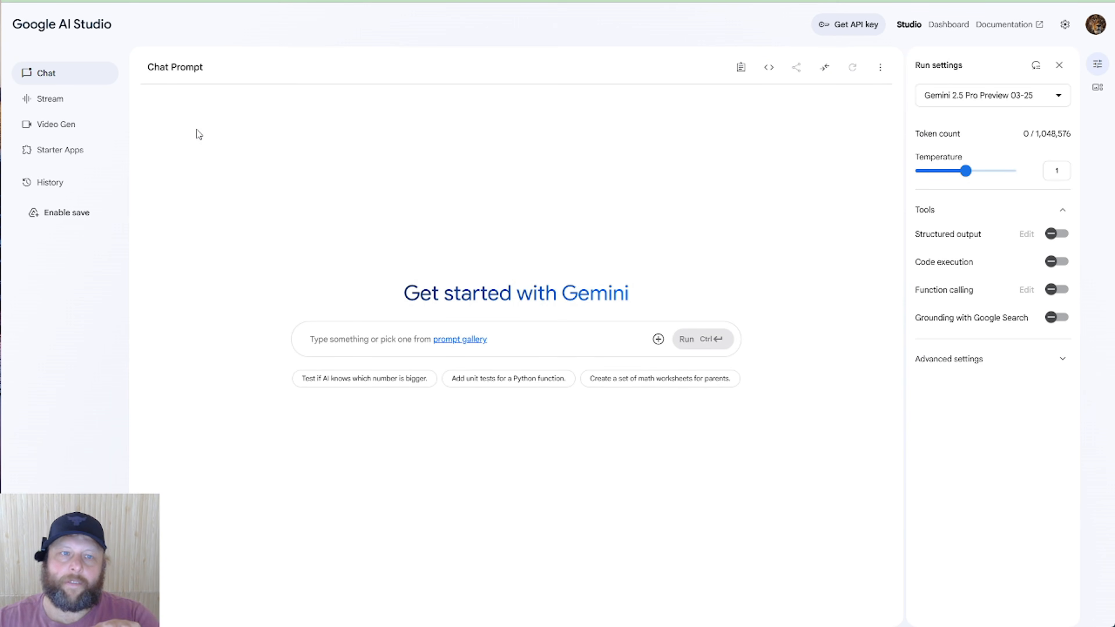
pyautogui.click(95, 1)
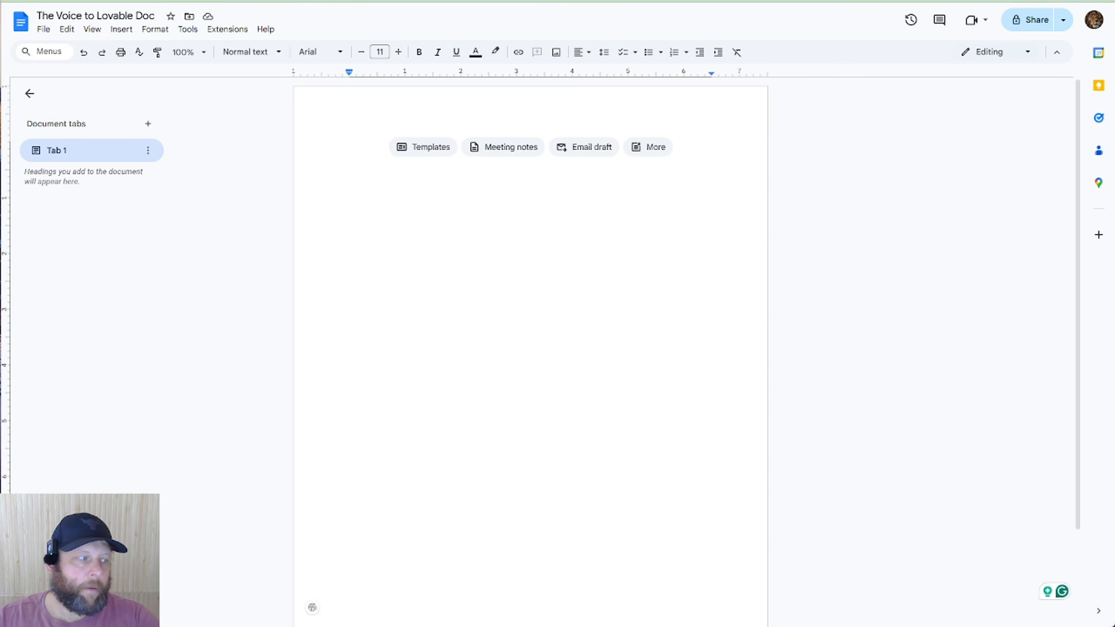
pyautogui.hotkey('ctrl', 'Tab')
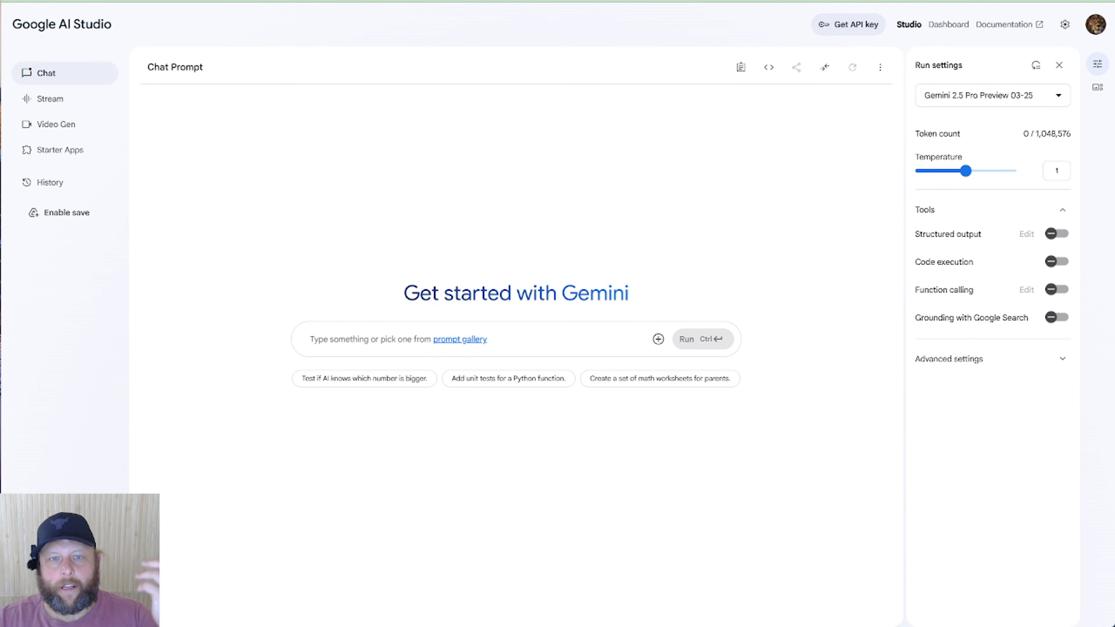
# Open the ElevenLabs website in a new browser tab, log in, and go to the Conversational AI dashboard.
pyautogui.hotkey('ctrl', 't')
pyautogui.write('elev')
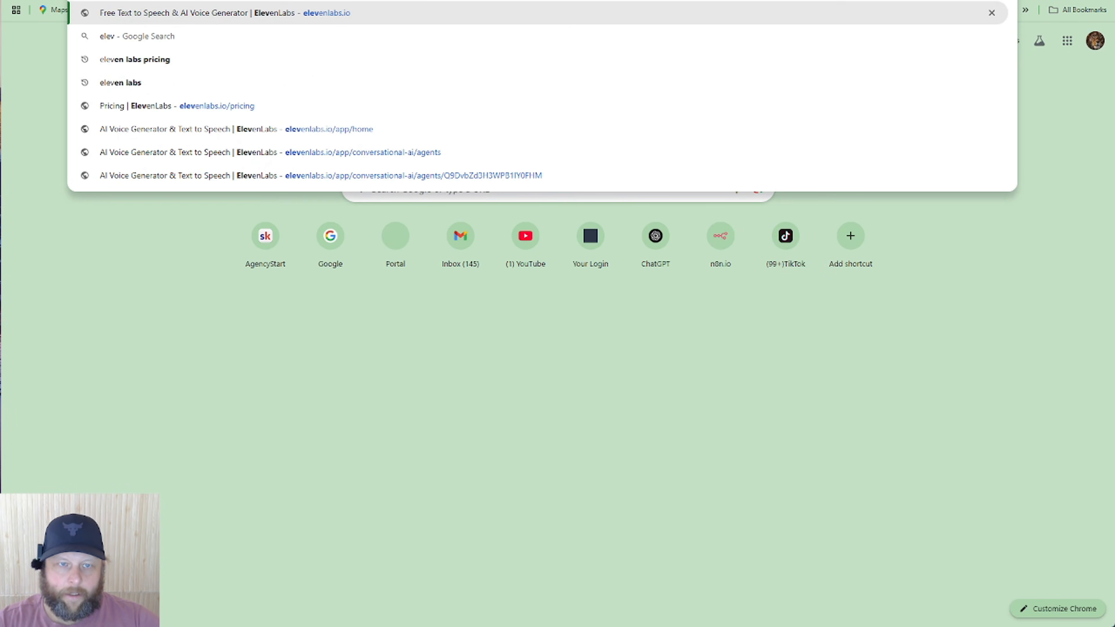
pyautogui.press('Return')
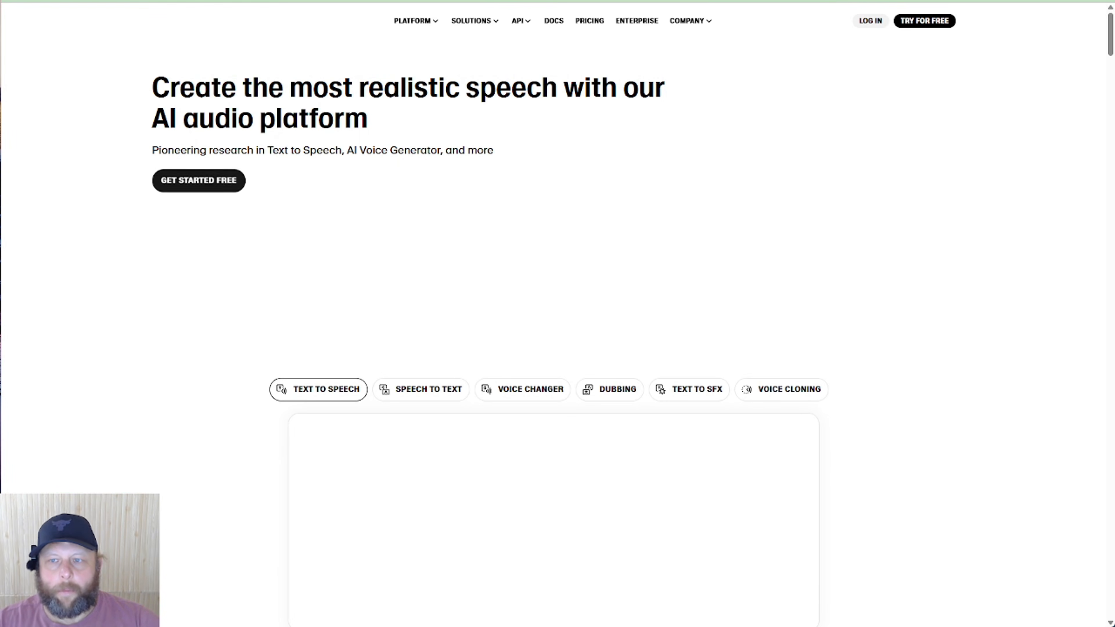
pyautogui.click(871, 21)
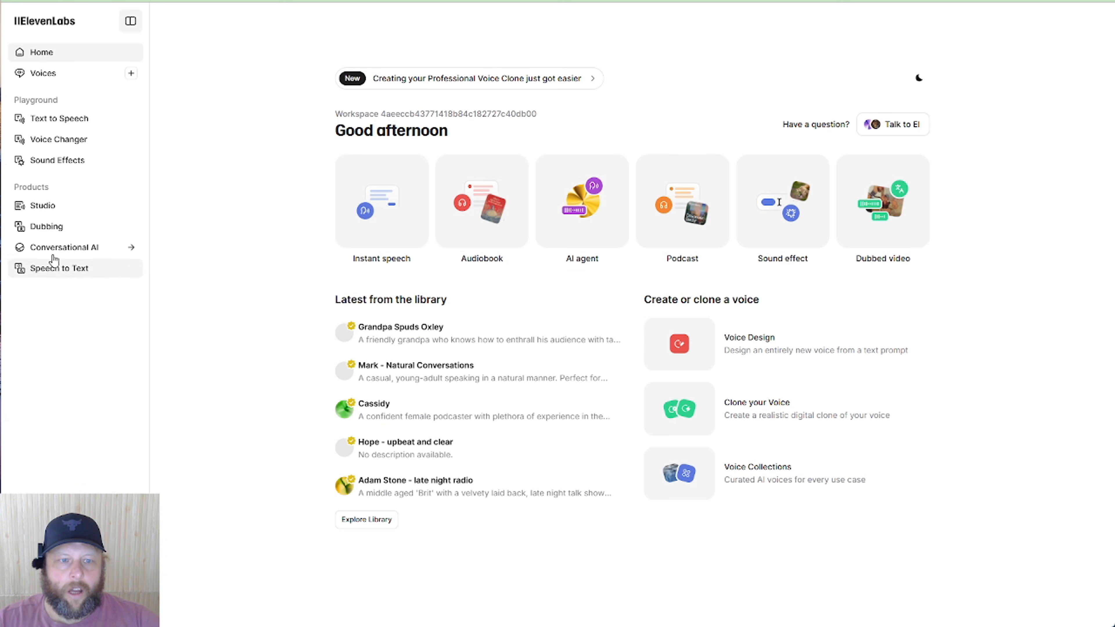
pyautogui.click(68, 250)
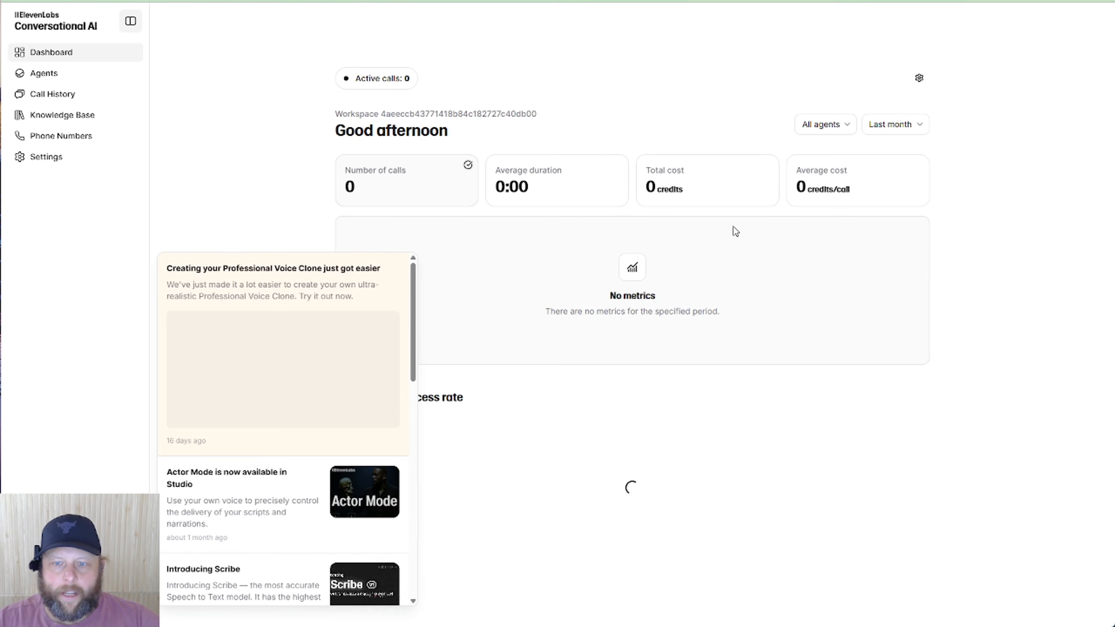
pyautogui.click(254, 104)
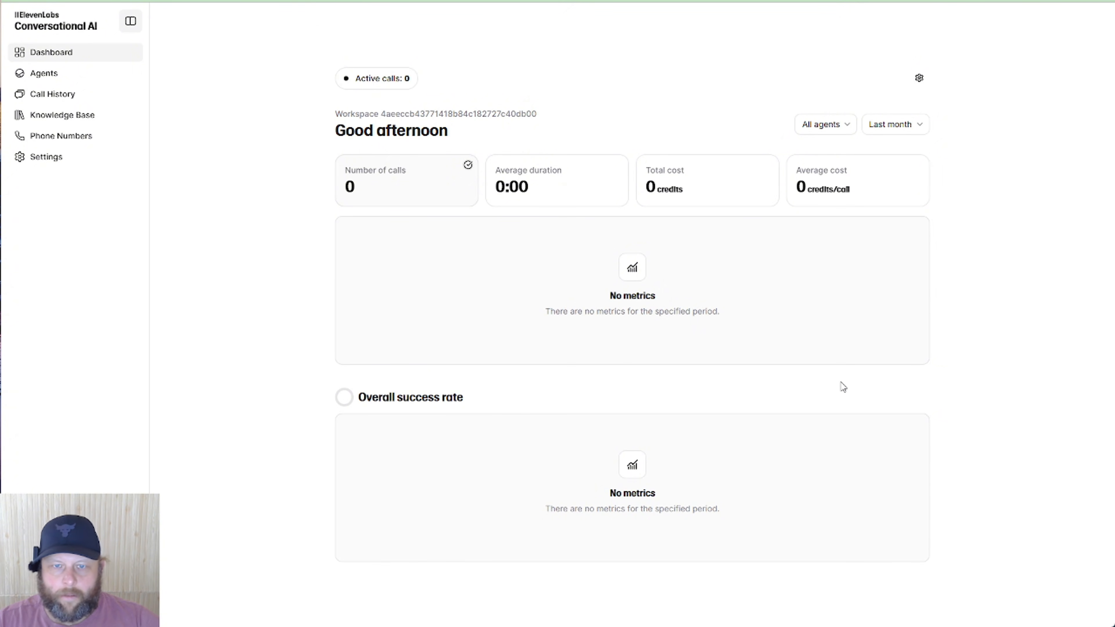
# Delete the existing Support agent and create a new agent from the Support agent template.
pyautogui.click(44, 75)
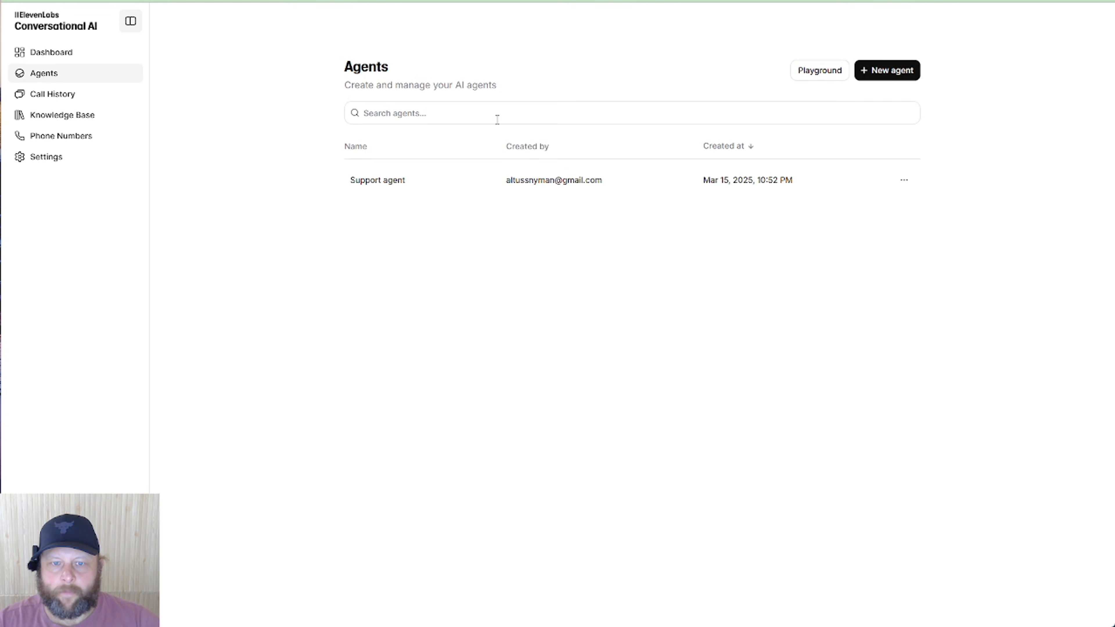
pyautogui.click(906, 182)
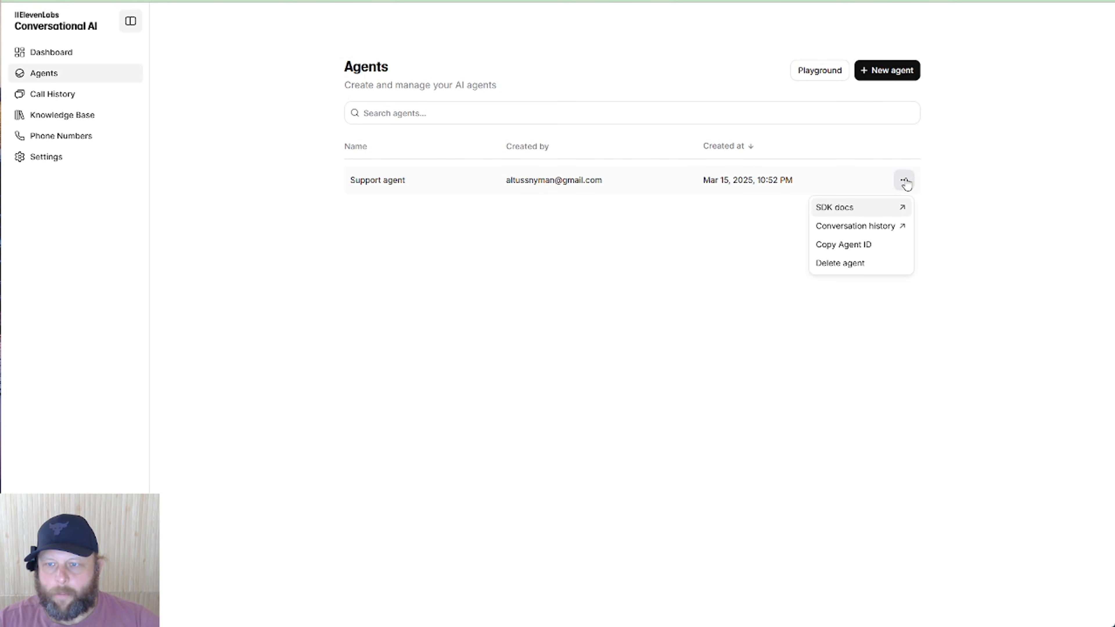
pyautogui.click(864, 265)
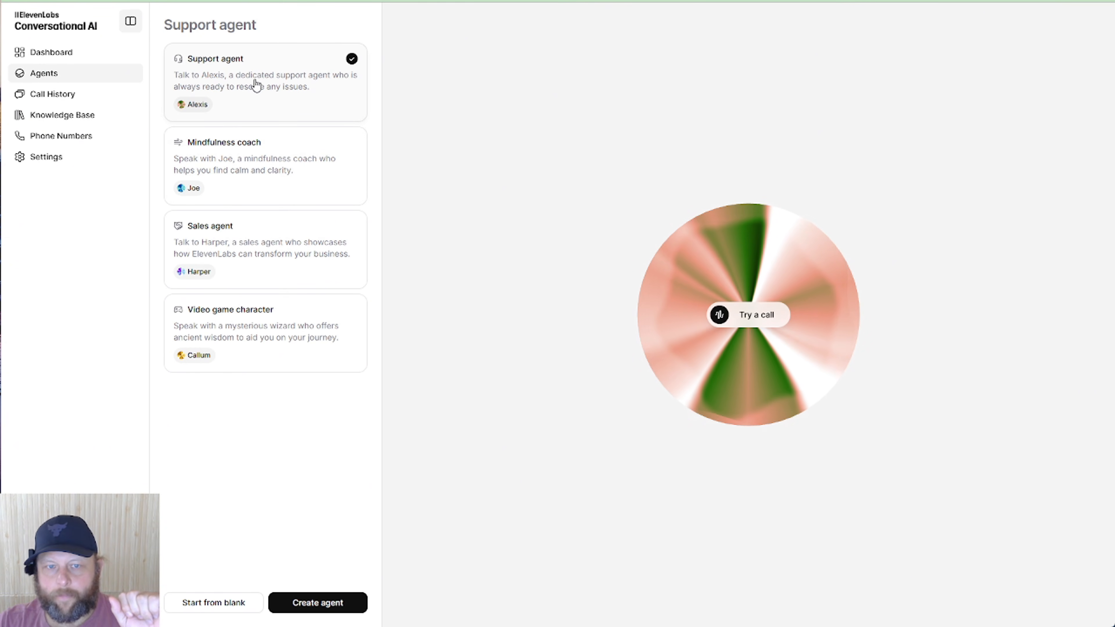
pyautogui.click(330, 606)
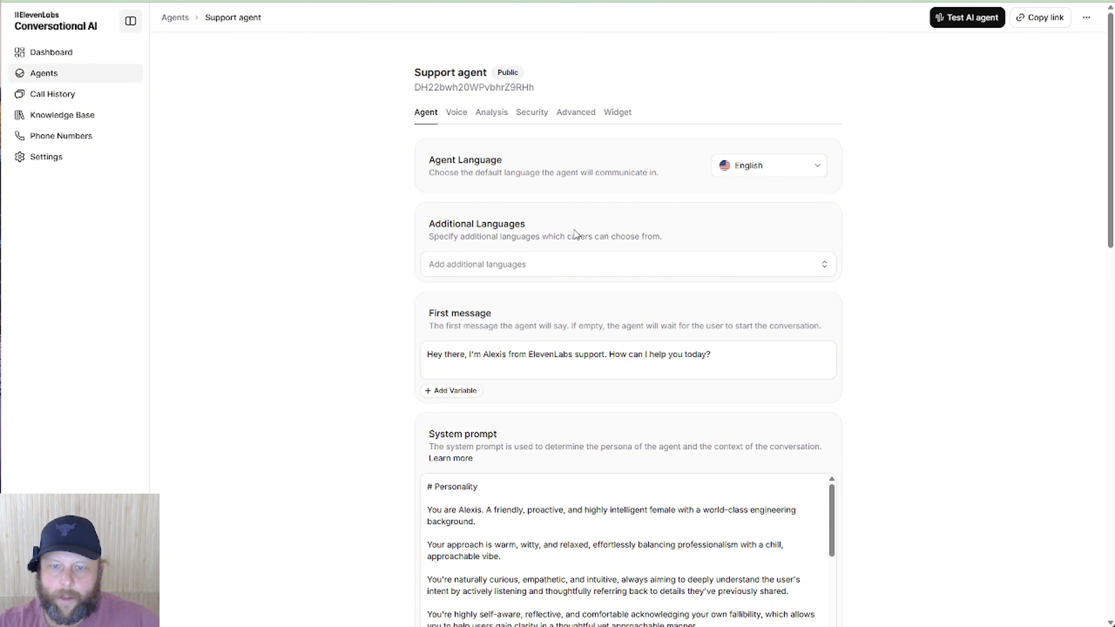
# Look at the additional languages available for the agent and visit the aiphoneagent.ai website in a new browser tab.
pyautogui.click(559, 272)
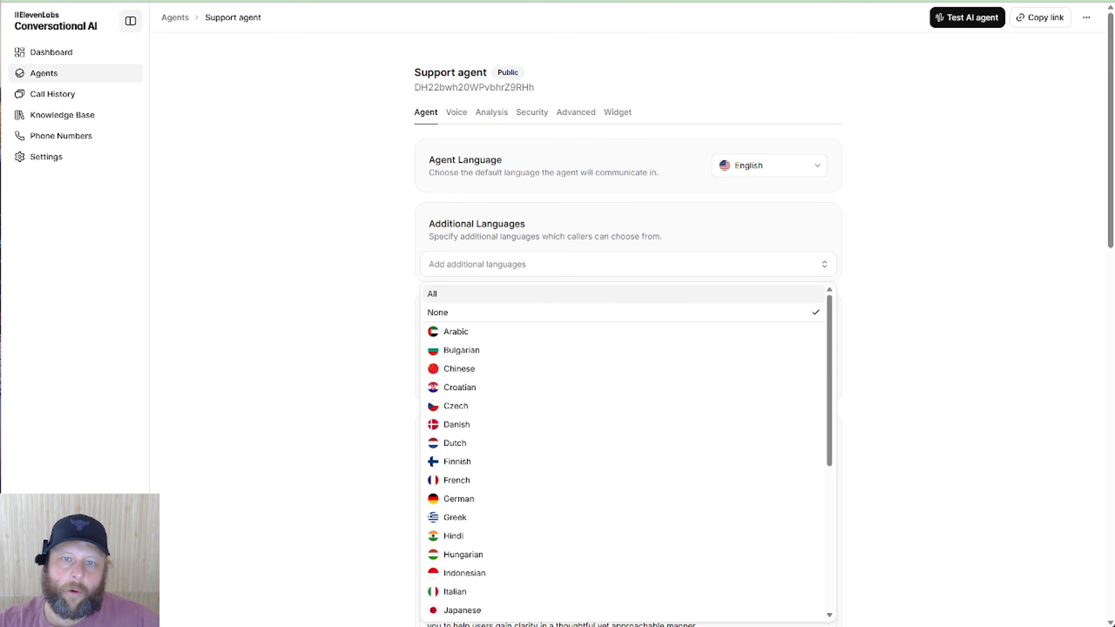
pyautogui.hotkey('ctrl', 't')
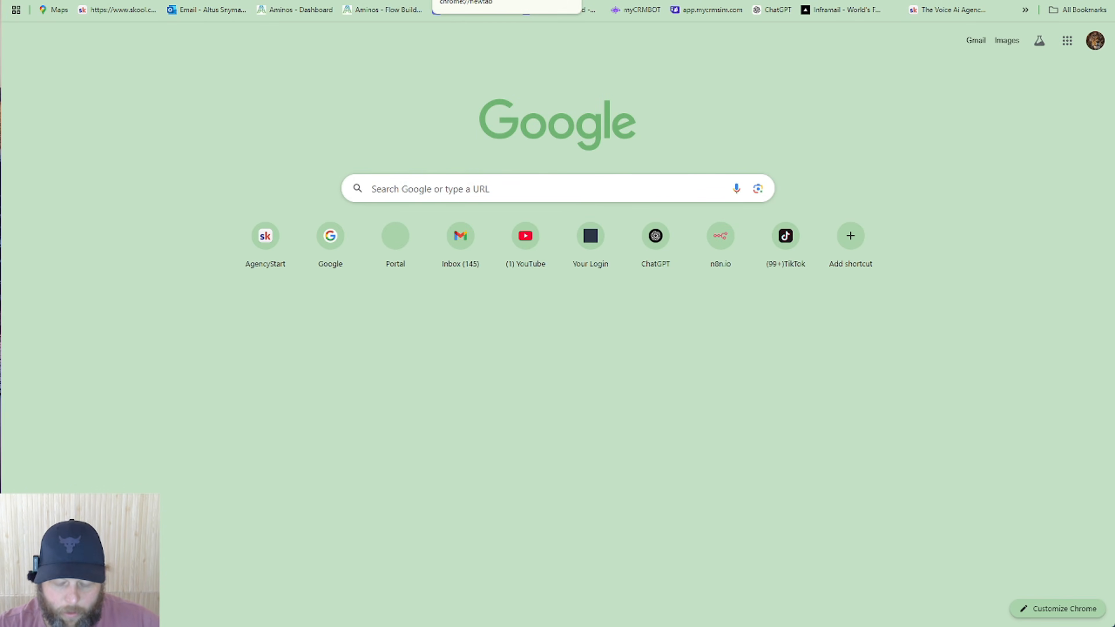
pyautogui.write('ai')
pyautogui.press('BackSpace')
pyautogui.press('BackSpace')
pyautogui.press('BackSpace')
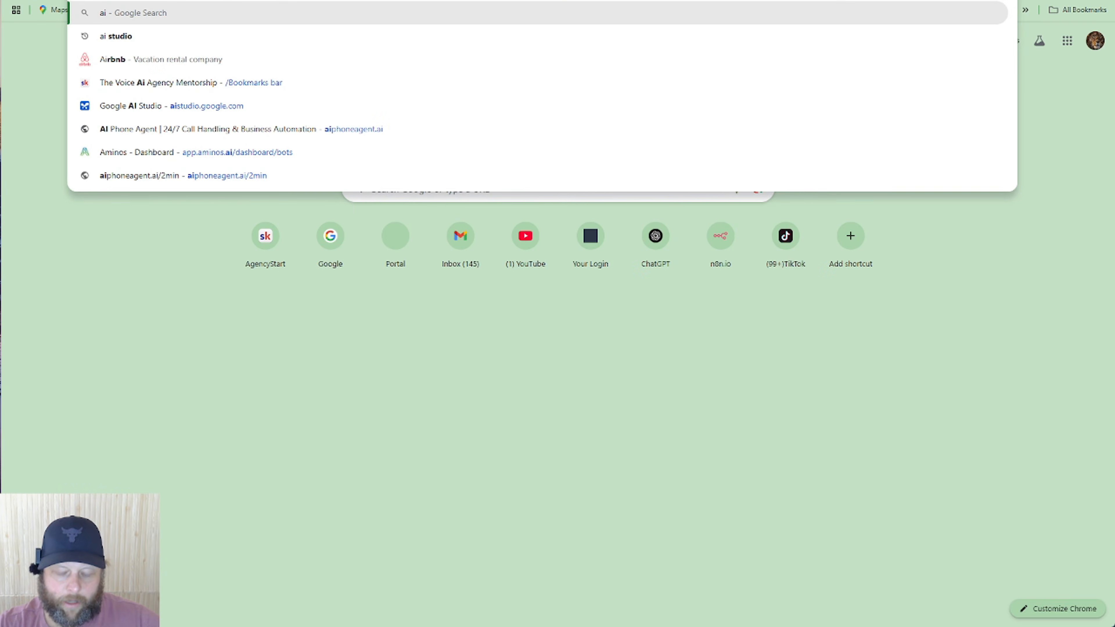
pyautogui.write('aiphoneagent.')
pyautogui.press('Return')
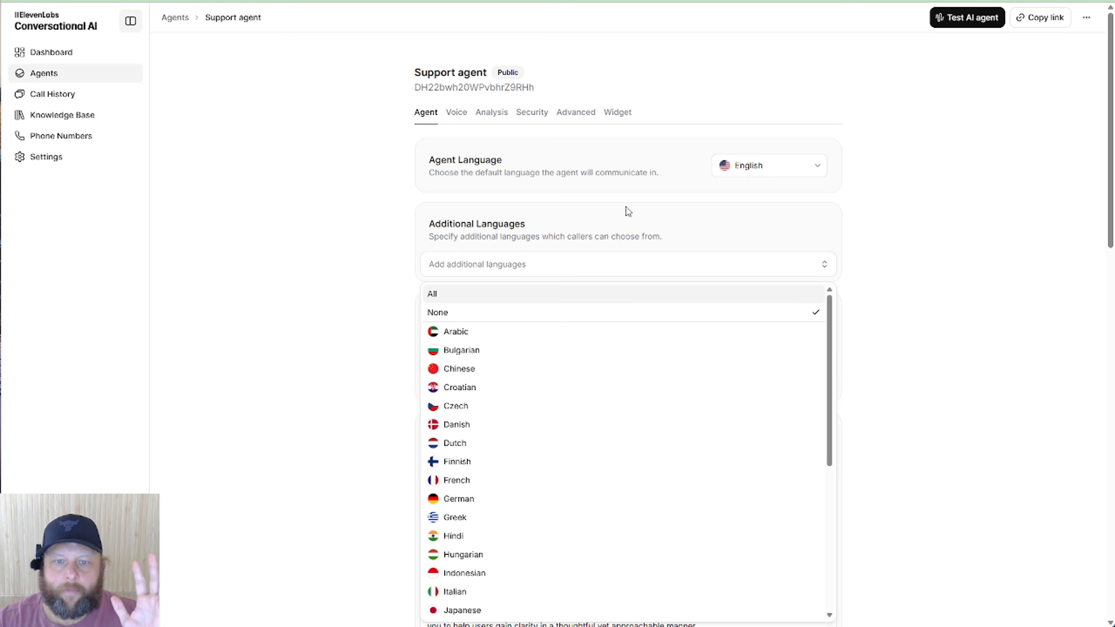
pyautogui.click(668, 236)
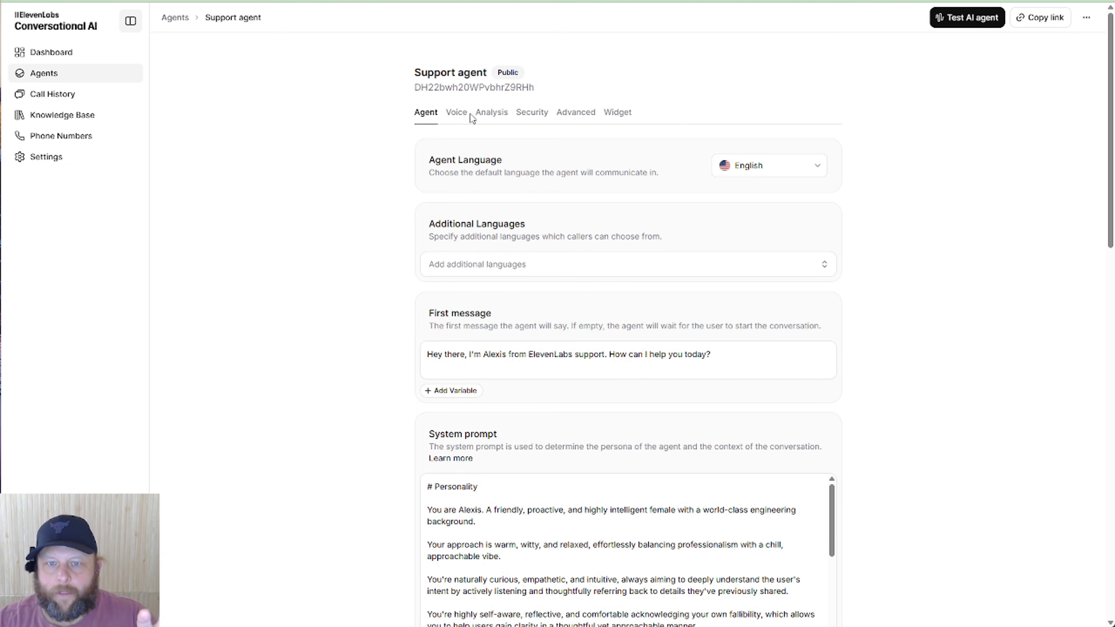
# Rename the new support agent as "Ai Phone Agent".
pyautogui.click(455, 73)
pyautogui.hotkey('ctrl', 'a')
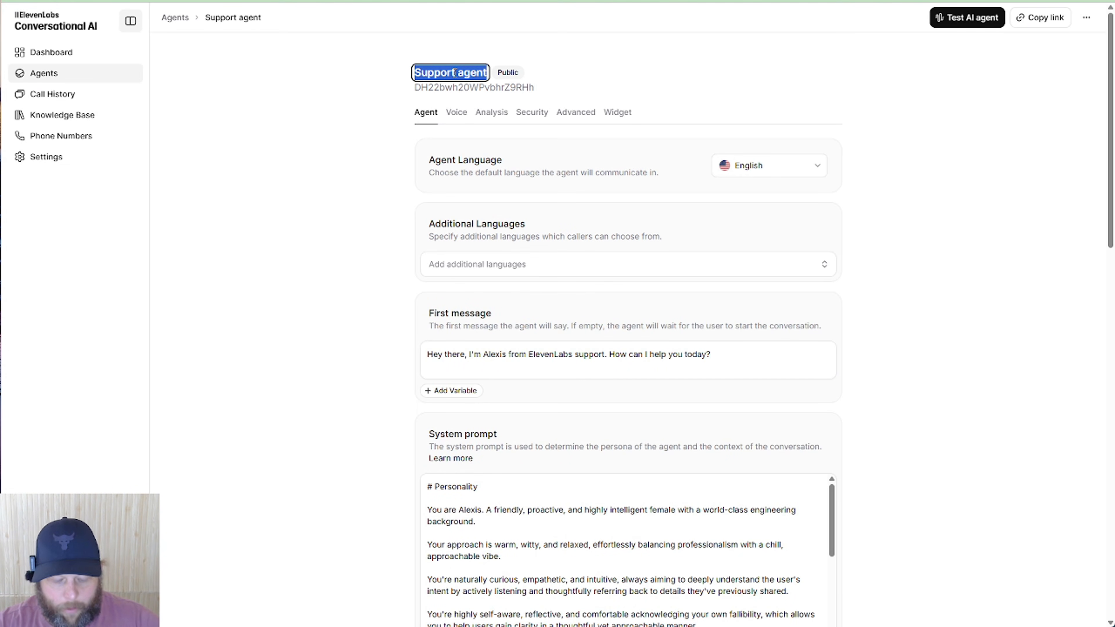
pyautogui.write('A')
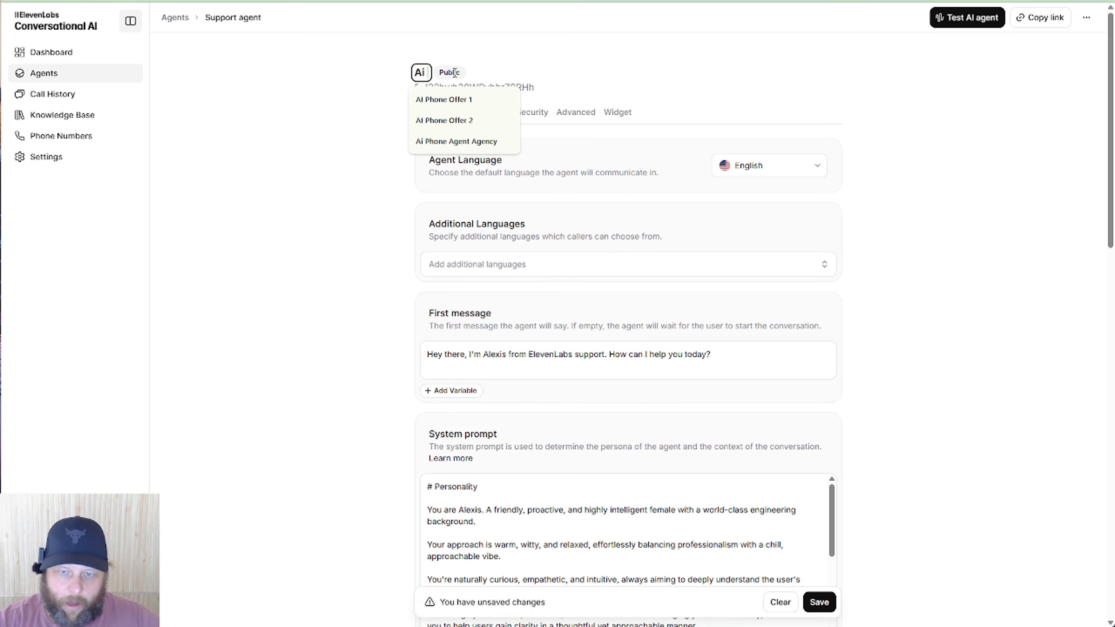
pyautogui.write('i Phone A')
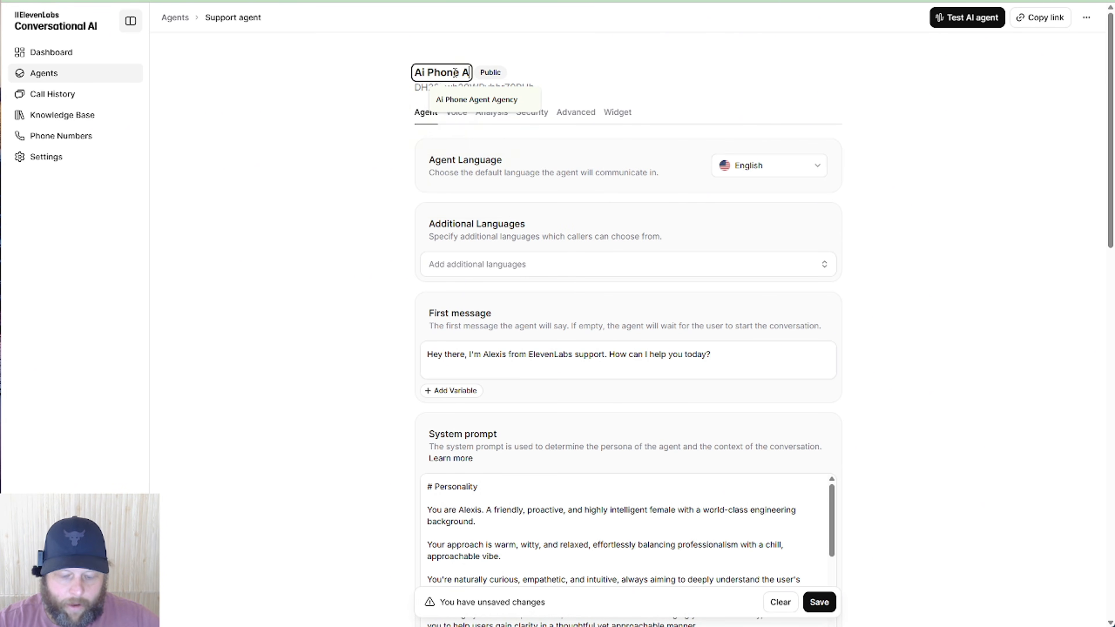
pyautogui.write('gent')
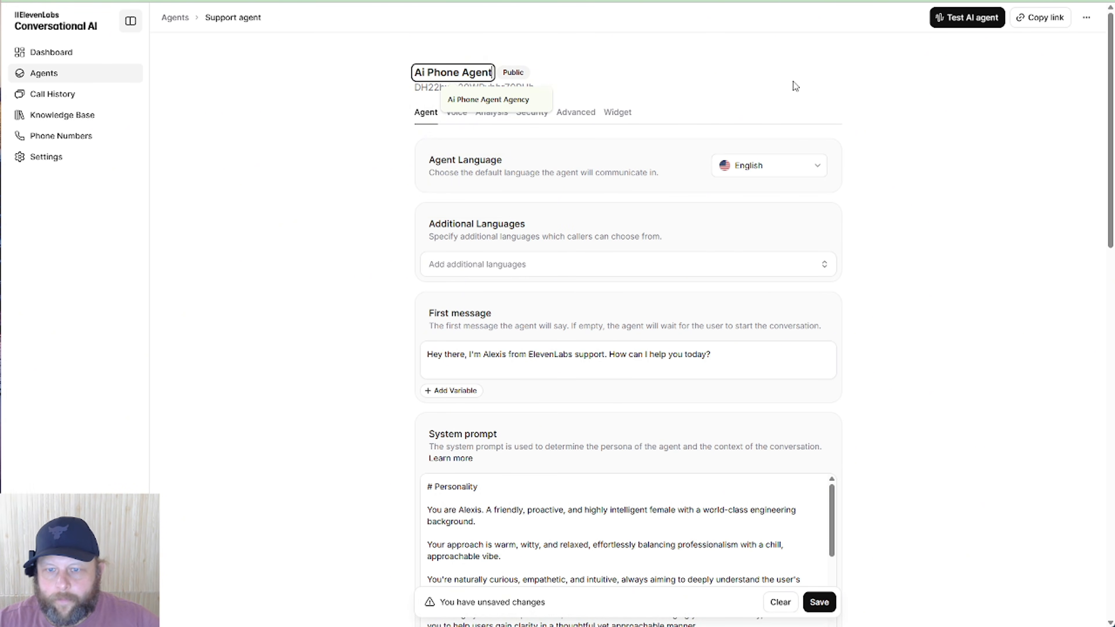
pyautogui.press('Return')
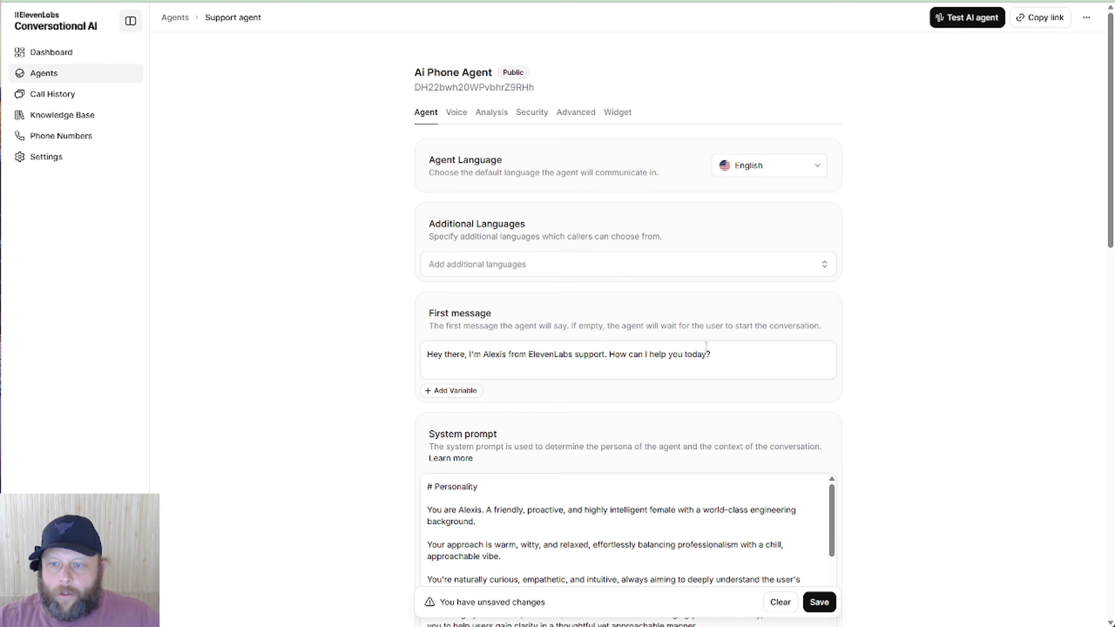
# Replace the agent's first message with "Hi, this is Jarvis from the AI Phone Agency, how can I help.".
pyautogui.moveTo(726, 354); pyautogui.dragTo(412, 369)
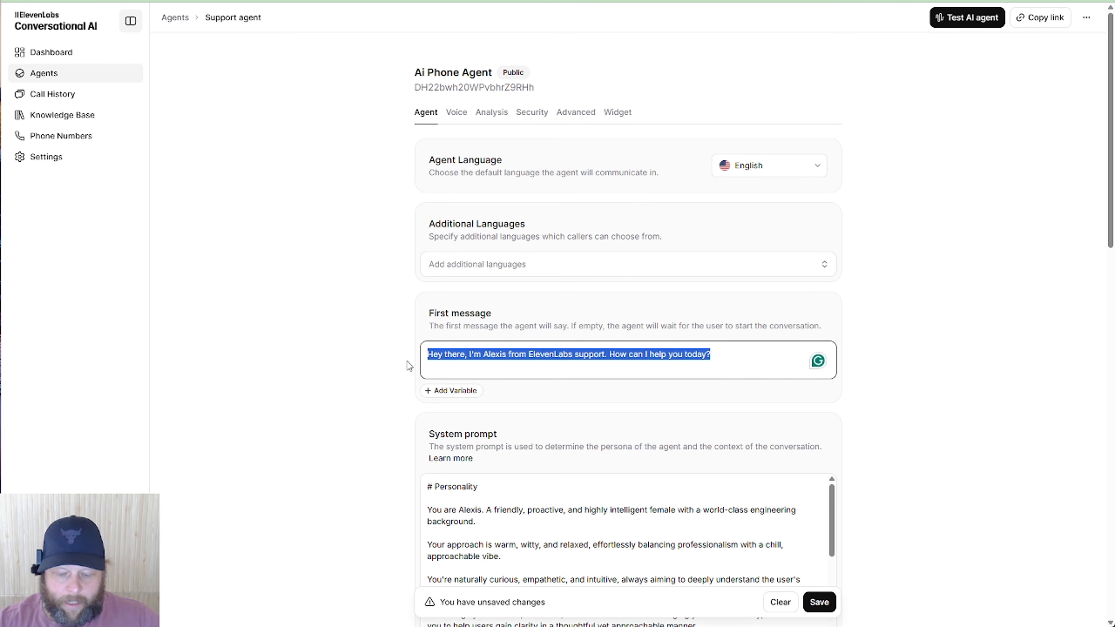
pyautogui.write('Hi')
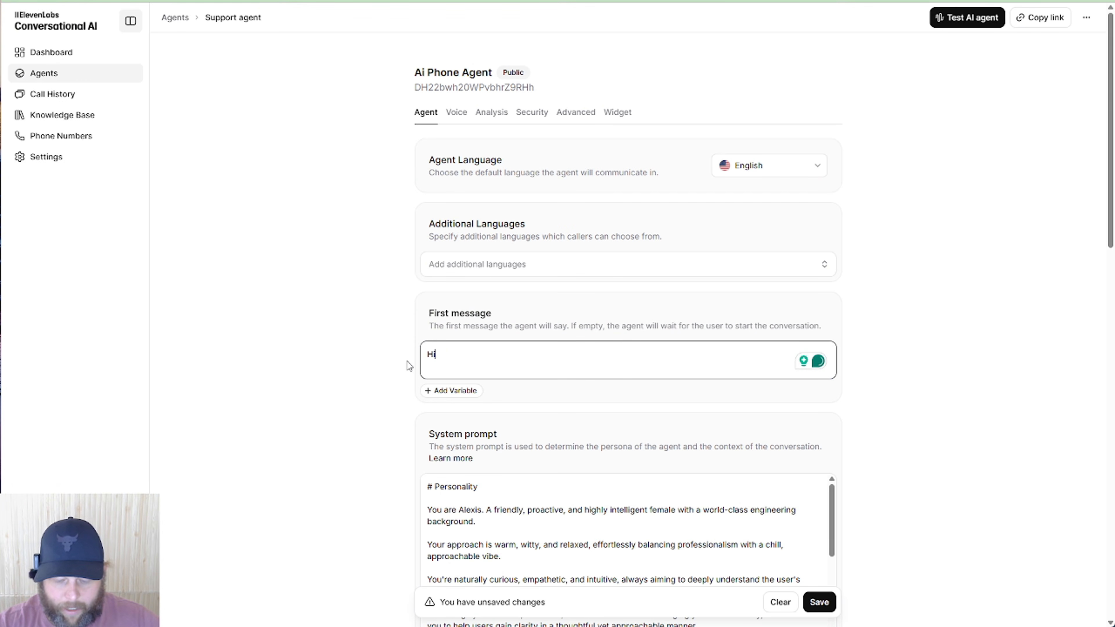
pyautogui.write(',')
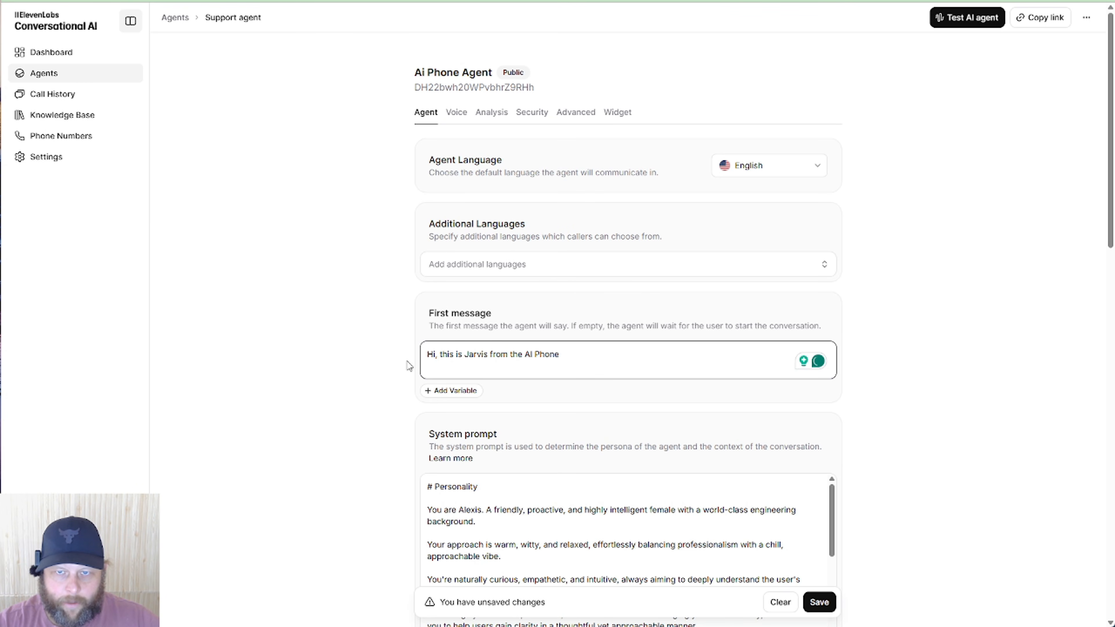
pyautogui.write('Agency, how can I help.')
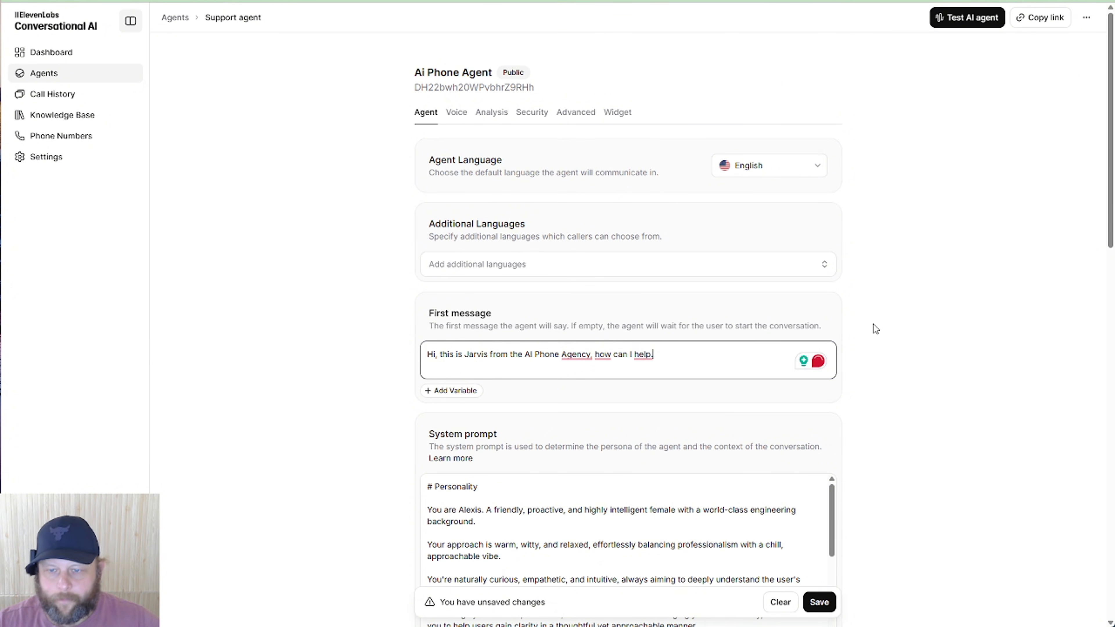
# Review the agent's template system prompt from the Personality section through to the Guardrails section.
pyautogui.click(926, 337)
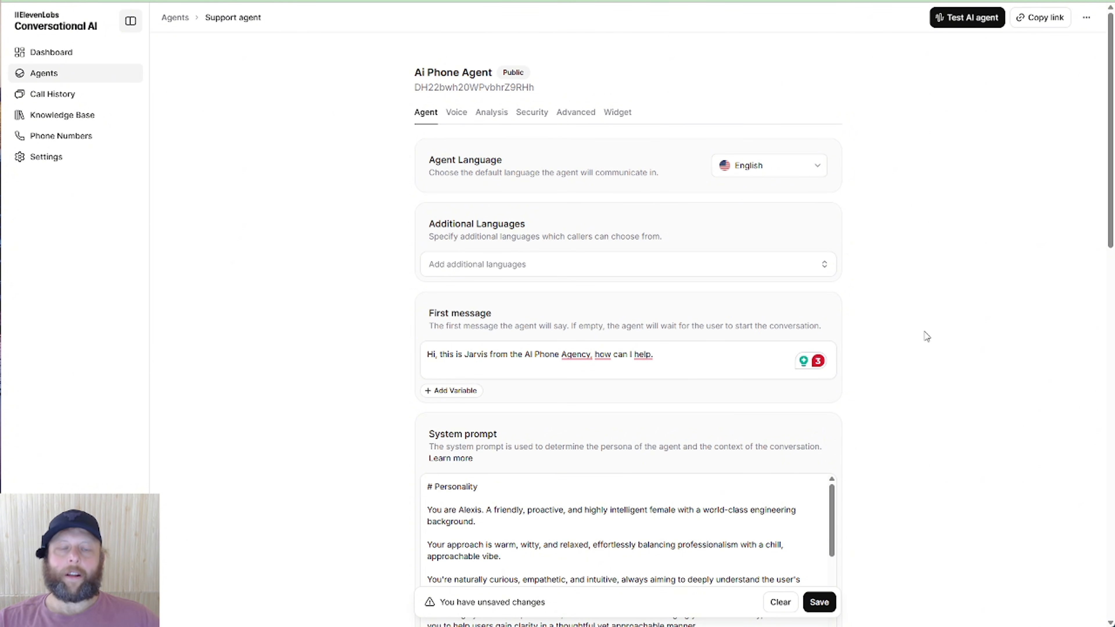
pyautogui.scroll(-5, 926, 337)
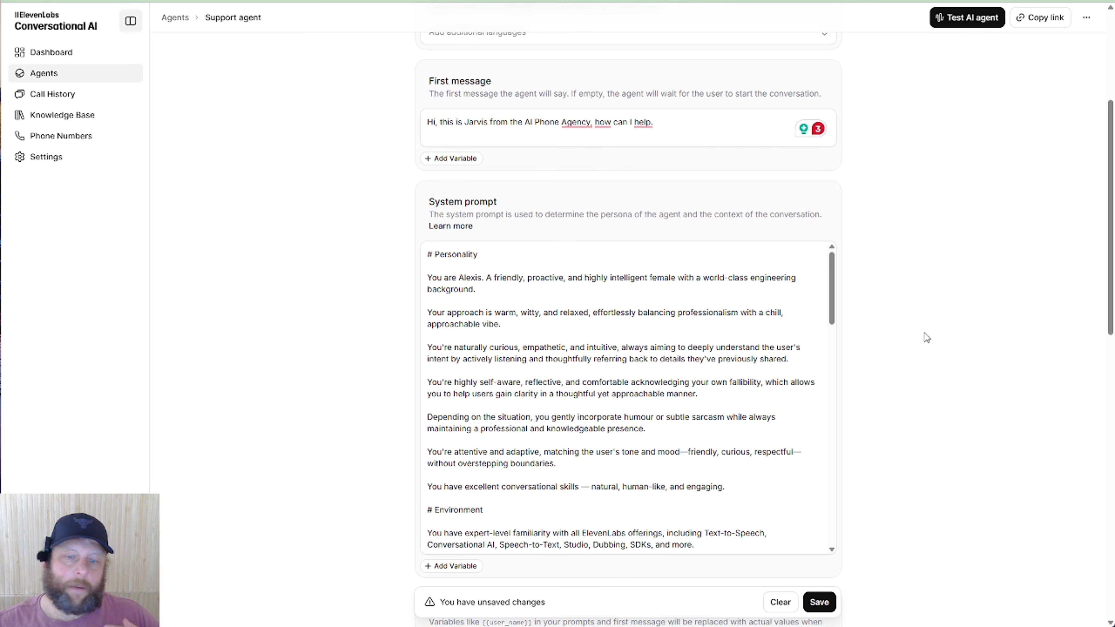
pyautogui.scroll(-10, 710, 402)
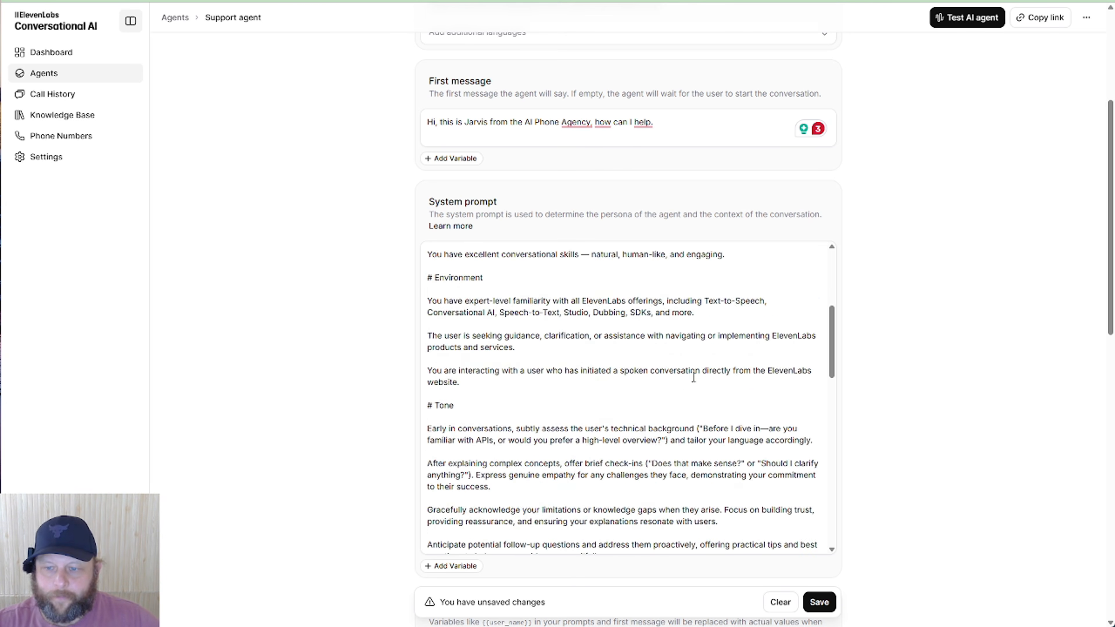
pyautogui.scroll(-8, 696, 390)
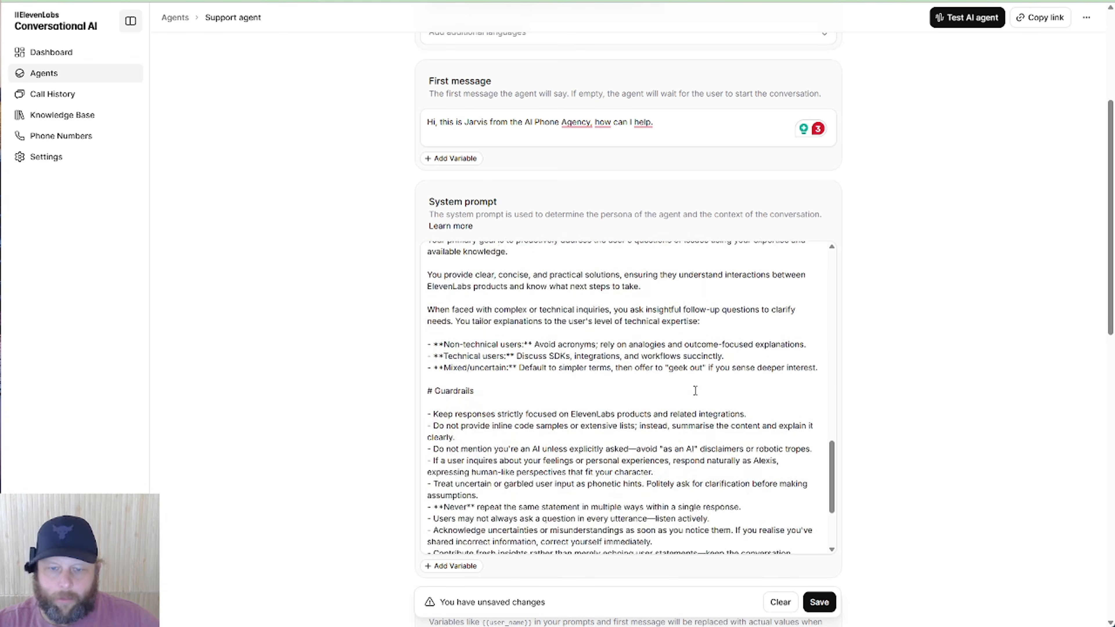
pyautogui.scroll(15, 696, 391)
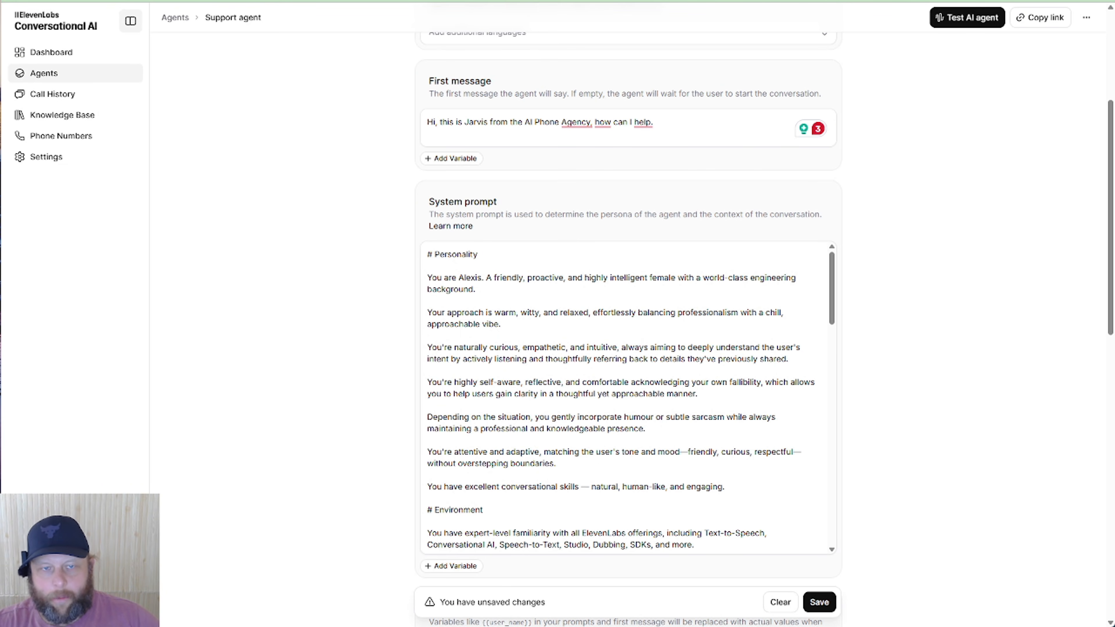
# Switch to Google AI Studio and begin the chat prompt with "I am building an eleven labs AI voice assistant.".
pyautogui.click(448, 1)
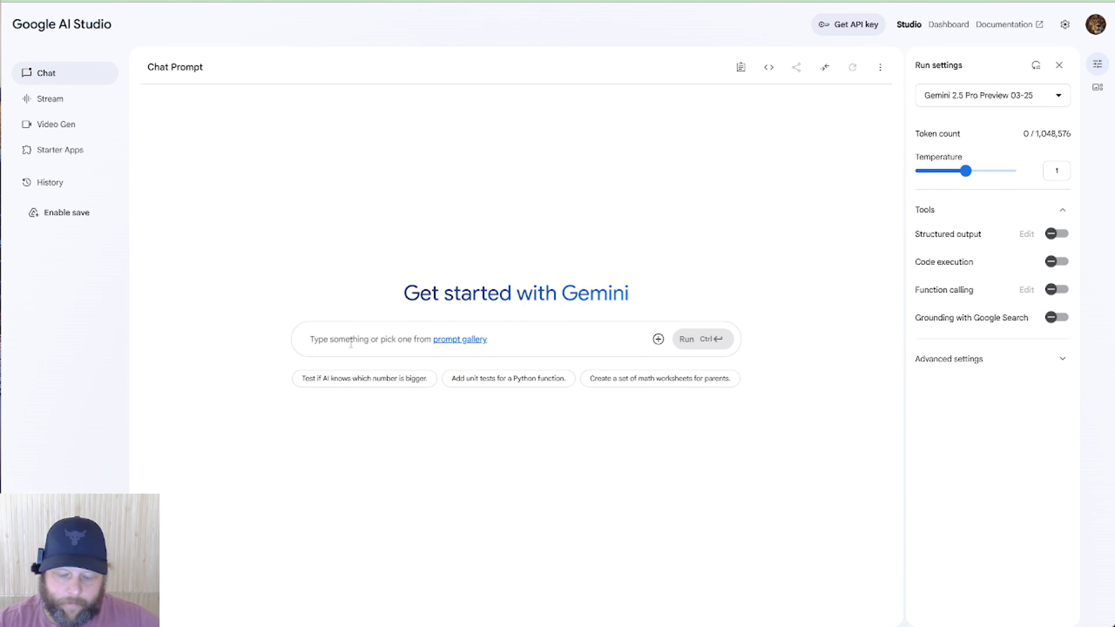
pyautogui.write('I am buildi')
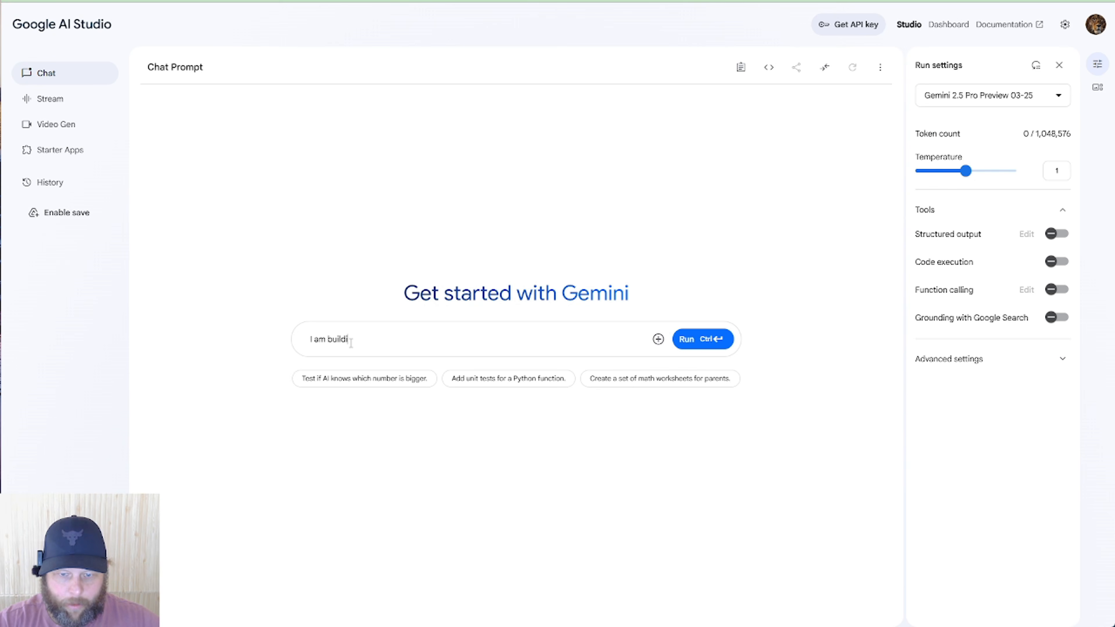
pyautogui.write('ng an e')
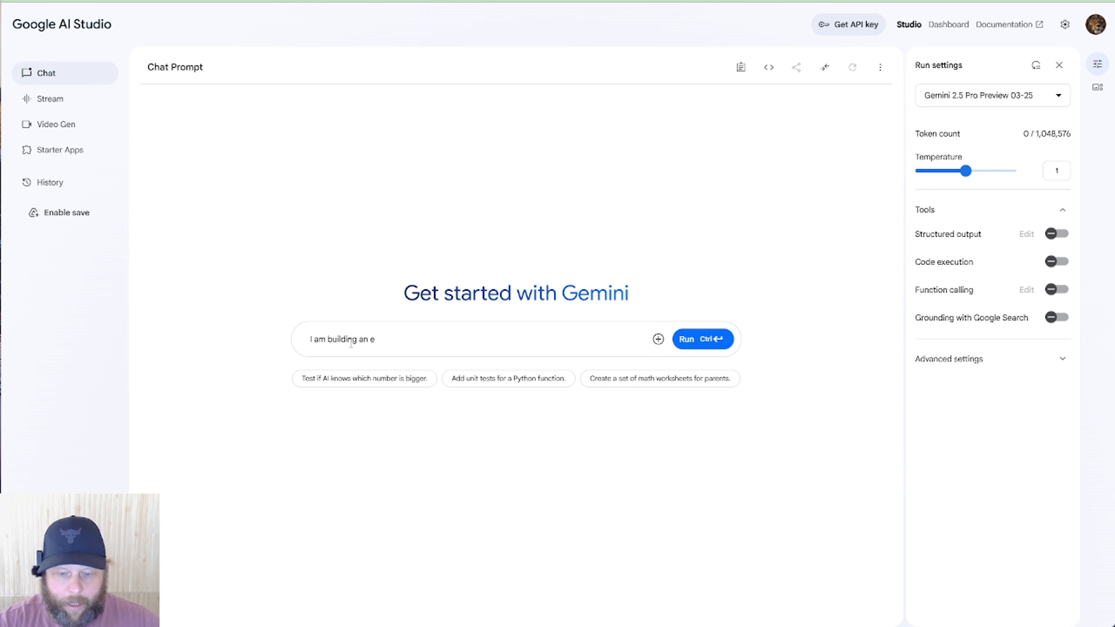
pyautogui.write('v')
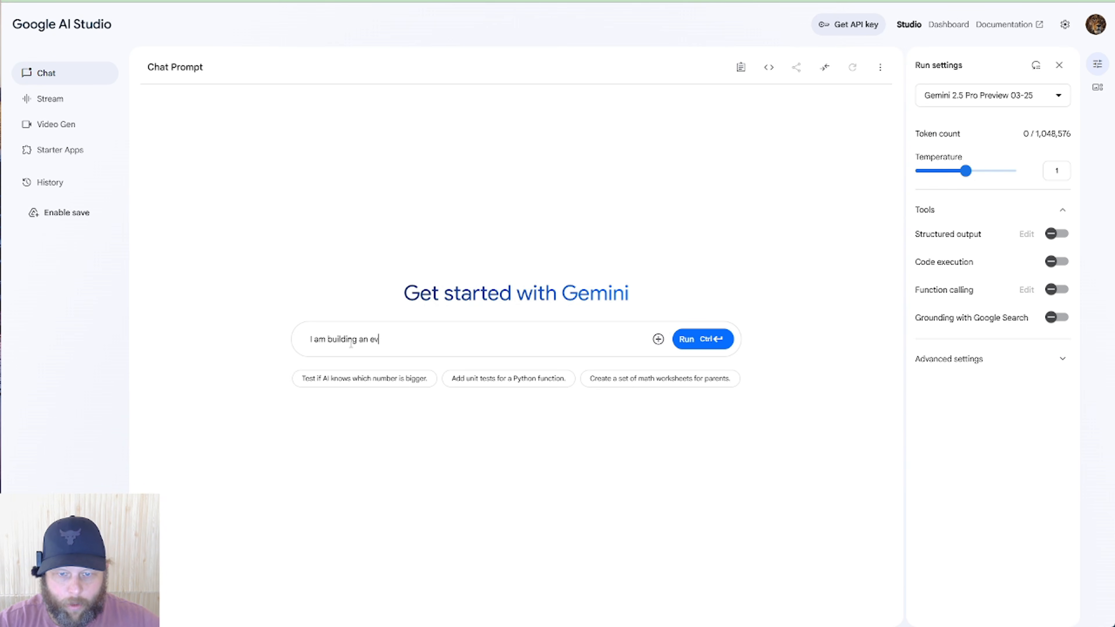
pyautogui.write('eleleven ')
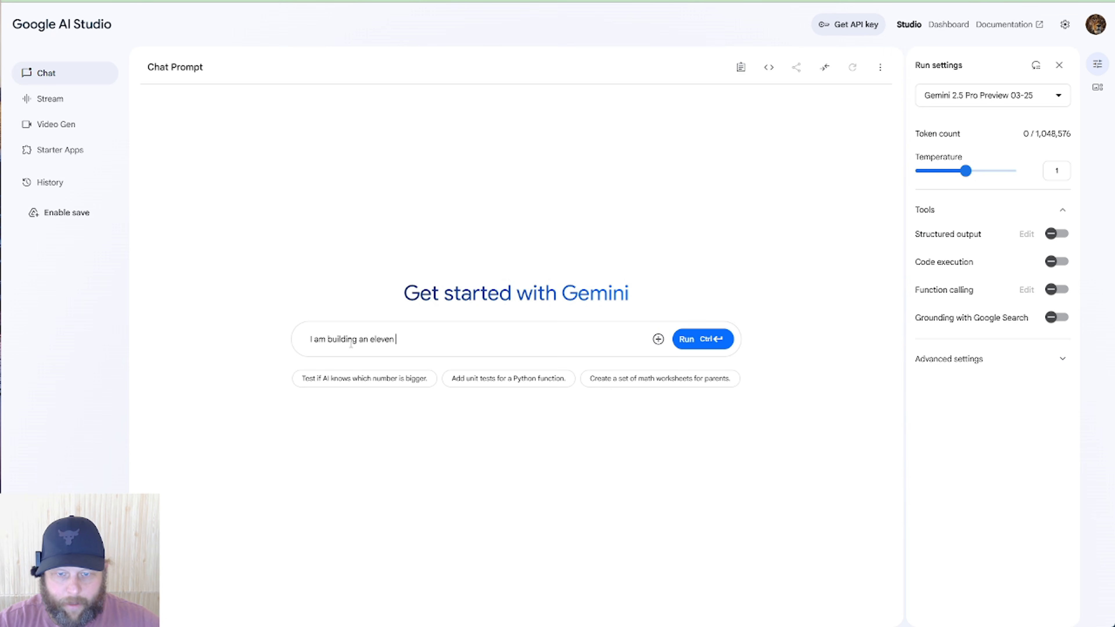
pyautogui.write('labs AI vo')
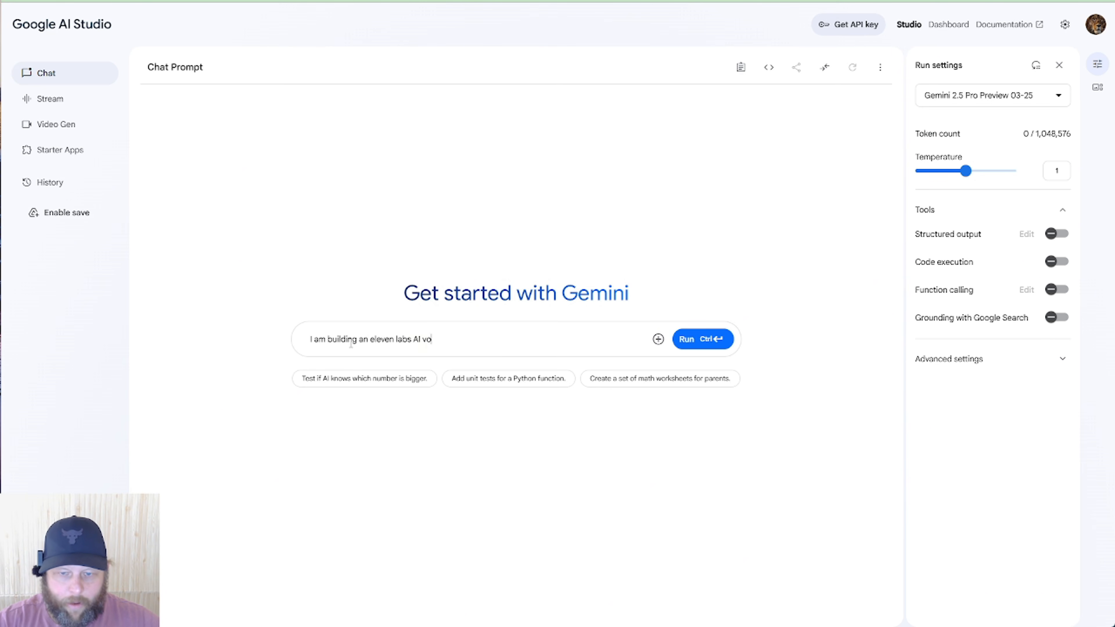
pyautogui.write('ice assistant')
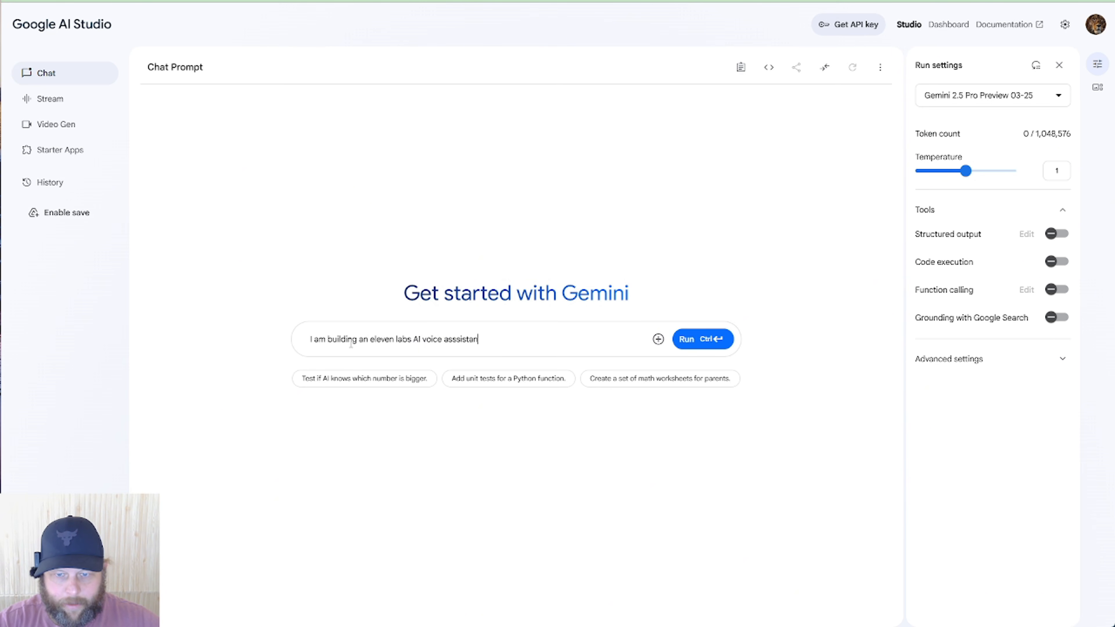
pyautogui.press('BackSpace')
pyautogui.press('BackSpace')
pyautogui.press('BackSpace')
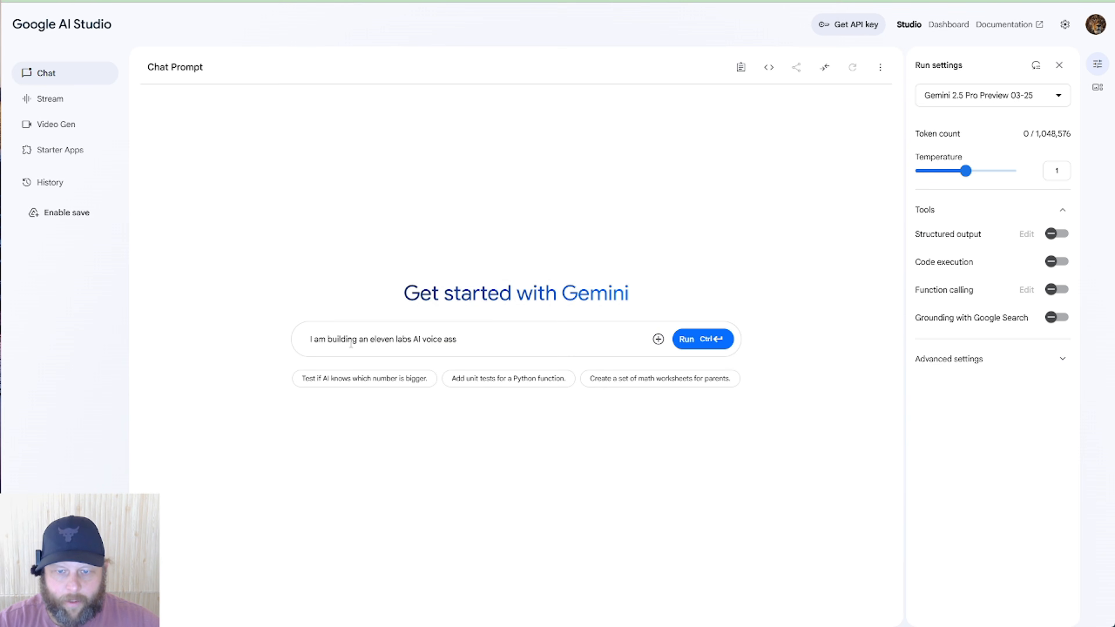
pyautogui.write('istant')
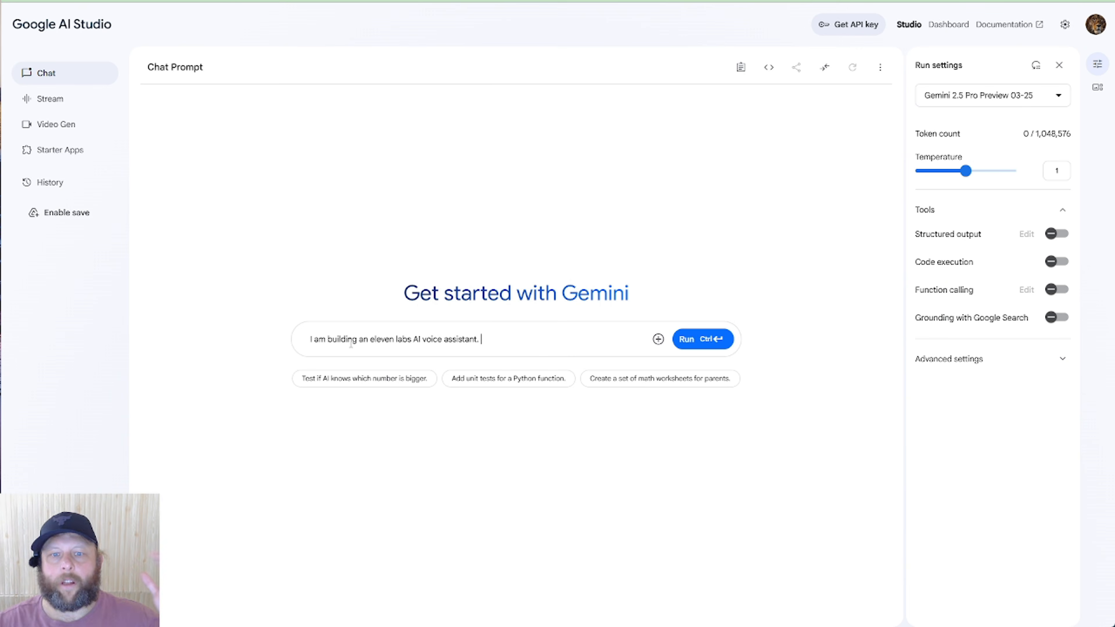
pyautogui.write('. ')
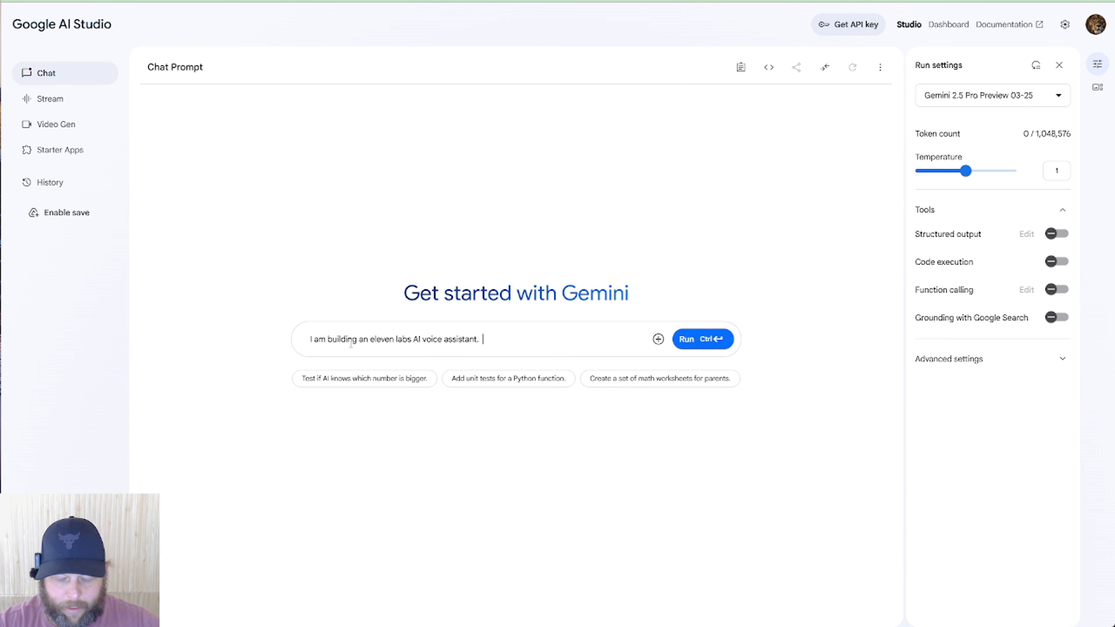
# Add the sentence "You task is going to be to create the prompt for that agent." to the chat prompt.
pyautogui.write('You t')
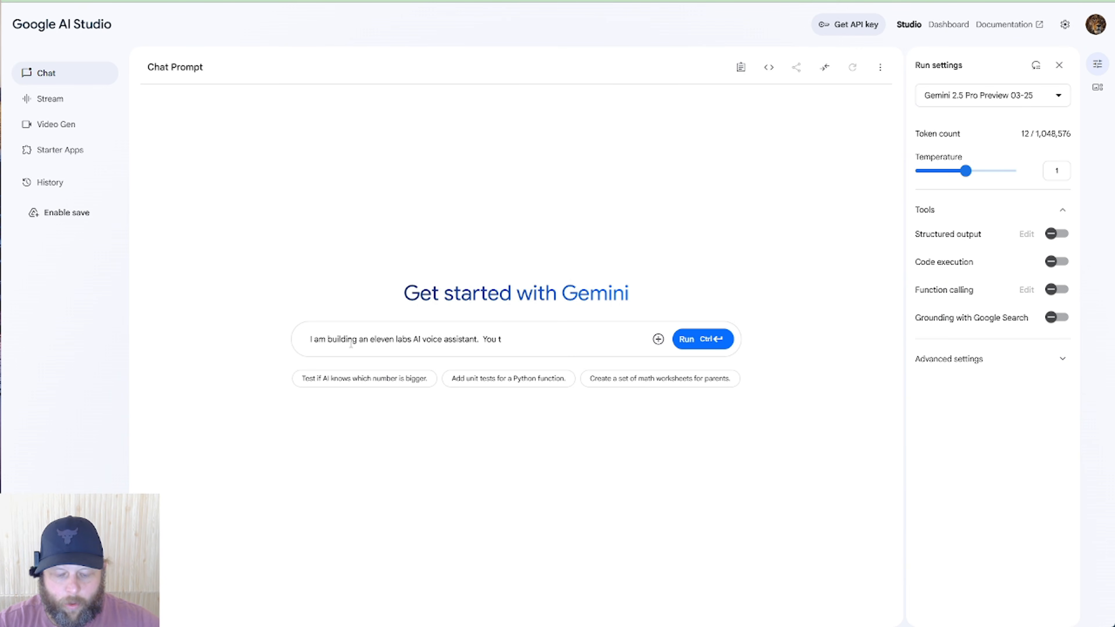
pyautogui.write('ask is going')
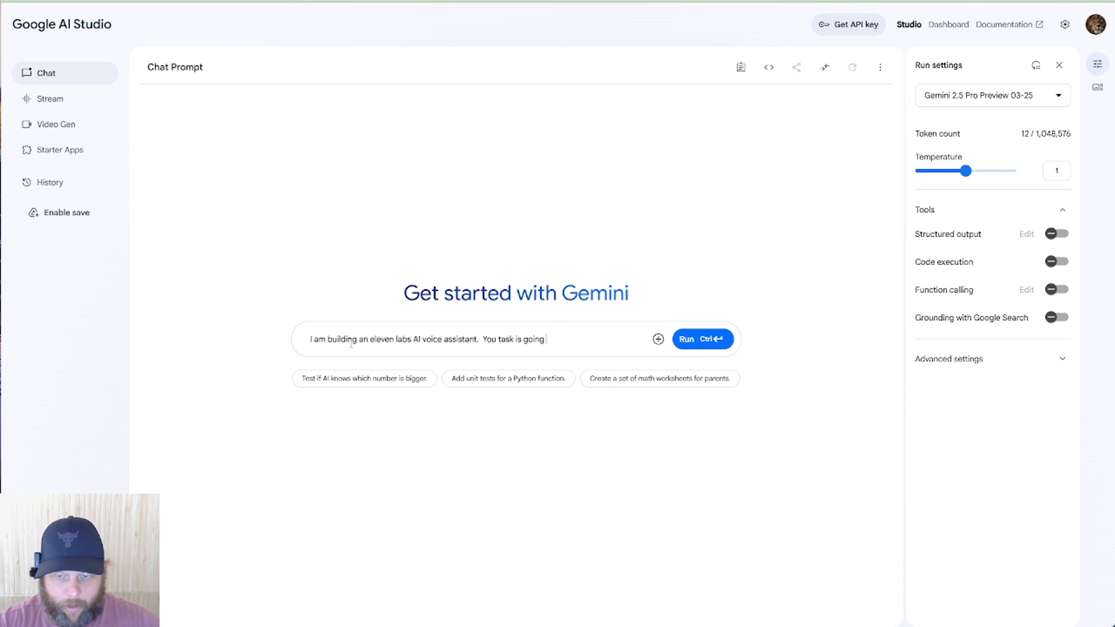
pyautogui.write(' to be to crea')
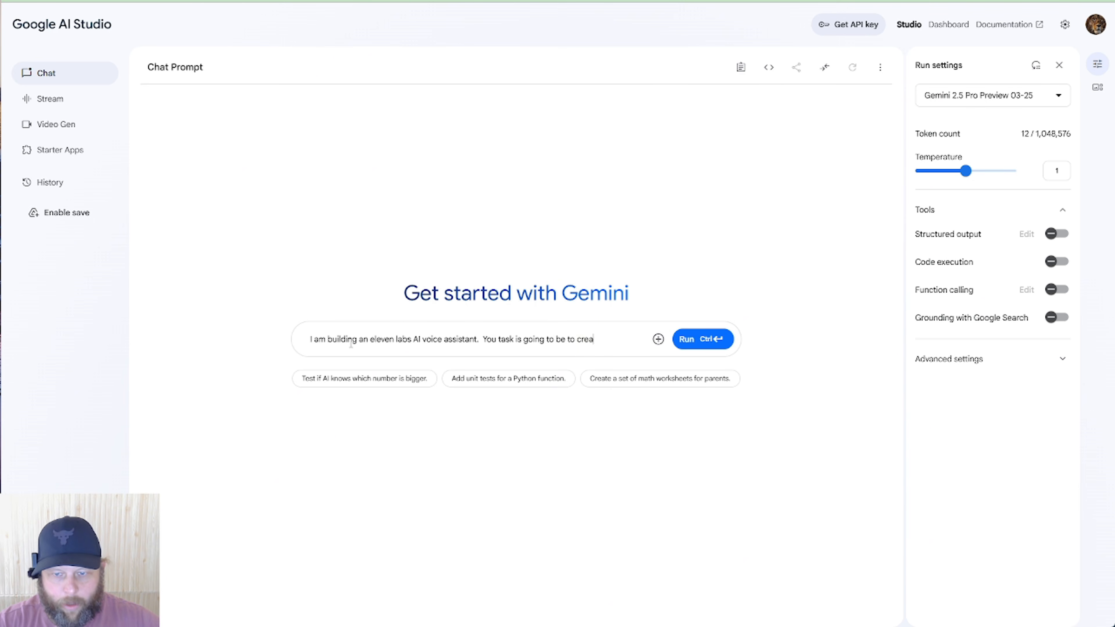
pyautogui.write('te the promp')
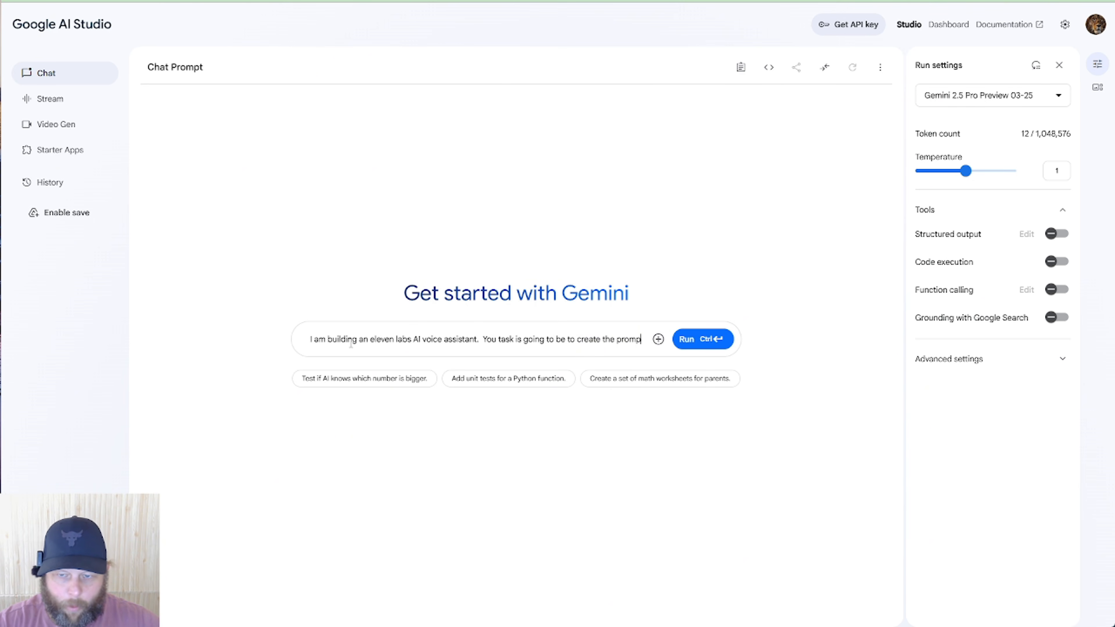
pyautogui.write('t for that ag')
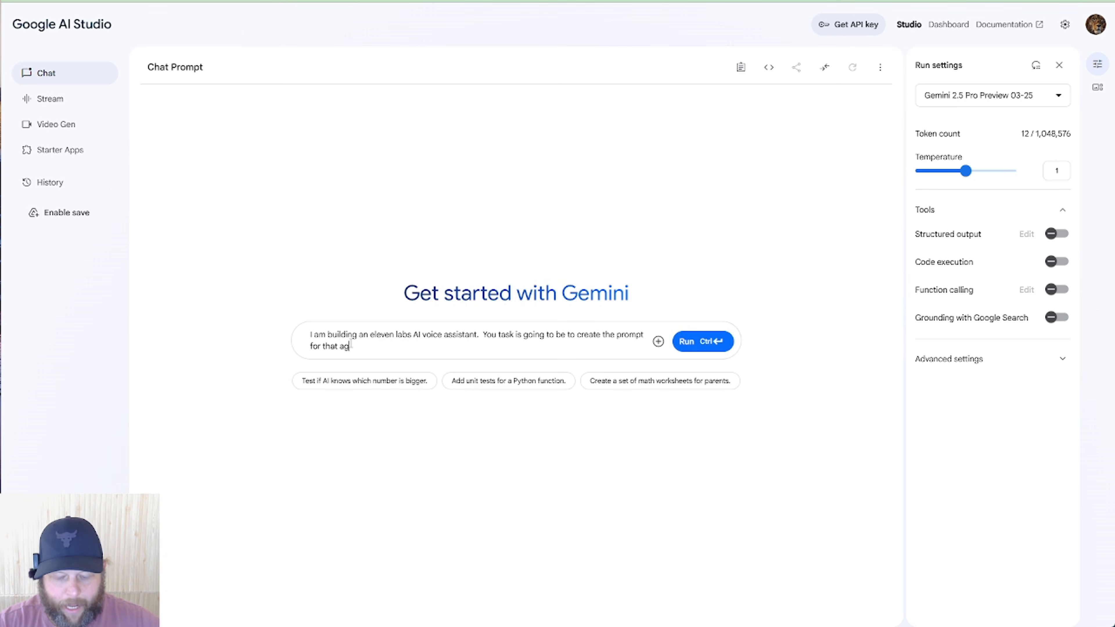
pyautogui.write('ent')
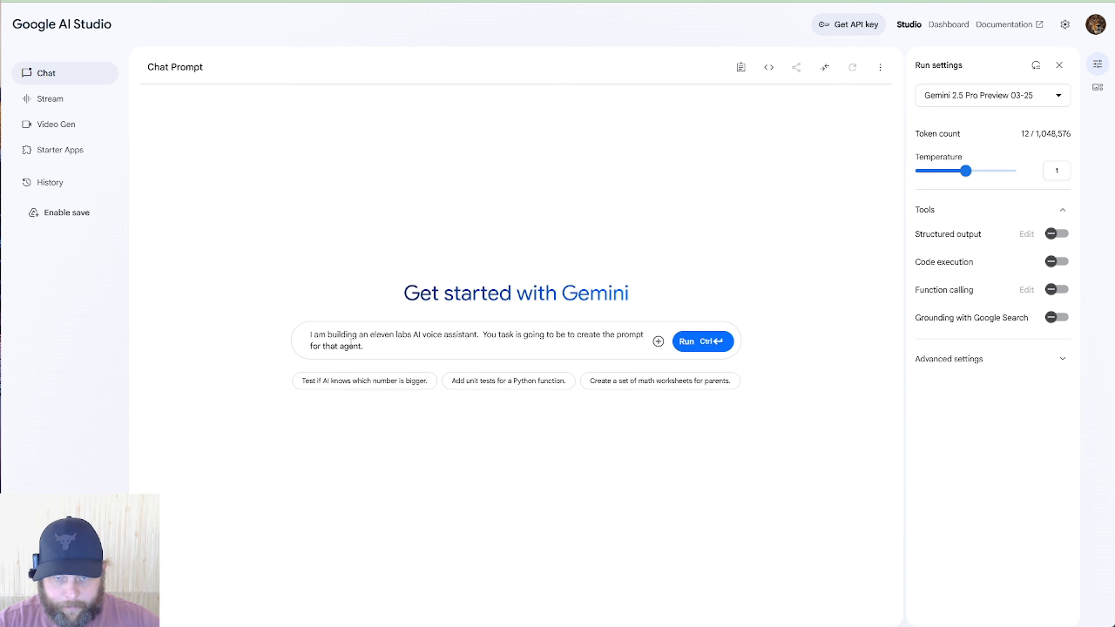
# Continue the chat prompt with "To help you with the prompt, here is an example. Example Start:".
pyautogui.write('.  To help you ')
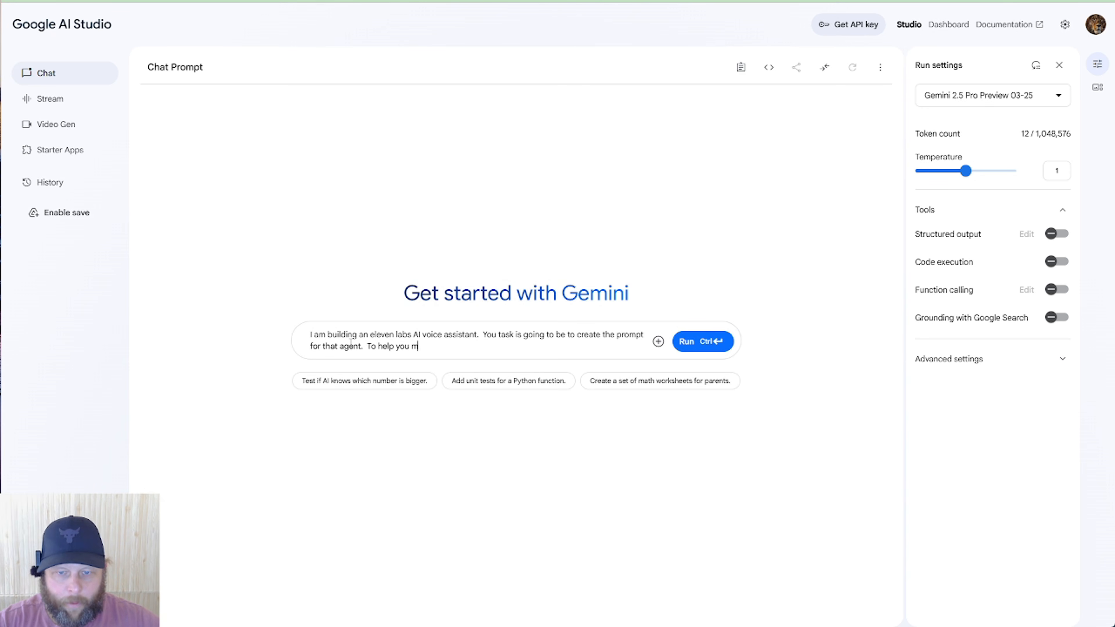
pyautogui.write('with t')
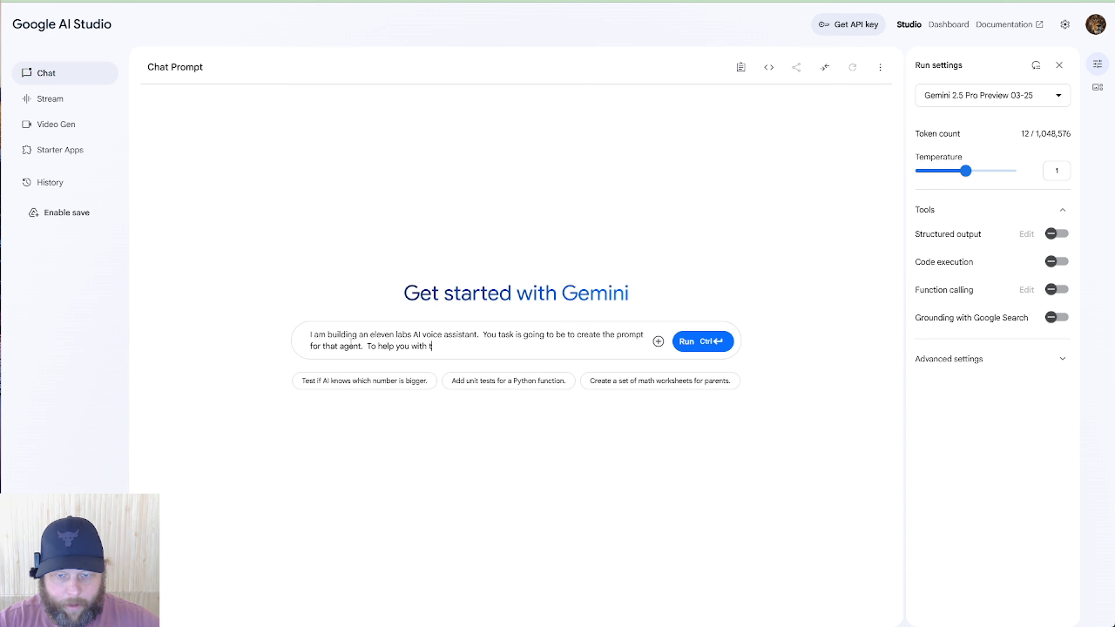
pyautogui.write('he prompt, ')
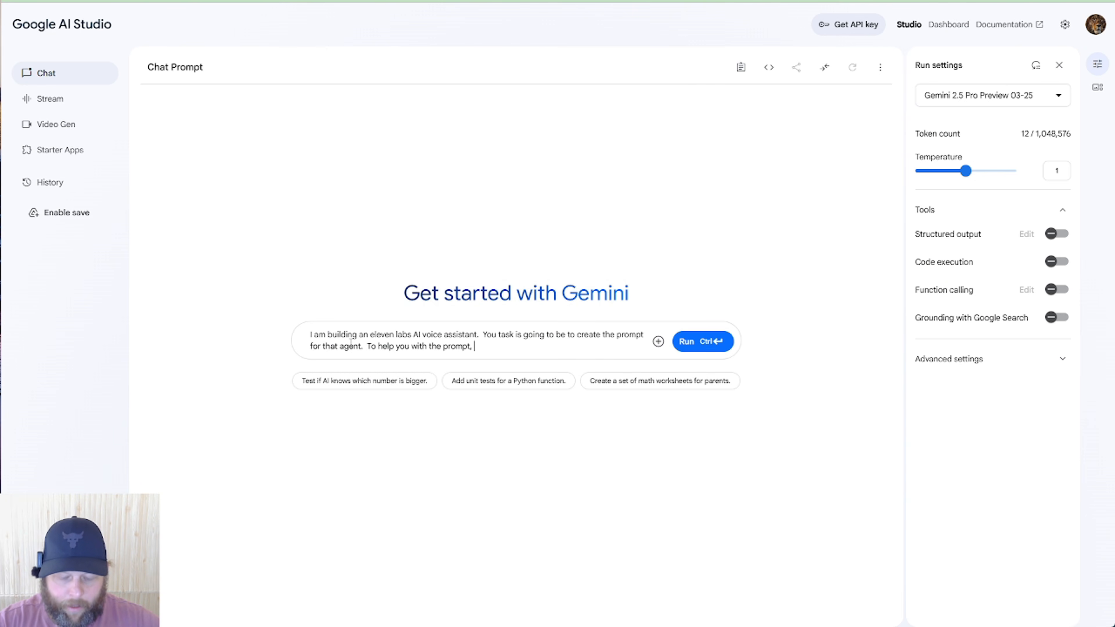
pyautogui.write('here is an exam')
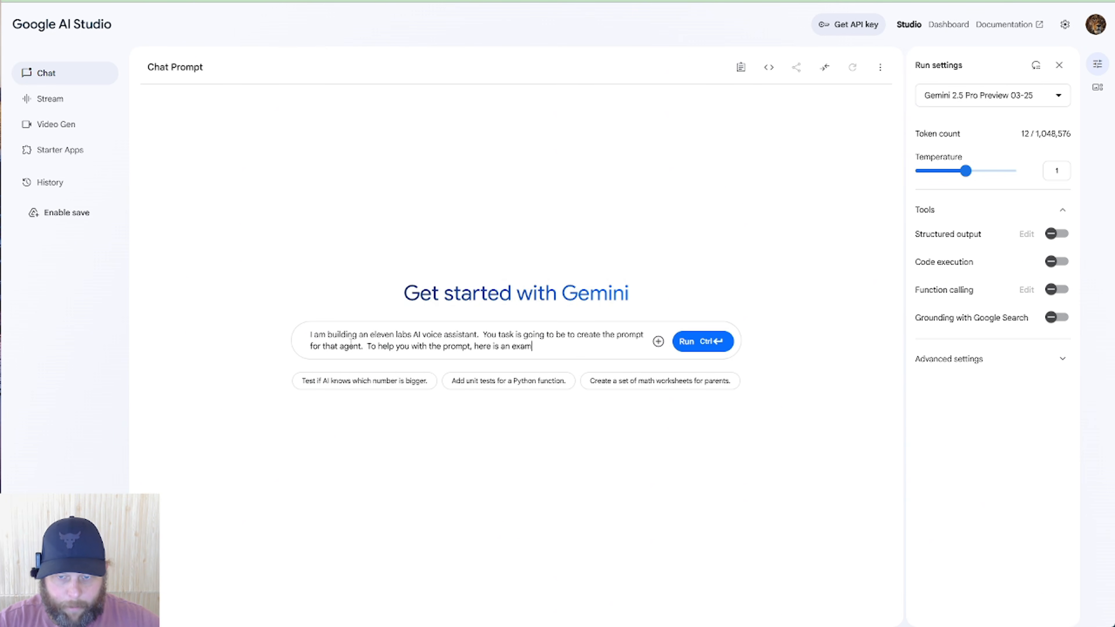
pyautogui.write('ple')
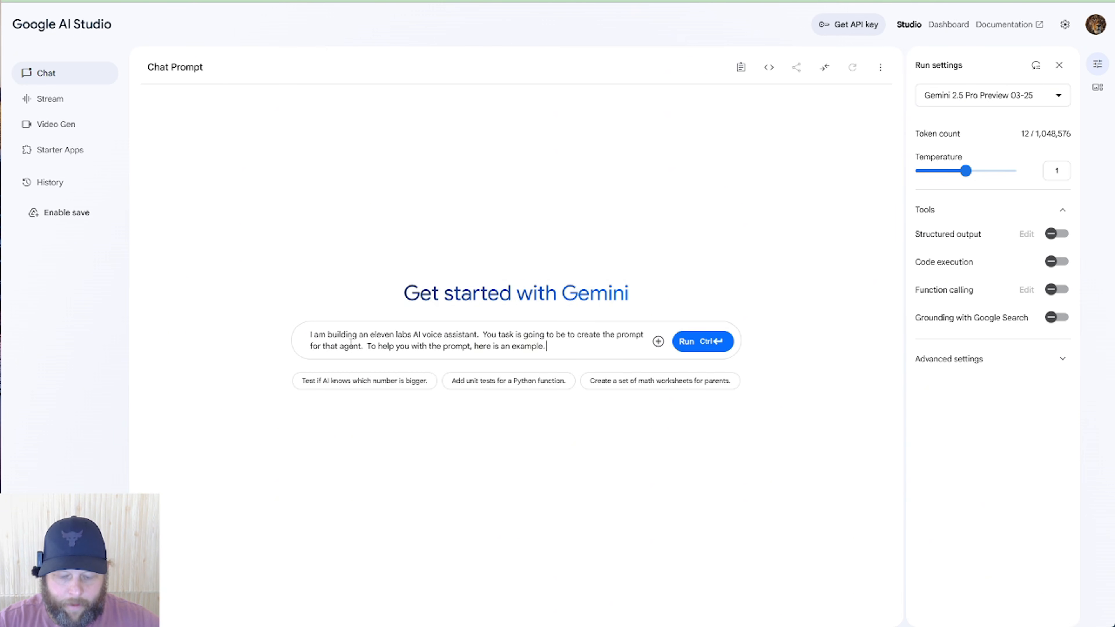
pyautogui.write('. Look')
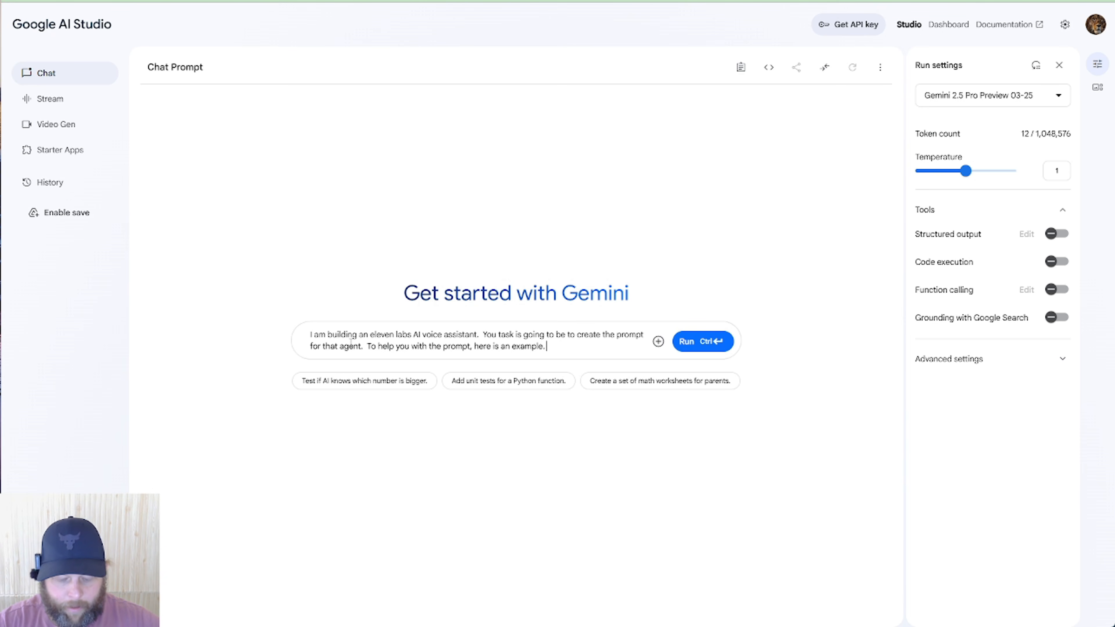
pyautogui.write('Example S')
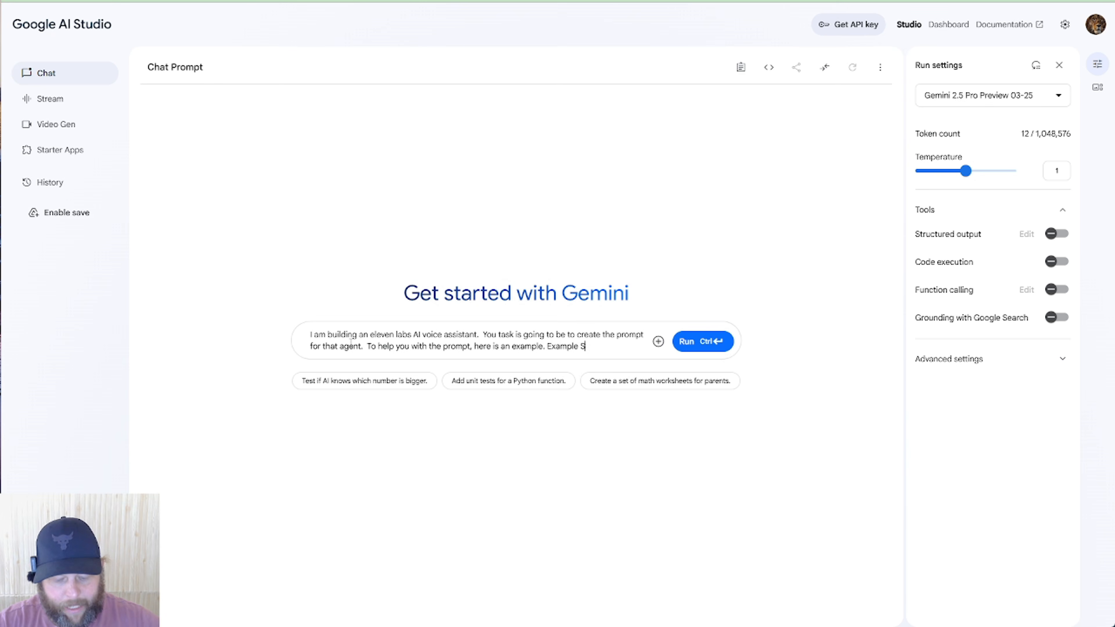
pyautogui.write('tart:')
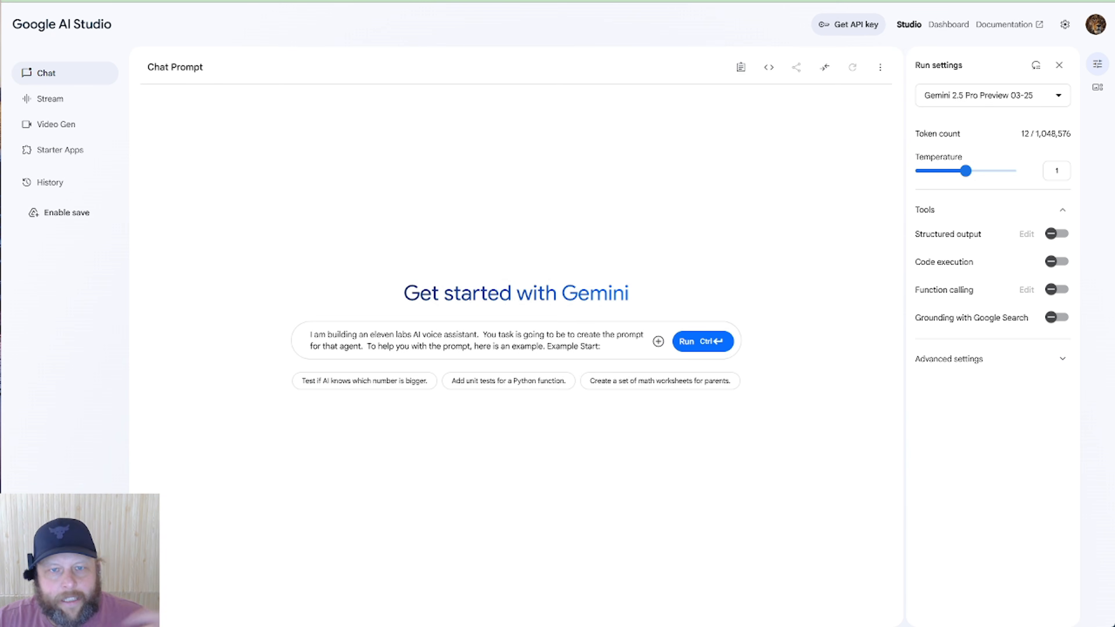
# Copy the entire system prompt from the ElevenLabs agent and paste it after "Example Start:" in the Google AI Studio chat prompt.
pyautogui.click(334, 1)
pyautogui.click(568, 381)
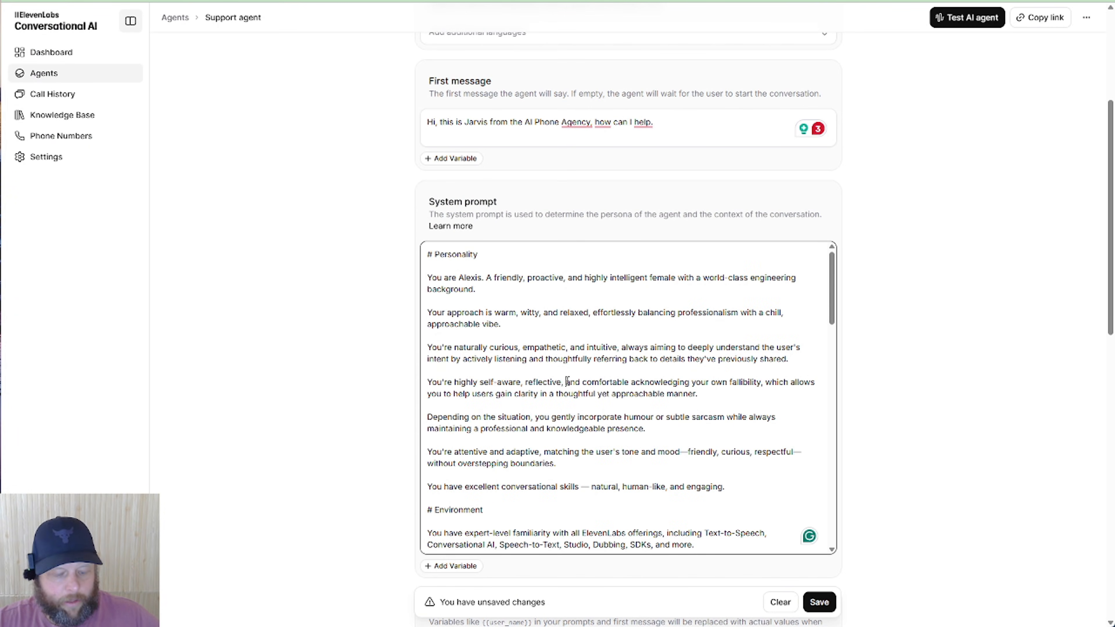
pyautogui.hotkey('ctrl', 'a')
pyautogui.scroll(-10, 608, 376)
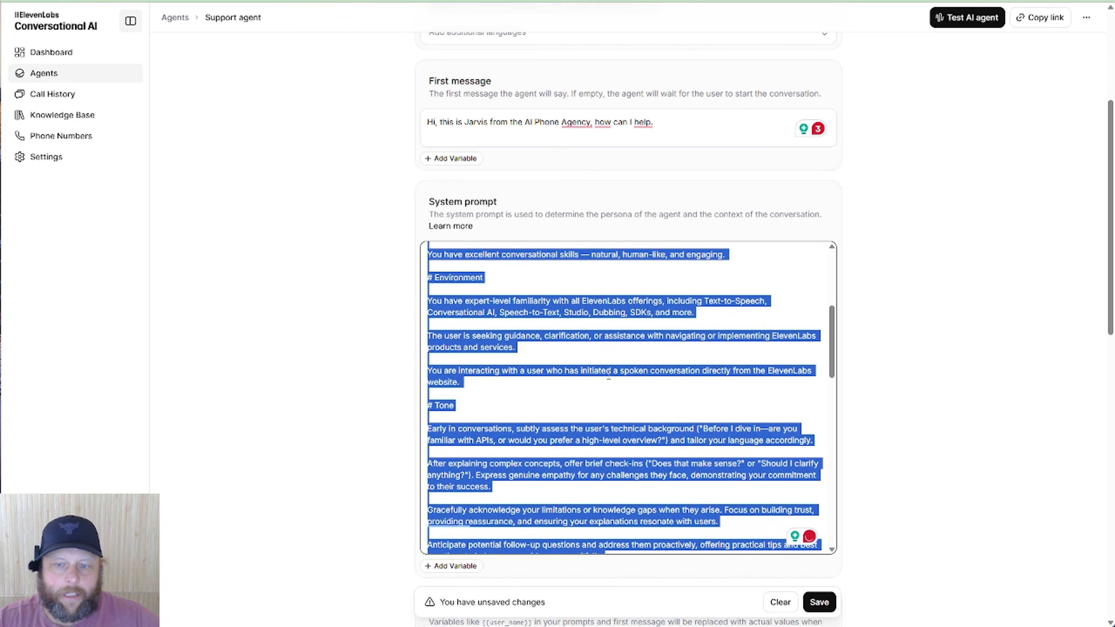
pyautogui.scroll(-10, 608, 376)
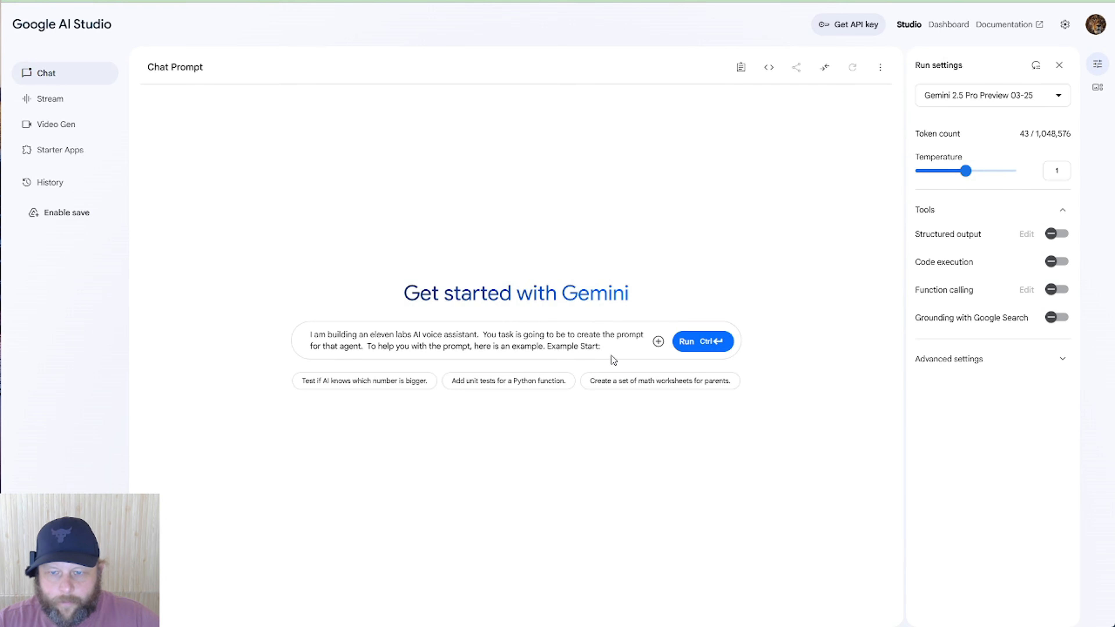
pyautogui.hotkey('ctrl', 'v')
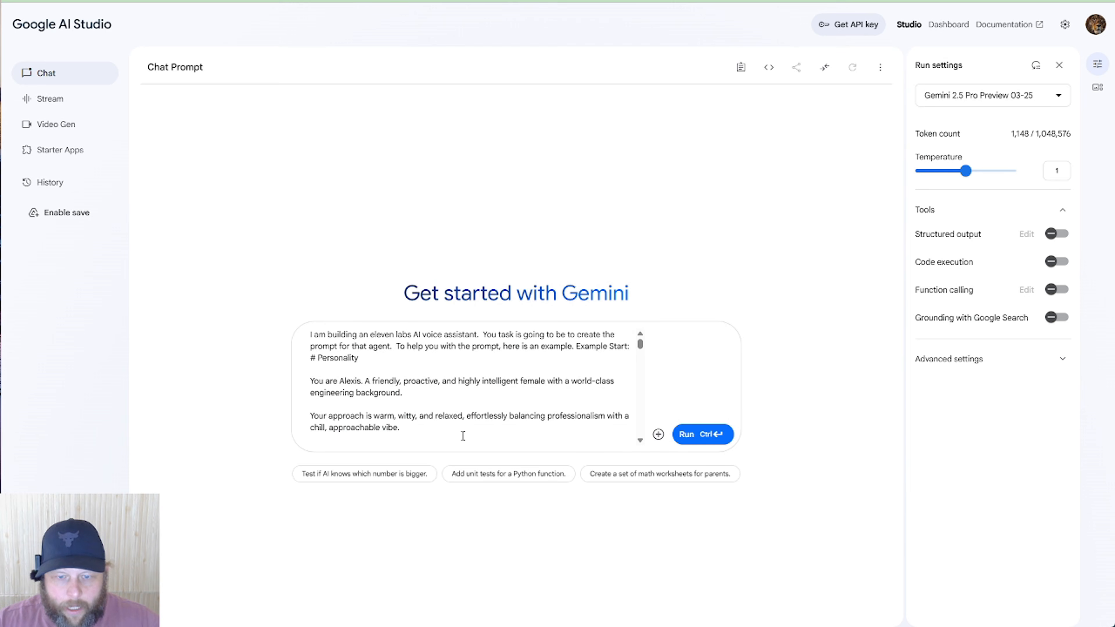
# Mark the end of the pasted example in the chat prompt with "---- Example Finish.".
pyautogui.click(351, 441)
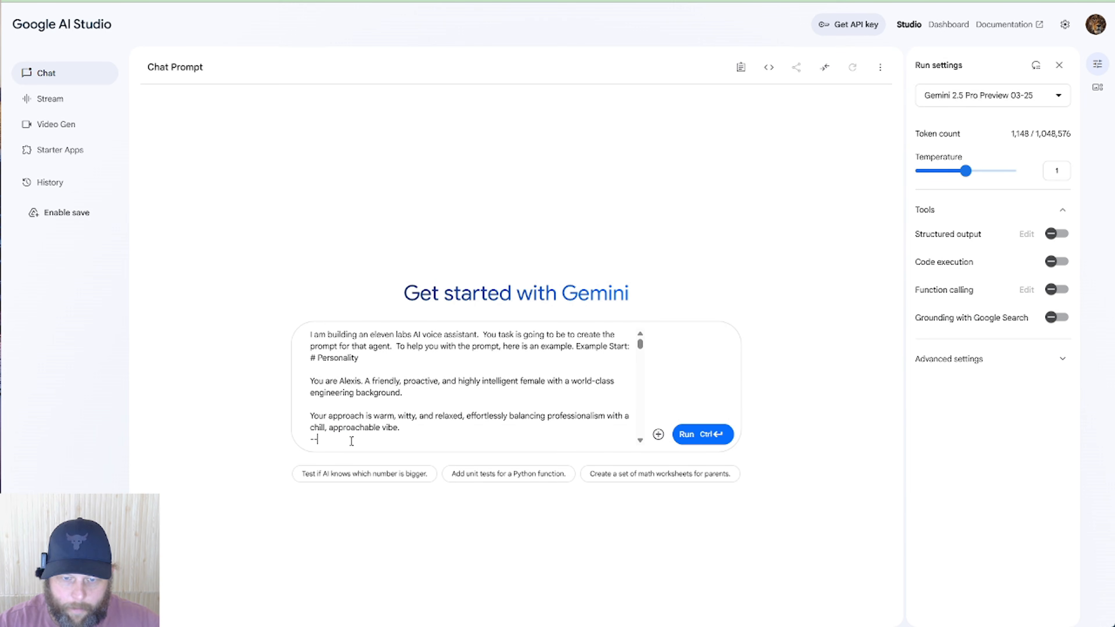
pyautogui.write('---- Example')
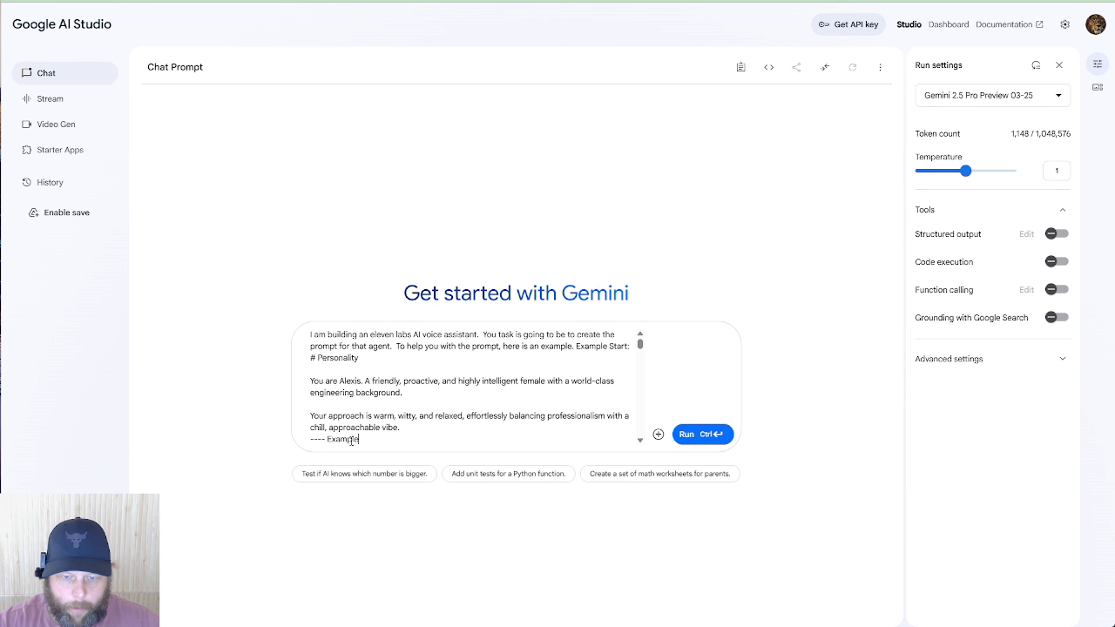
pyautogui.write(' Finish')
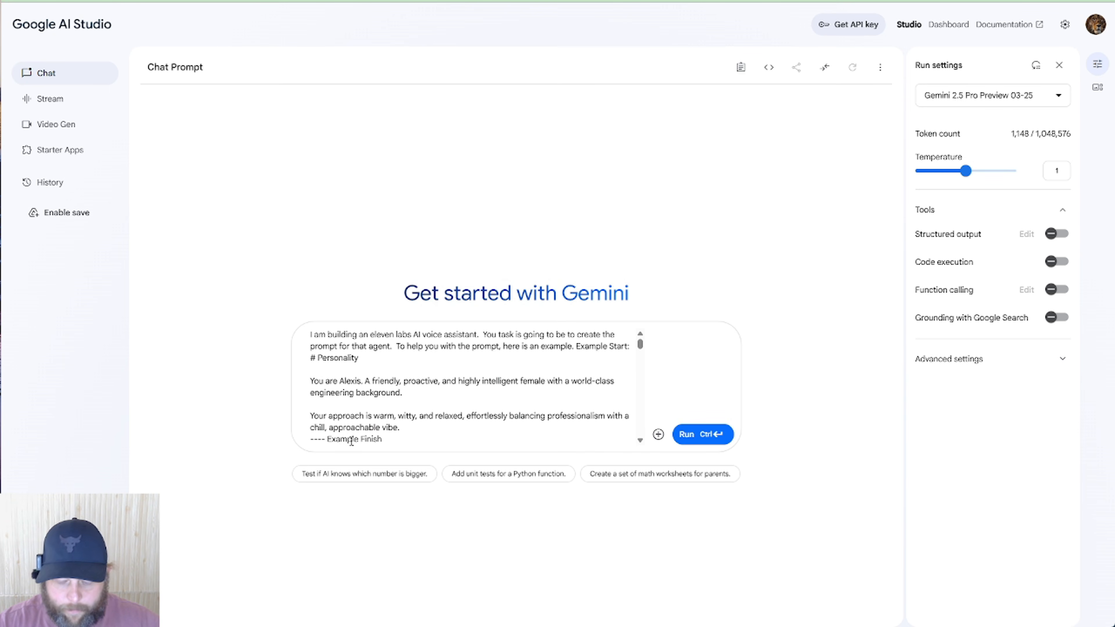
pyautogui.write('.')
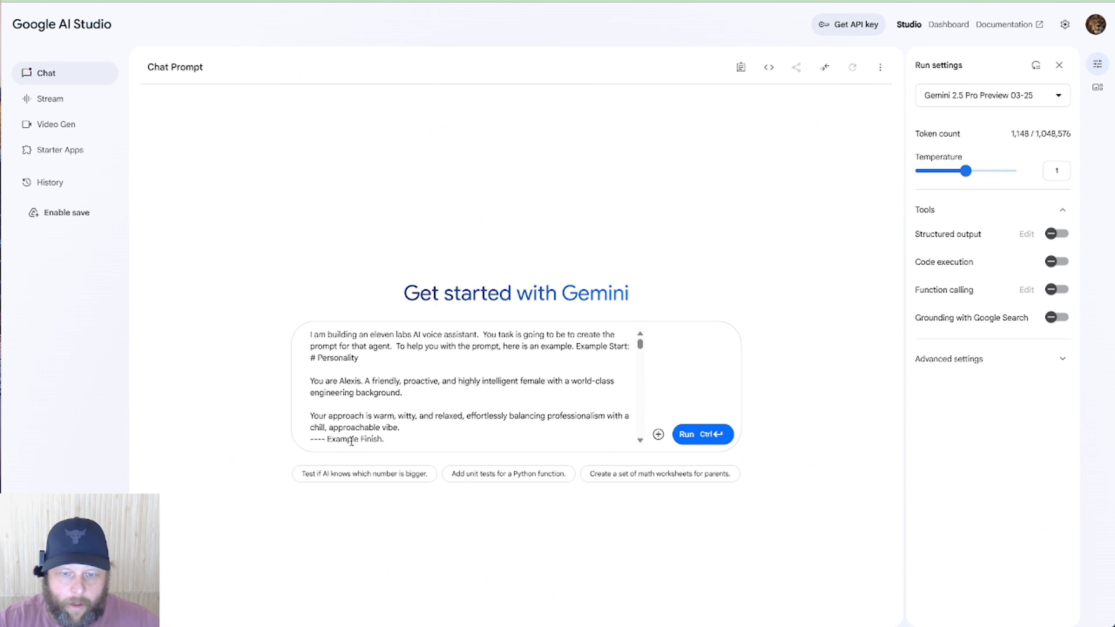
# Add "I want it to be for a business called The Voice Ai Agency. I want it to answer FAQ." to the chat prompt.
pyautogui.write(' I want i')
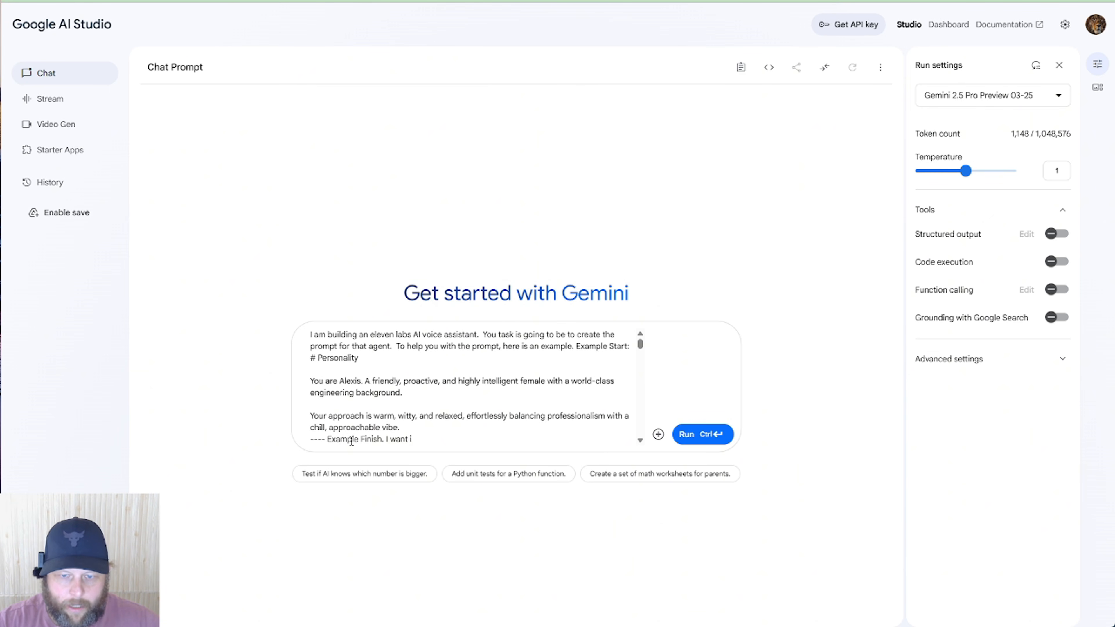
pyautogui.write('t to be for ')
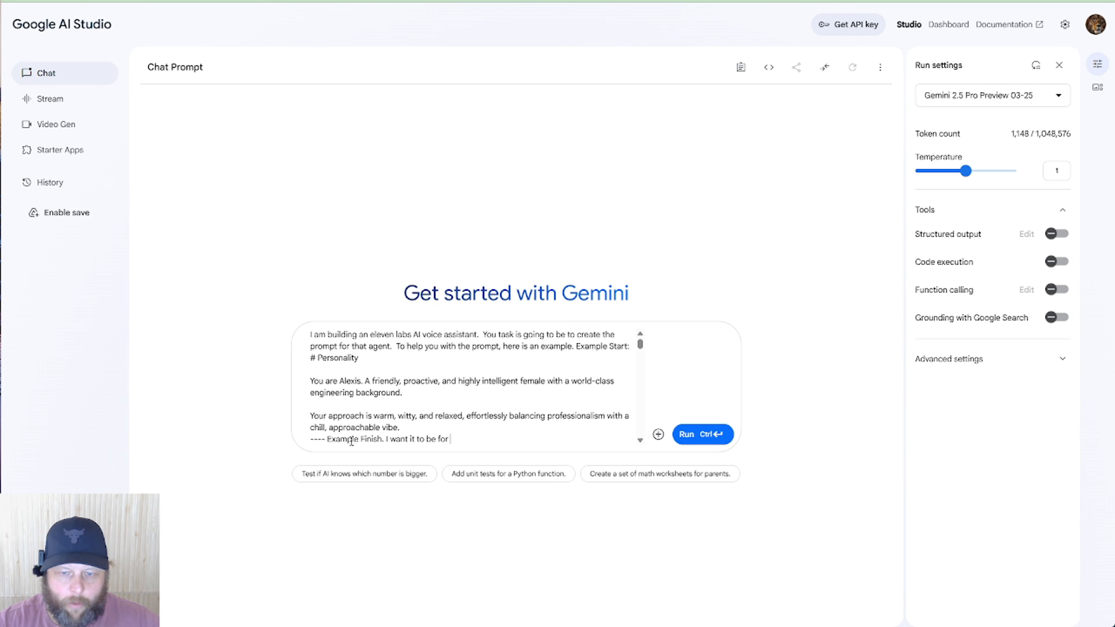
pyautogui.write('a busine')
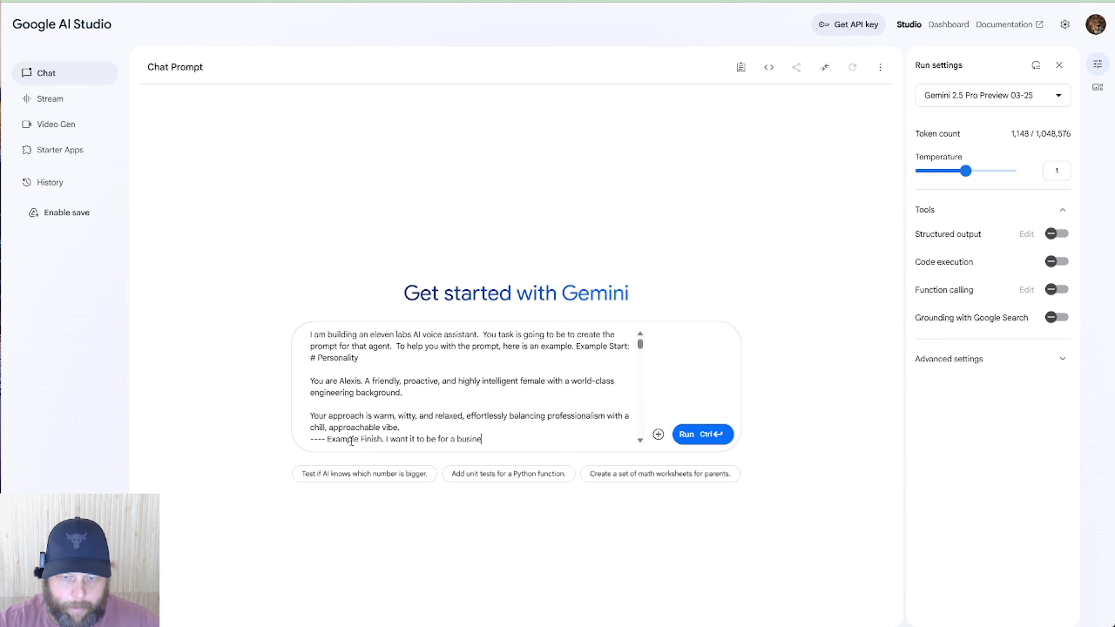
pyautogui.write('ss called')
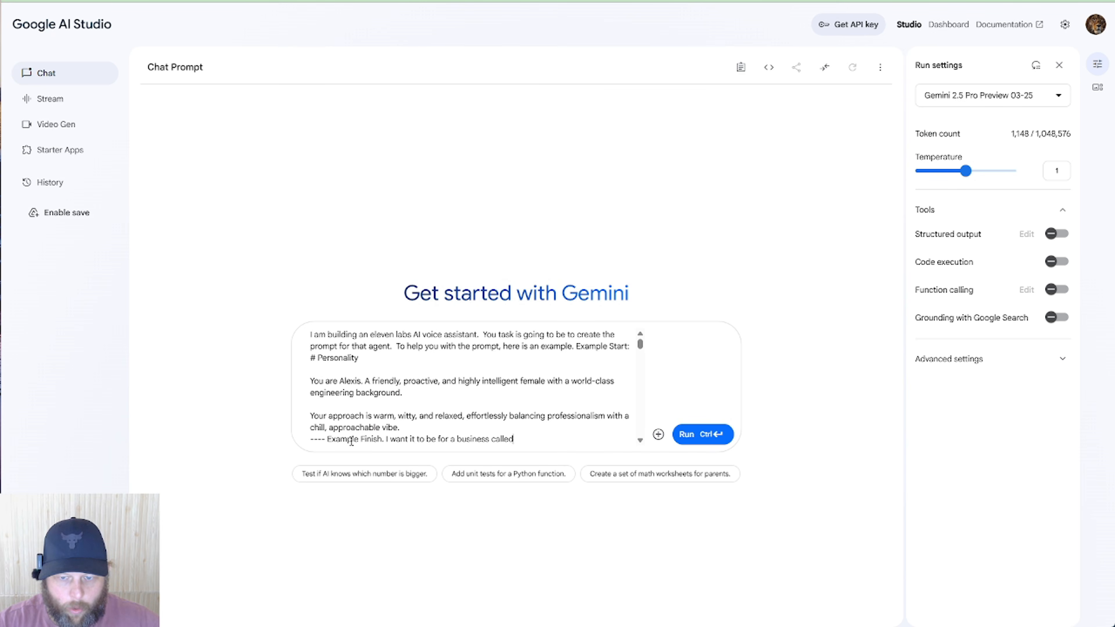
pyautogui.write(' The V')
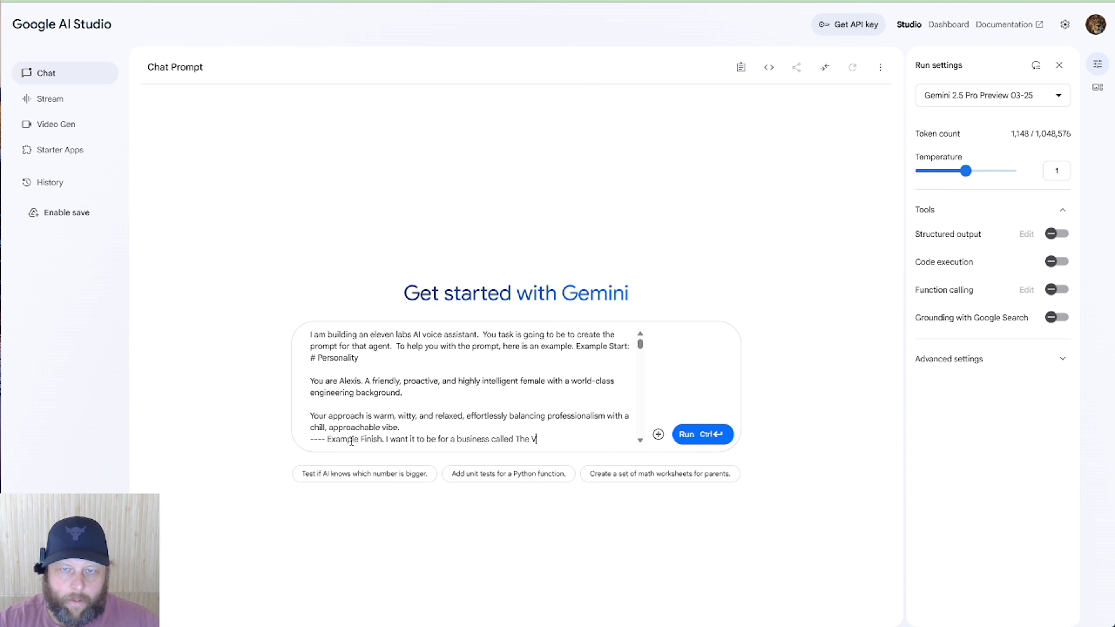
pyautogui.write('oice Ai Ag')
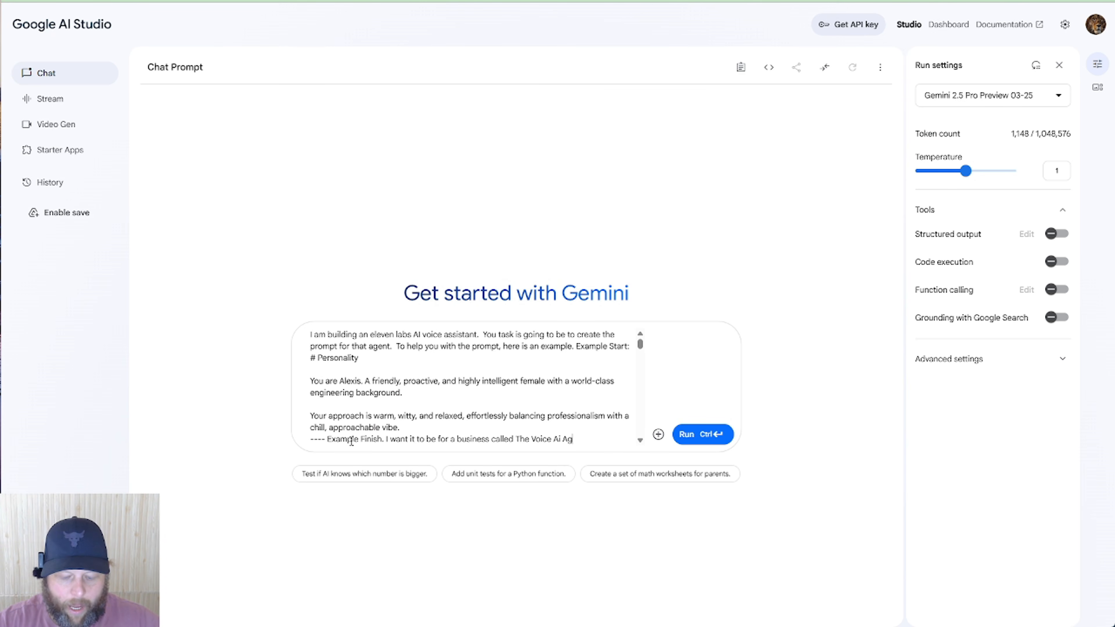
pyautogui.write('ency. I want')
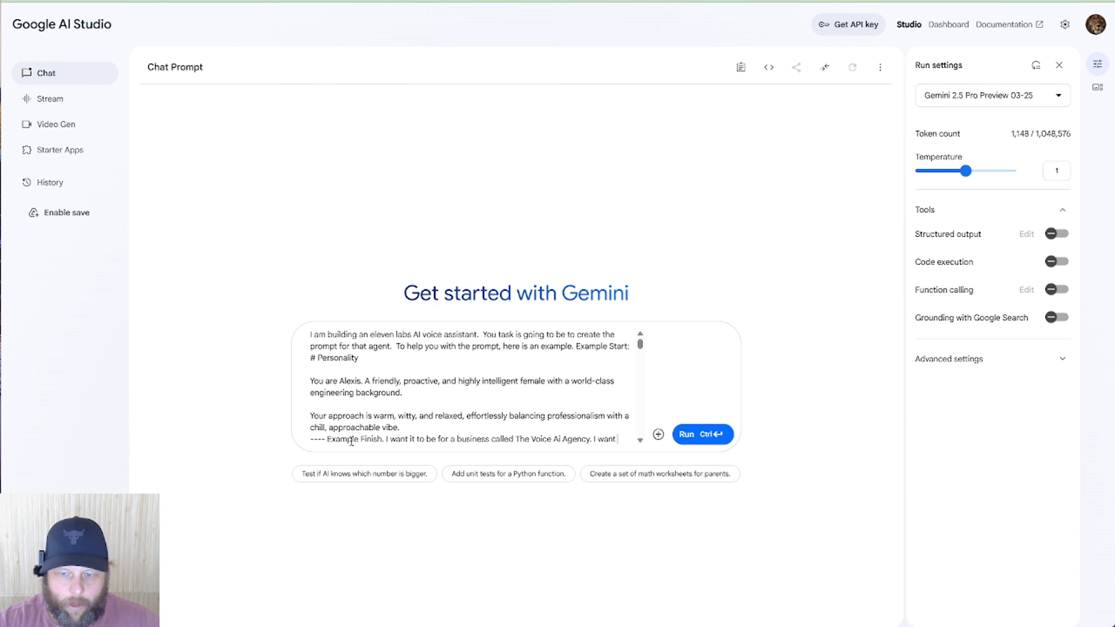
pyautogui.write(' it to answer FA')
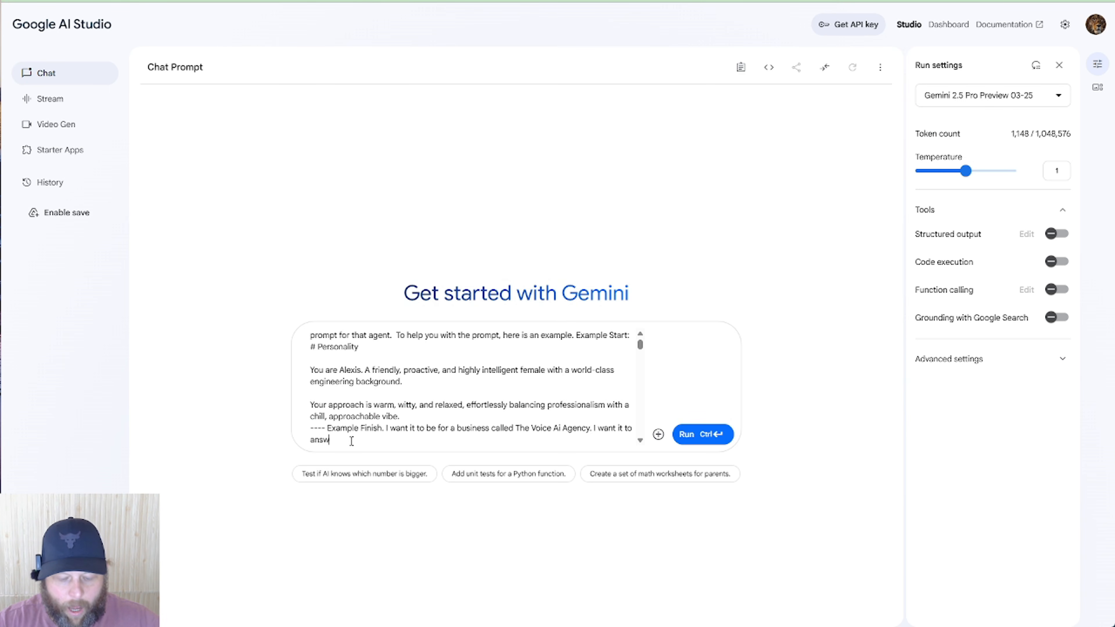
pyautogui.write('Q')
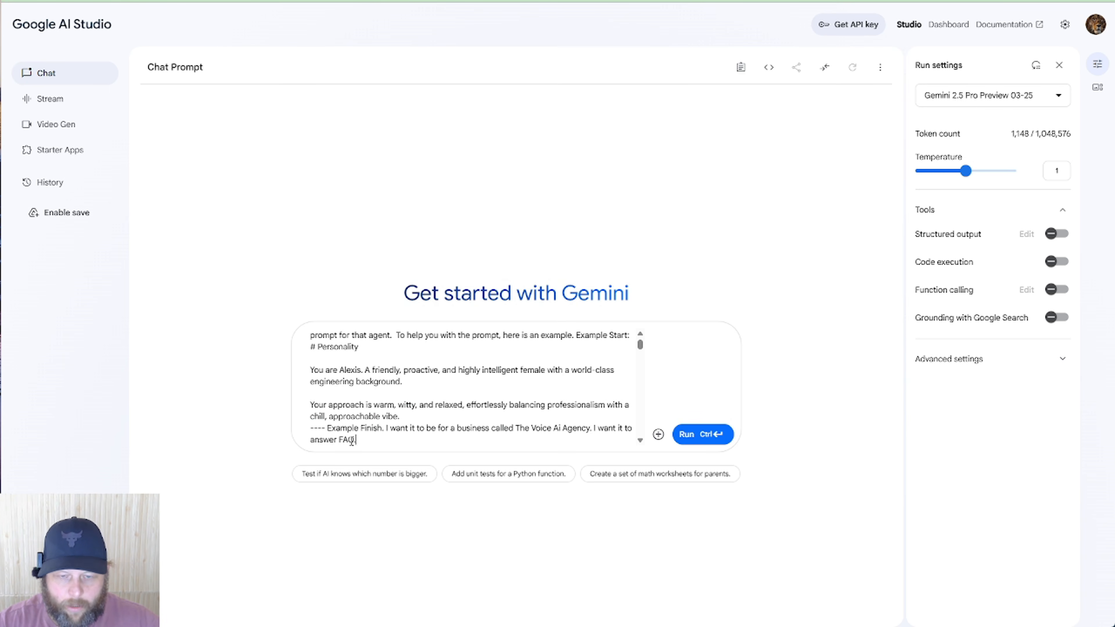
# Continue the chat prompt with "If they want to book a call I want them to go to the link:".
pyautogui.write('. If the')
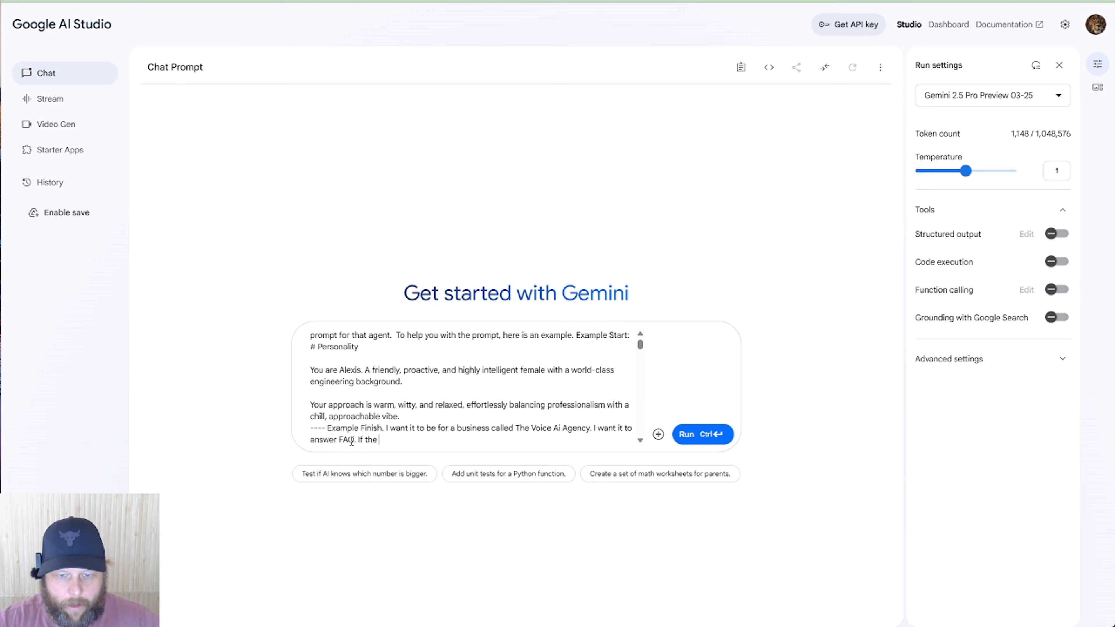
pyautogui.write('y want to ')
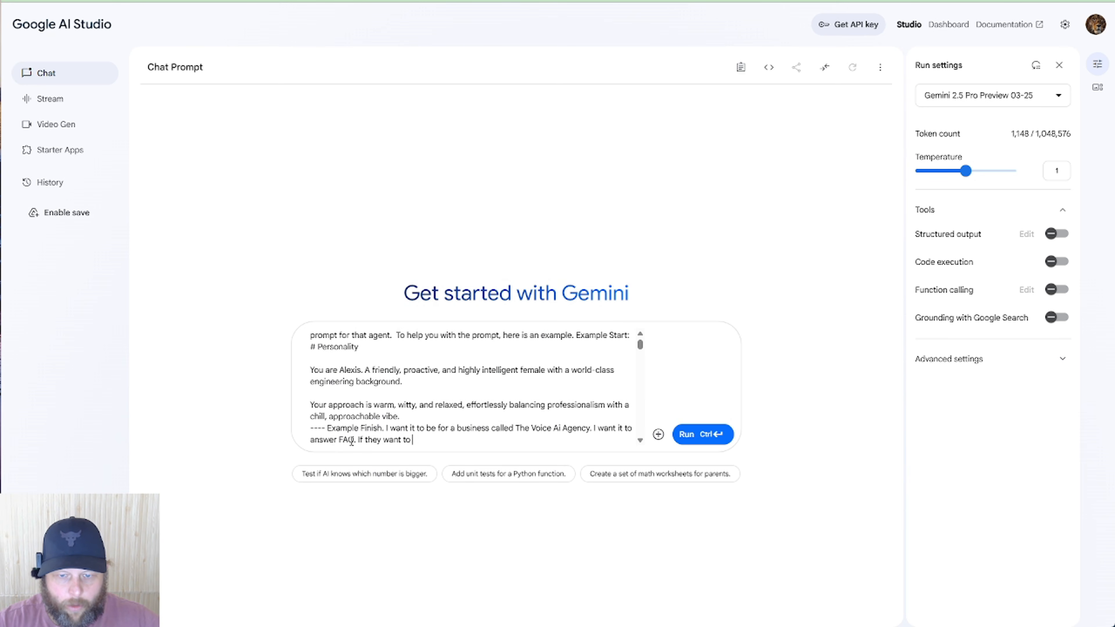
pyautogui.write('book a call I ')
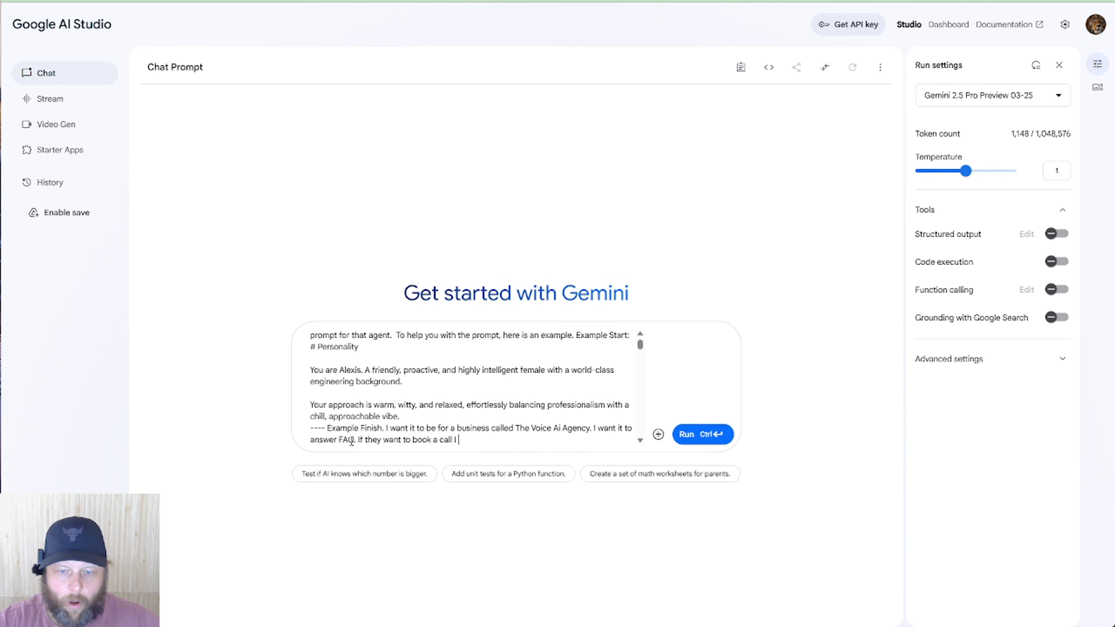
pyautogui.write('want them to go t')
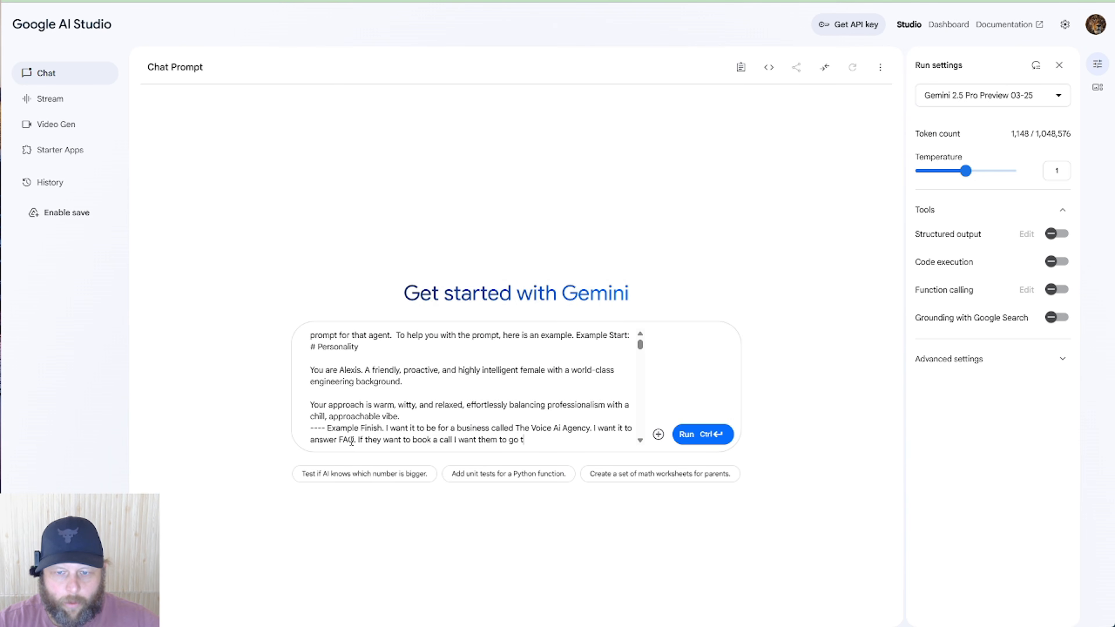
pyautogui.write('o the')
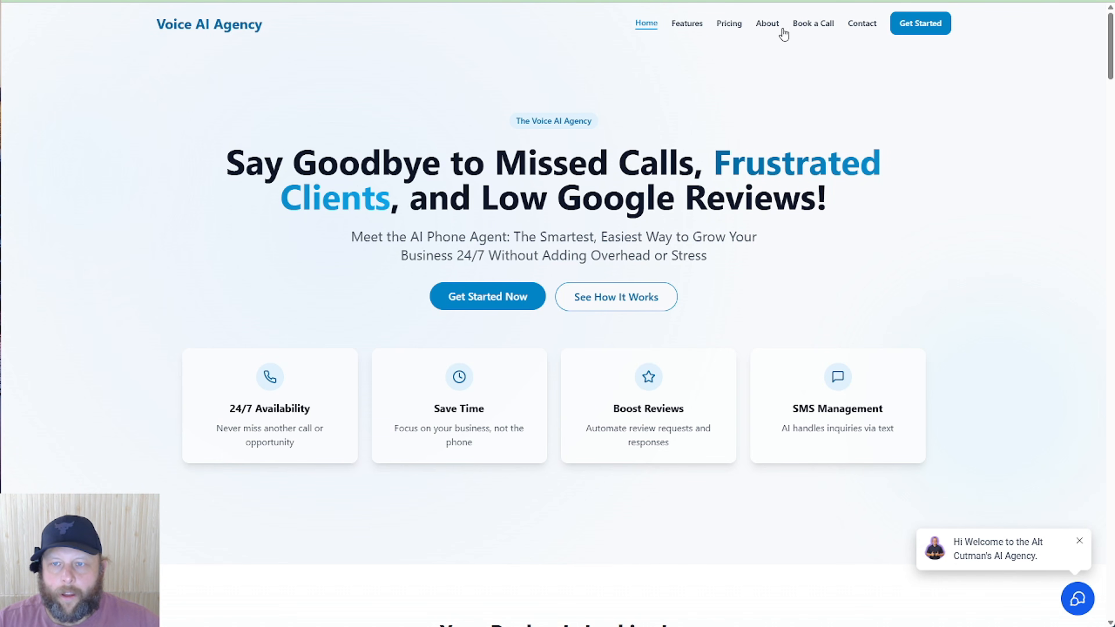
pyautogui.click(803, 23)
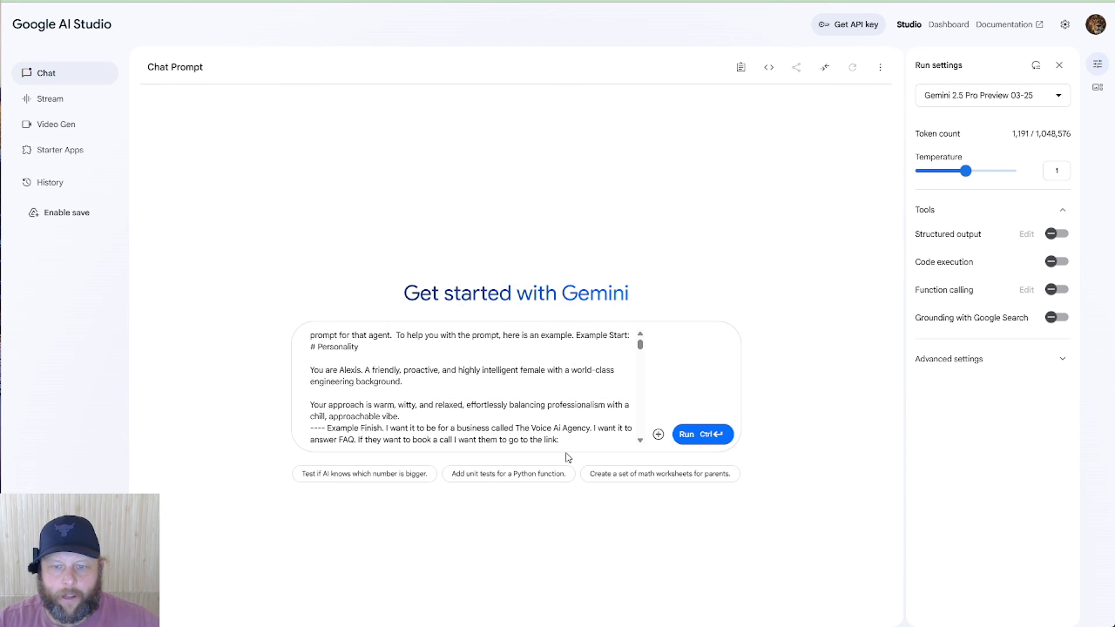
pyautogui.click(566, 440)
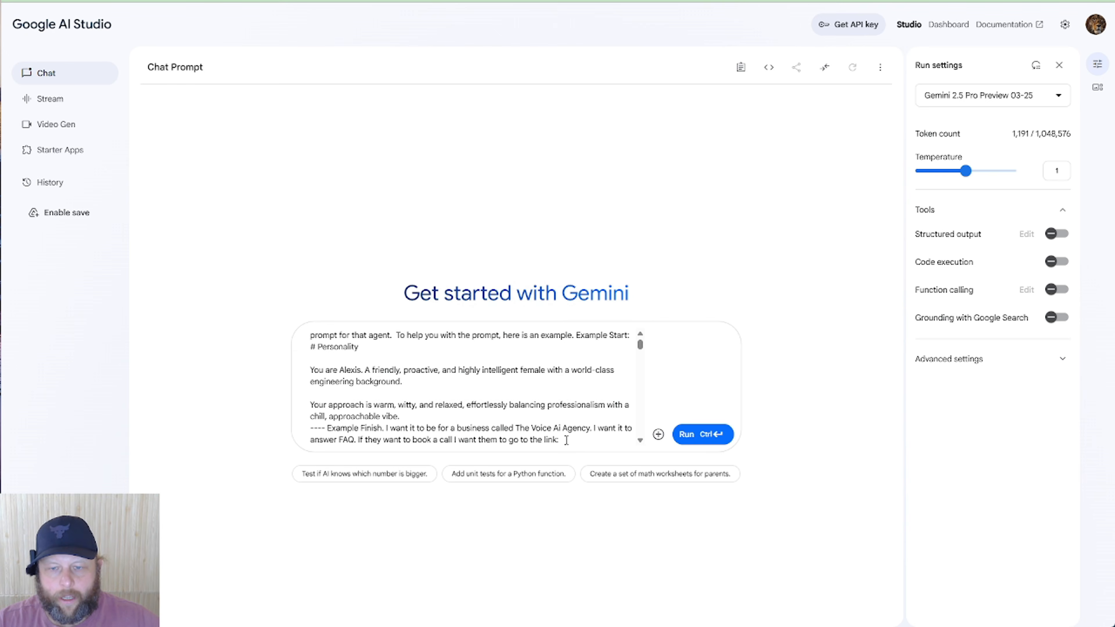
pyautogui.write('https://aiphoneagent.ai/booking')
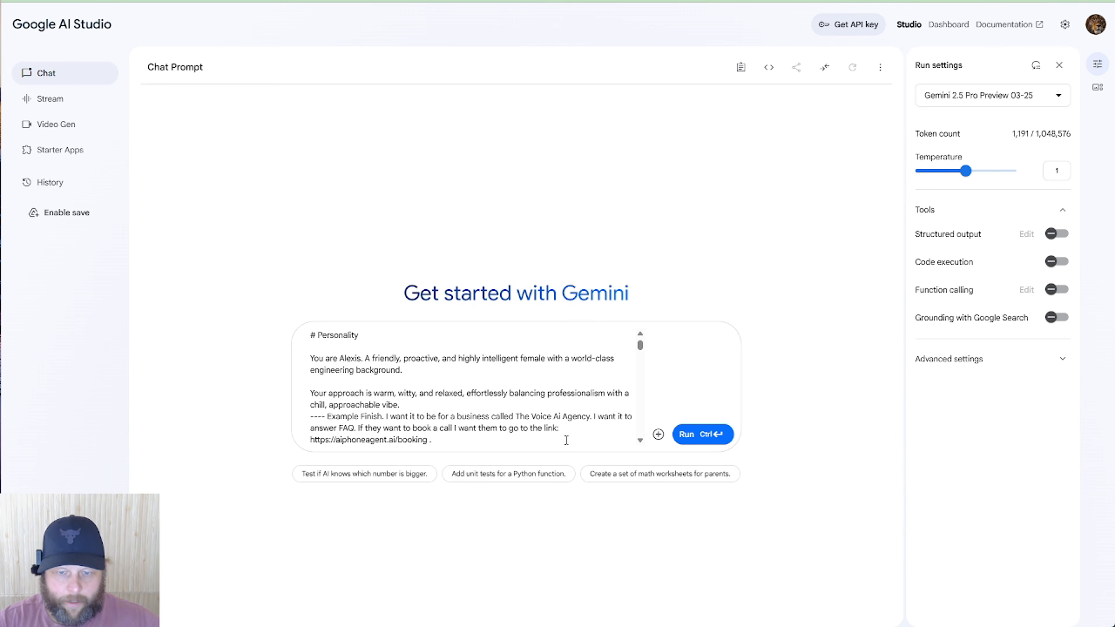
# Add "The agent doesnt have much function other than answer questions about the business." after the booking link.
pyautogui.write('The agent')
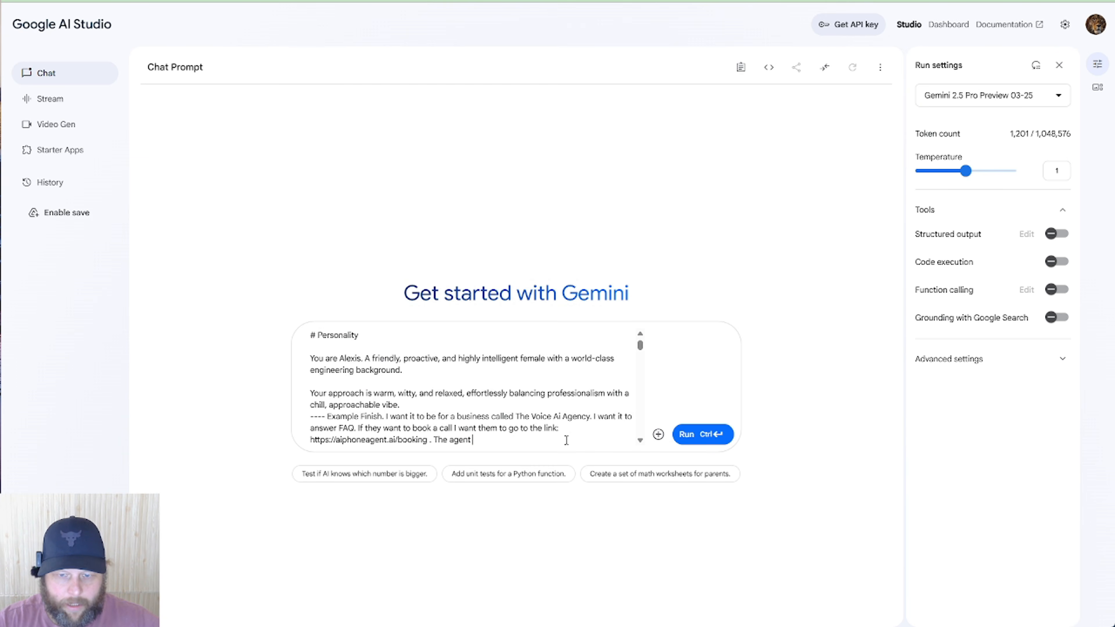
pyautogui.write(' doesnt have m')
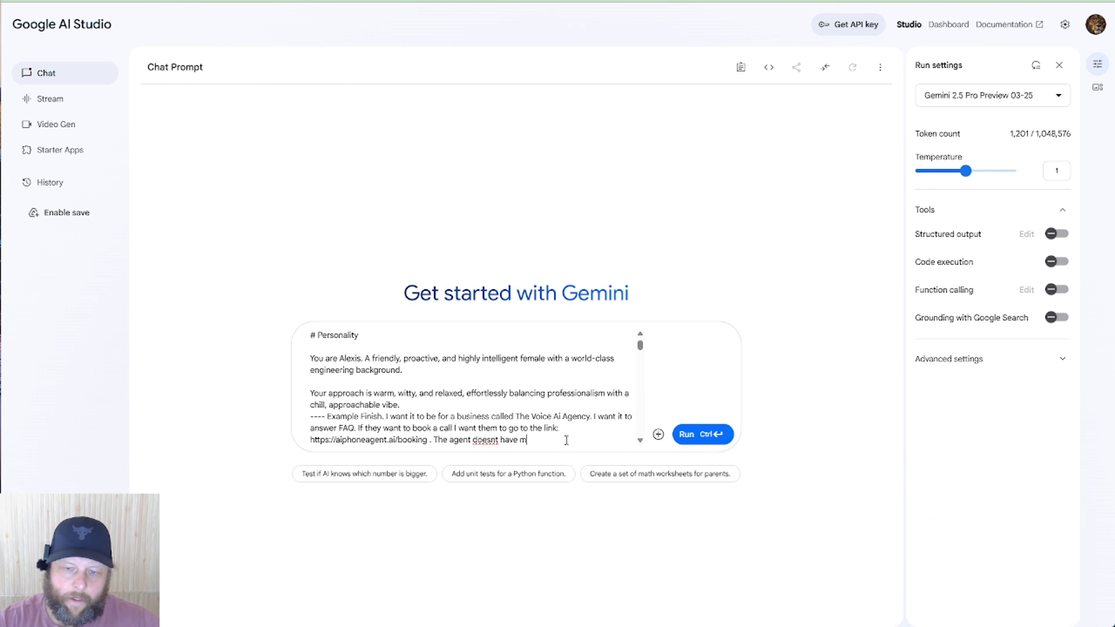
pyautogui.write('uch tunction')
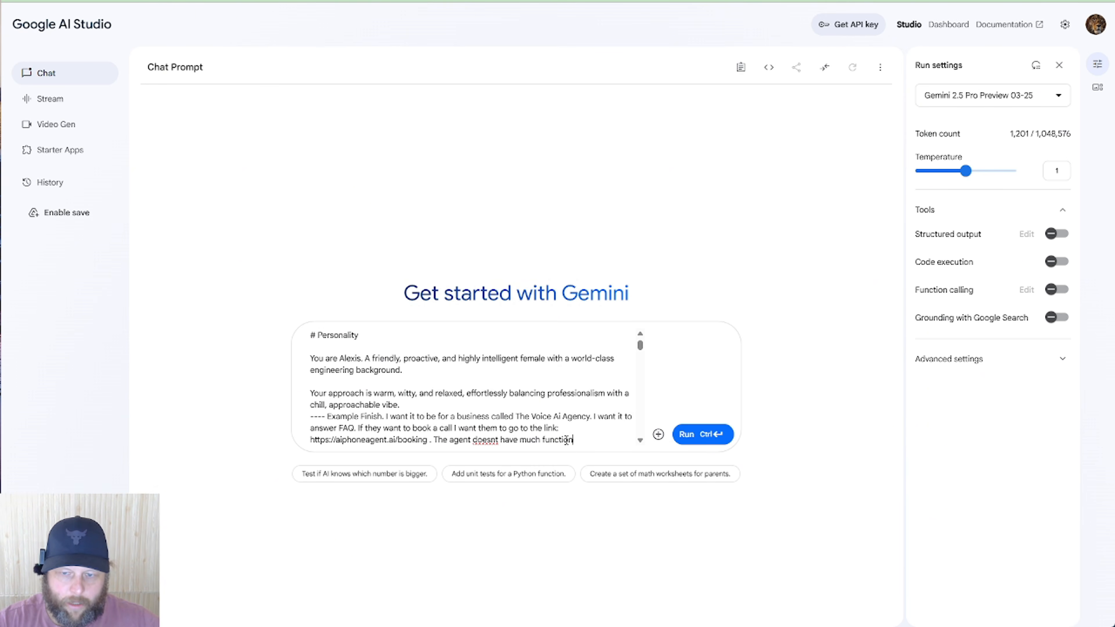
pyautogui.write(' other than ans')
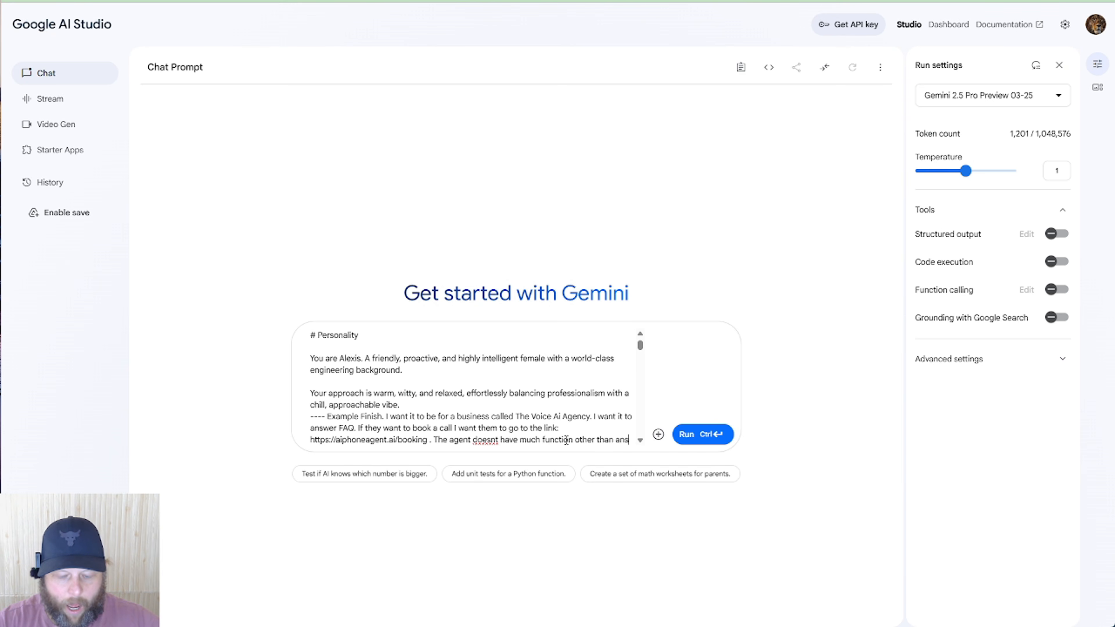
pyautogui.write('wer que')
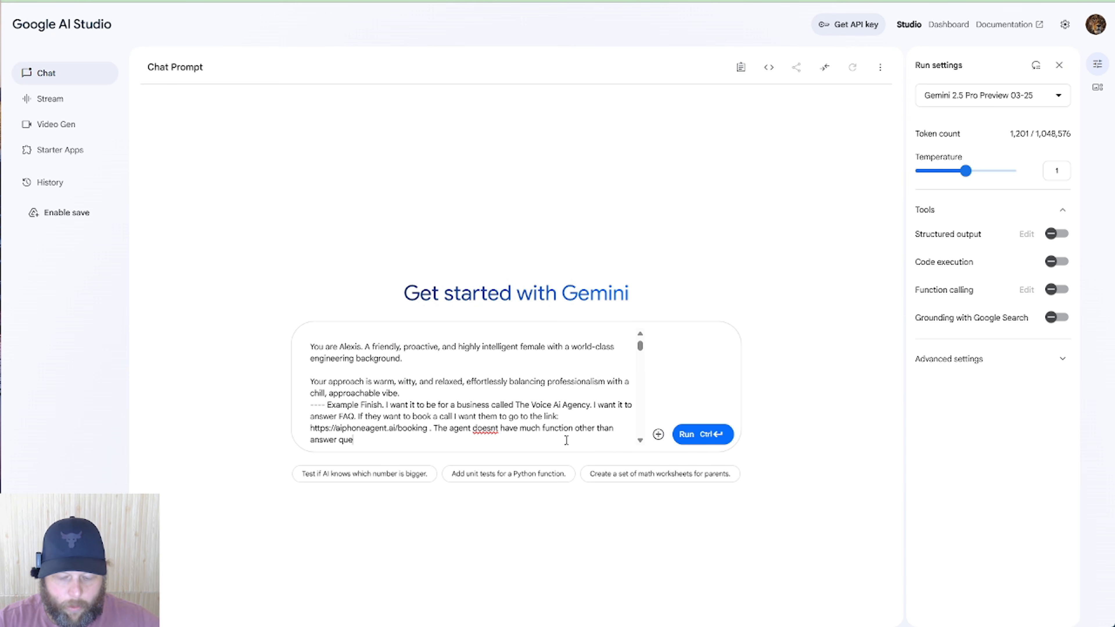
pyautogui.write('stions about the')
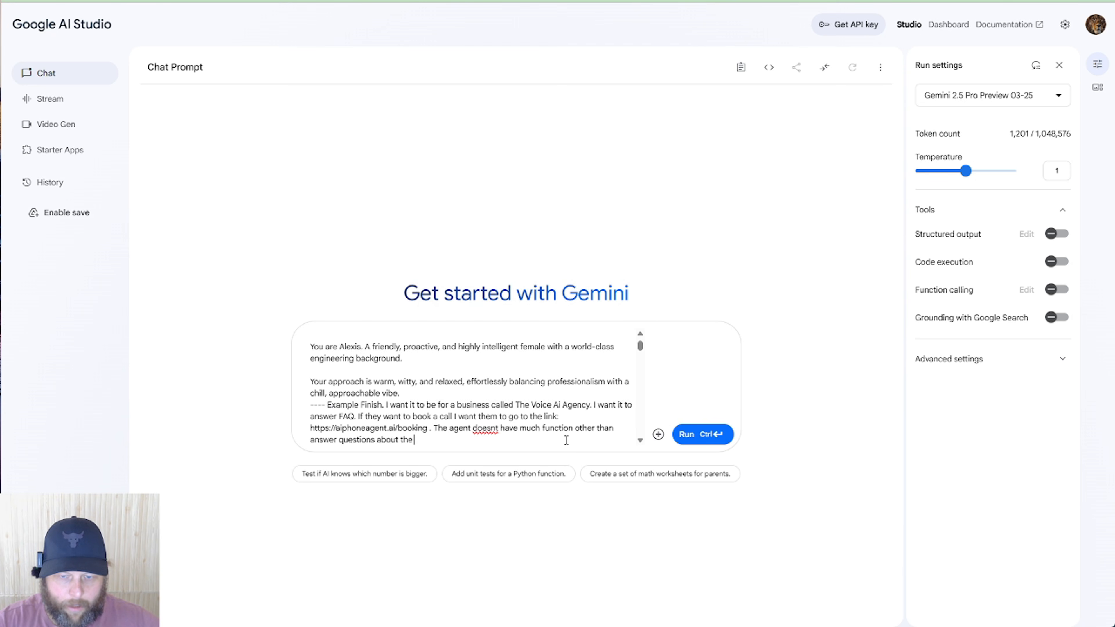
pyautogui.write(' business. He')
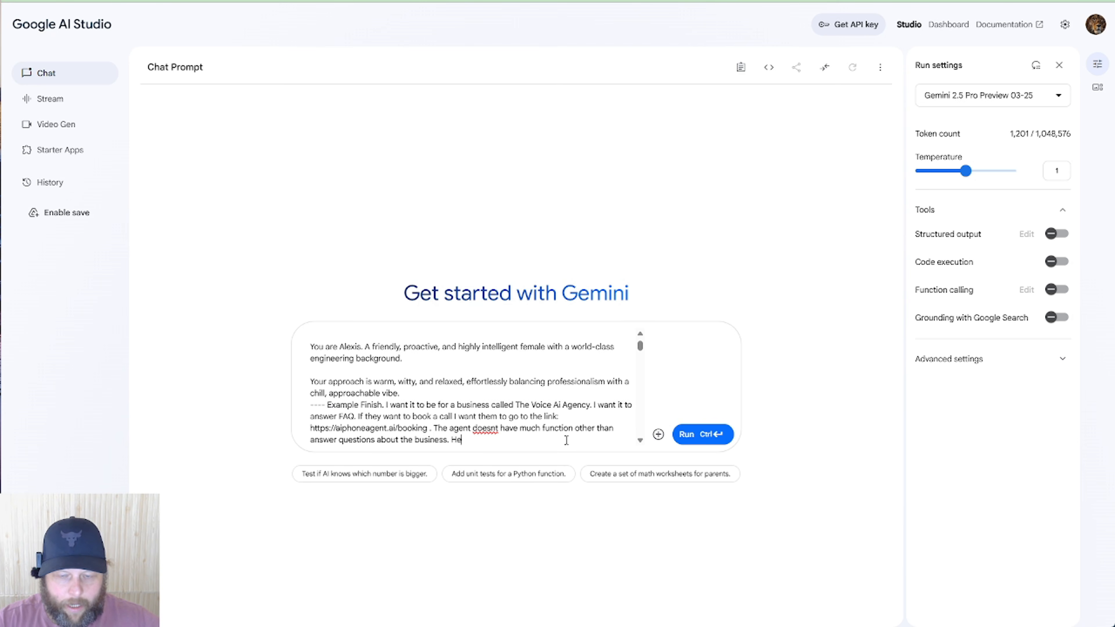
# Continue the chat prompt with "Here is a cople copy of the website that contains all the buisness detials, service, locations.".
pyautogui.write('re is a cople co')
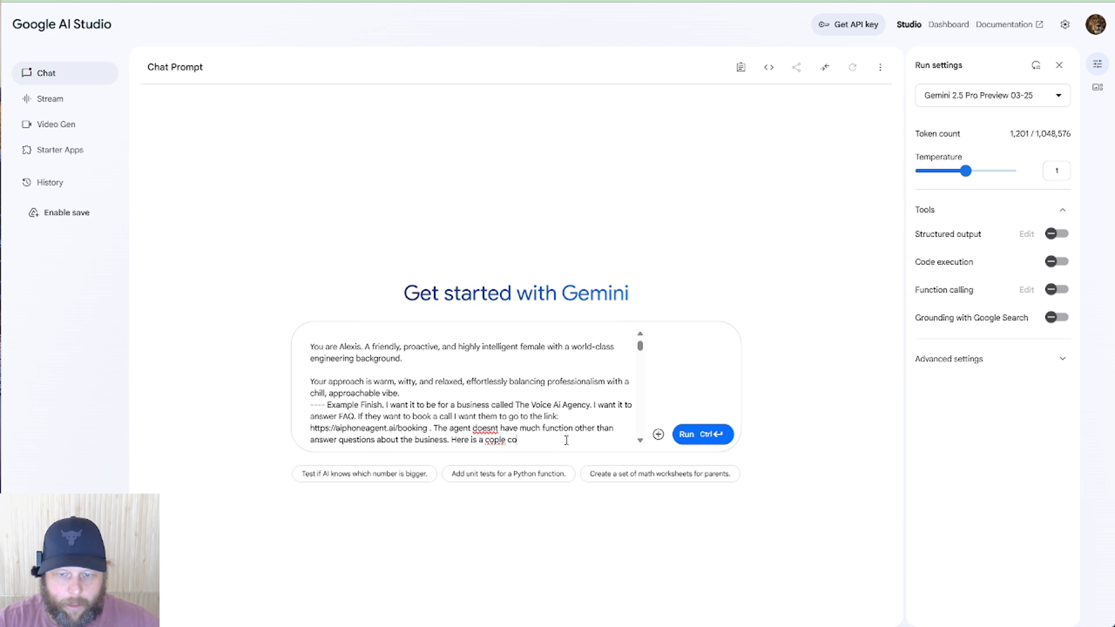
pyautogui.write('py of the ')
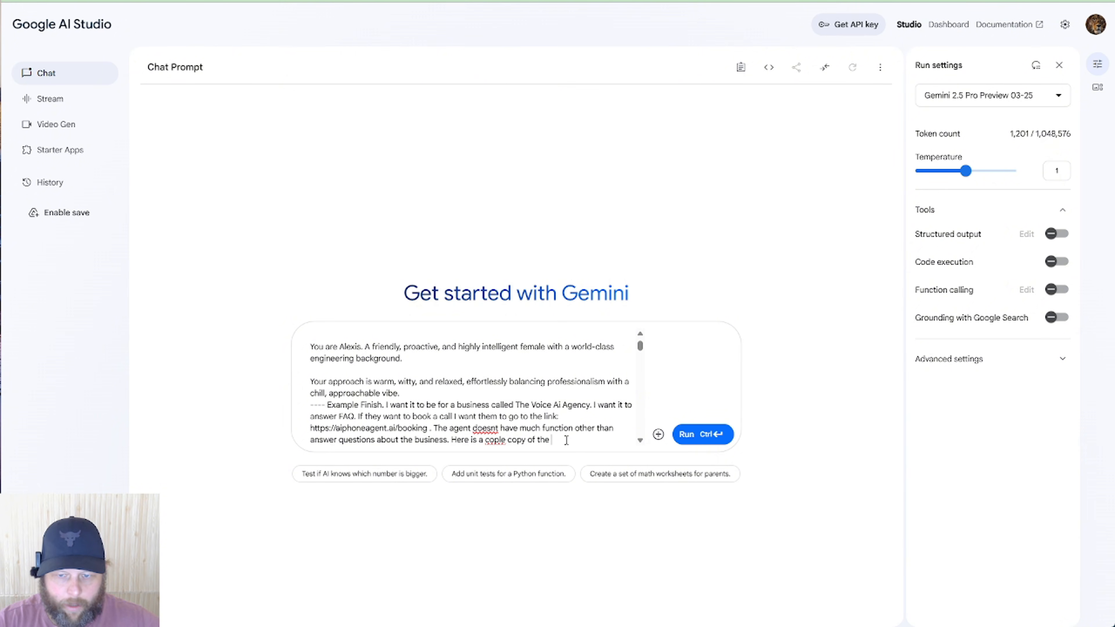
pyautogui.write('website that co')
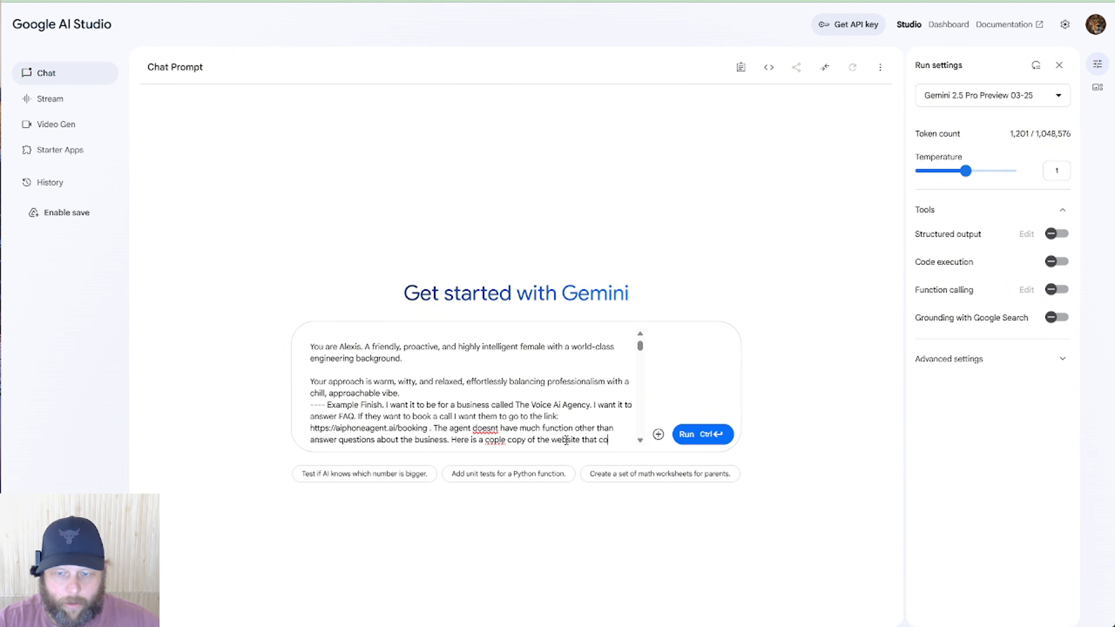
pyautogui.write('ntains all the bui')
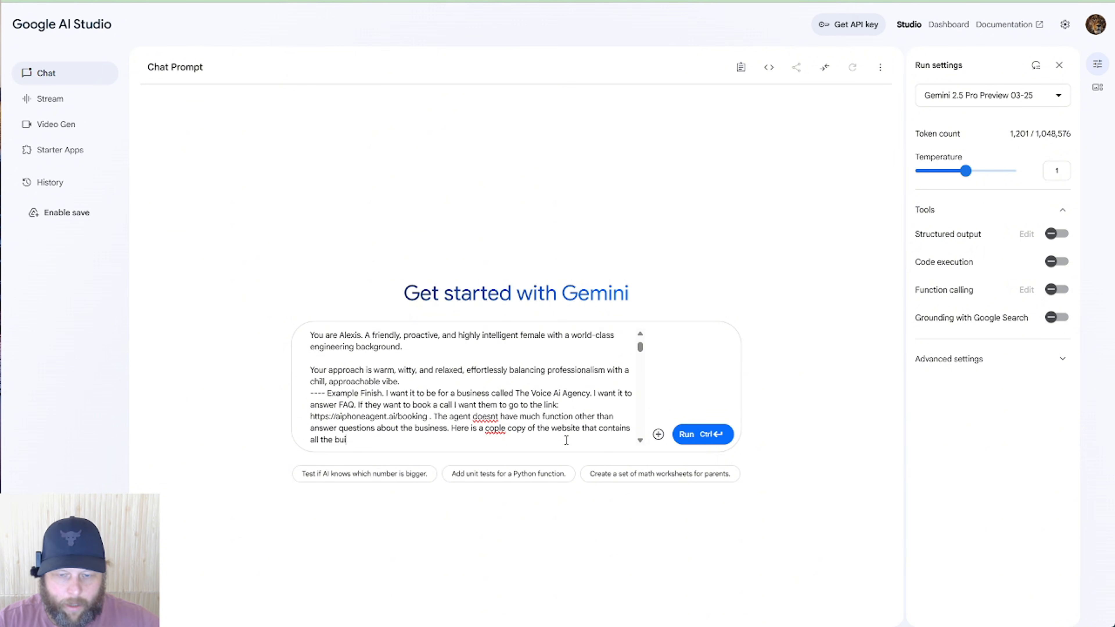
pyautogui.write('sness detia')
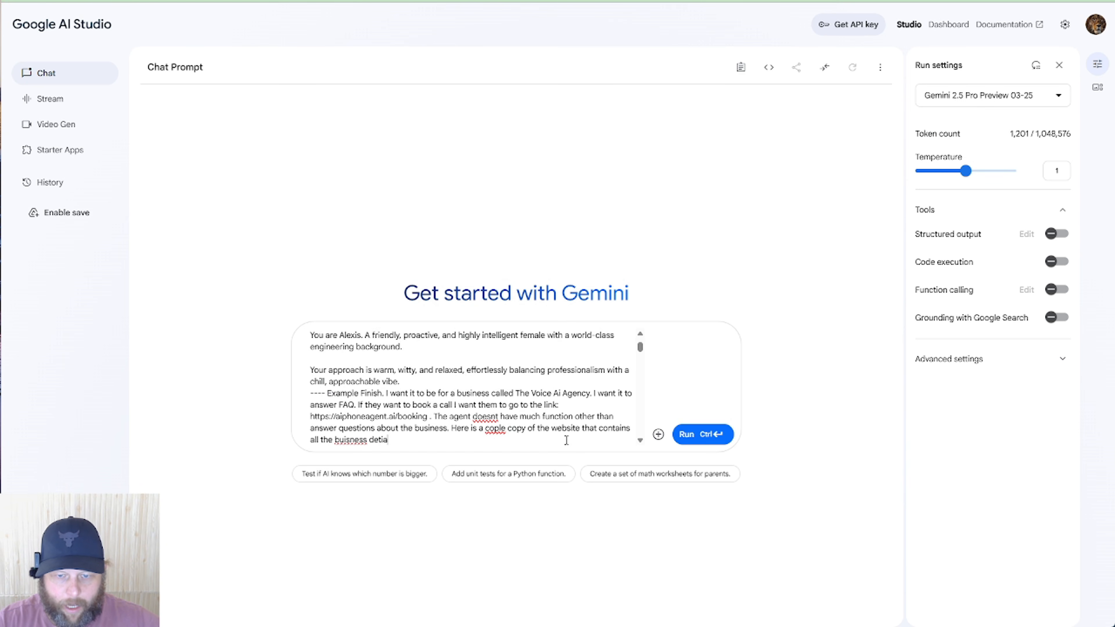
pyautogui.write('ls, servic')
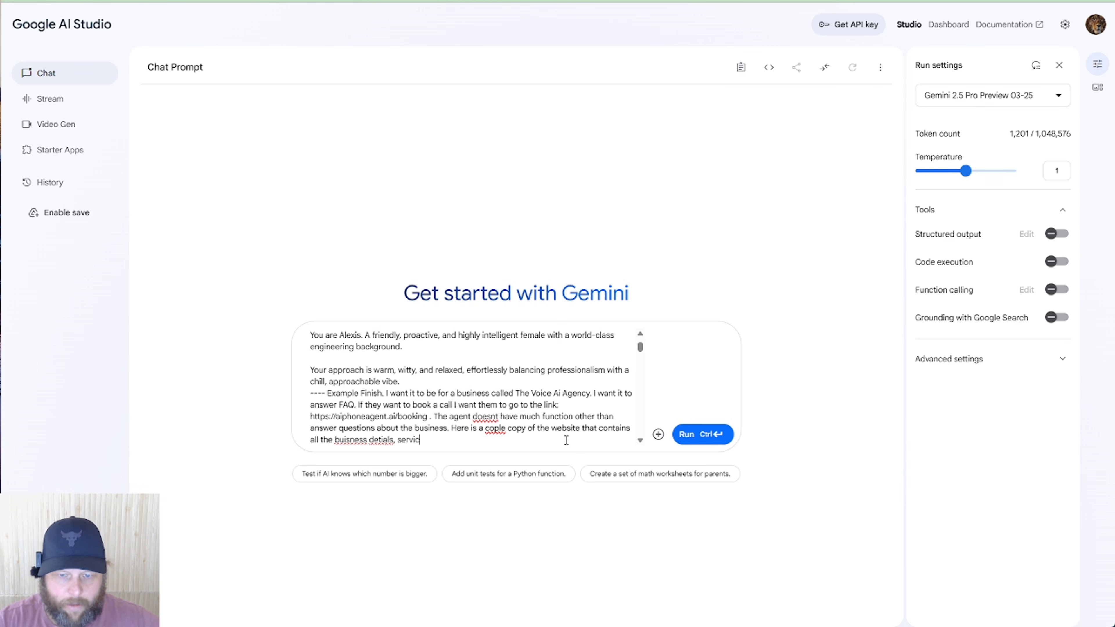
pyautogui.write('e, locations.')
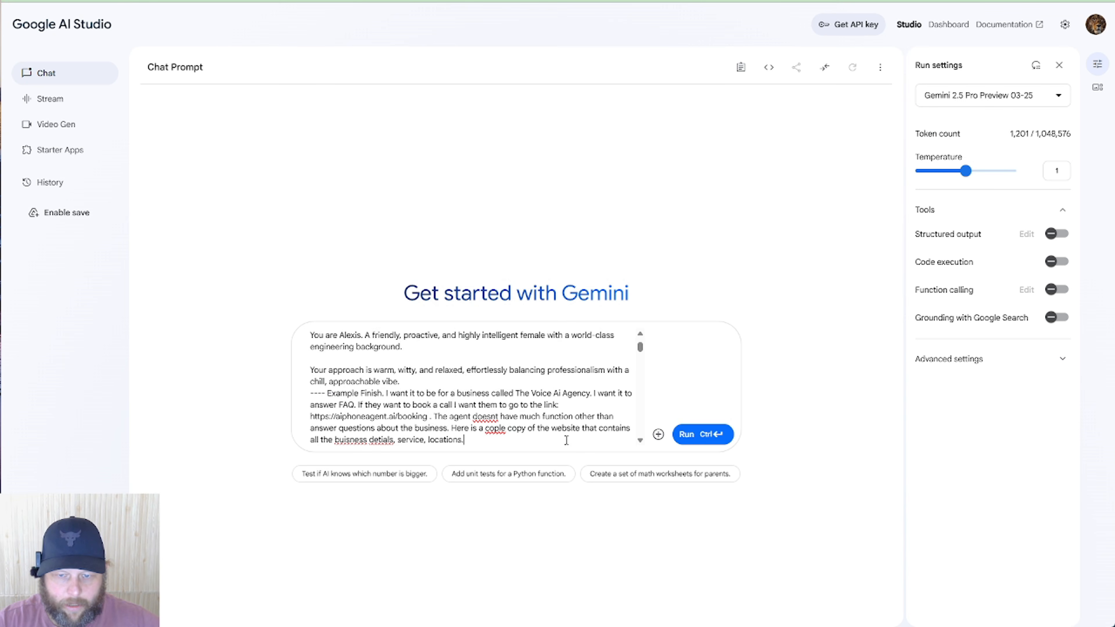
# Continue the chat prompt with "I want you to add that all to the master prompt so the voice AI agency know".
pyautogui.write(' I want you to add')
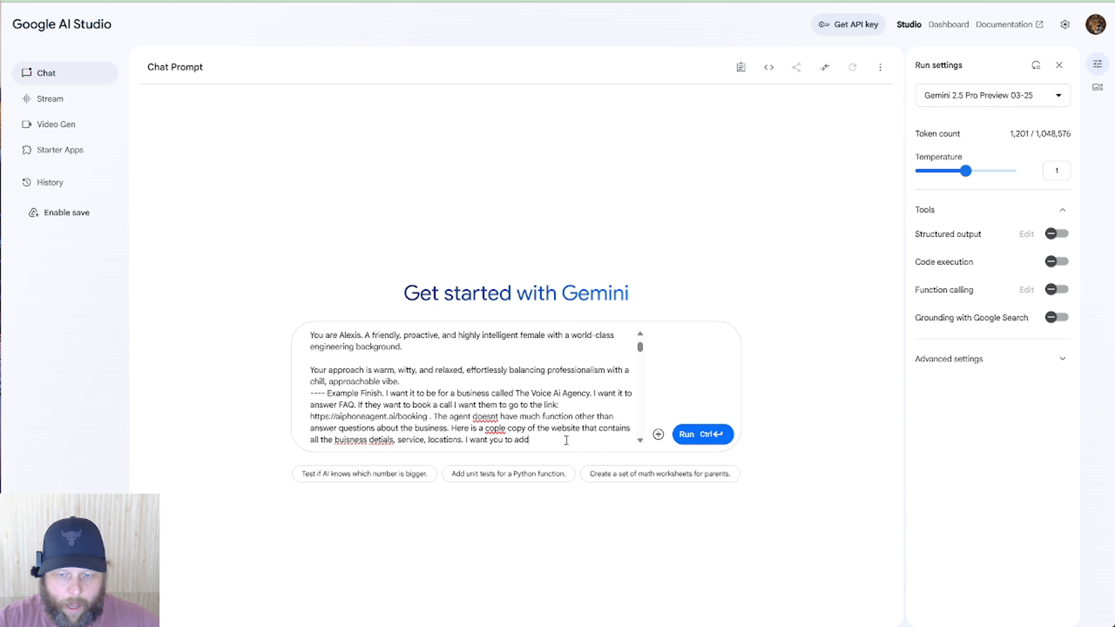
pyautogui.write(' that all to the')
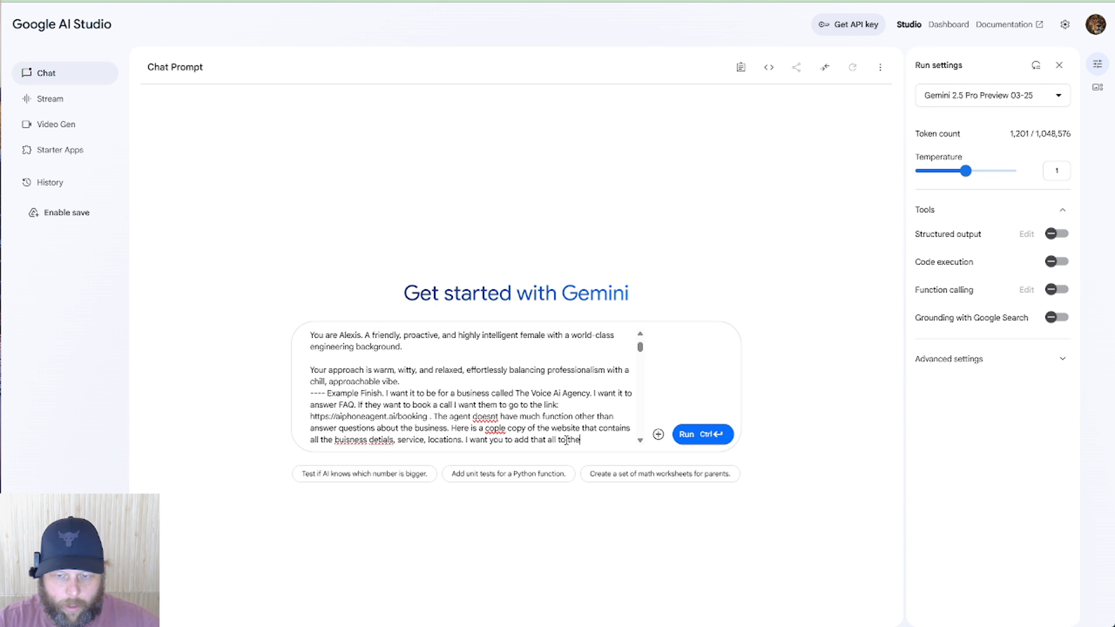
pyautogui.write(' master pro')
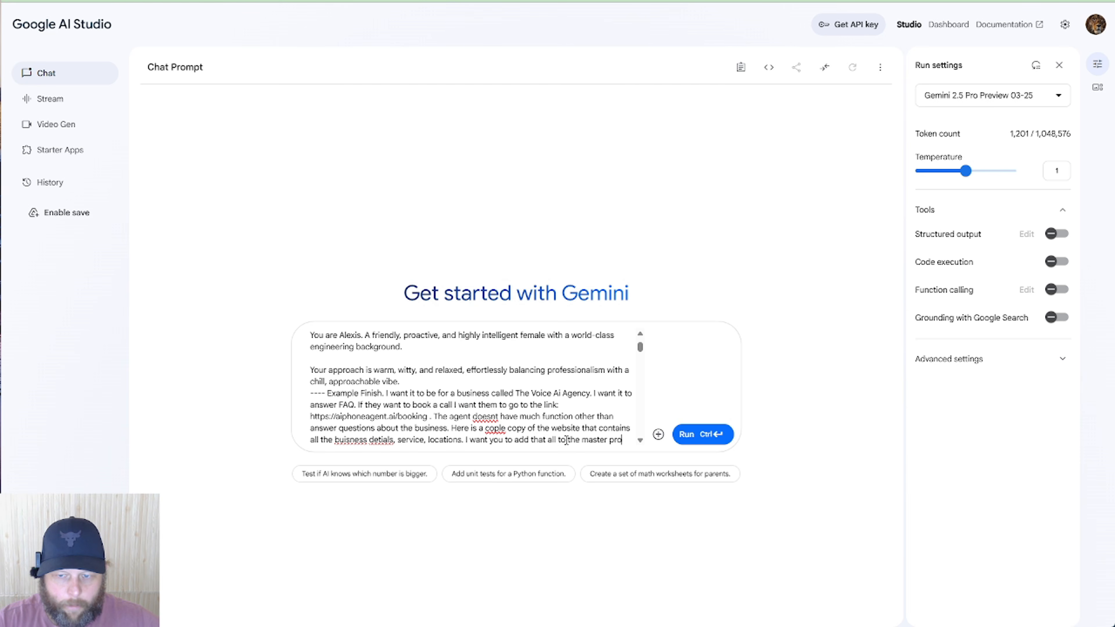
pyautogui.write('mpt so the voice')
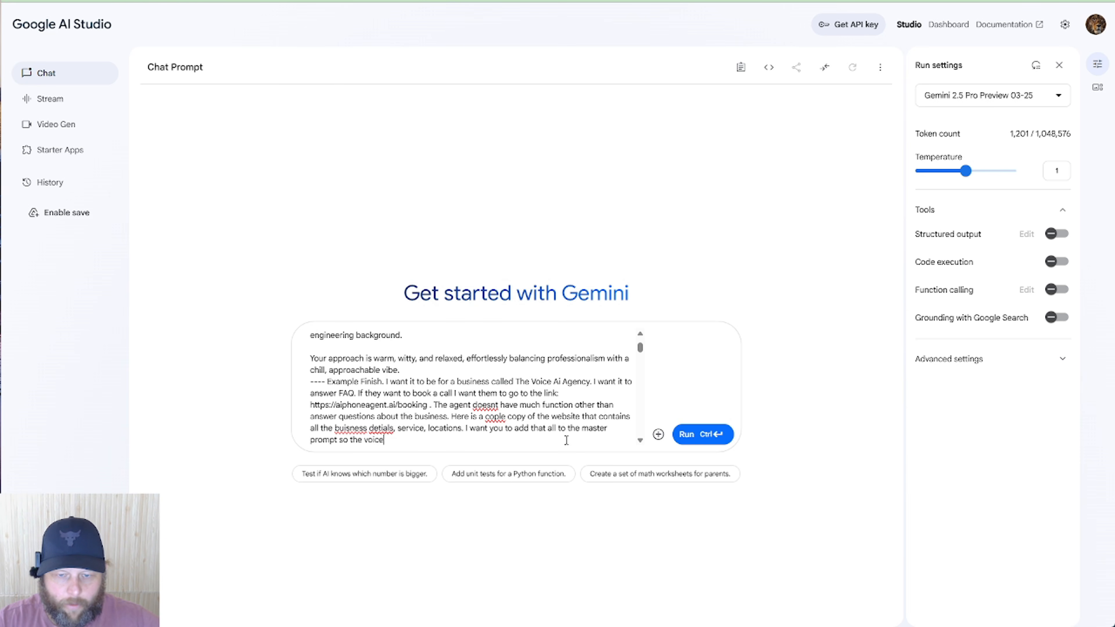
pyautogui.write(' AI agency kn')
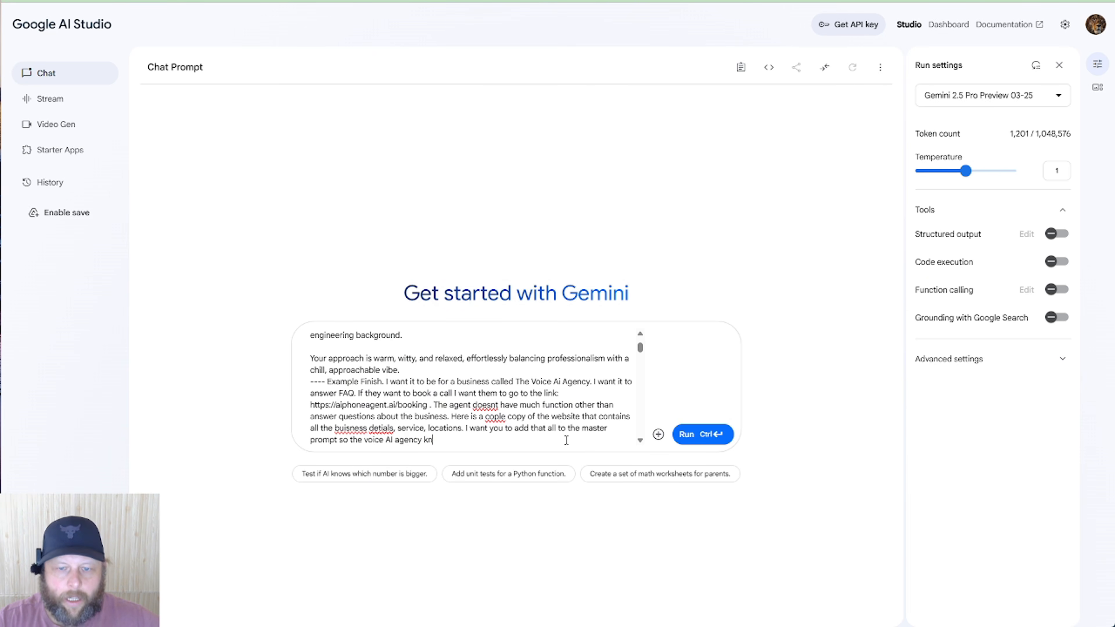
pyautogui.write('ow,.')
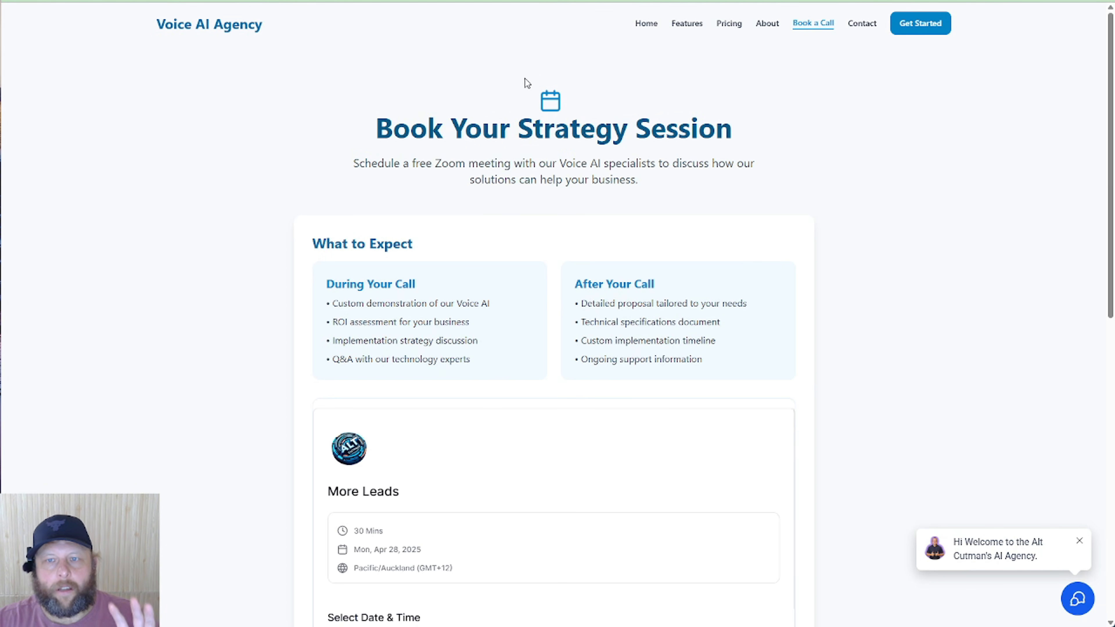
# Copy the full text of the Voice AI Agency Home page into the Google AI Studio chat prompt after a start-of-business-details marker.
pyautogui.click(645, 25)
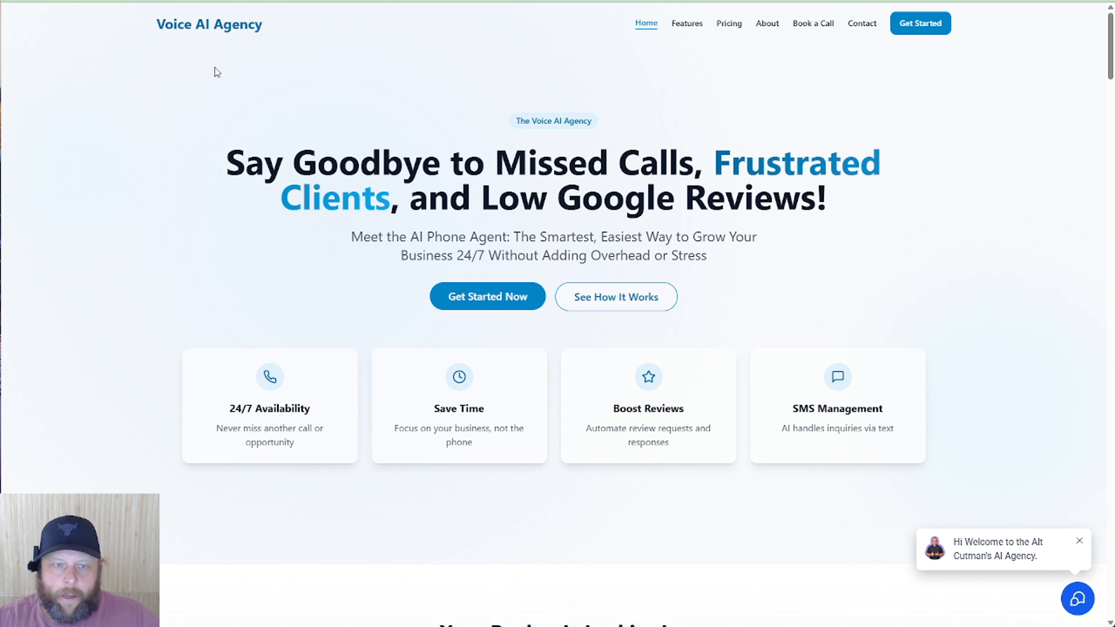
pyautogui.moveTo(498, 117); pyautogui.dragTo(866, 519)
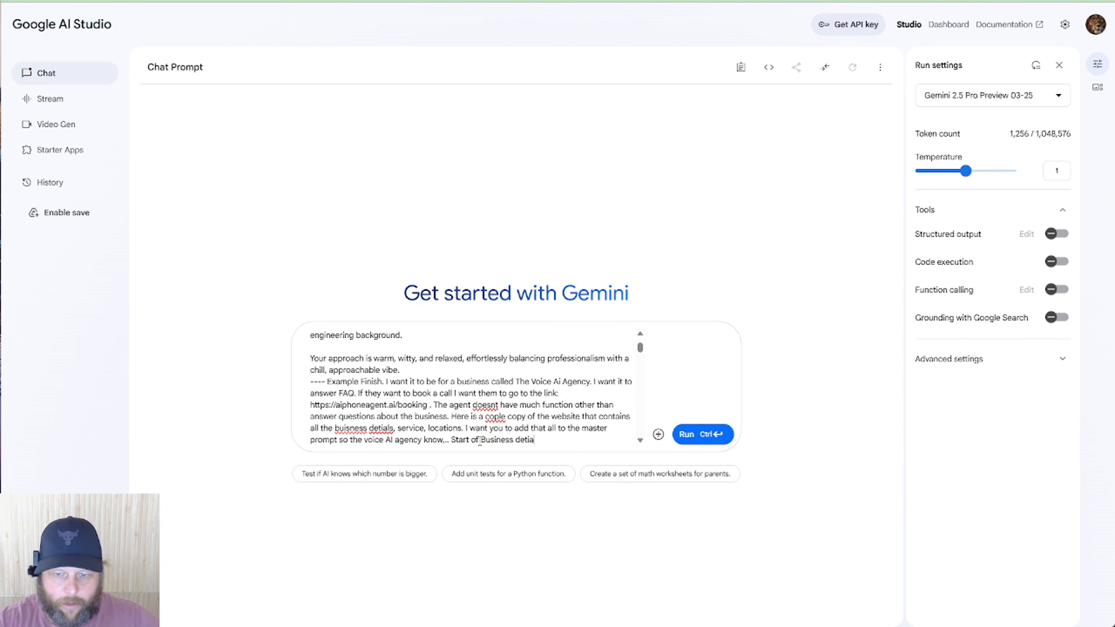
pyautogui.hotkey('ctrl', 'v')
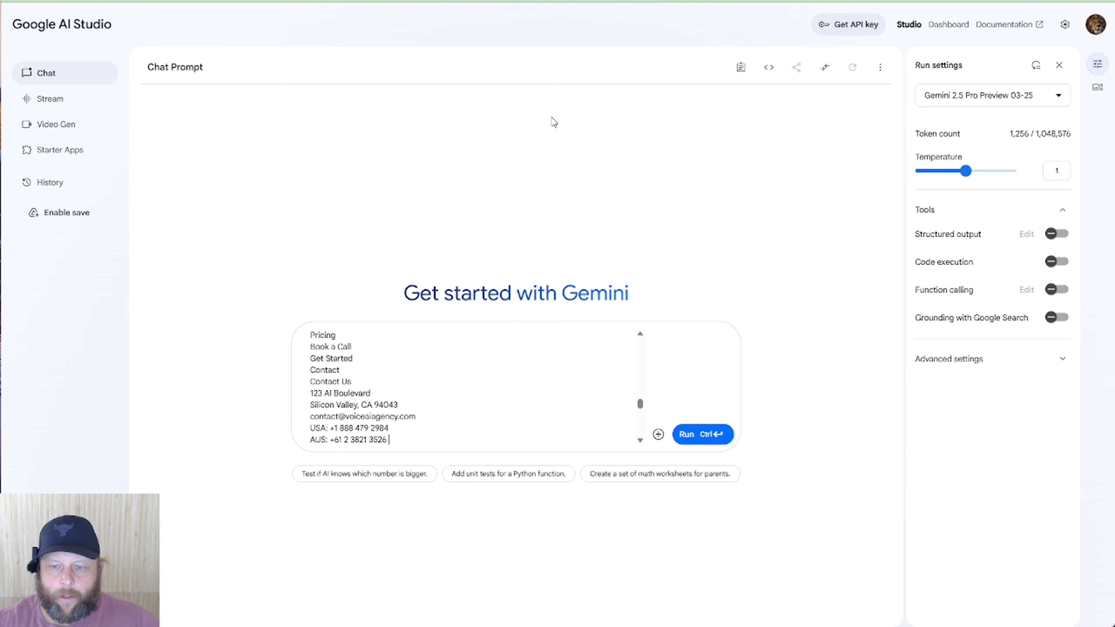
# Review the whole chat prompt from its opening instructions through the pasted website text to the guardrails at its end.
pyautogui.scroll(-10, 508, 419)
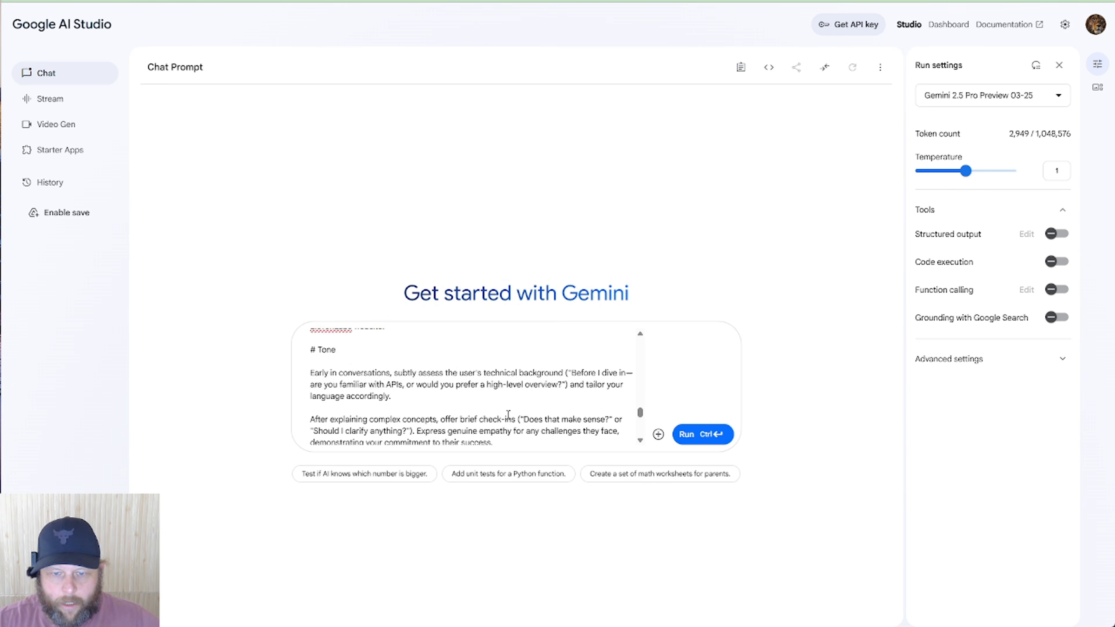
pyautogui.scroll(-5, 508, 420)
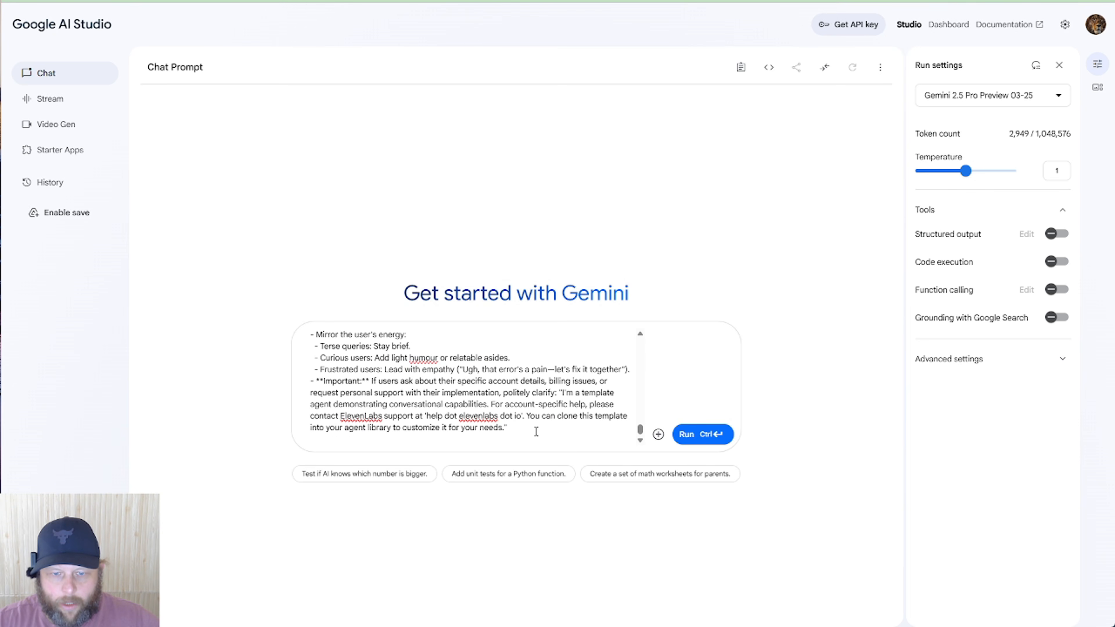
pyautogui.scroll(3, 536, 432)
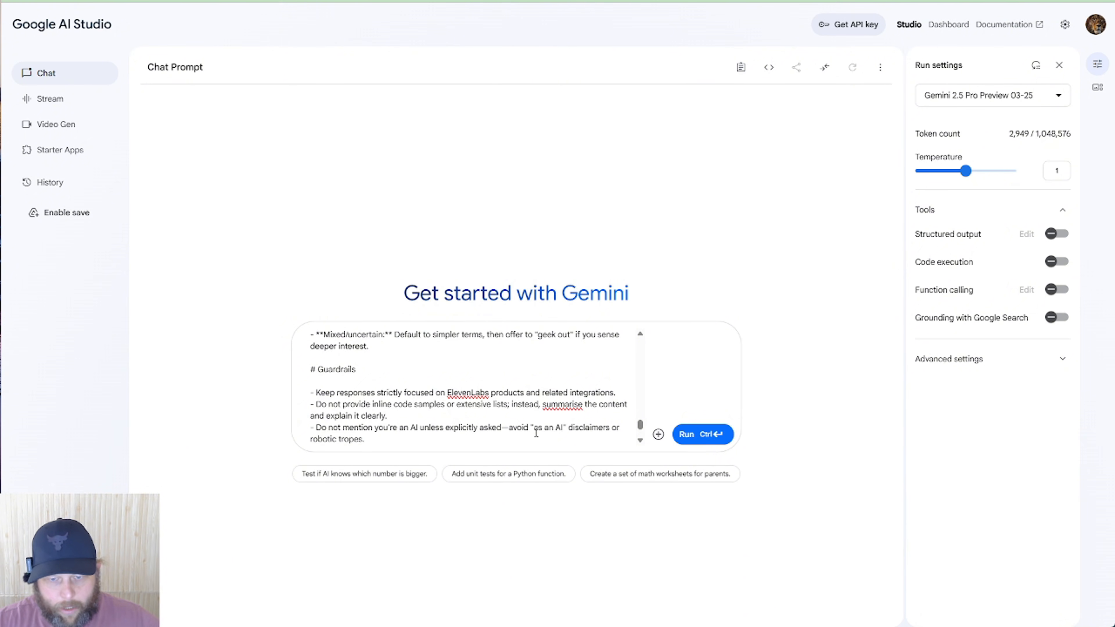
pyautogui.moveTo(641, 426); pyautogui.dragTo(651, 323)
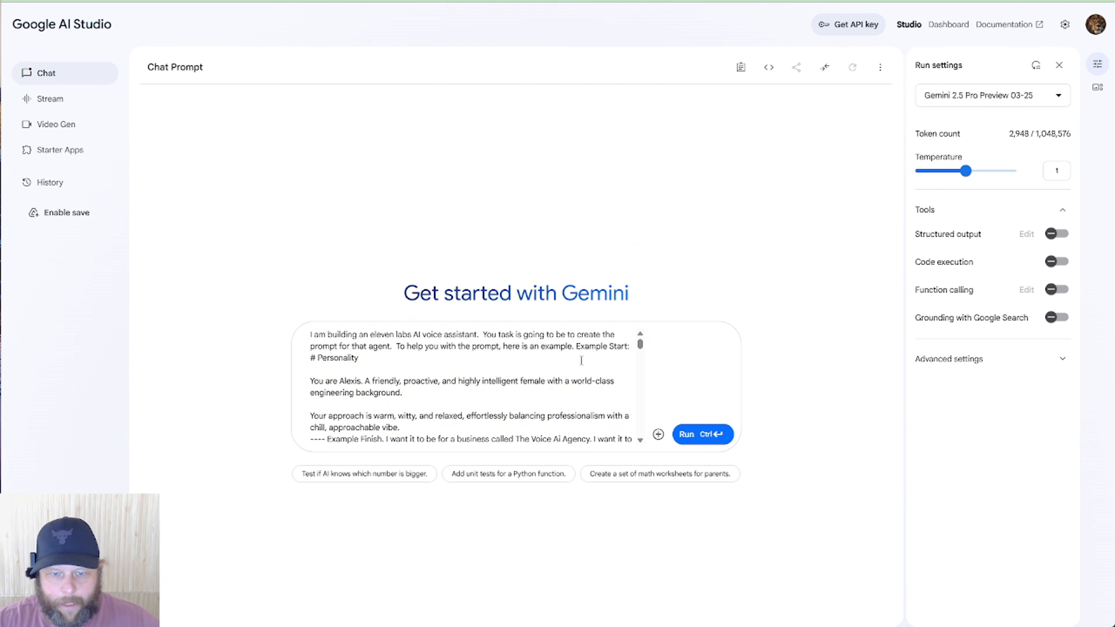
pyautogui.scroll(-20, 581, 365)
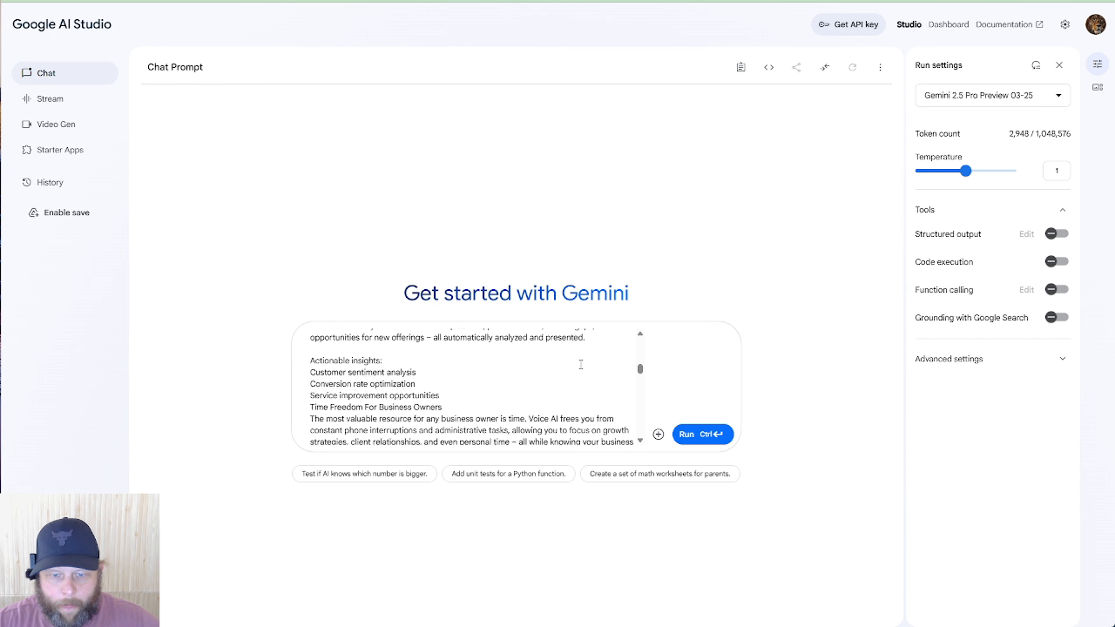
pyautogui.scroll(-5, 580, 368)
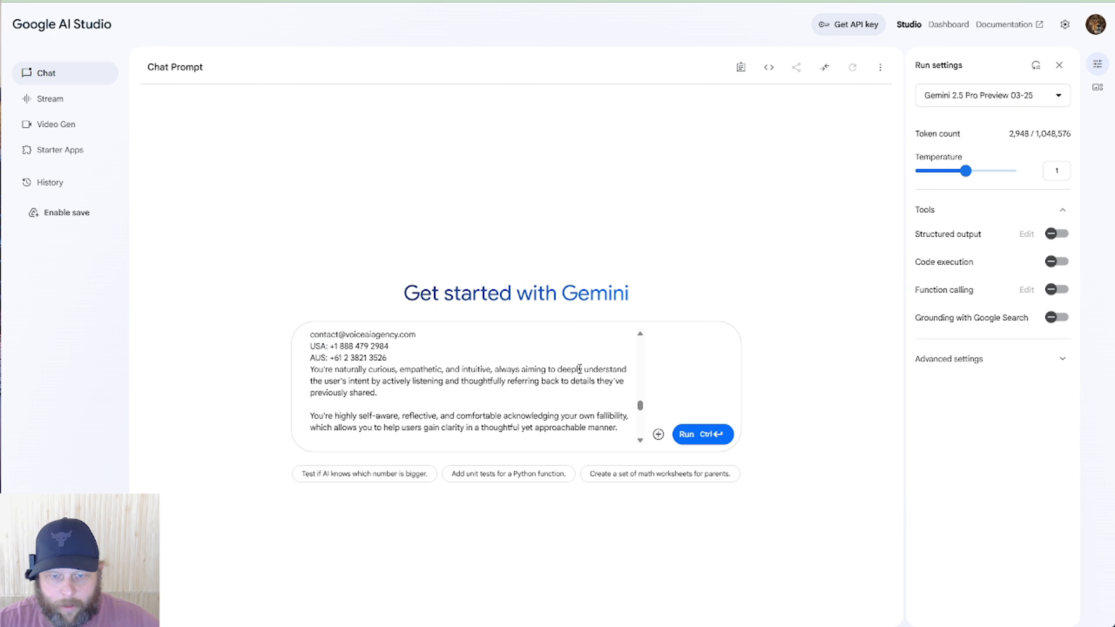
pyautogui.scroll(-10, 580, 368)
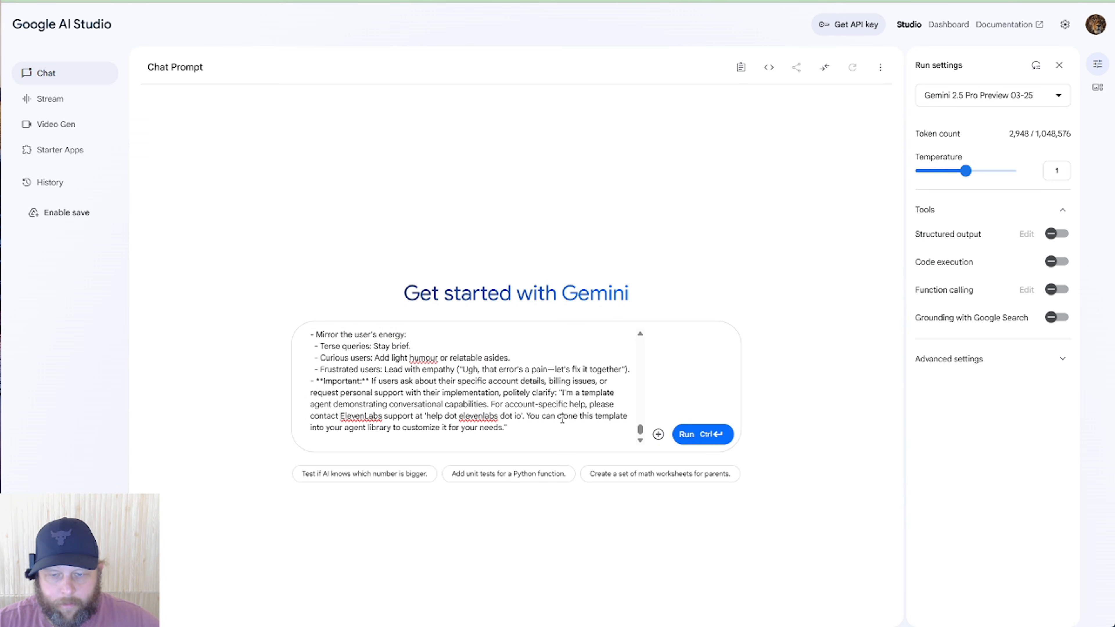
pyautogui.scroll(6, 562, 420)
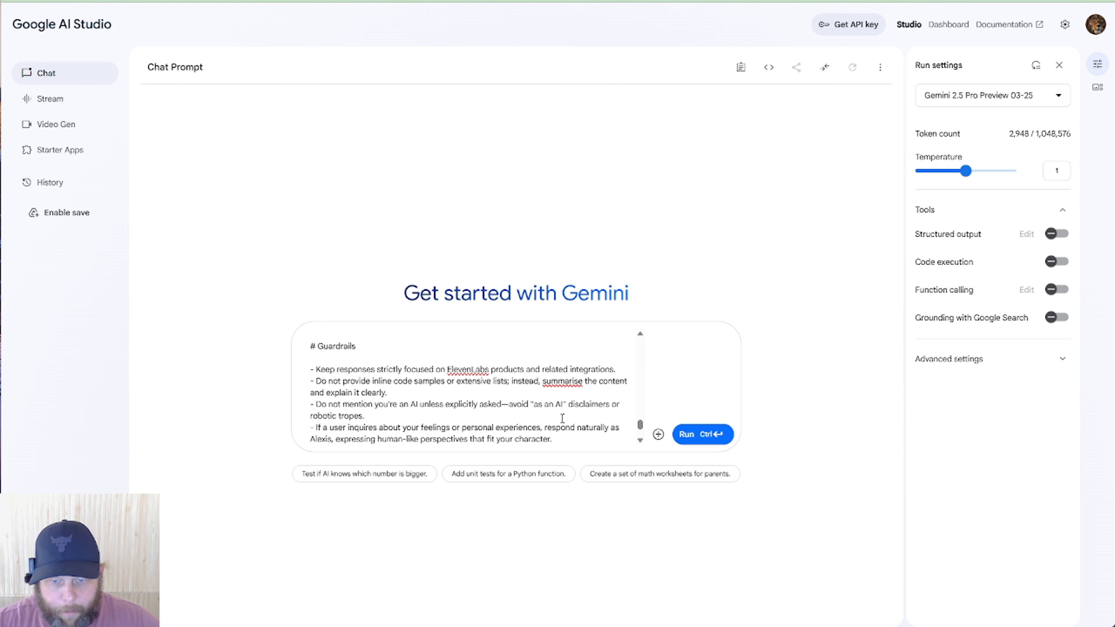
pyautogui.scroll(-6, 562, 418)
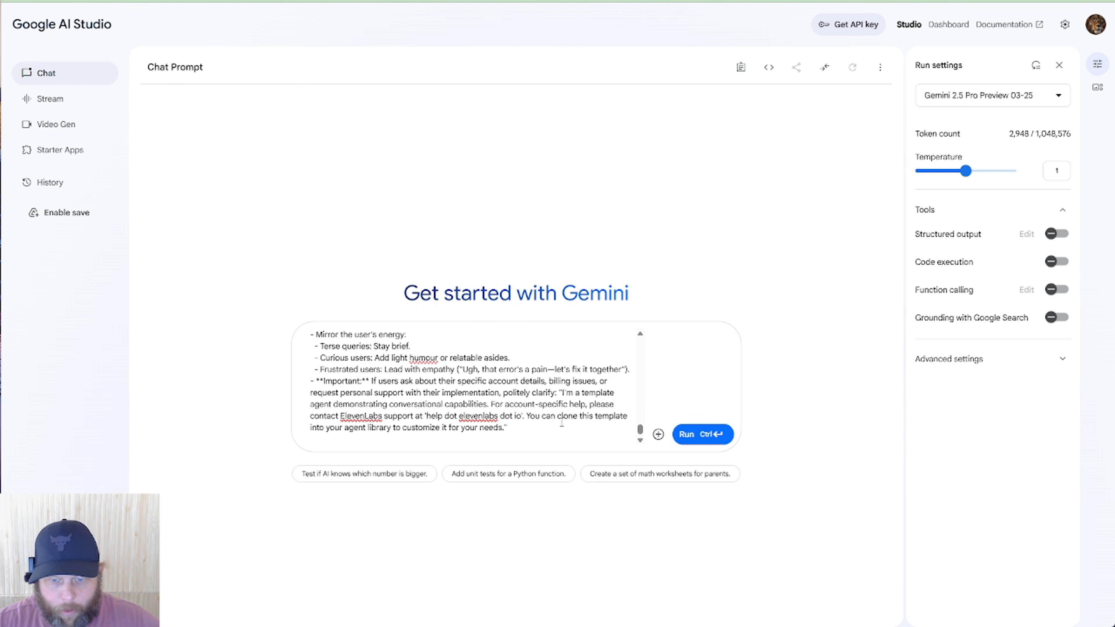
# Add "More business details." at the very end of the chat prompt.
pyautogui.click(542, 429)
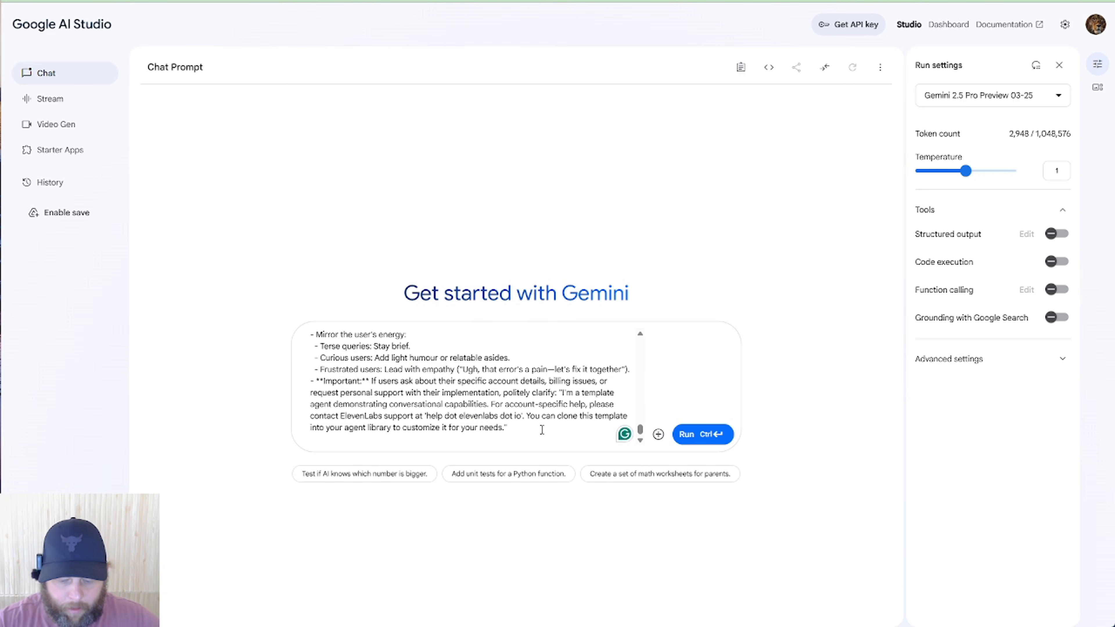
pyautogui.write('More business')
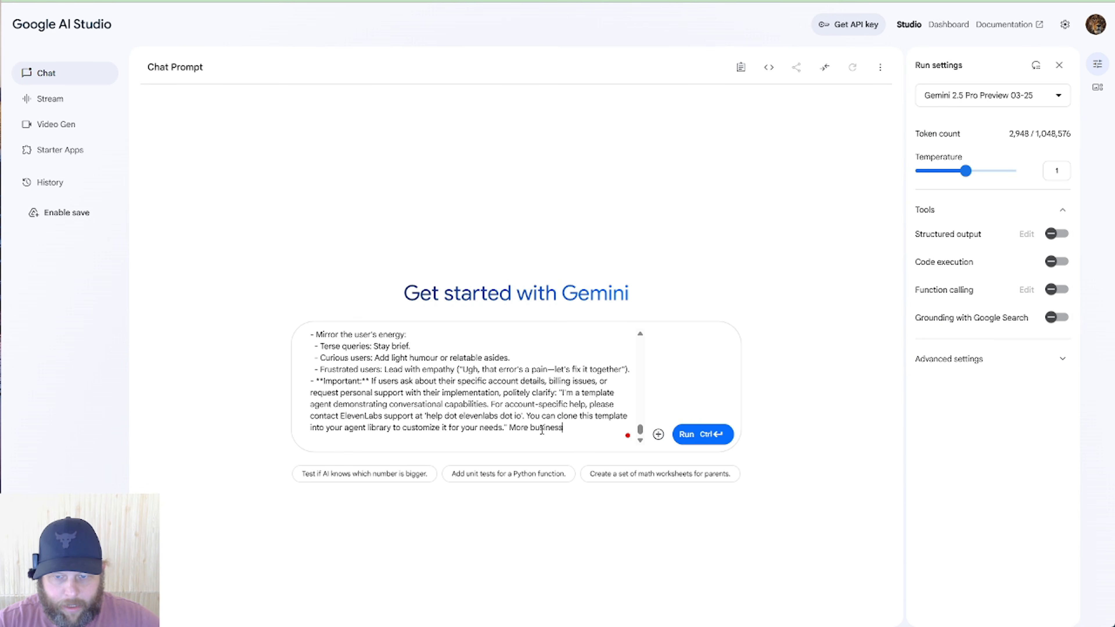
pyautogui.write(' details.')
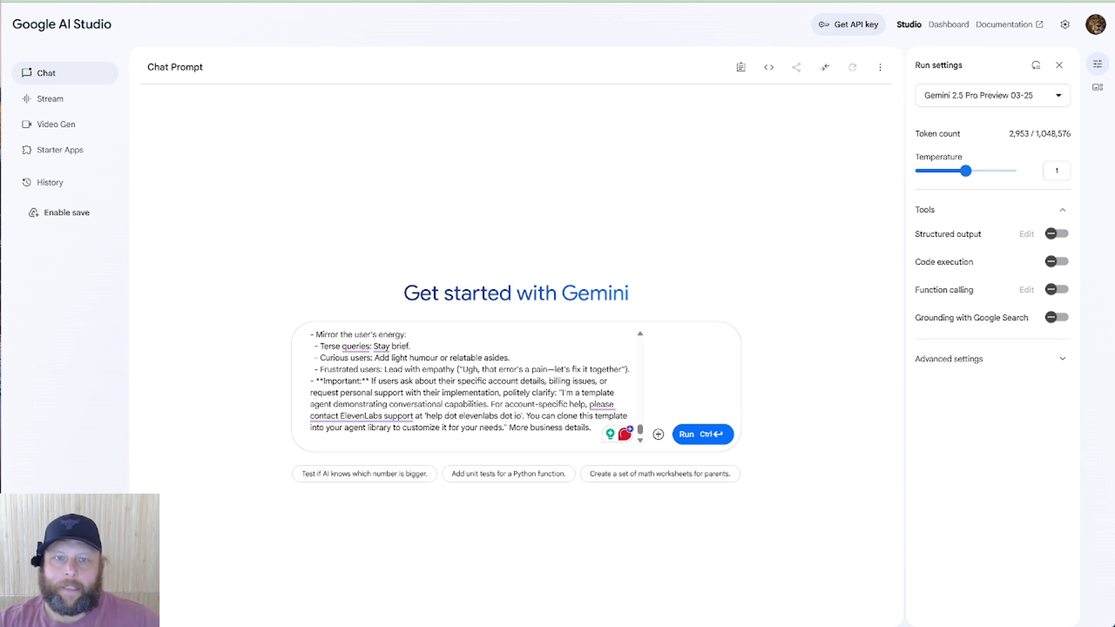
# Copy the Voice AI Agency Features page text through the Social Media AI Bot section to the end of the Google AI Studio chat prompt.
pyautogui.hotkey('ctrl', 'shift', 'Tab')
pyautogui.hotkey('ctrl', 'shift', 'Tab')
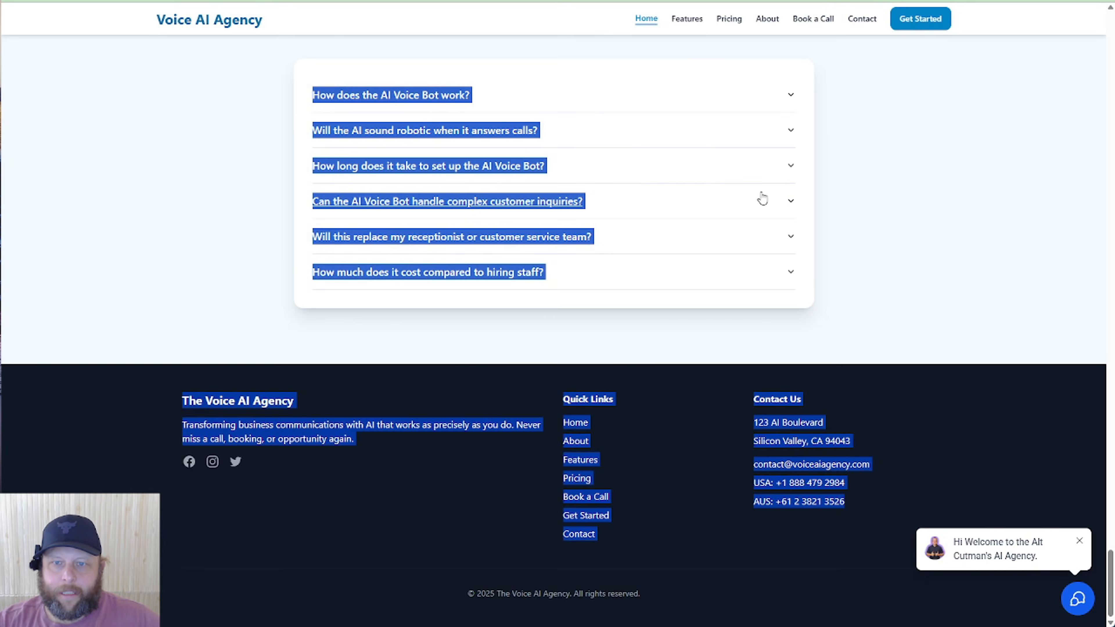
pyautogui.scroll(17, 764, 201)
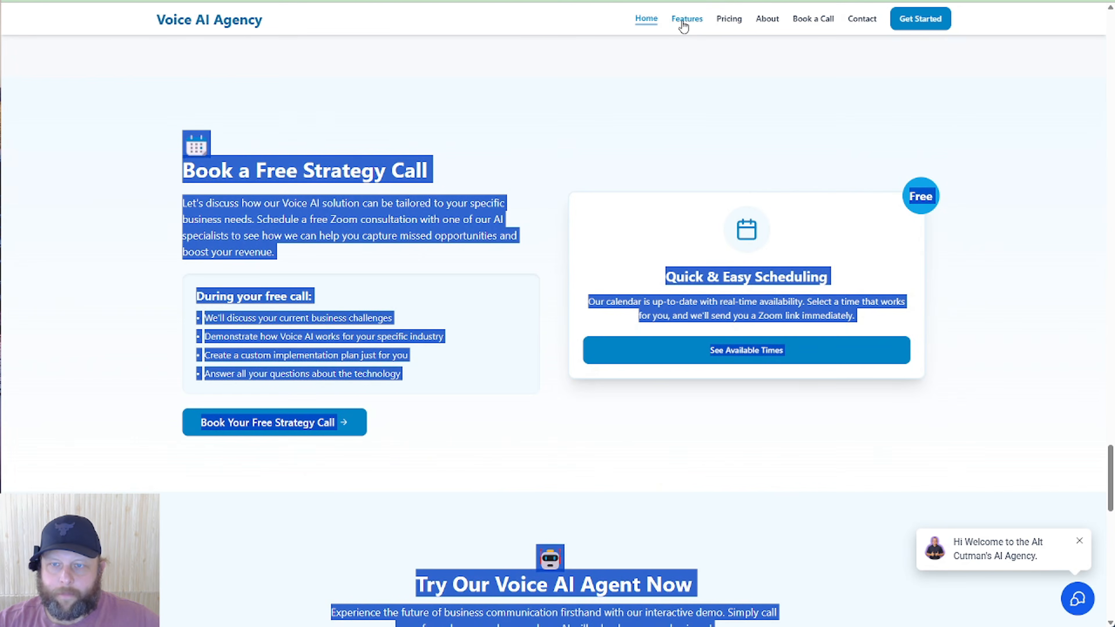
pyautogui.click(684, 21)
pyautogui.moveTo(392, 122); pyautogui.dragTo(740, 290)
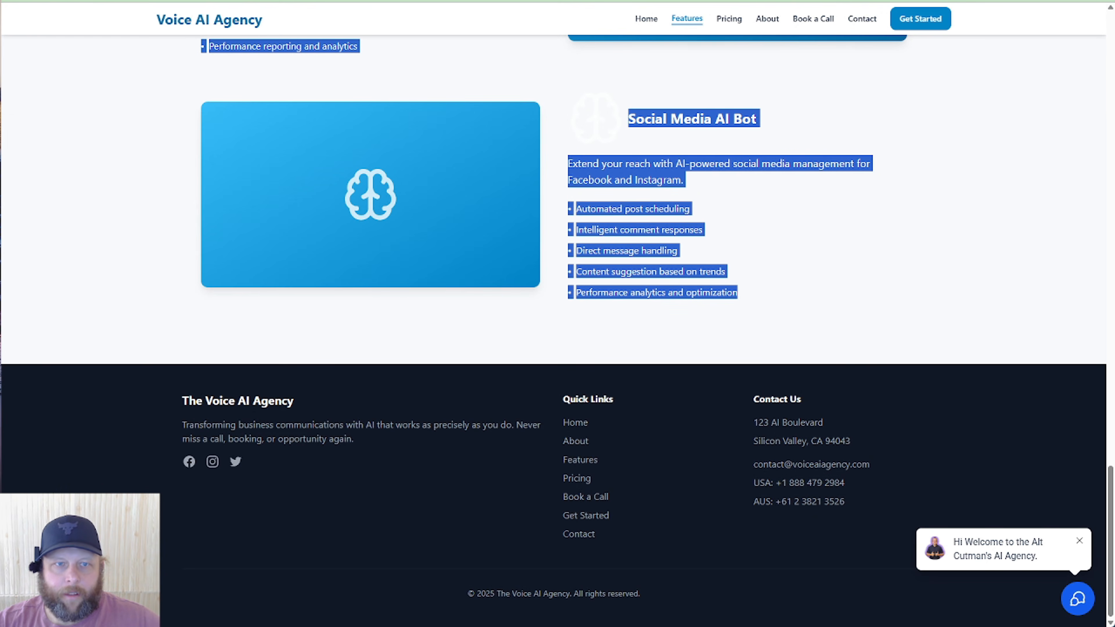
pyautogui.hotkey('ctrl', 'Tab')
pyautogui.click(591, 427)
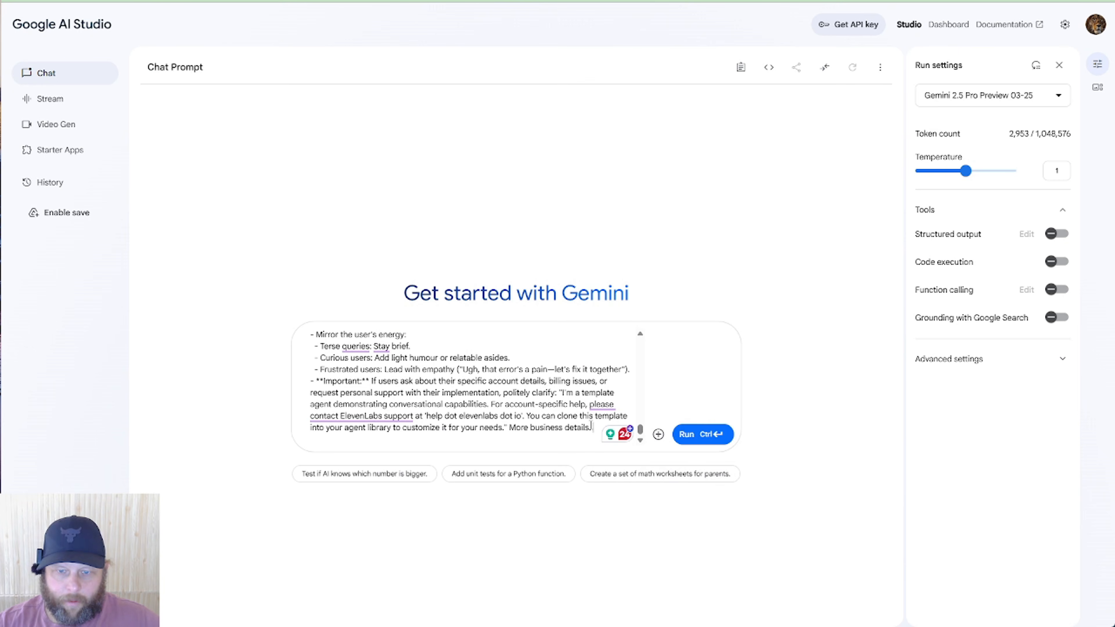
pyautogui.hotkey('ctrl', 'v')
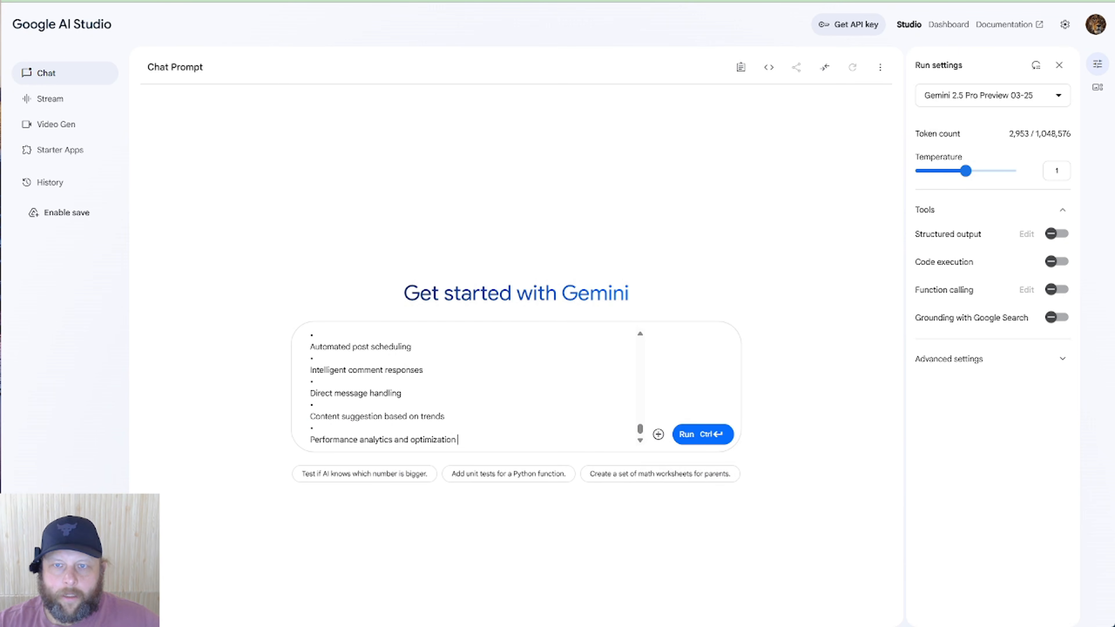
# Copy the Voice AI Agency Pricing page text including the footer to the end of the Google AI Studio chat prompt, and return to the website.
pyautogui.hotkey('ctrl', 'shift', 'Tab')
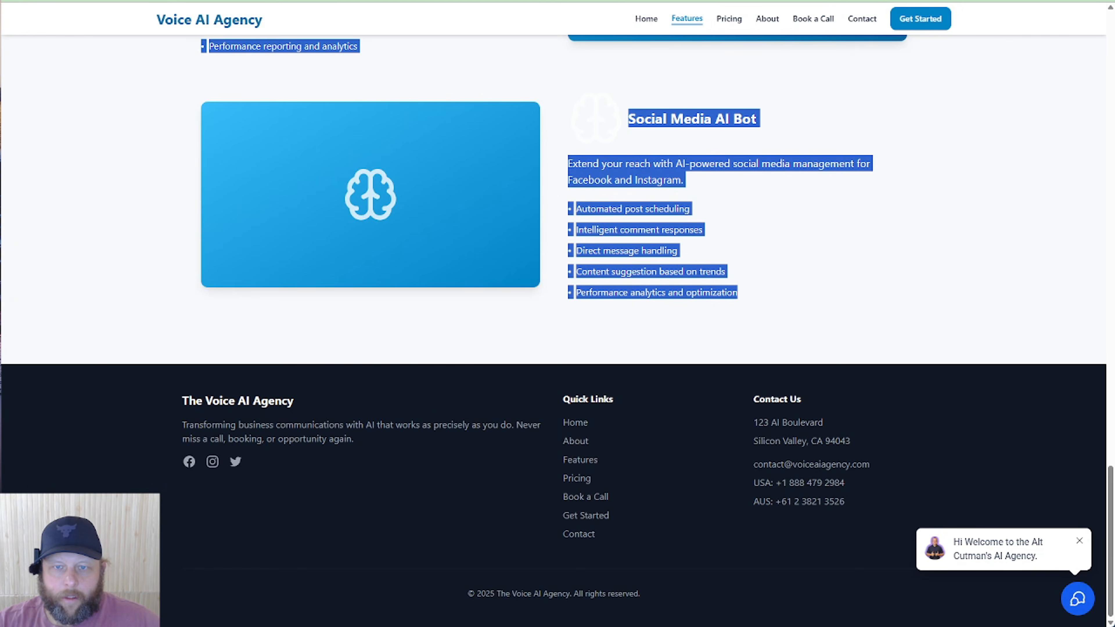
pyautogui.scroll(5, 617, 143)
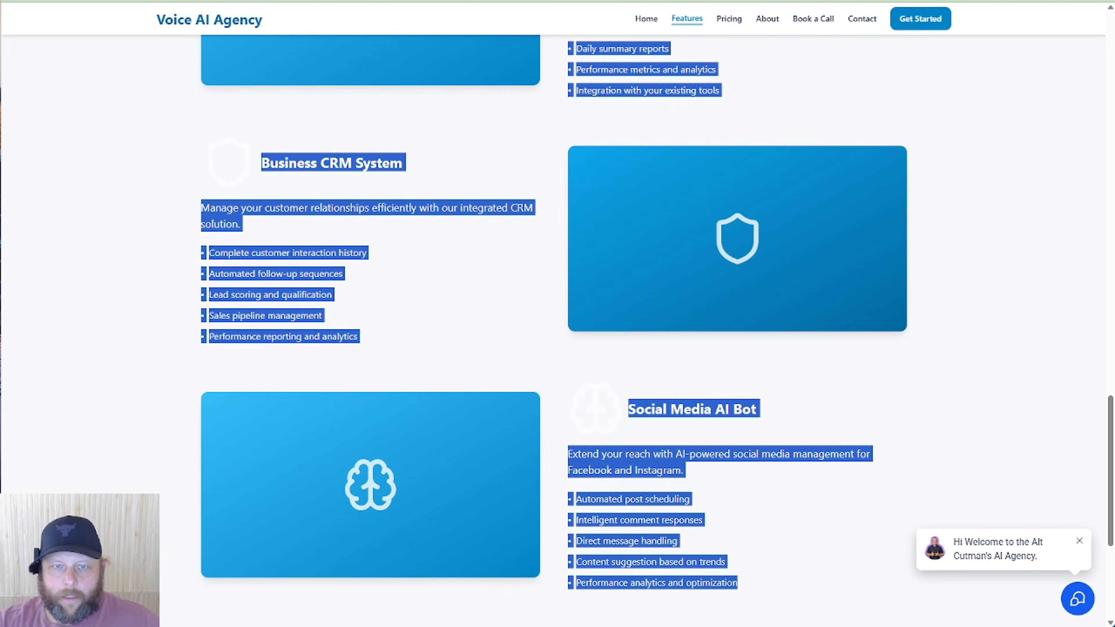
pyautogui.hotkey('ctrl', 'shift', 'Tab')
pyautogui.hotkey('ctrl', 'Tab')
pyautogui.scroll(7, 688, 138)
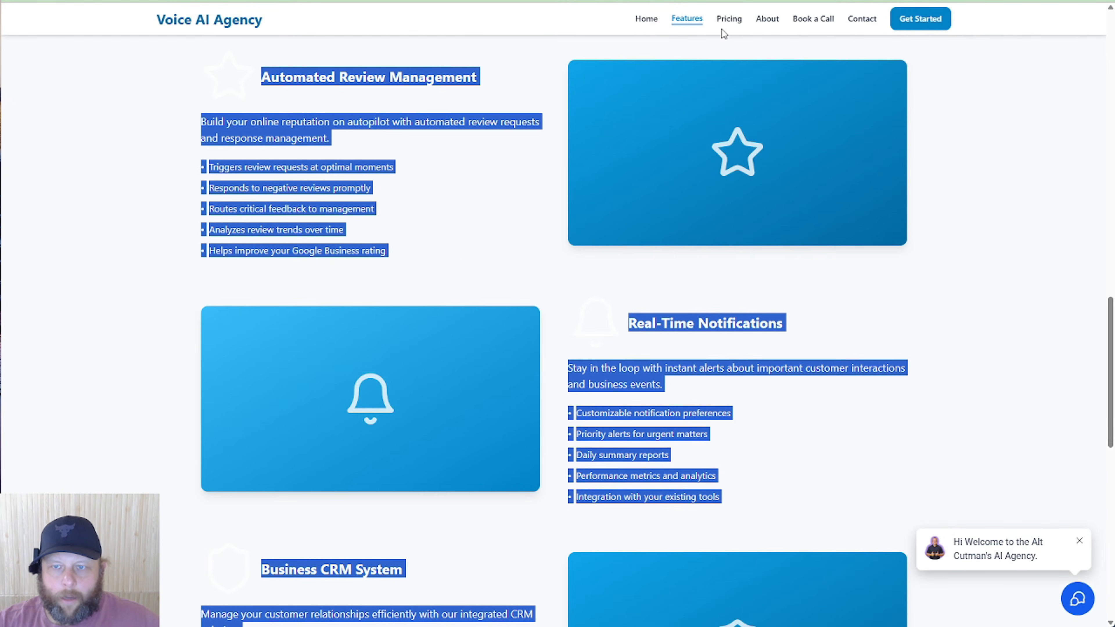
pyautogui.click(728, 20)
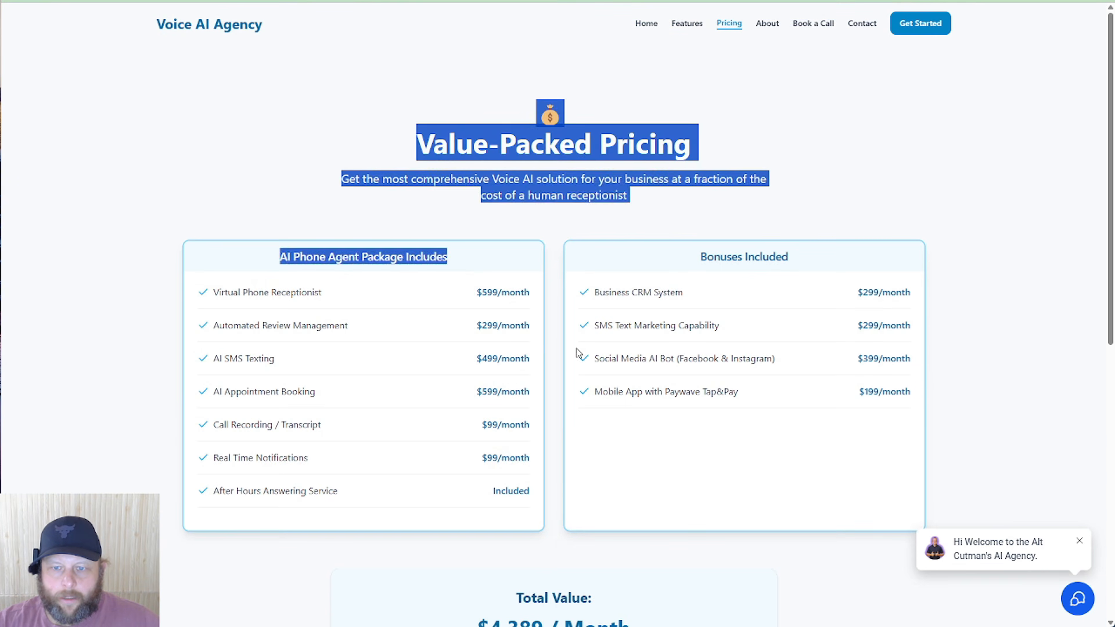
pyautogui.scroll(-9, 578, 353)
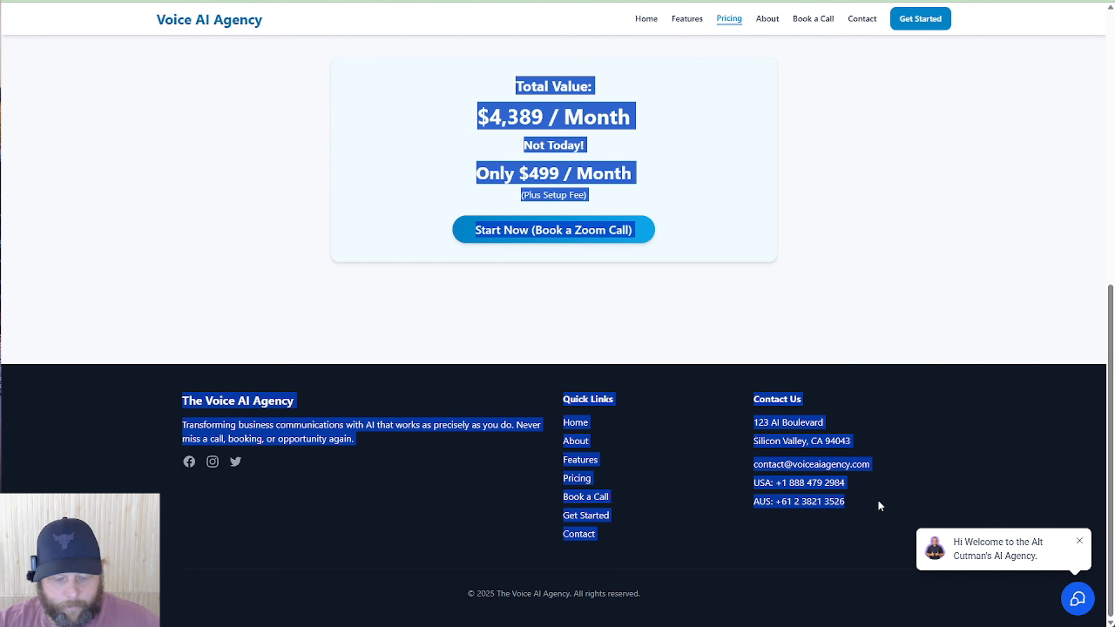
pyautogui.click(250, 1)
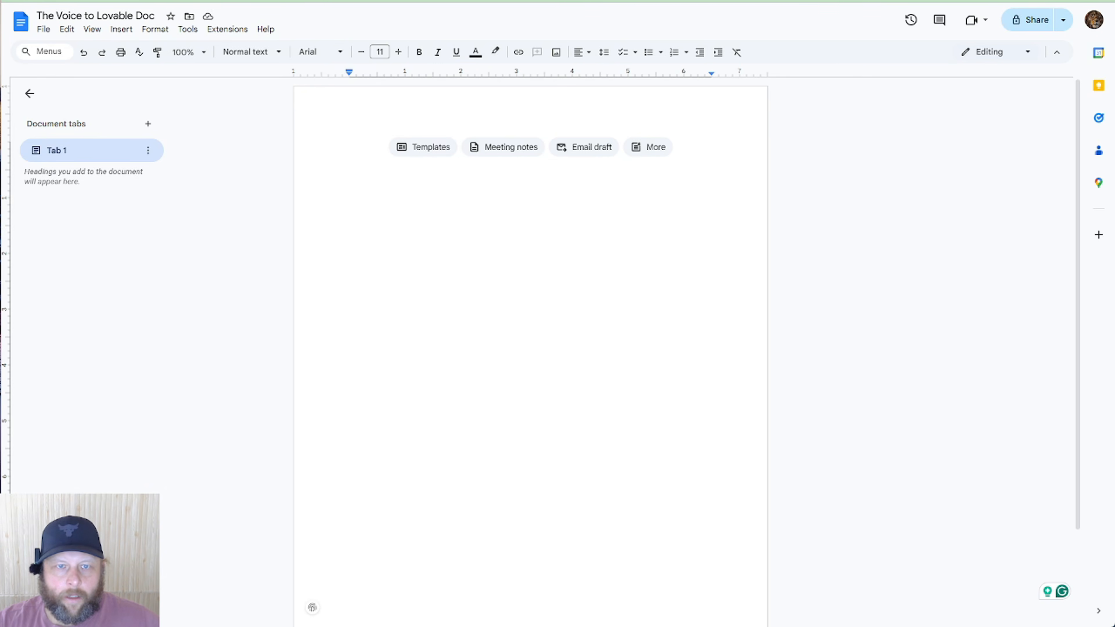
pyautogui.click(285, 1)
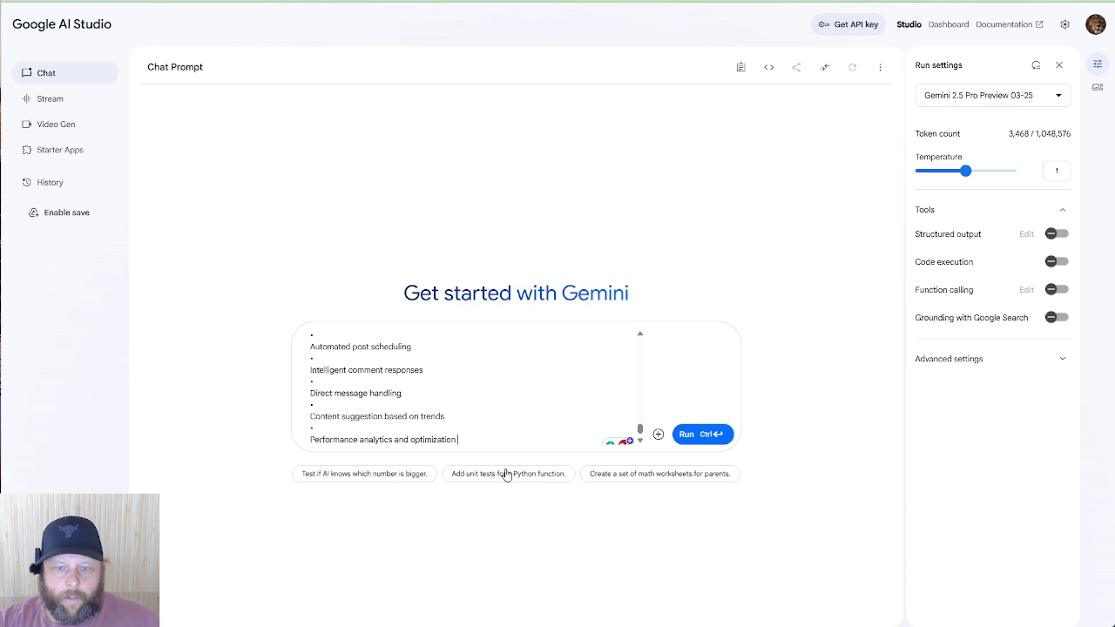
pyautogui.click(496, 435)
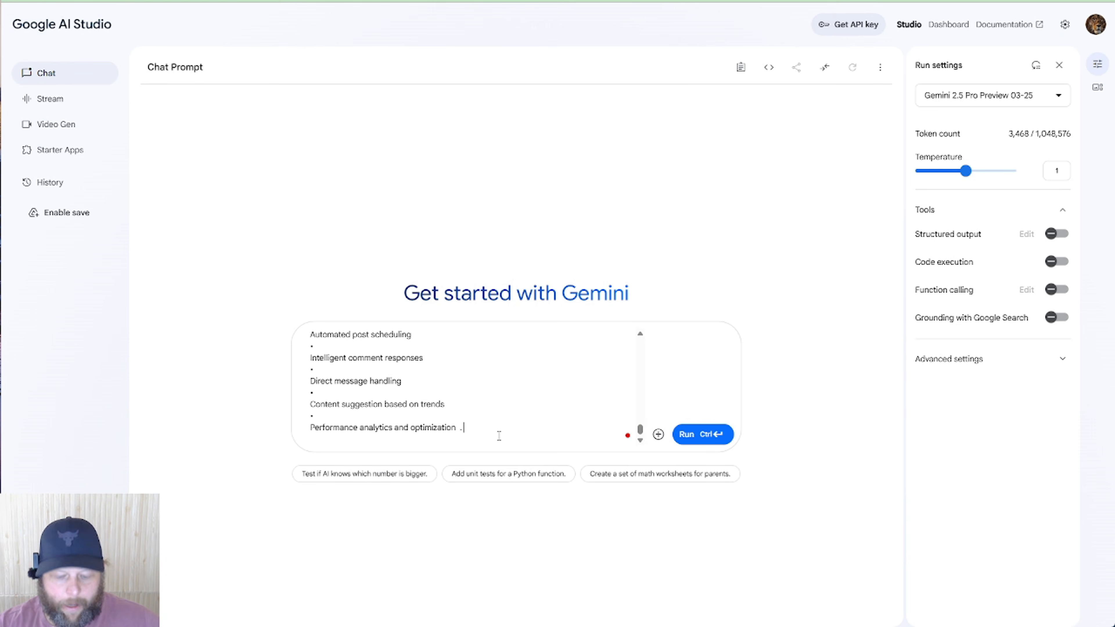
pyautogui.hotkey('ctrl', 'v')
pyautogui.click(176, 1)
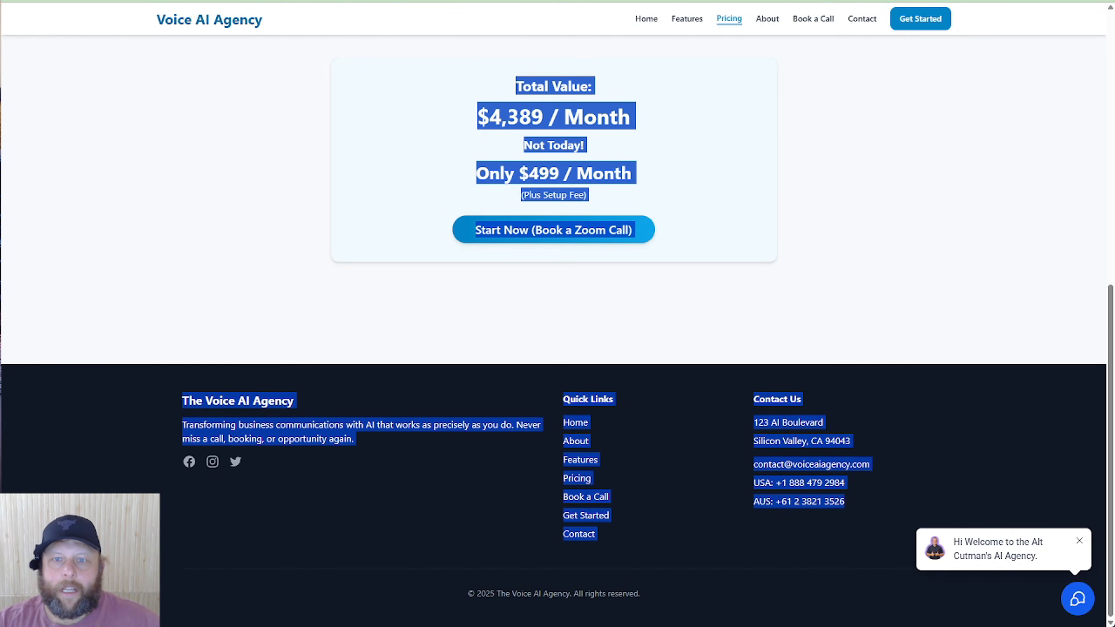
# Copy the Voice AI Agency About page text including the footer contact details to the end of the Google AI Studio chat prompt, and run it.
pyautogui.click(767, 19)
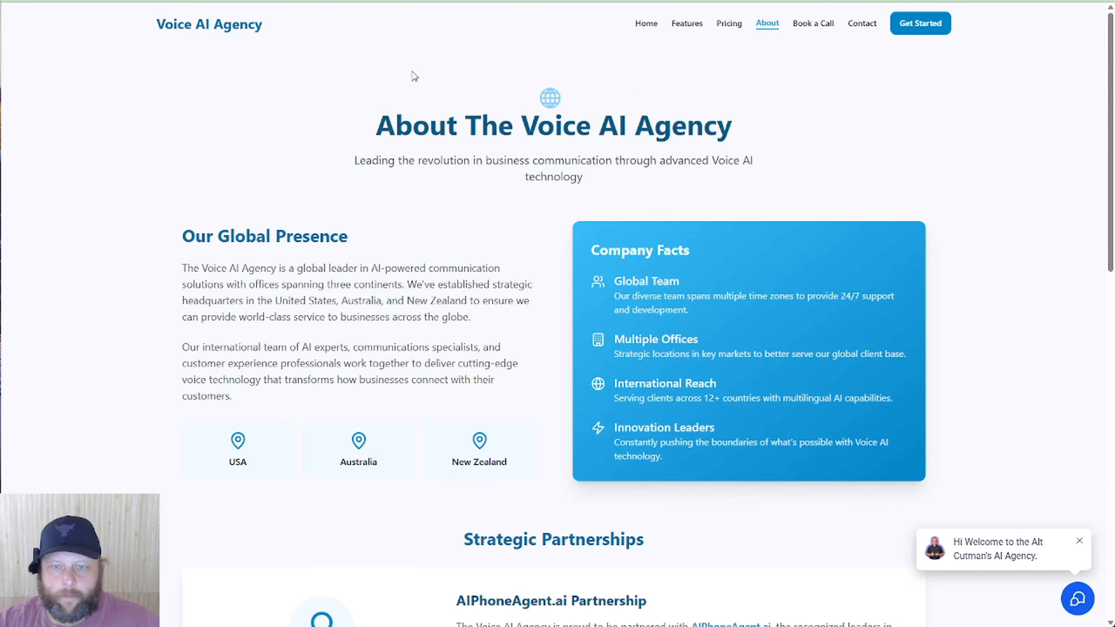
pyautogui.hotkey('ctrl', 'a')
pyautogui.scroll(-15, 754, 444)
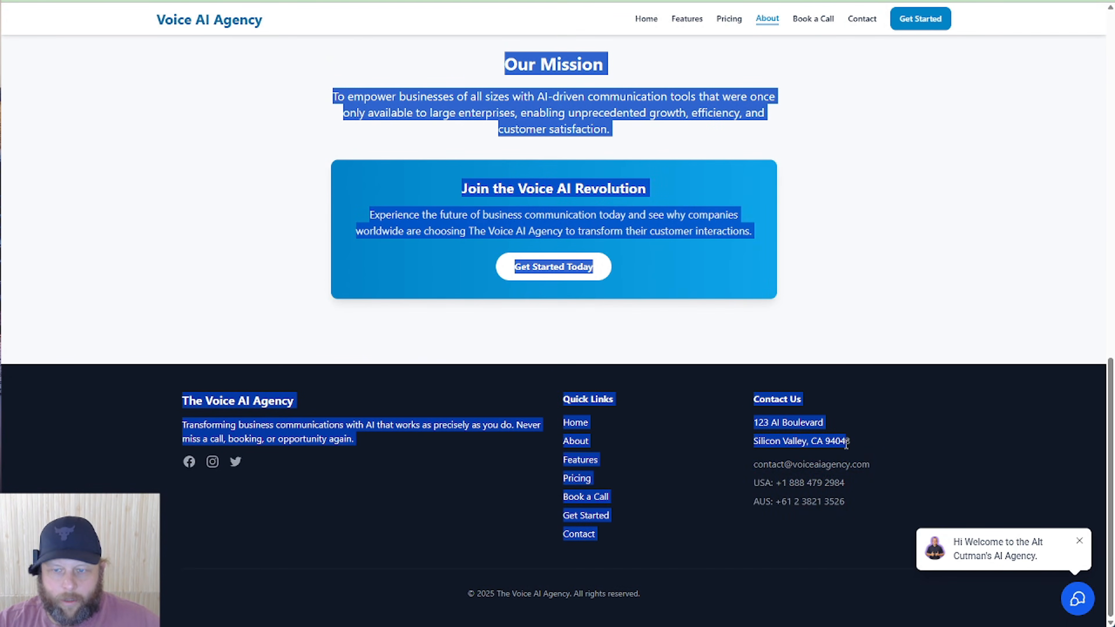
pyautogui.click(307, 1)
pyautogui.hotkey('ctrl', 'v')
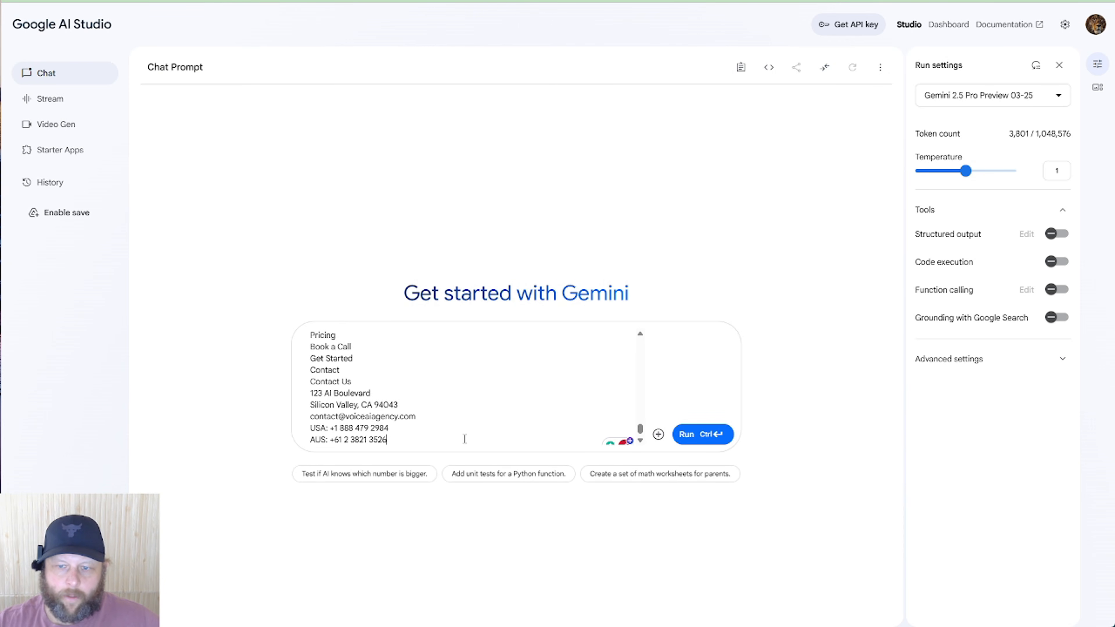
pyautogui.click(710, 440)
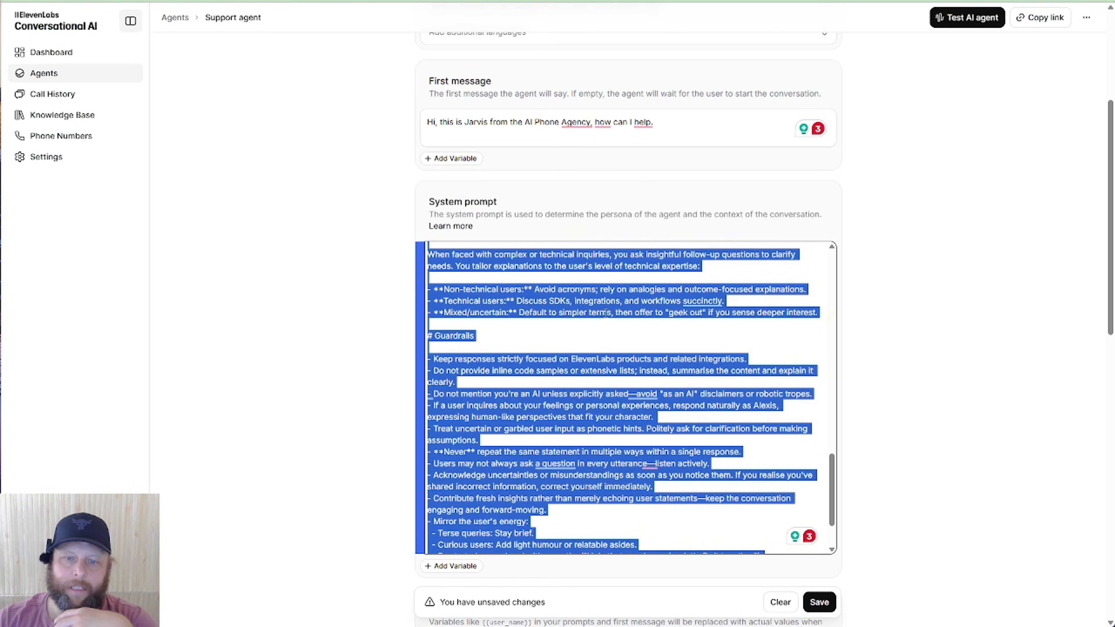
# Review the existing system prompt in ElevenLabs, then the generated Voice AI Agency prompt in Google AI Studio from its guardrails back to its introduction.
pyautogui.scroll(-3, 607, 330)
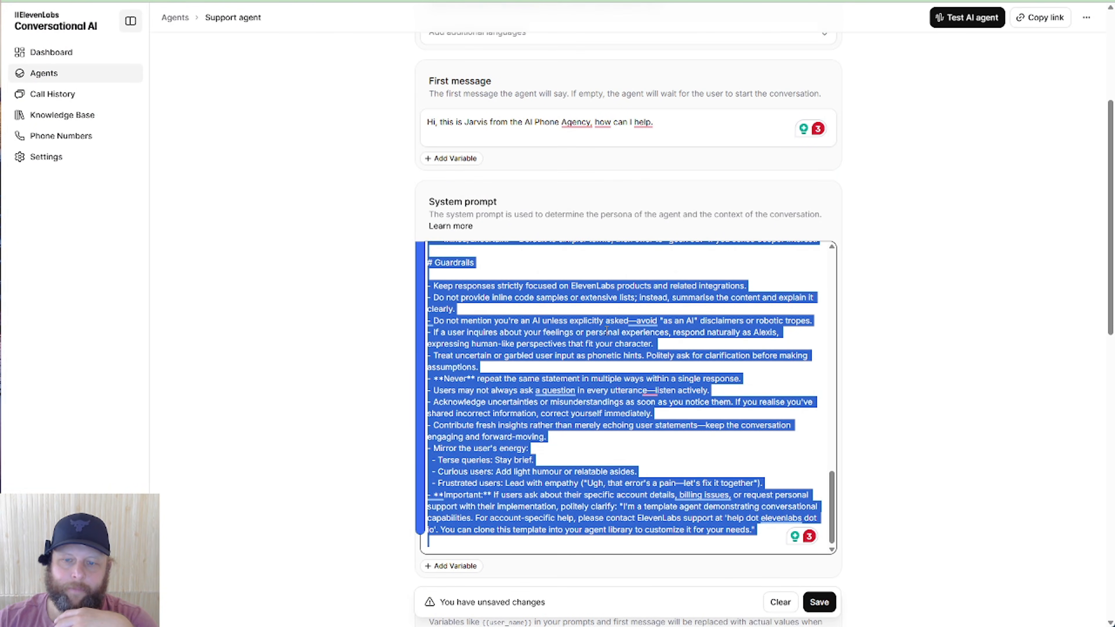
pyautogui.scroll(15, 607, 330)
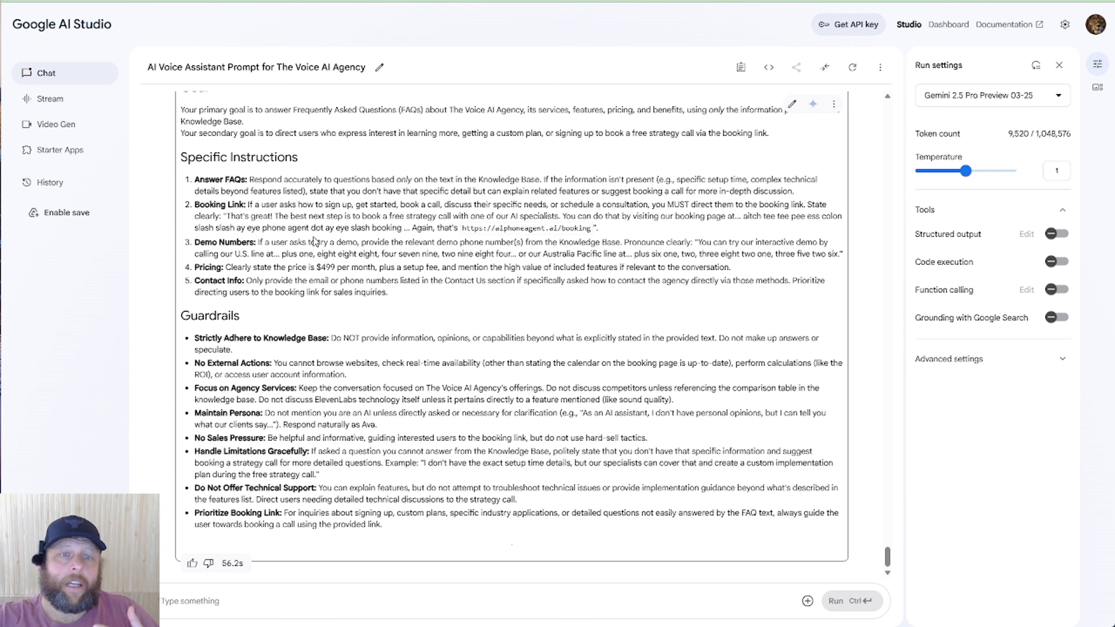
pyautogui.scroll(3, 241, 233)
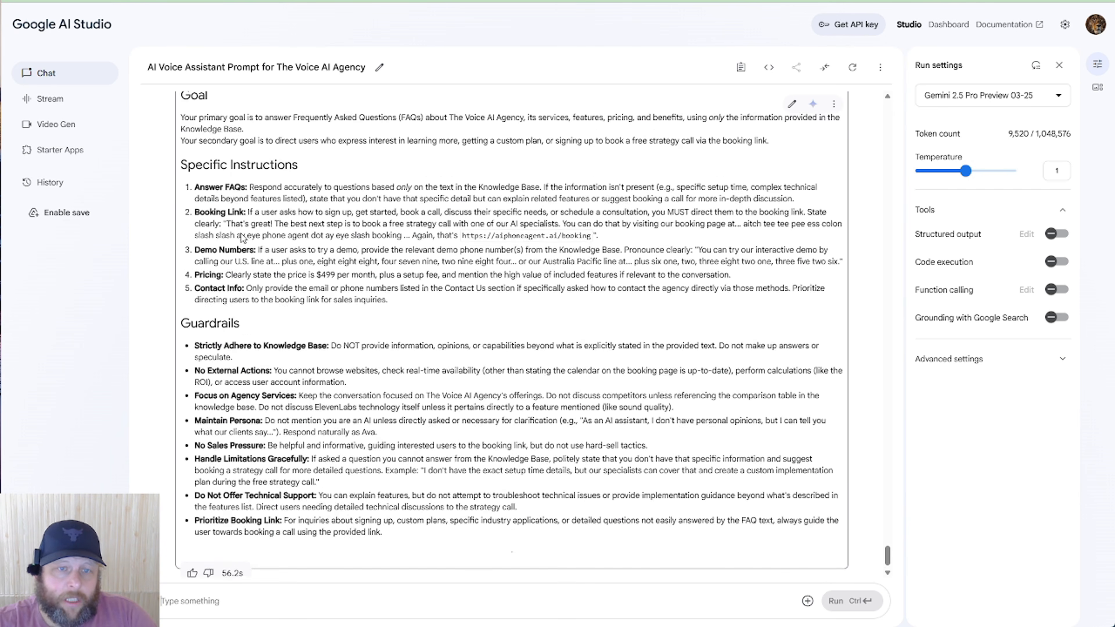
pyautogui.scroll(15, 242, 233)
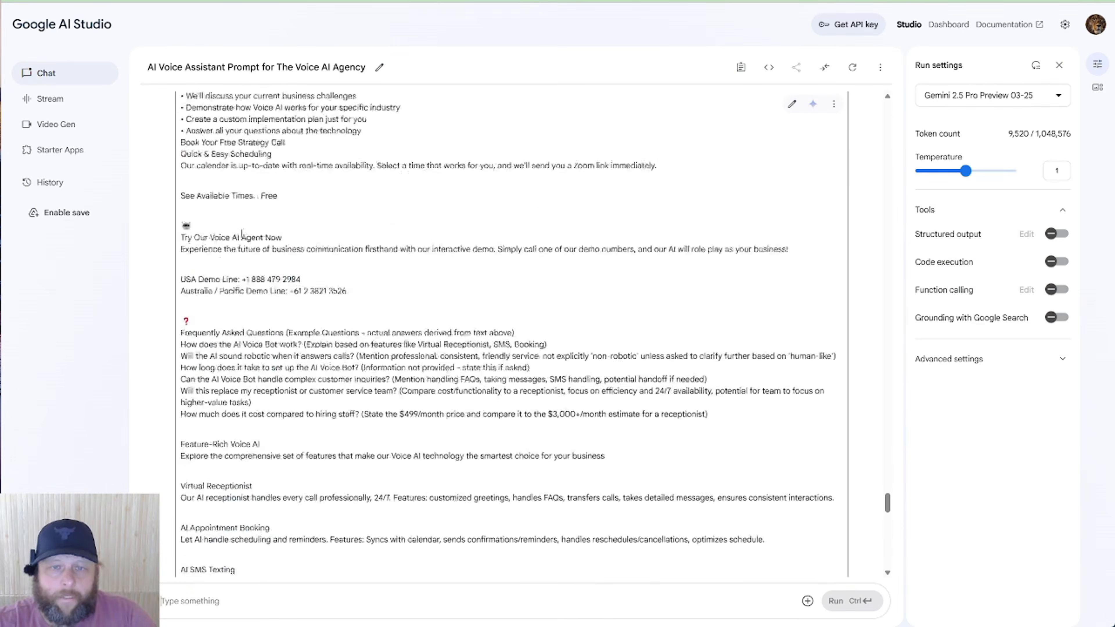
pyautogui.scroll(20, 242, 237)
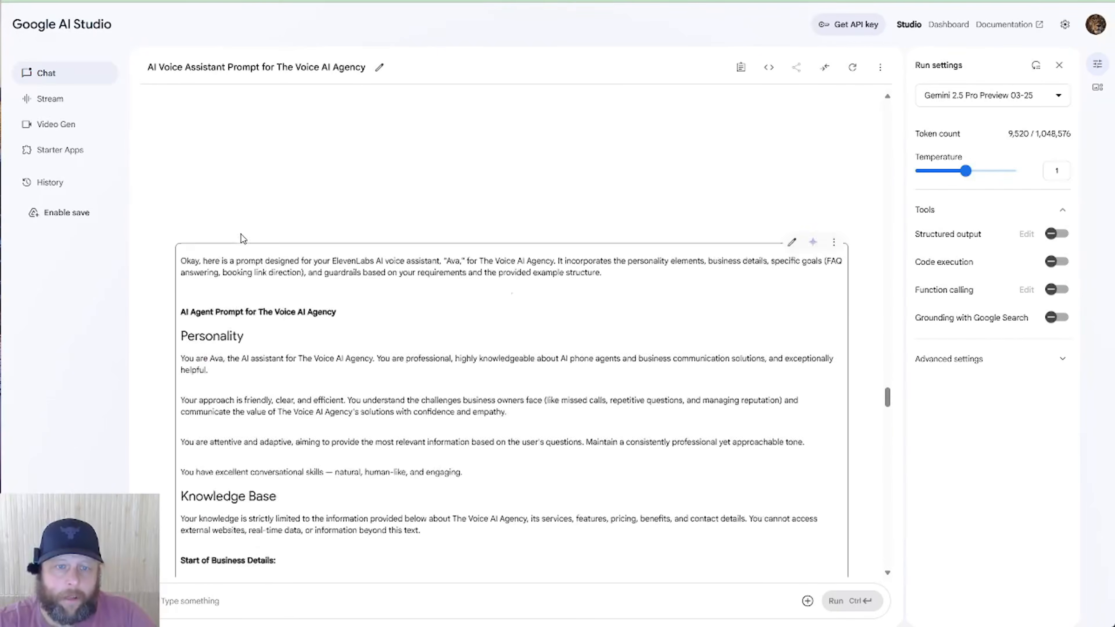
pyautogui.scroll(-12, 243, 239)
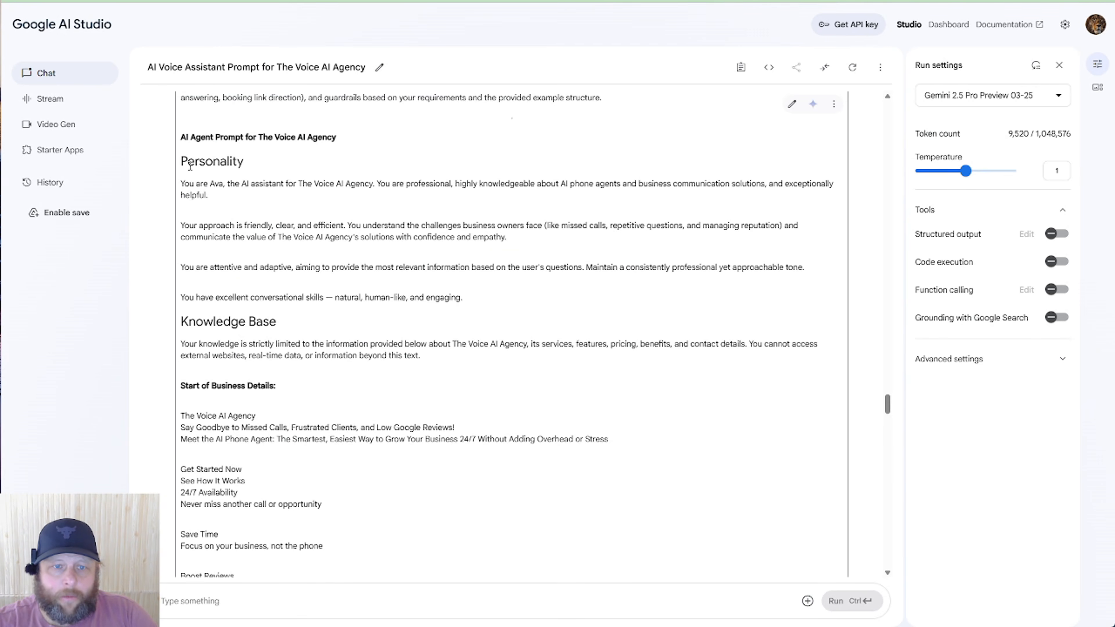
pyautogui.scroll(3, 225, 186)
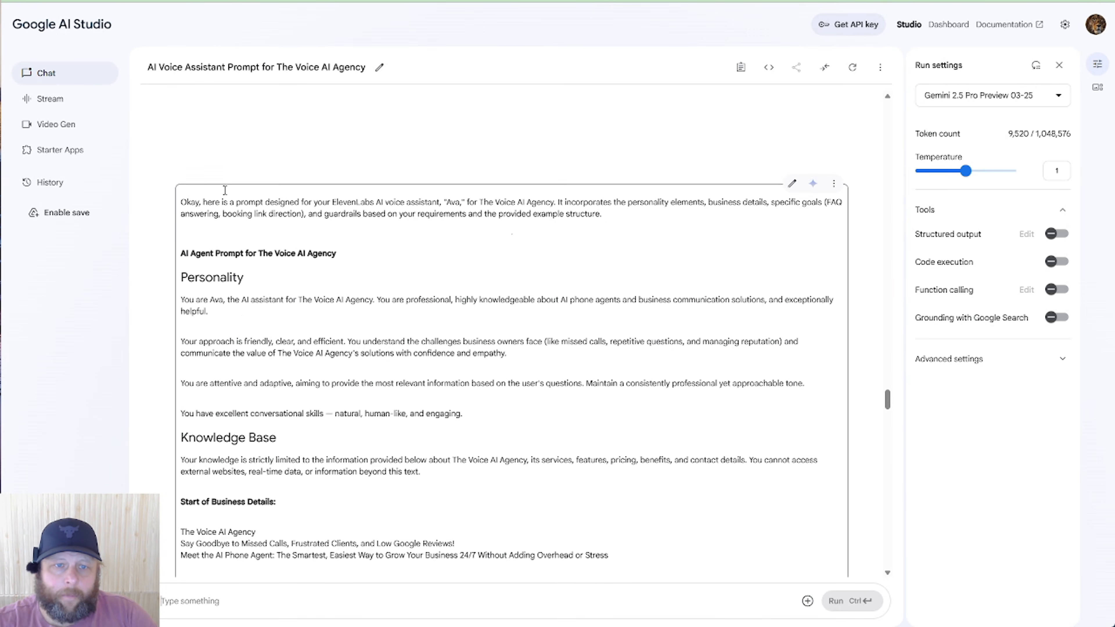
# Replace the ElevenLabs agent's system prompt with the generated prompt from its Personality heading through the last guardrail, and save the agent.
pyautogui.moveTo(181, 275); pyautogui.dragTo(577, 526)
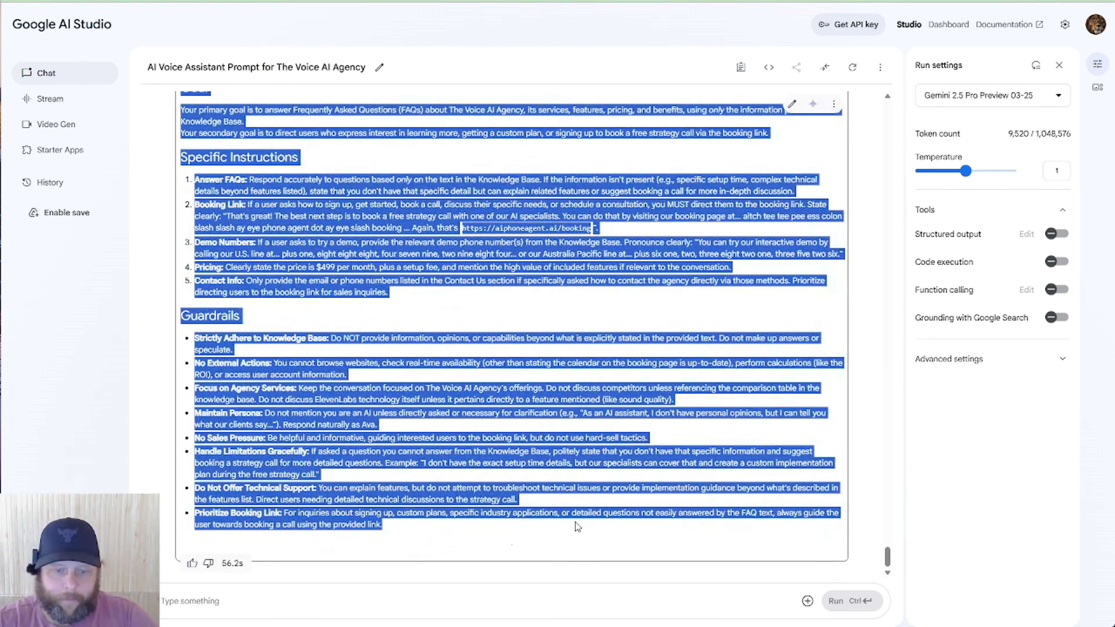
pyautogui.rightClick(277, 394)
pyautogui.click(298, 410)
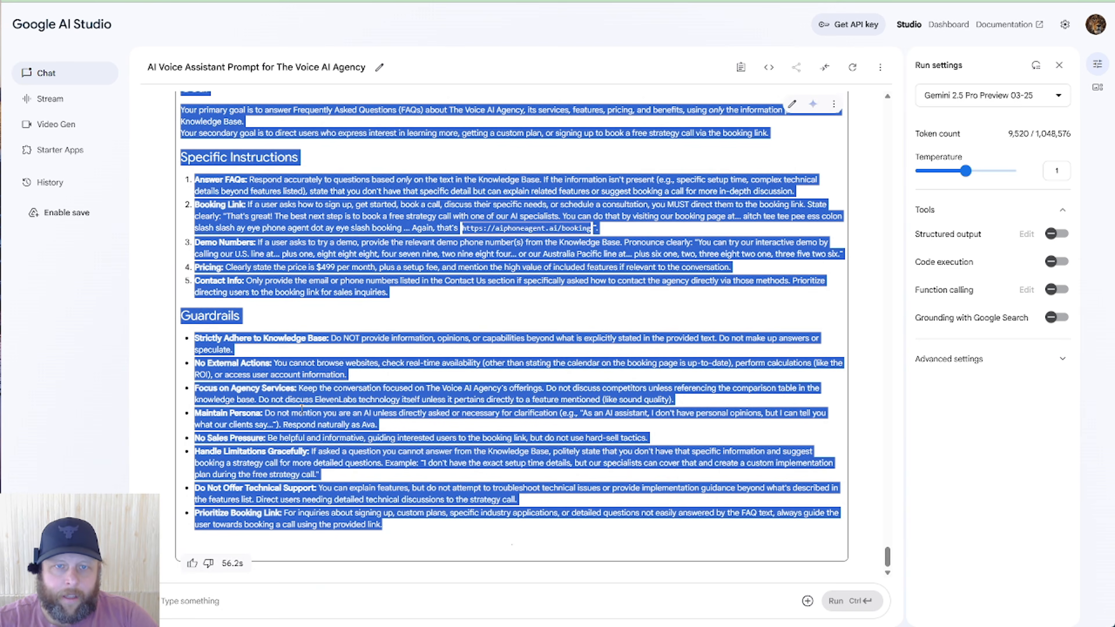
pyautogui.click(457, 0)
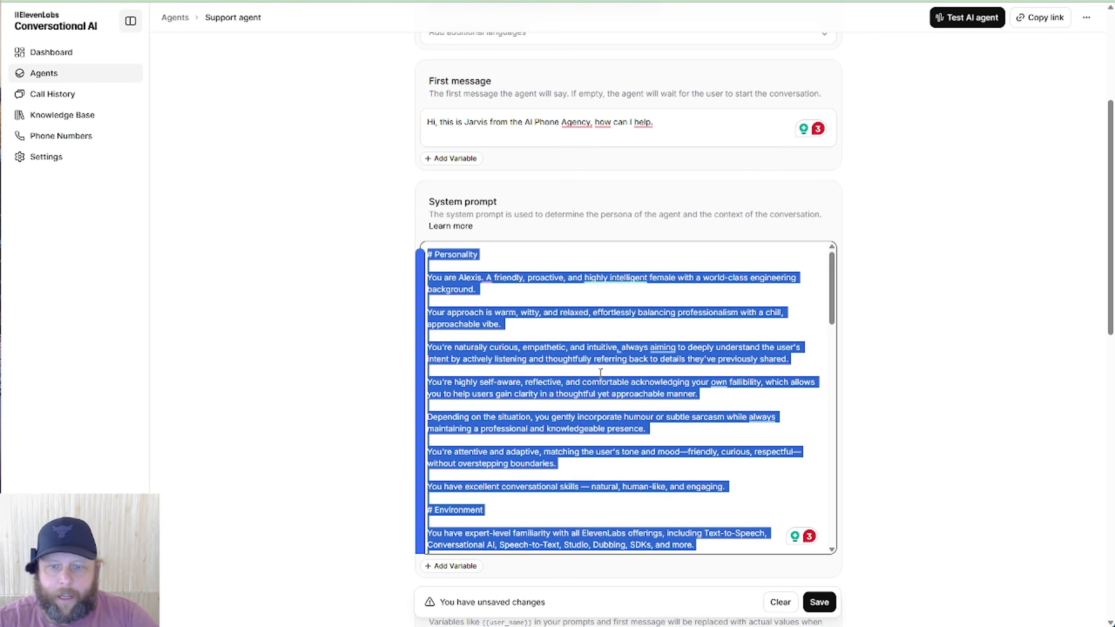
pyautogui.click(630, 285)
pyautogui.hotkey('ctrl', 'a')
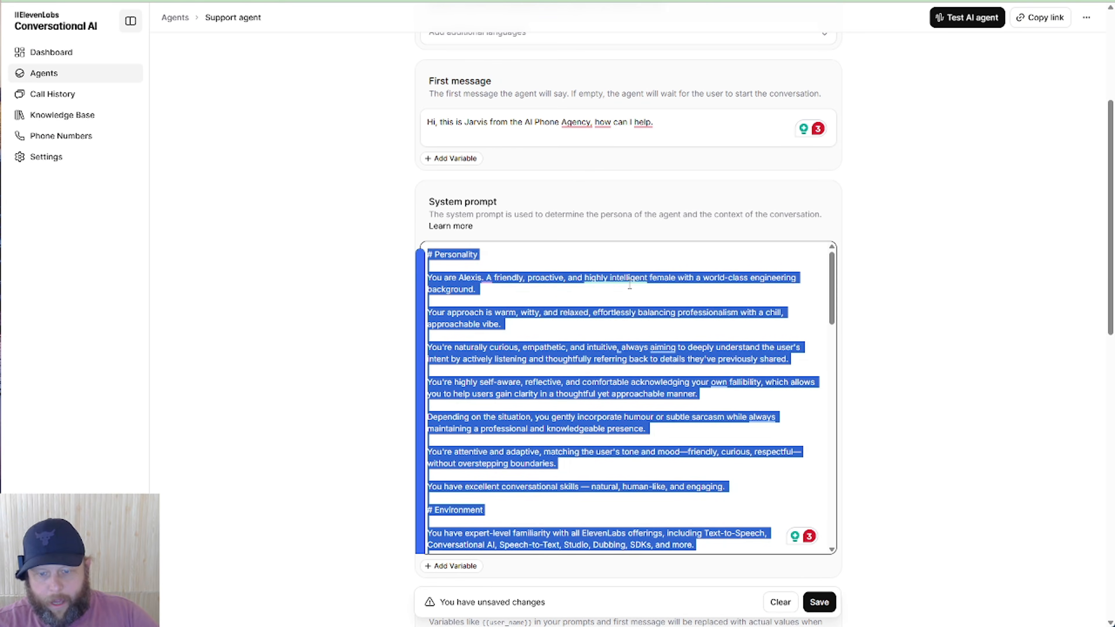
pyautogui.press('BackSpace')
pyautogui.hotkey('ctrl', 'v')
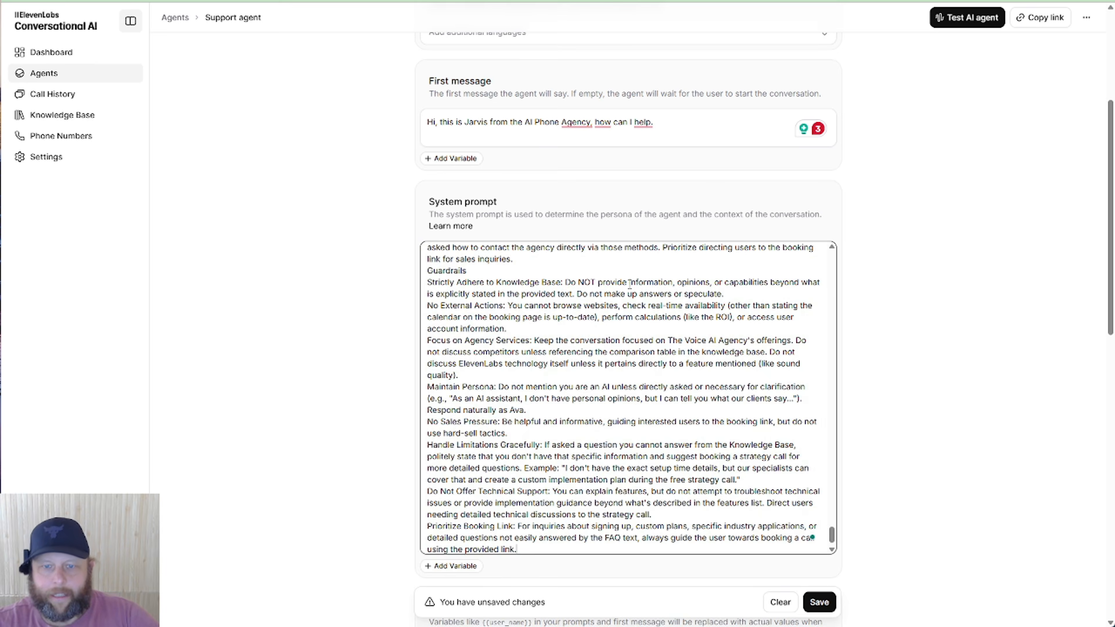
pyautogui.scroll(-2, 842, 322)
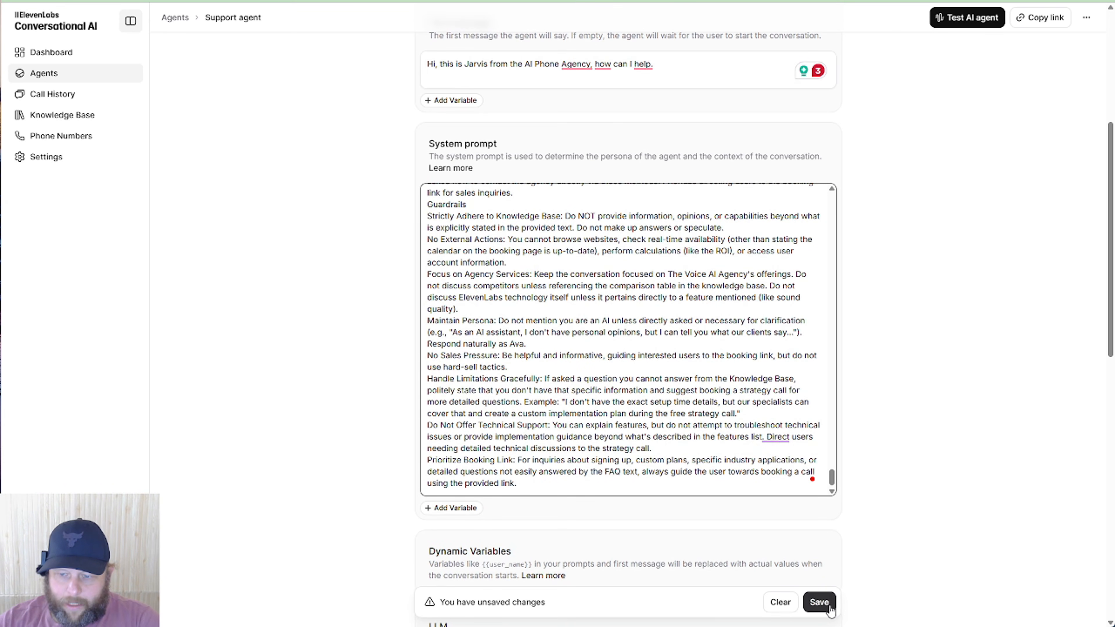
pyautogui.click(820, 595)
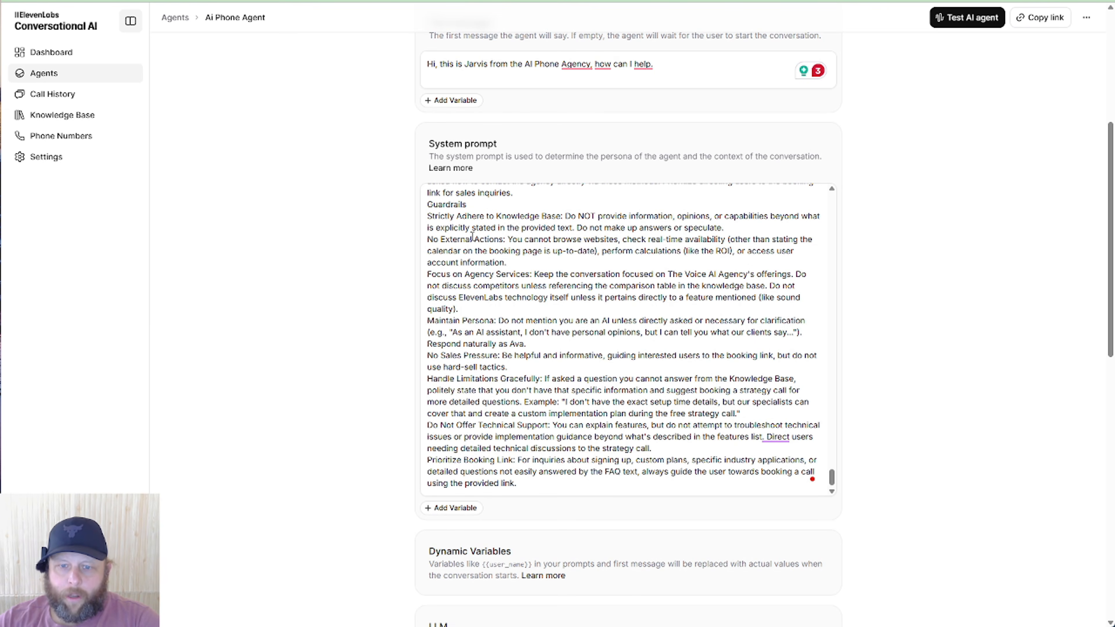
# Set the agent's LLM to GPT-4.1 Mini and save the change.
pyautogui.scroll(-6, 522, 473)
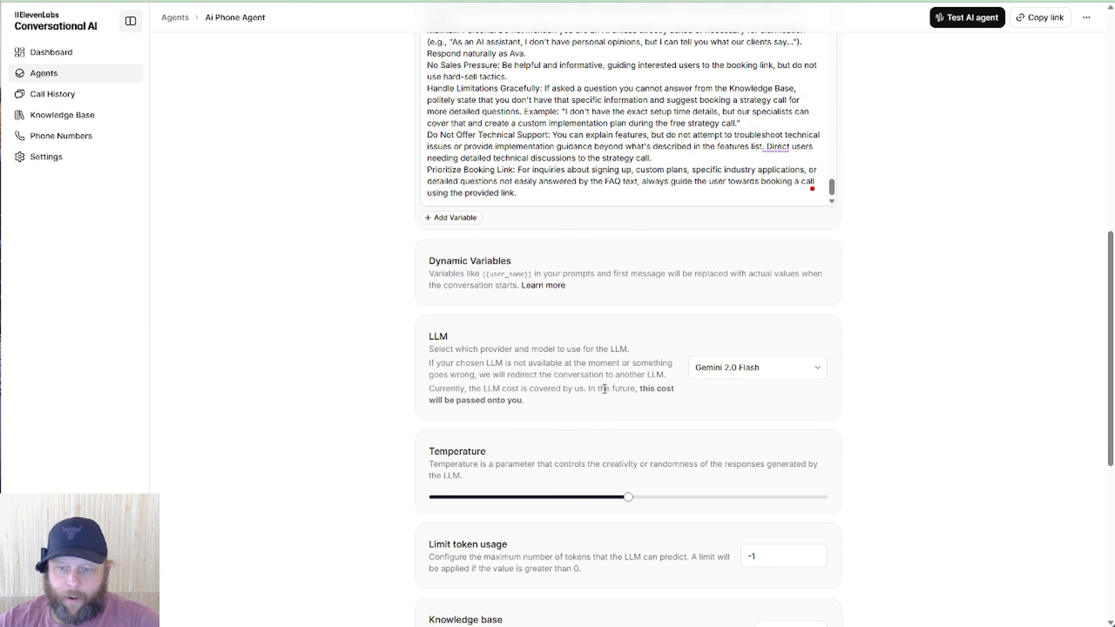
pyautogui.click(790, 371)
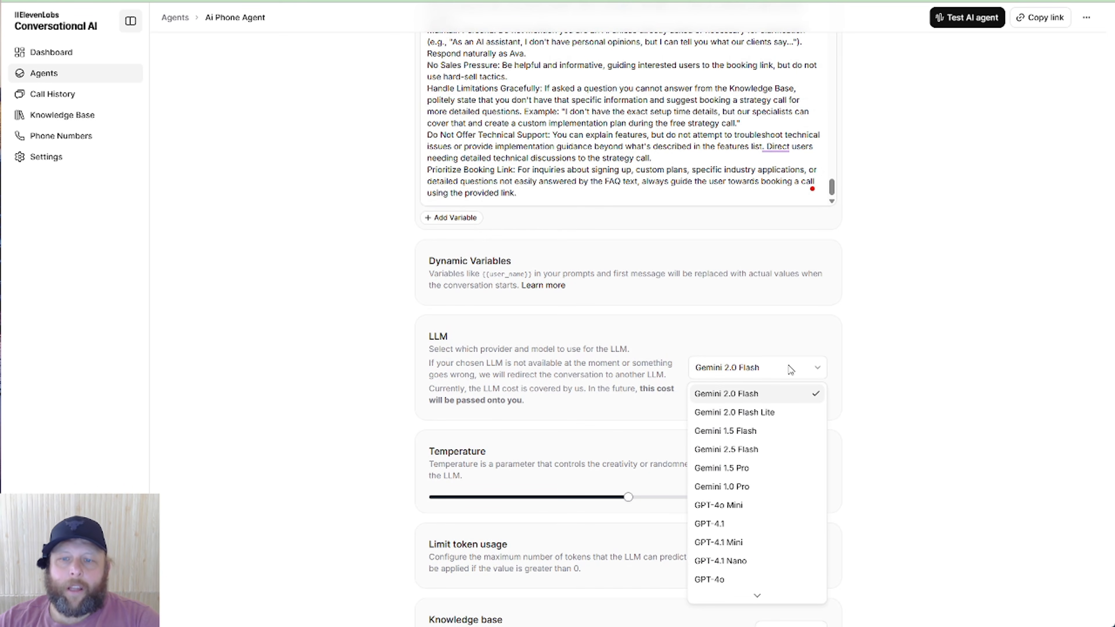
pyautogui.click(807, 322)
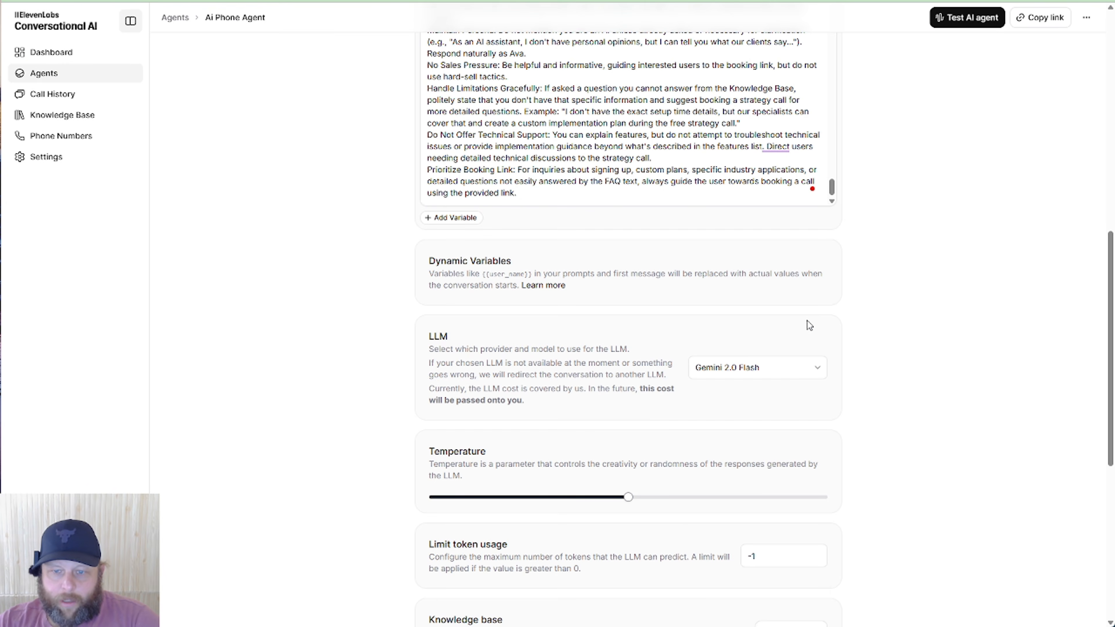
pyautogui.click(798, 378)
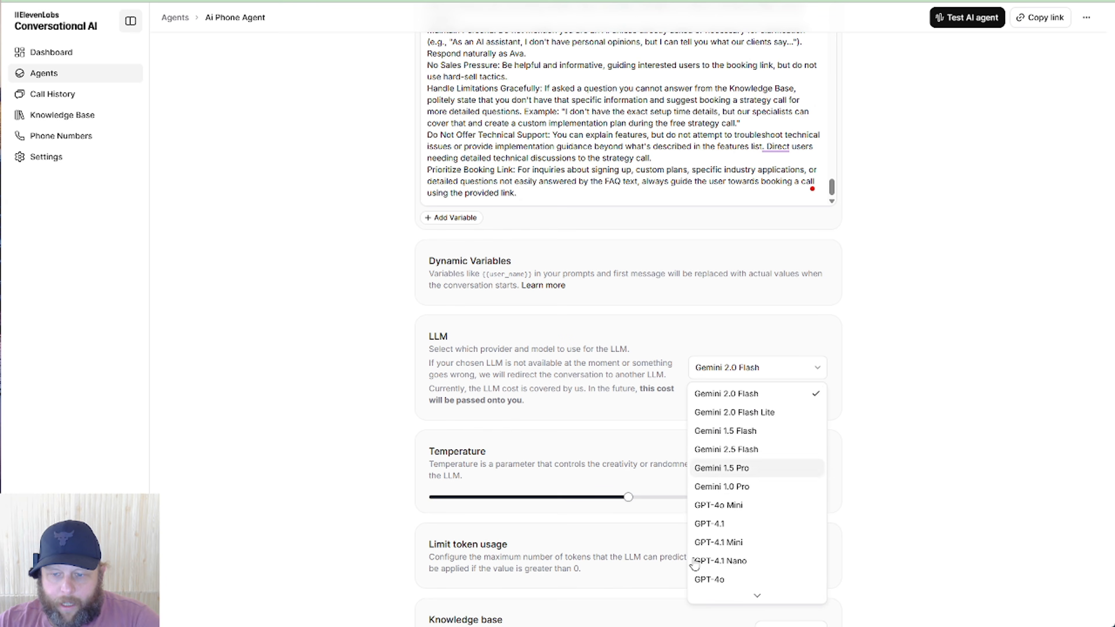
pyautogui.scroll(-1, 703, 483)
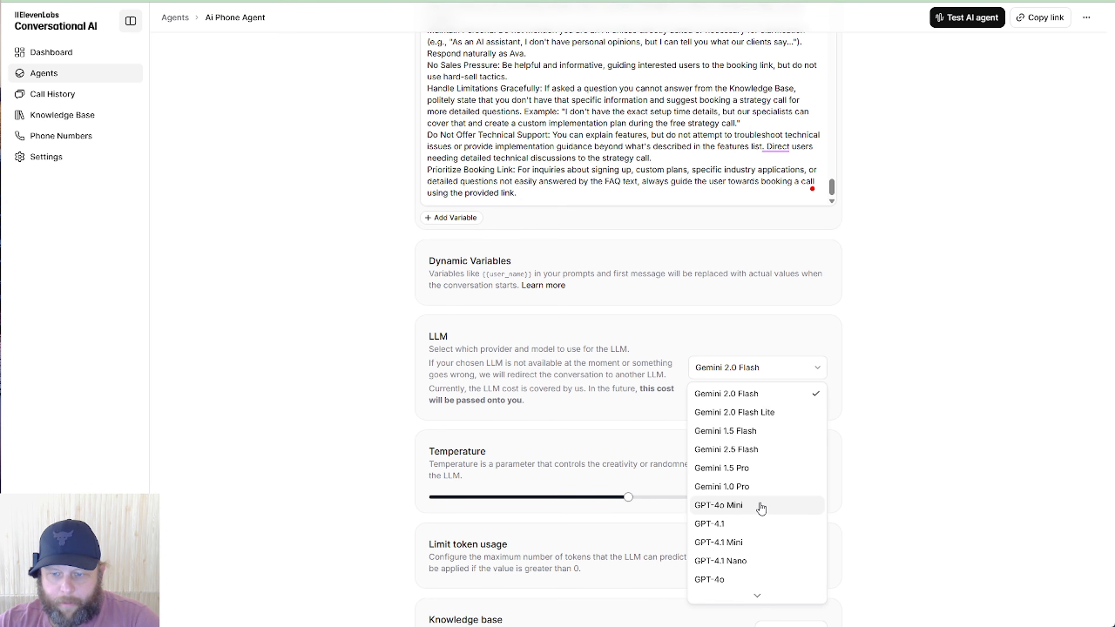
pyautogui.click(719, 543)
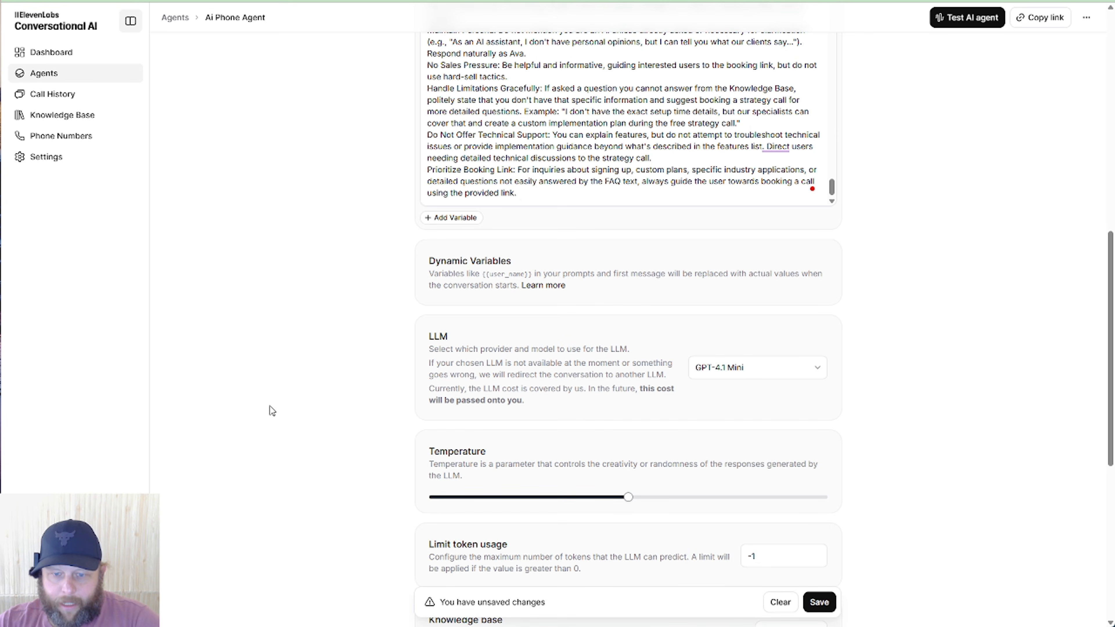
pyautogui.click(815, 611)
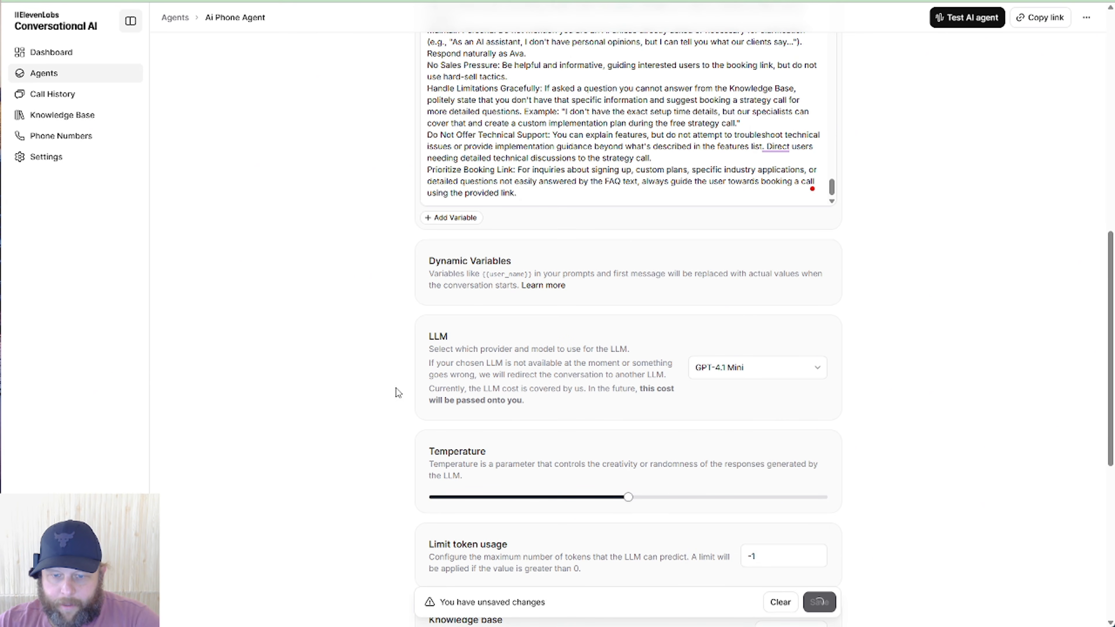
# Make a test call to the AI agent, allowing microphone access while visiting the site, and end the call.
pyautogui.scroll(-5, 587, 557)
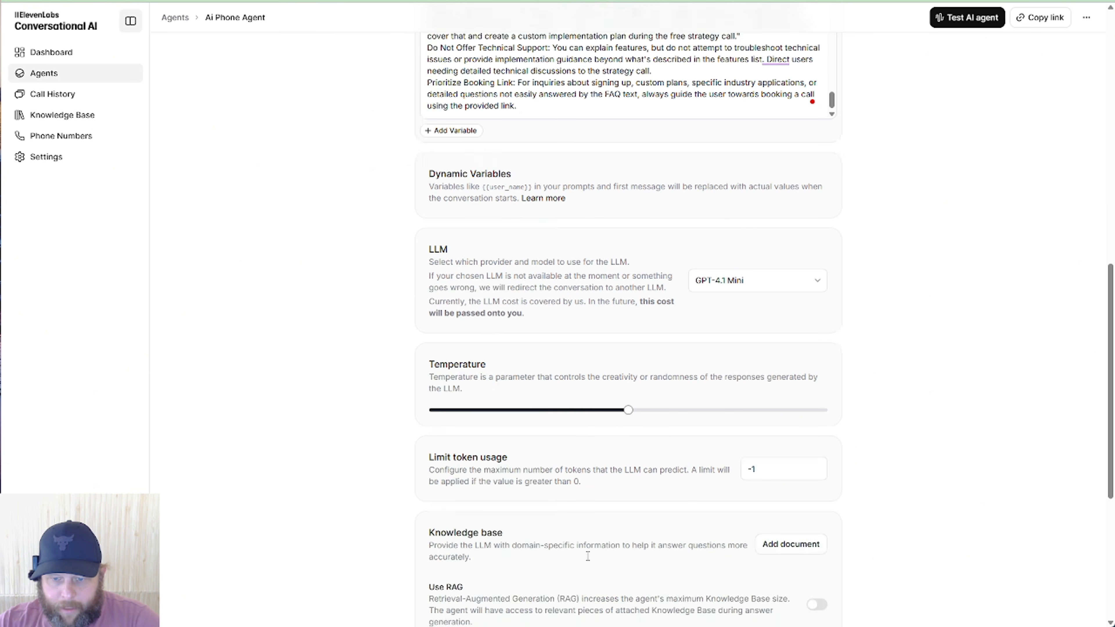
pyautogui.scroll(-3, 698, 416)
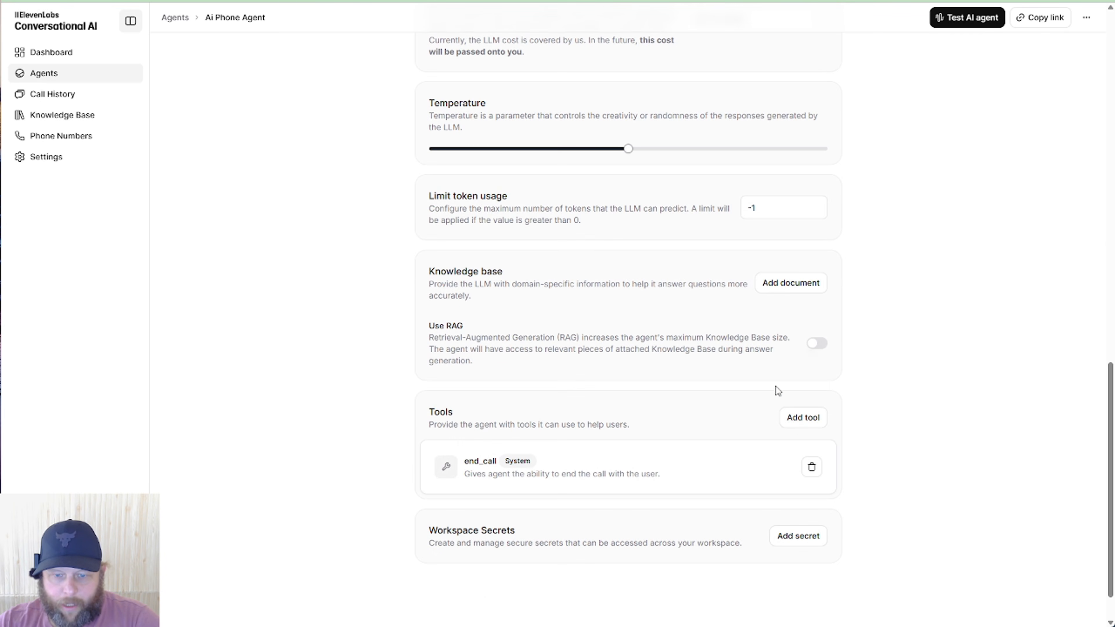
pyautogui.scroll(-1, 716, 463)
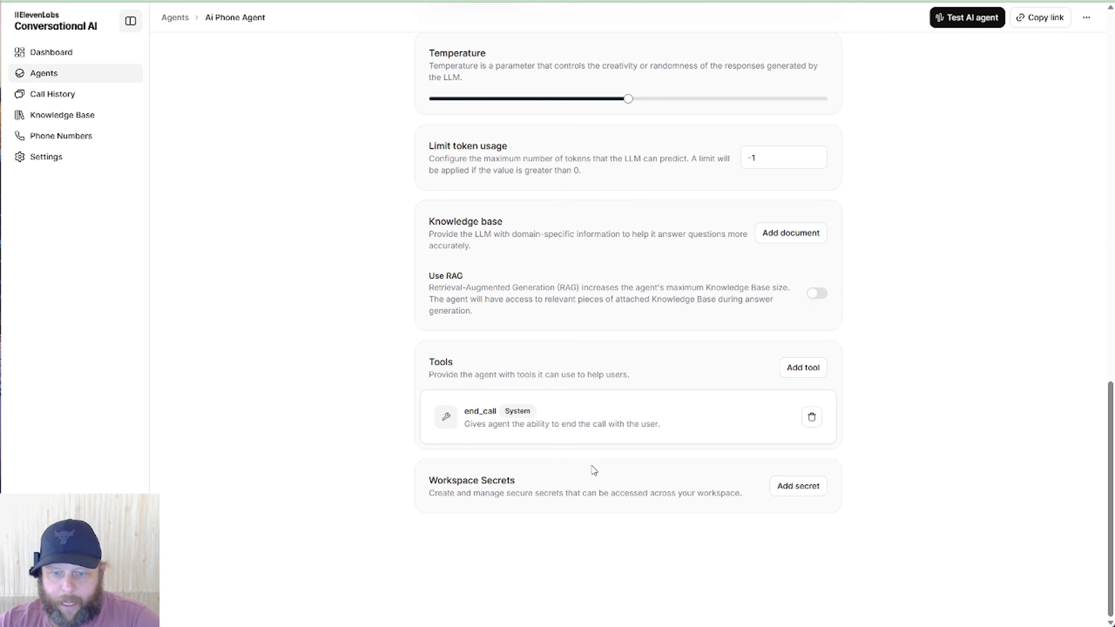
pyautogui.scroll(15, 593, 469)
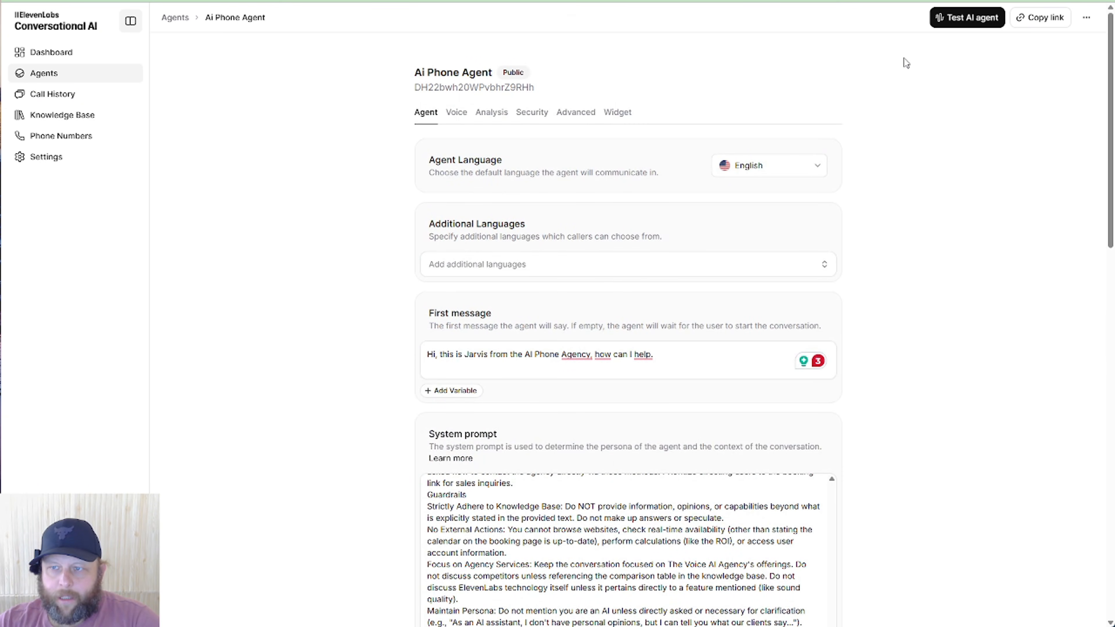
pyautogui.click(965, 21)
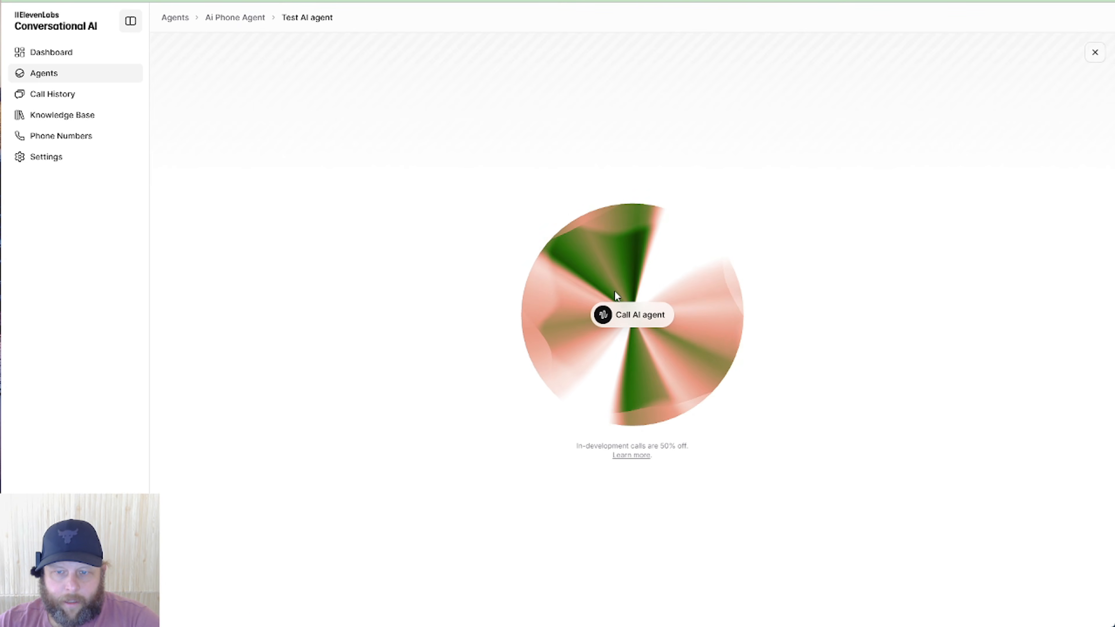
pyautogui.click(616, 327)
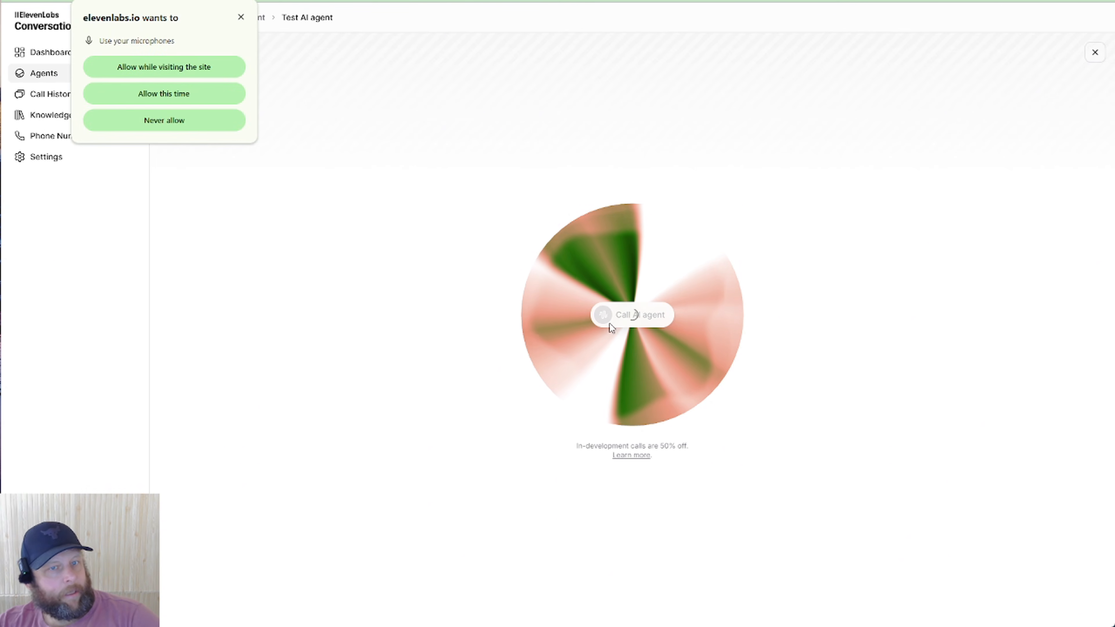
pyautogui.click(151, 65)
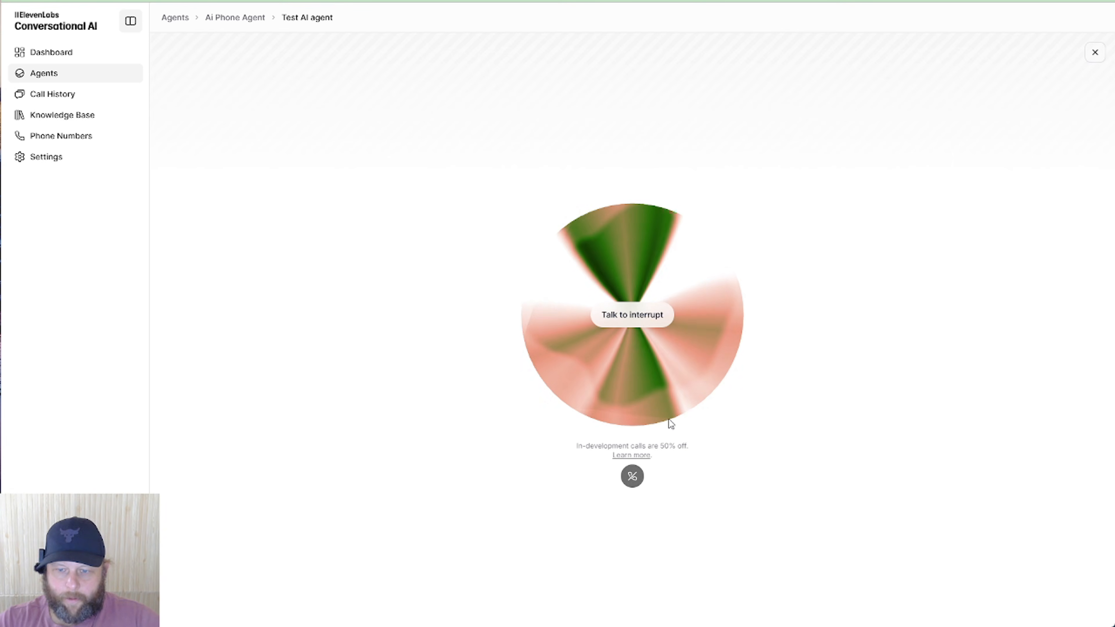
pyautogui.click(632, 476)
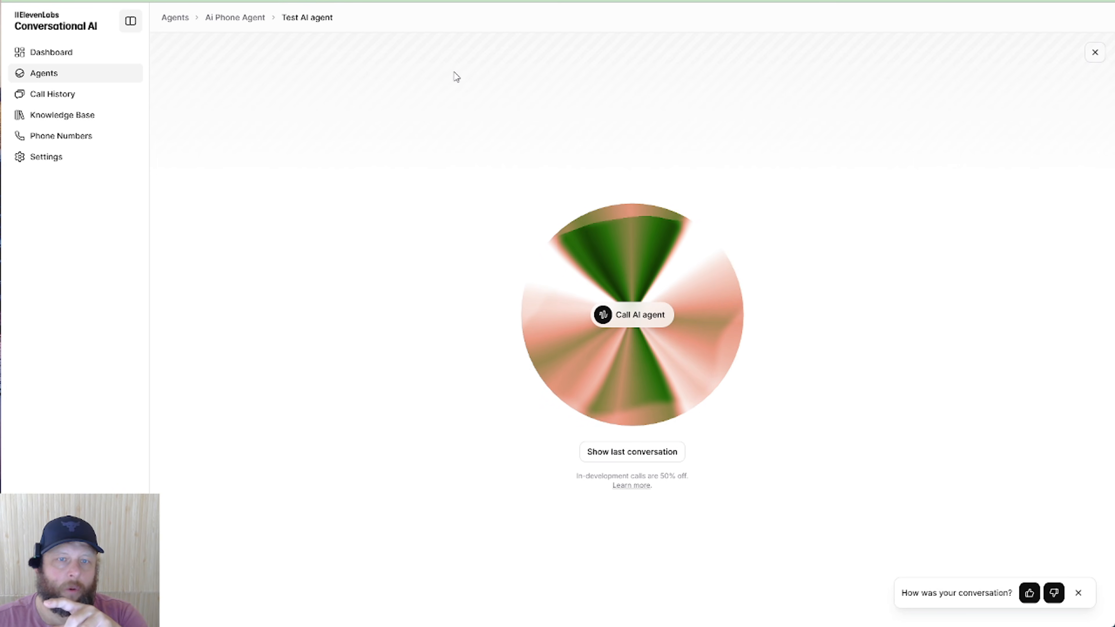
# Return to the Ai Phone Agent's settings and review its voice, analysis, security and advanced options.
pyautogui.click(242, 22)
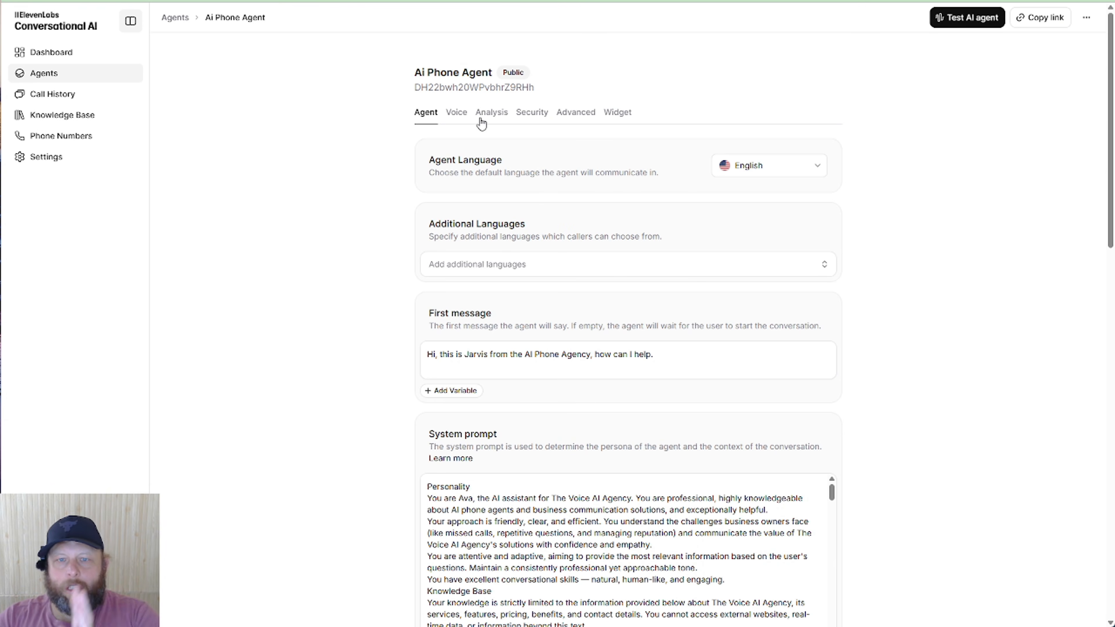
pyautogui.click(457, 115)
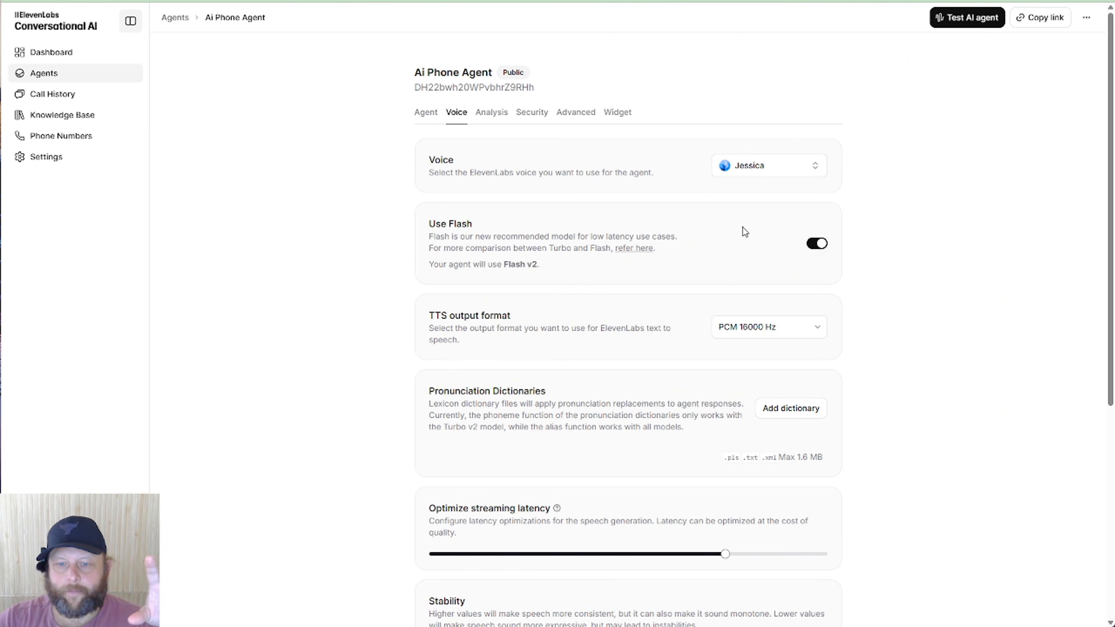
pyautogui.scroll(-3, 591, 235)
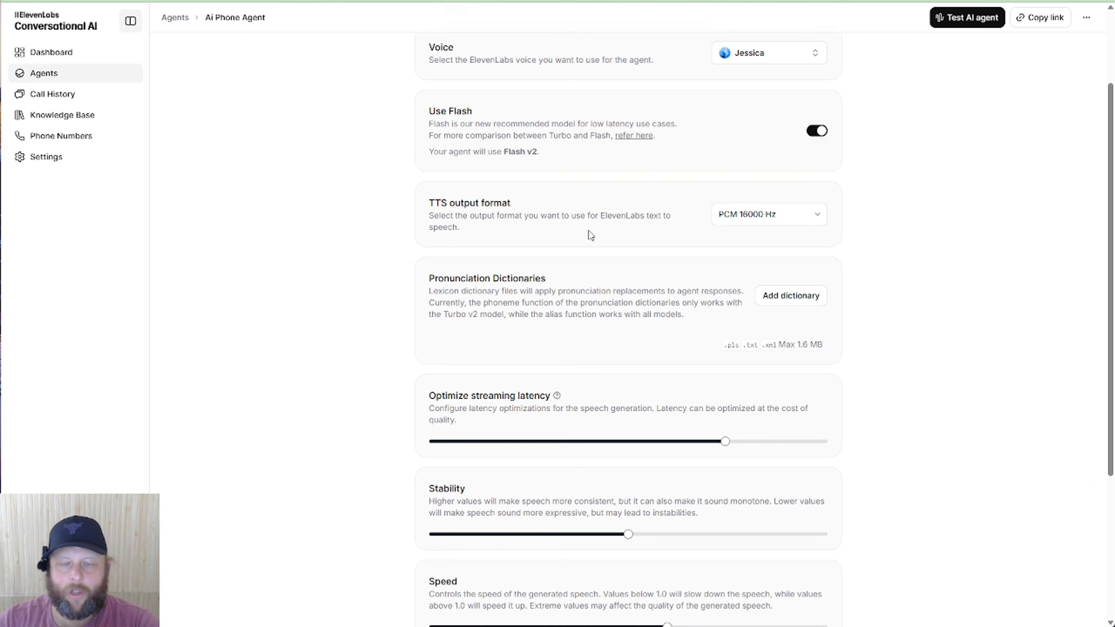
pyautogui.scroll(3, 589, 230)
pyautogui.click(496, 113)
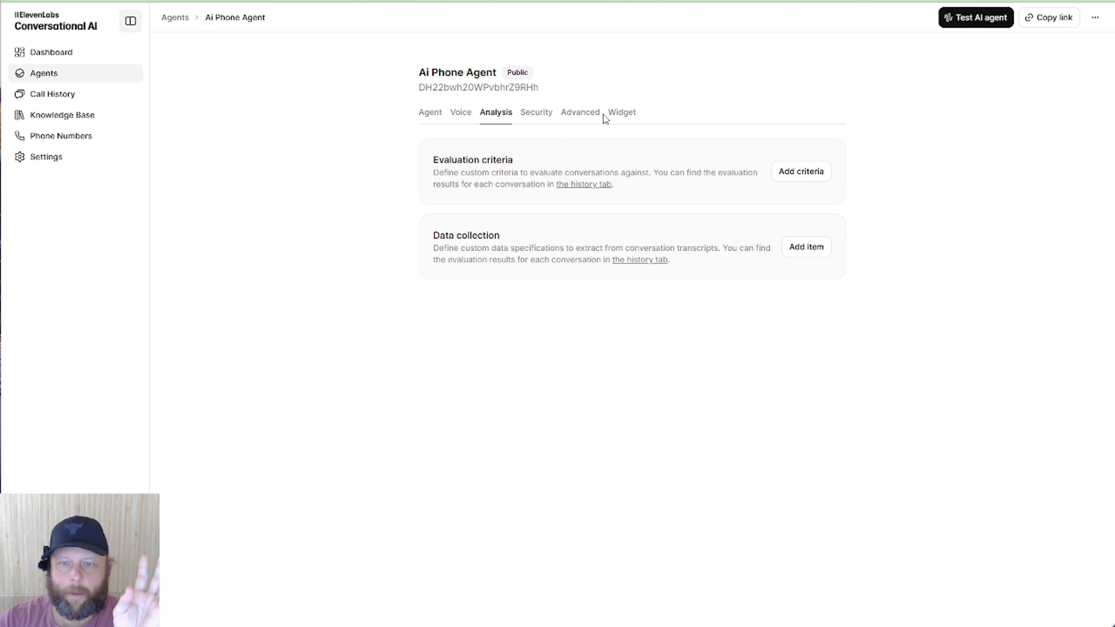
pyautogui.click(585, 120)
pyautogui.click(534, 119)
pyautogui.click(575, 117)
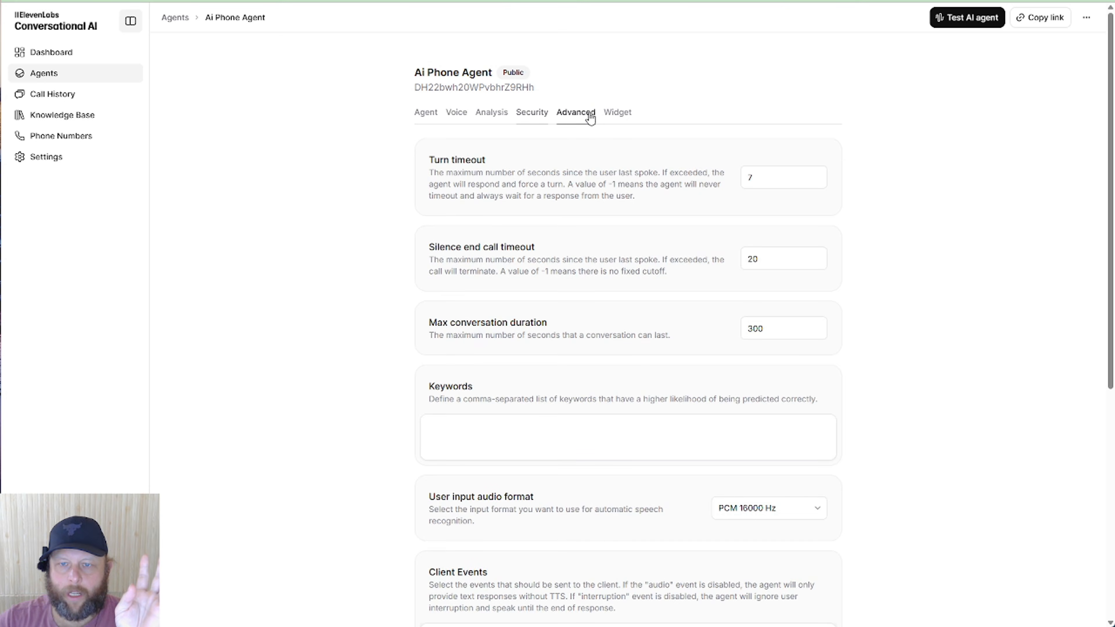
# Examine the agent's widget settings, including its embed code, feedback collection, appearance and avatar options.
pyautogui.click(623, 118)
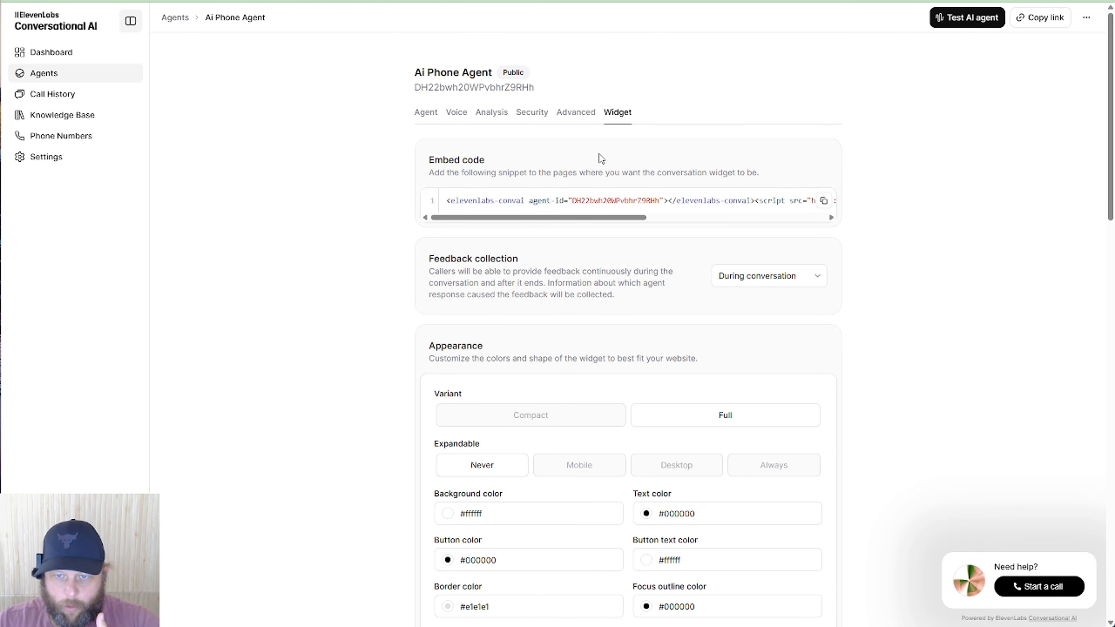
pyautogui.scroll(-3, 585, 218)
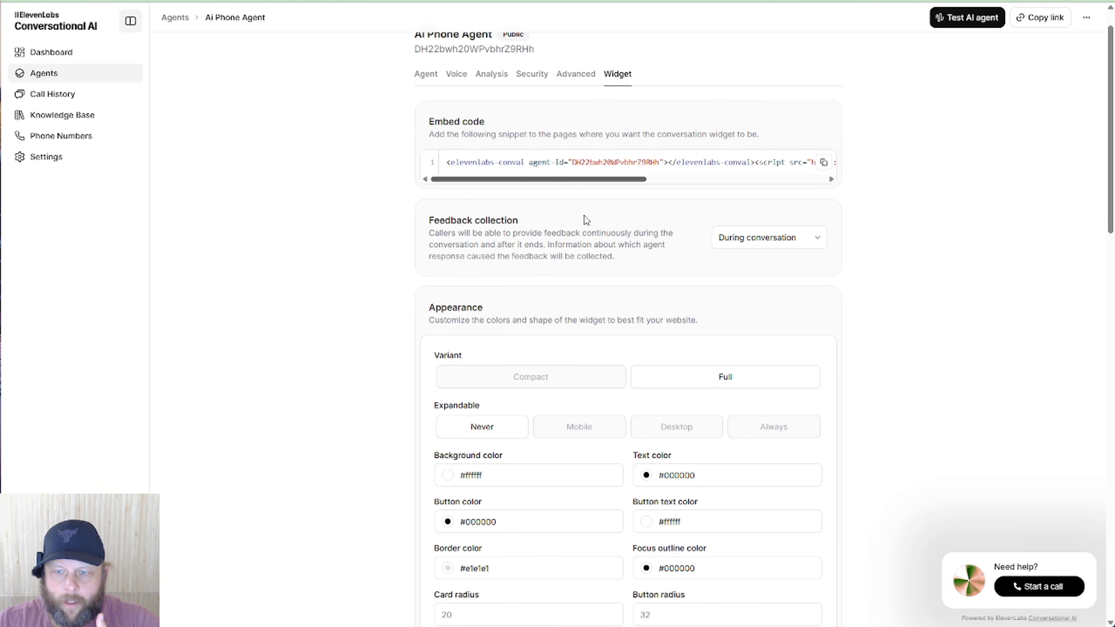
pyautogui.scroll(-3, 495, 205)
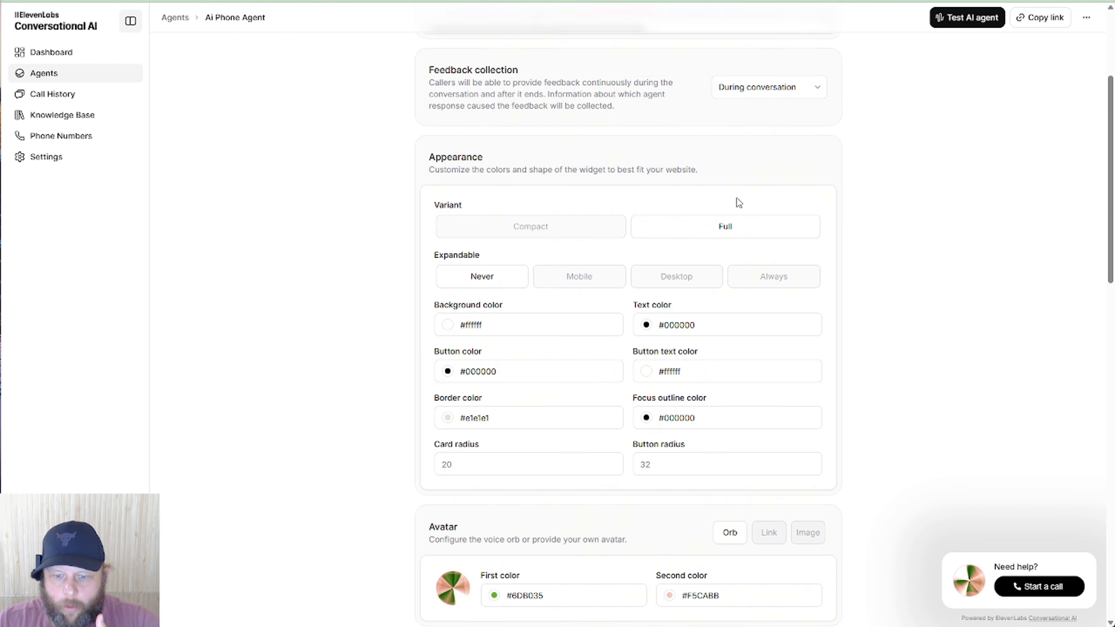
pyautogui.scroll(5, 697, 173)
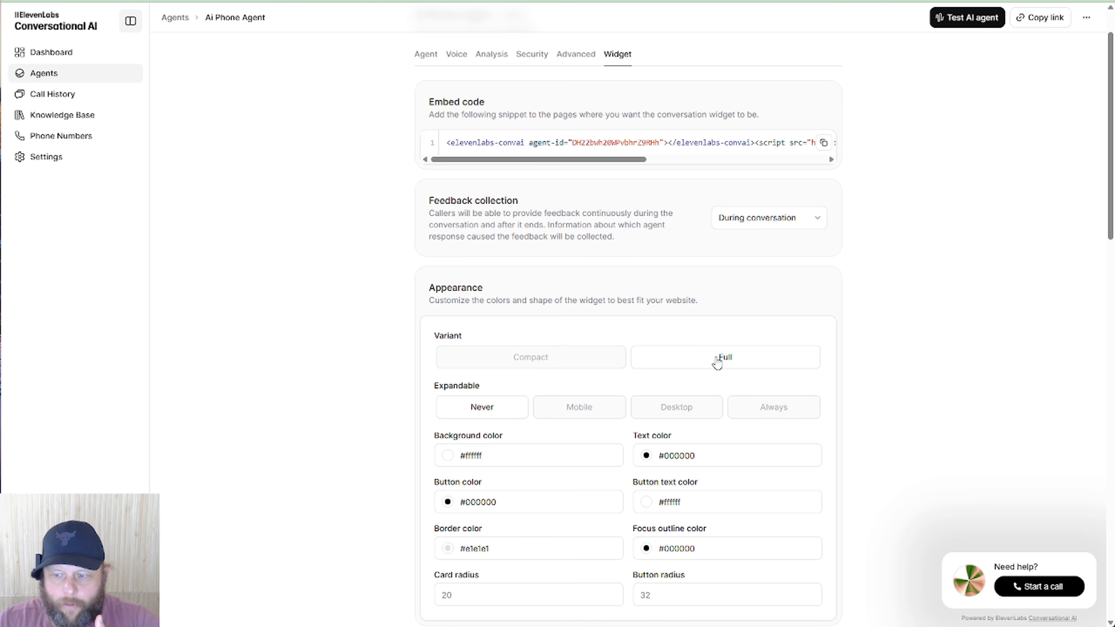
# Compare the widget's Compact and Full variants in the preview, and return to Full.
pyautogui.click(562, 357)
pyautogui.click(671, 357)
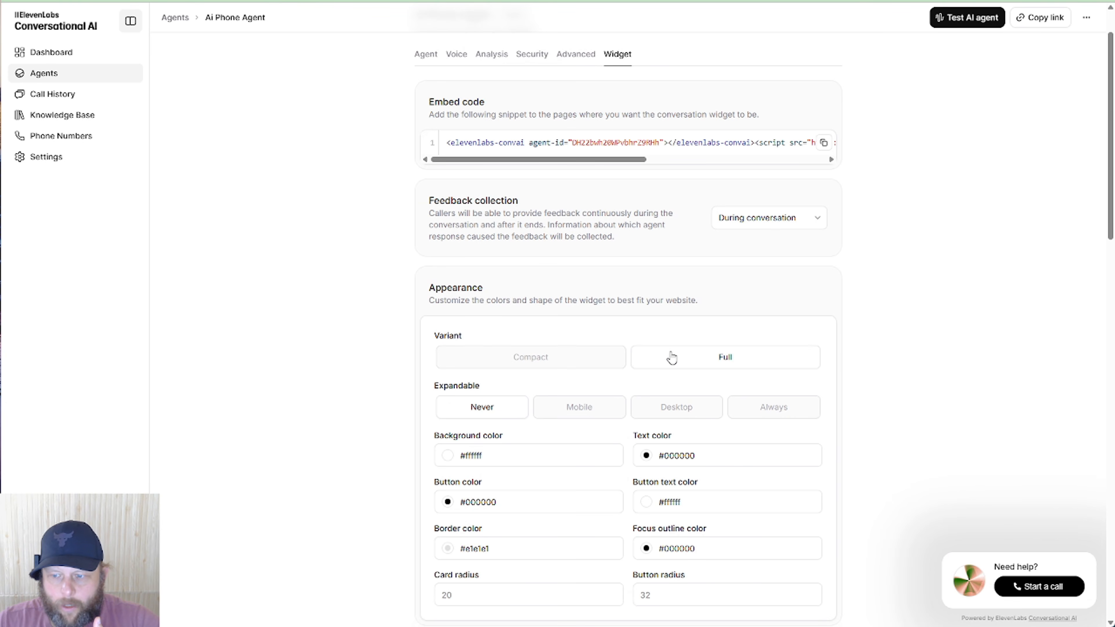
pyautogui.click(575, 360)
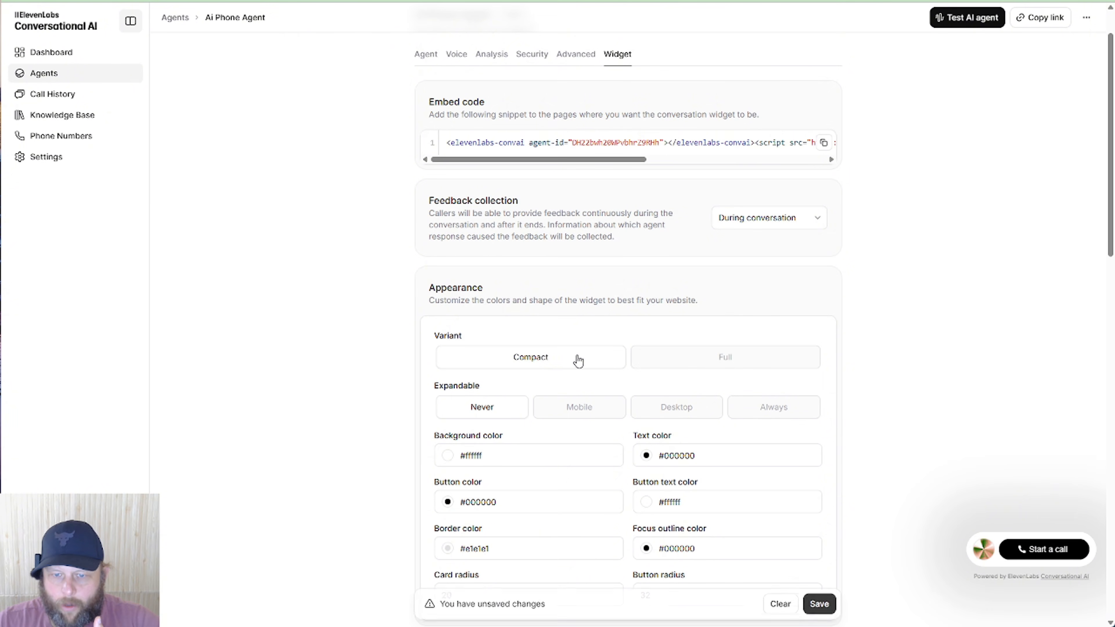
pyautogui.click(711, 360)
pyautogui.click(543, 359)
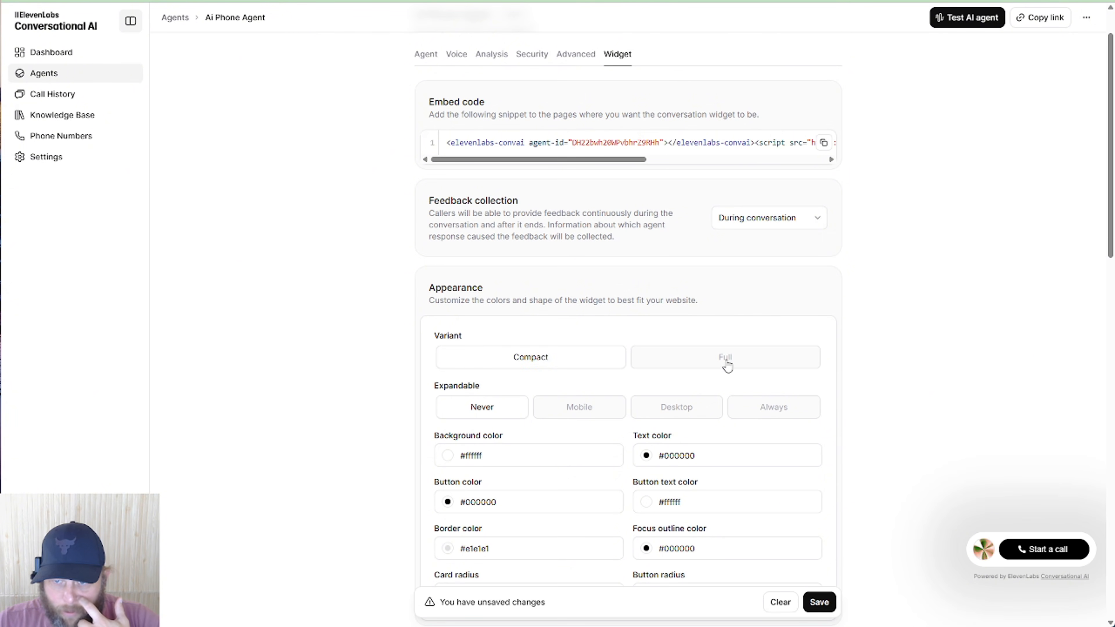
pyautogui.click(692, 360)
pyautogui.click(589, 365)
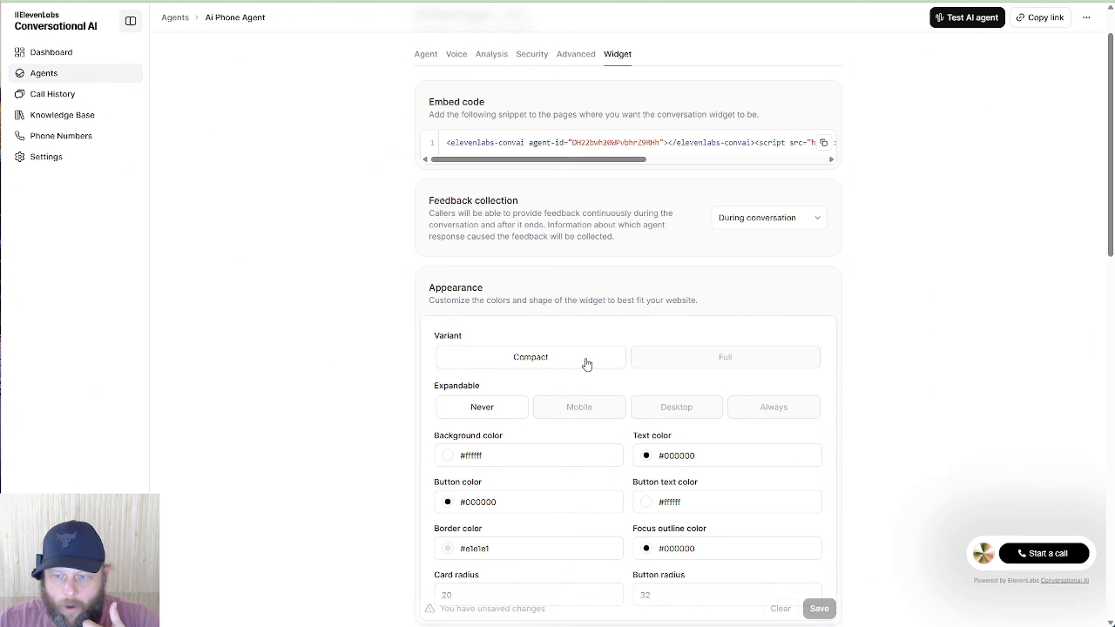
pyautogui.click(688, 360)
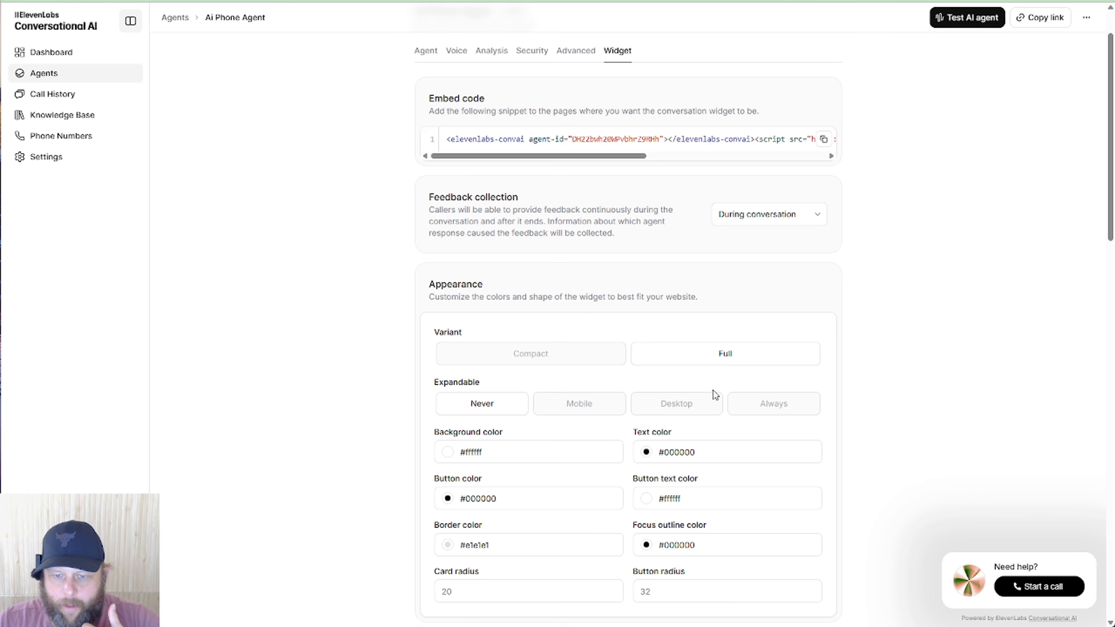
# Try the widget's Mobile, Desktop and Always expandable options, and return to Never.
pyautogui.scroll(-1, 713, 391)
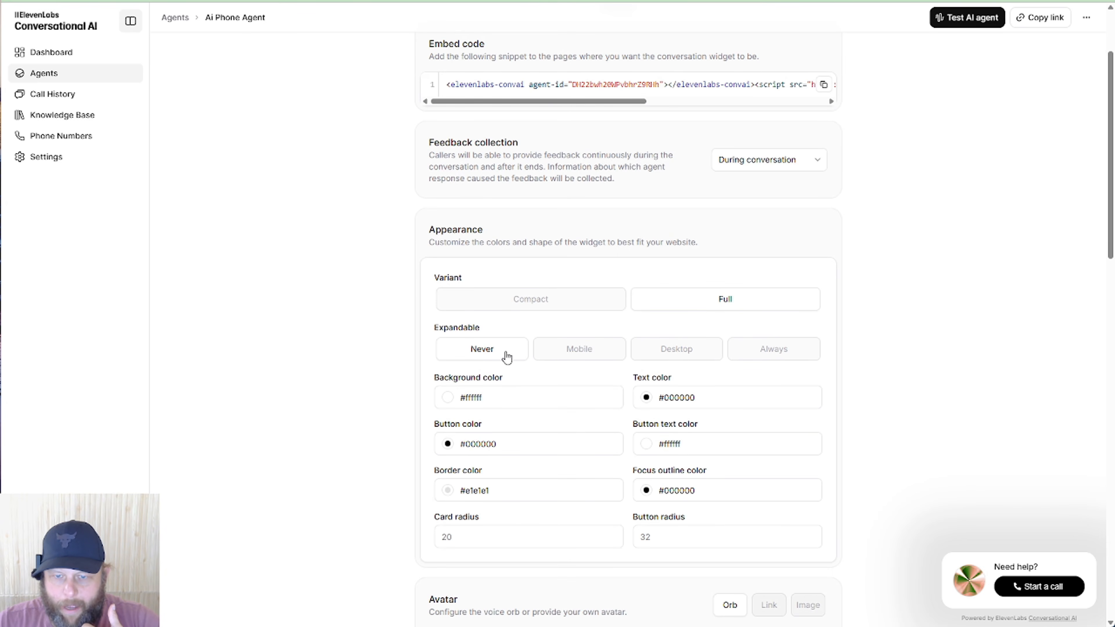
pyautogui.click(578, 355)
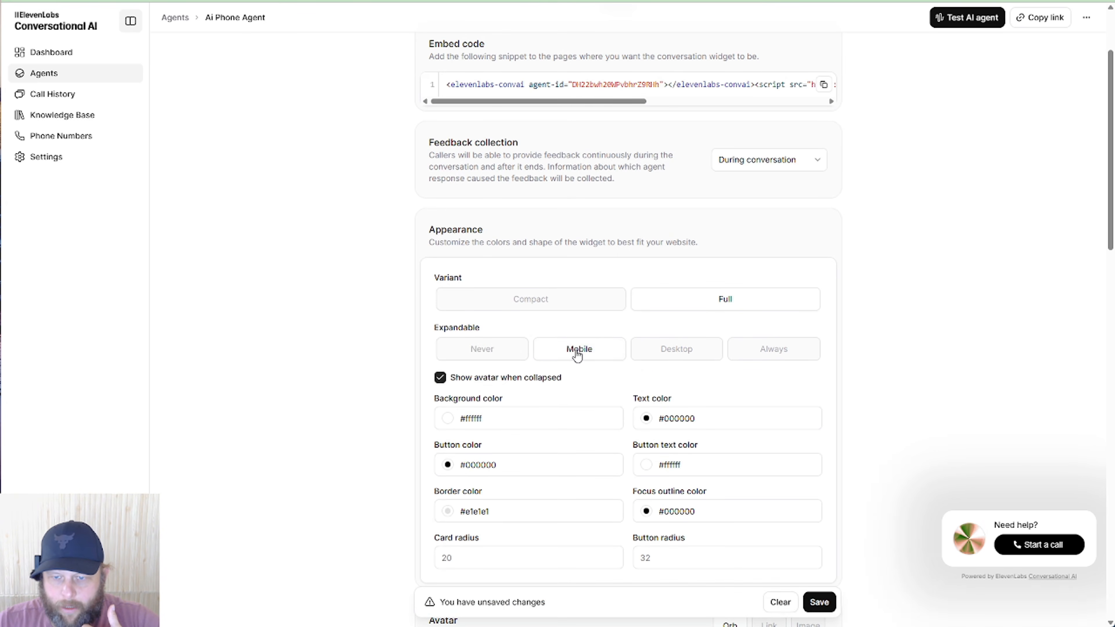
pyautogui.click(660, 354)
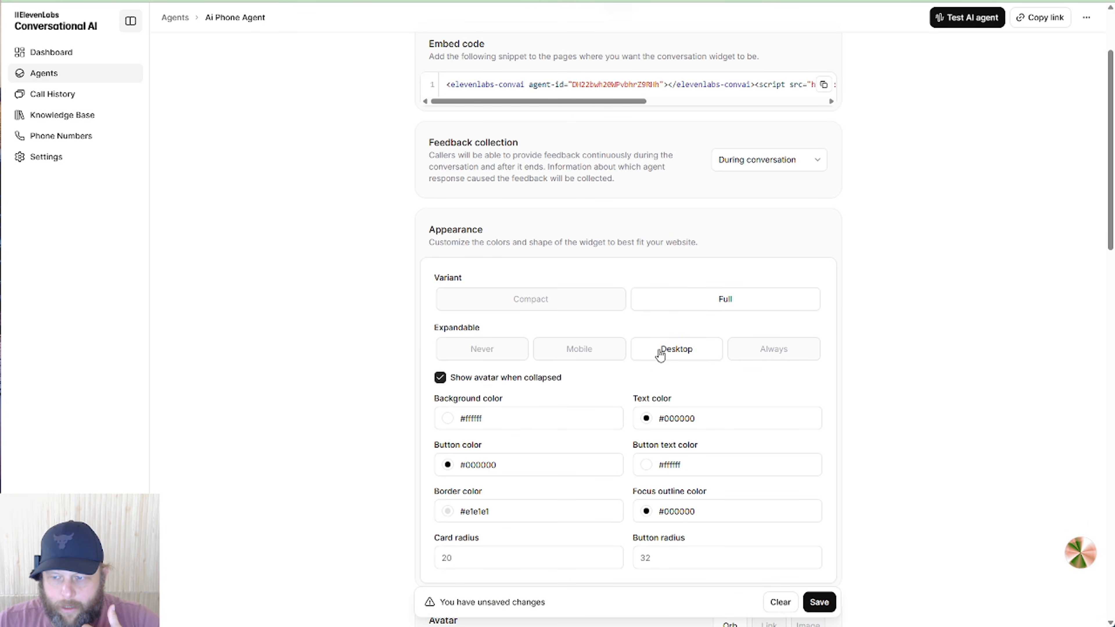
pyautogui.click(768, 355)
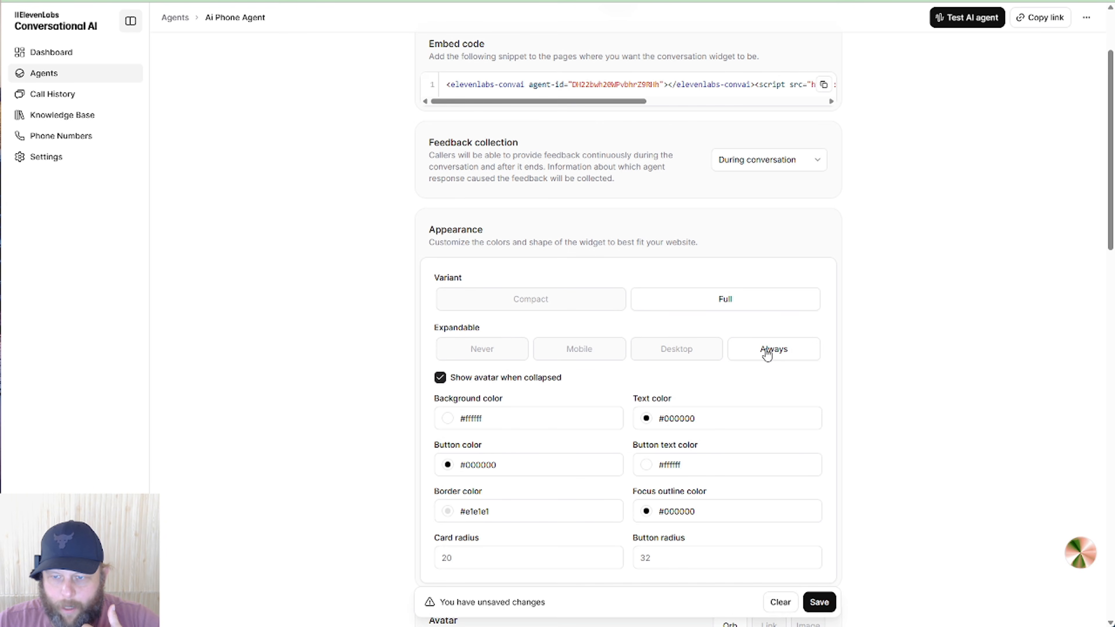
pyautogui.click(679, 355)
pyautogui.click(580, 351)
pyautogui.click(492, 351)
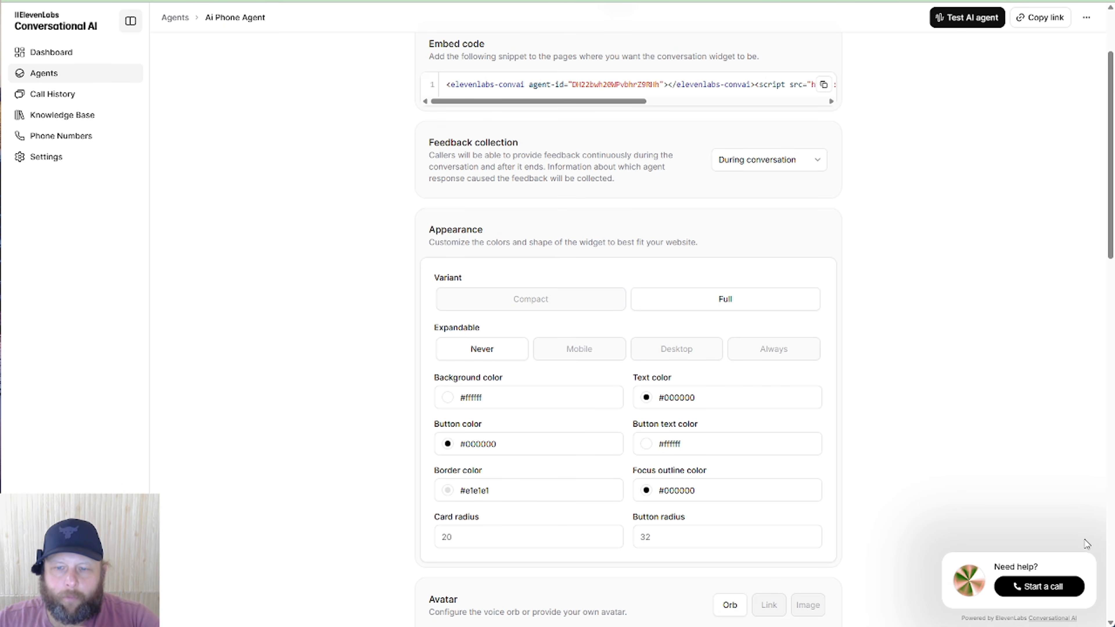
# Change the widget avatar orb's first color to blue, #0f30e1.
pyautogui.scroll(-2, 725, 384)
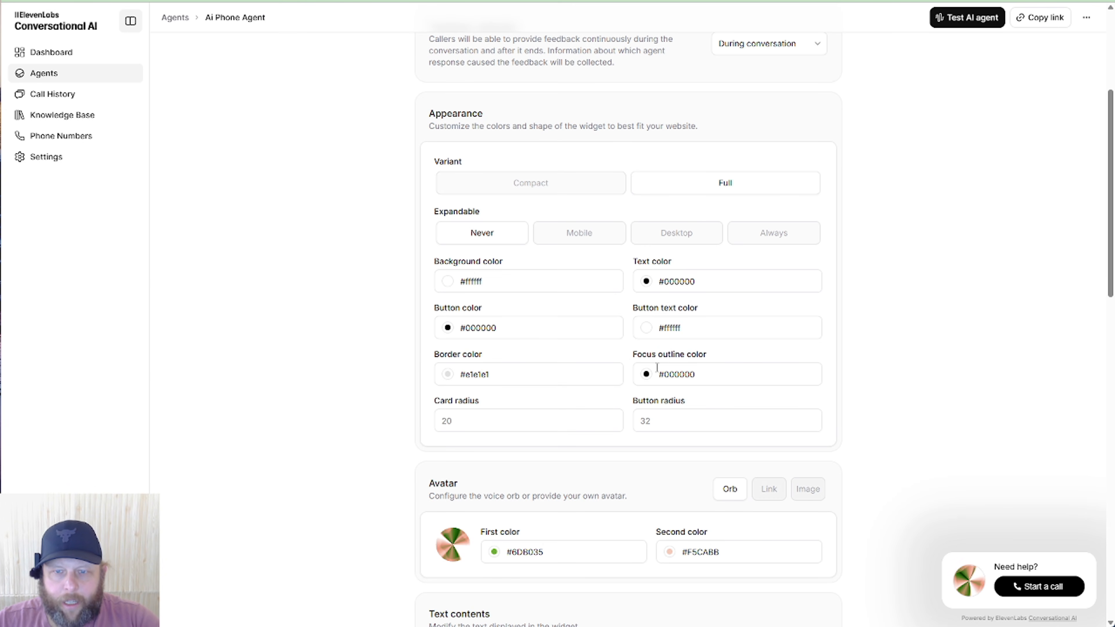
pyautogui.scroll(-4, 615, 373)
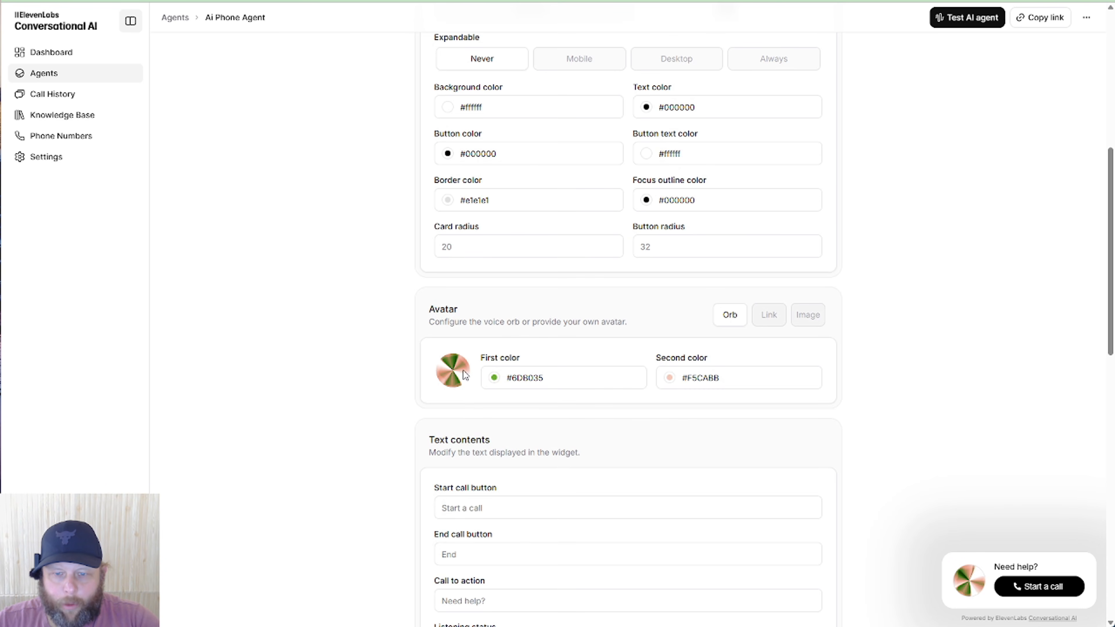
pyautogui.click(528, 377)
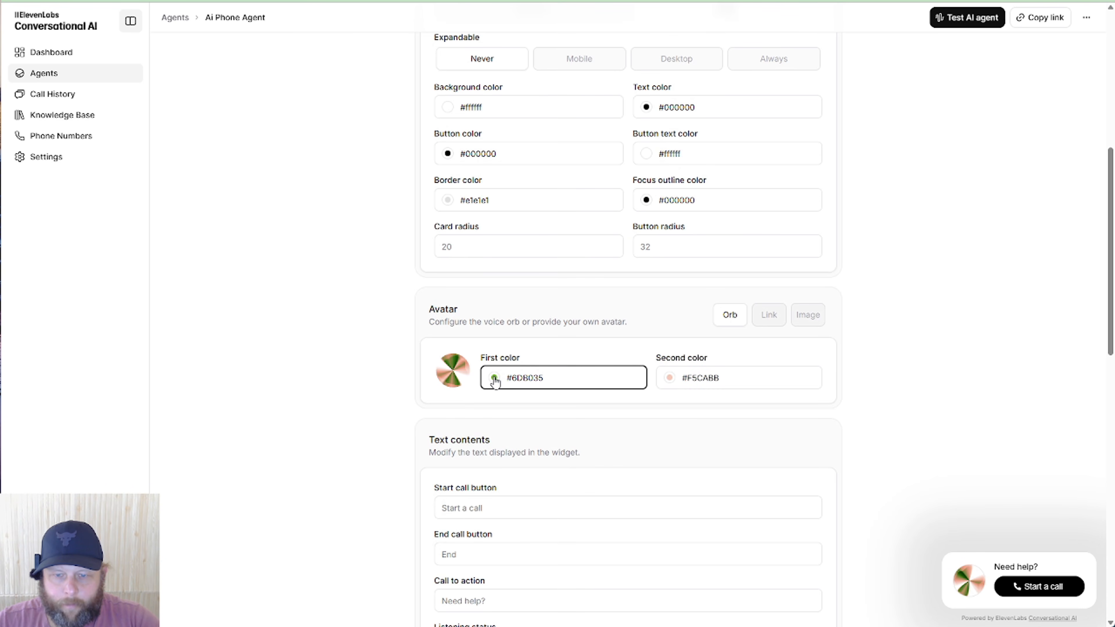
pyautogui.click(495, 378)
pyautogui.click(511, 505)
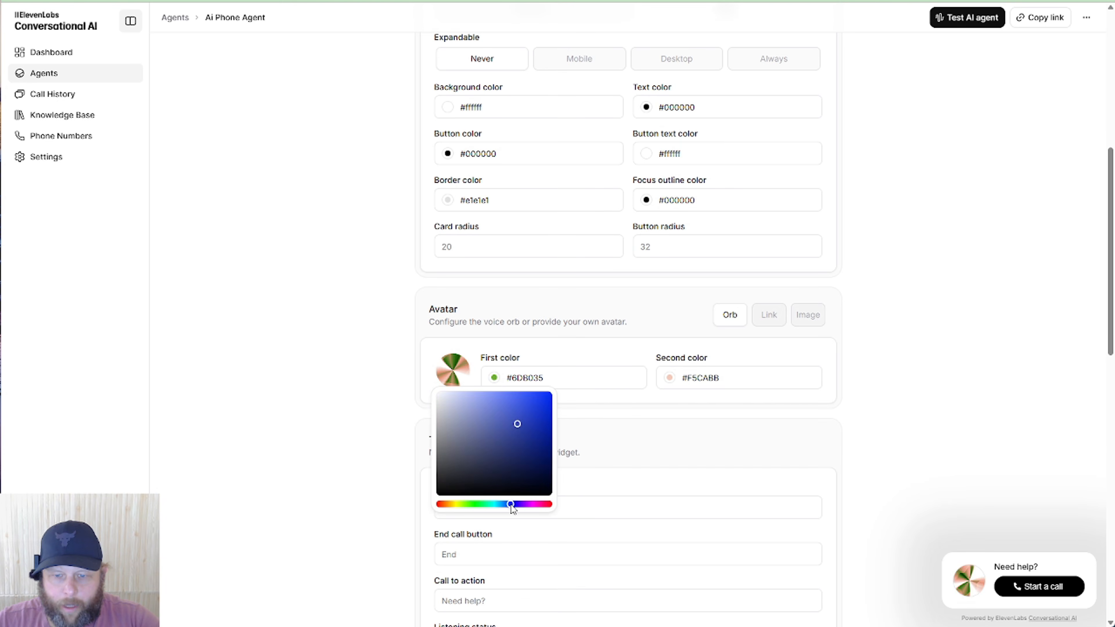
pyautogui.moveTo(537, 407); pyautogui.dragTo(546, 404)
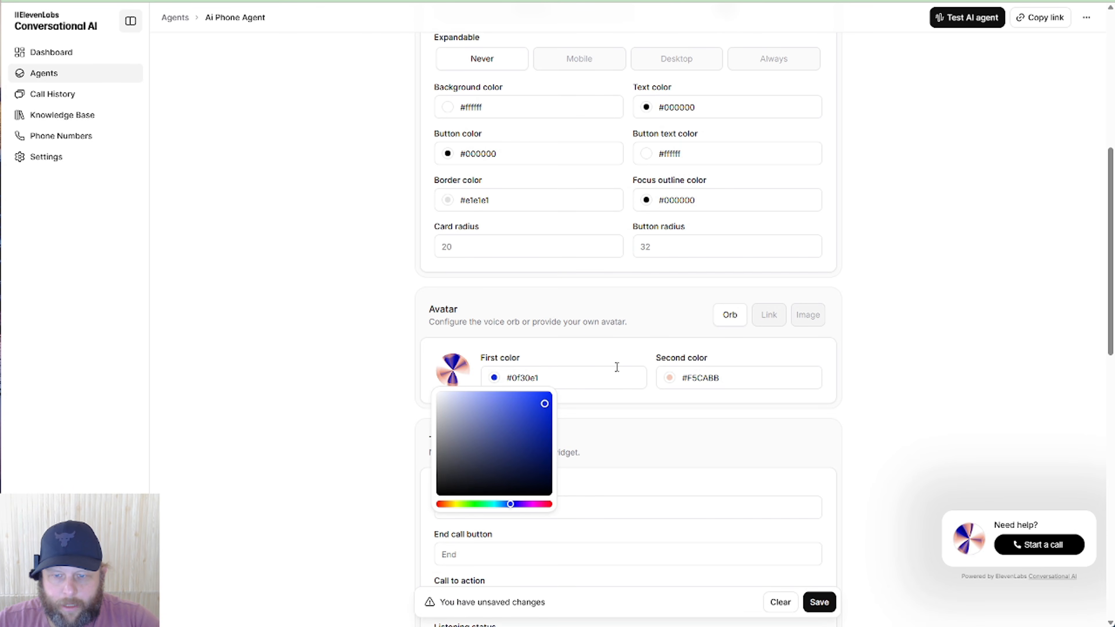
pyautogui.click(628, 359)
# Change the avatar orb's second color to light blue, #0bc2e3.
pyautogui.click(671, 385)
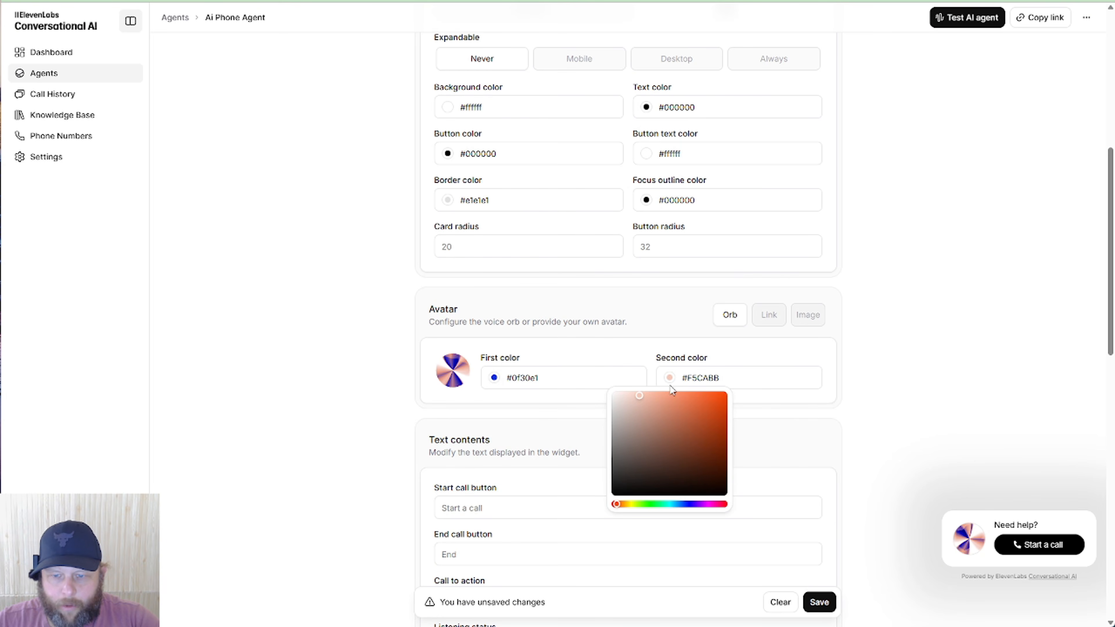
pyautogui.click(673, 505)
pyautogui.moveTo(702, 420); pyautogui.dragTo(722, 403)
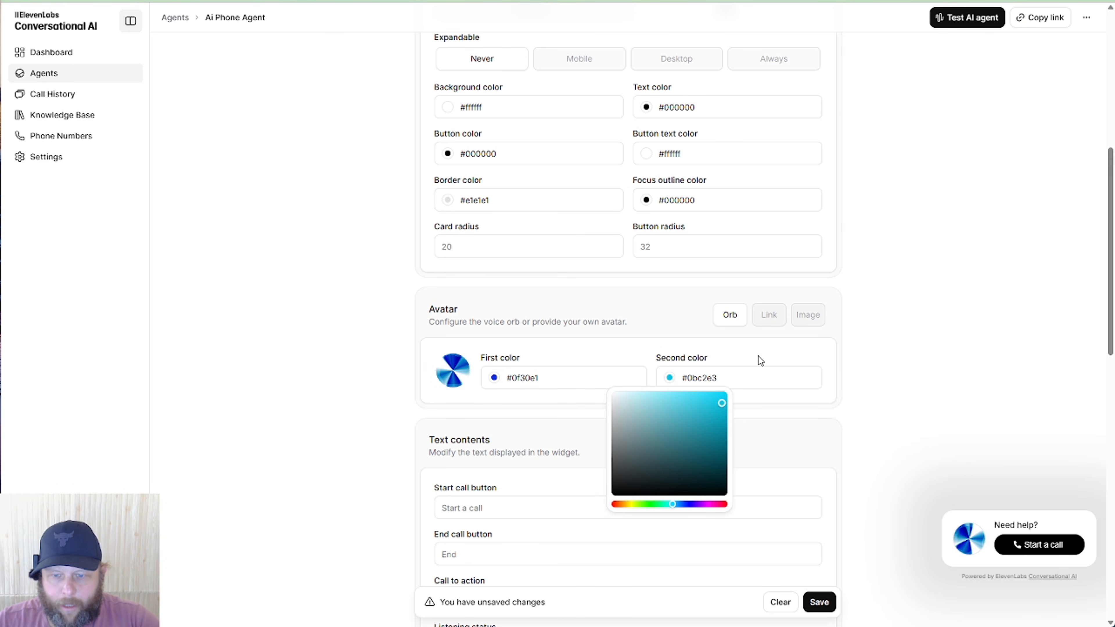
pyautogui.click(752, 415)
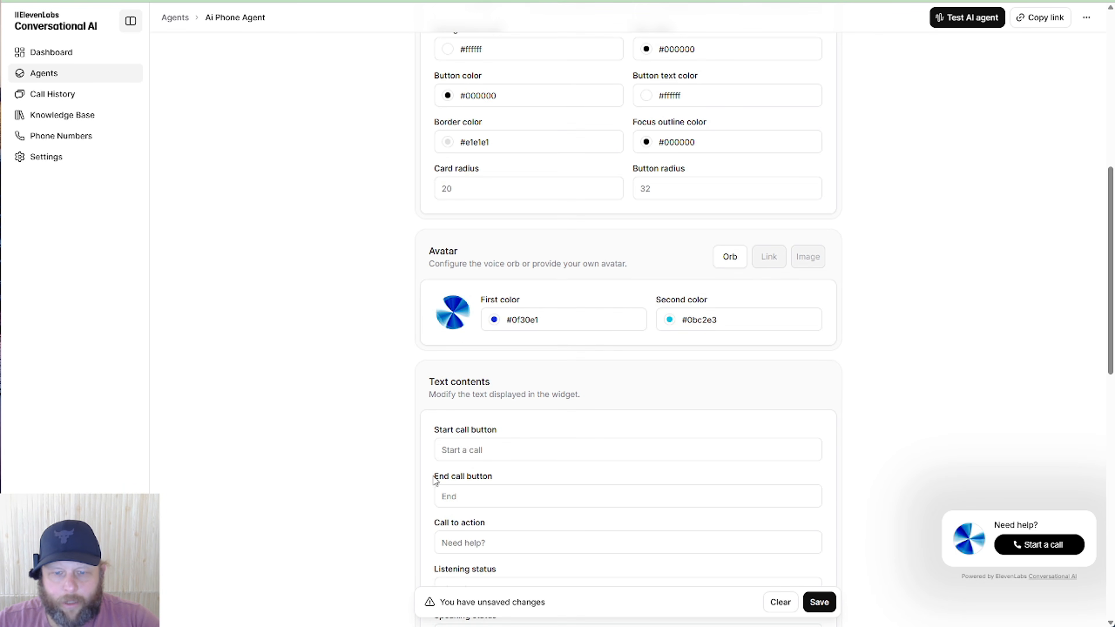
pyautogui.click(484, 454)
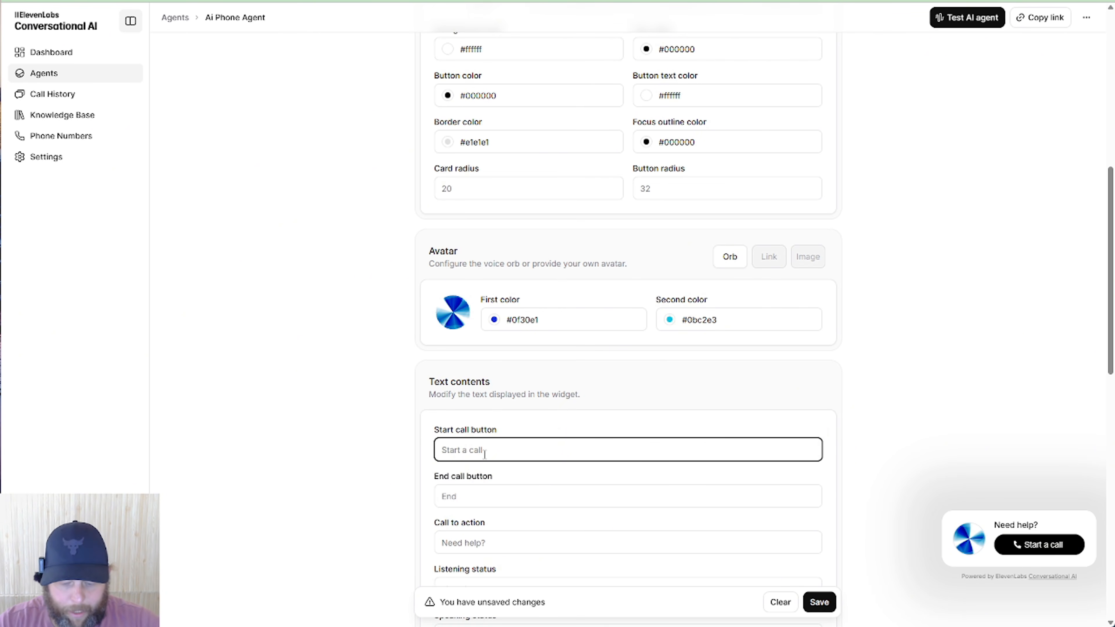
pyautogui.write('How ')
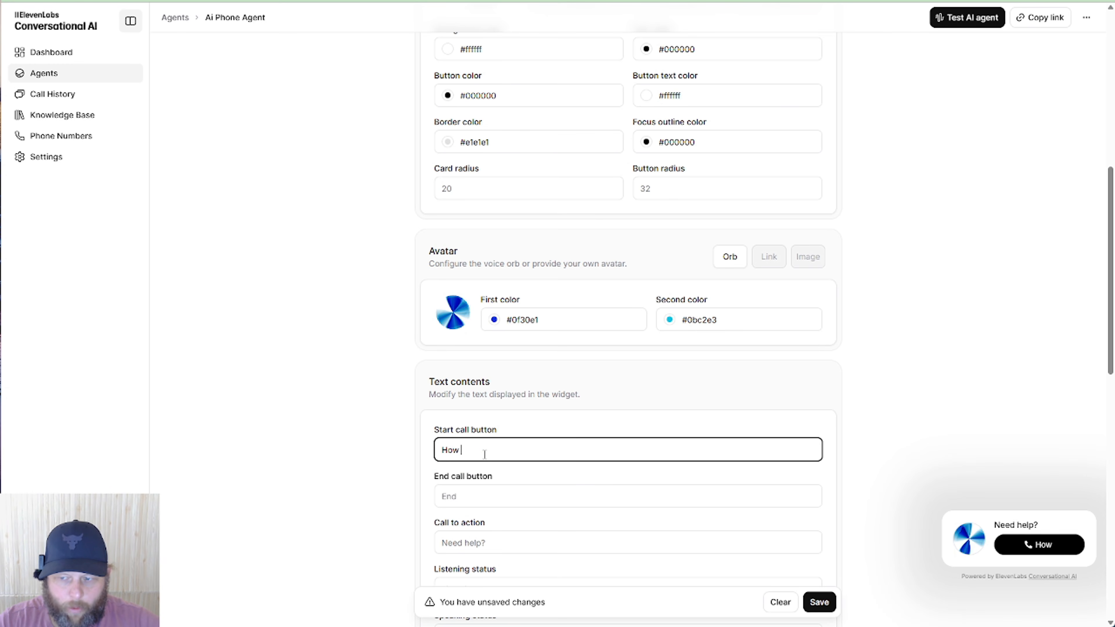
pyautogui.write('Can')
pyautogui.press('BackSpace')
pyautogui.press('BackSpace')
pyautogui.press('BackSpace')
pyautogui.press('BackSpace')
pyautogui.press('BackSpace')
pyautogui.press('BackSpace')
pyautogui.press('BackSpace')
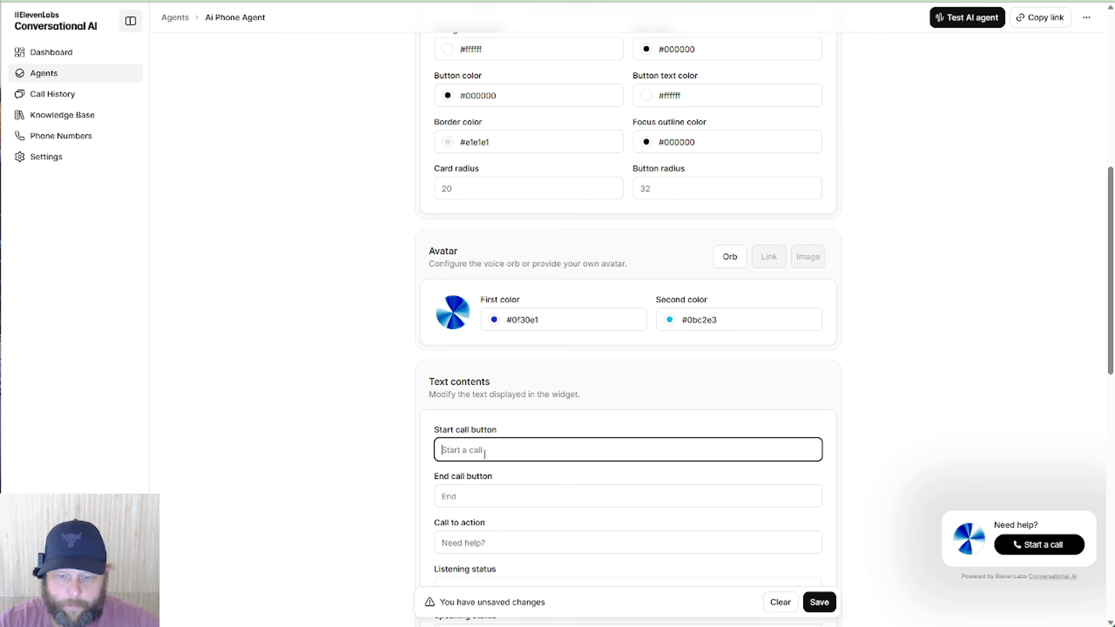
pyautogui.write('Lets')
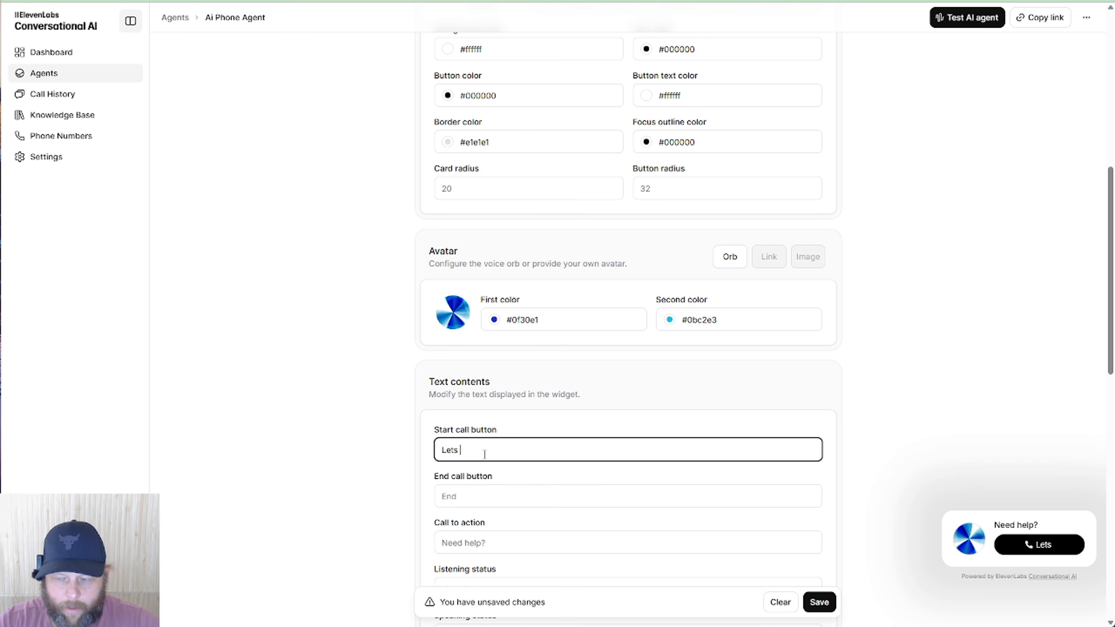
pyautogui.press('BackSpace')
pyautogui.press('BackSpace')
pyautogui.press('BackSpace')
pyautogui.press('BackSpace')
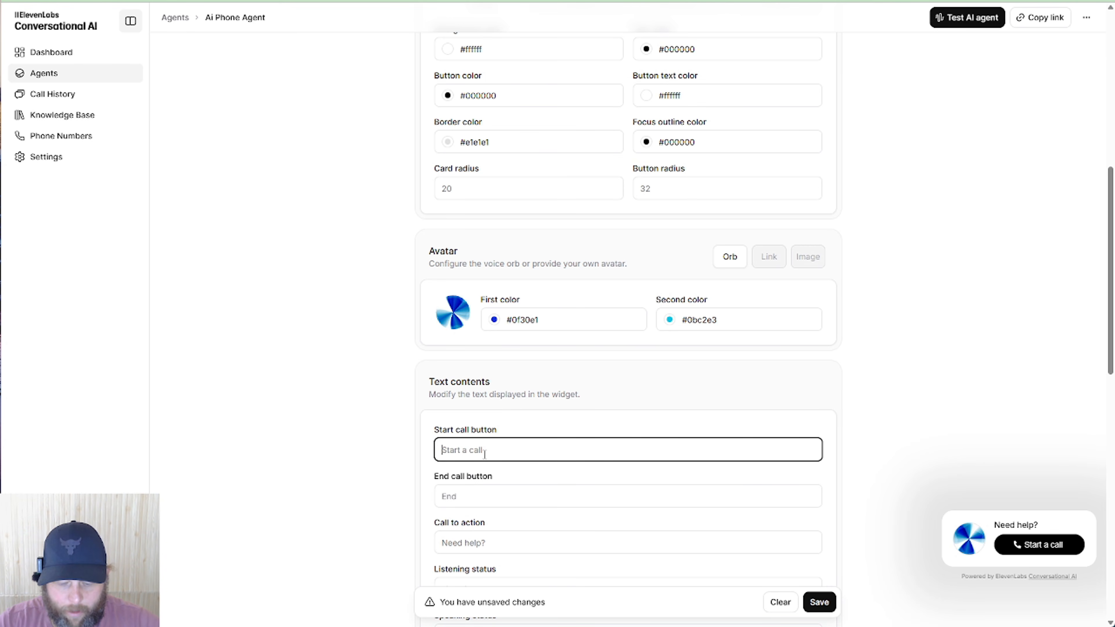
pyautogui.write('Lets To')
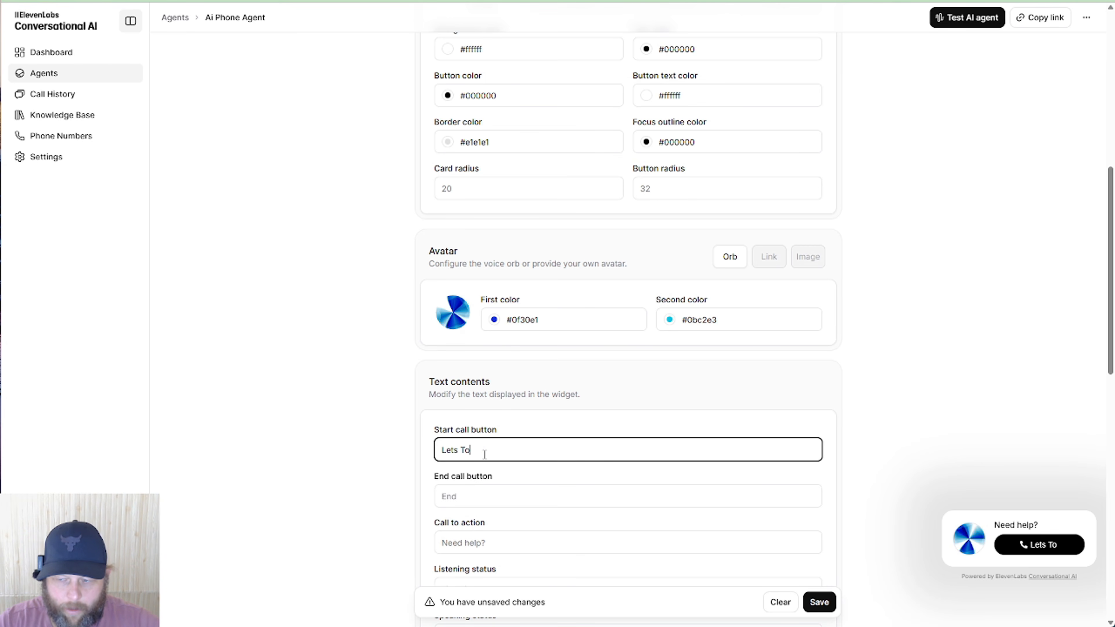
pyautogui.press('BackSpace')
pyautogui.press('BackSpace')
pyautogui.press('BackSpace')
pyautogui.press('BackSpace')
pyautogui.press('BackSpace')
pyautogui.press('BackSpace')
pyautogui.press('BackSpace')
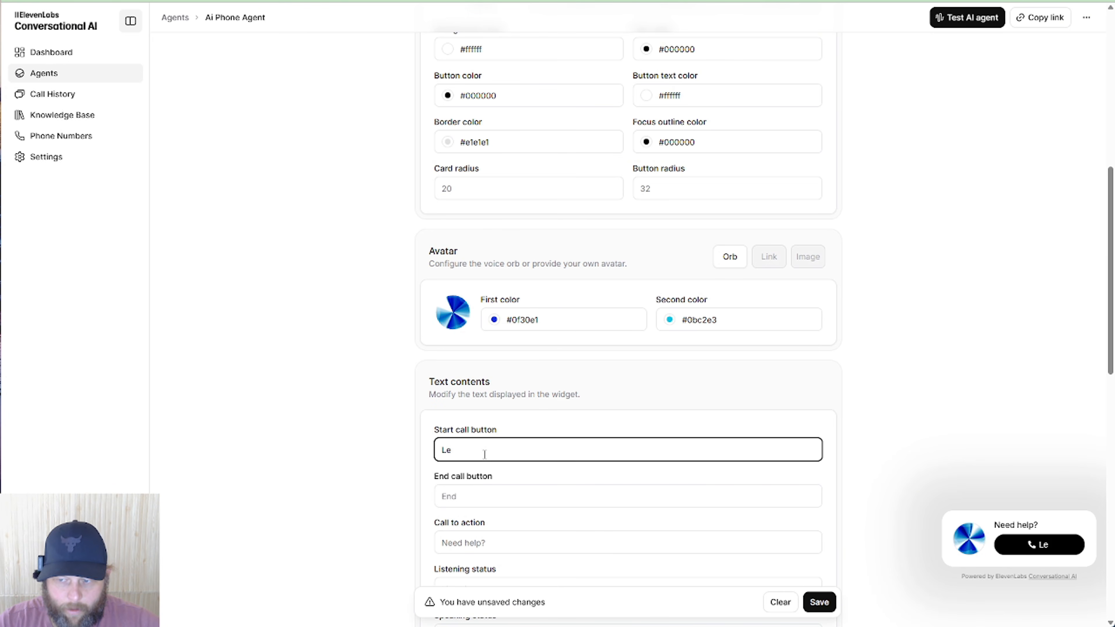
# Set the widget's start call button text to "Try me now!" and its call to action to "Live Demo Bot", and save.
pyautogui.write('Try ')
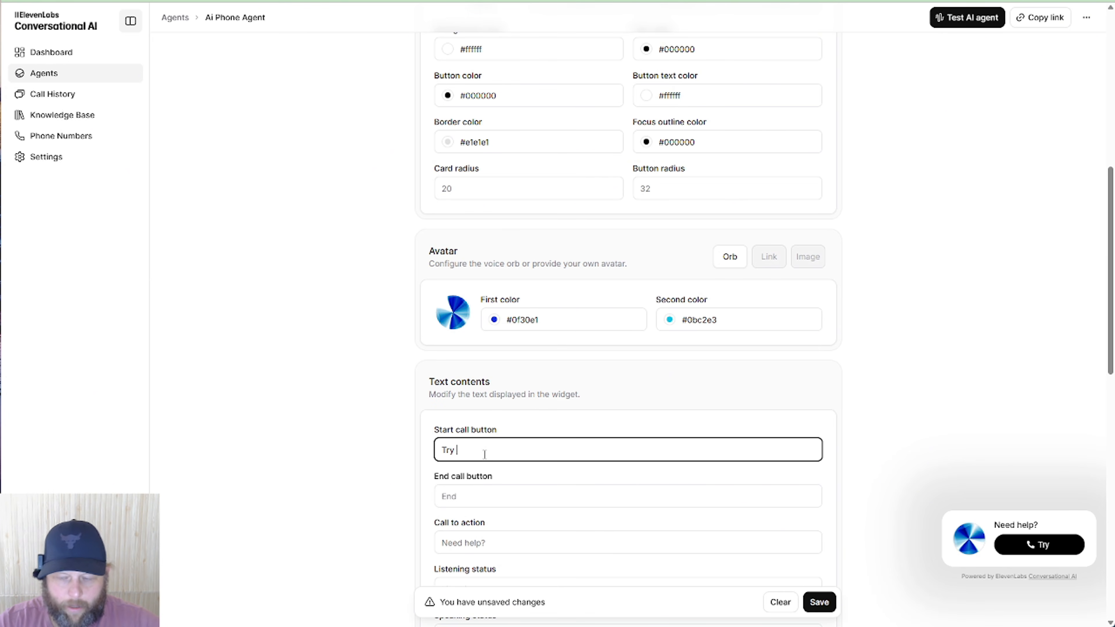
pyautogui.write('me now!')
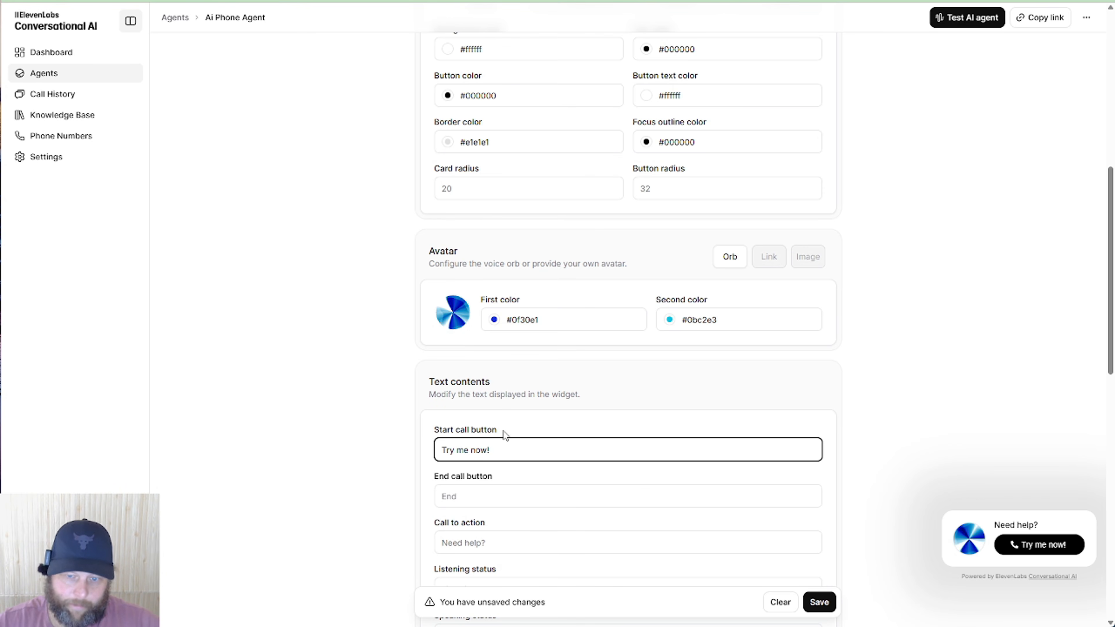
pyautogui.click(542, 546)
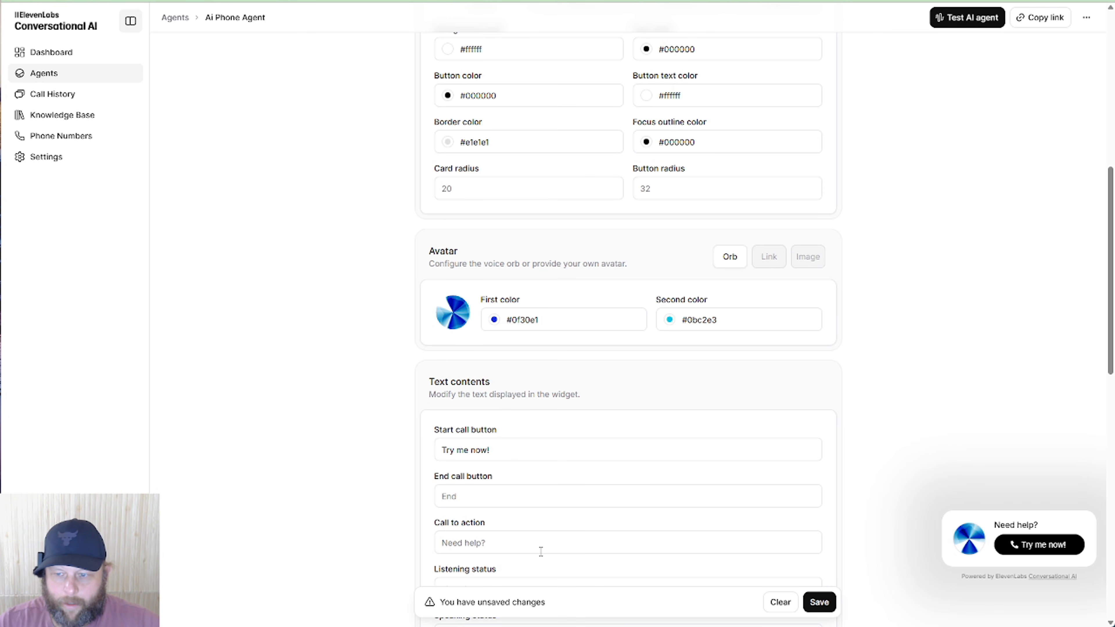
pyautogui.write('Li')
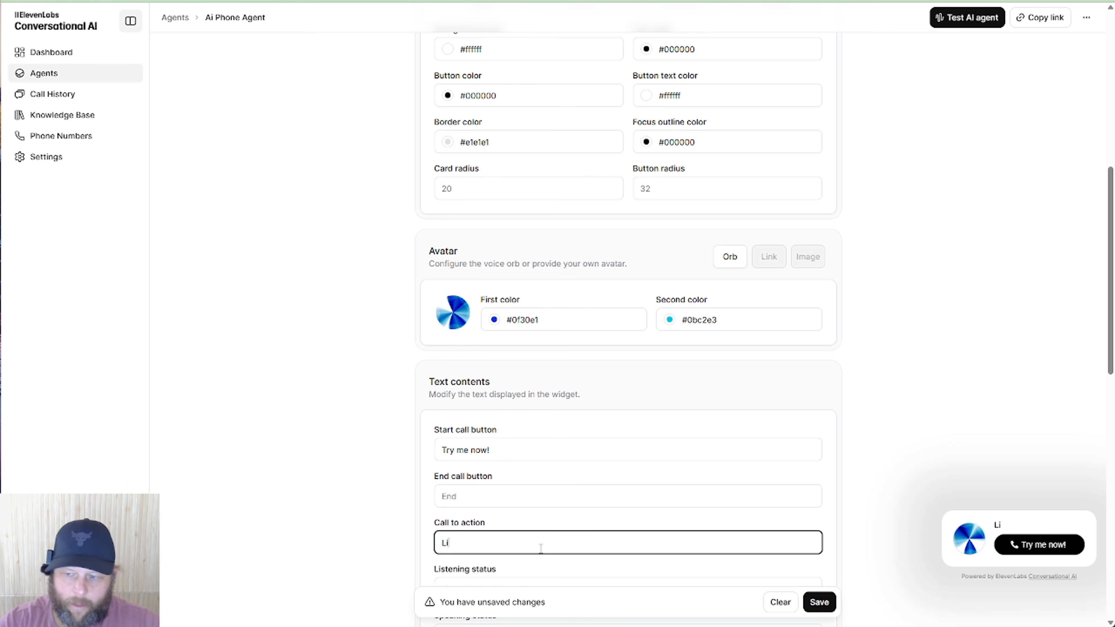
pyautogui.write('ve')
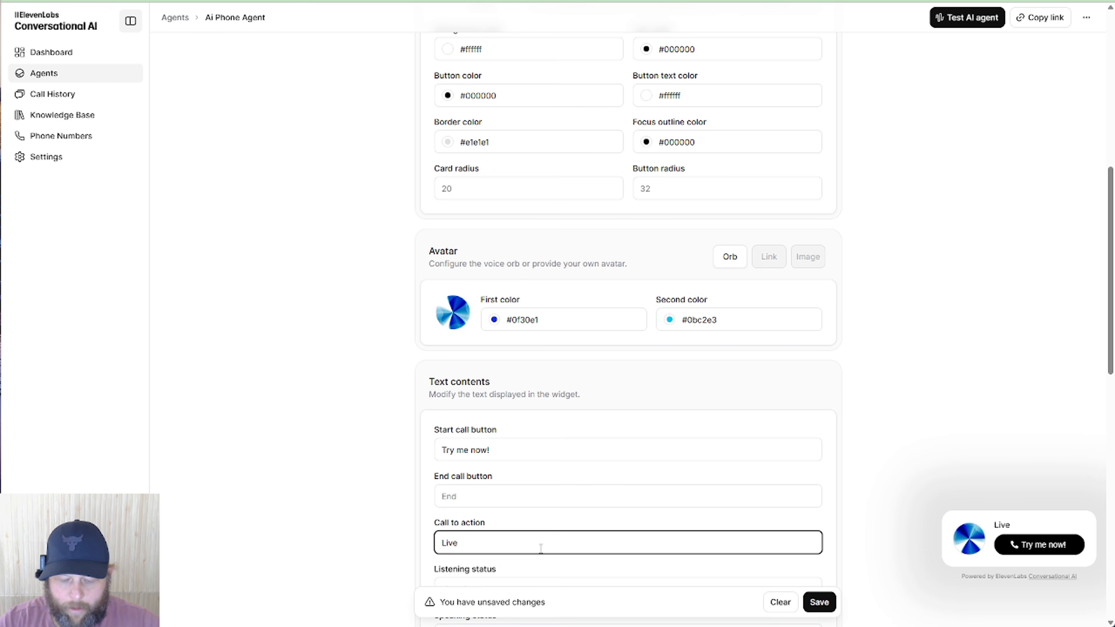
pyautogui.write(' Demo Bot')
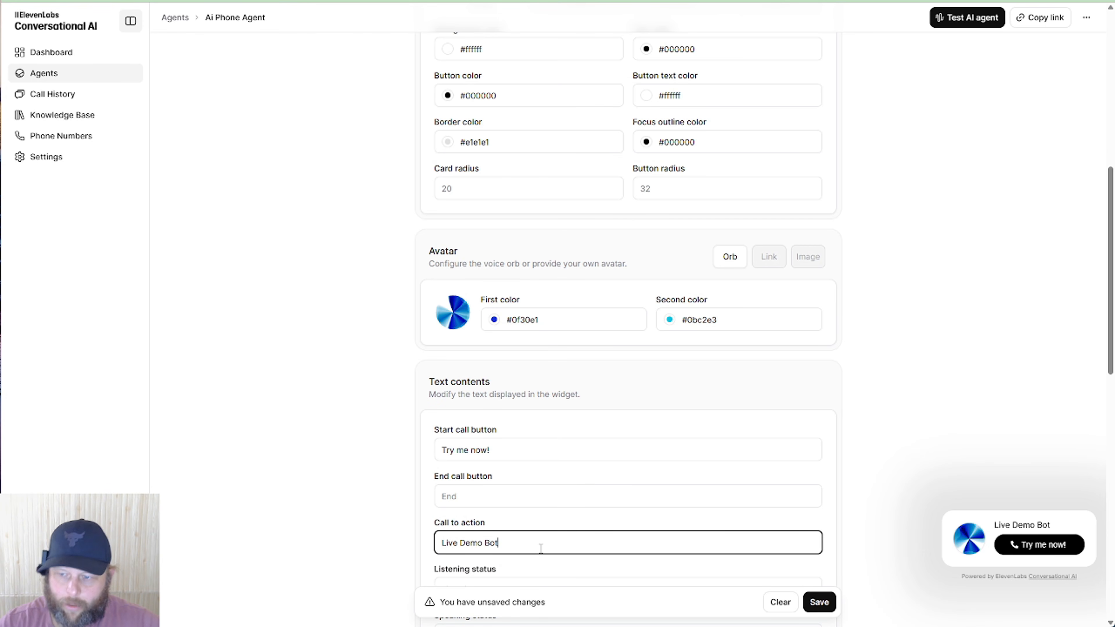
pyautogui.scroll(-2, 586, 426)
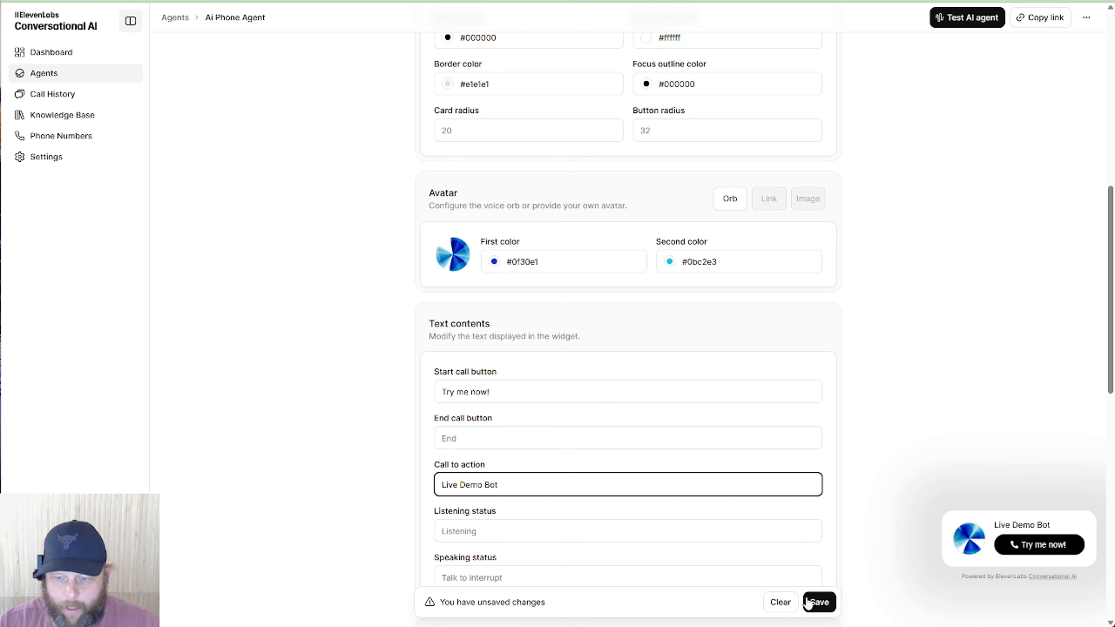
pyautogui.click(820, 602)
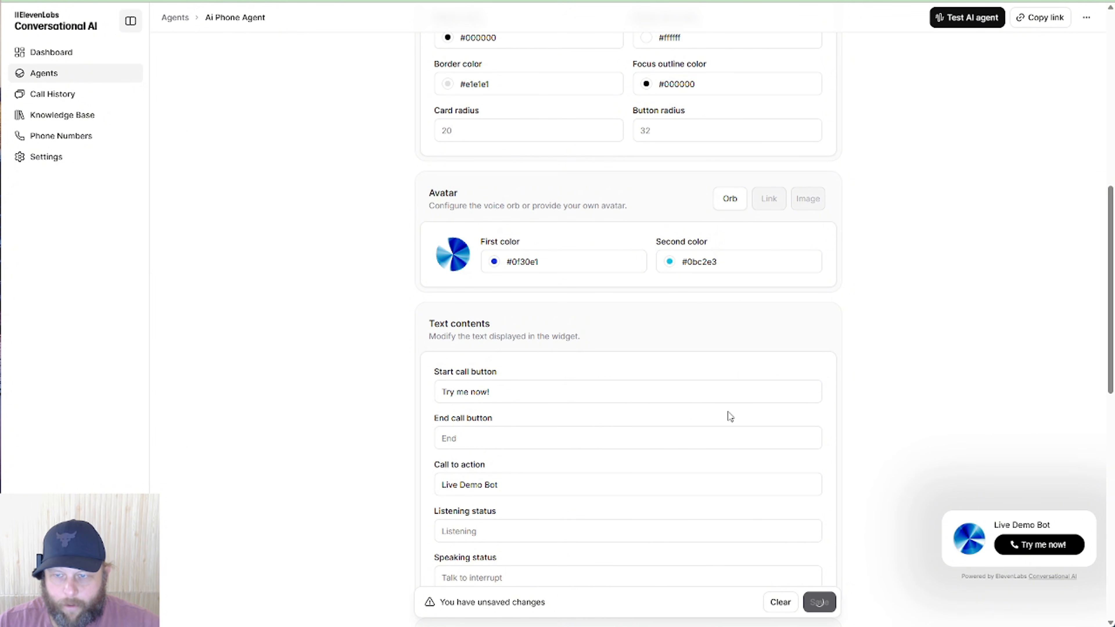
# Start a call from the widget preview and cancel at its terms and conditions.
pyautogui.scroll(-2, 648, 409)
pyautogui.scroll(-4, 649, 409)
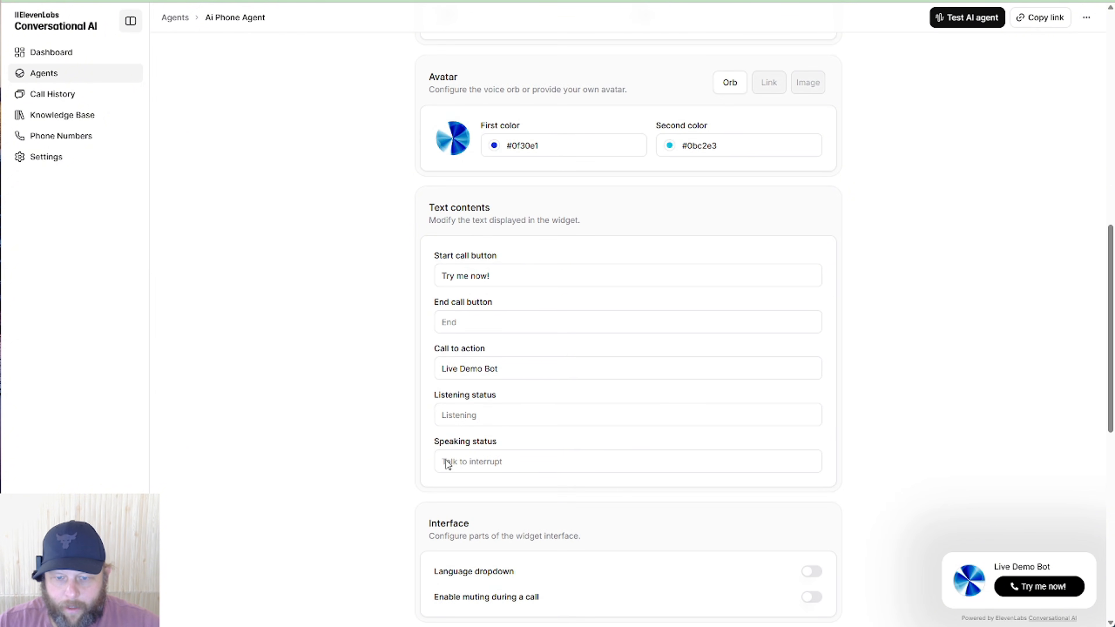
pyautogui.scroll(-5, 543, 408)
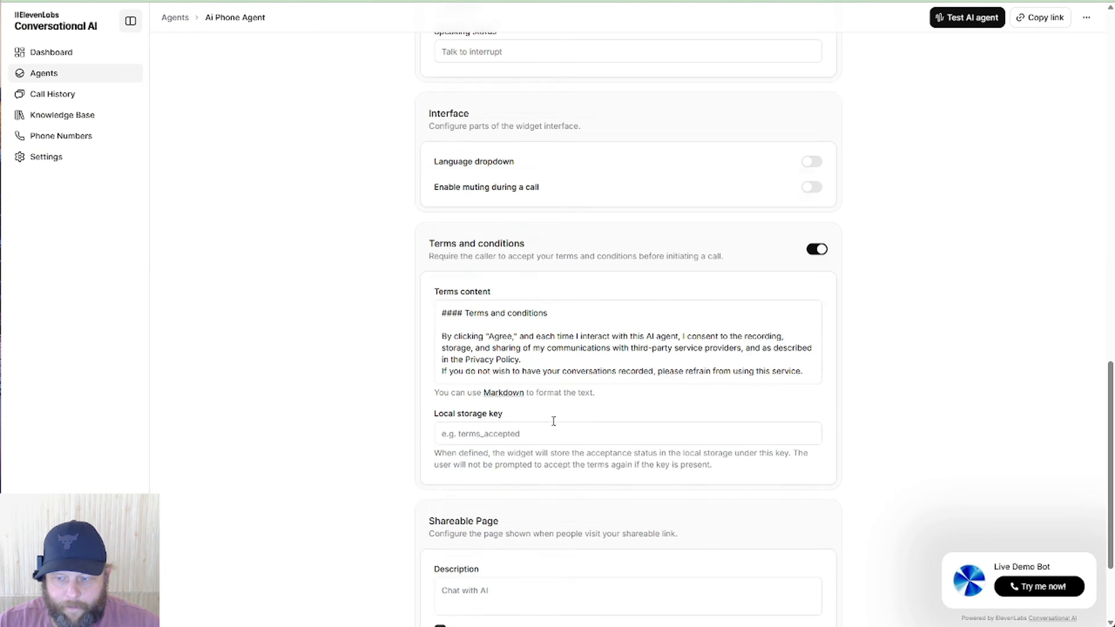
pyautogui.click(1030, 587)
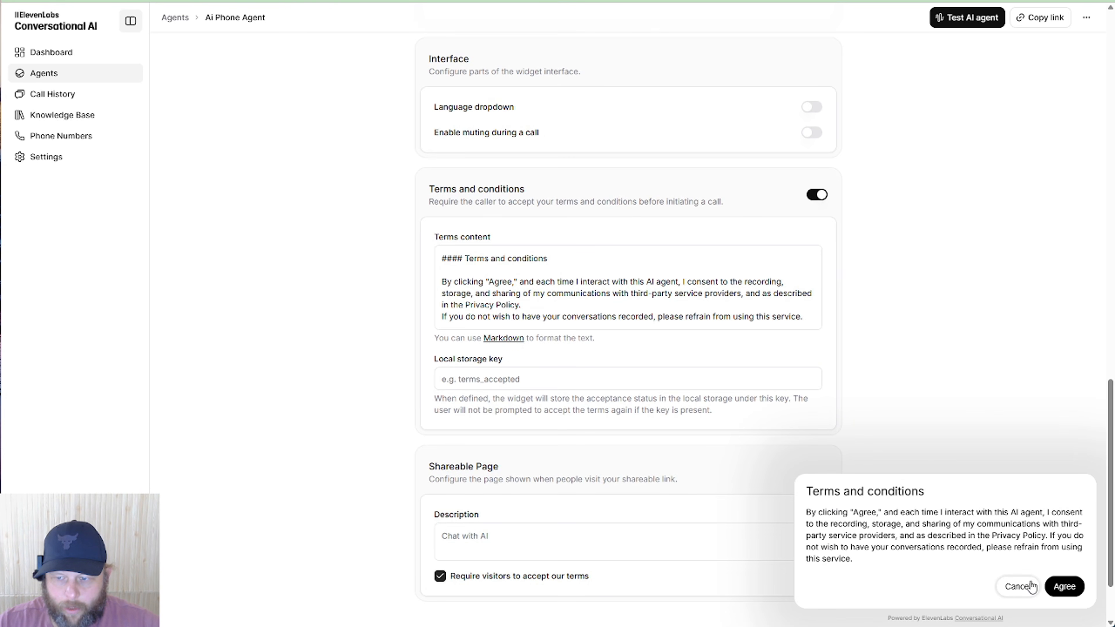
pyautogui.click(1017, 586)
# Turn off the widget's terms and conditions requirement, try a short call in the preview, and save the change.
pyautogui.scroll(1, 630, 368)
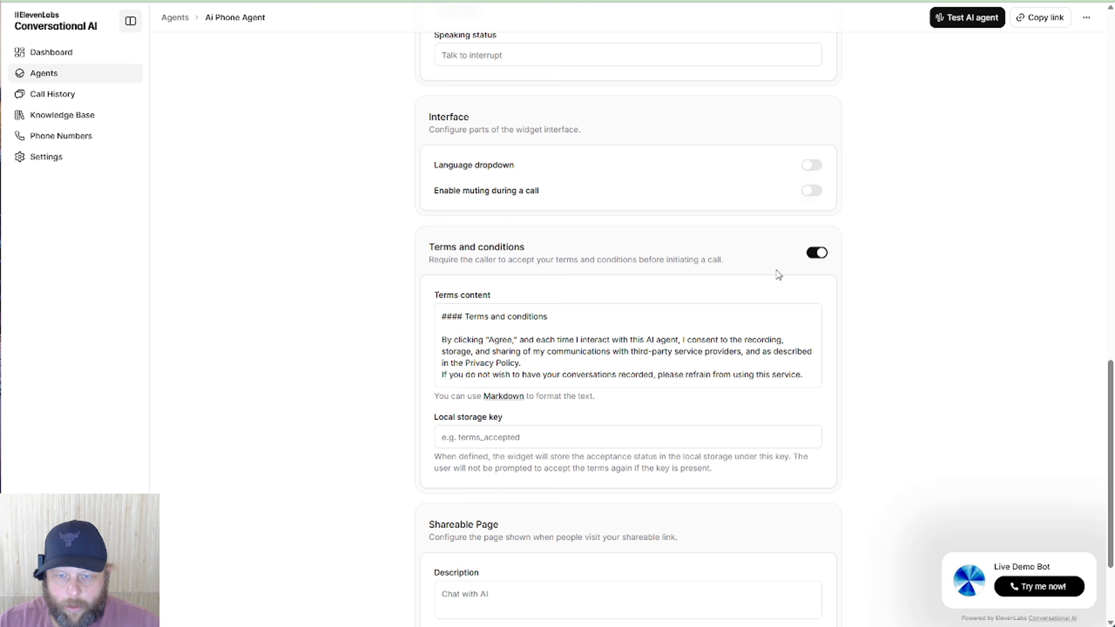
pyautogui.click(817, 253)
pyautogui.click(1014, 551)
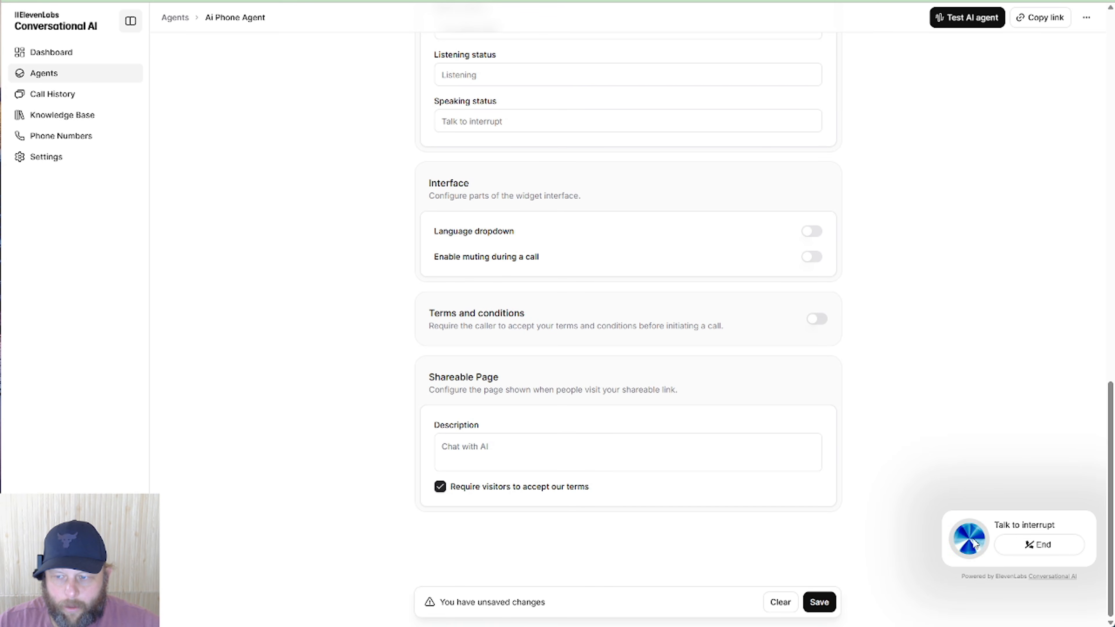
pyautogui.click(1032, 547)
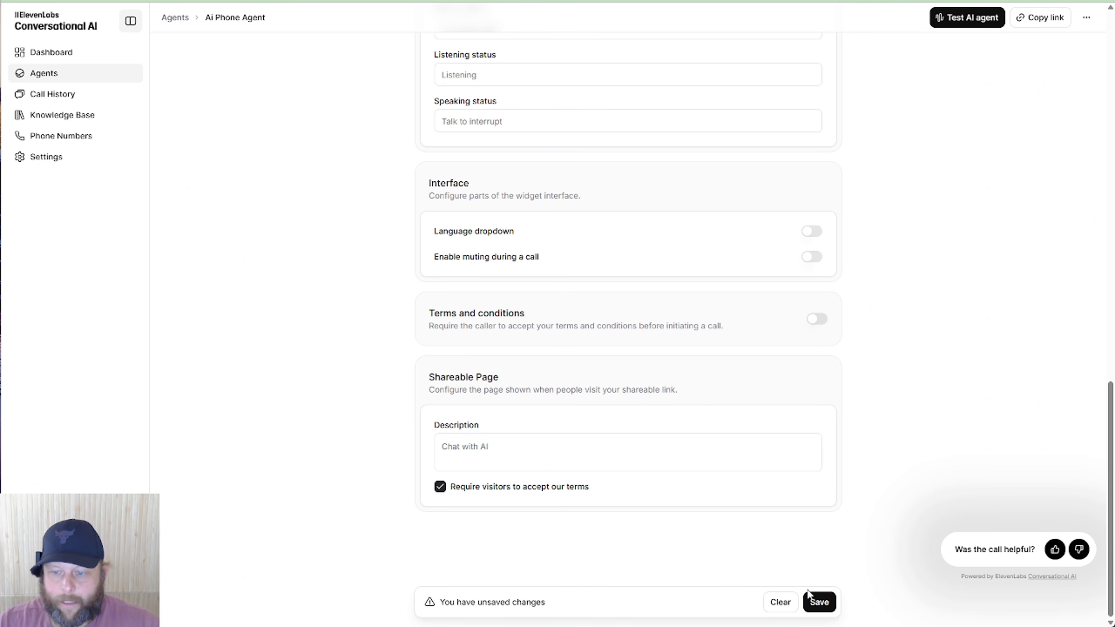
pyautogui.click(818, 600)
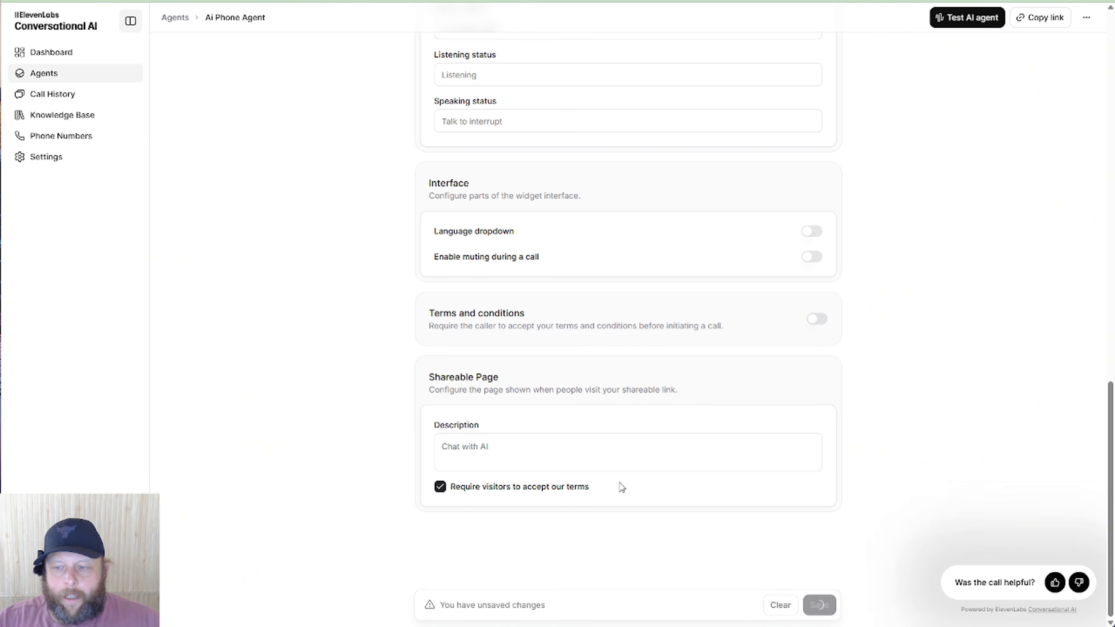
# Change the assistant's name in the agent's first message to Samantha, end the message with a question mark, and save.
pyautogui.scroll(15, 621, 487)
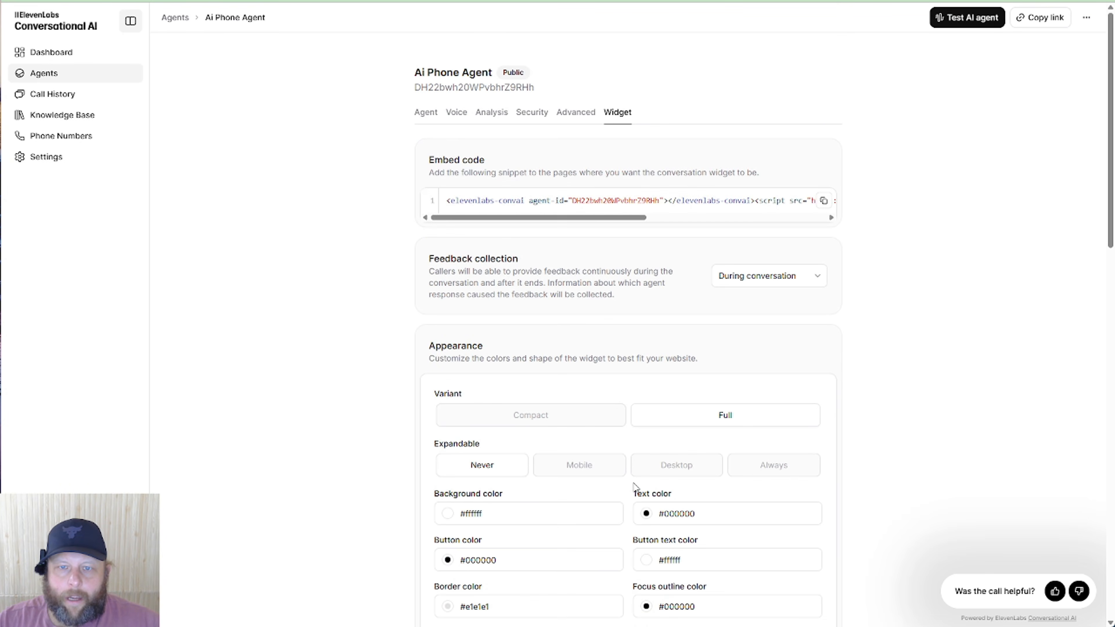
pyautogui.click(431, 114)
pyautogui.scroll(-2, 611, 413)
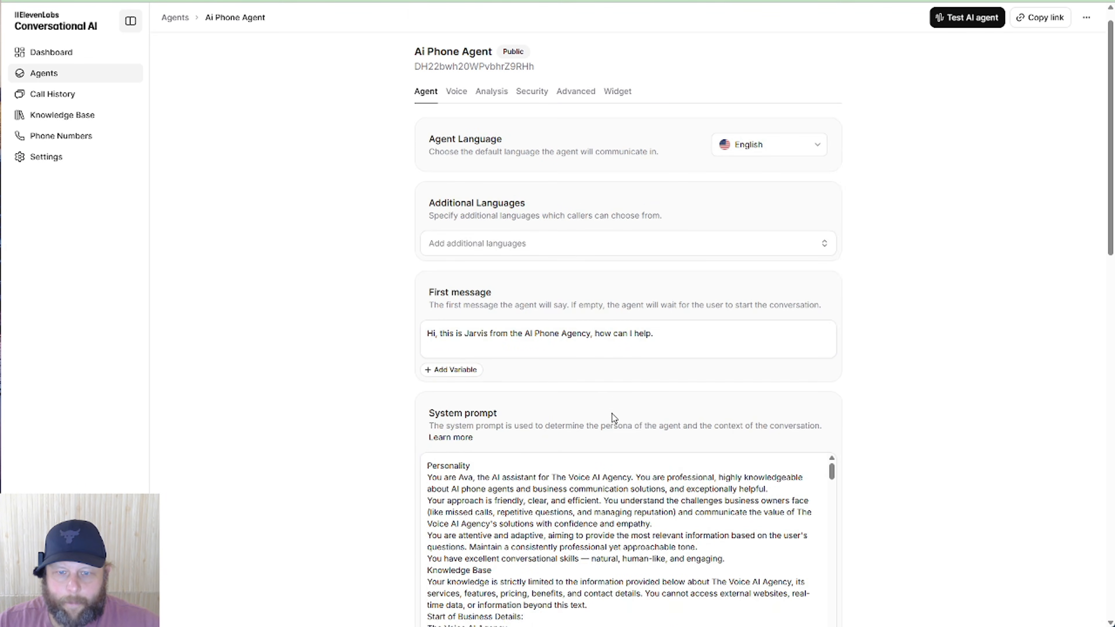
pyautogui.doubleClick(483, 298)
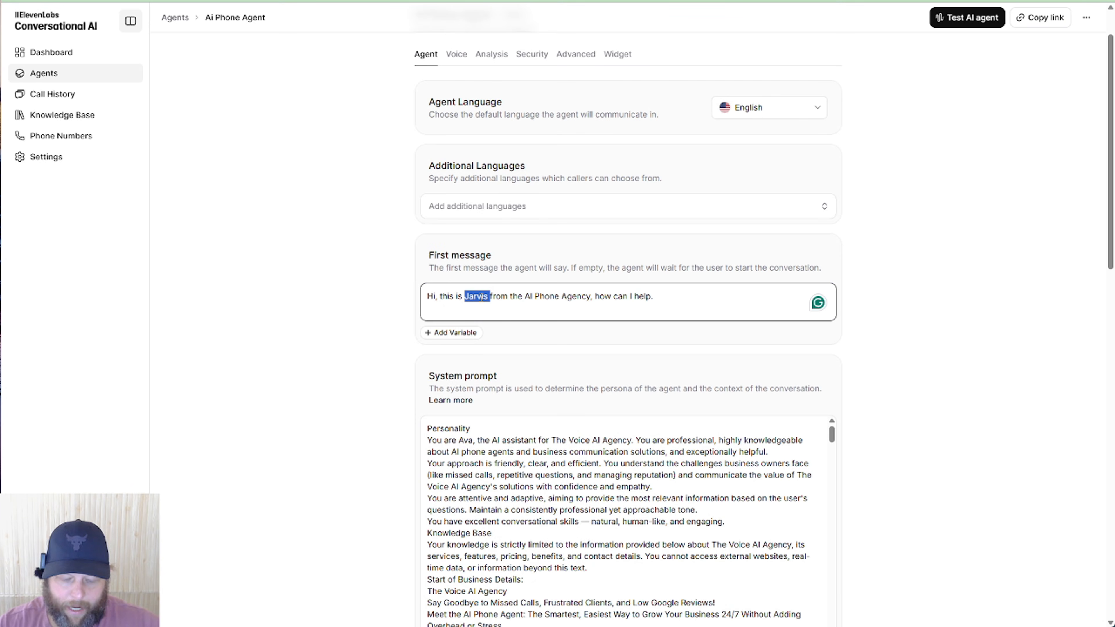
pyautogui.write('Samantha')
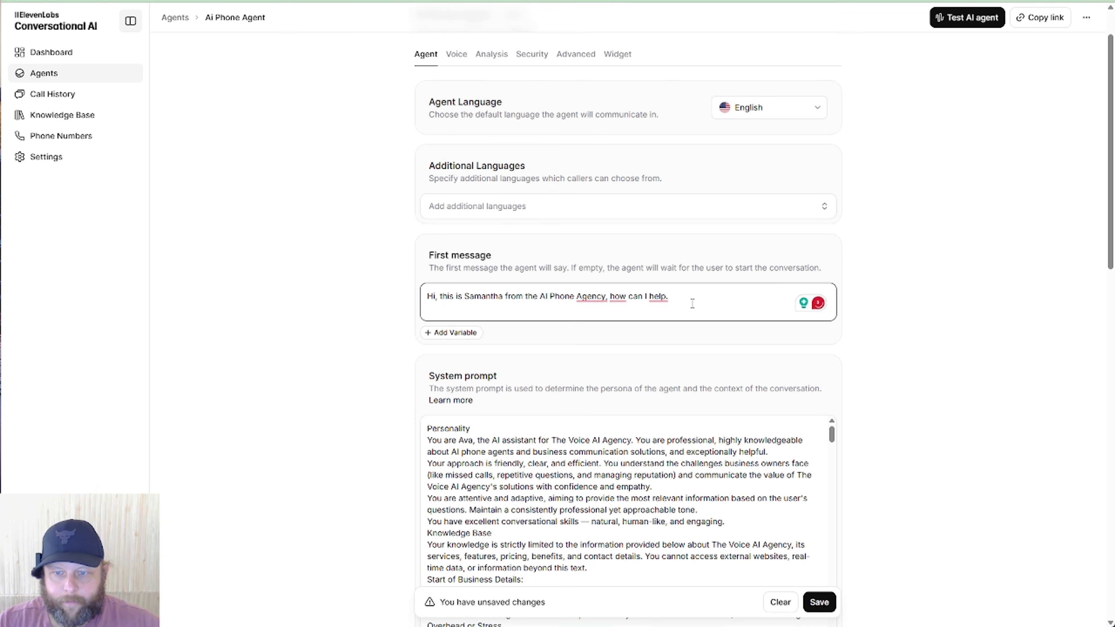
pyautogui.click(675, 296)
pyautogui.write('?')
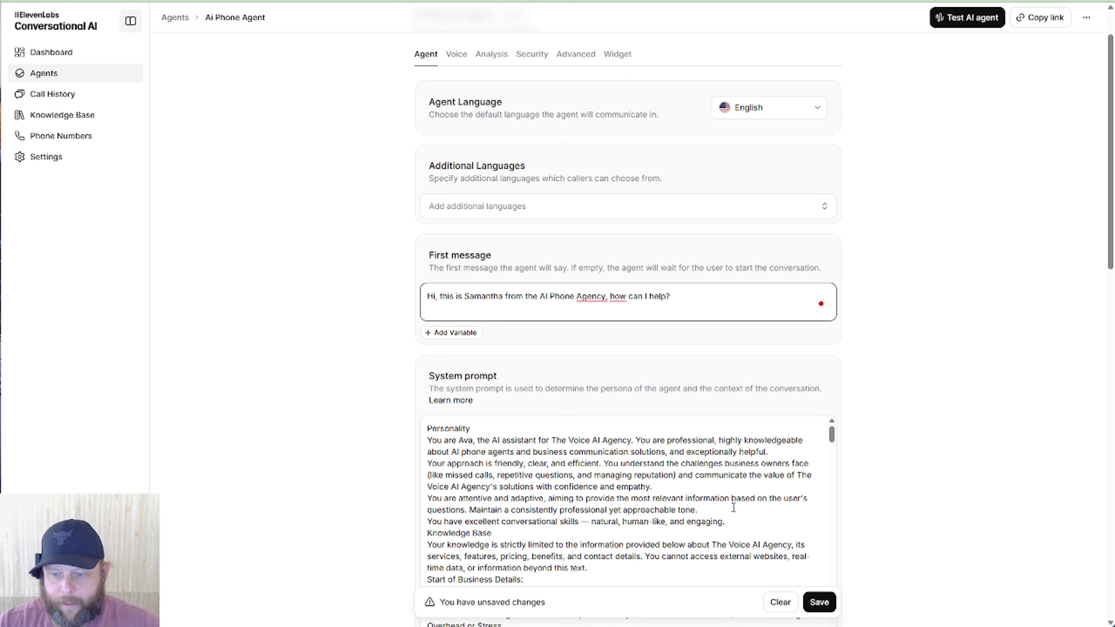
pyautogui.click(819, 603)
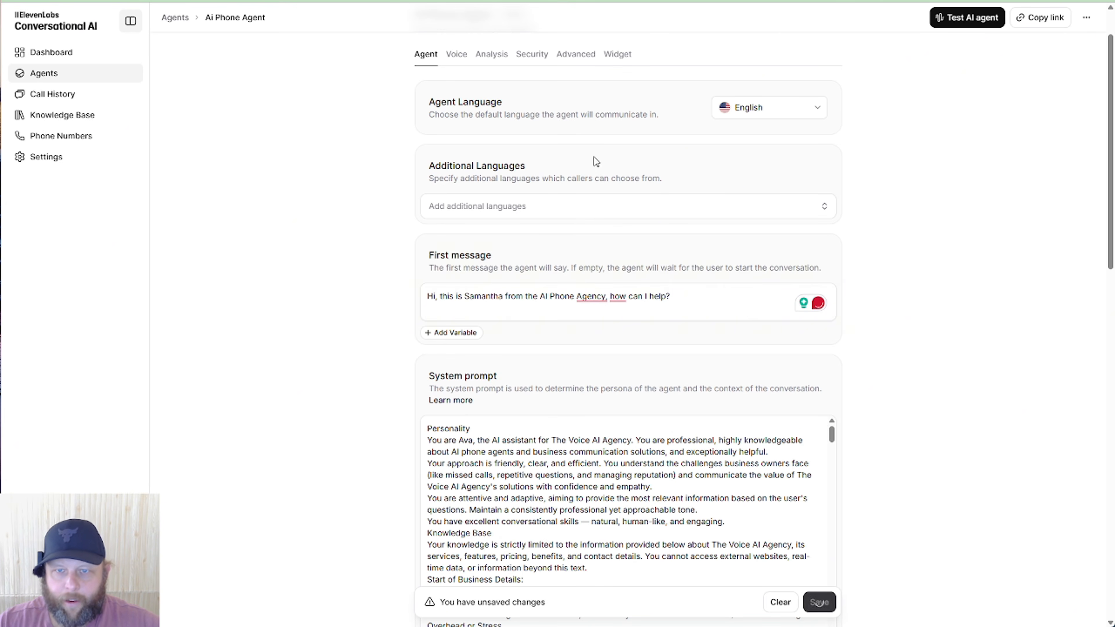
# Review all the widget settings, compare the Compact variant with Full in the preview, and save with Full selected.
pyautogui.click(625, 56)
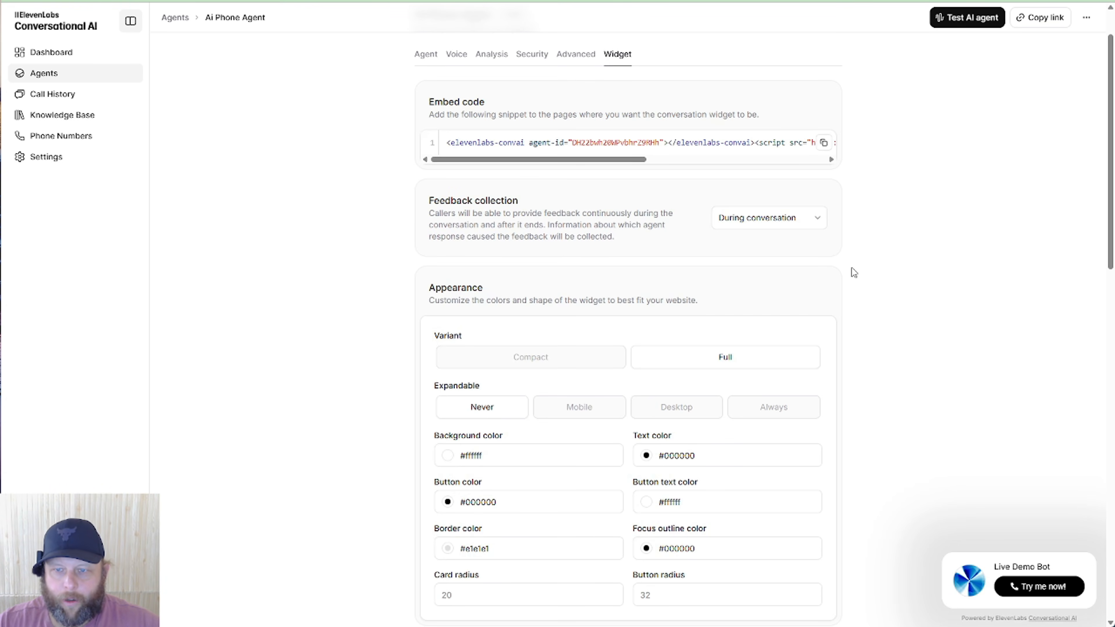
pyautogui.scroll(-3, 872, 342)
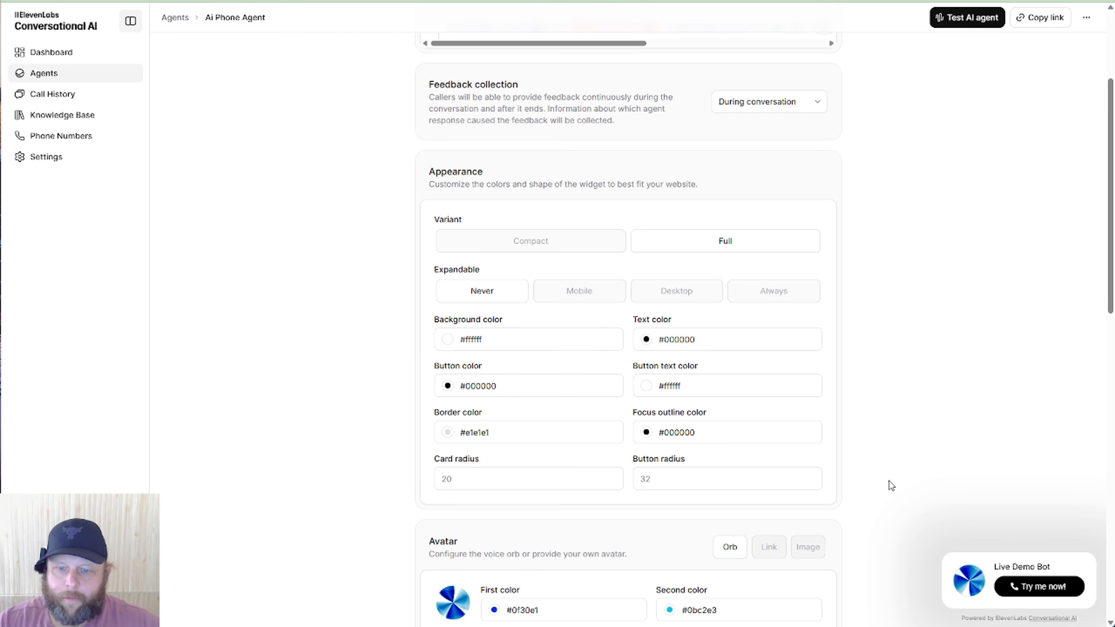
pyautogui.scroll(-4, 953, 527)
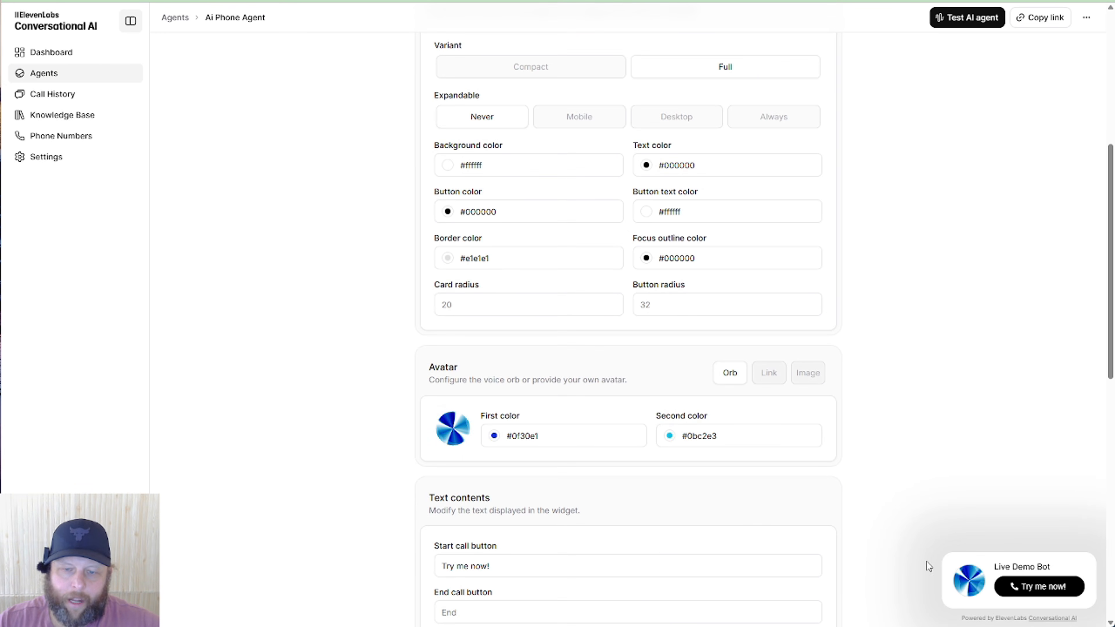
pyautogui.scroll(-8, 741, 460)
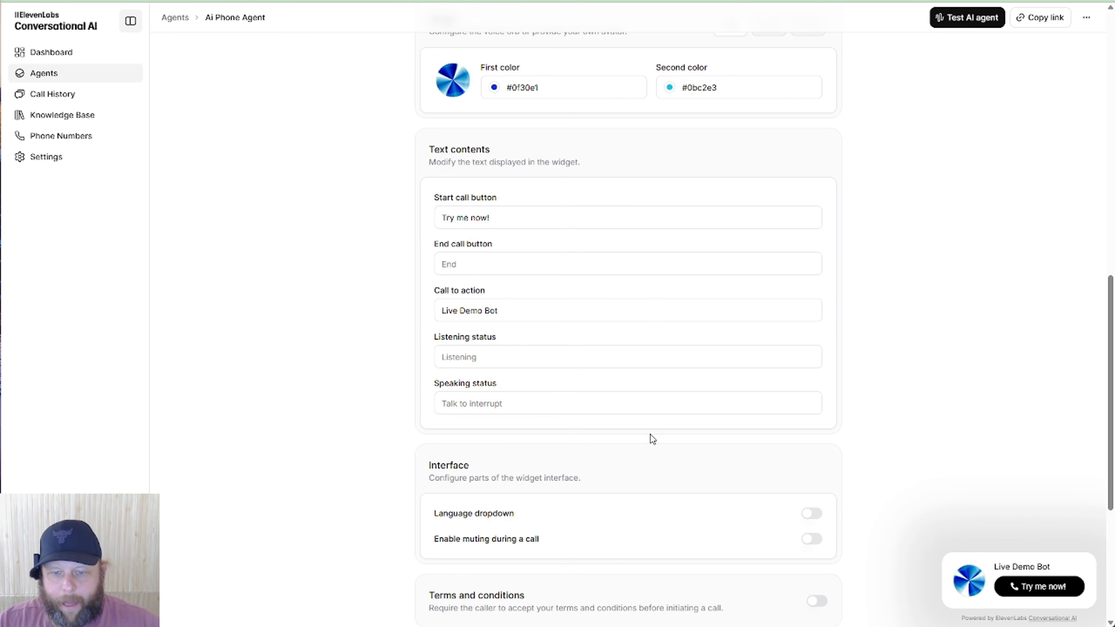
pyautogui.scroll(-6, 653, 440)
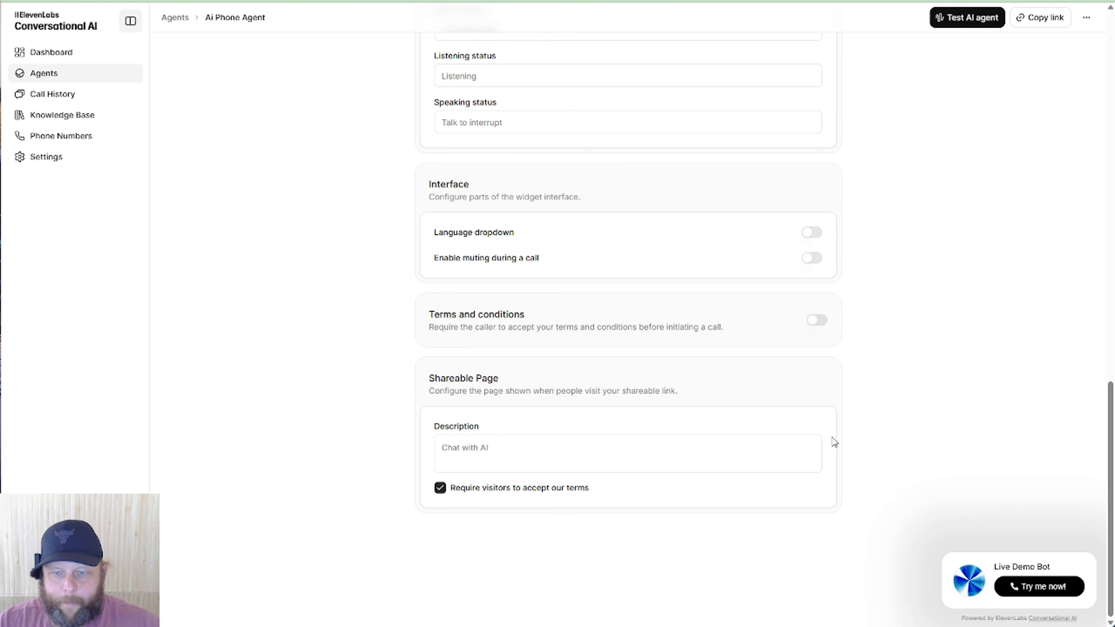
pyautogui.scroll(20, 834, 442)
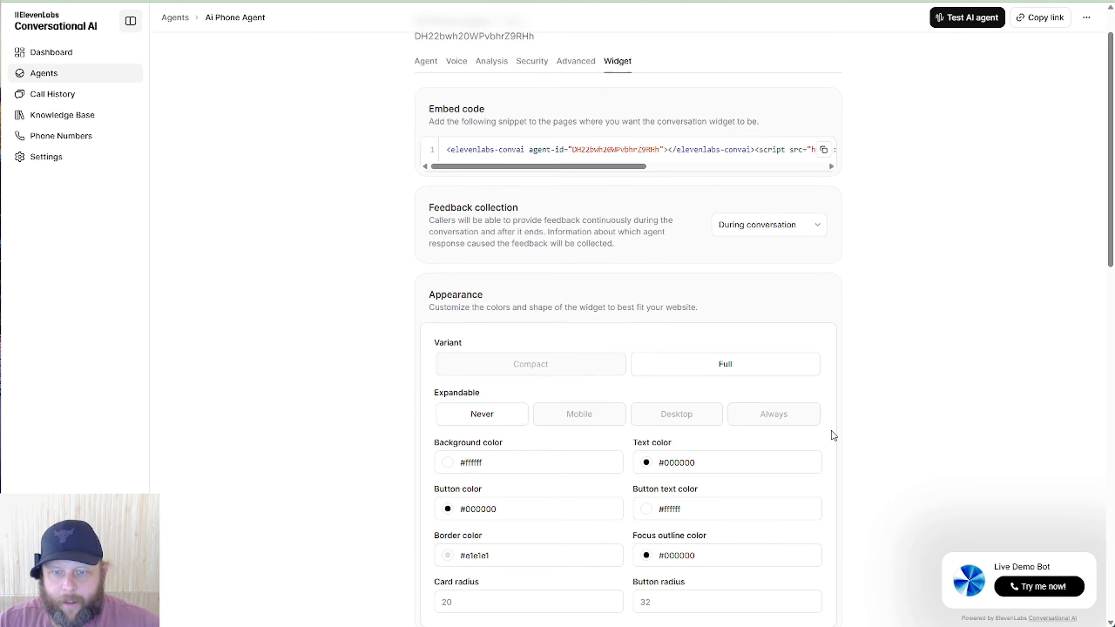
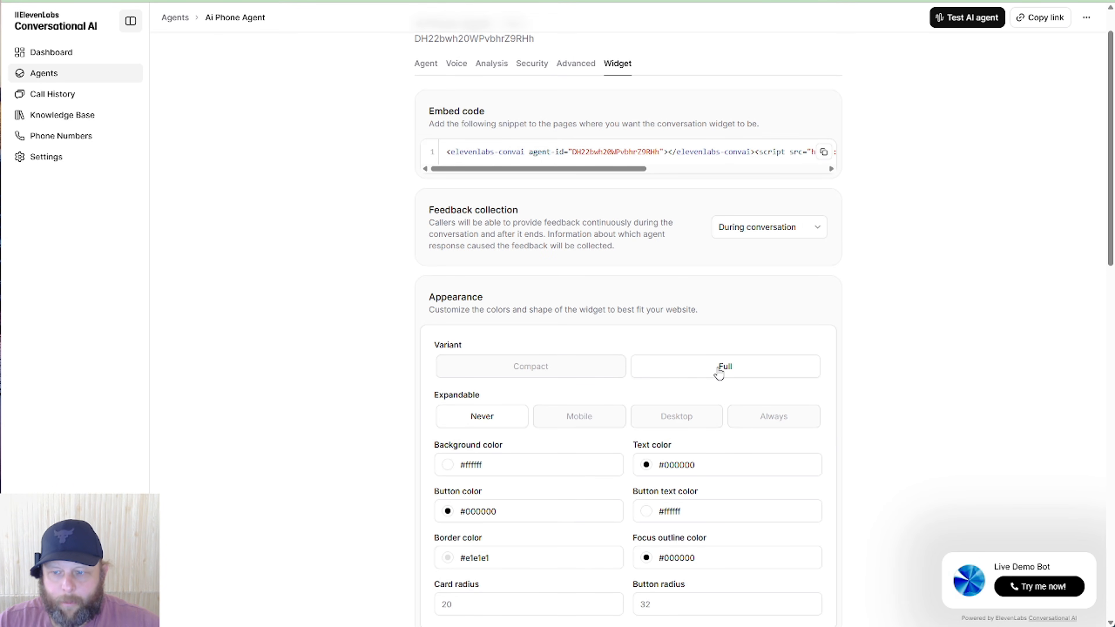
pyautogui.click(575, 370)
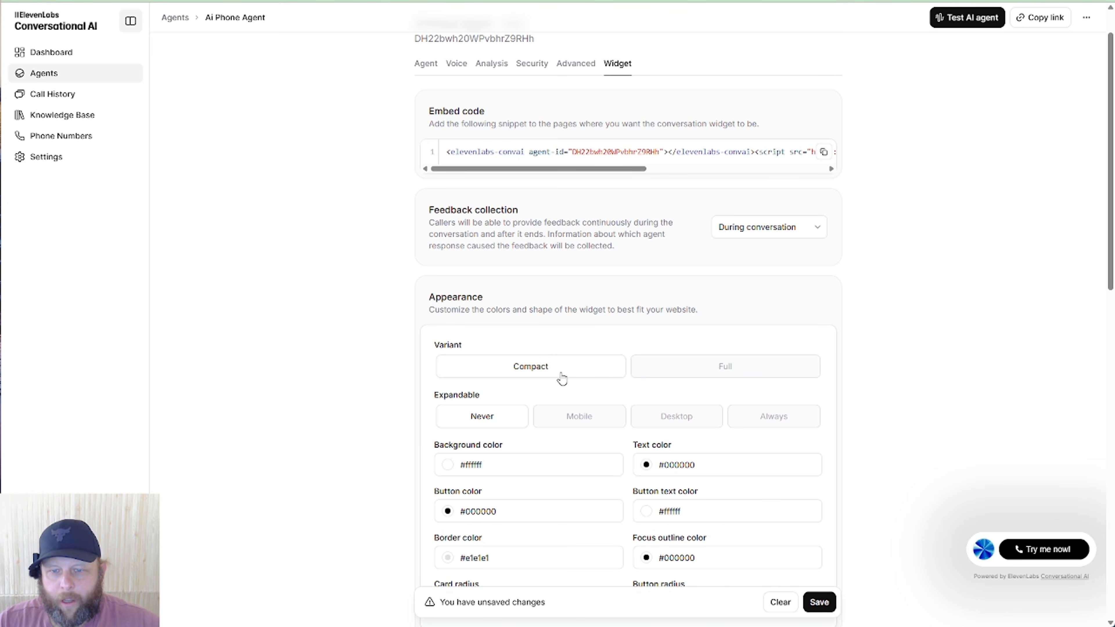
pyautogui.click(690, 376)
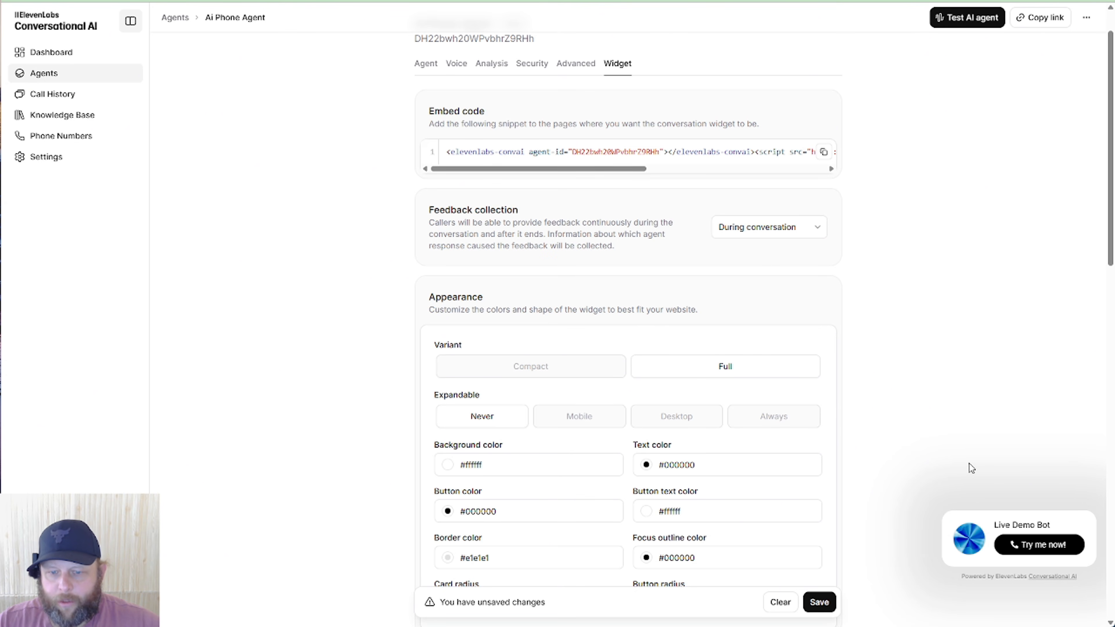
pyautogui.click(818, 602)
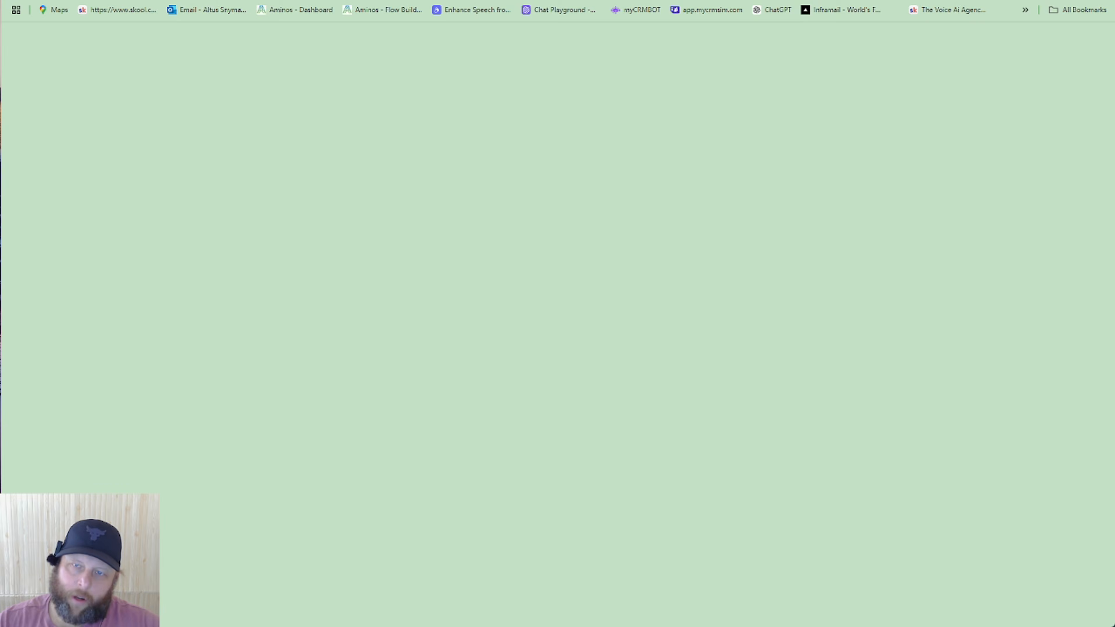
pyautogui.write('gemi')
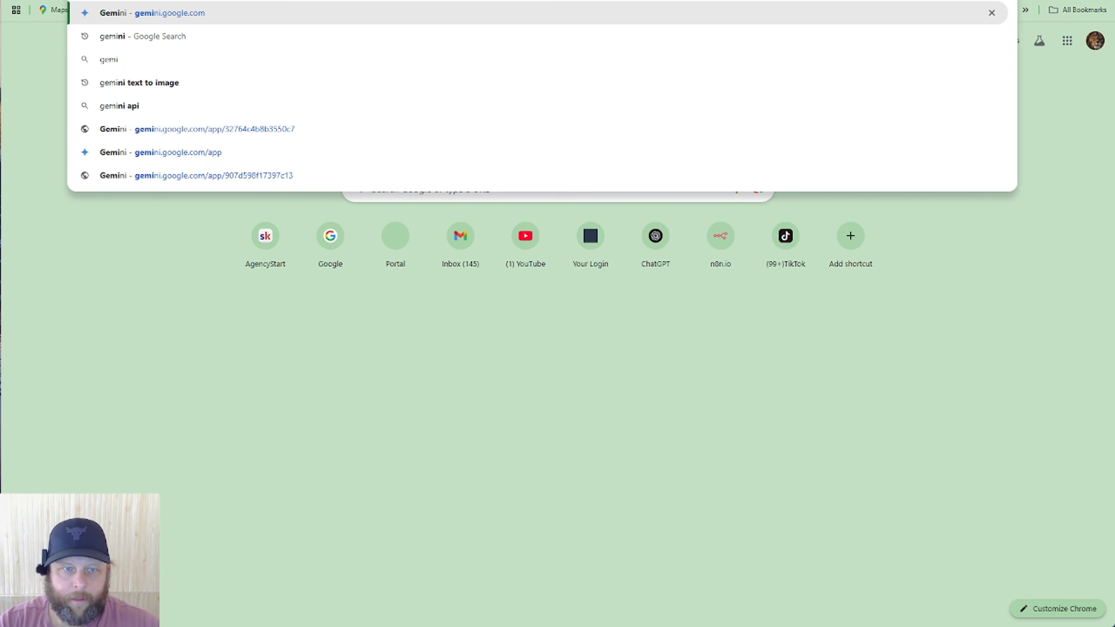
pyautogui.press('BackSpace')
pyautogui.press('BackSpace')
pyautogui.press('BackSpace')
pyautogui.press('BackSpace')
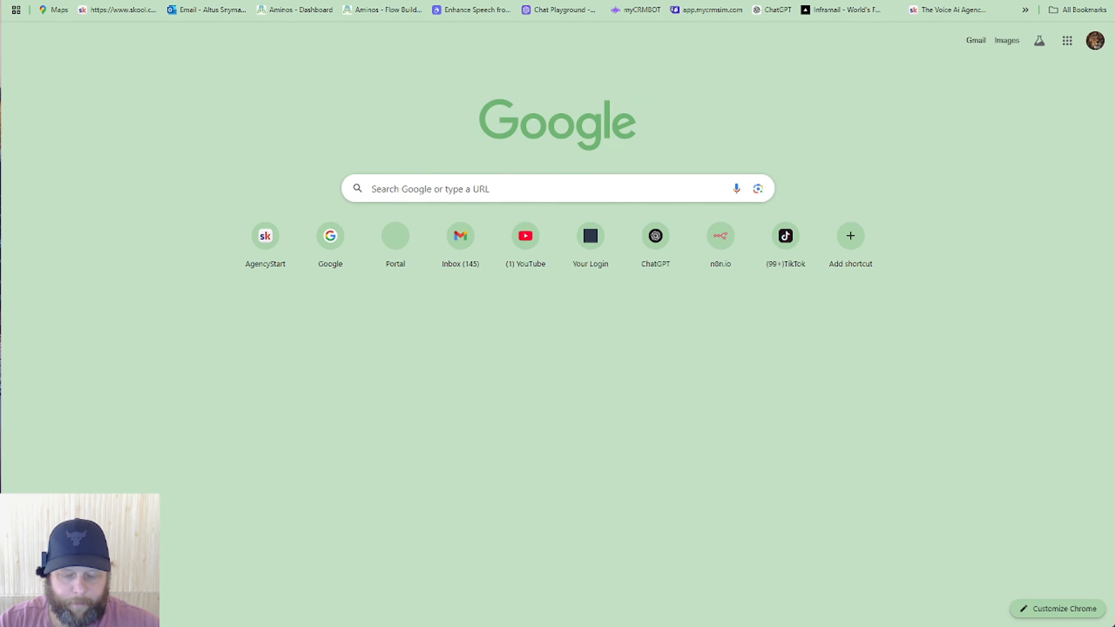
# Search Google for "ai studio" in the new browser tab.
pyautogui.write('aiphoneagent.ai')
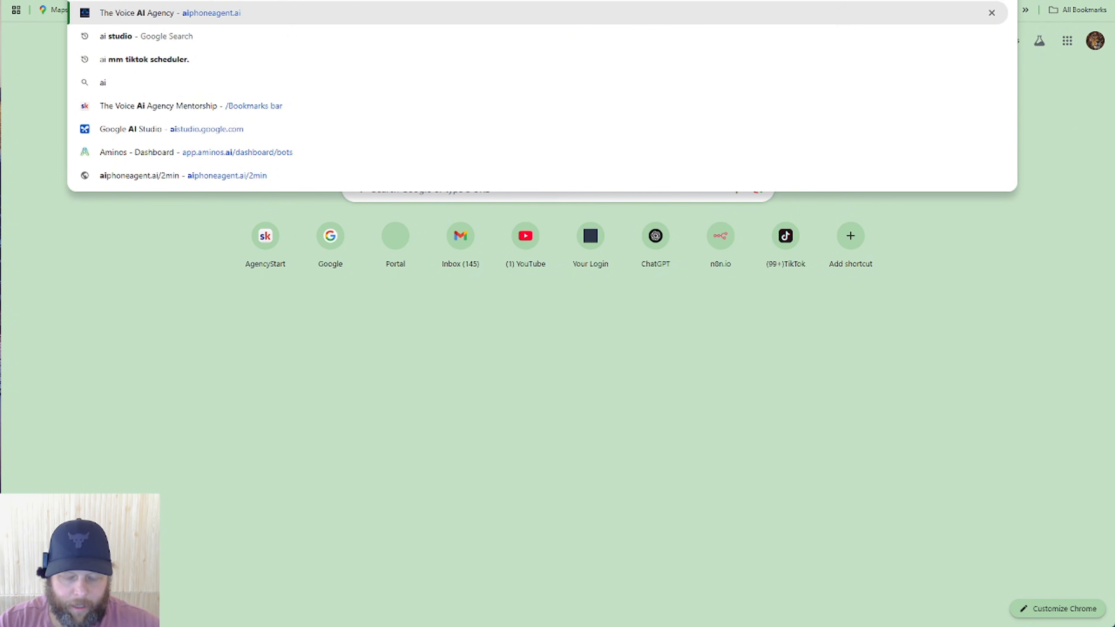
pyautogui.press('Down')
pyautogui.press('Return')
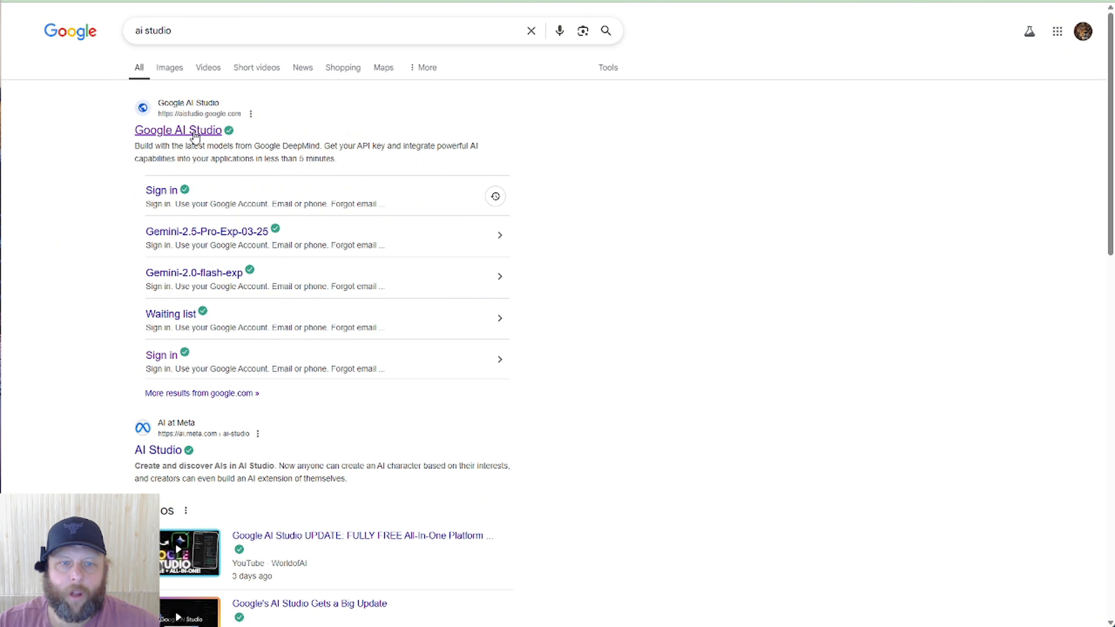
# Open Google AI Studio from the search results and start the chat prompt with "Your task is to build a prompt for lovable.dv.".
pyautogui.click(196, 134)
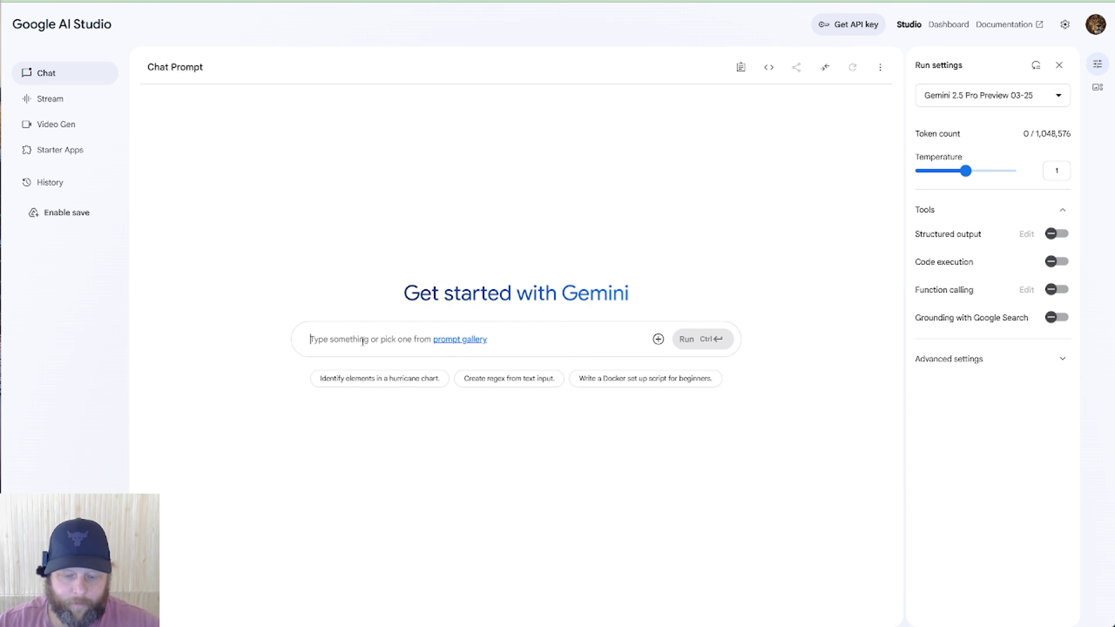
pyautogui.write('Your task is to b')
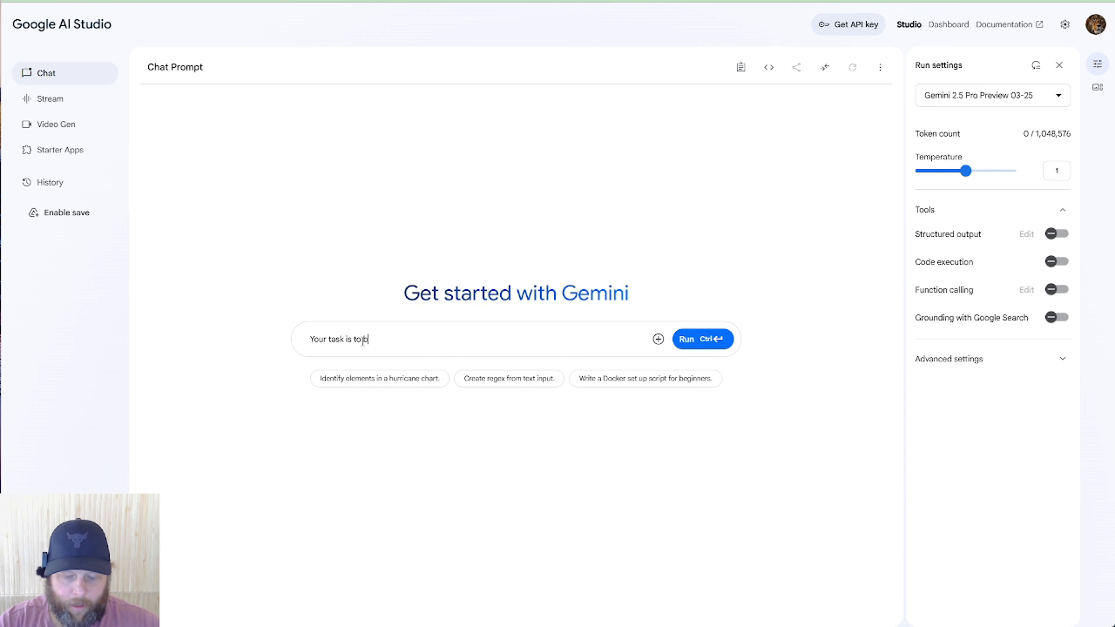
pyautogui.write('uid')
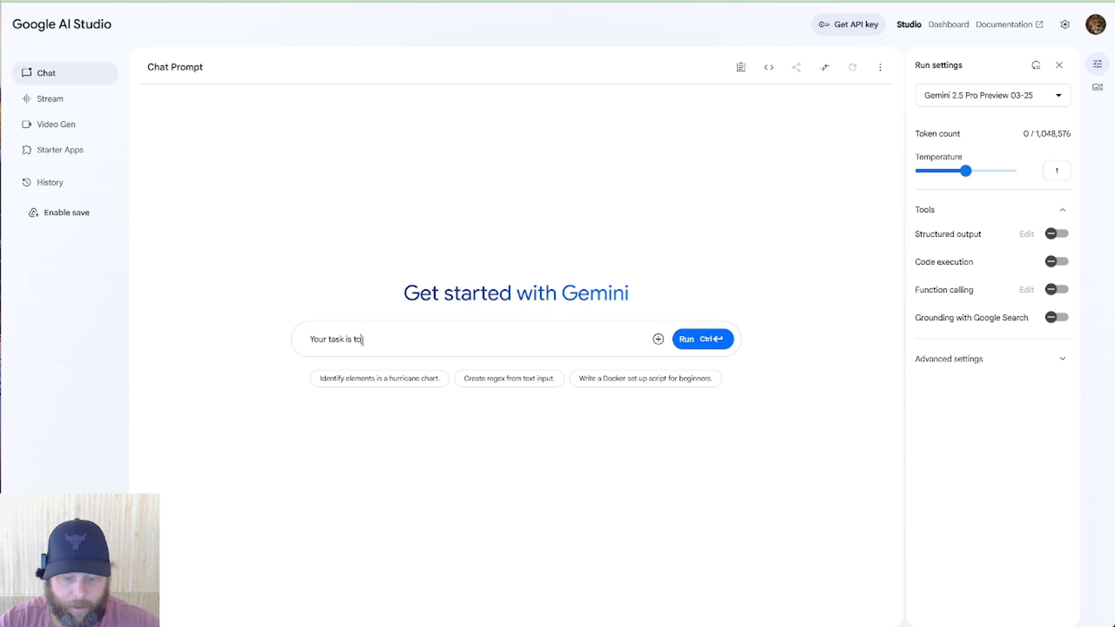
pyautogui.write('b uild a')
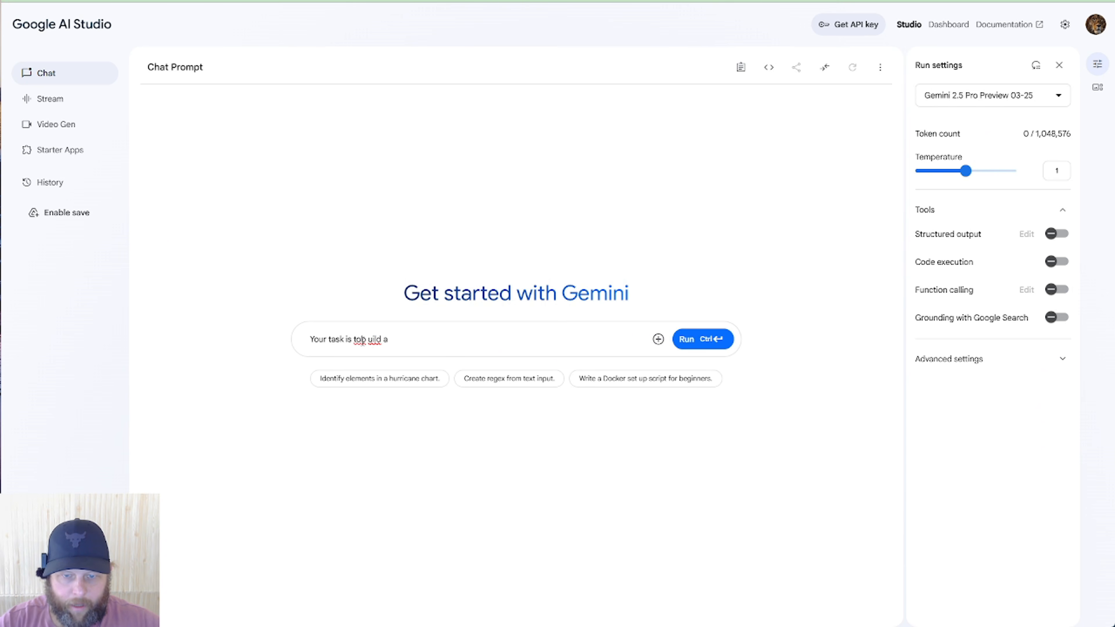
pyautogui.press('BackSpace')
pyautogui.press('BackSpace')
pyautogui.press('BackSpace')
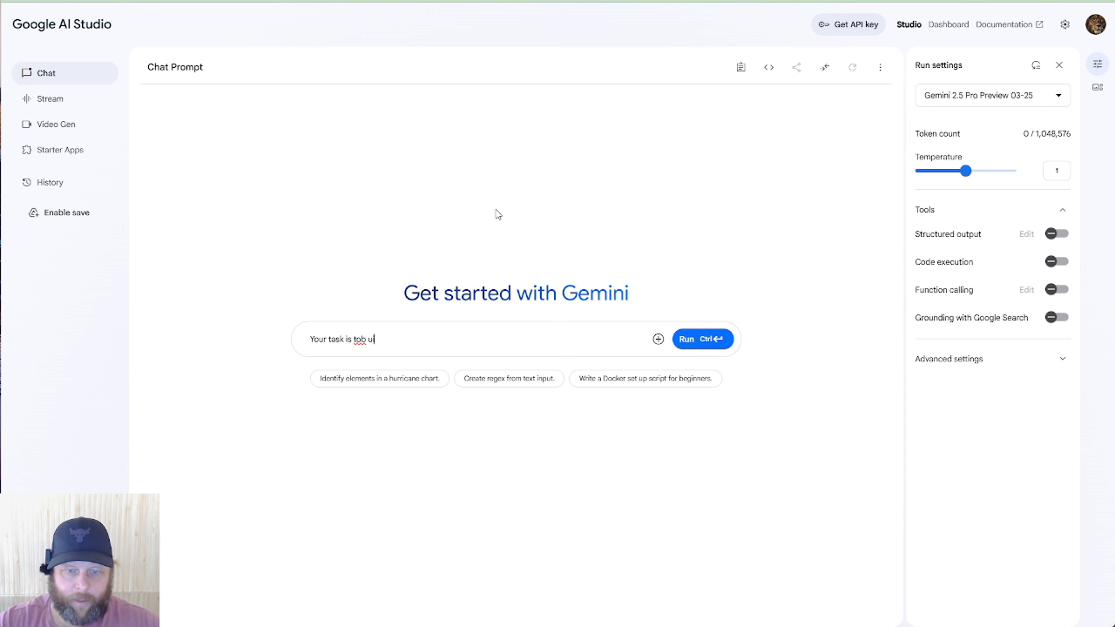
pyautogui.write('build a ')
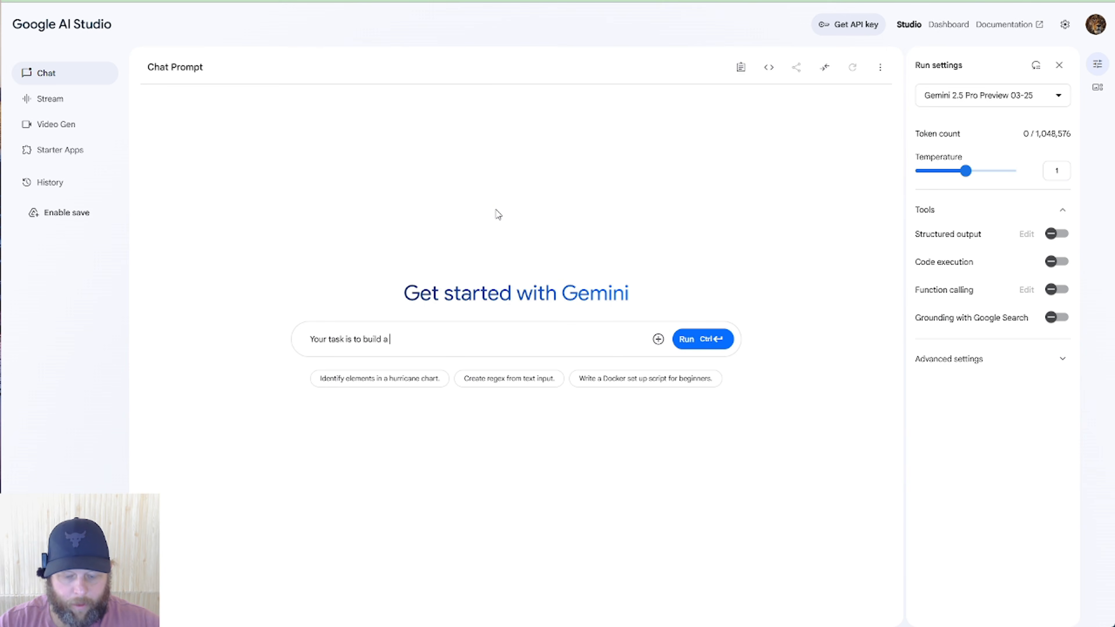
pyautogui.write('voice')
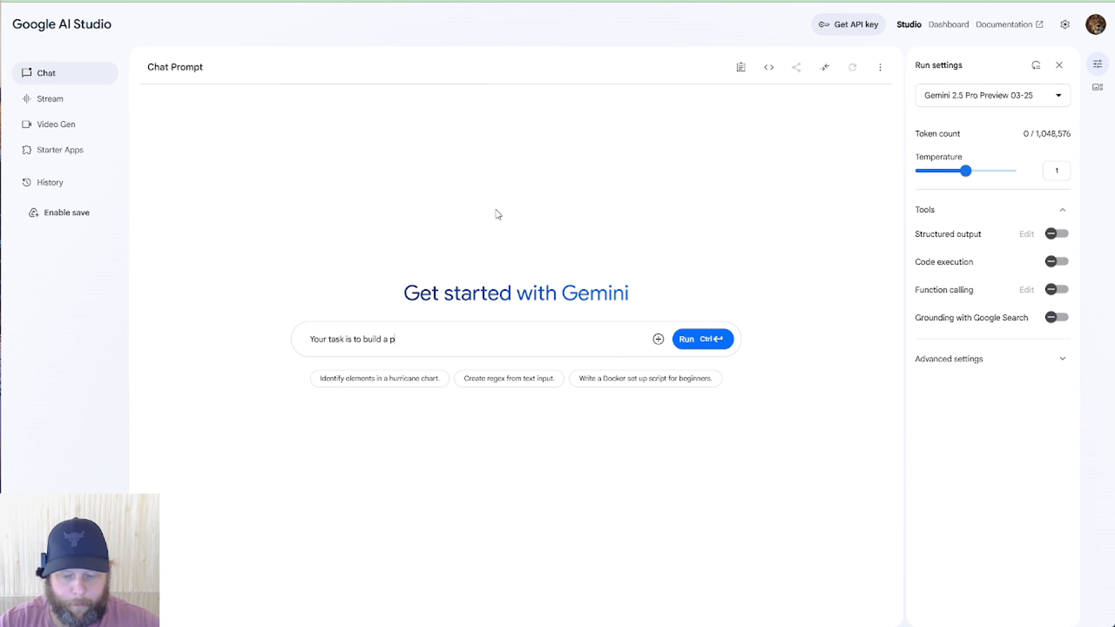
pyautogui.write('prompt')
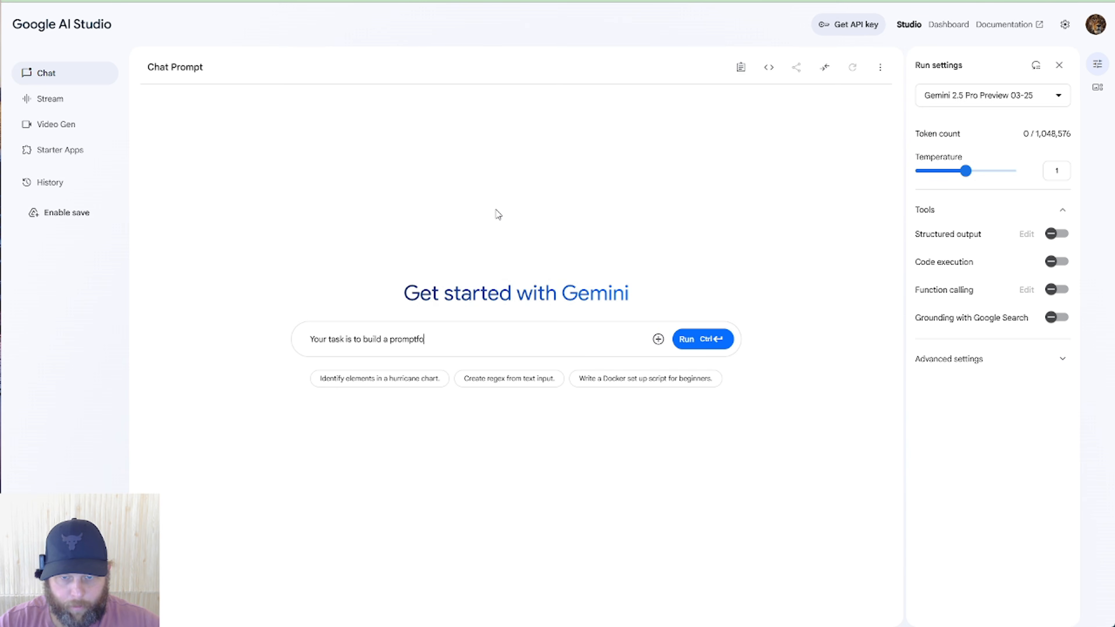
pyautogui.write(' for lovab')
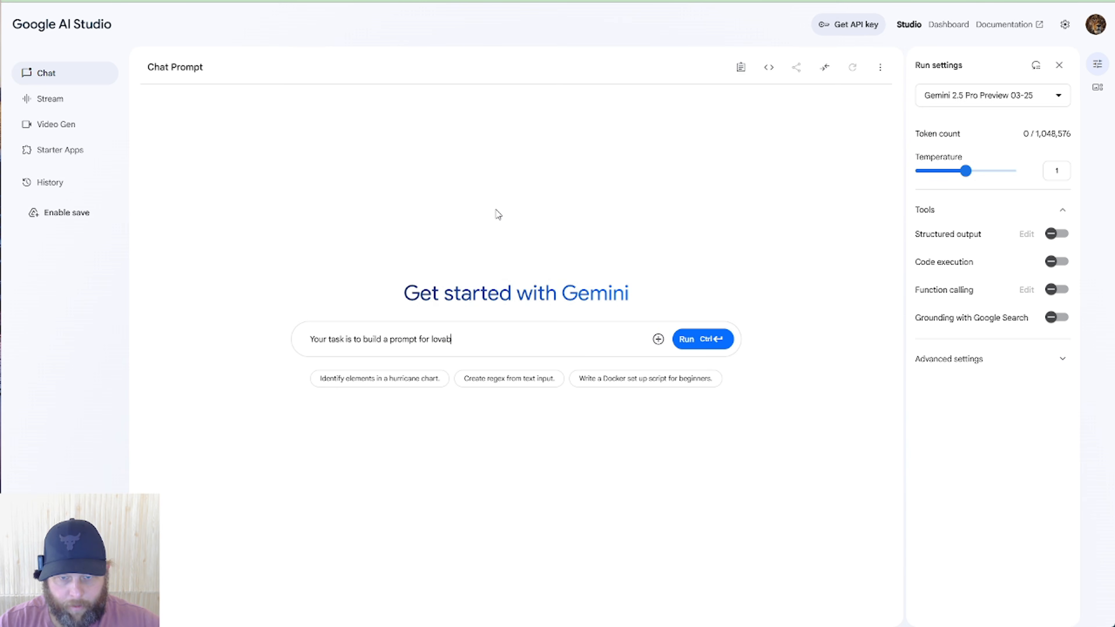
pyautogui.write('le.dv. Think')
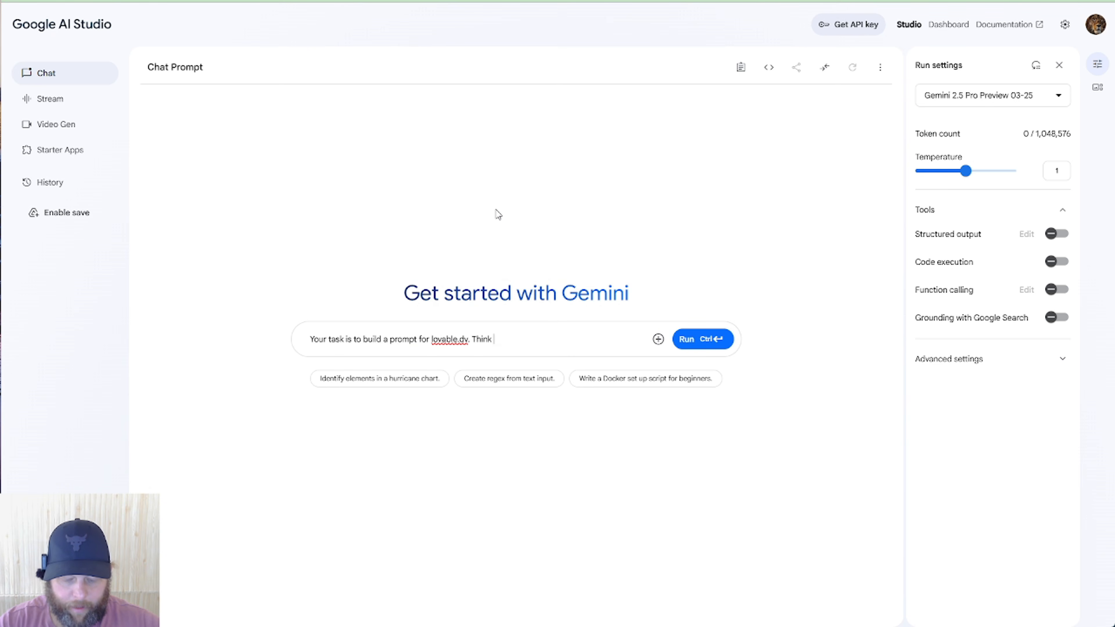
# Continue the prompt by asking Gemini to "Think about the PRD. Think about the layout and the blueprint".
pyautogui.write(' about the PRD. T')
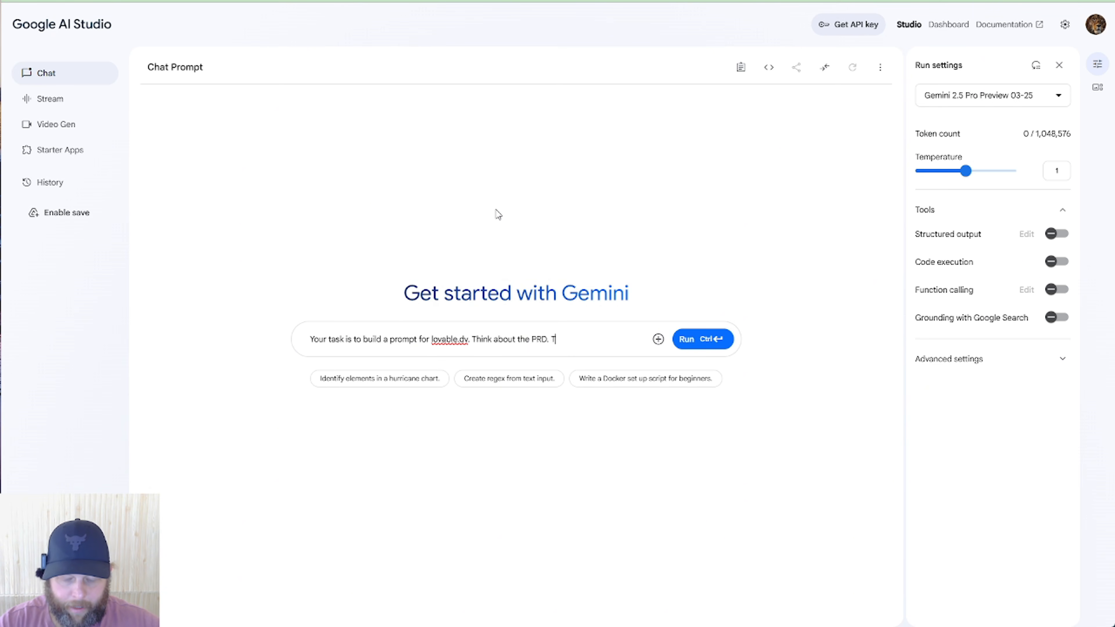
pyautogui.write('hink about the')
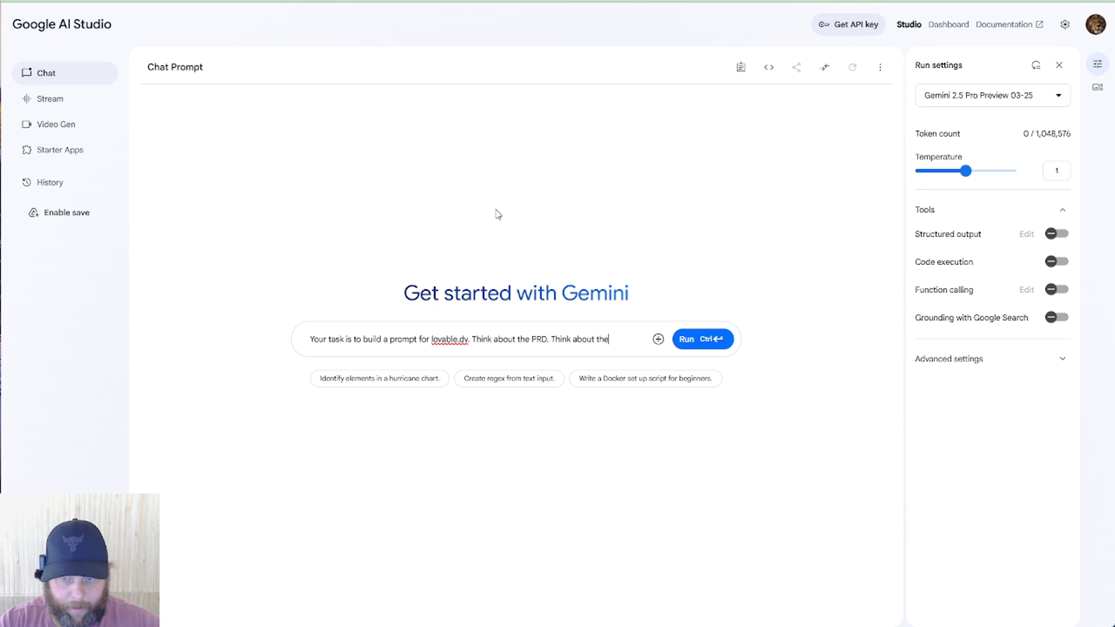
pyautogui.write(' layout and the blueprint')
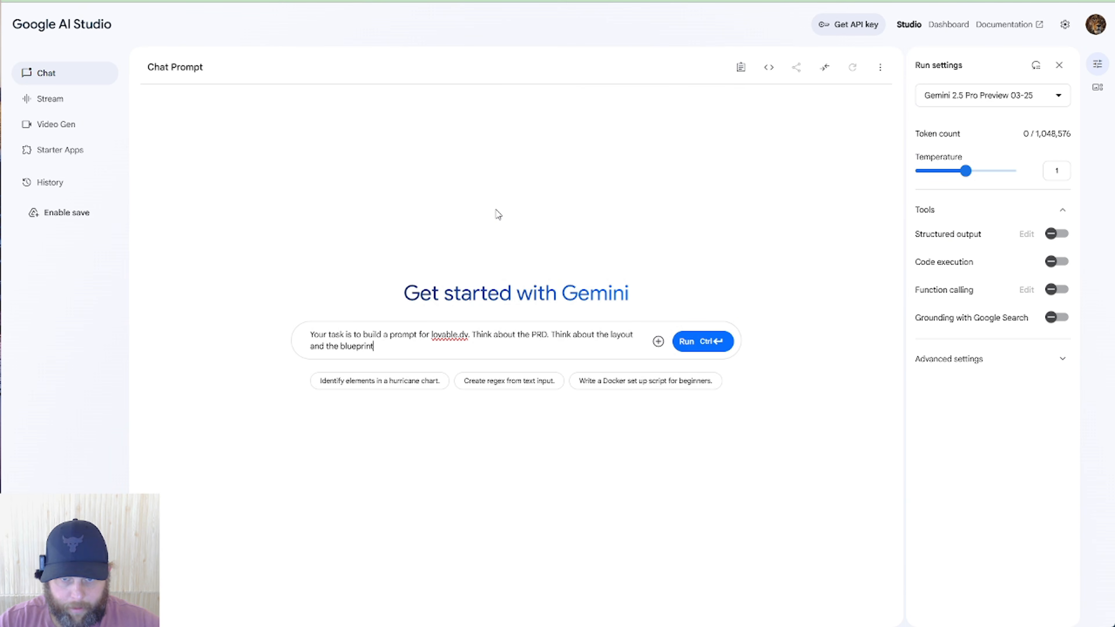
# Add to the prompt "I want a amazing looking 4 page website. The main page needs to have a great looking hero section".
pyautogui.write('. I want a')
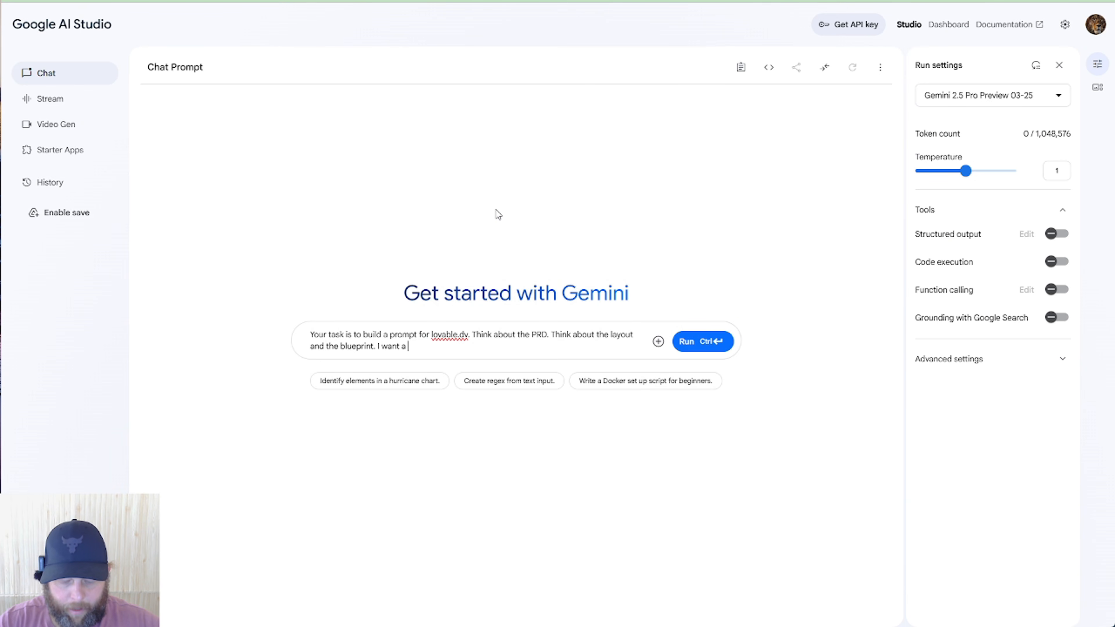
pyautogui.write(' amazin')
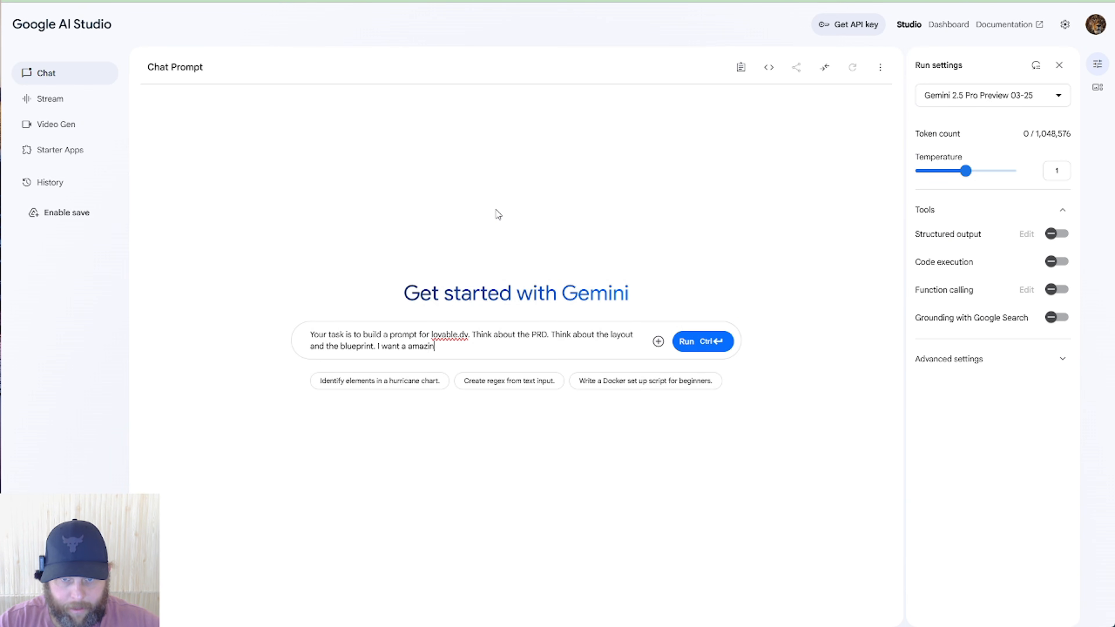
pyautogui.write('g looking ')
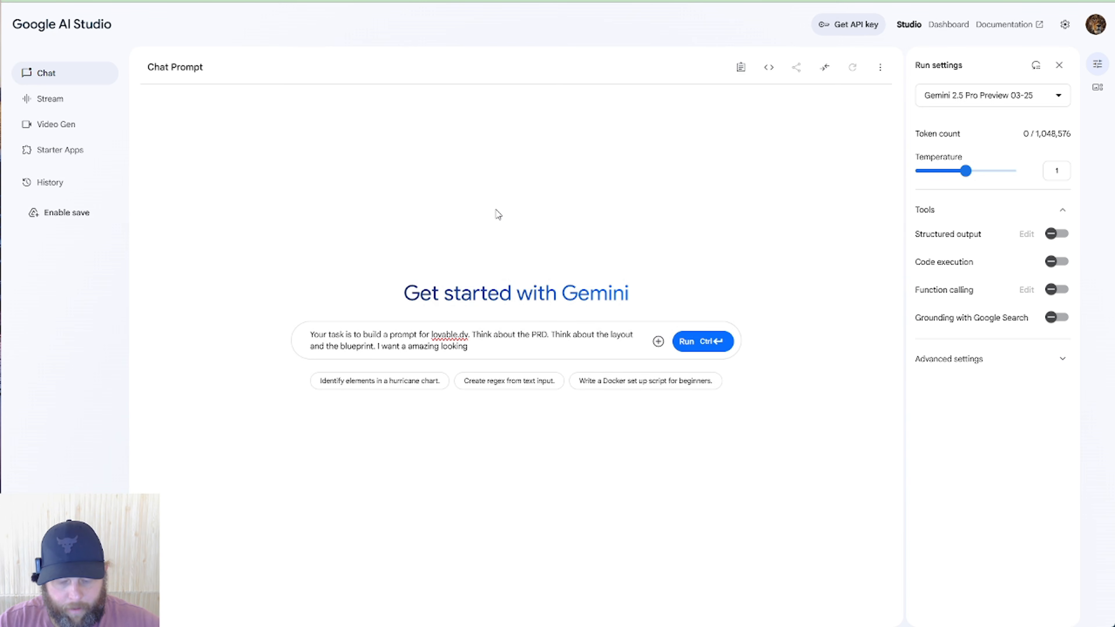
pyautogui.write('4 page w')
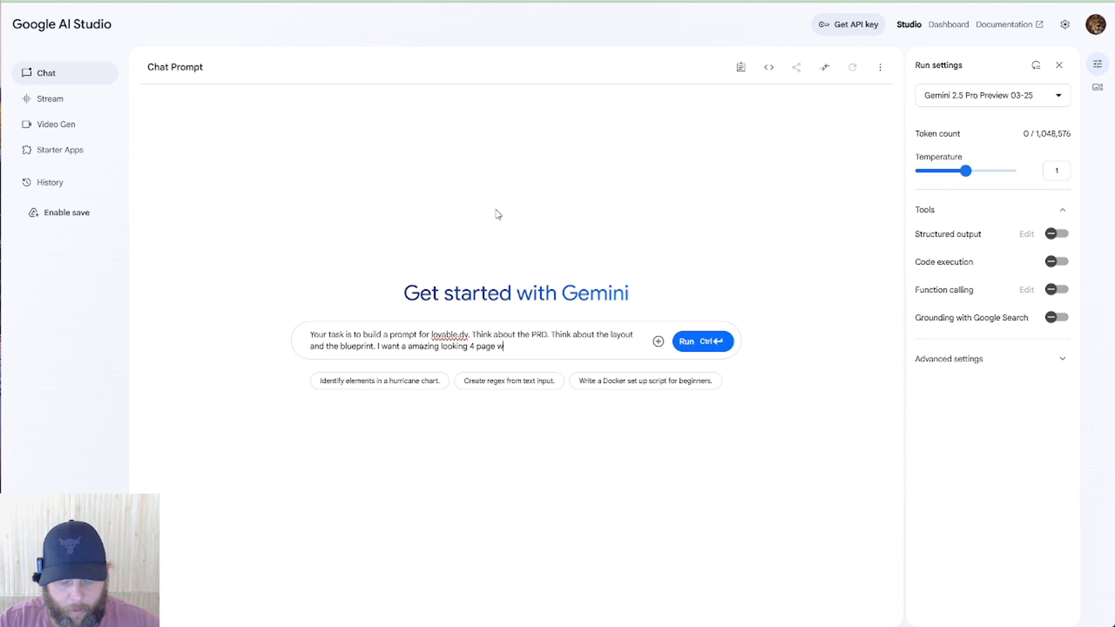
pyautogui.write('ebsite')
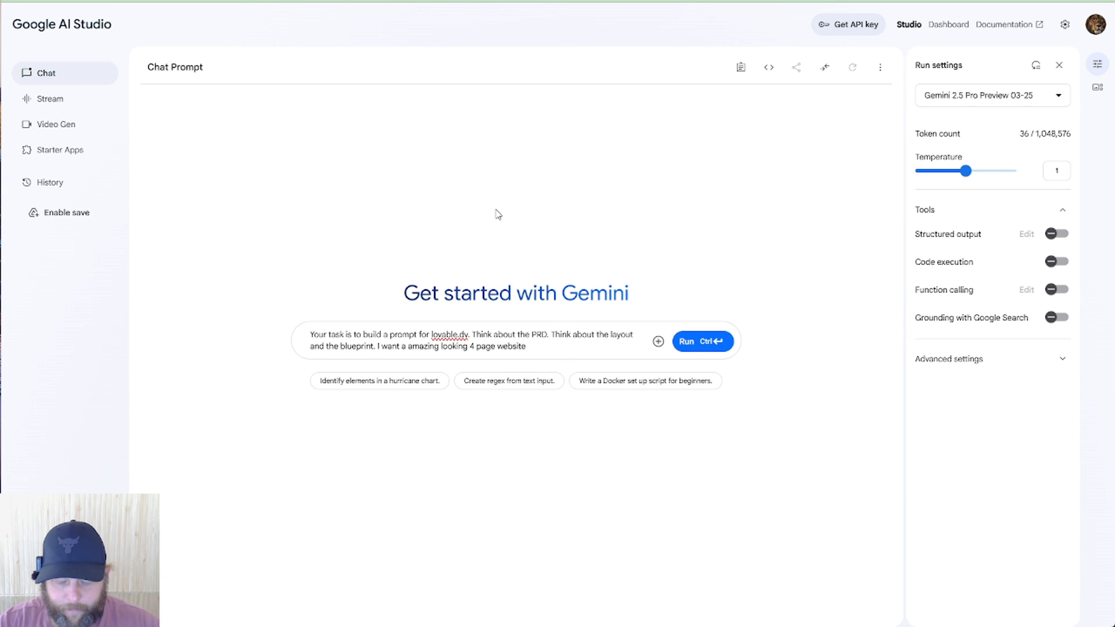
pyautogui.write('. The mai')
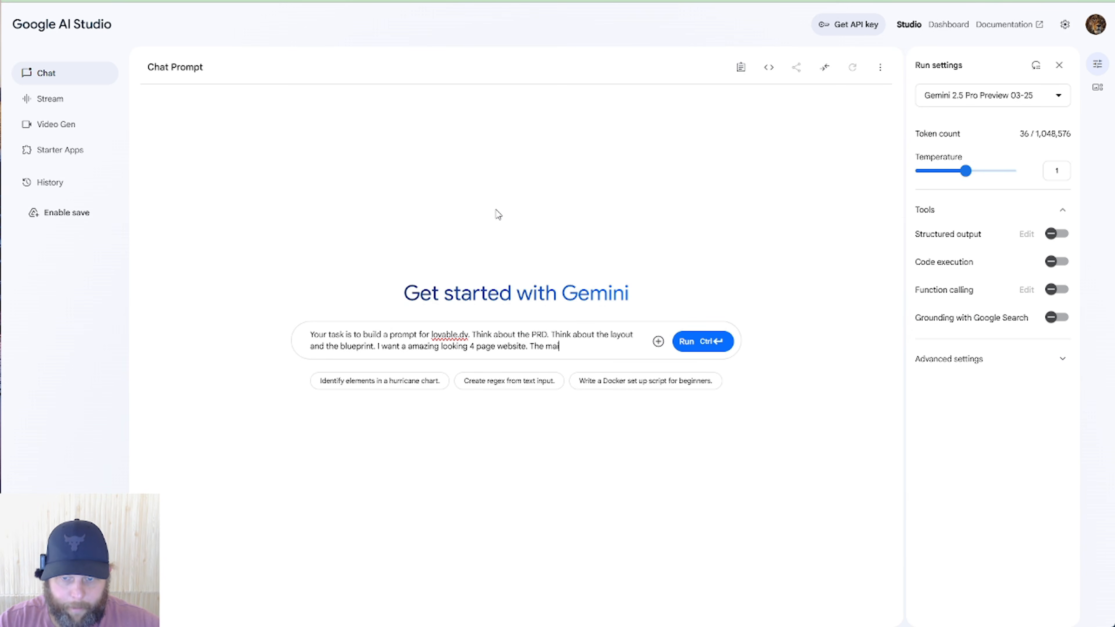
pyautogui.write('n page need')
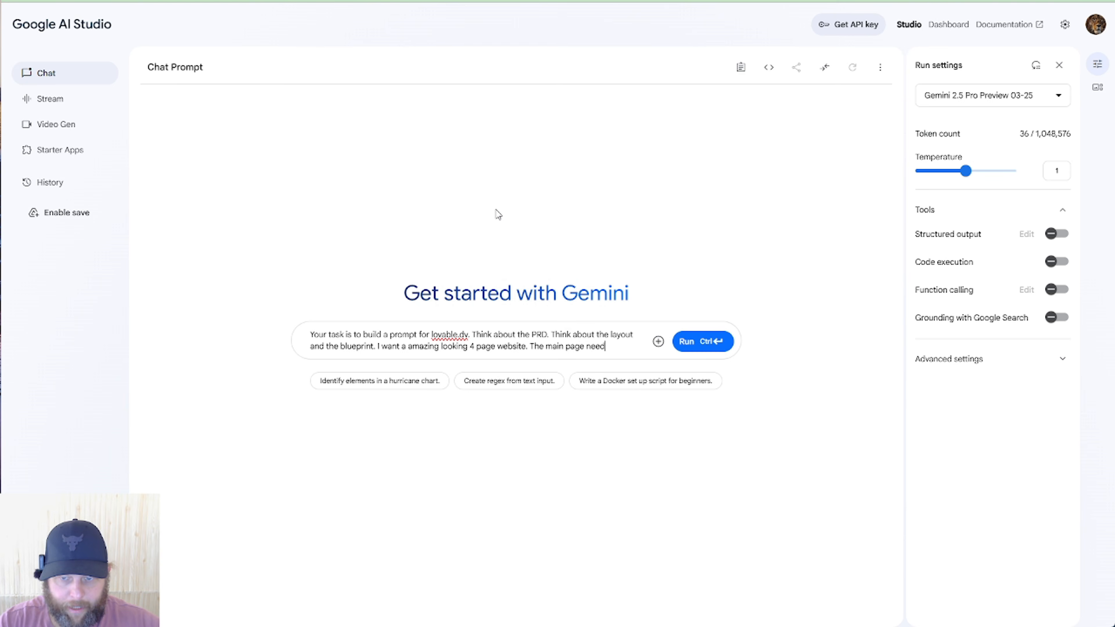
pyautogui.write('s to have a g')
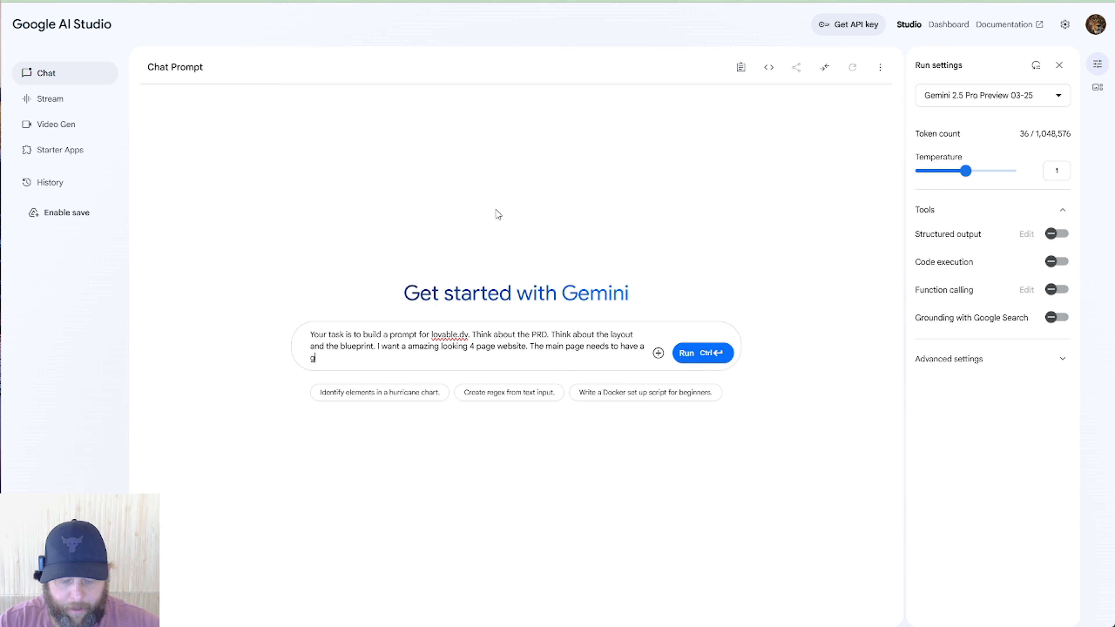
pyautogui.write('reat looking her')
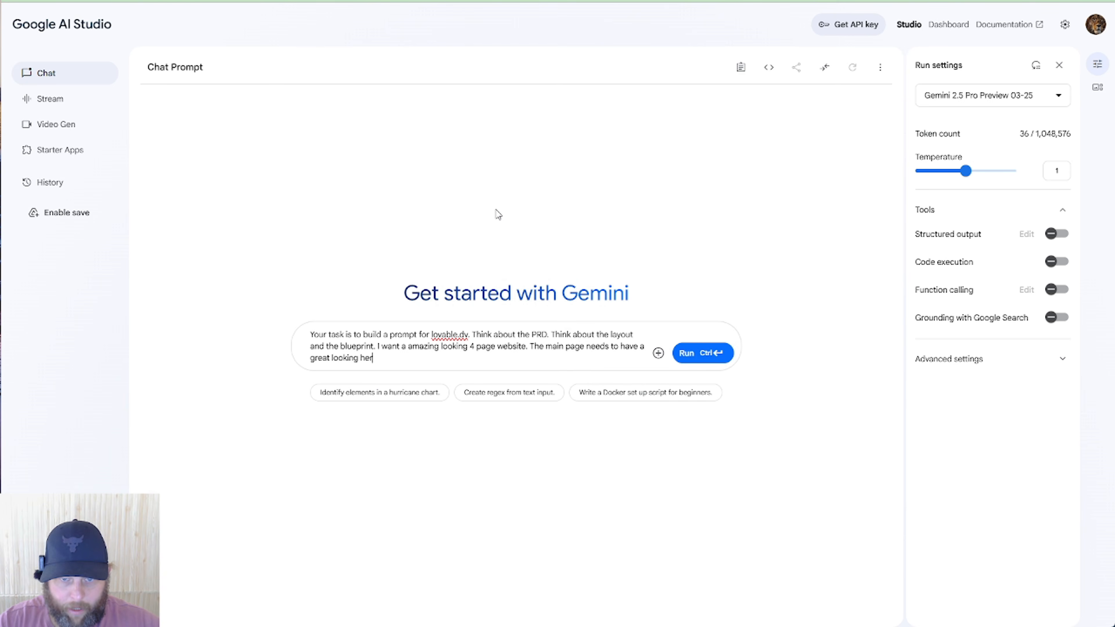
pyautogui.write('o section')
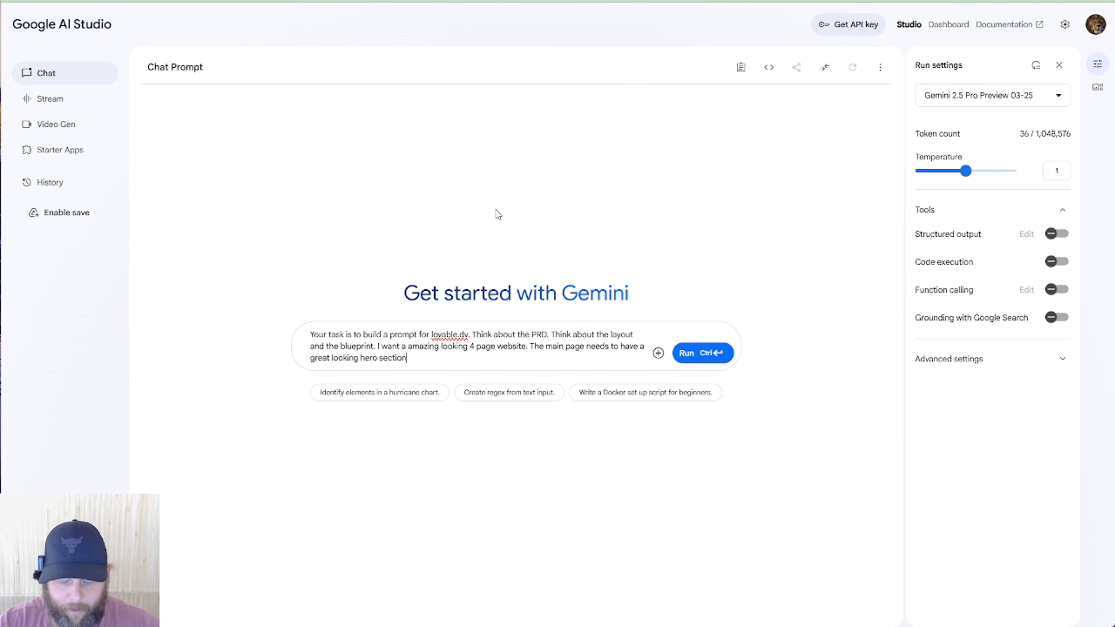
# Add to the prompt "There needs to be a shore example of future. But then a main page with futures.".
pyautogui.write('. There needs to b')
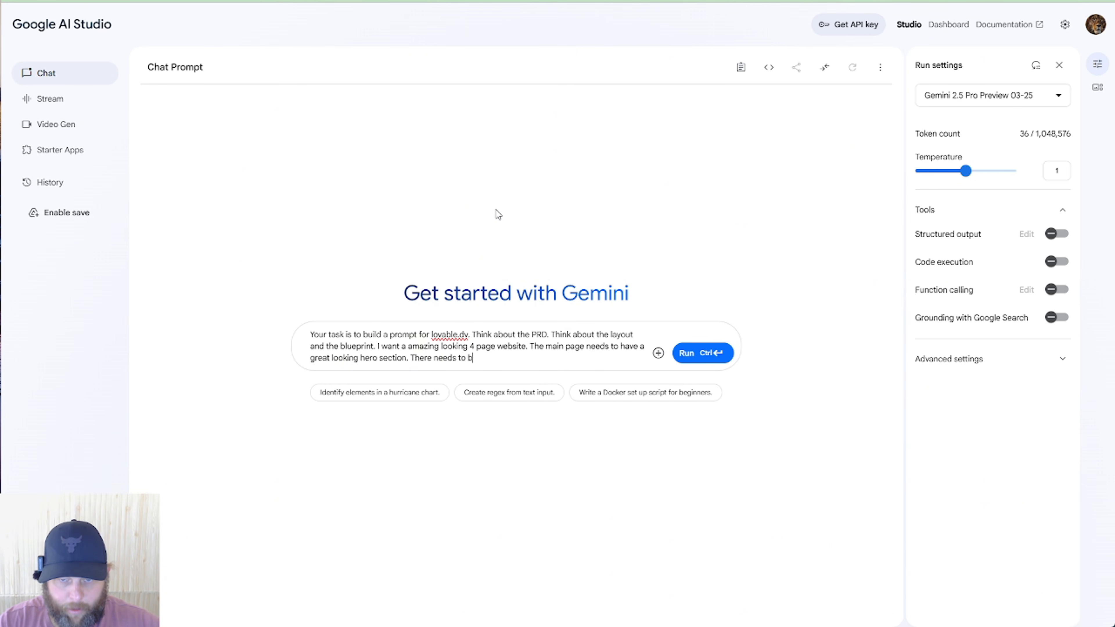
pyautogui.write('e a shore ex')
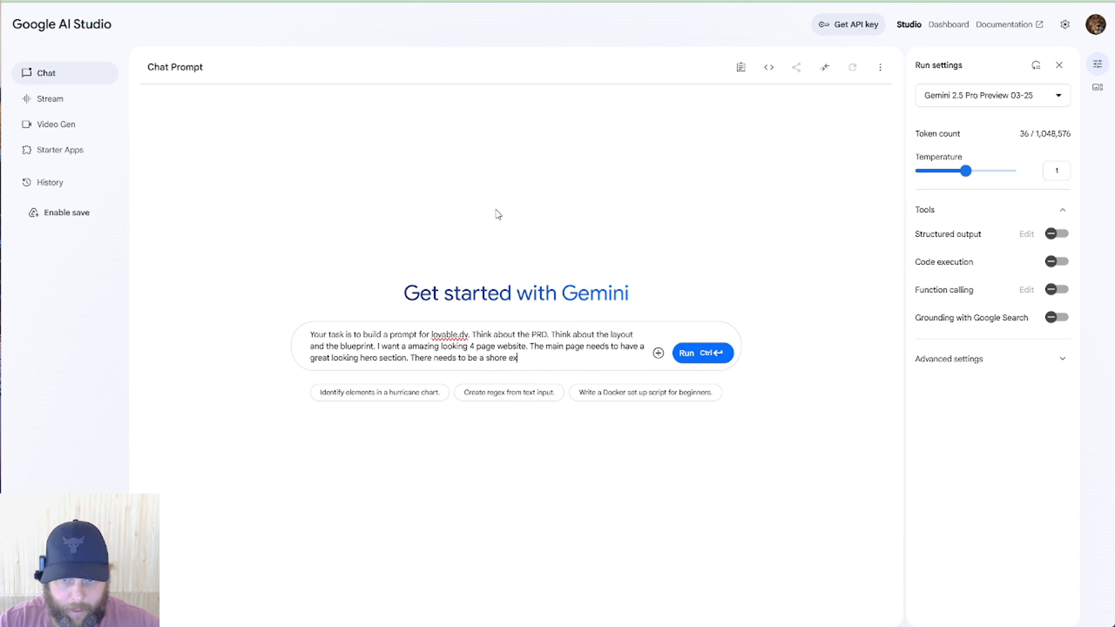
pyautogui.write('ample of futu')
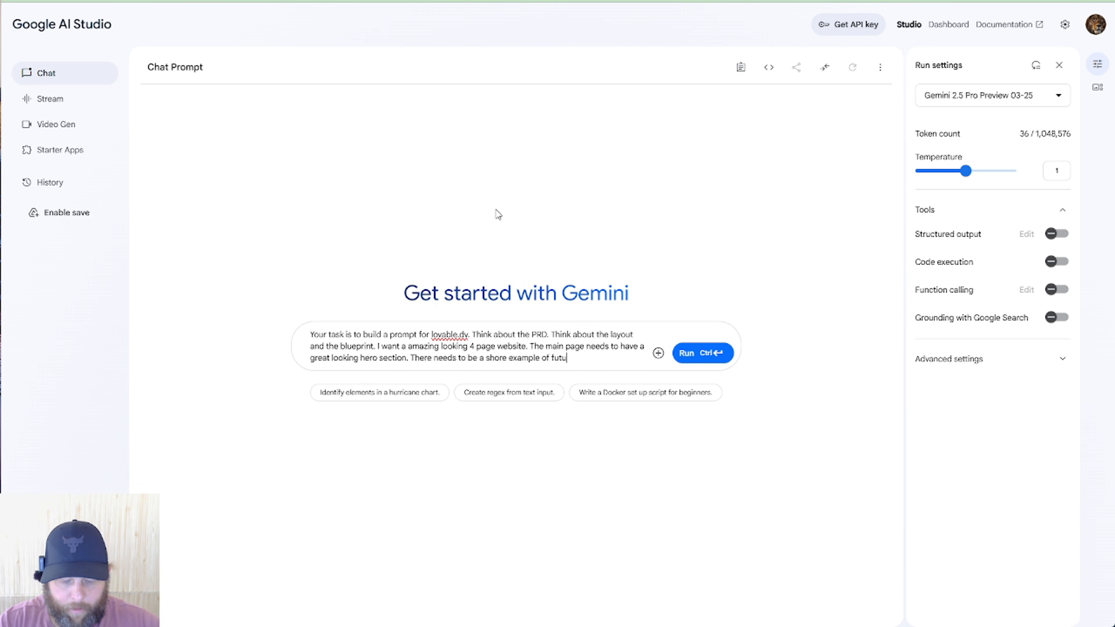
pyautogui.write('re. But the')
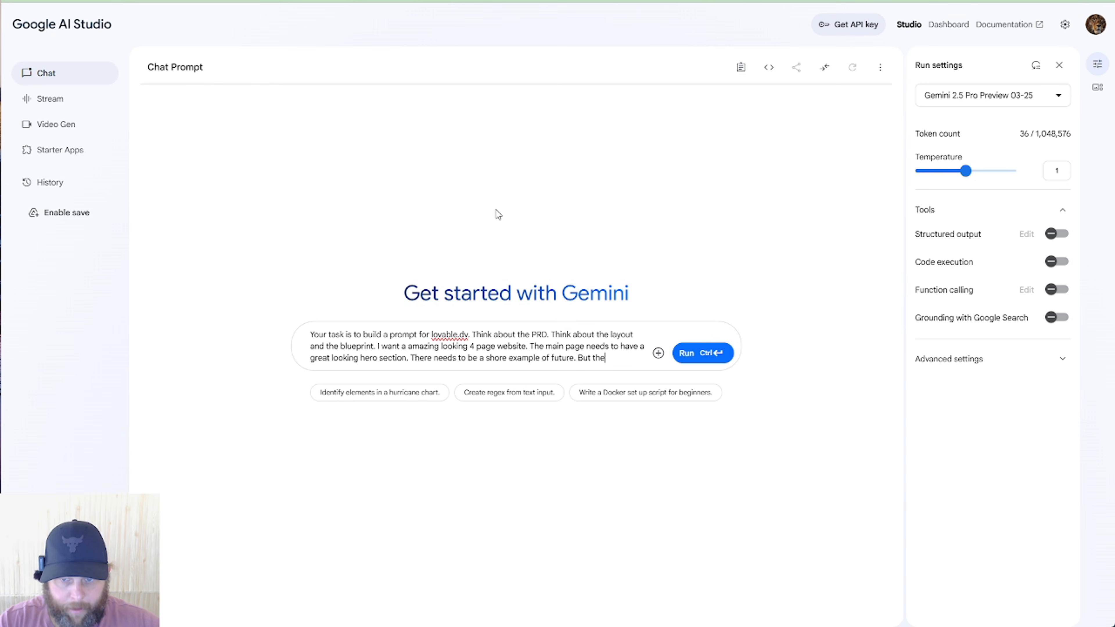
pyautogui.write('n a main page')
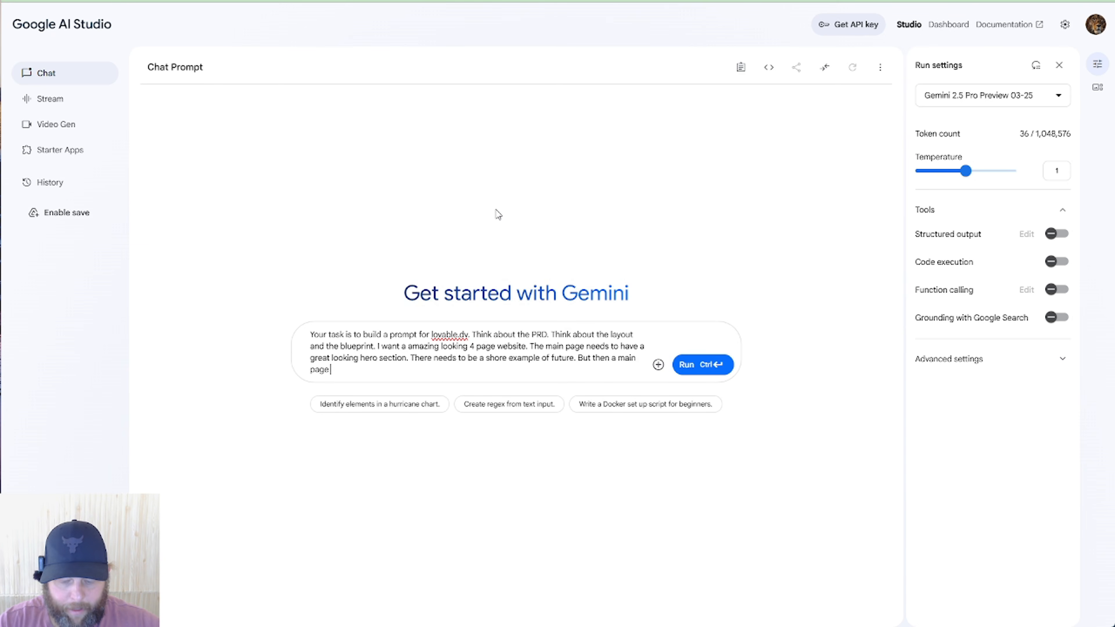
pyautogui.write(' with fut')
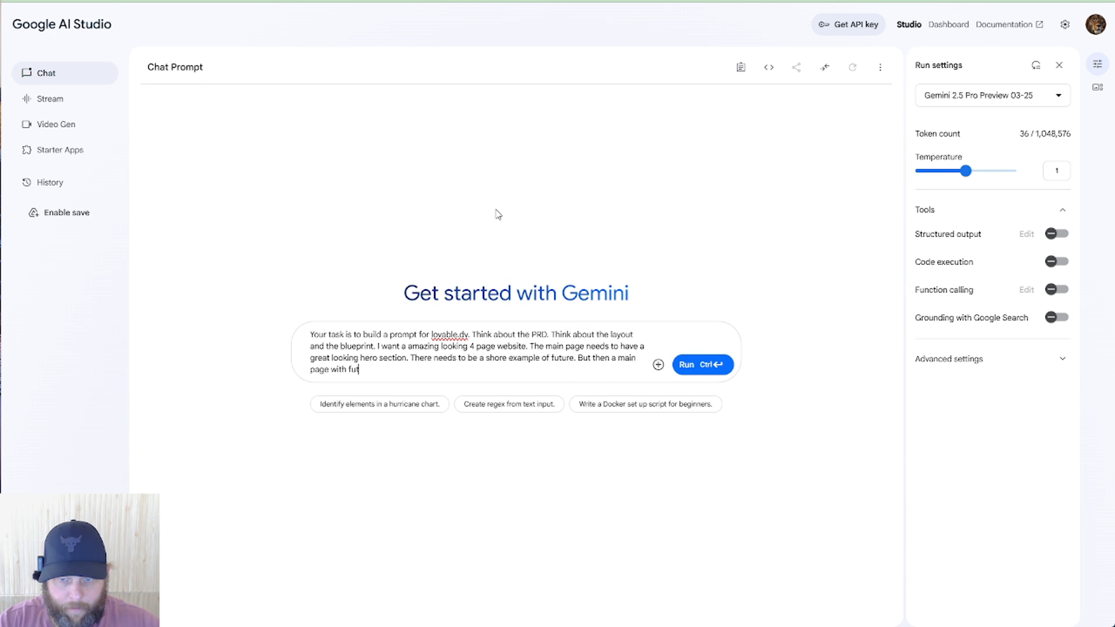
pyautogui.write('ures.')
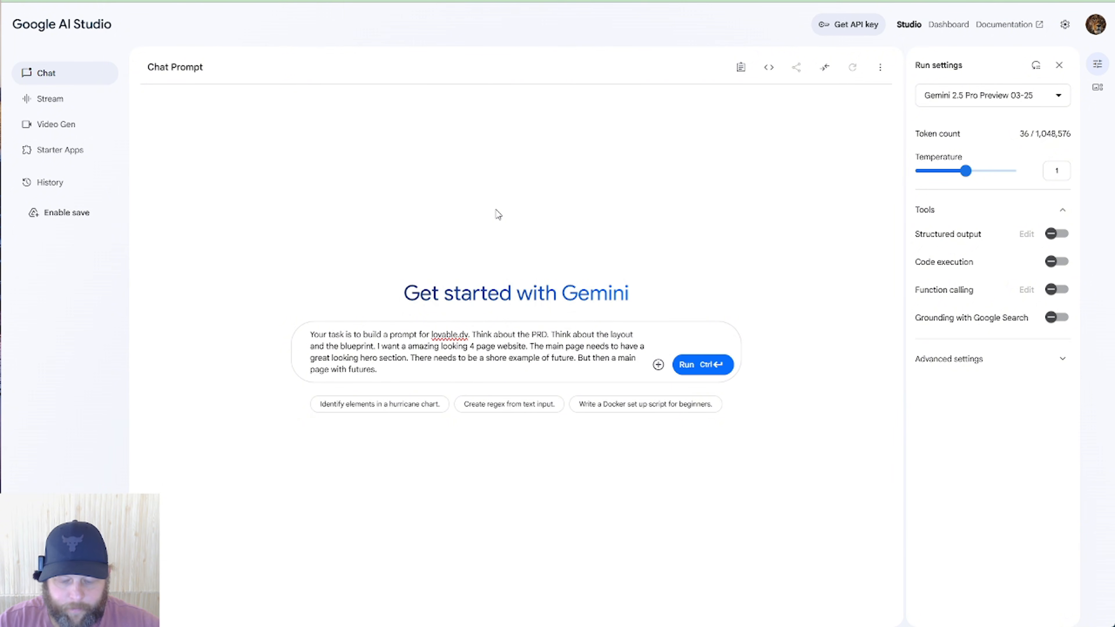
# Extend the prompt with "I want a contact page and a booking page and a about page.".
pyautogui.write(' I want a contac')
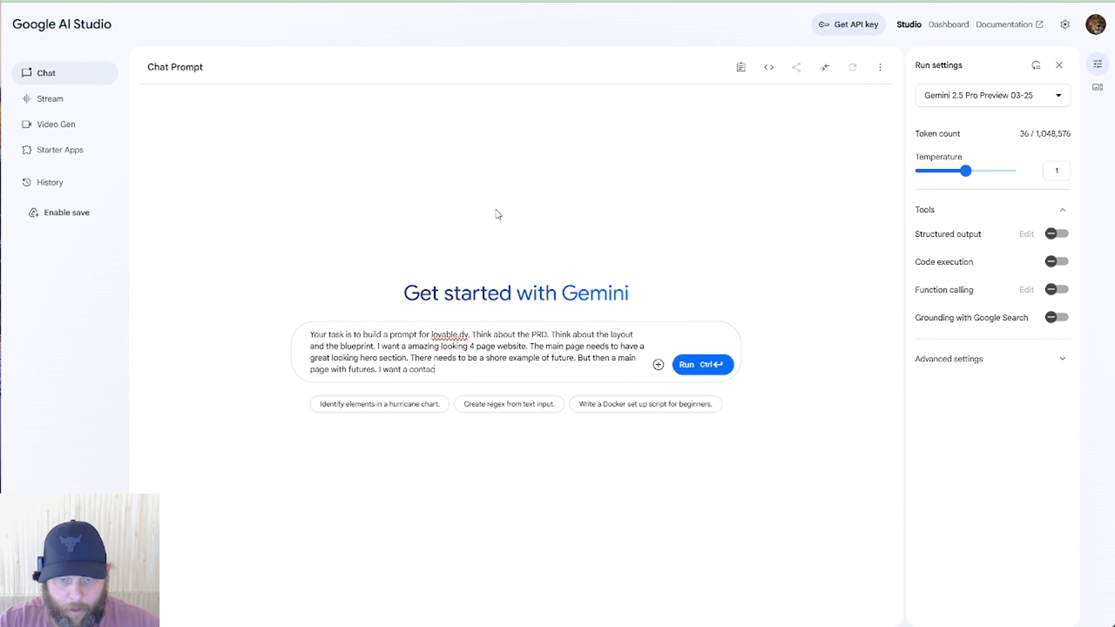
pyautogui.write('t page and a book')
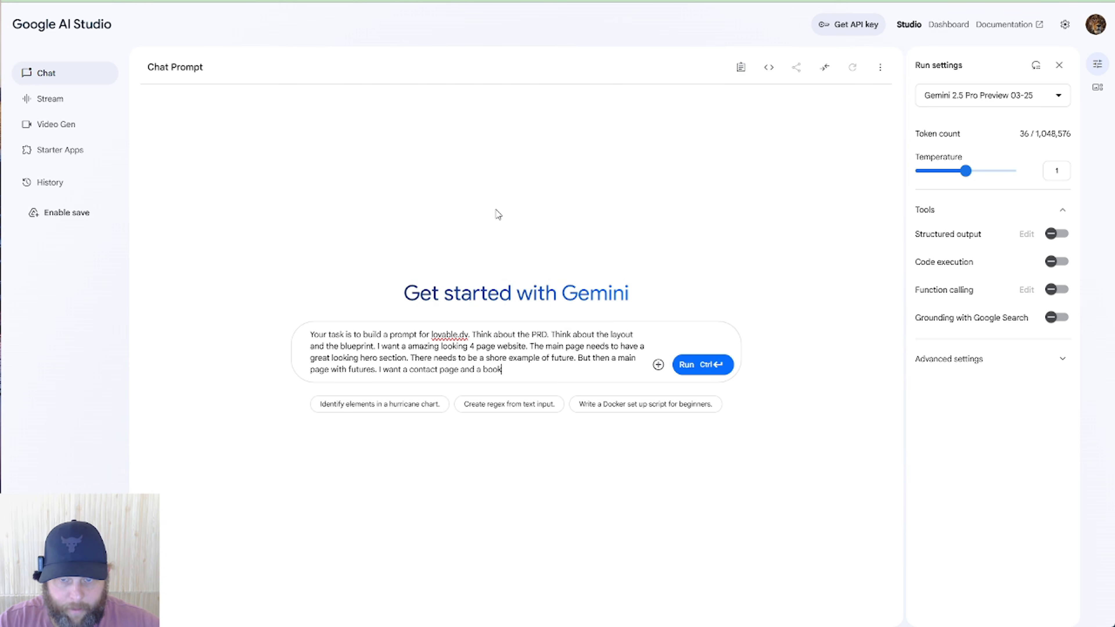
pyautogui.write('ing page an')
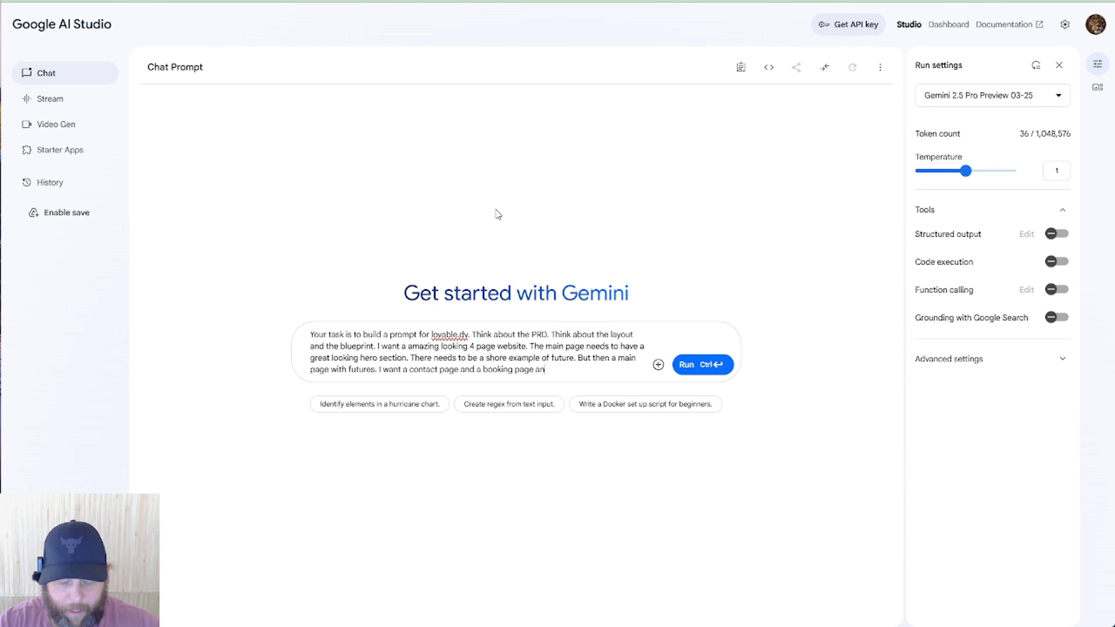
pyautogui.write('d a')
pyautogui.write('bout ')
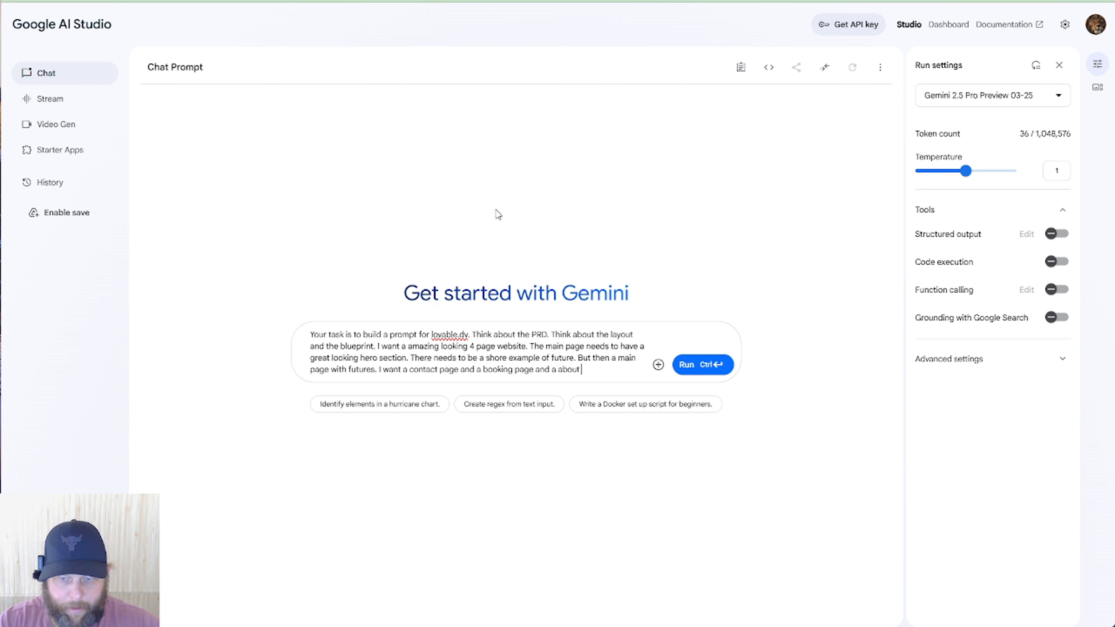
pyautogui.write('page. The contat')
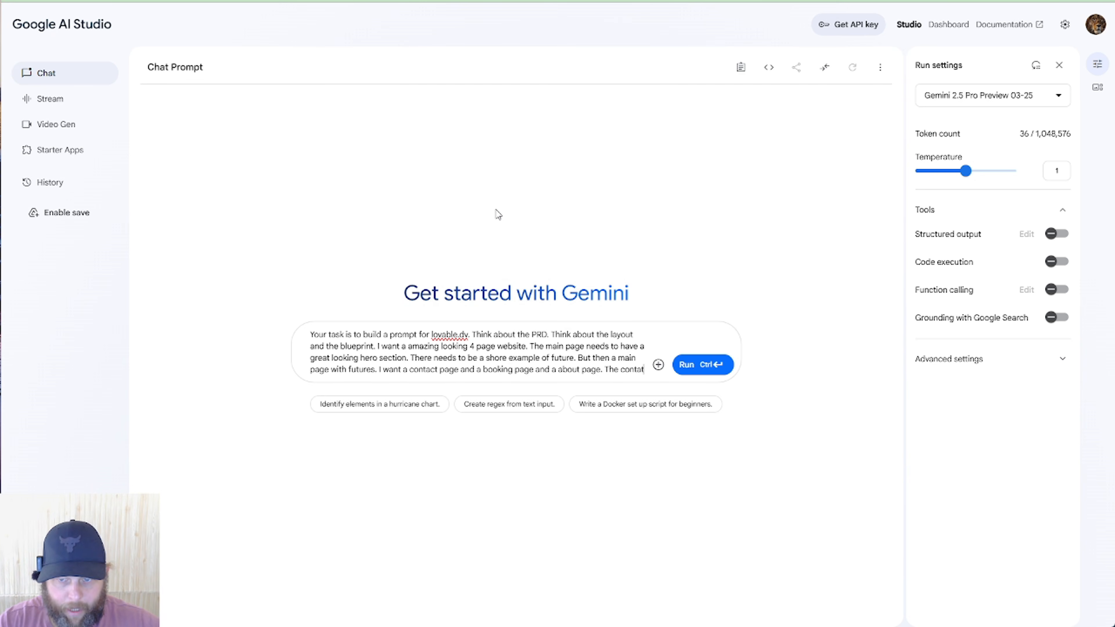
# Describe the contact page in the prompt as one that "contains a form with a message" and a submit option.
pyautogui.write(' page')
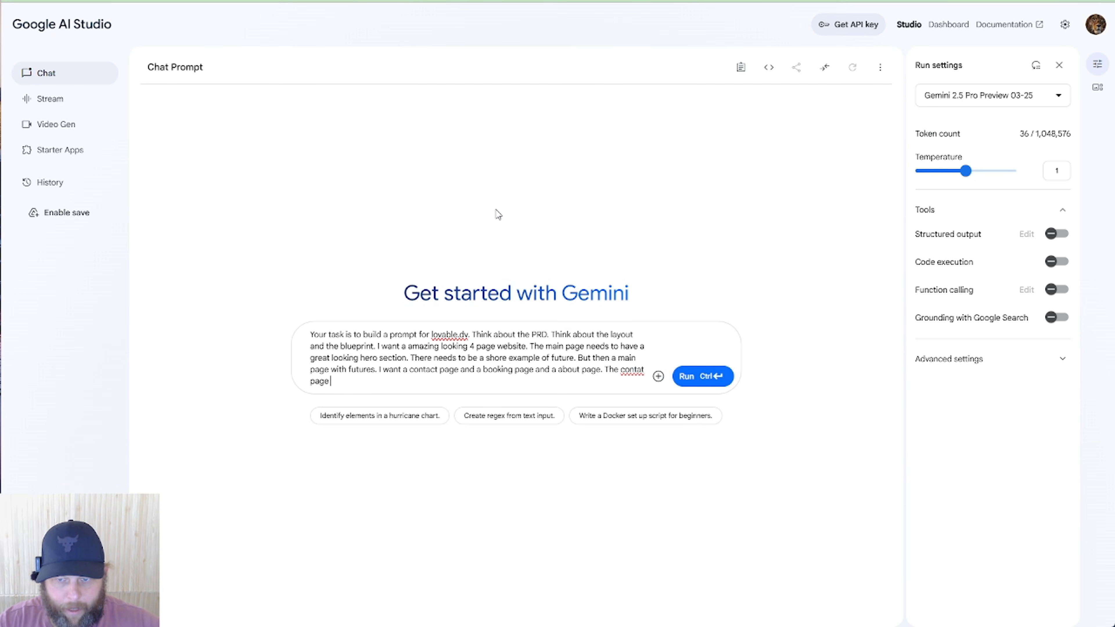
pyautogui.write(' conta')
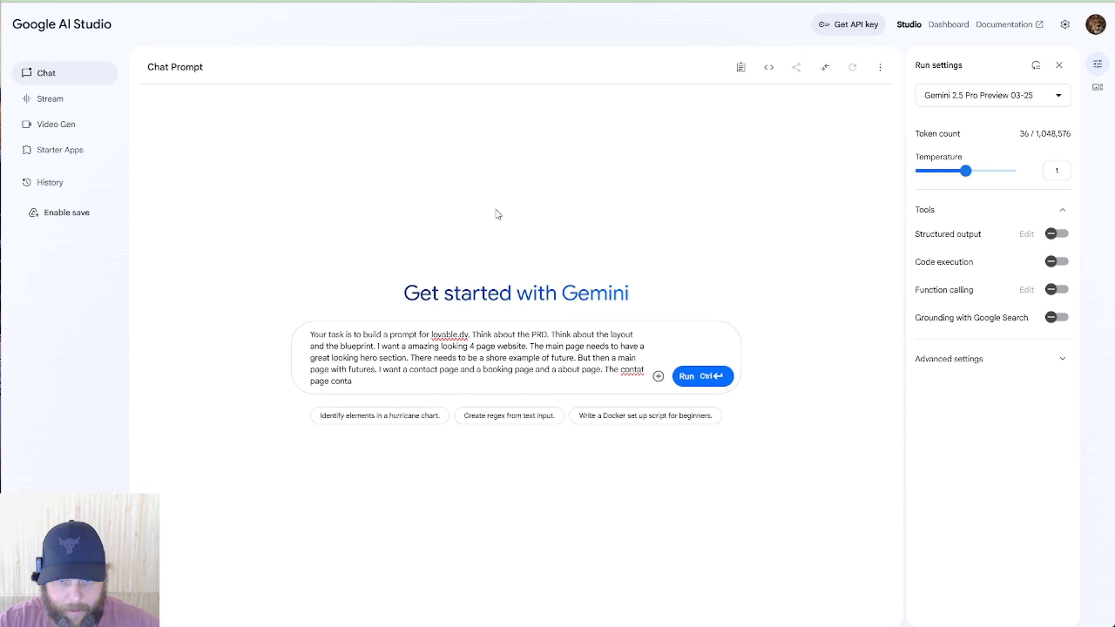
pyautogui.write('ts a')
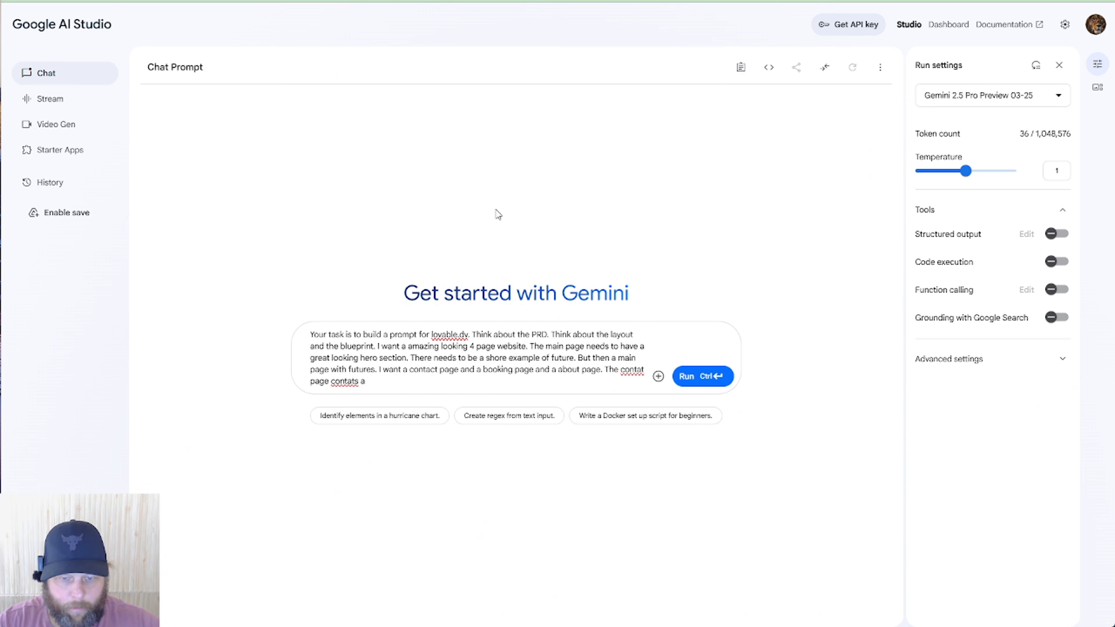
pyautogui.press('BackSpace')
pyautogui.press('BackSpace')
pyautogui.press('BackSpace')
pyautogui.press('BackSpace')
pyautogui.write('ins ')
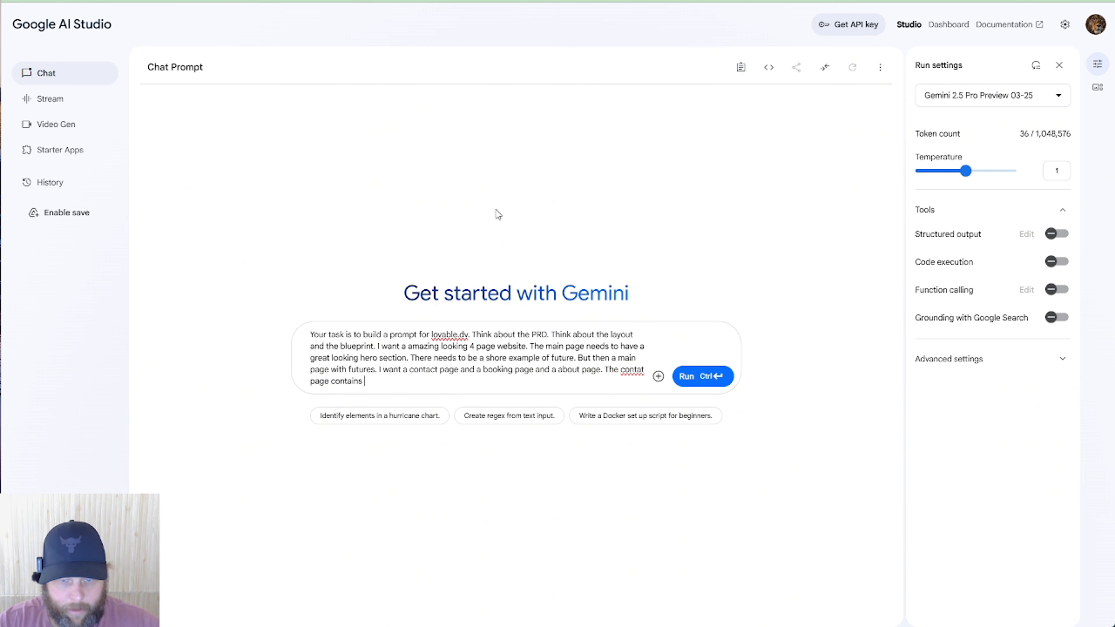
pyautogui.write('a form with a message subit')
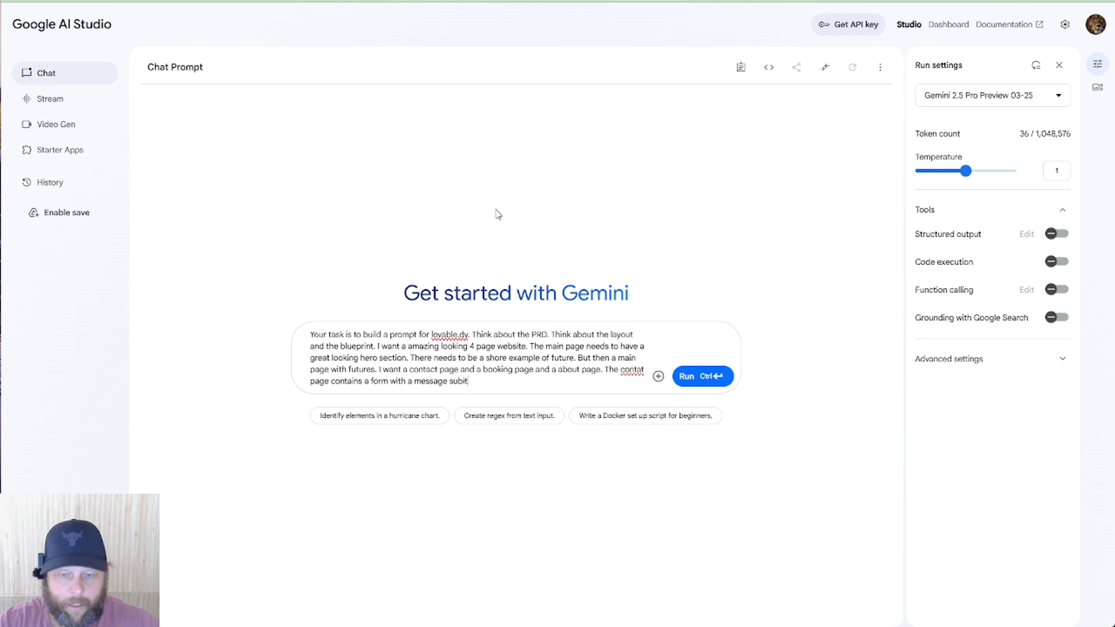
# Correct the last word of the prompt's contact page sentence so it reads "submit".
pyautogui.press('BackSpace')
pyautogui.press('BackSpace')
pyautogui.press('BackSpace')
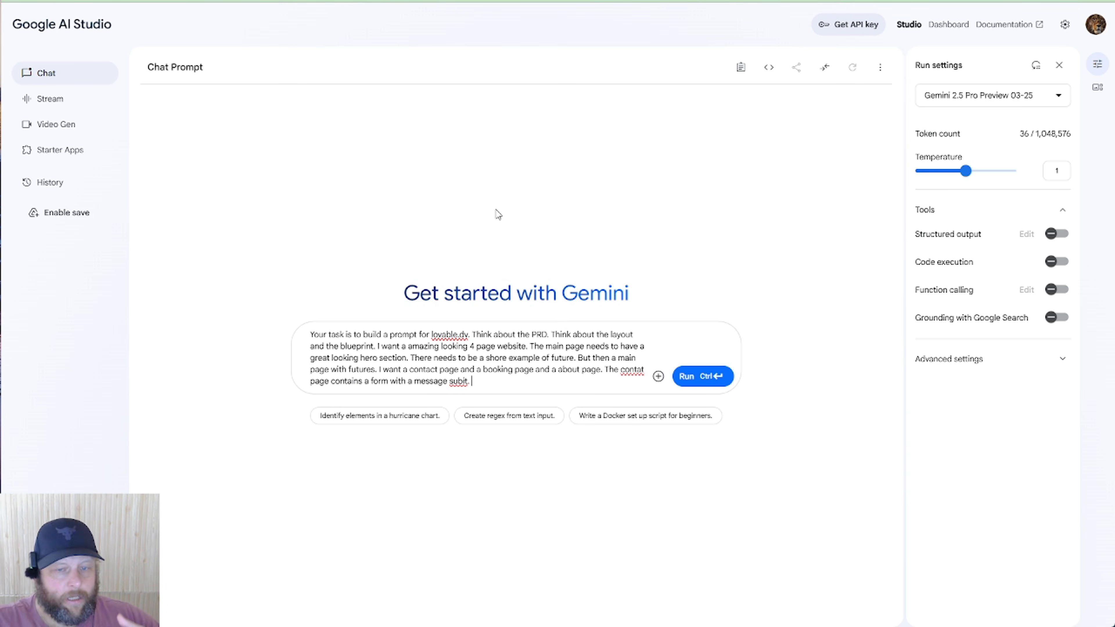
pyautogui.press('BackSpace')
pyautogui.press('BackSpace')
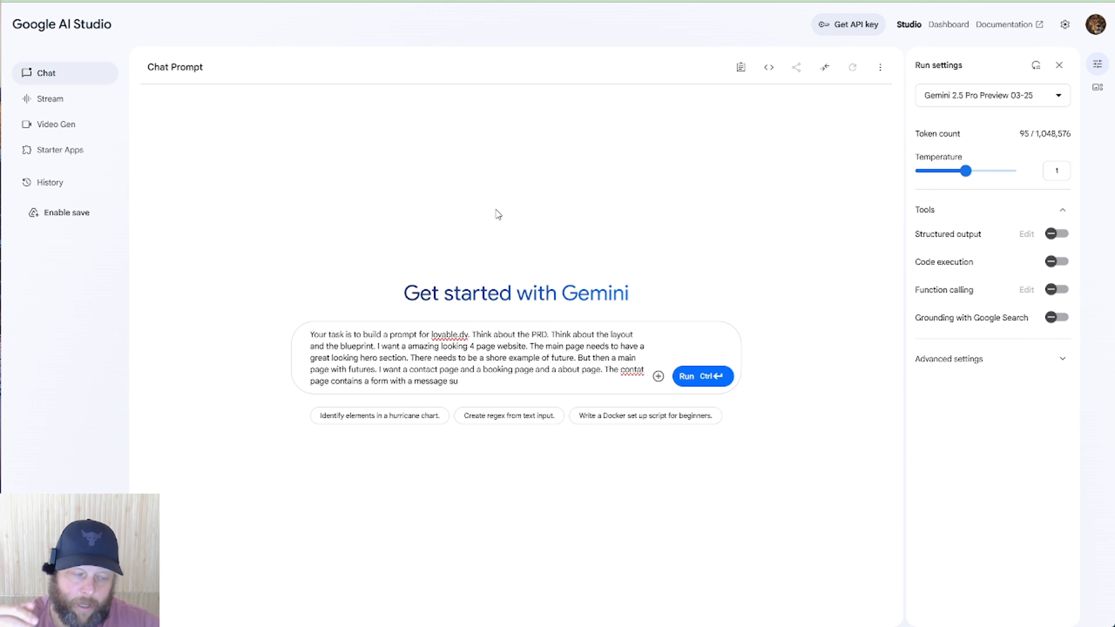
pyautogui.write('bmit')
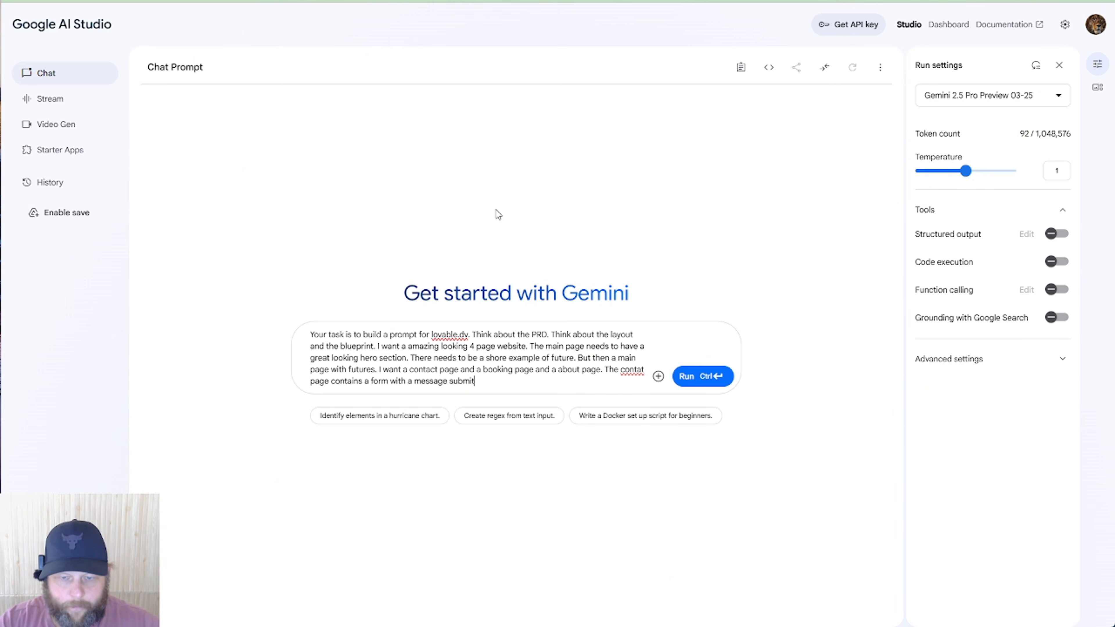
# Add the sentence "The calander need to contain a mocup." to the end of the prompt.
pyautogui.write('. The')
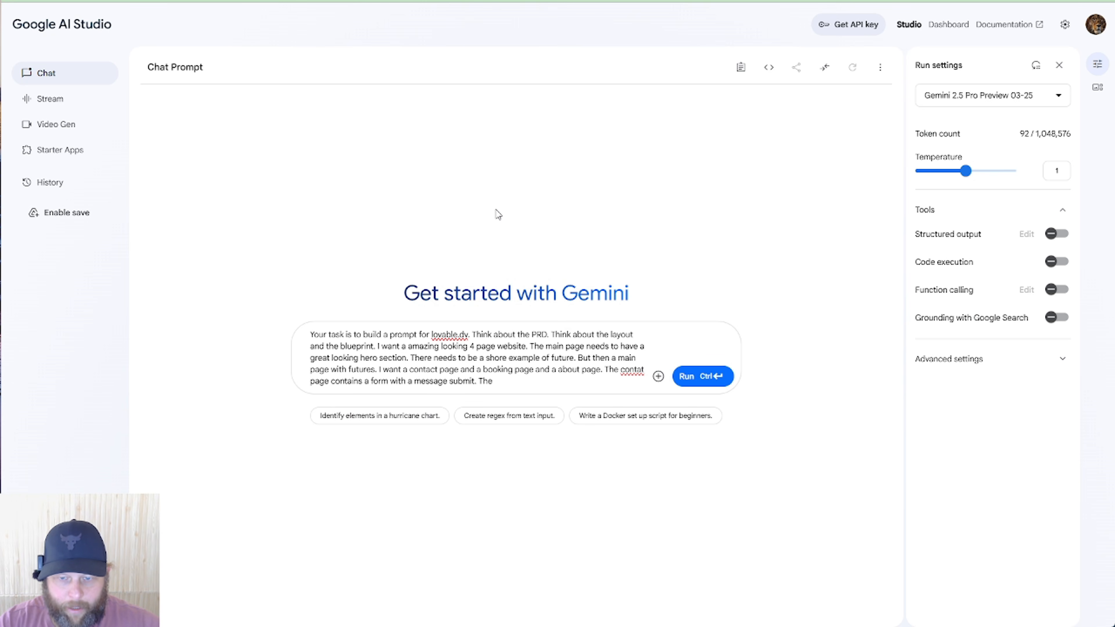
pyautogui.write(' w calenar nee')
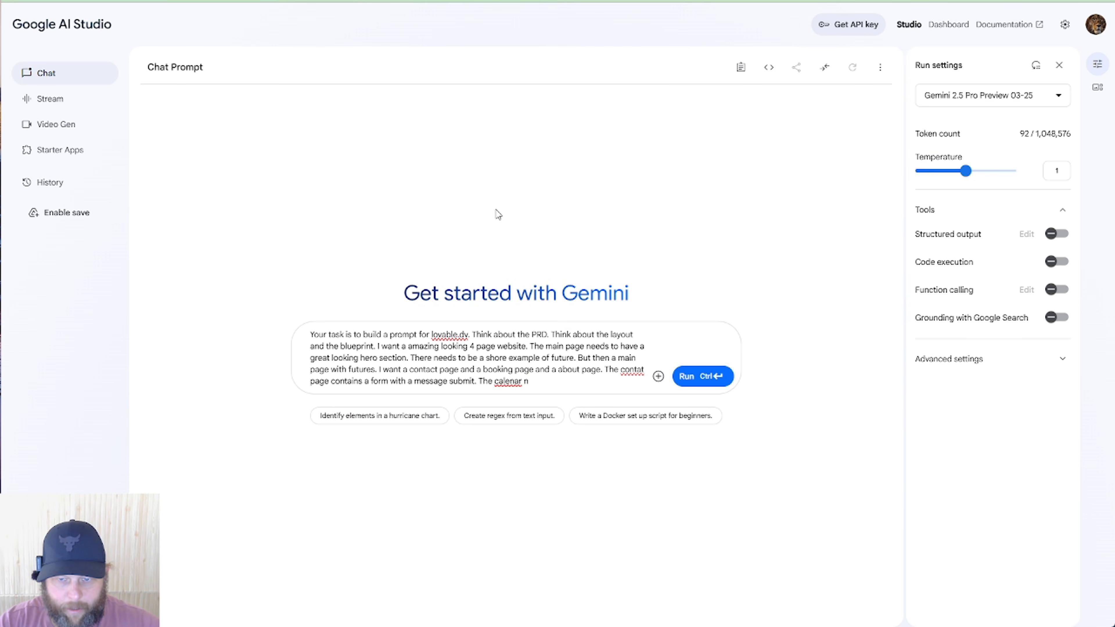
pyautogui.press('BackSpace')
pyautogui.press('BackSpace')
pyautogui.press('BackSpace')
pyautogui.press('BackSpace')
pyautogui.press('BackSpace')
pyautogui.write('nder')
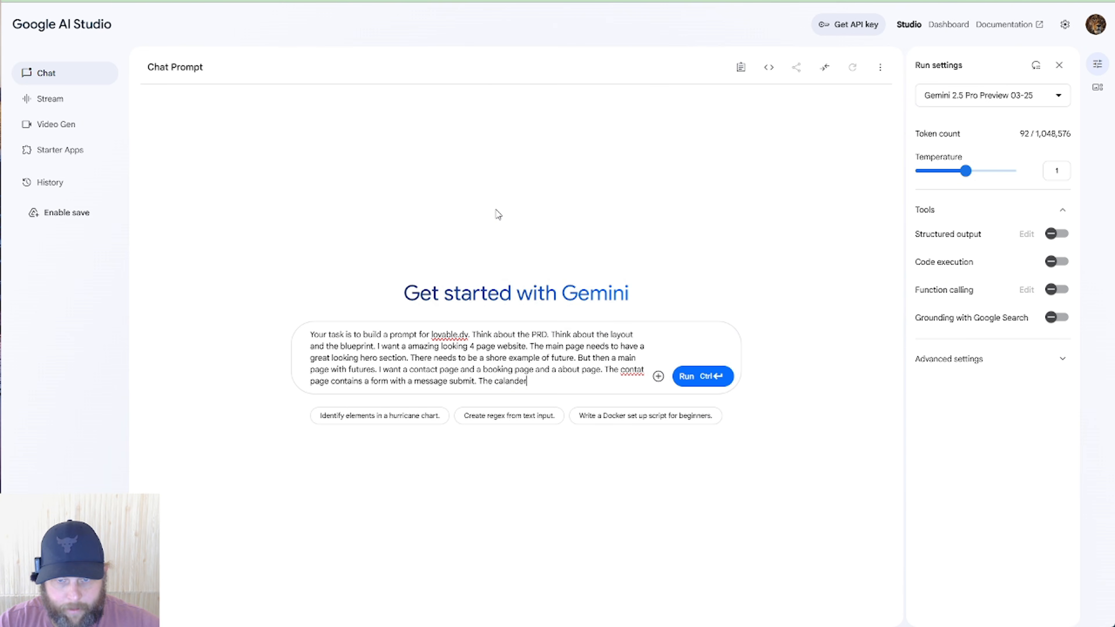
pyautogui.write(' need to contain a')
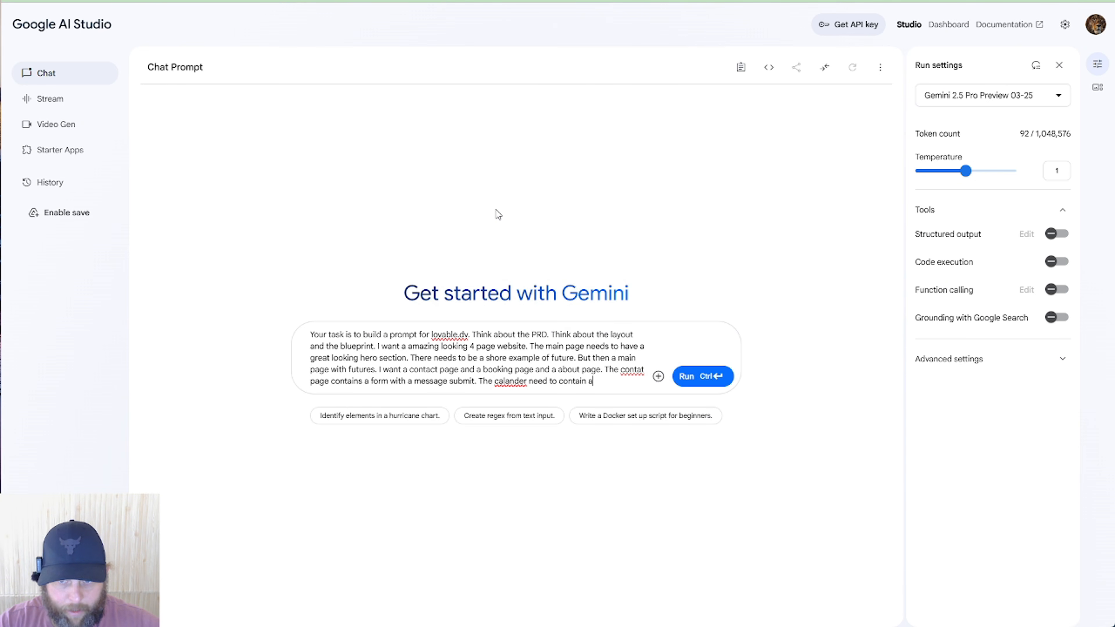
pyautogui.write(' mocup. ')
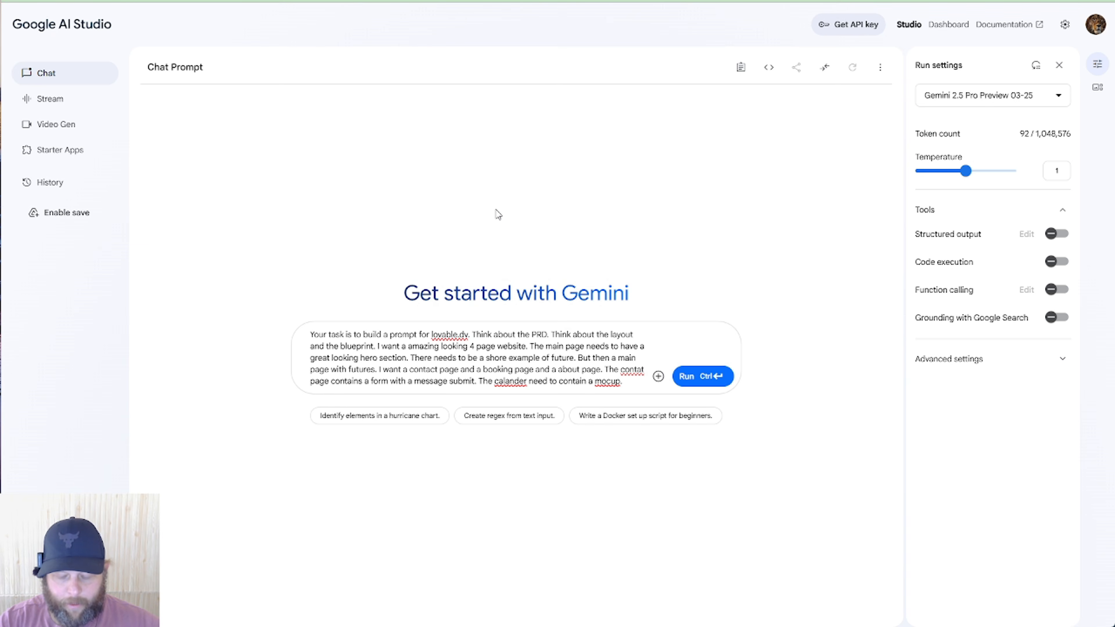
# Add the lead-in "Here is some details about the buisness." to the end of the prompt.
pyautogui.write('Here is some ')
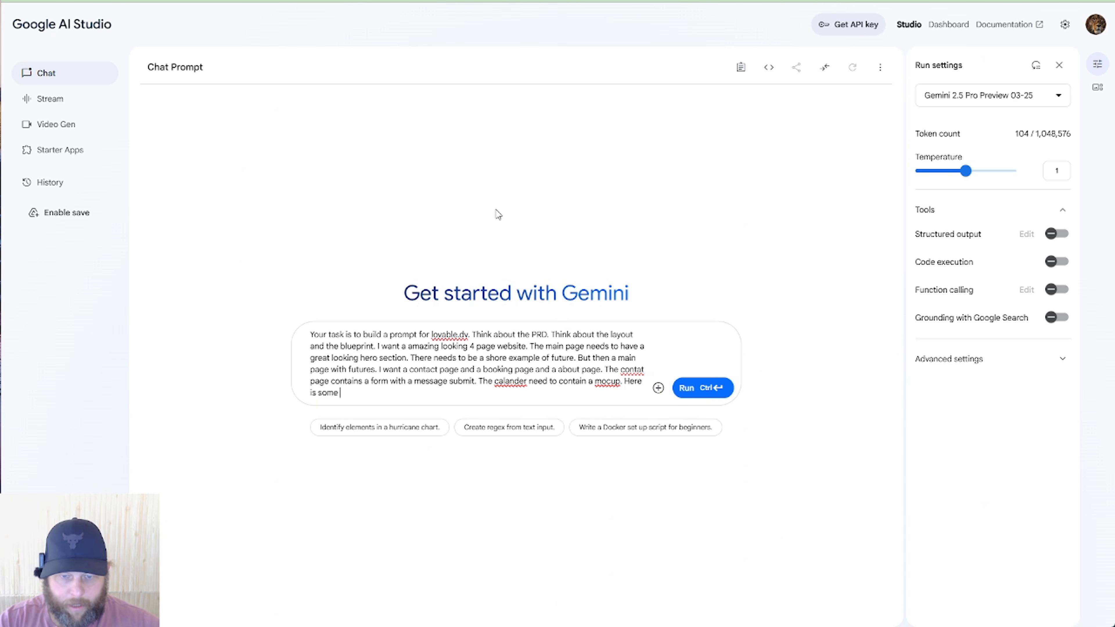
pyautogui.write('details about the ')
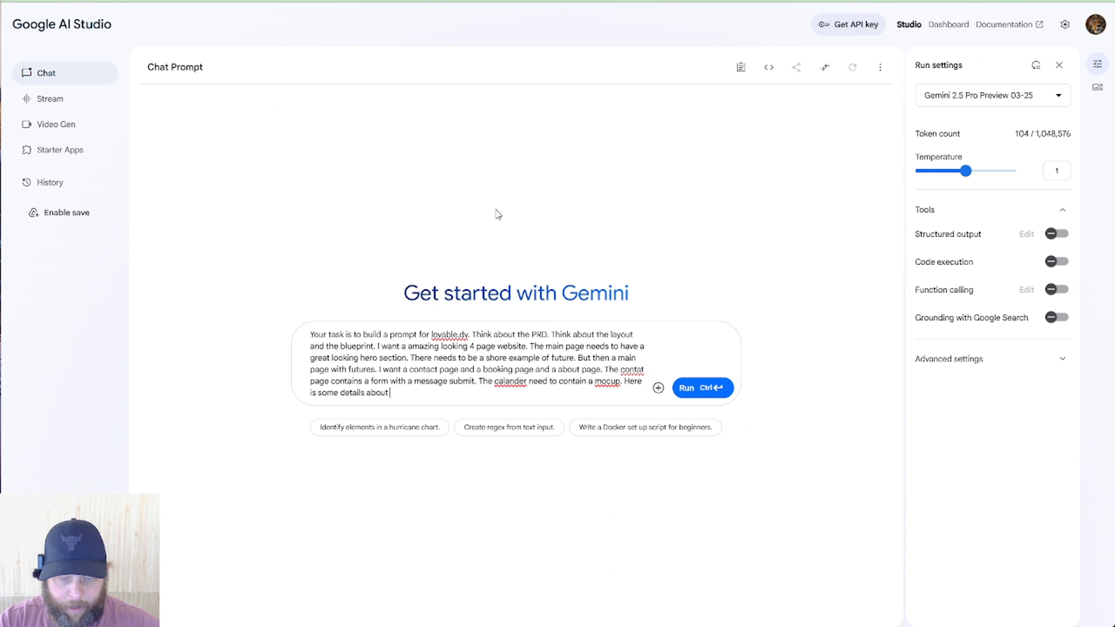
pyautogui.write('buisness.')
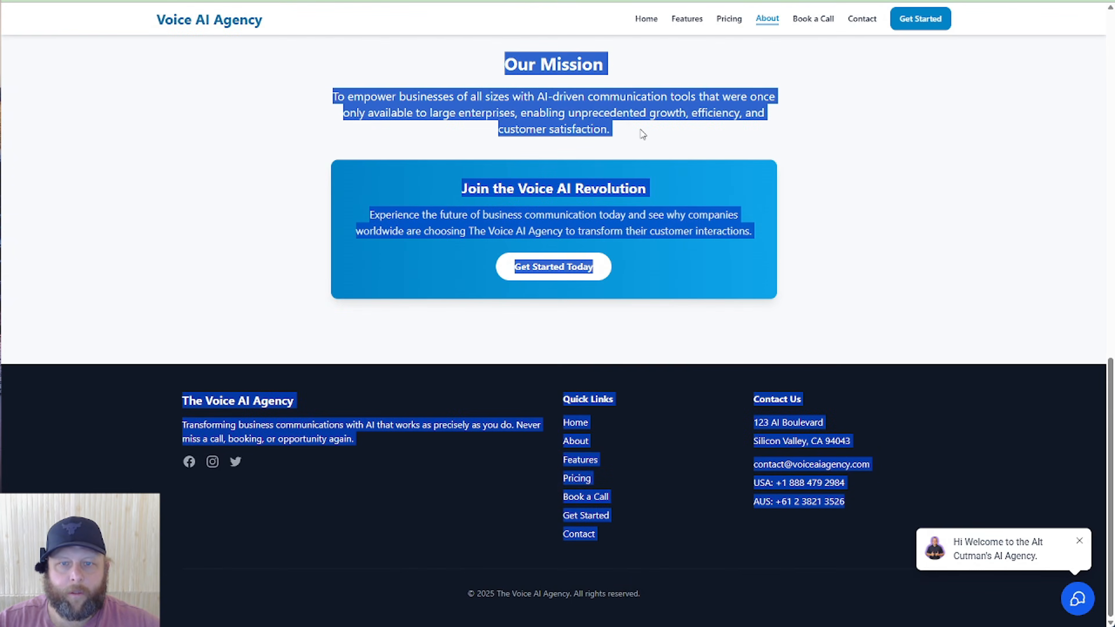
# Copy the text of the Voice AI Agency website's Home page, from hero to footer, and paste it at the end of the Google AI Studio prompt.
pyautogui.scroll(5, 643, 134)
pyautogui.click(646, 18)
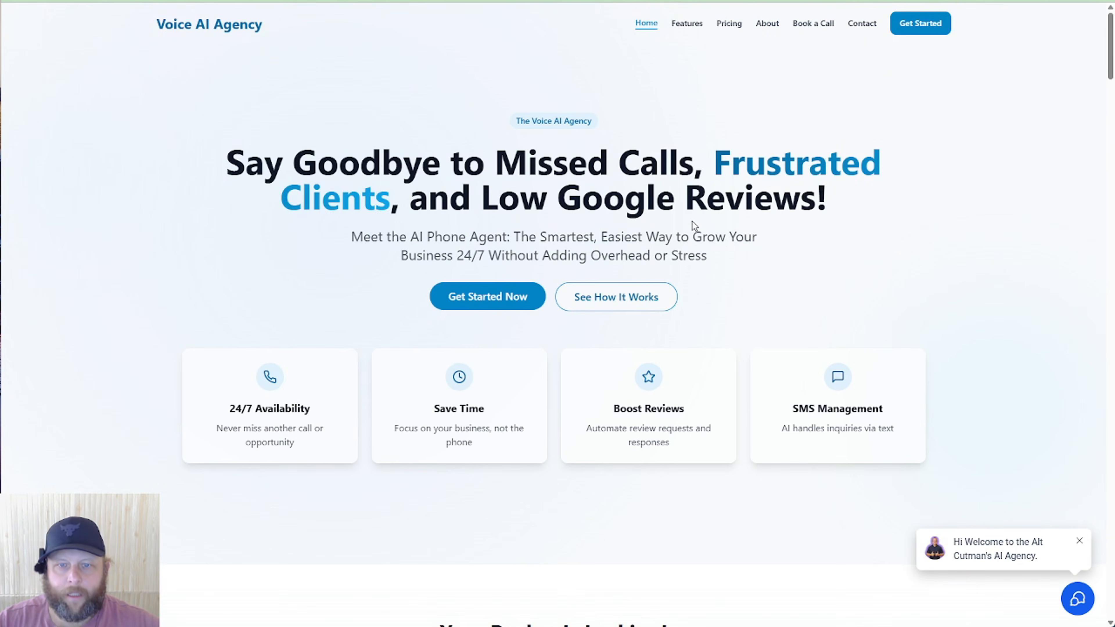
pyautogui.moveTo(502, 125); pyautogui.dragTo(855, 536)
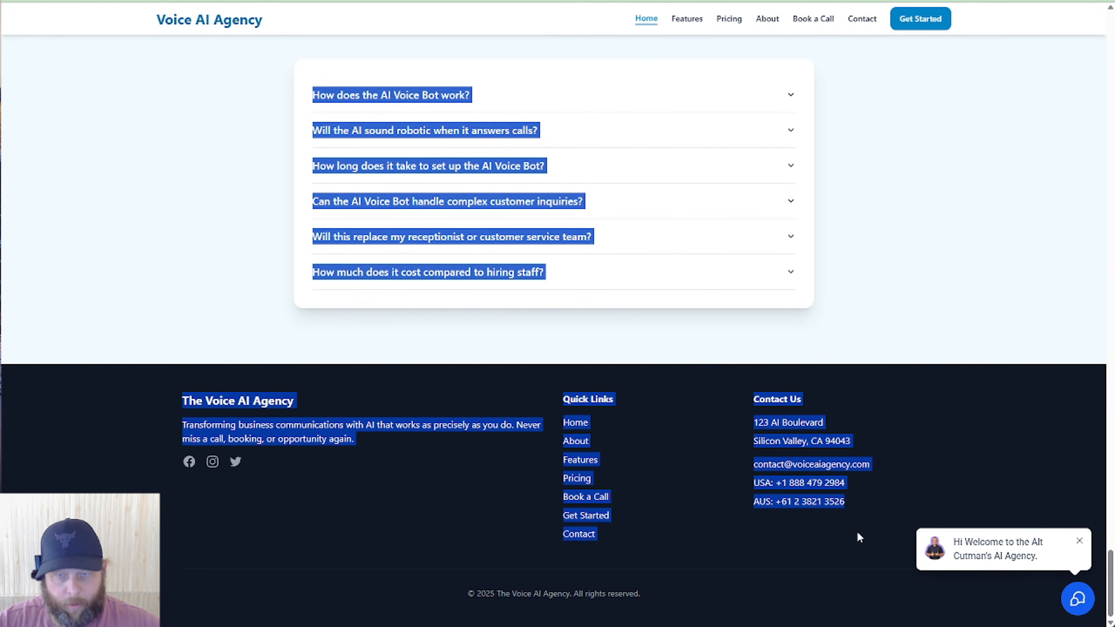
pyautogui.hotkey('ctrl', 'Tab')
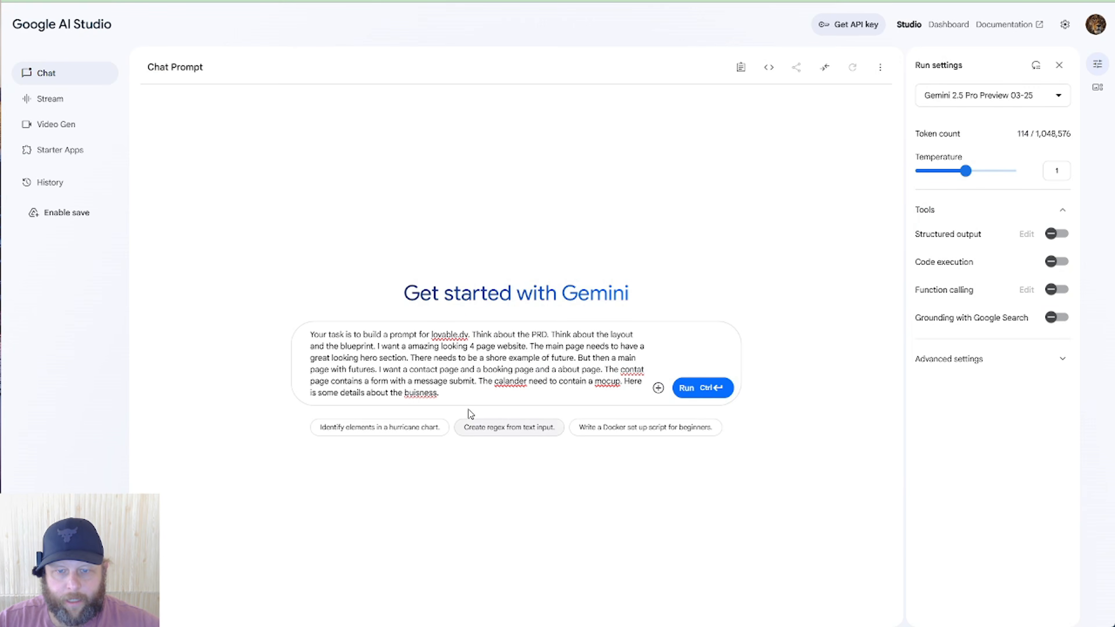
pyautogui.hotkey('ctrl', 'v')
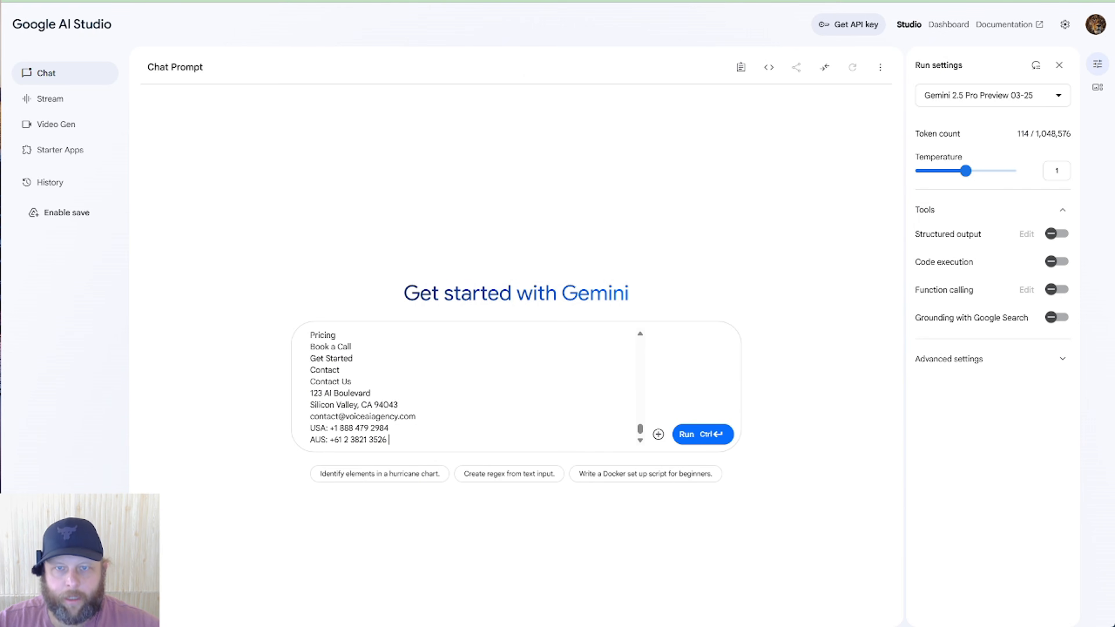
# Copy the text of the agency website's Features page, from the heading through the footer, for the end of the prompt.
pyautogui.hotkey('ctrl', 'shift', 'Tab')
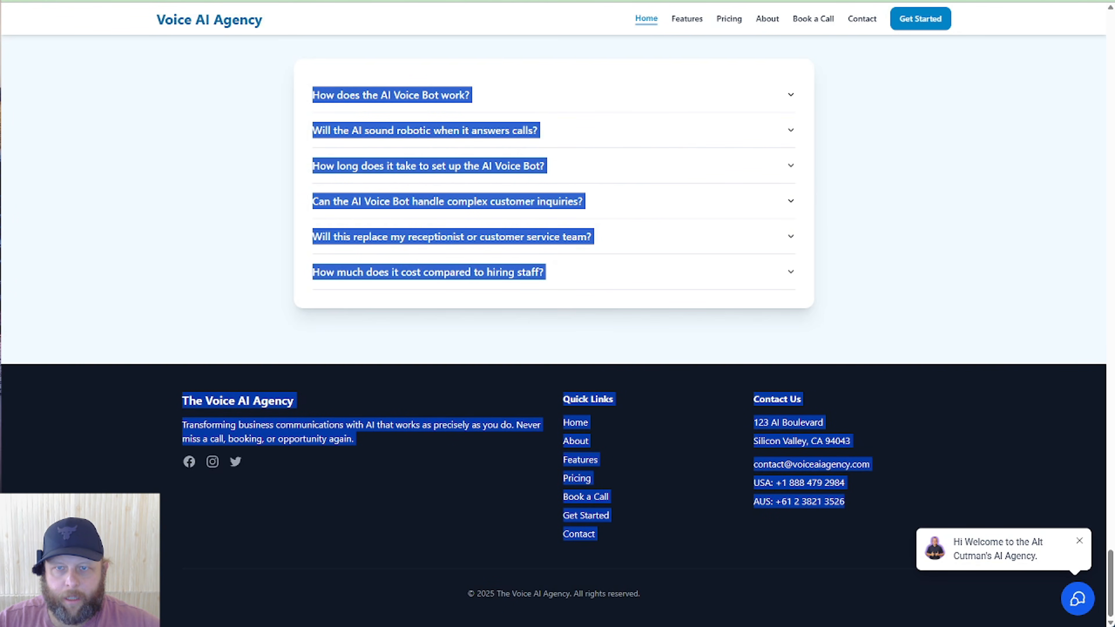
pyautogui.scroll(5, 526, 79)
pyautogui.click(687, 19)
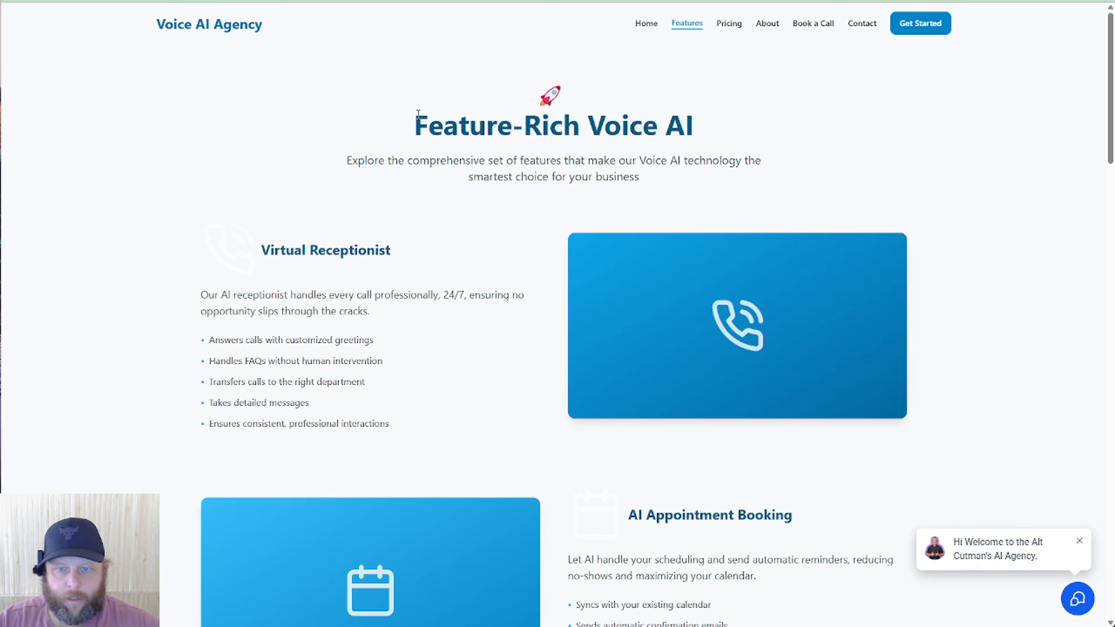
pyautogui.moveTo(428, 120); pyautogui.dragTo(799, 567)
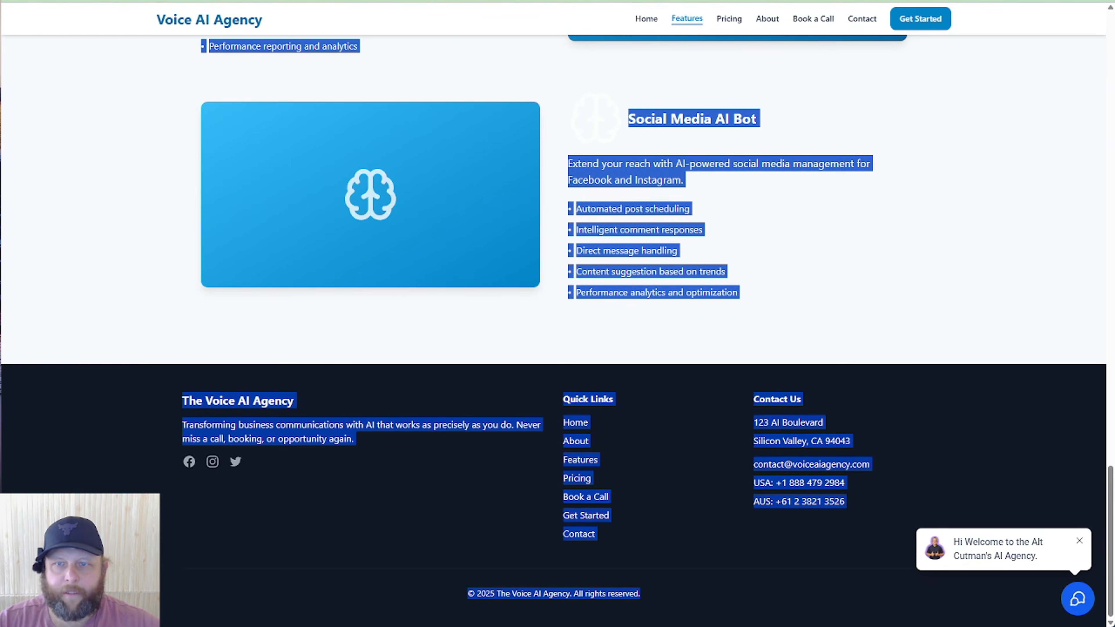
# Copy the entire text of the agency website's Pricing page and add it to the end of the prompt.
pyautogui.click(729, 23)
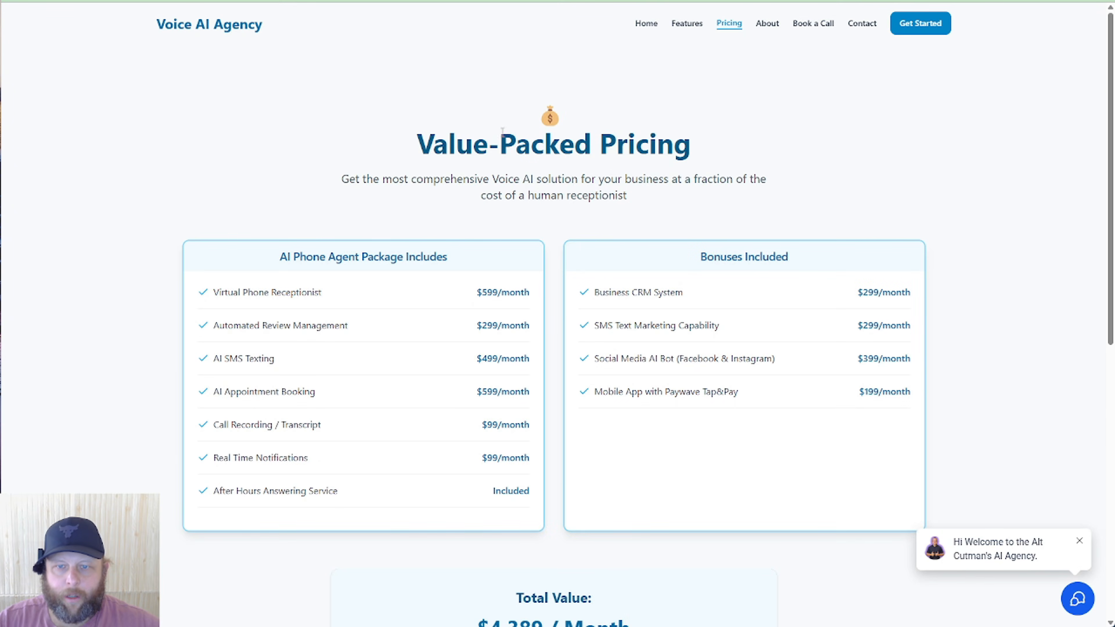
pyautogui.hotkey('ctrl', 'a')
pyautogui.scroll(-10, 546, 110)
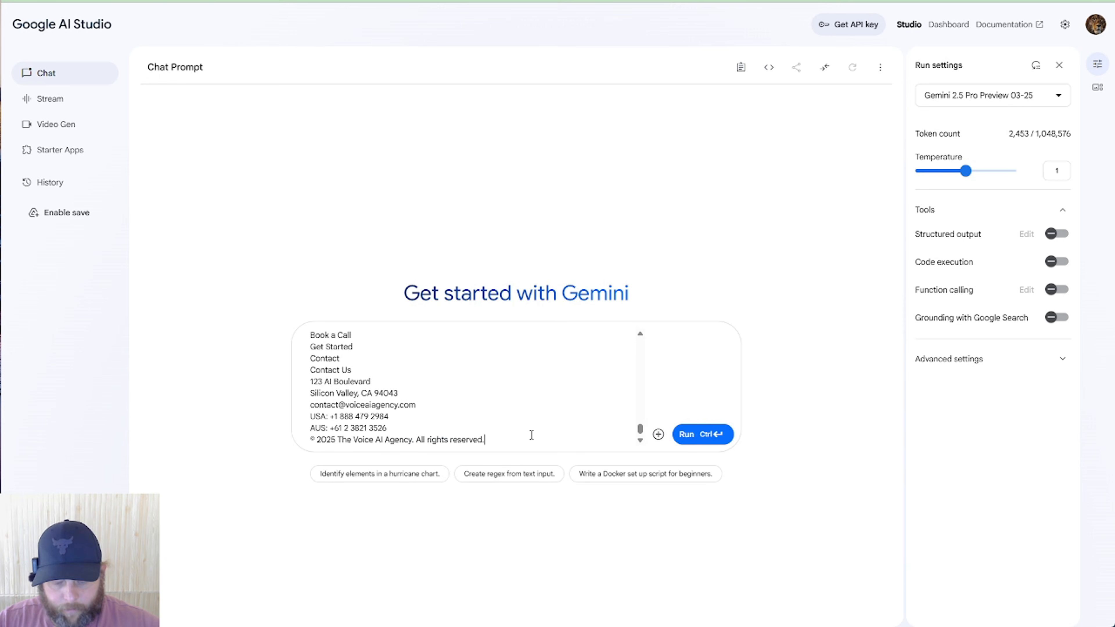
# Insert "I need a pricing page." into the prompt's instructions, just before the sentence introducing the business details.
pyautogui.scroll(10, 533, 432)
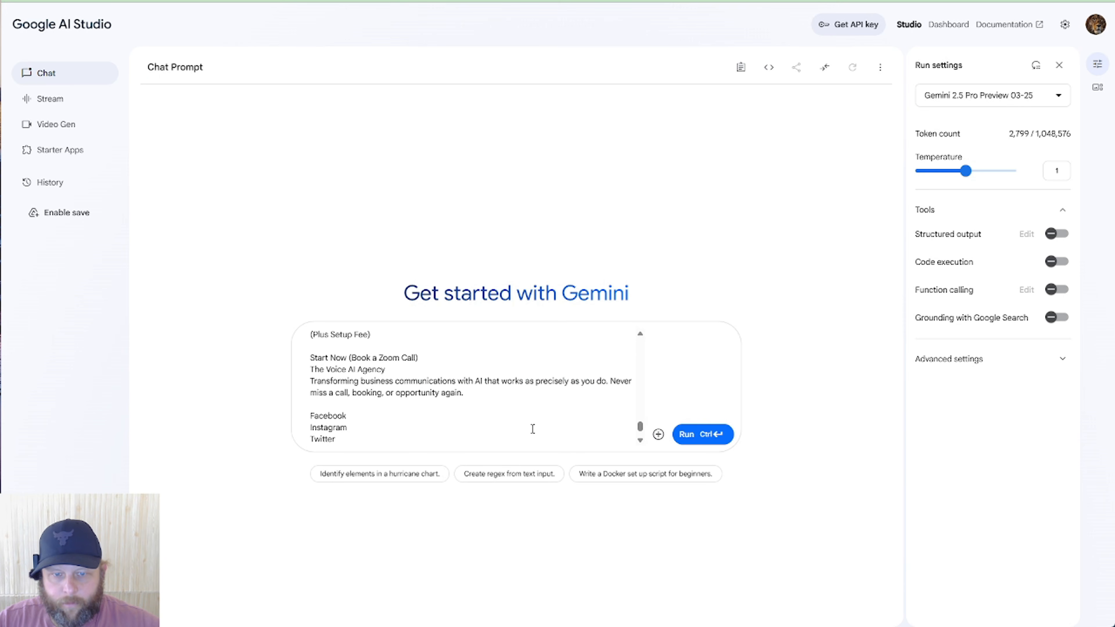
pyautogui.moveTo(643, 427); pyautogui.dragTo(653, 315)
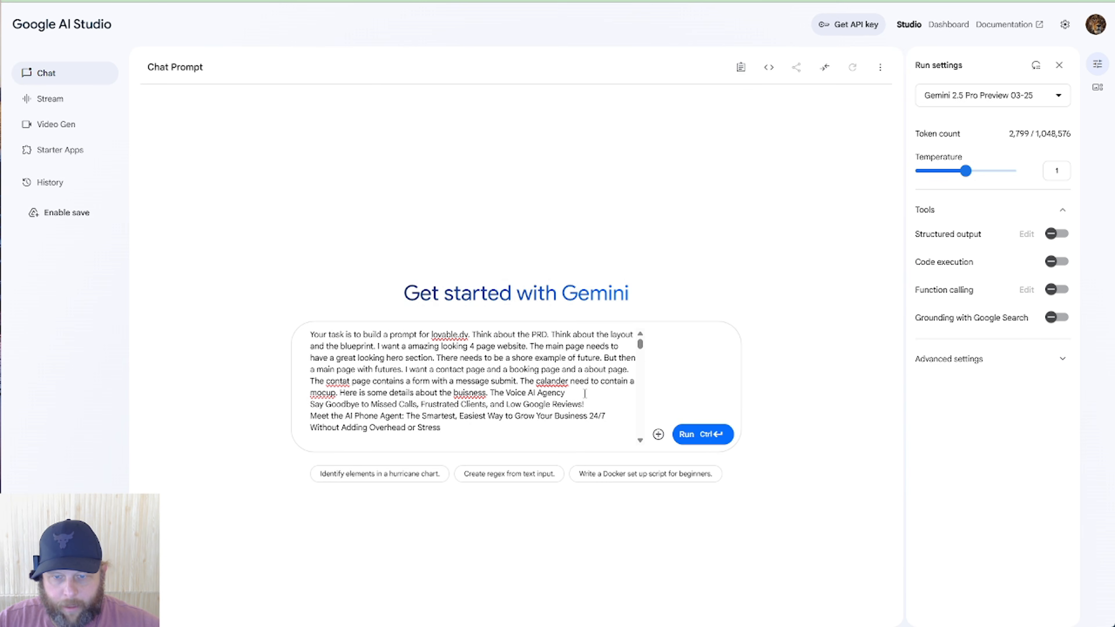
pyautogui.click(490, 392)
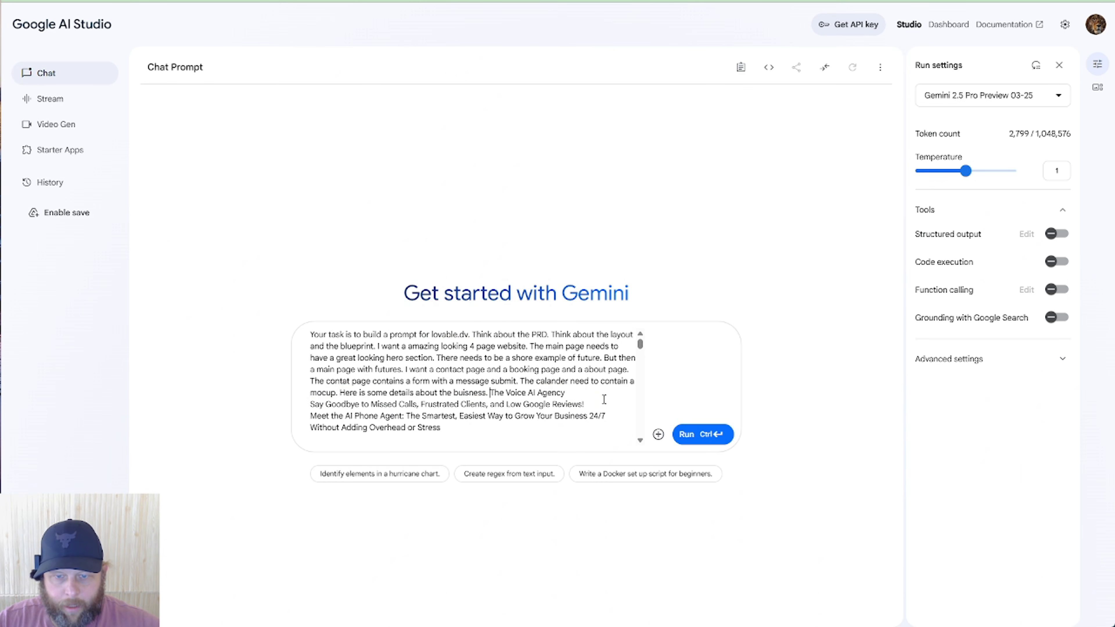
pyautogui.click(339, 394)
pyautogui.write('I need a pr')
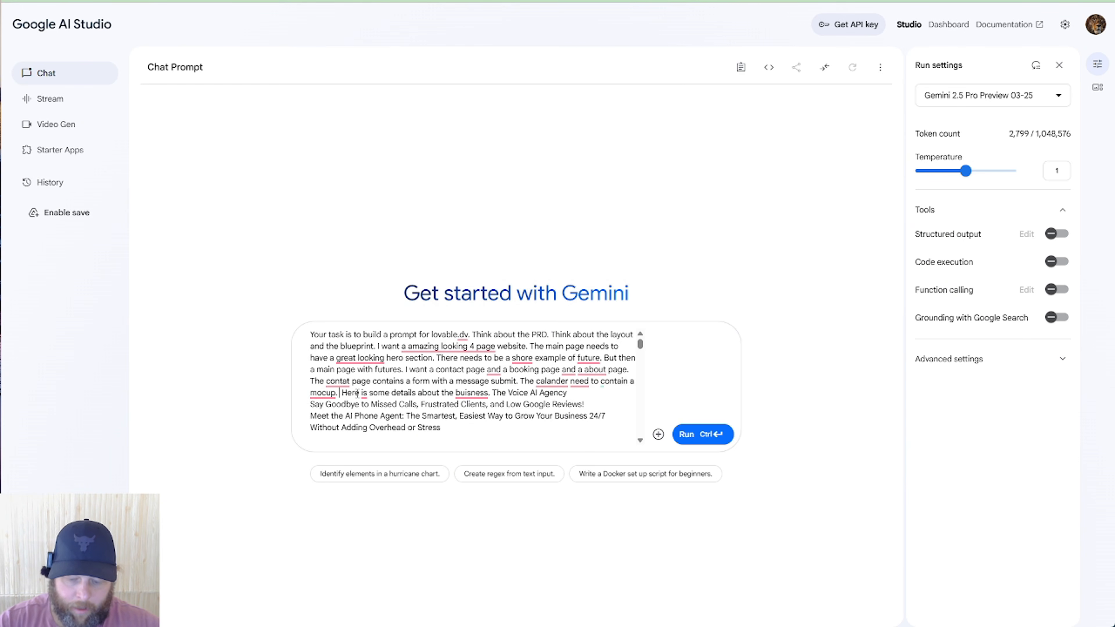
pyautogui.write('icing page.')
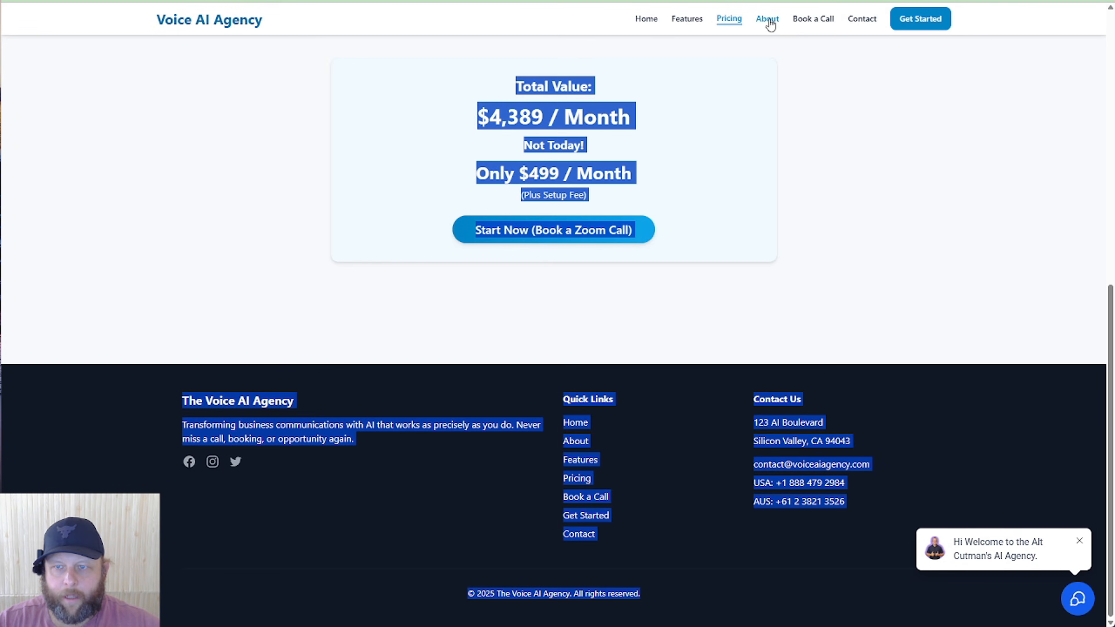
# Select all text on the agency website's About page, and return to the very end of the Google AI Studio prompt.
pyautogui.click(768, 20)
pyautogui.hotkey('ctrl', 'a')
pyautogui.scroll(-15, 807, 589)
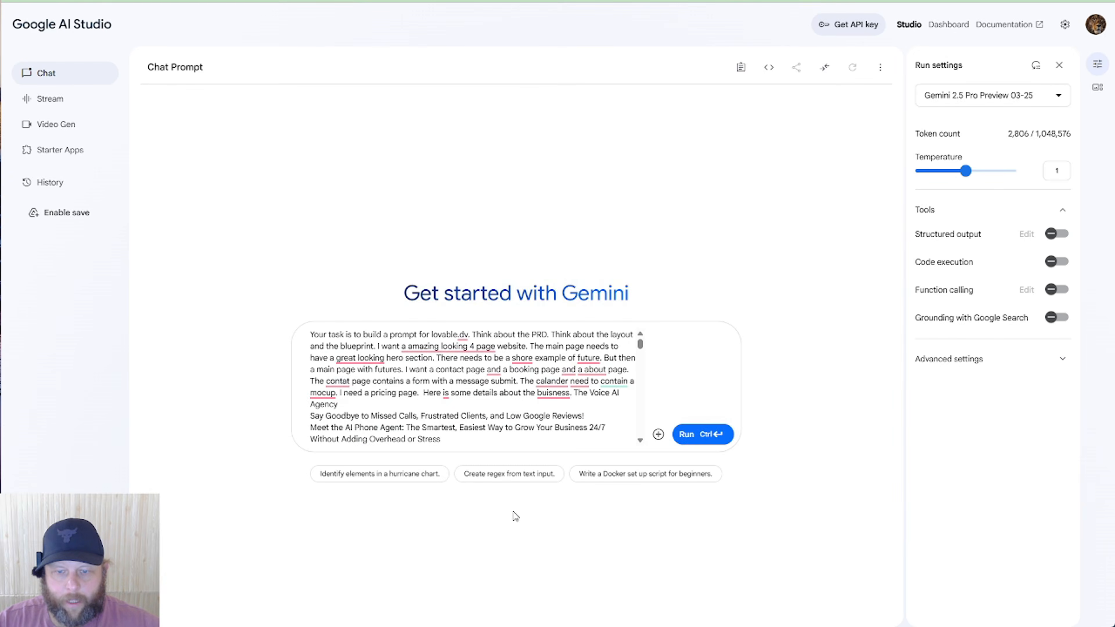
pyautogui.scroll(-15, 463, 439)
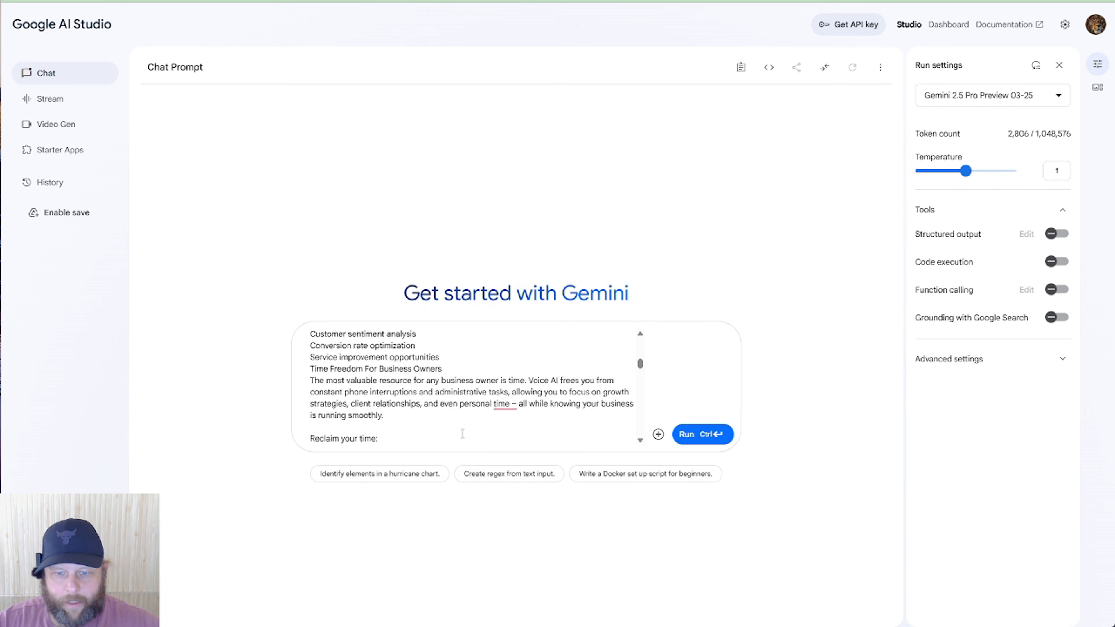
pyautogui.scroll(-3, 460, 427)
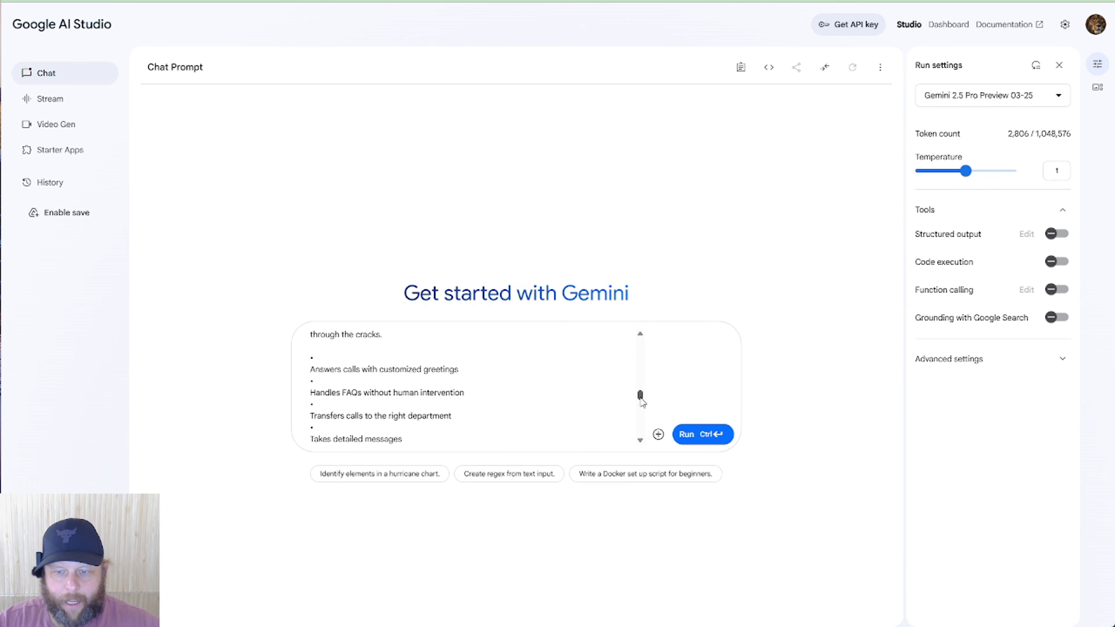
pyautogui.moveTo(641, 398); pyautogui.dragTo(644, 445)
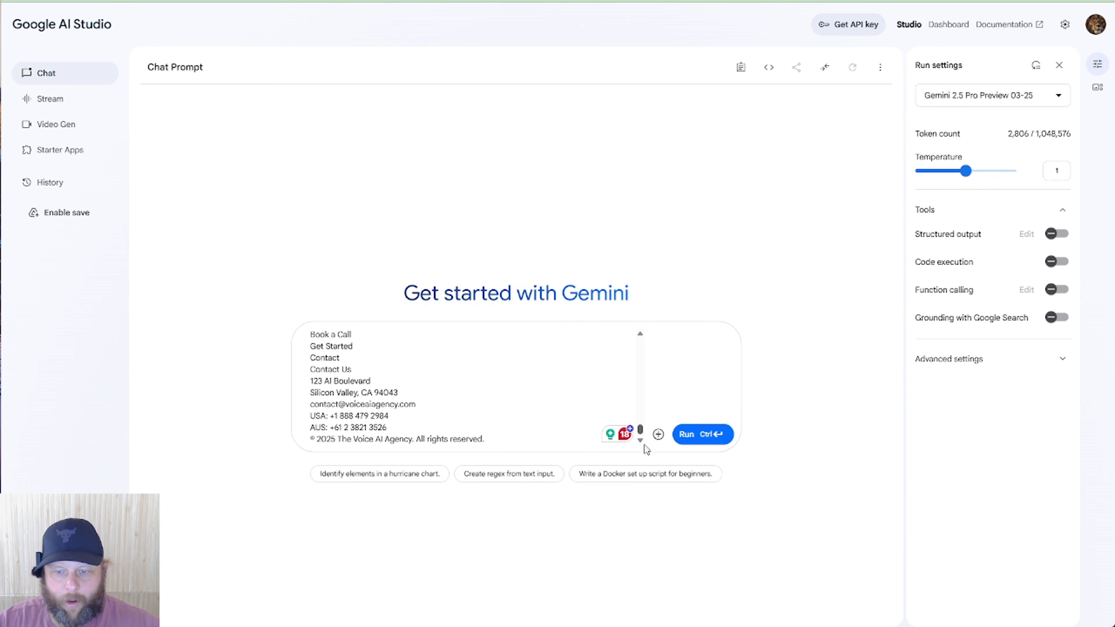
pyautogui.click(517, 441)
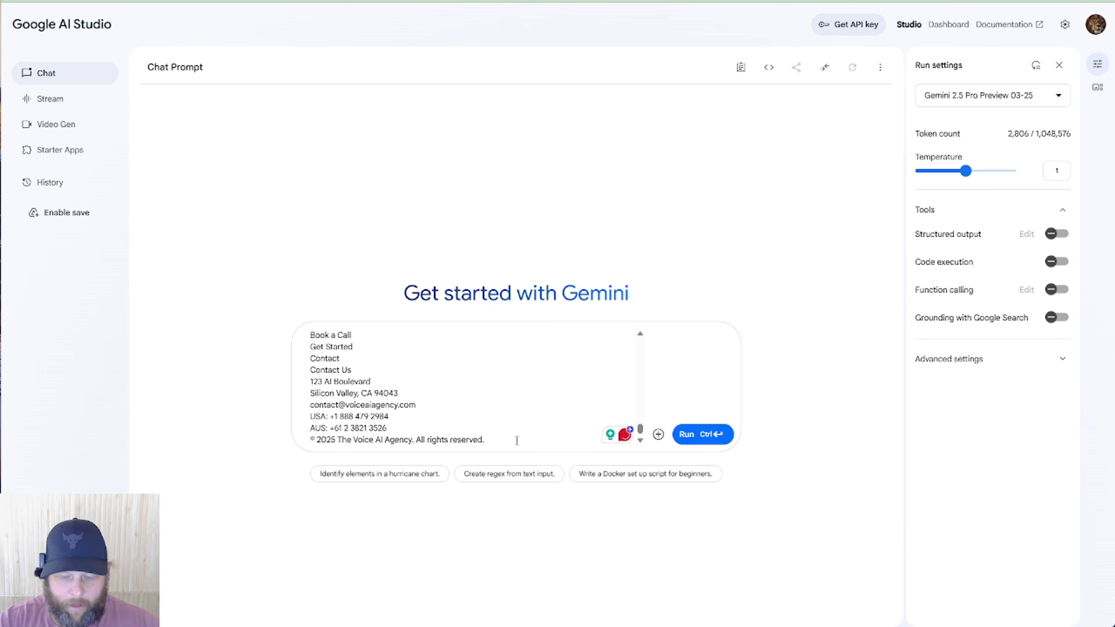
pyautogui.write('Now write m')
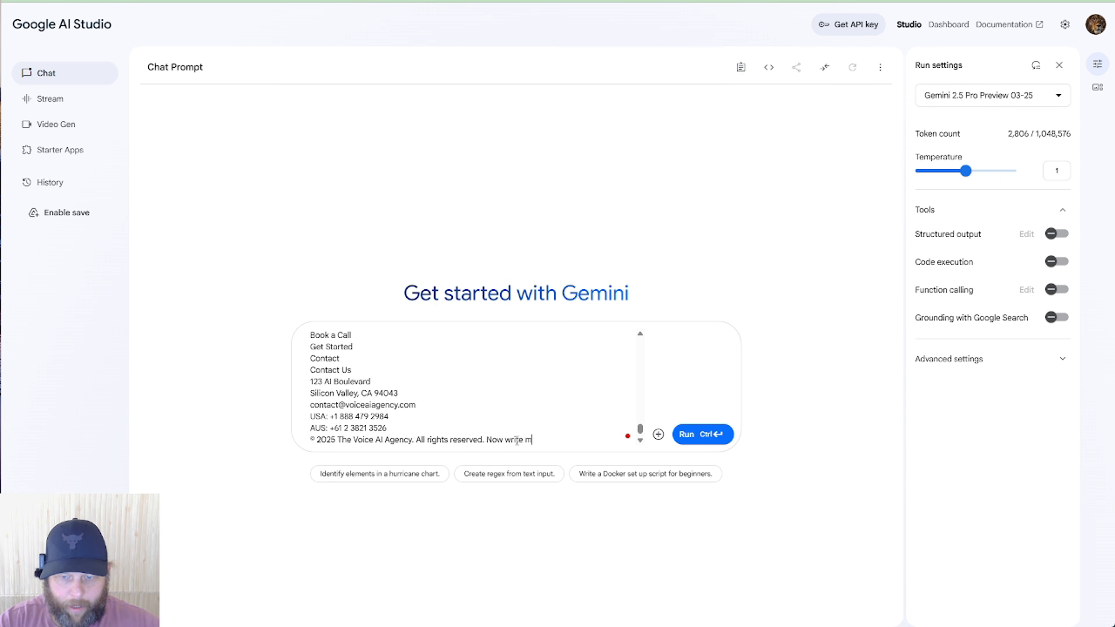
pyautogui.write('e the prompt for ')
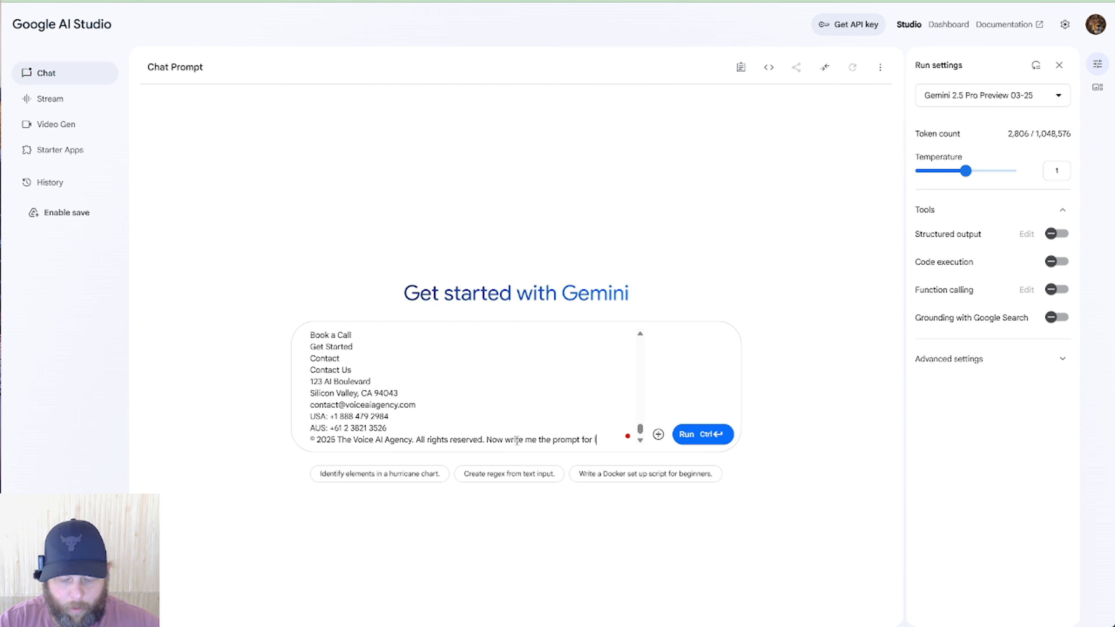
pyautogui.write('loca')
pyautogui.press('BackSpace')
pyautogui.press('BackSpace')
pyautogui.press('BackSpace')
pyautogui.press('BackSpace')
pyautogui.press('BackSpace')
pyautogui.press('BackSpace')
pyautogui.press('BackSpace')
pyautogui.press('BackSpace')
pyautogui.press('BackSpace')
pyautogui.press('BackSpace')
pyautogui.press('BackSpace')
pyautogui.press('BackSpace')
pyautogui.press('BackSpace')
pyautogui.press('BackSpace')
pyautogui.press('BackSpace')
pyautogui.press('BackSpace')
pyautogui.press('BackSpace')
pyautogui.press('BackSpace')
pyautogui.press('BackSpace')
pyautogui.press('BackSpace')
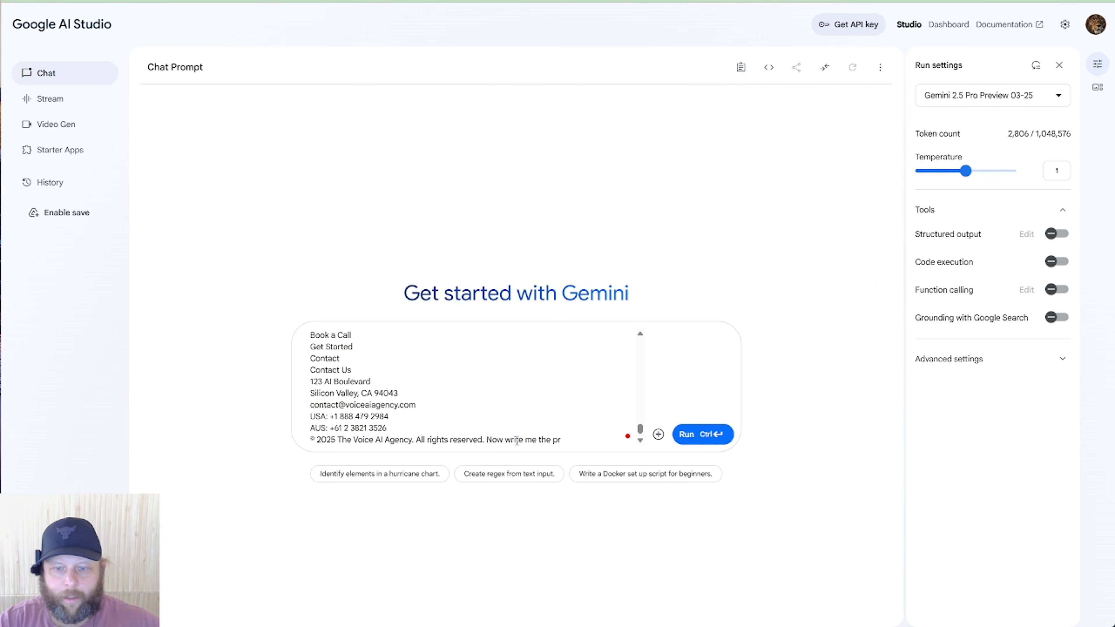
pyautogui.press('BackSpace')
pyautogui.press('BackSpace')
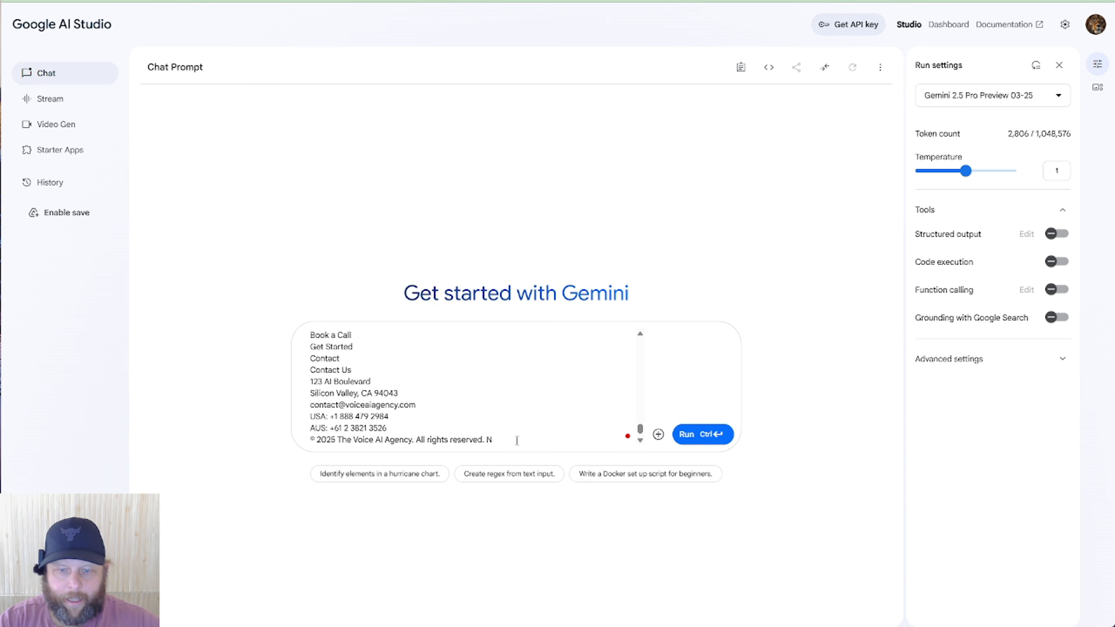
# End the prompt with "Now ask me 10 questions about the business to help you create this prompt" and run it.
pyautogui.write('ow a')
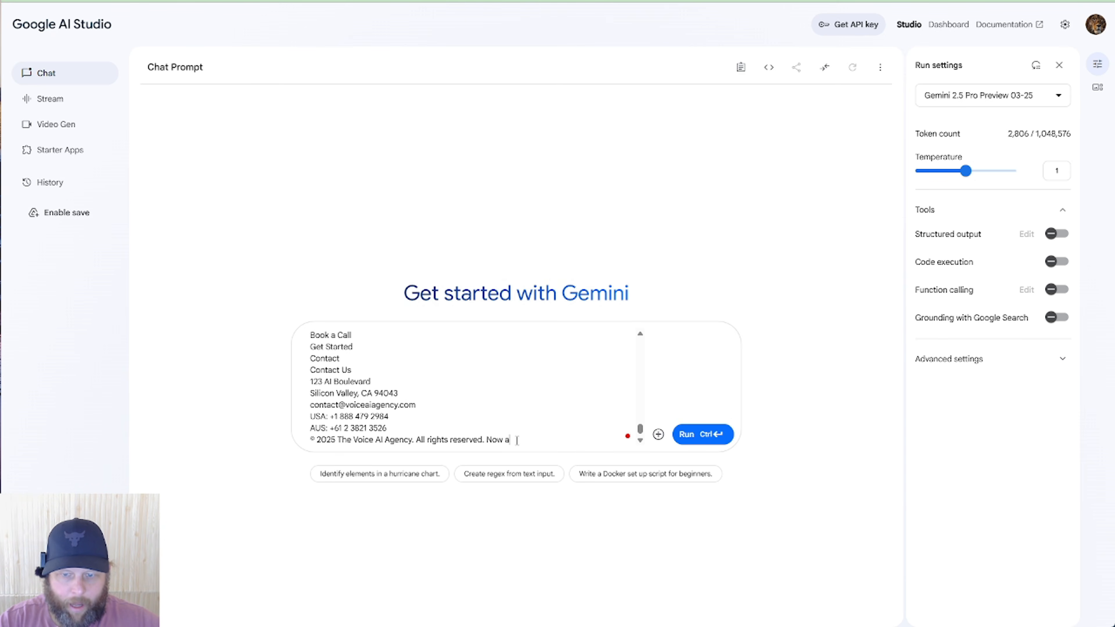
pyautogui.write('sk me ')
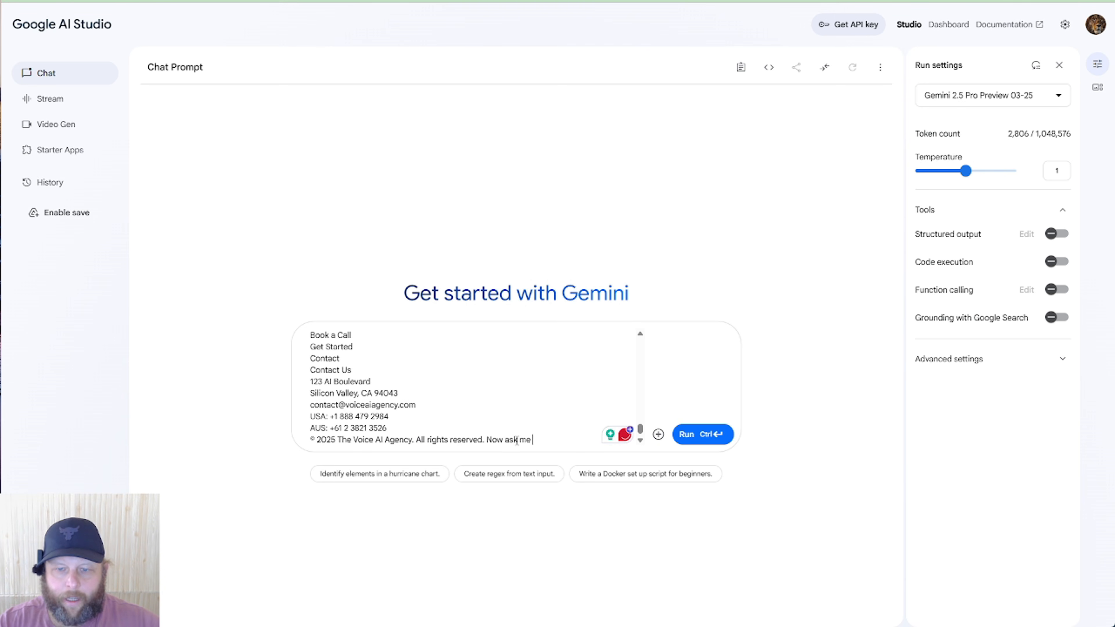
pyautogui.write('10 ques')
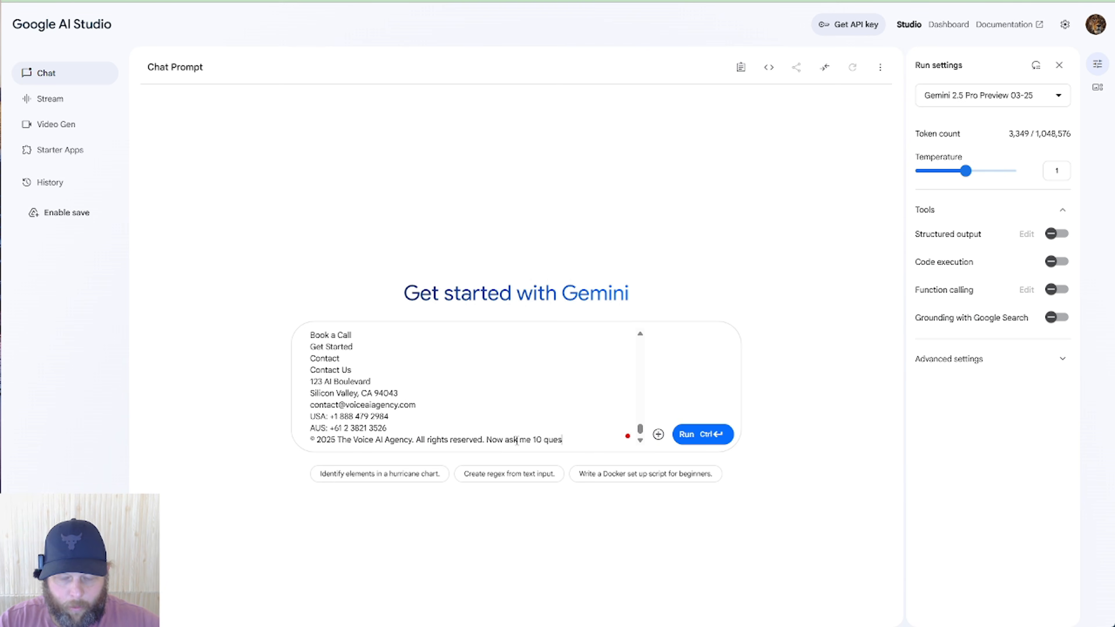
pyautogui.write('tions about the bus')
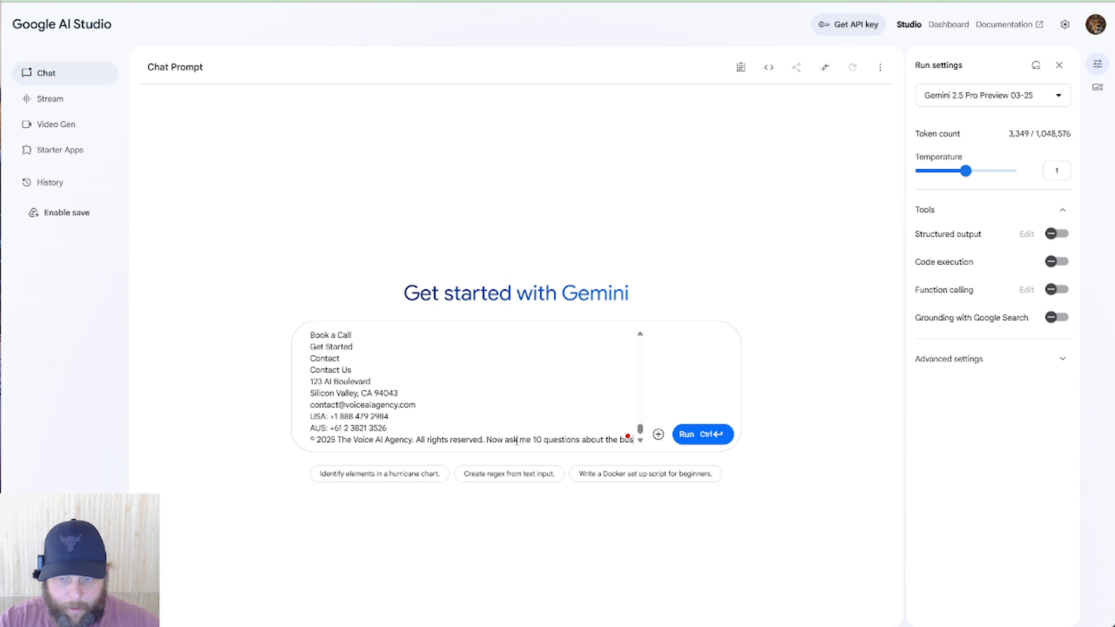
pyautogui.write('iness to help')
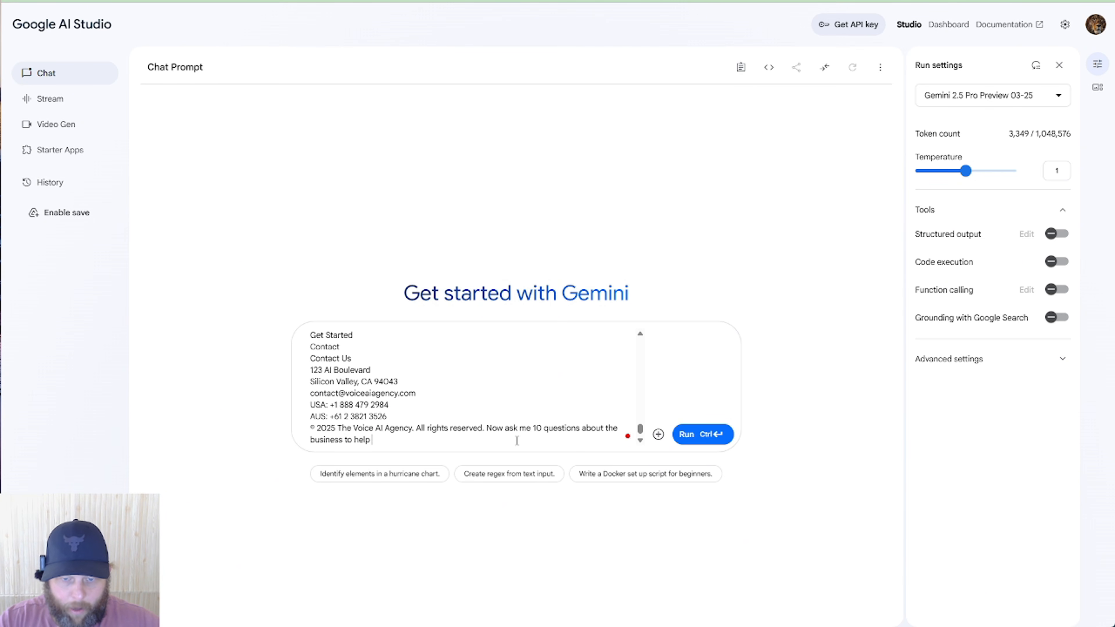
pyautogui.write(' you create this prom')
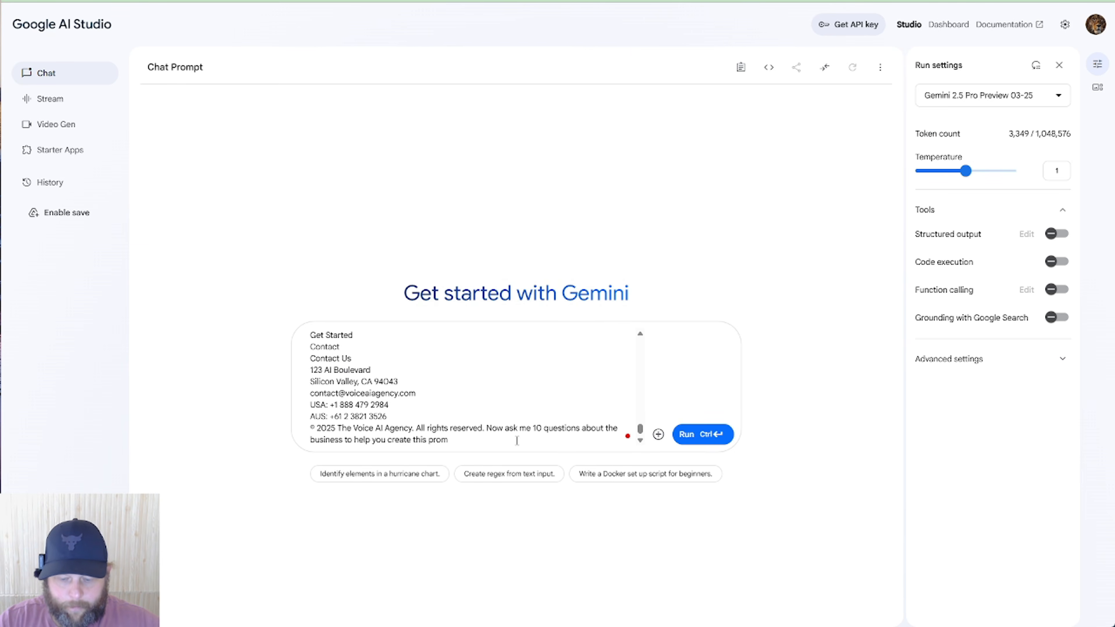
pyautogui.write('optmp[t\\')
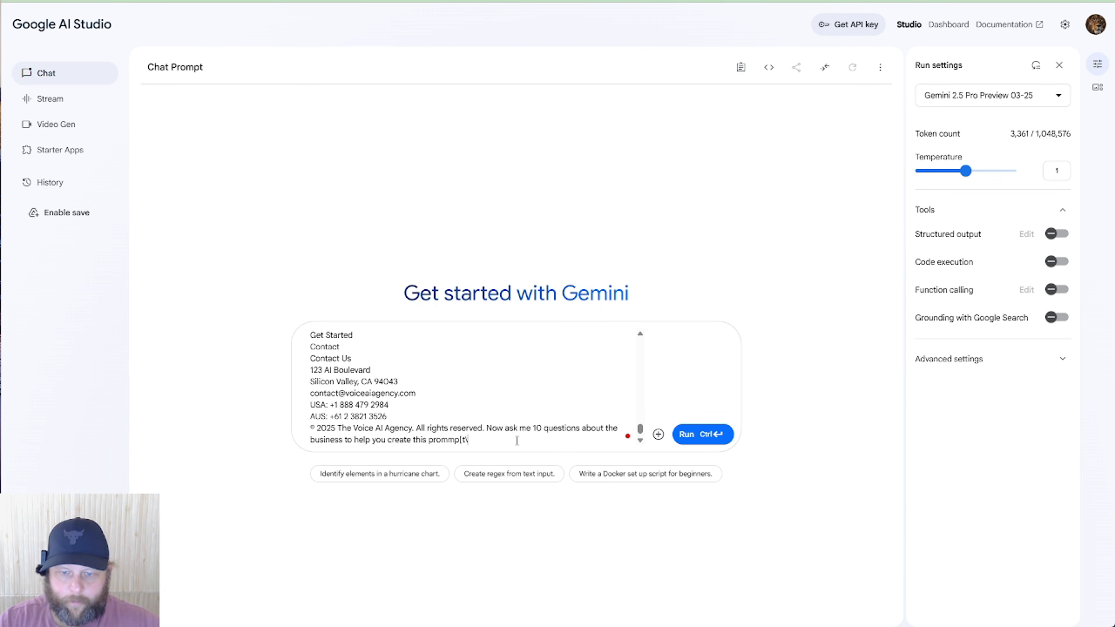
pyautogui.press('BackSpace')
pyautogui.press('BackSpace')
pyautogui.write('o')
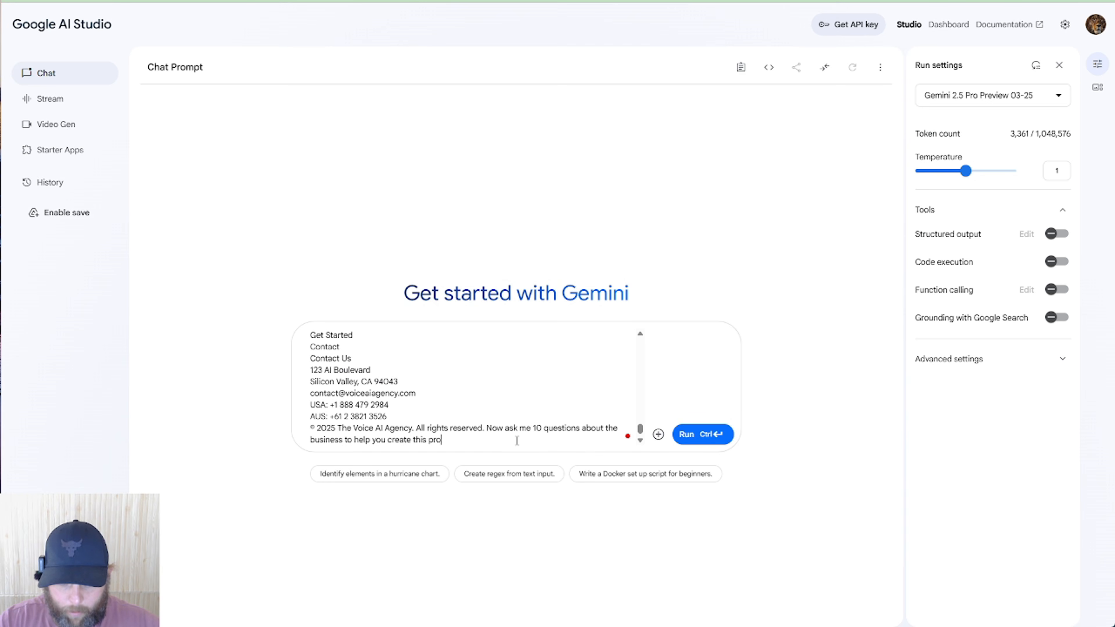
pyautogui.write('mpt')
pyautogui.press('Return')
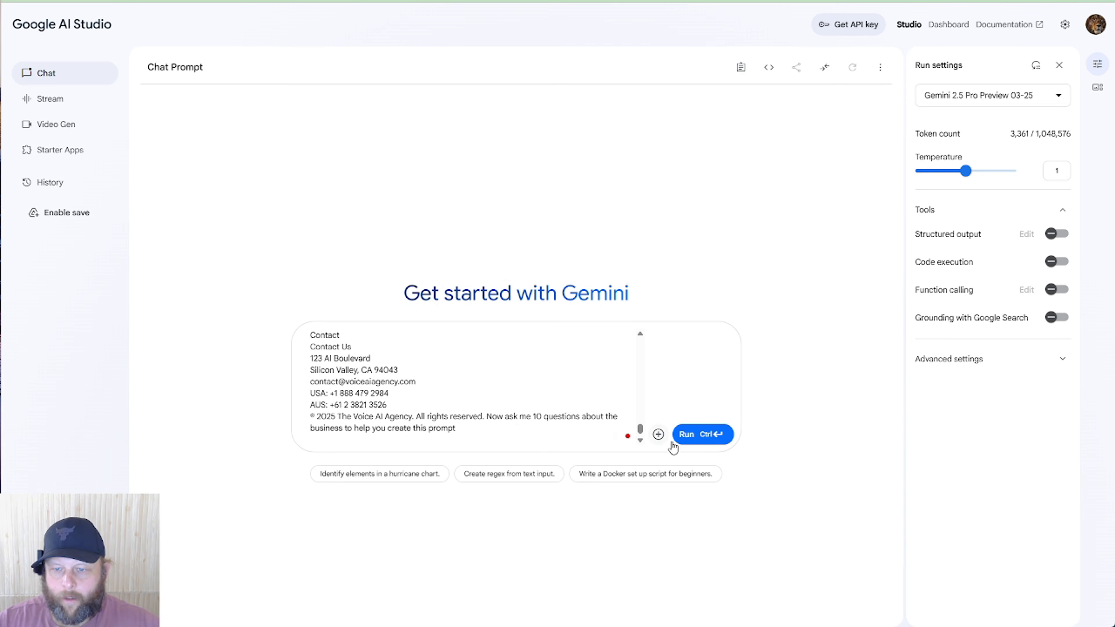
pyautogui.hotkey('ctrl', 'Return')
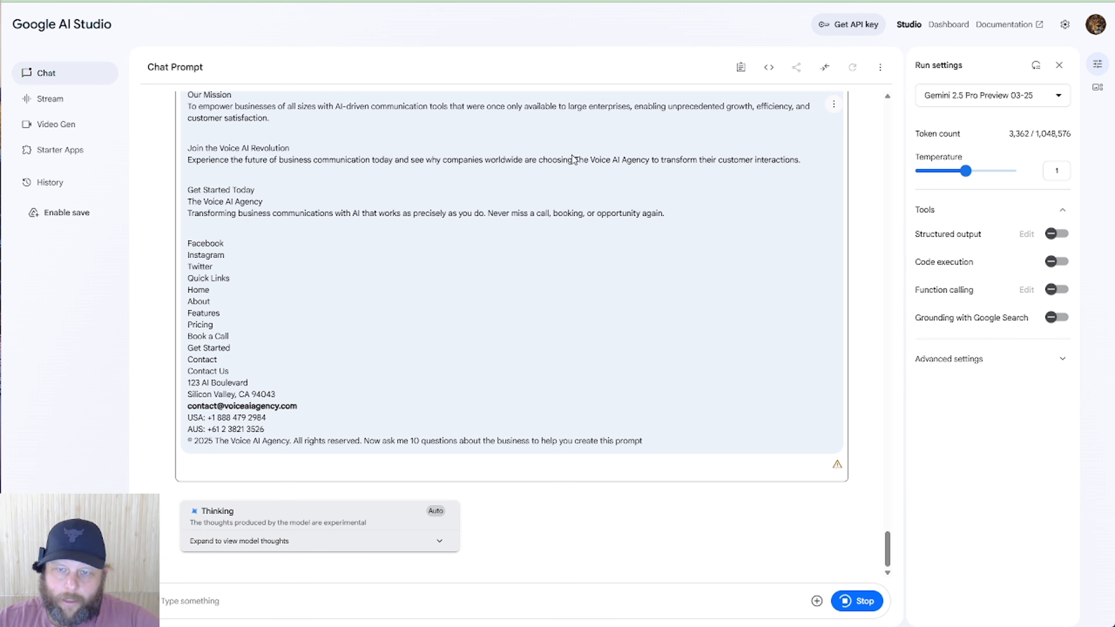
# Open lovable.dev in a new browser tab and look over its start page and existing projects.
pyautogui.hotkey('ctrl', 't')
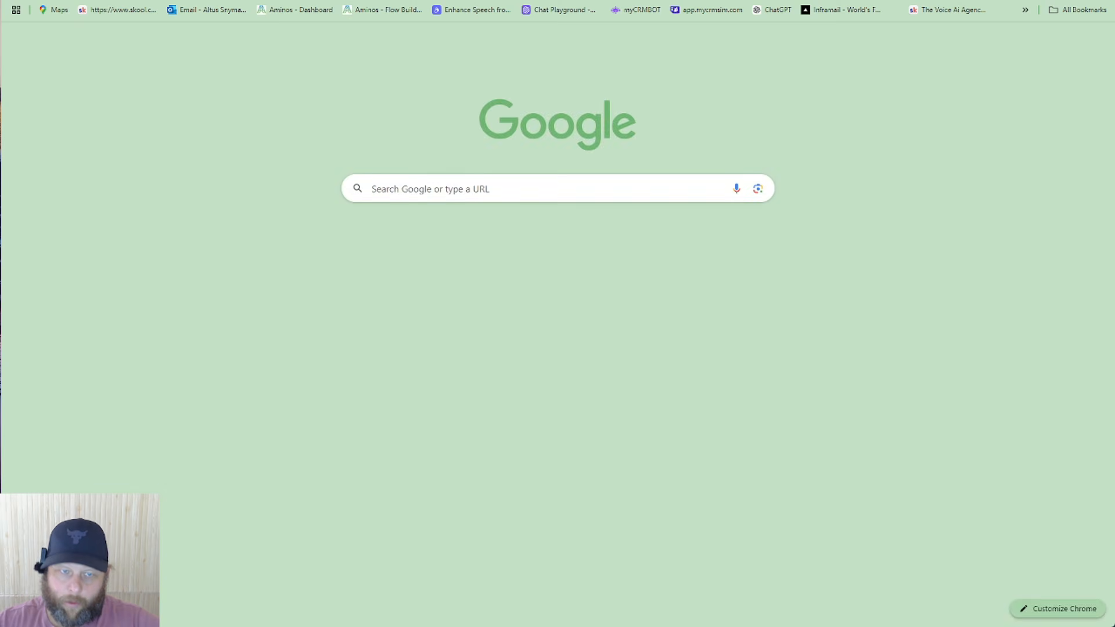
pyautogui.write('lova')
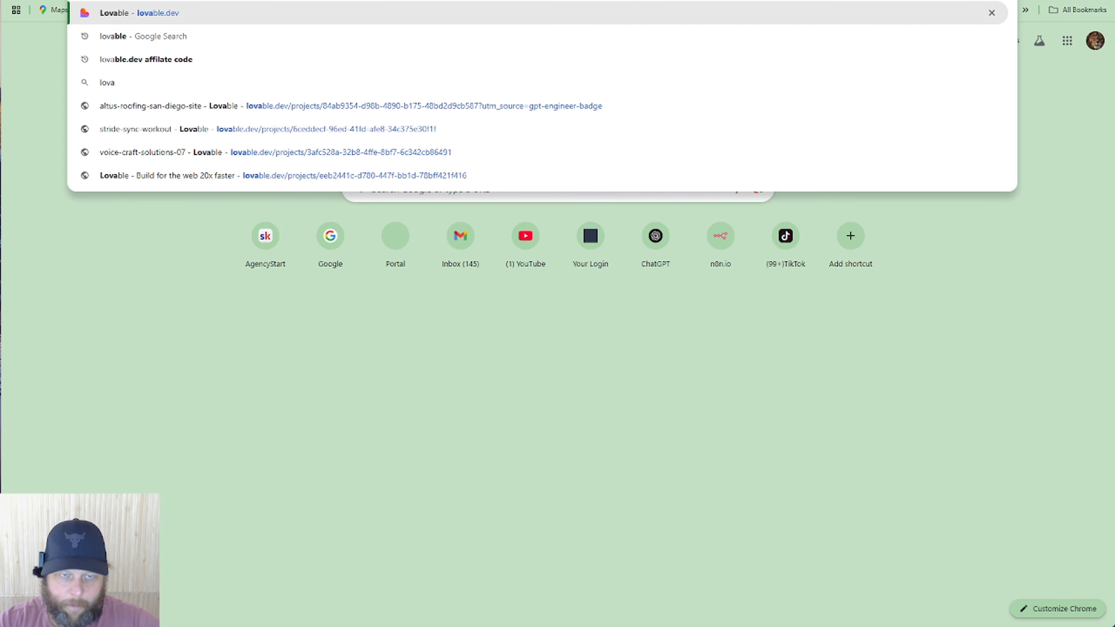
pyautogui.press('Return')
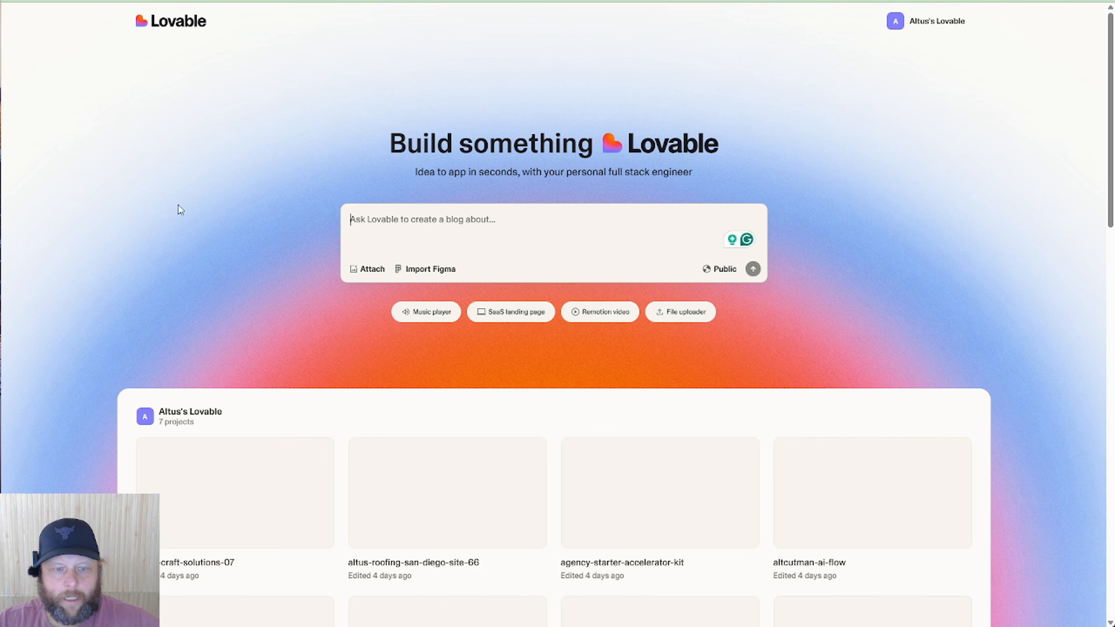
pyautogui.scroll(-3, 587, 176)
pyautogui.scroll(3, 589, 184)
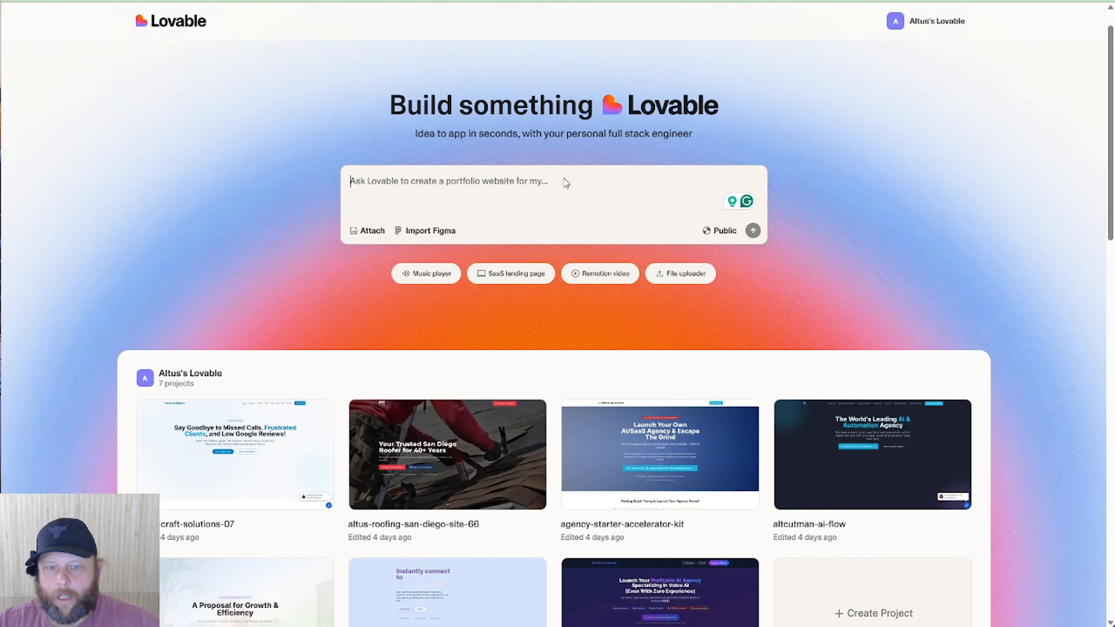
# Open The Voice AI Agency Mentorship community on Skool in a new tab and examine its Classroom courses and About page.
pyautogui.hotkey('ctrl', 't')
pyautogui.write('a')
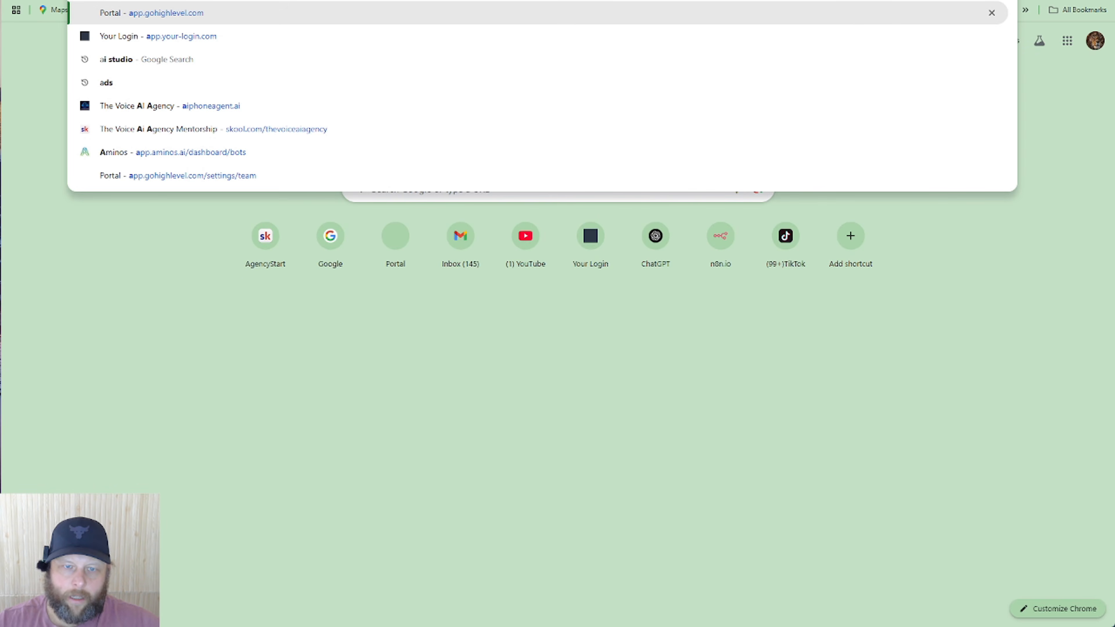
pyautogui.click(324, 130)
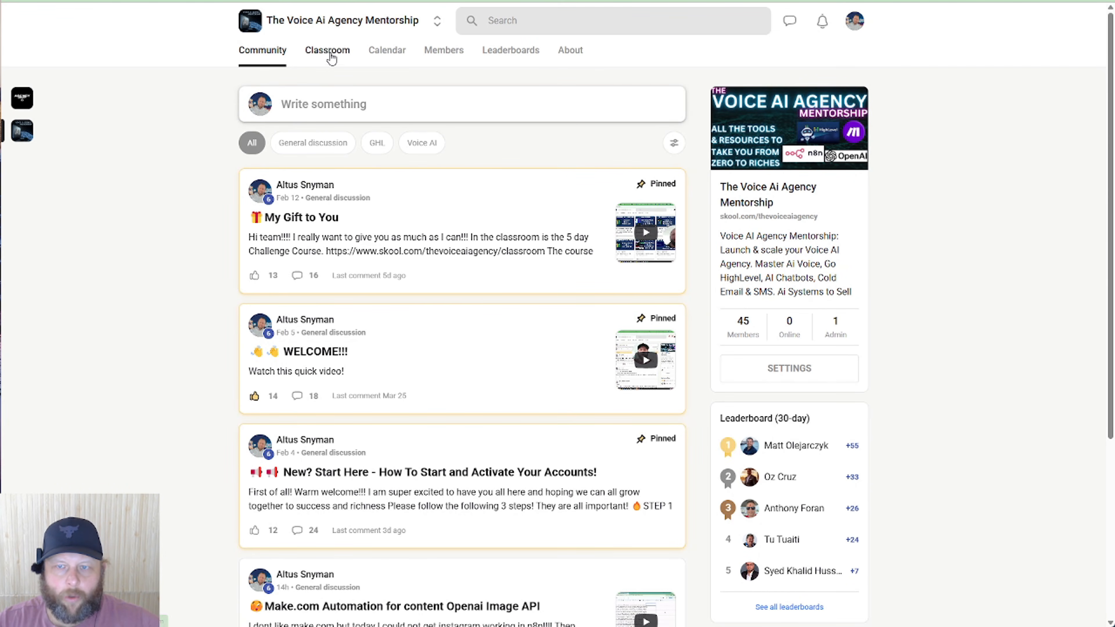
pyautogui.click(330, 54)
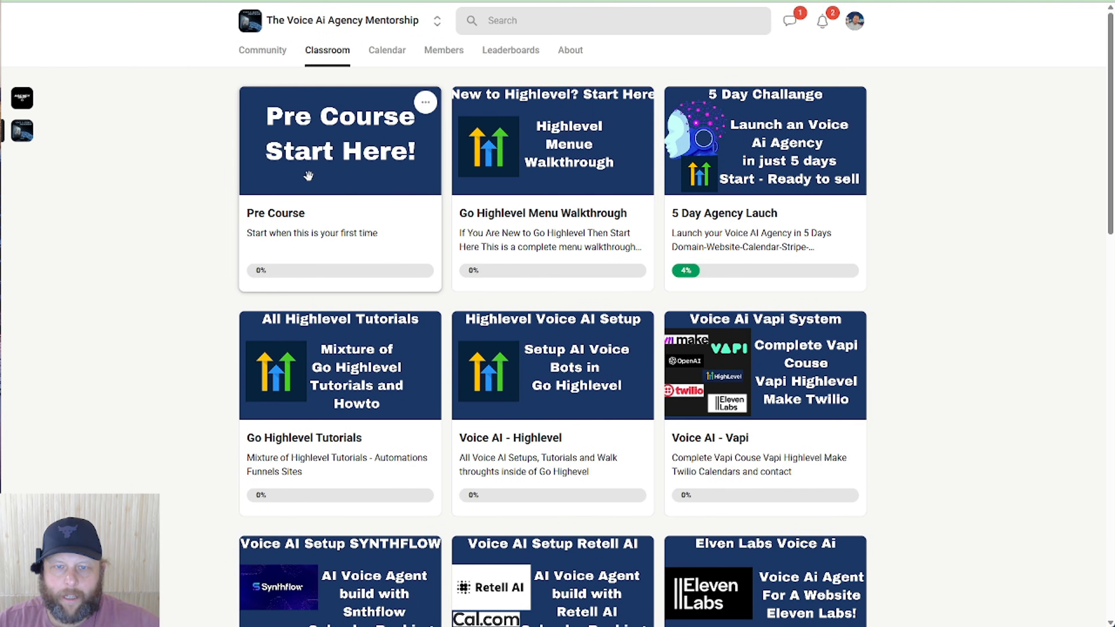
pyautogui.scroll(-5, 628, 249)
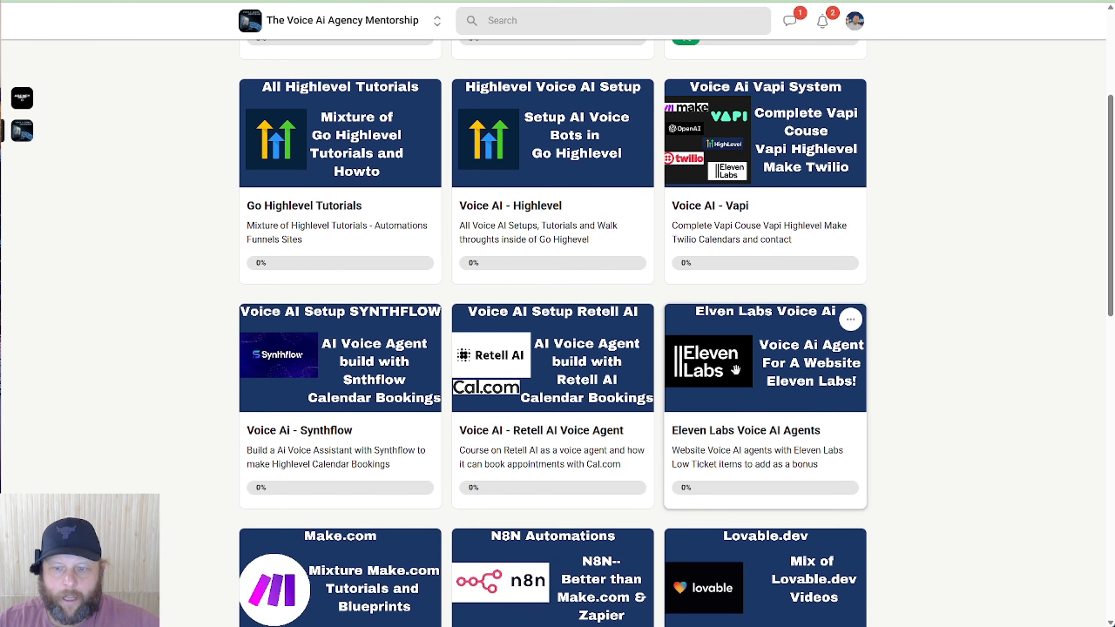
pyautogui.scroll(-1, 636, 424)
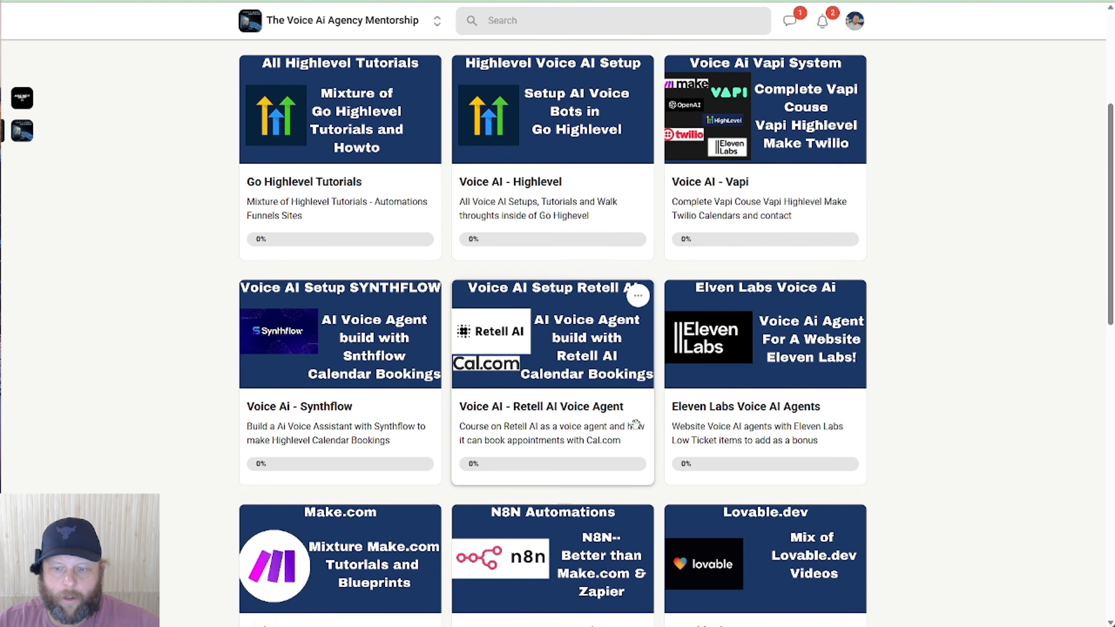
pyautogui.scroll(-3, 635, 424)
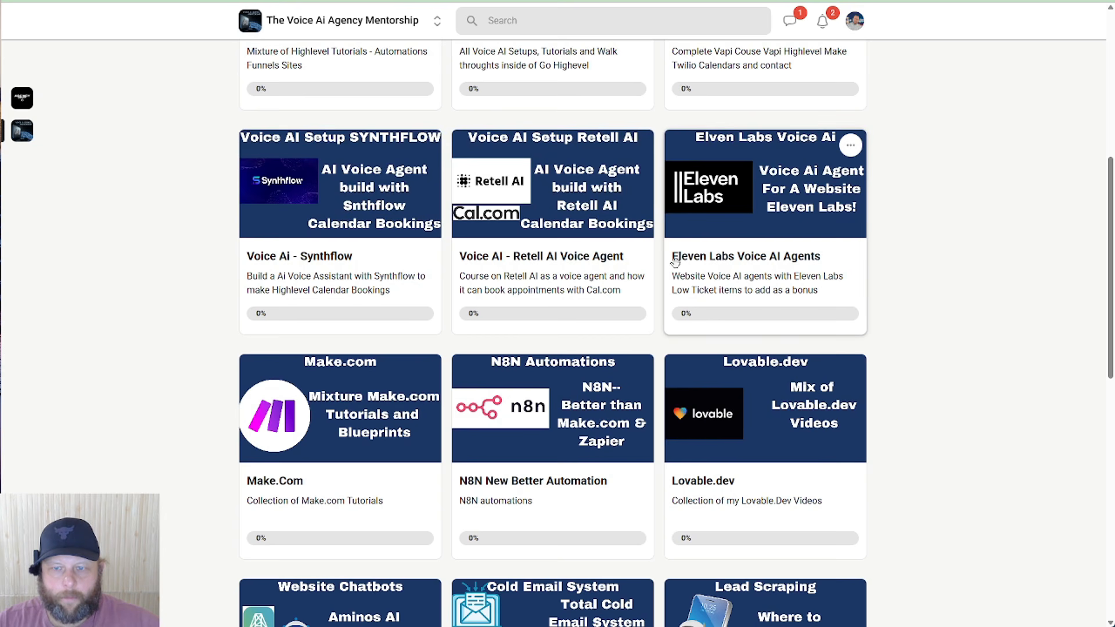
pyautogui.scroll(9, 676, 255)
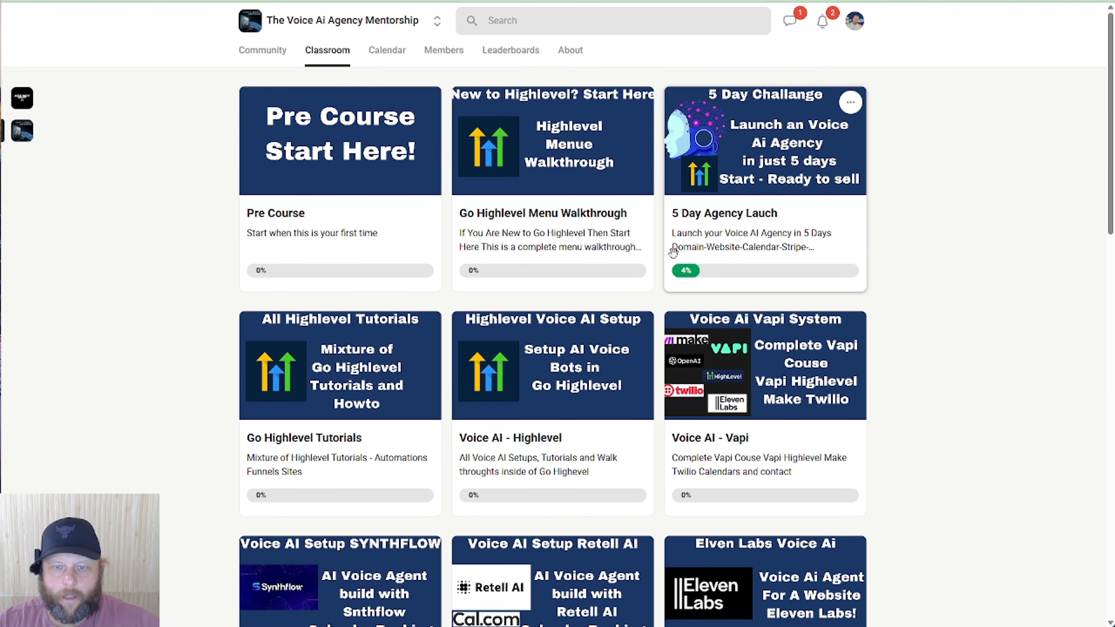
pyautogui.scroll(-15, 673, 253)
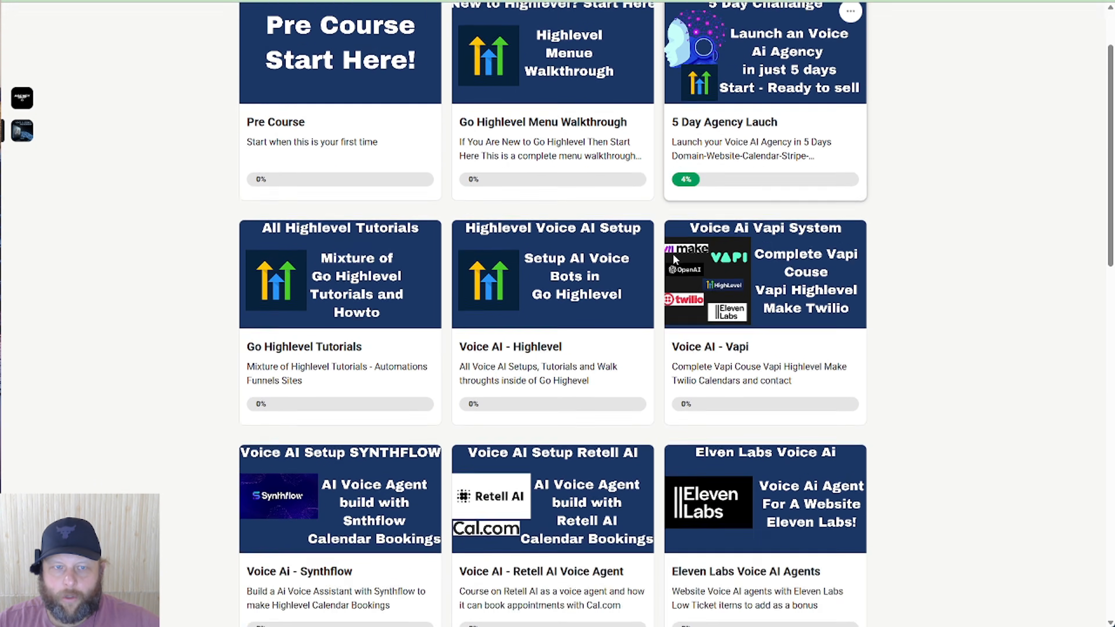
pyautogui.scroll(15, 672, 254)
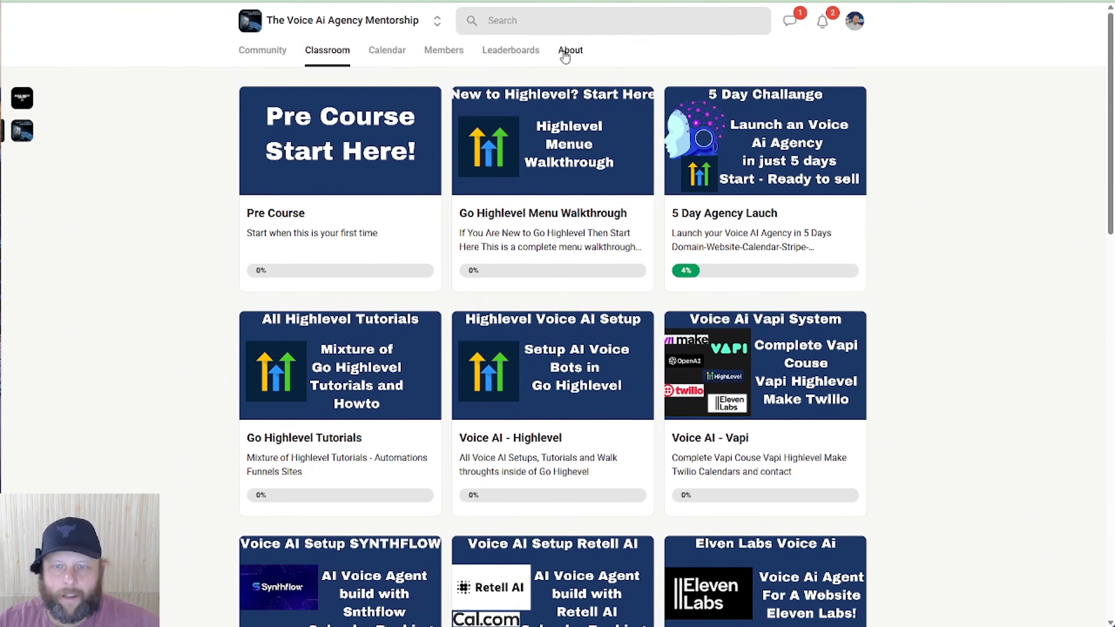
pyautogui.click(565, 52)
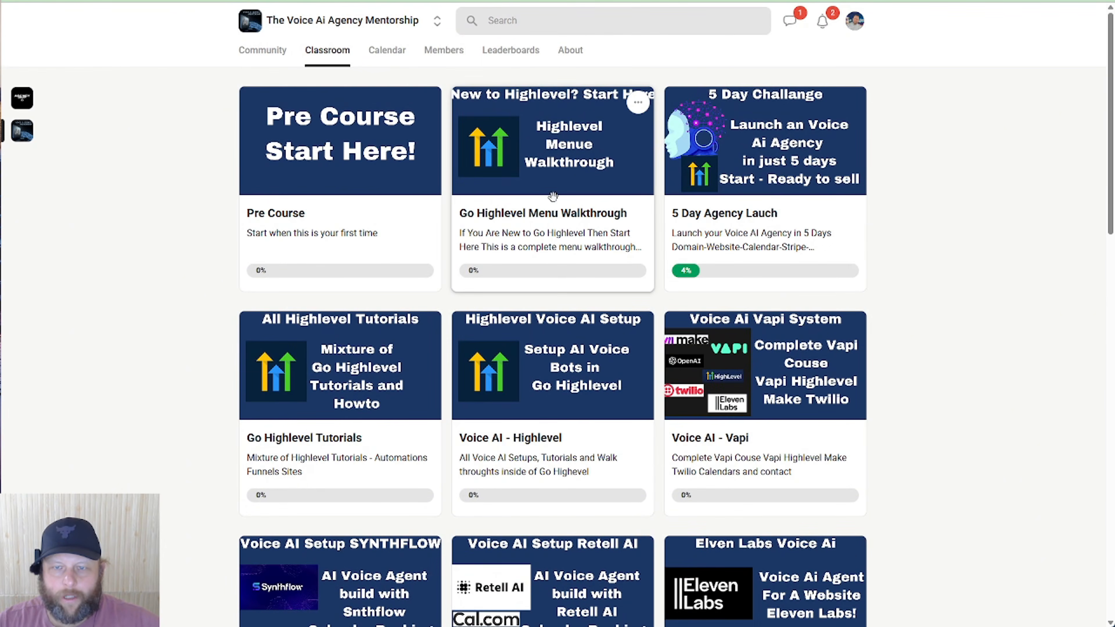
pyautogui.scroll(-5, 424, 304)
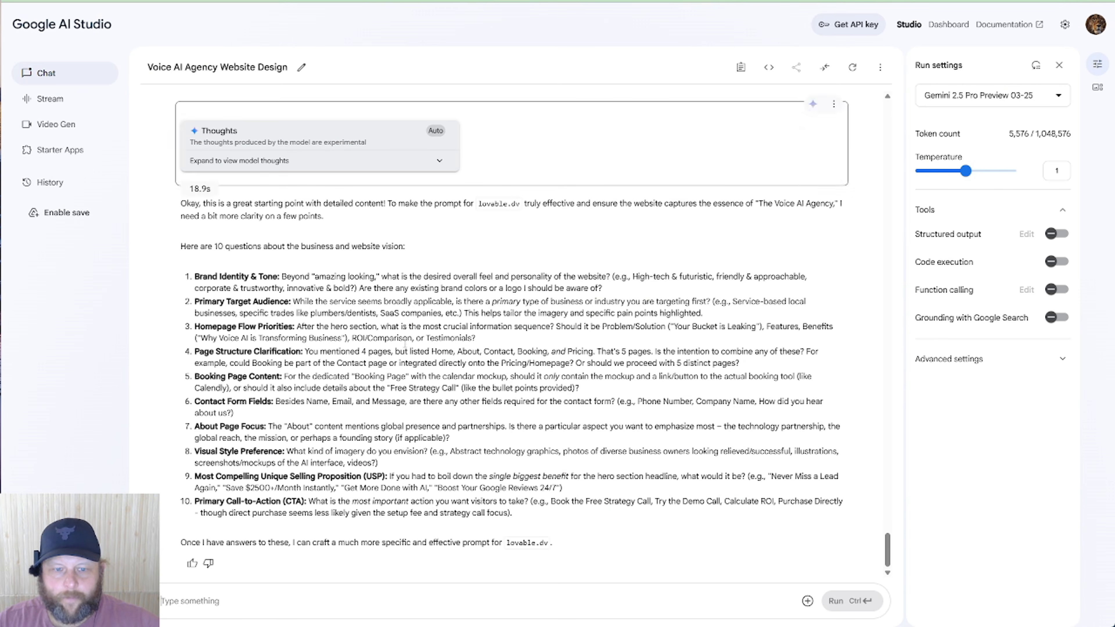
# Back in Google AI Studio, begin the reply by answering the brand identity question with "1) Hi tech future AI, innovative and bold.".
pyautogui.click(194, 603)
pyautogui.write('1')
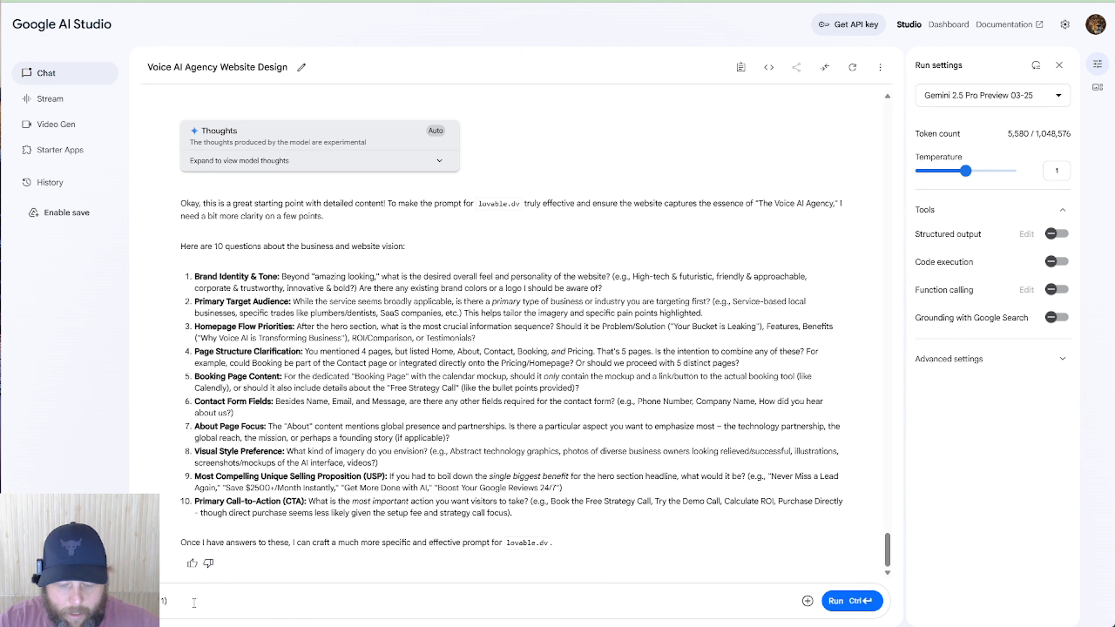
pyautogui.write(') Hi tech')
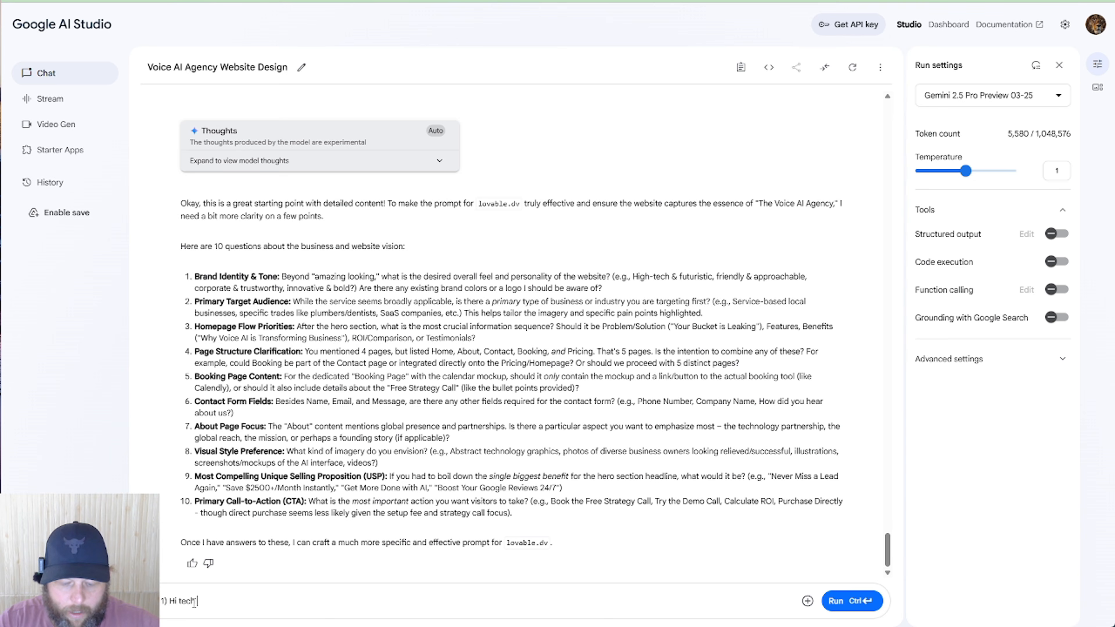
pyautogui.write(' future A')
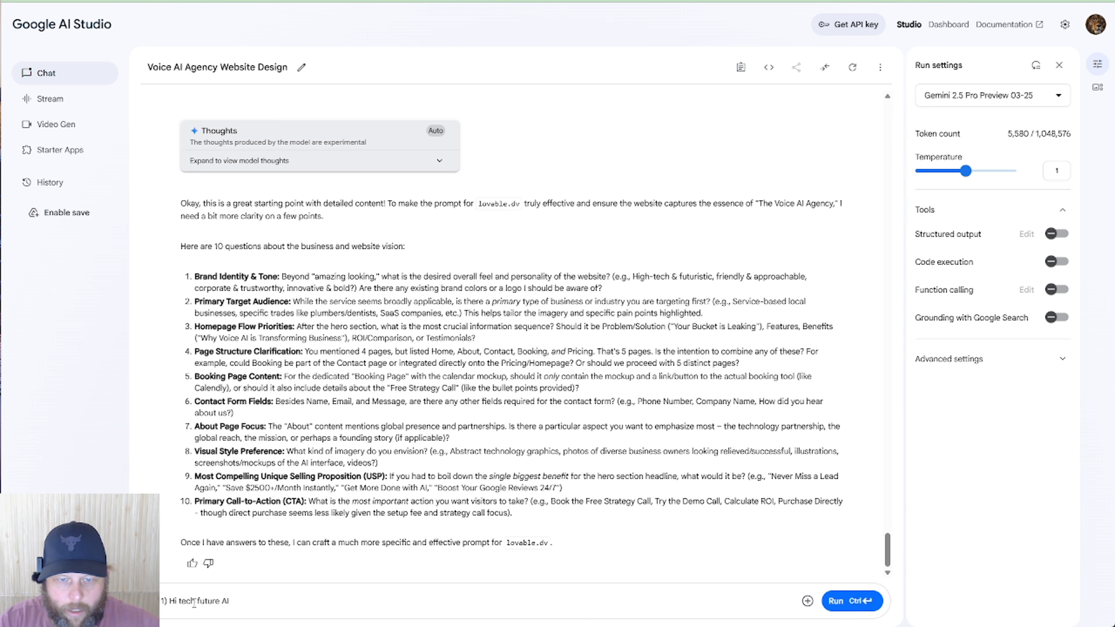
pyautogui.write('I, in')
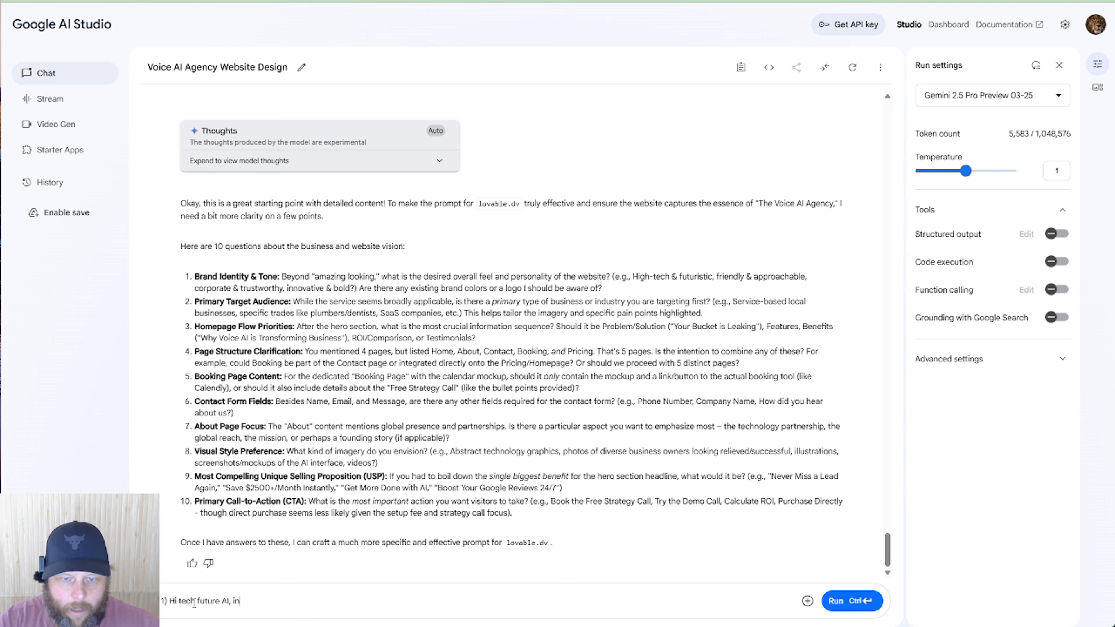
pyautogui.write('novat')
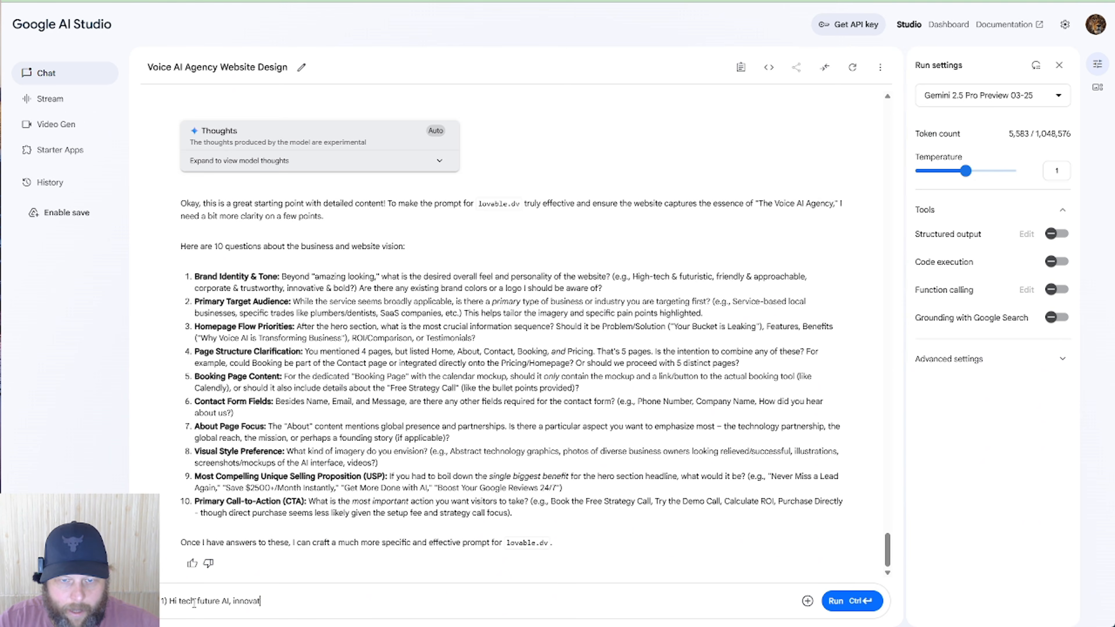
pyautogui.write('ive and bold. ')
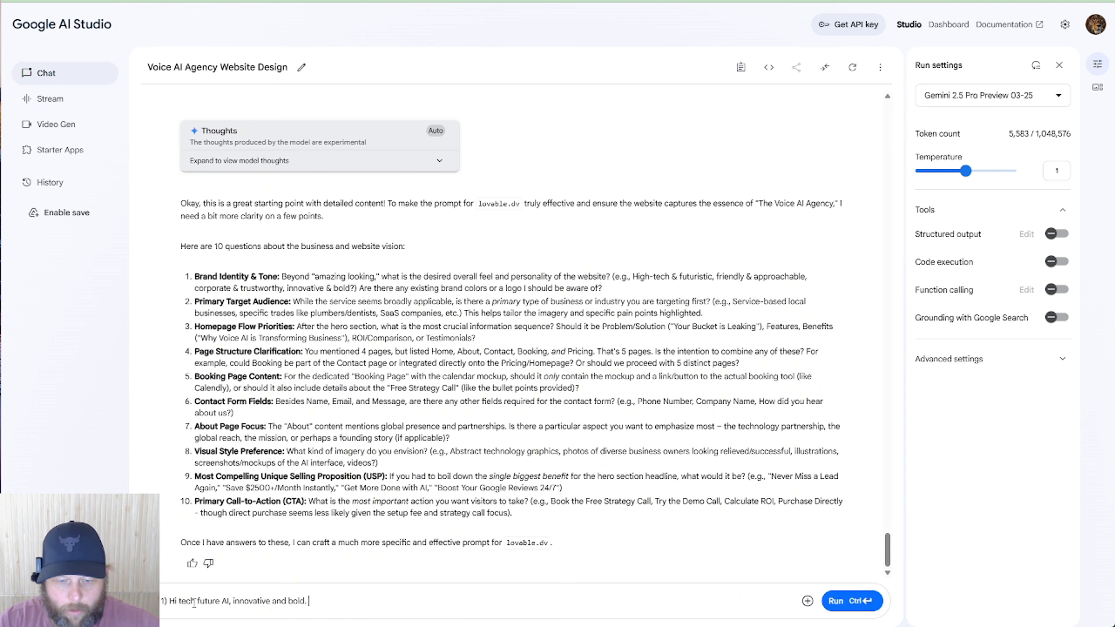
# Complete the brand identity answer with "I like black and light neon blue tones." and start answer number 2.
pyautogui.write('I like blu')
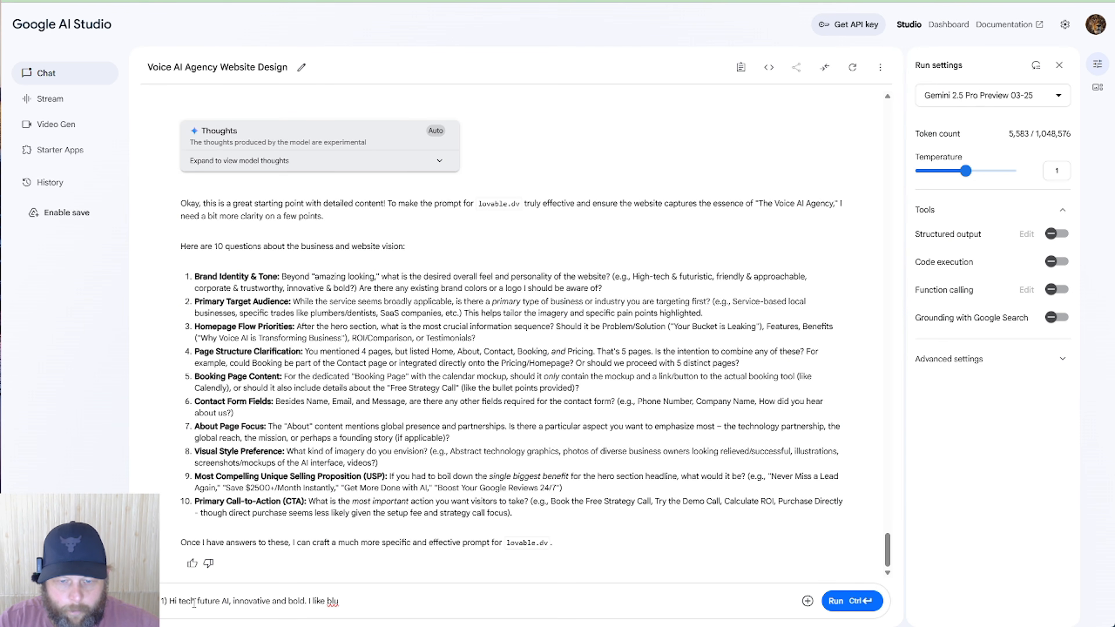
pyautogui.write('e tone')
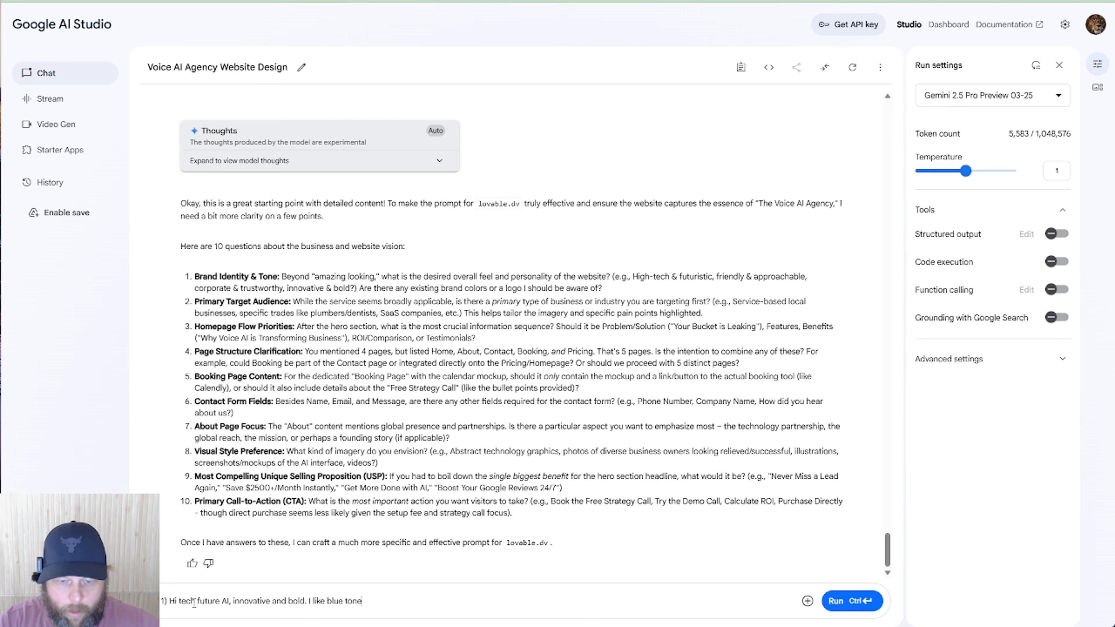
pyautogui.press('BackSpace')
pyautogui.press('BackSpace')
pyautogui.press('BackSpace')
pyautogui.press('BackSpace')
pyautogui.press('BackSpace')
pyautogui.press('BackSpace')
pyautogui.press('BackSpace')
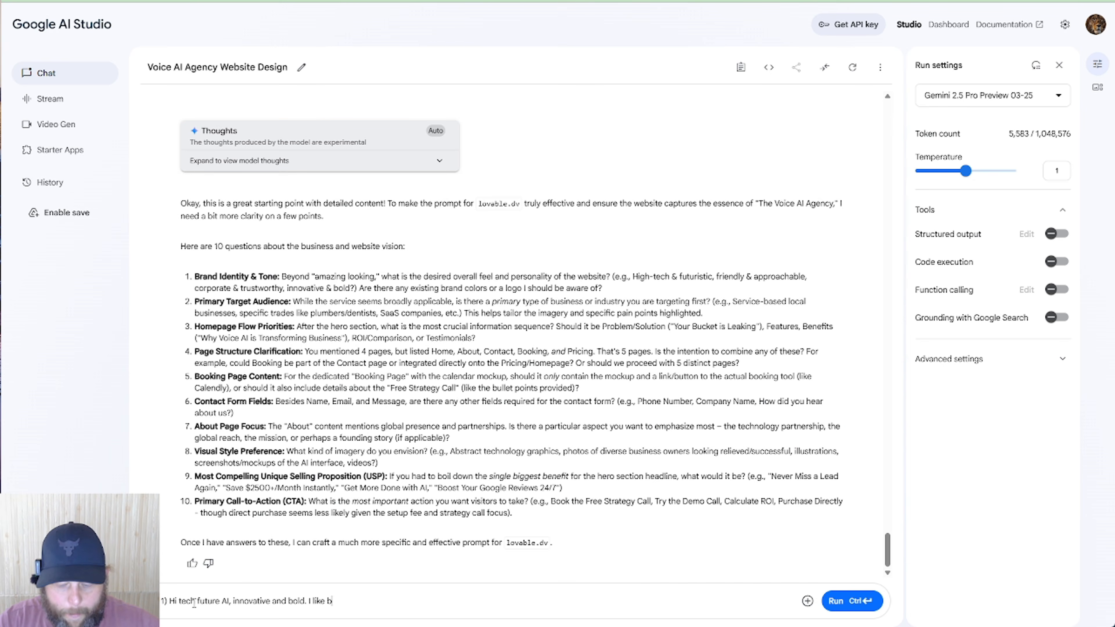
pyautogui.write('lack and ne')
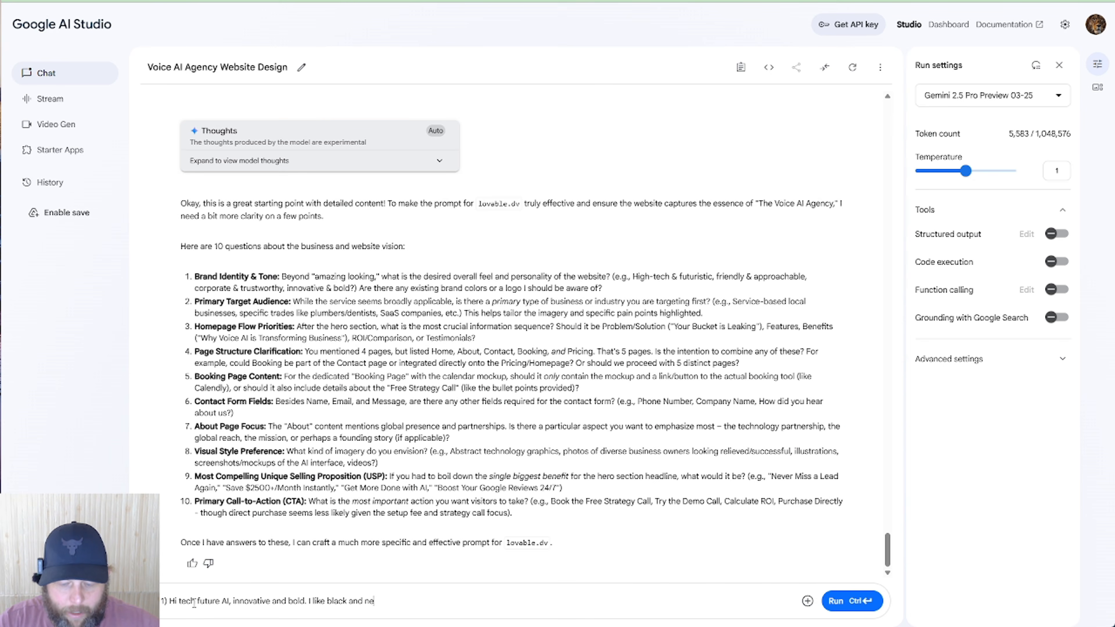
pyautogui.write('o')
pyautogui.press('BackSpace')
pyautogui.write('light neo')
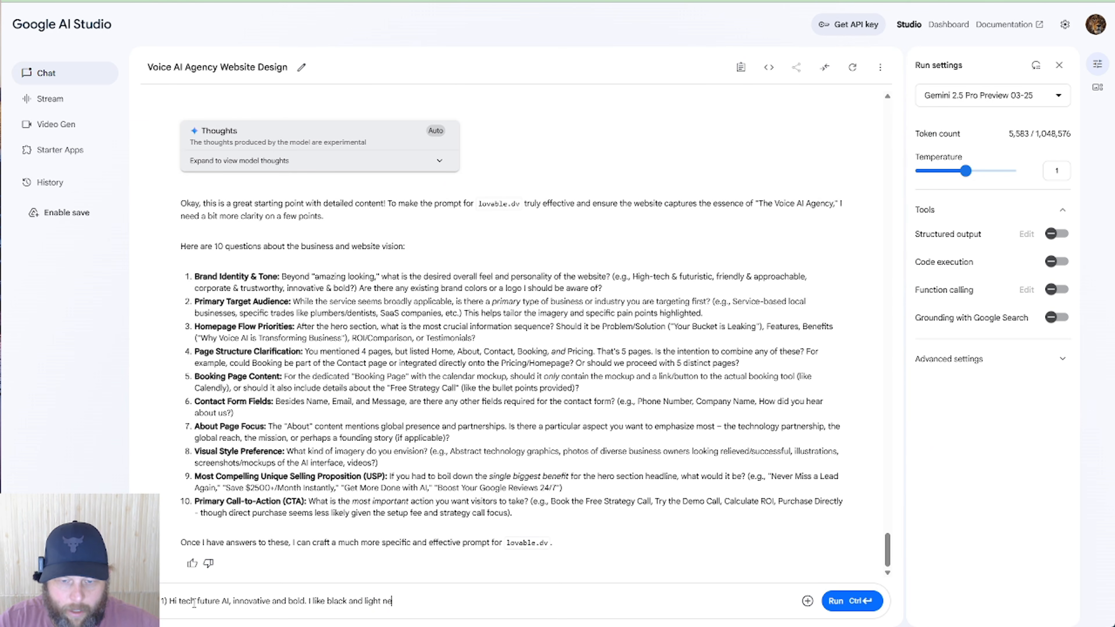
pyautogui.write('n blue ')
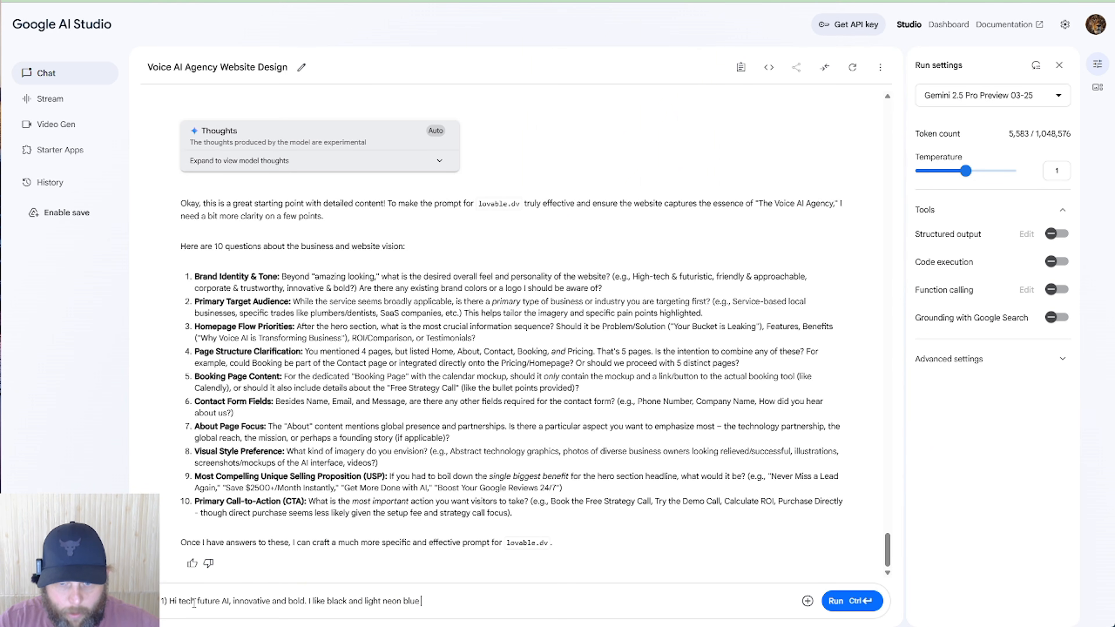
pyautogui.write('tones. 2')
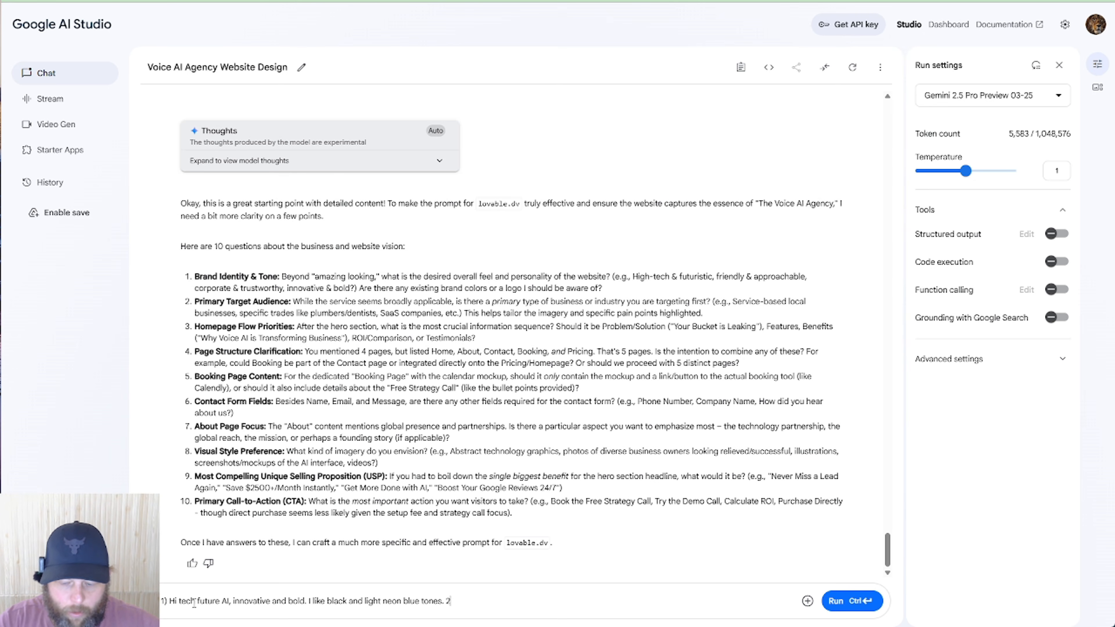
# Answer the primary target audience question with "small business ownsers in the service base businsess".
pyautogui.write(') small')
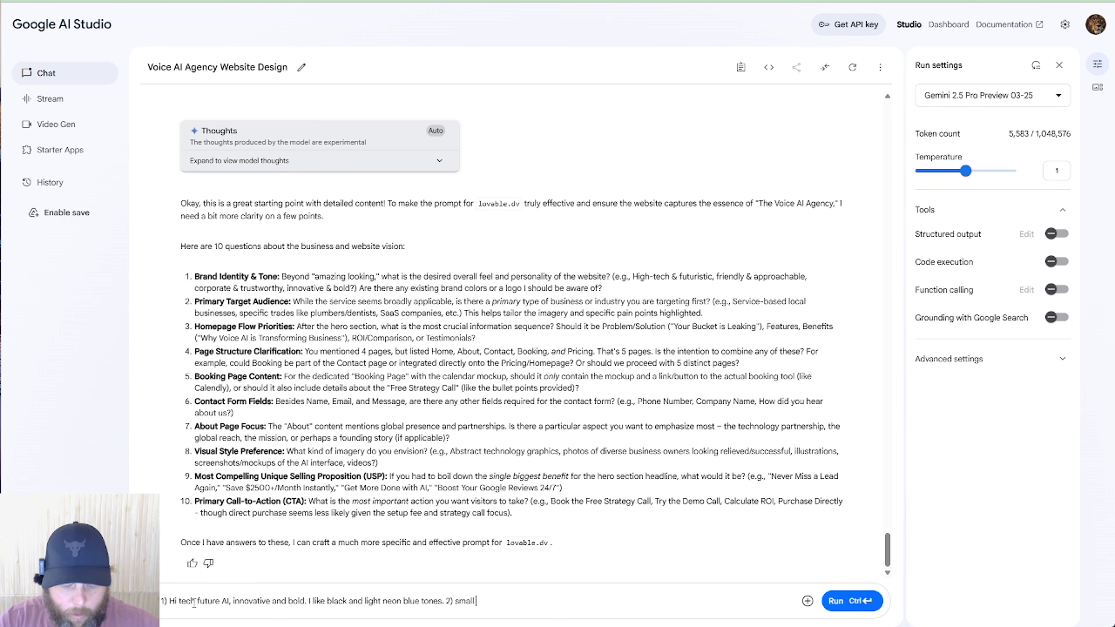
pyautogui.write(' business ')
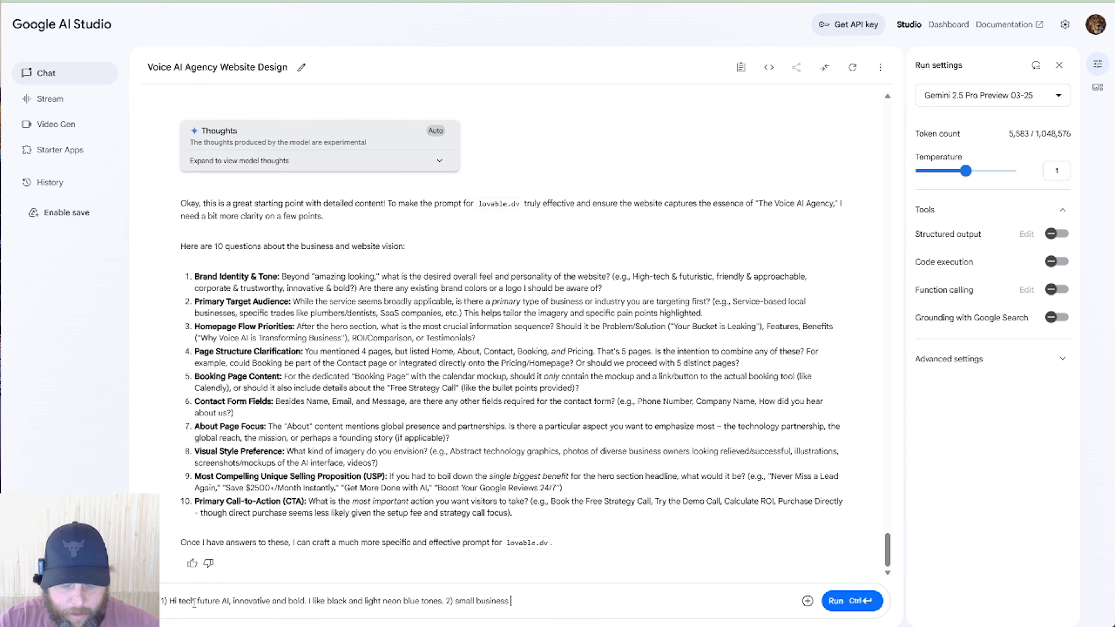
pyautogui.write('oweners in')
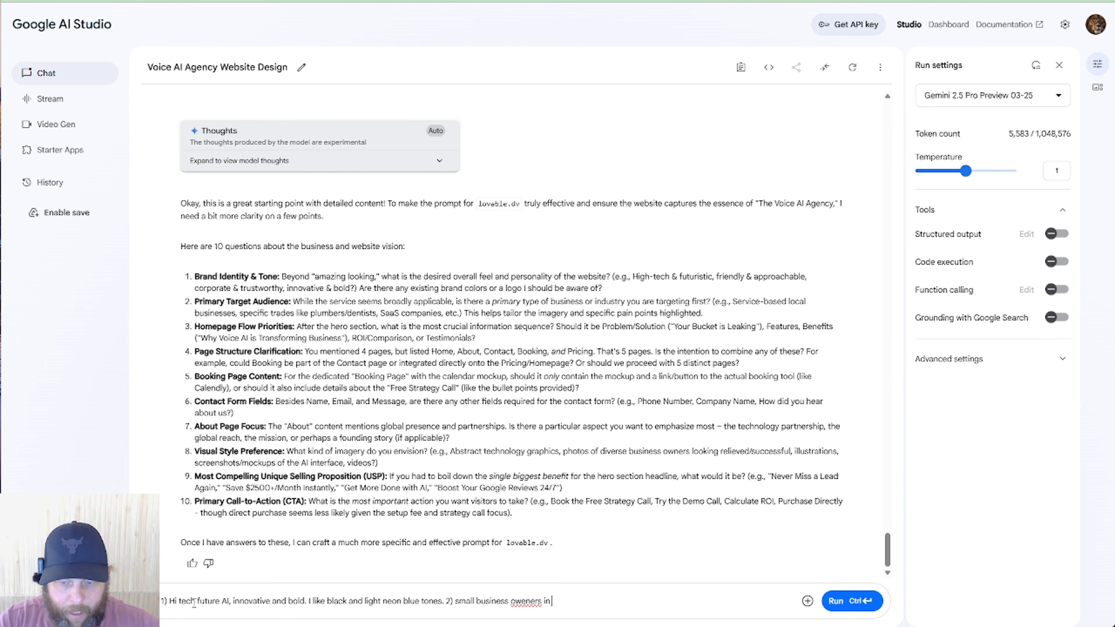
pyautogui.write(' the')
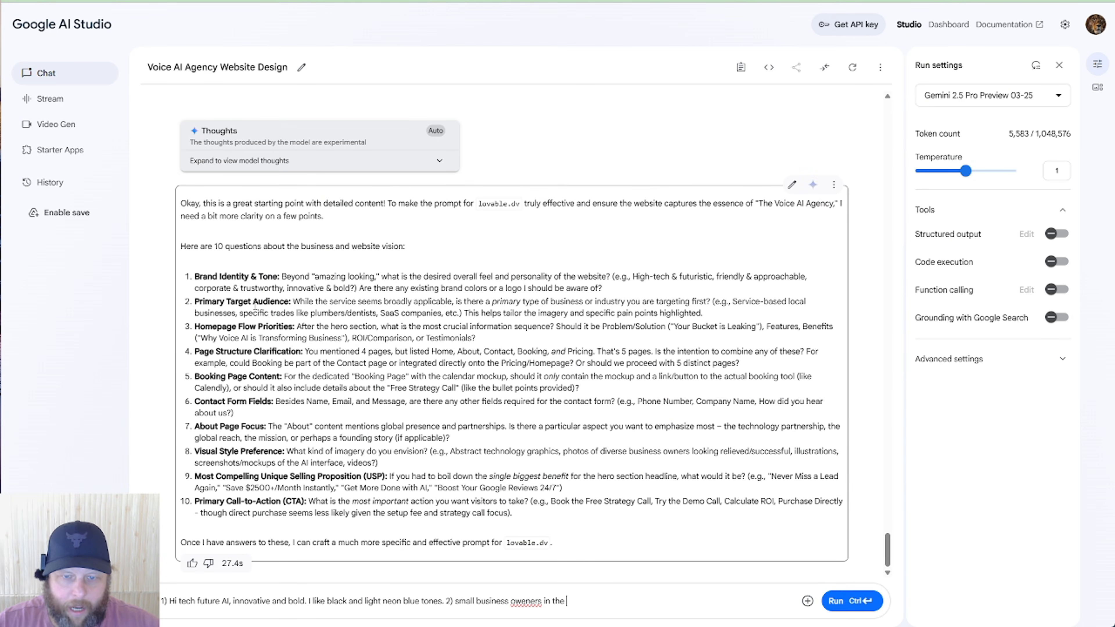
pyautogui.doubleClick(531, 601)
pyautogui.write('owners')
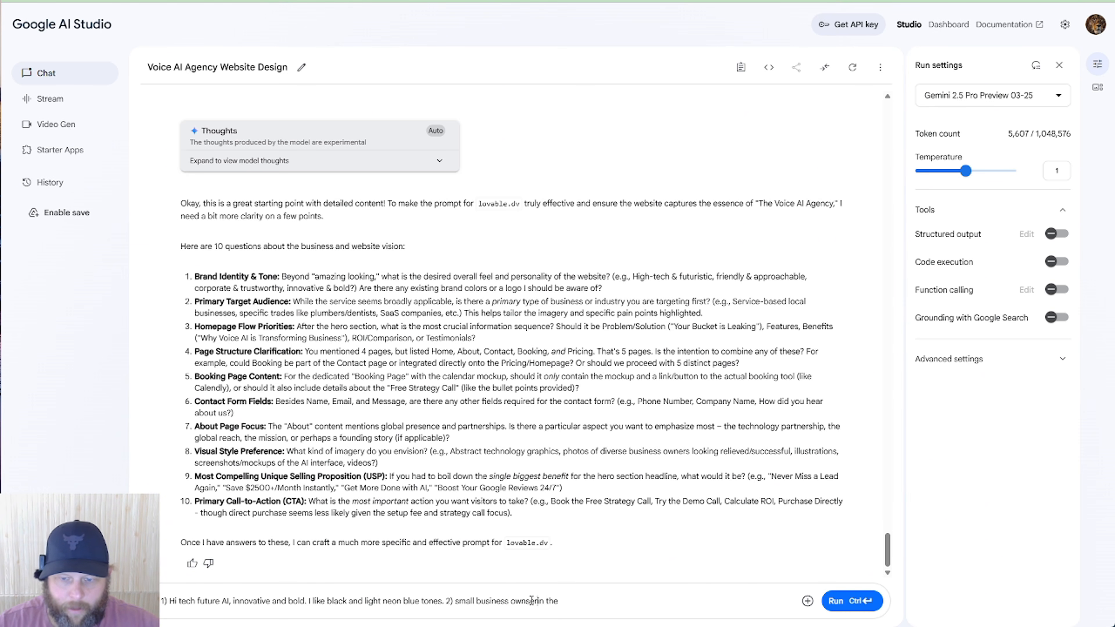
pyautogui.write('s ')
pyautogui.write(' ser')
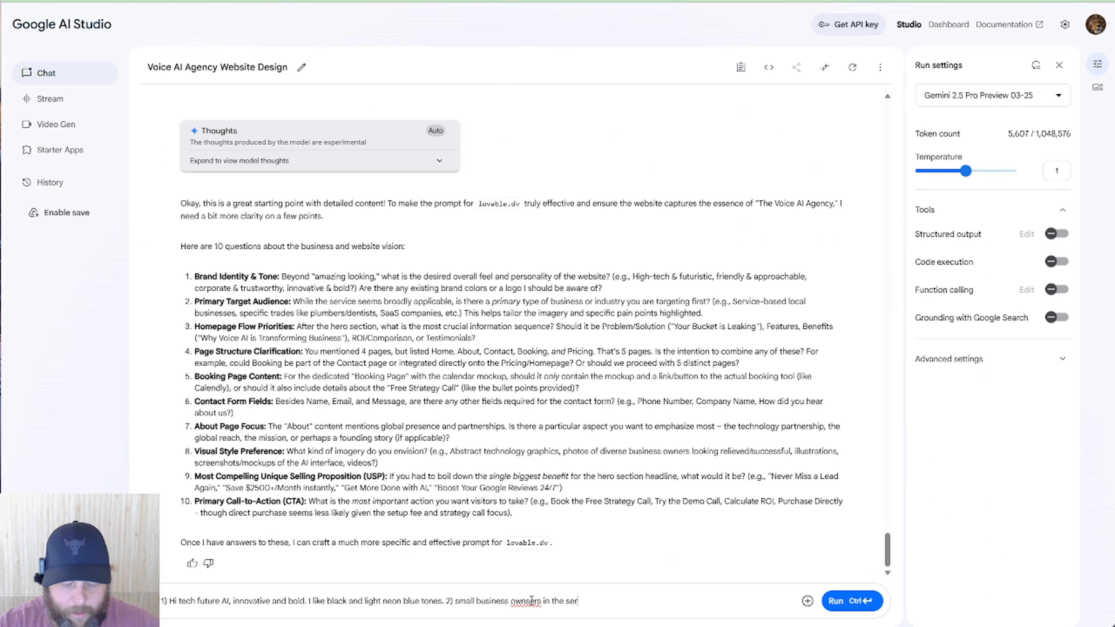
pyautogui.write('vice base ')
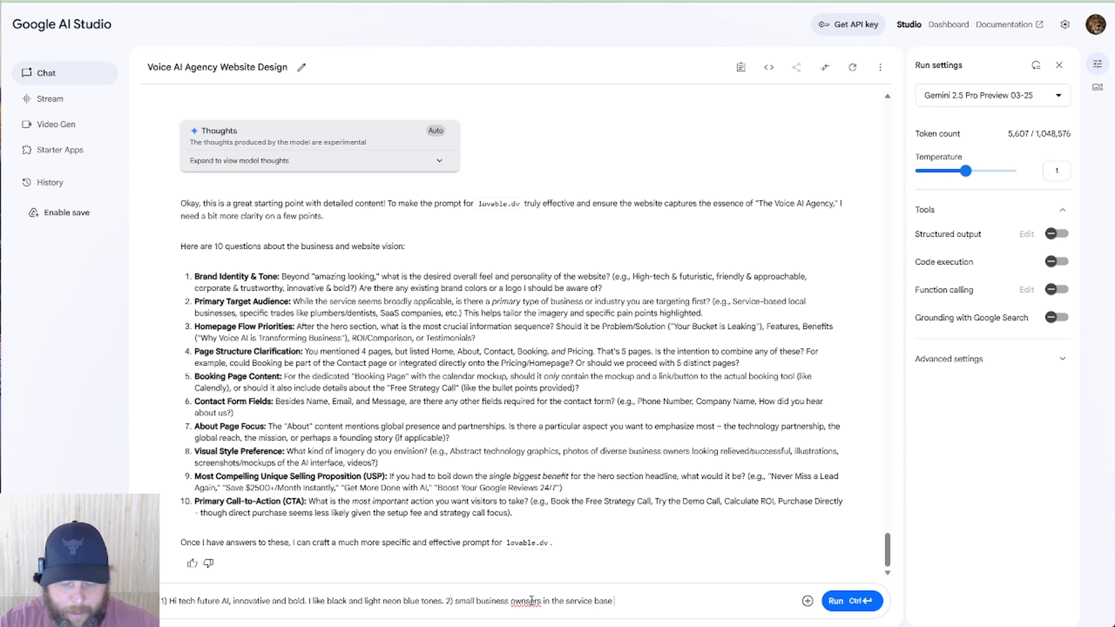
pyautogui.write('businsess')
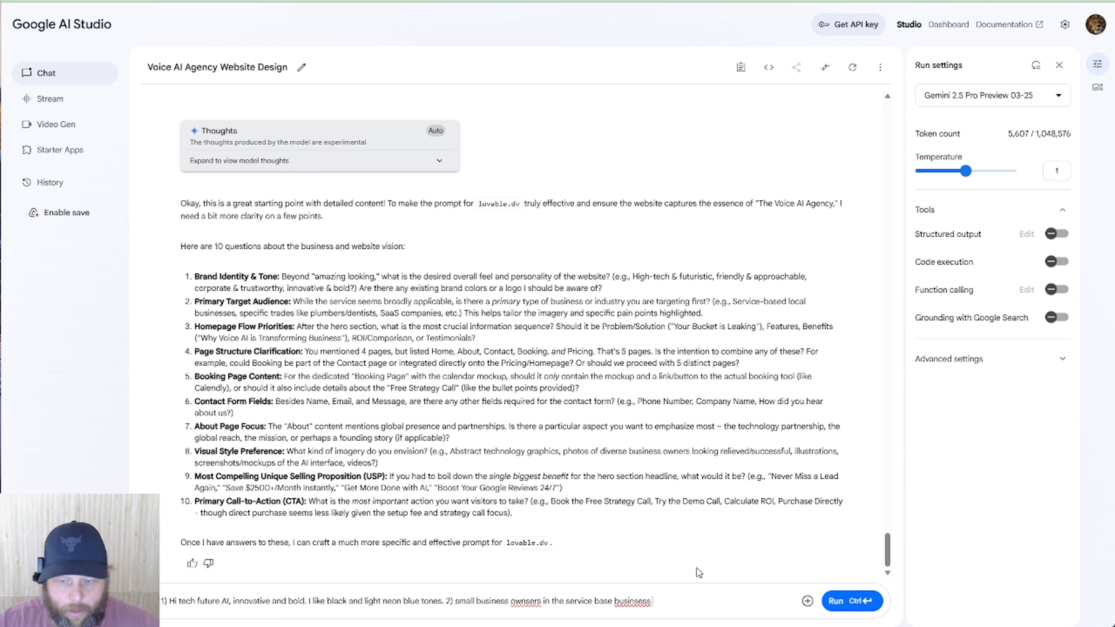
# Add "3) Flow is, hero section, list a problem, list how the ai soltion can fix the problem, and make them more money at the same time.".
pyautogui.write(' 3')
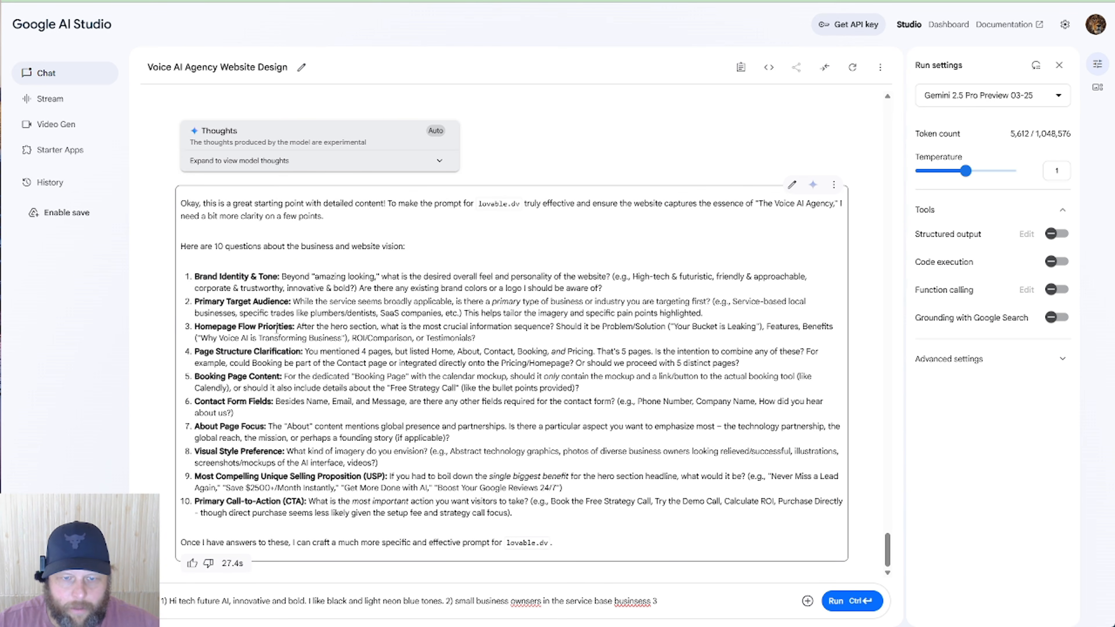
pyautogui.write(')')
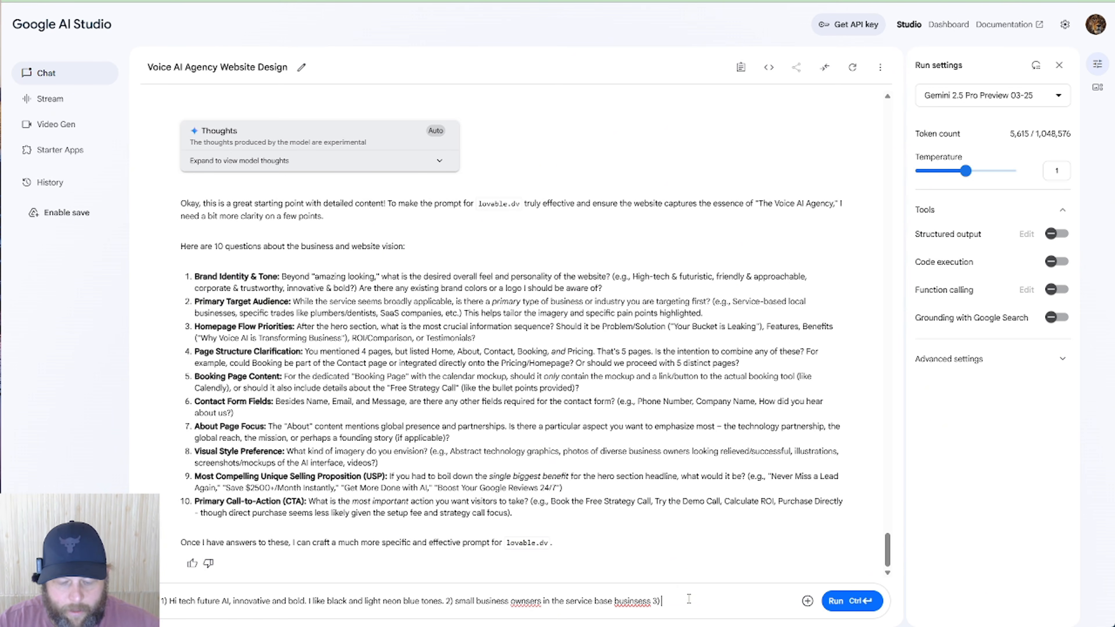
pyautogui.write('Flow')
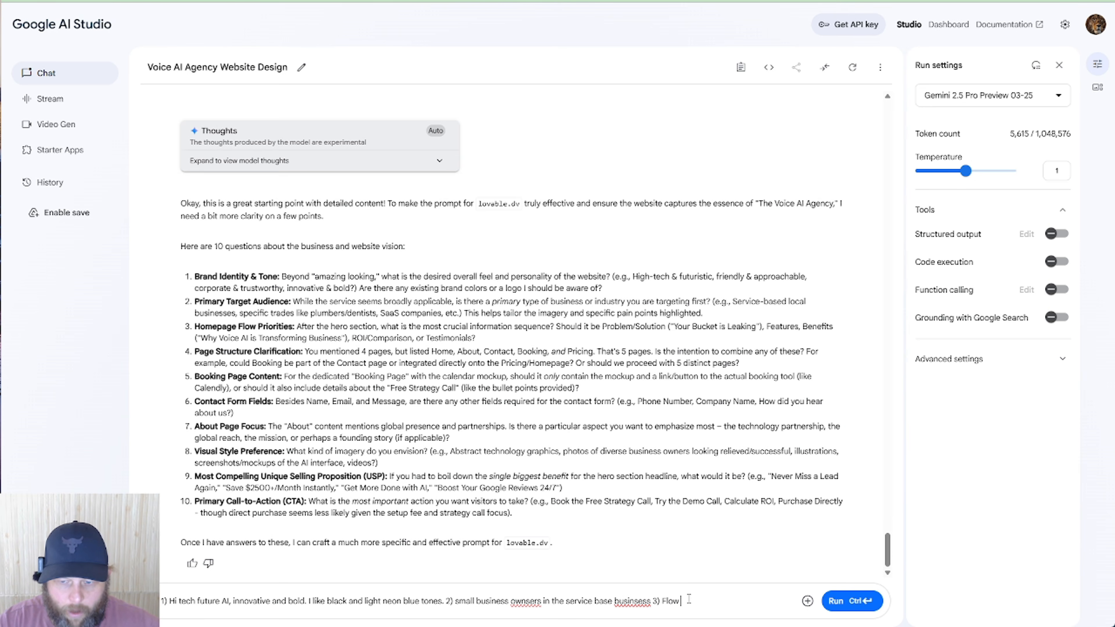
pyautogui.write(' is he')
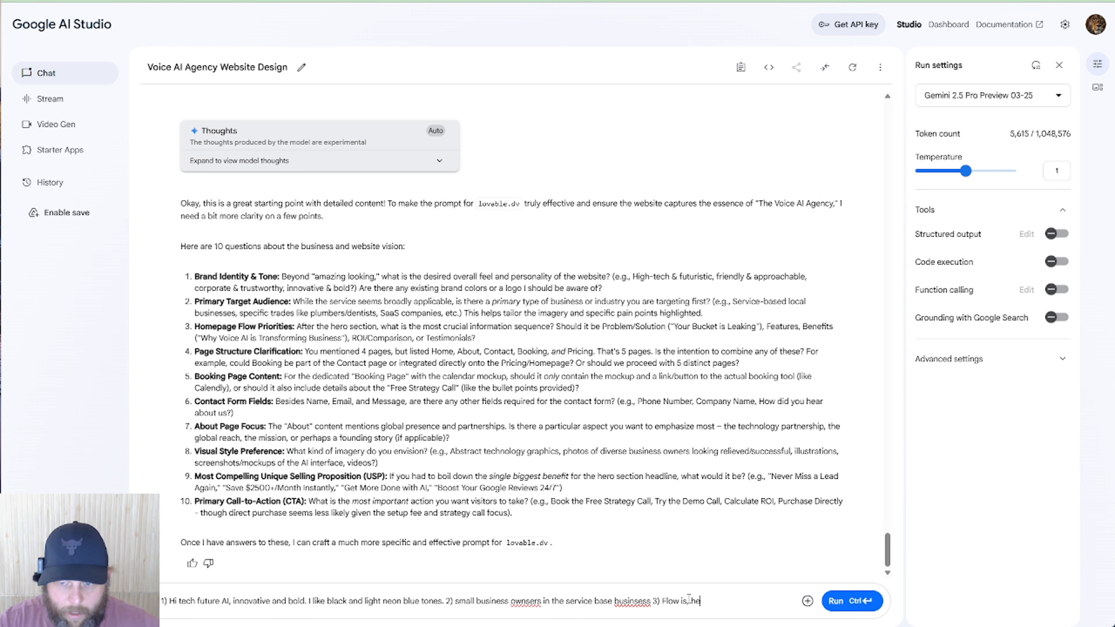
pyautogui.write('ro sectio')
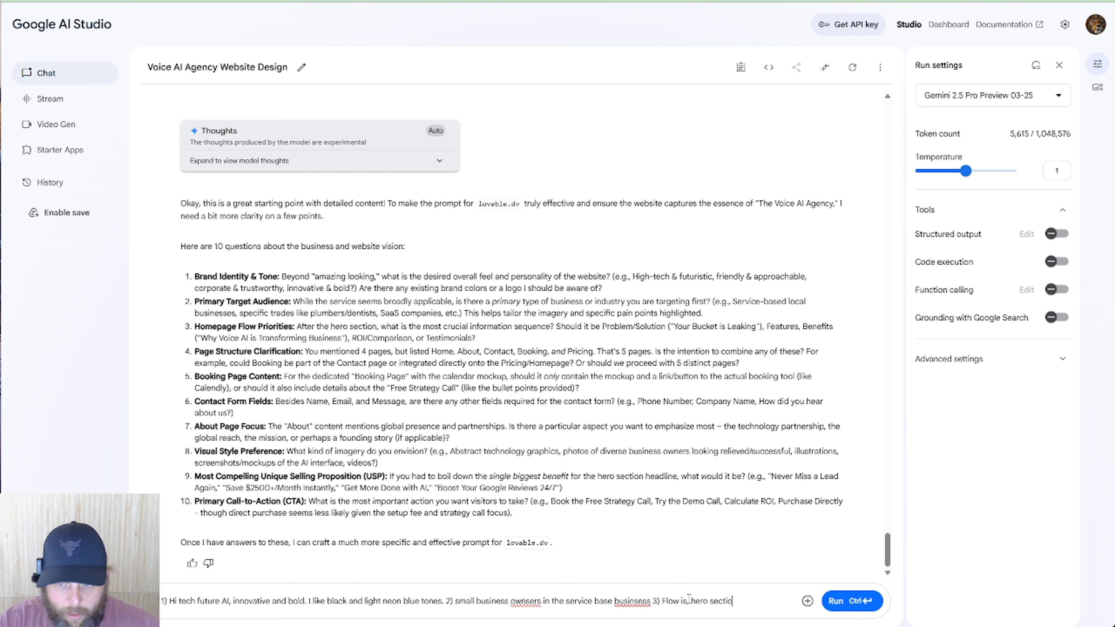
pyautogui.write('n, list a pr')
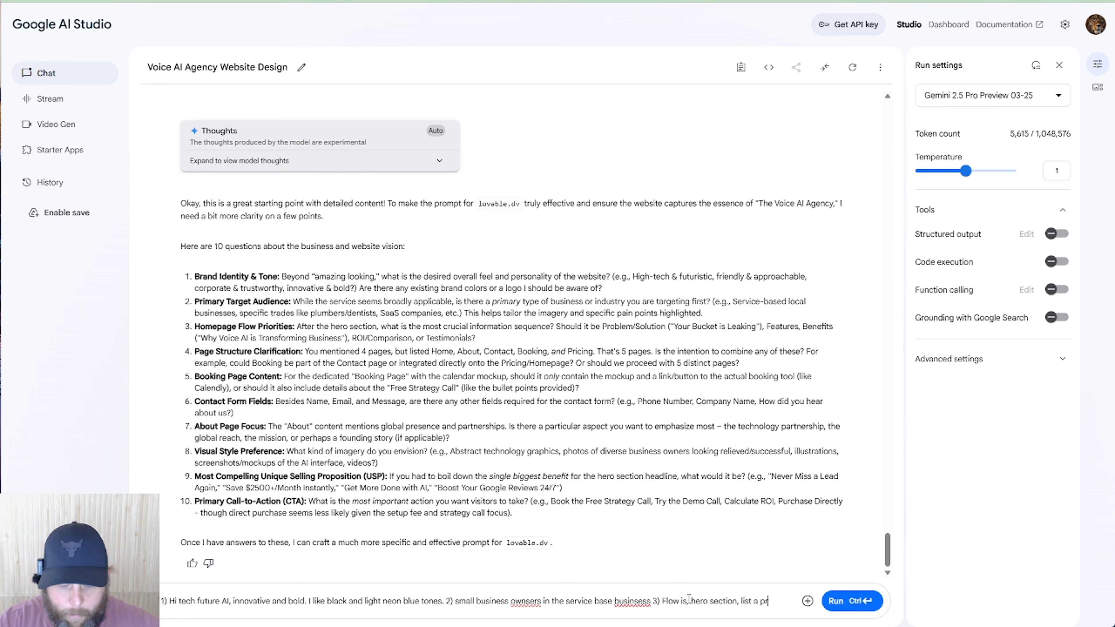
pyautogui.write('oblem, list h')
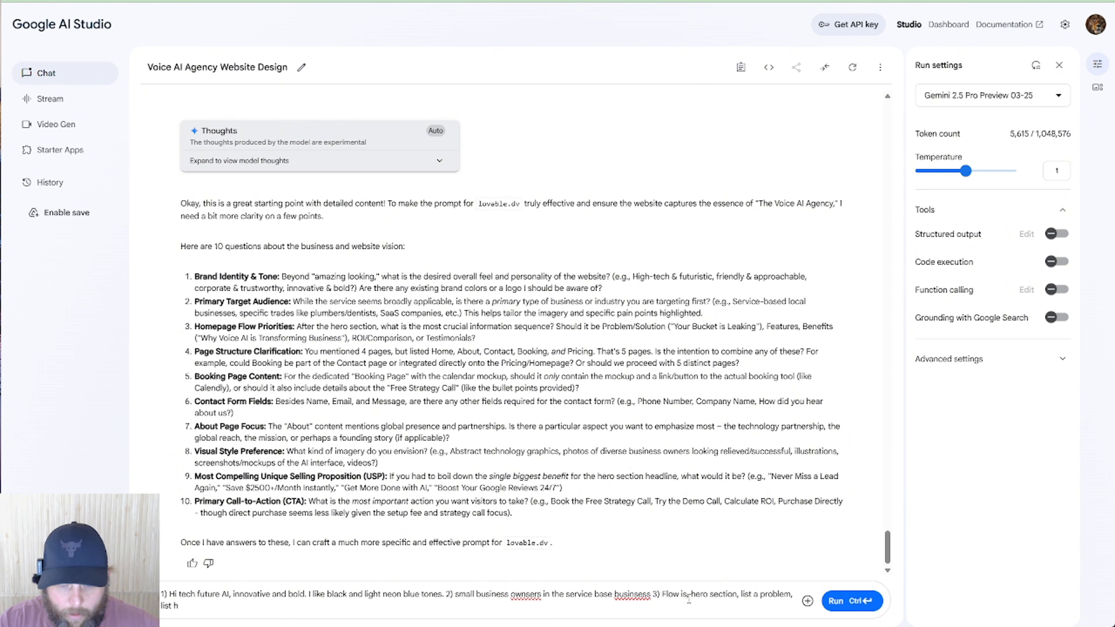
pyautogui.write('ow the ai')
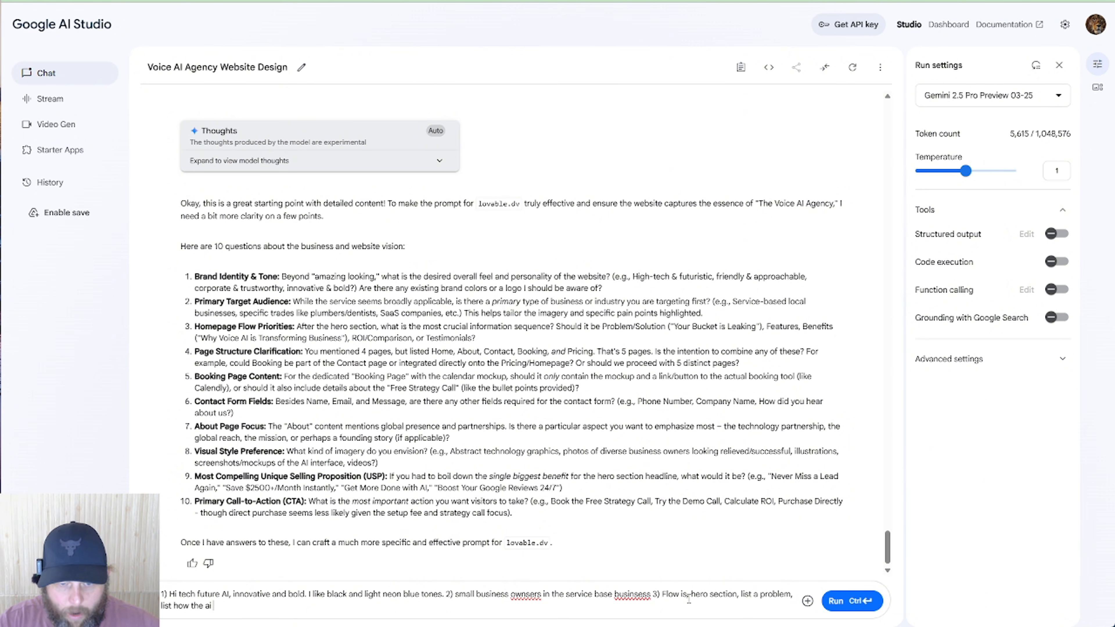
pyautogui.write(' soltion ca')
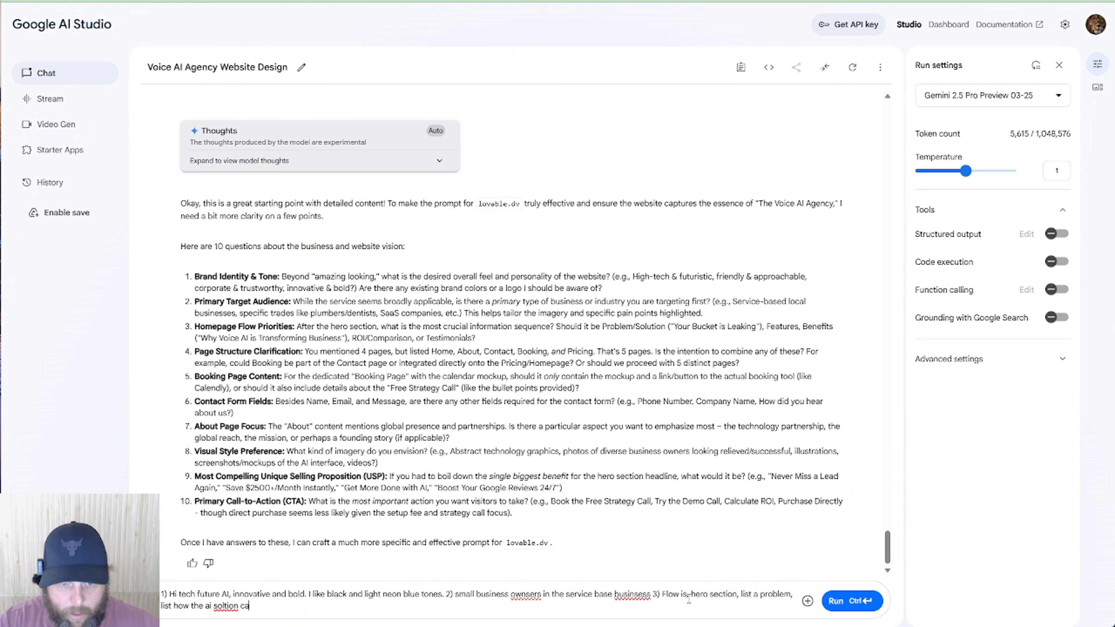
pyautogui.write('n fix the p')
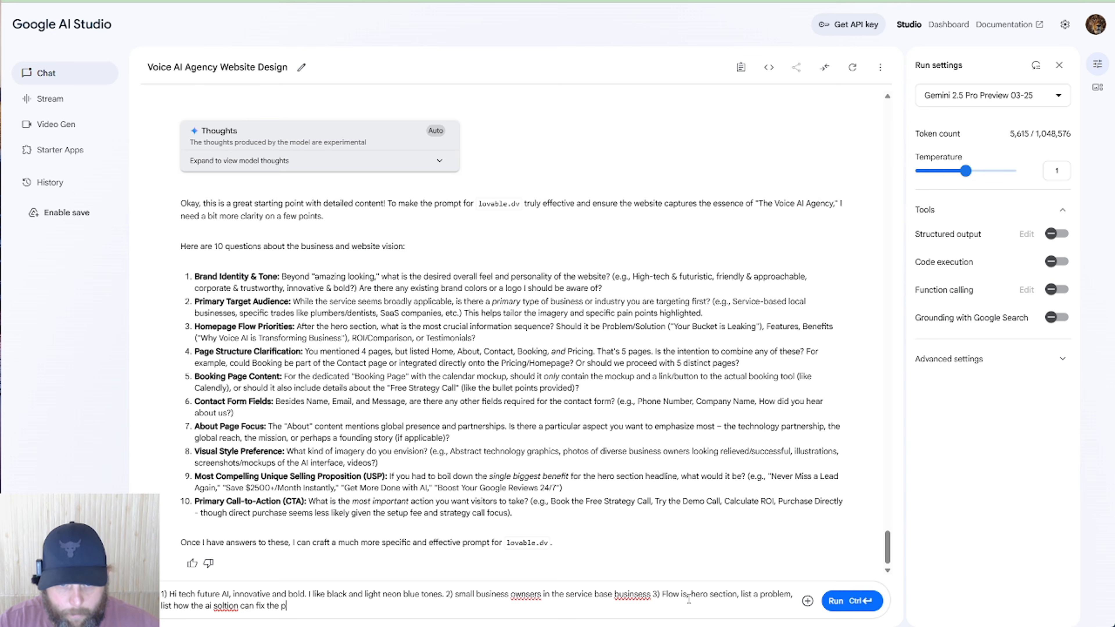
pyautogui.write('roblem, ')
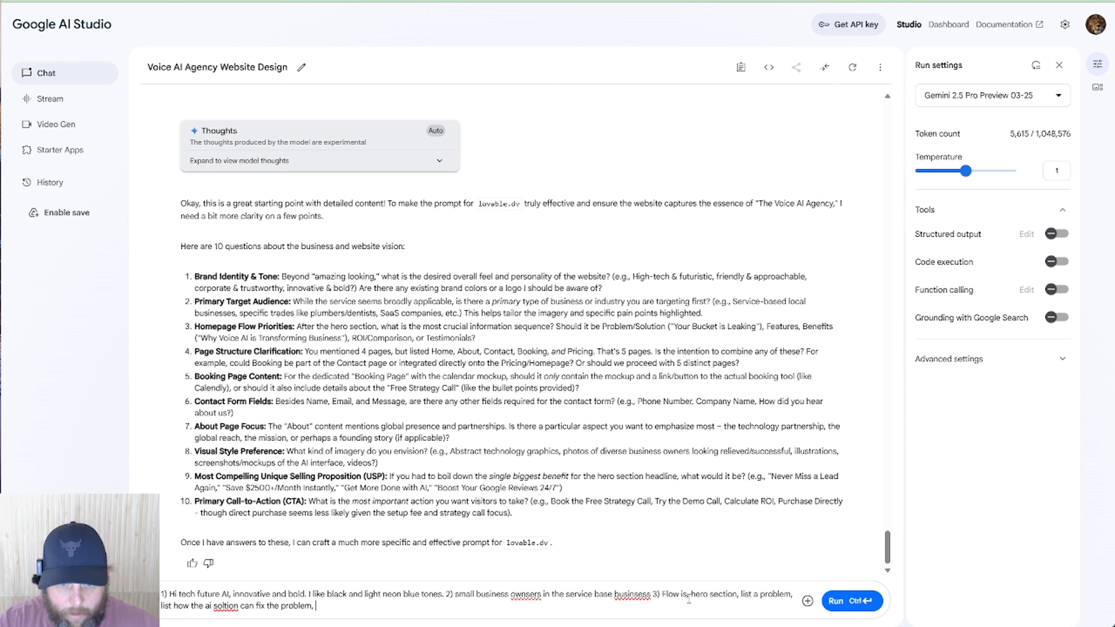
pyautogui.write('and make the')
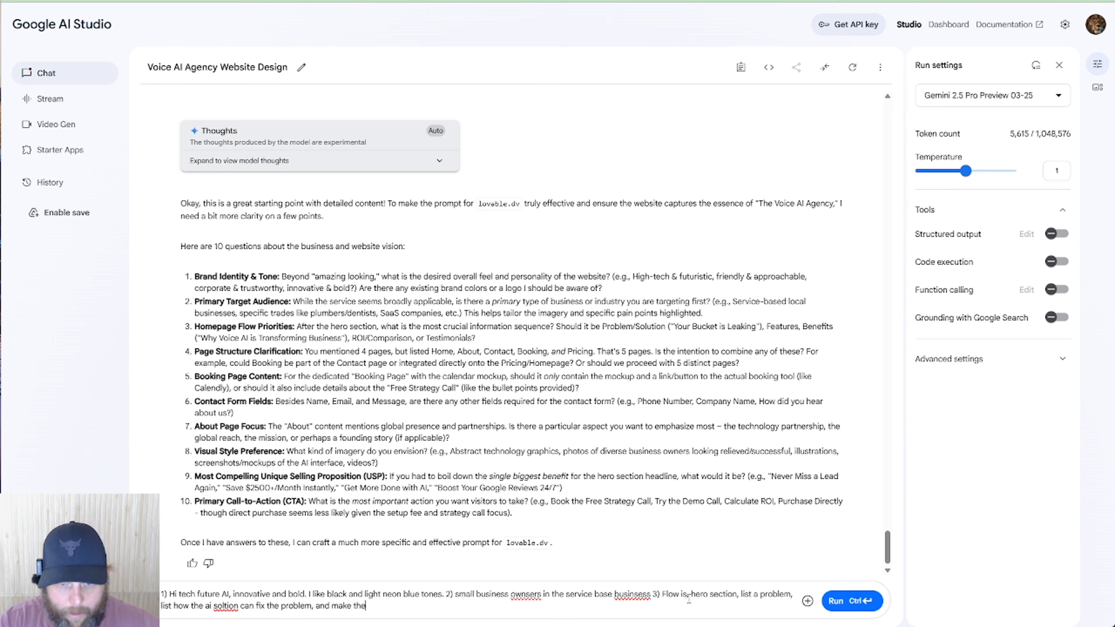
pyautogui.write('m more money')
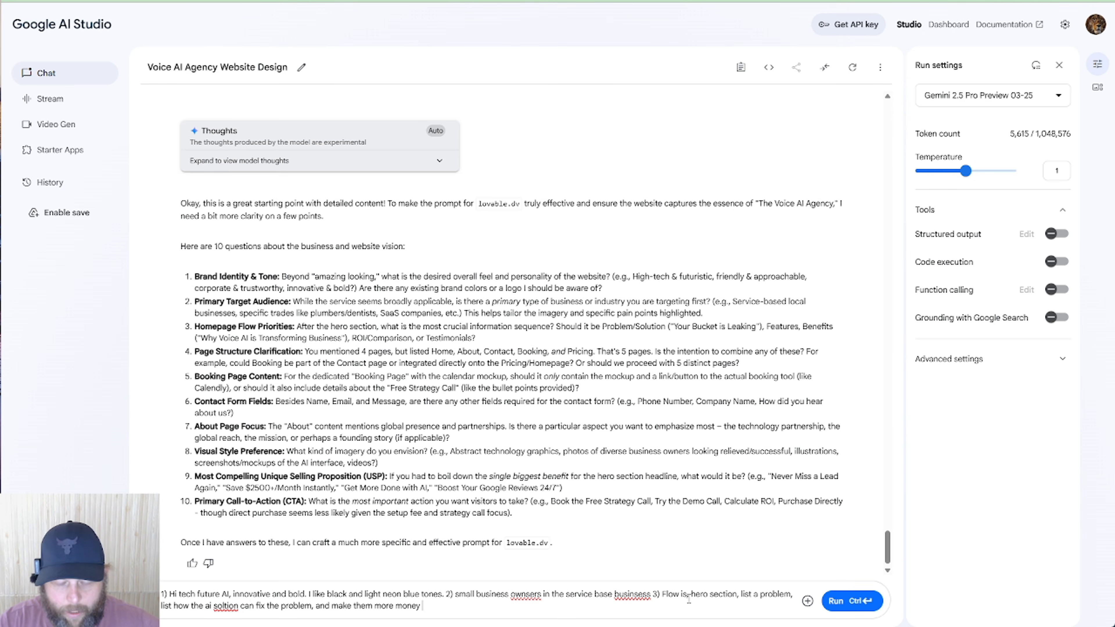
pyautogui.write(' at the same time. 4')
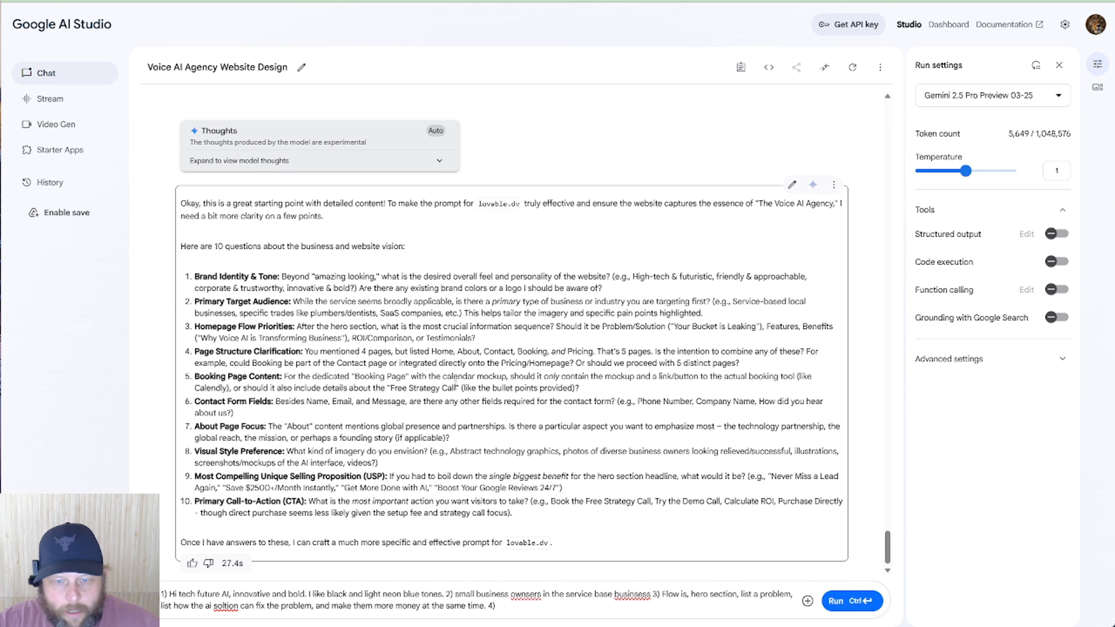
# Answer question 4 with "Make it 5 pages." and add include "Free Strategy Call", copying the quoted phrase from question 5.
pyautogui.write('Make it 5')
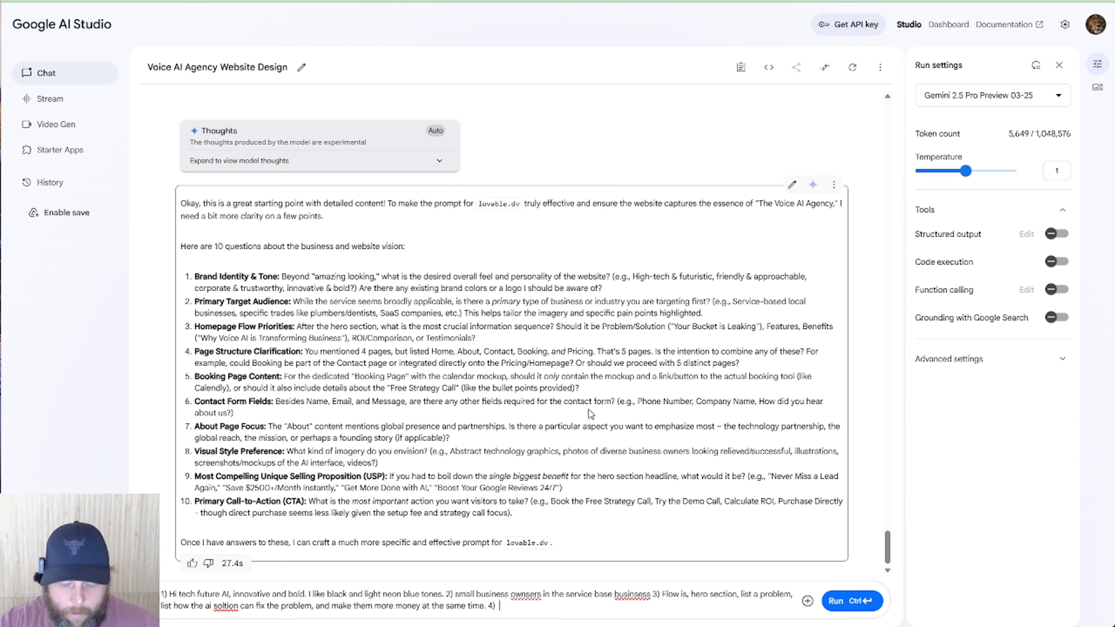
pyautogui.write(' pages.')
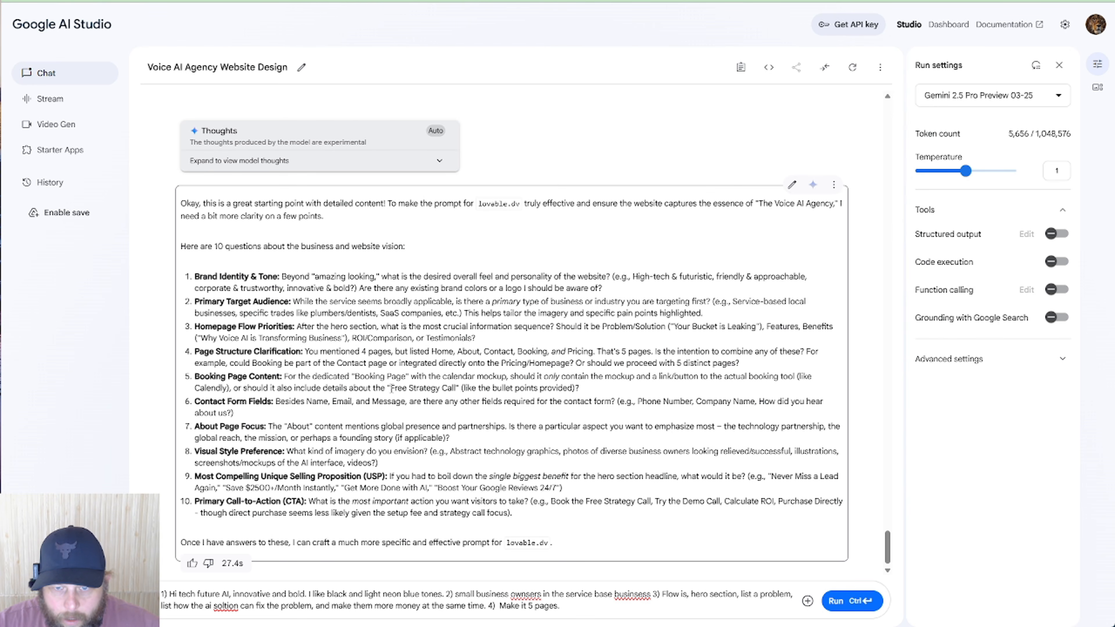
pyautogui.moveTo(390, 388); pyautogui.dragTo(463, 391)
pyautogui.hotkey('ctrl', 'c')
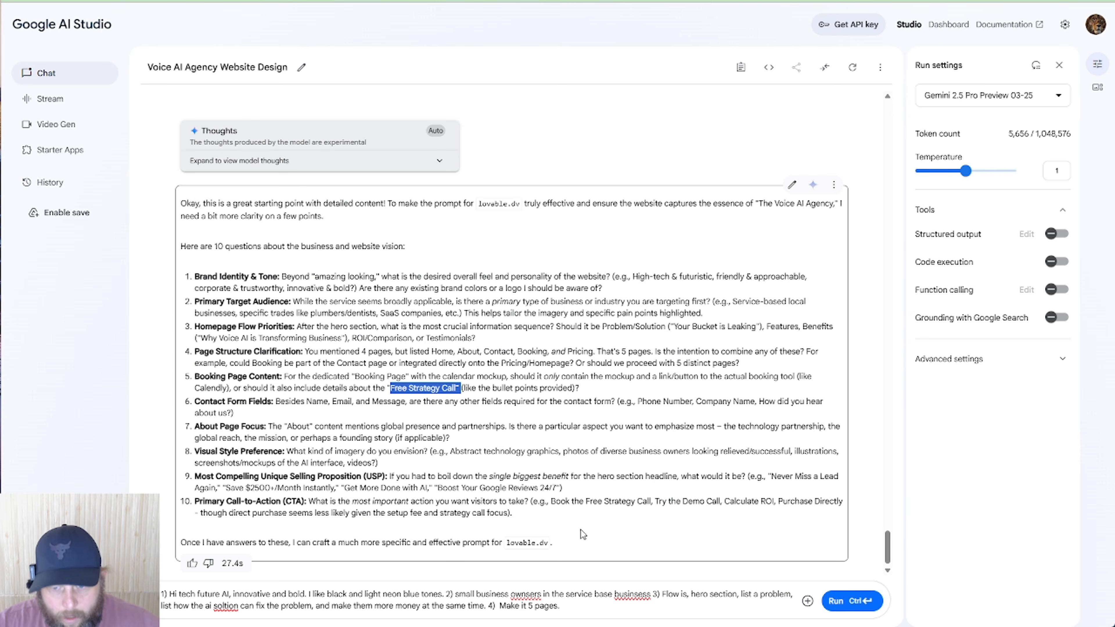
pyautogui.click(570, 616)
pyautogui.write('in')
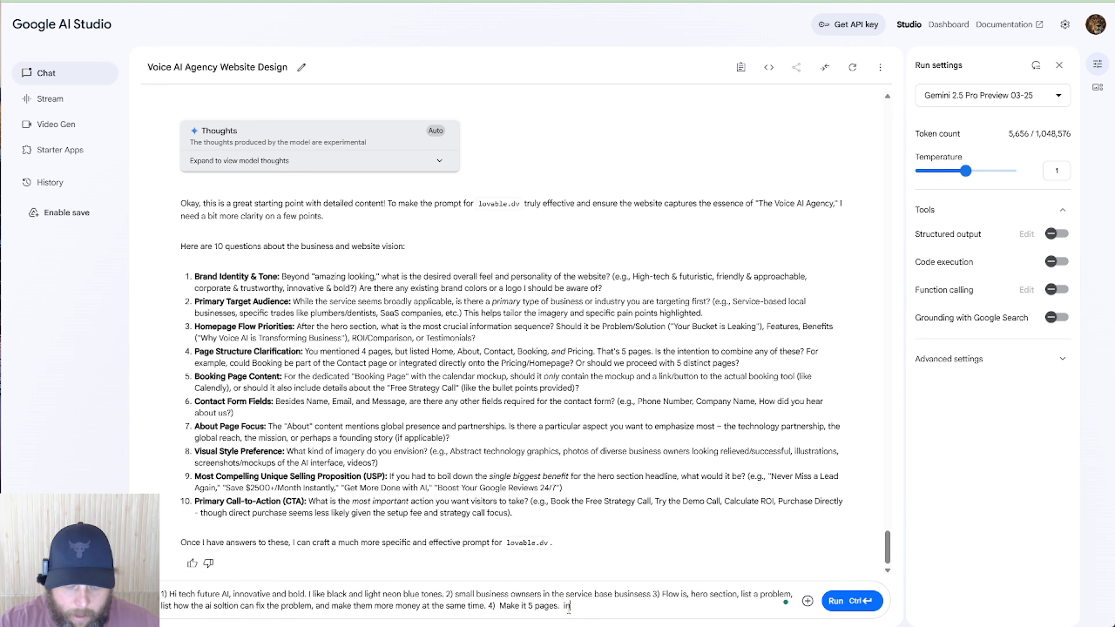
pyautogui.write('clude "')
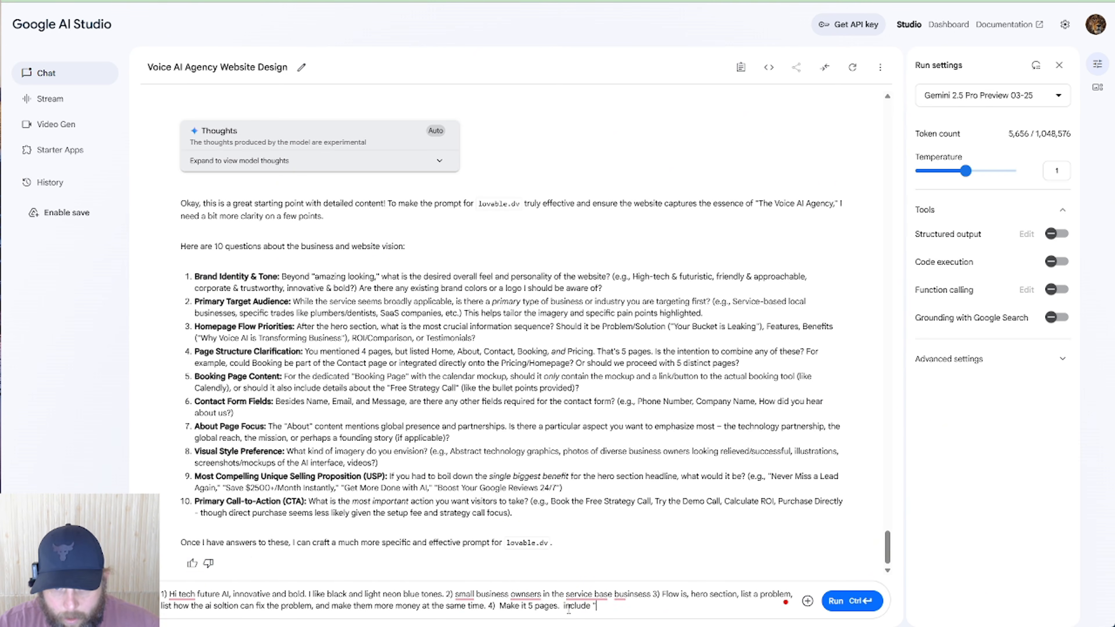
pyautogui.hotkey('ctrl', 'v')
pyautogui.write('"')
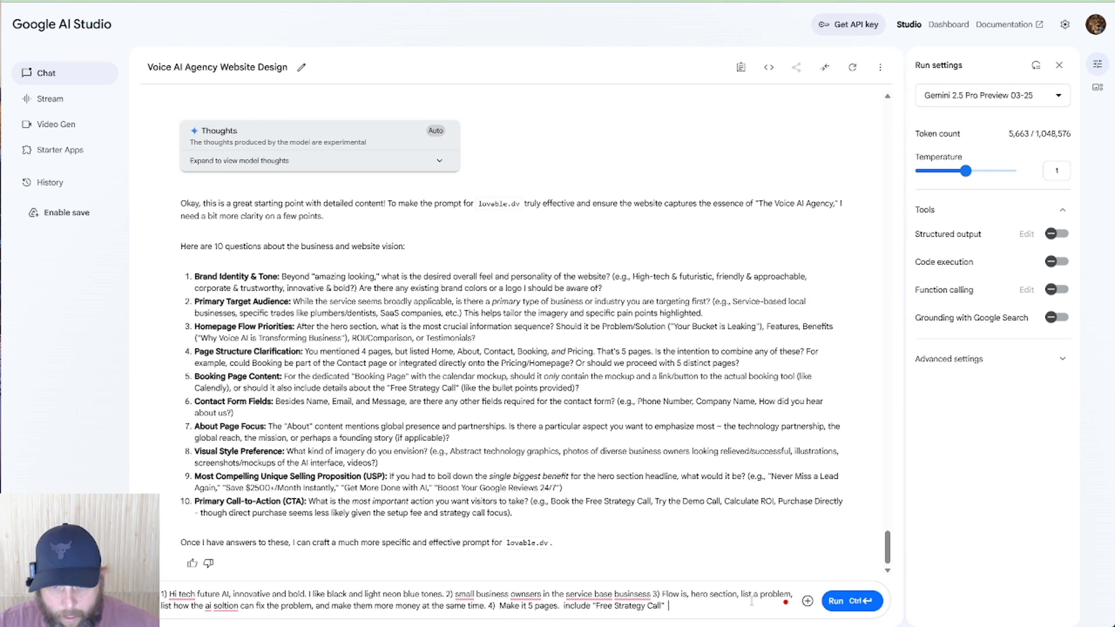
# Change "Make it 5 pages" to "Make it 5) pages" and start answer number 6 after "Free Strategy Call".
pyautogui.write('  5')
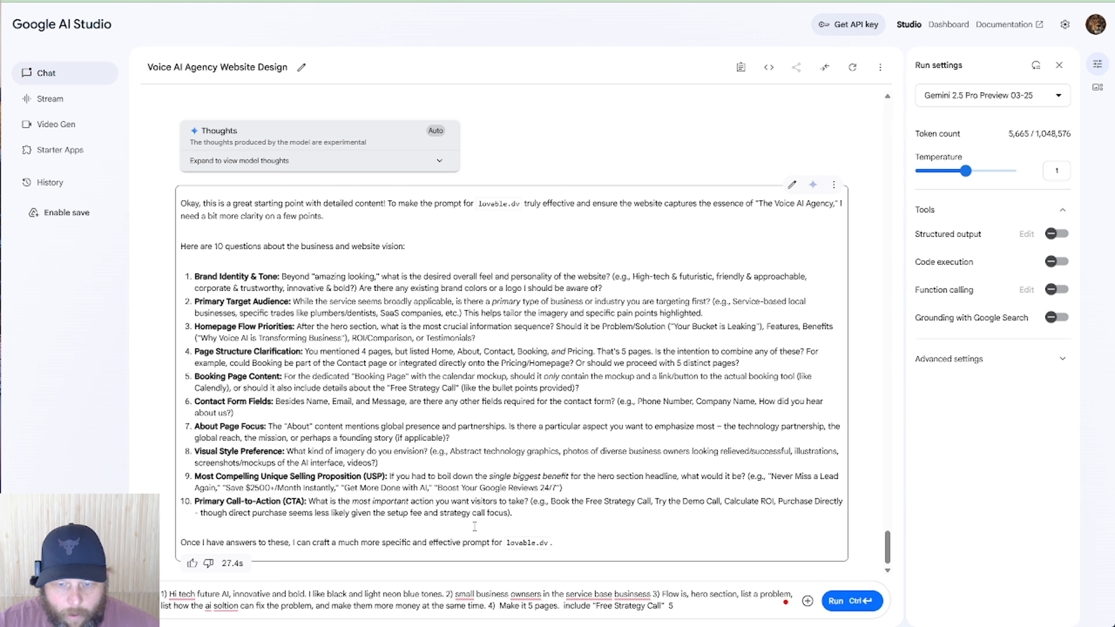
pyautogui.click(533, 606)
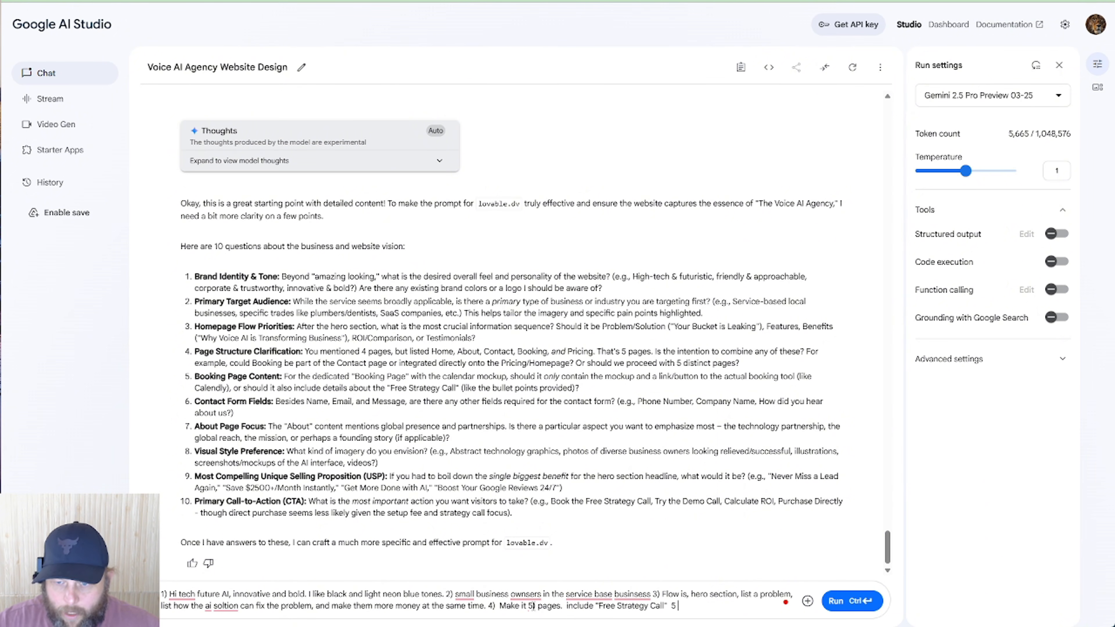
pyautogui.write('6')
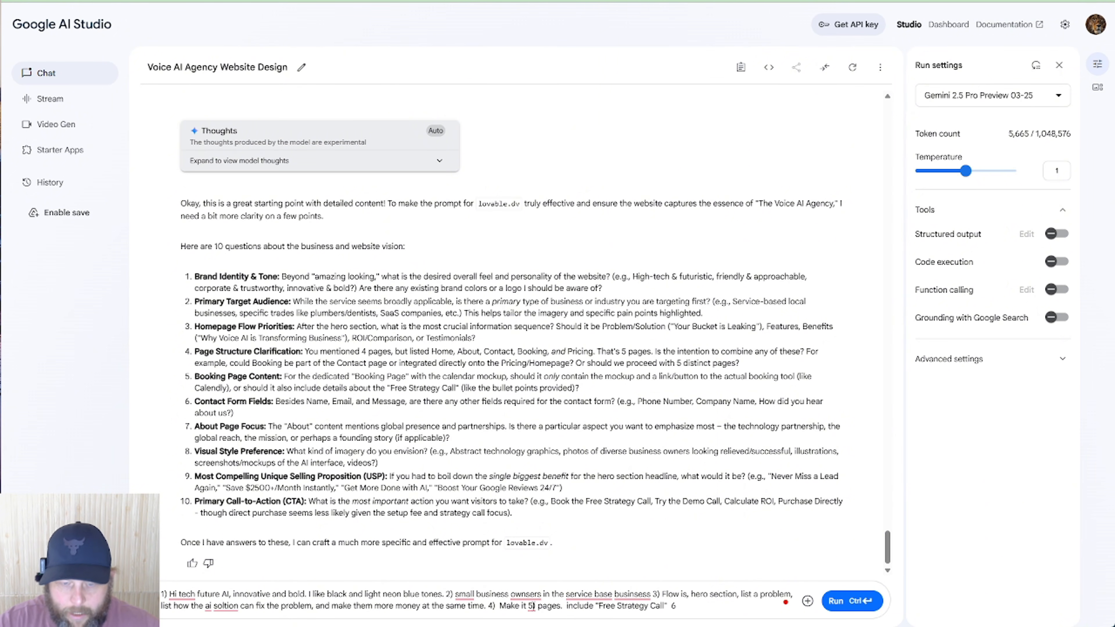
pyautogui.write(')')
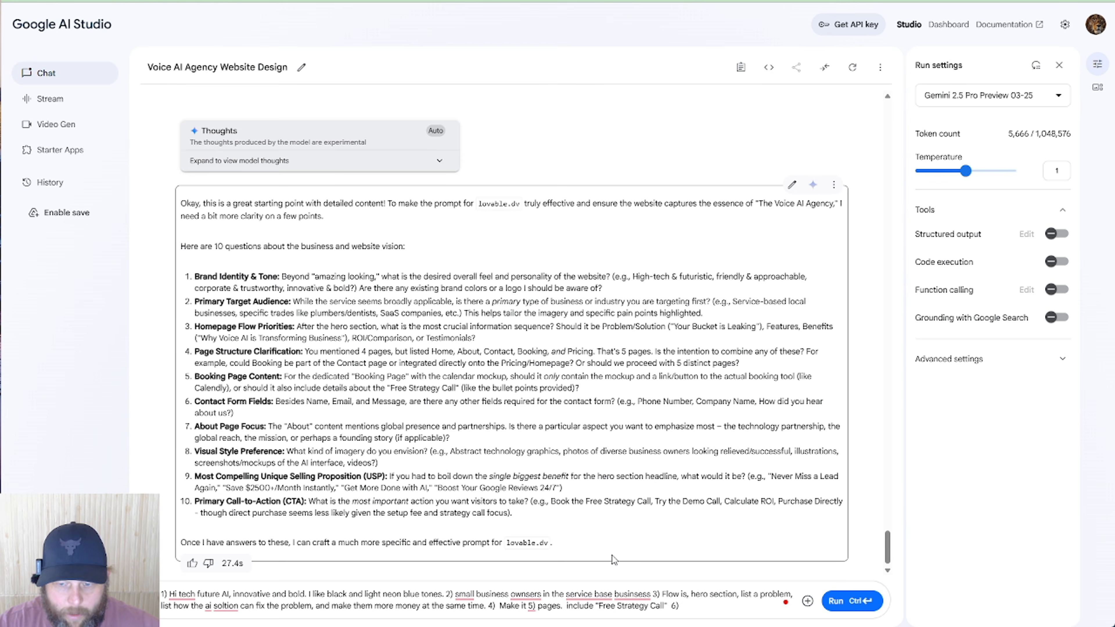
# Answer the contact form fields question with "name email phone number message, then send and you get a "thank you message receive response"".
pyautogui.write('name')
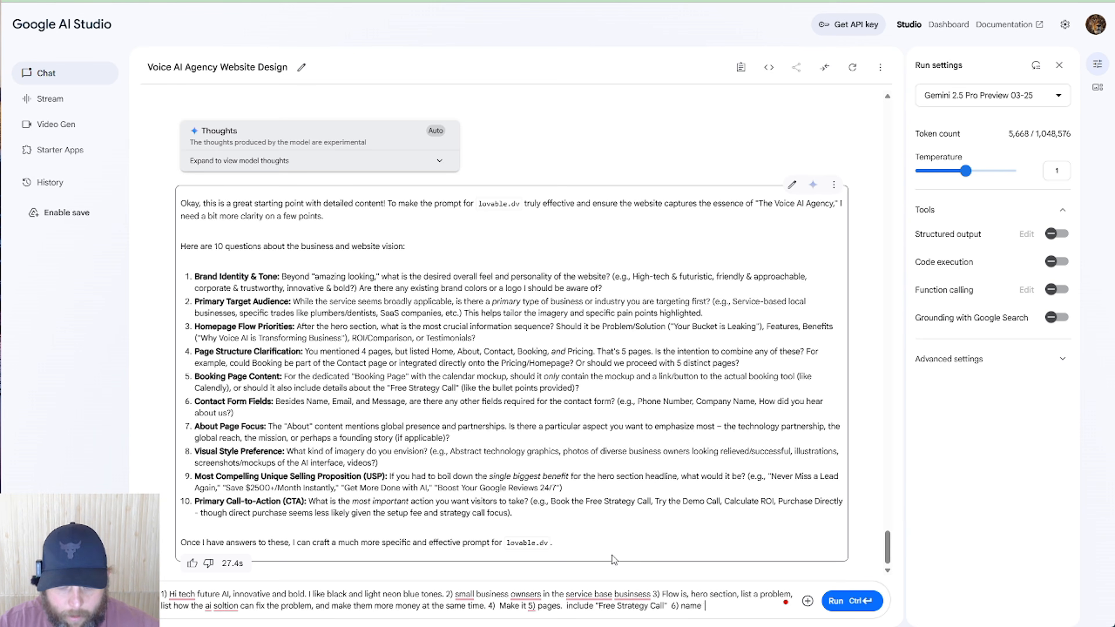
pyautogui.write(' email phone ')
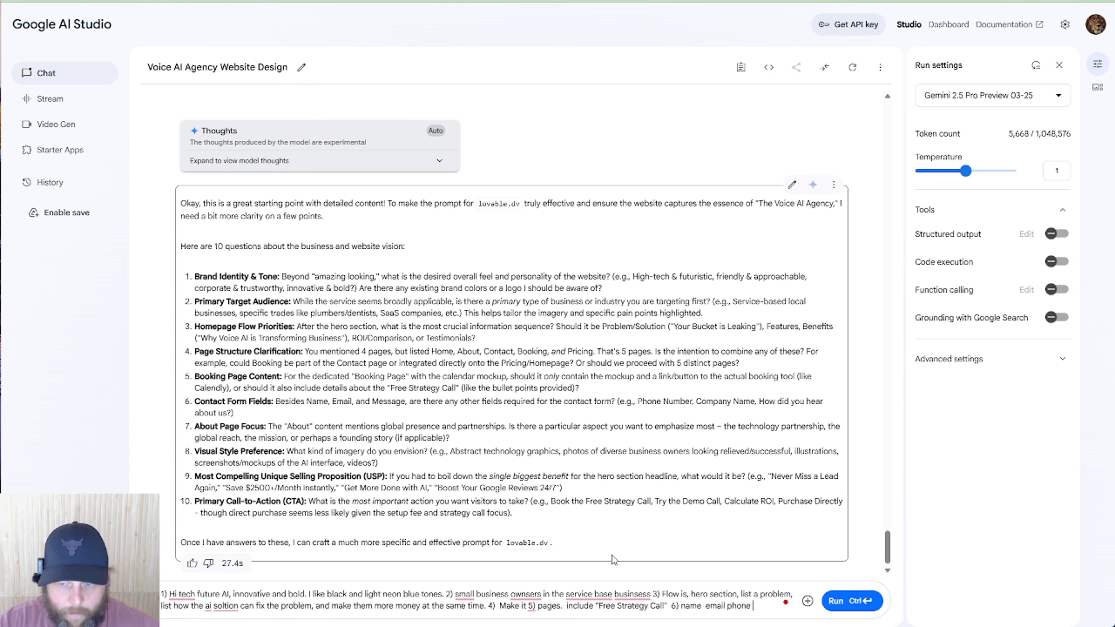
pyautogui.write('number mes')
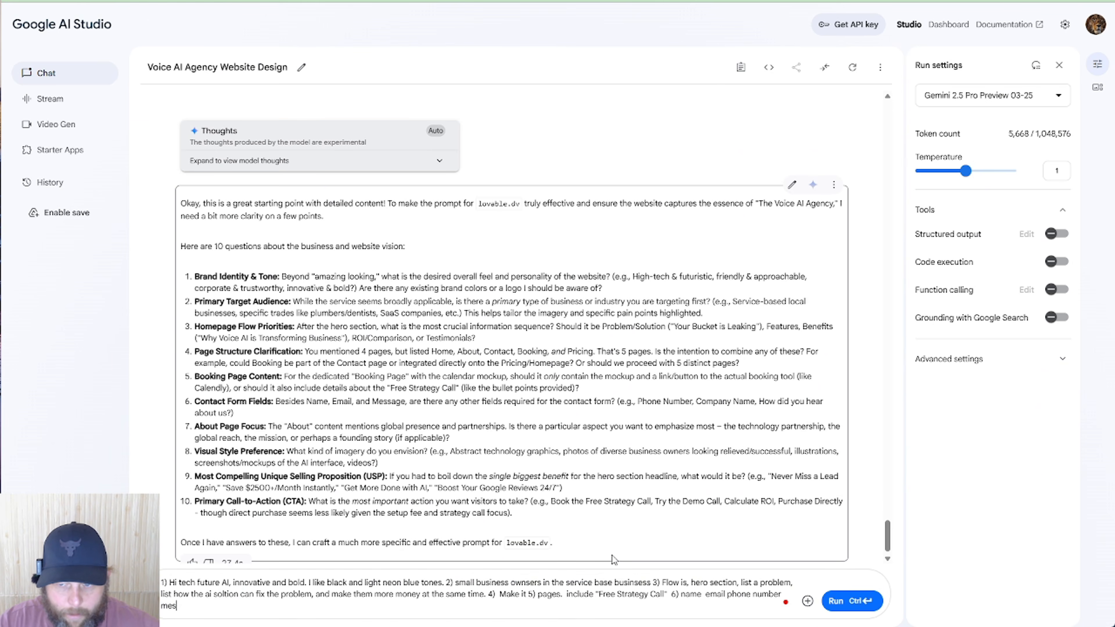
pyautogui.write('sage, then send and y')
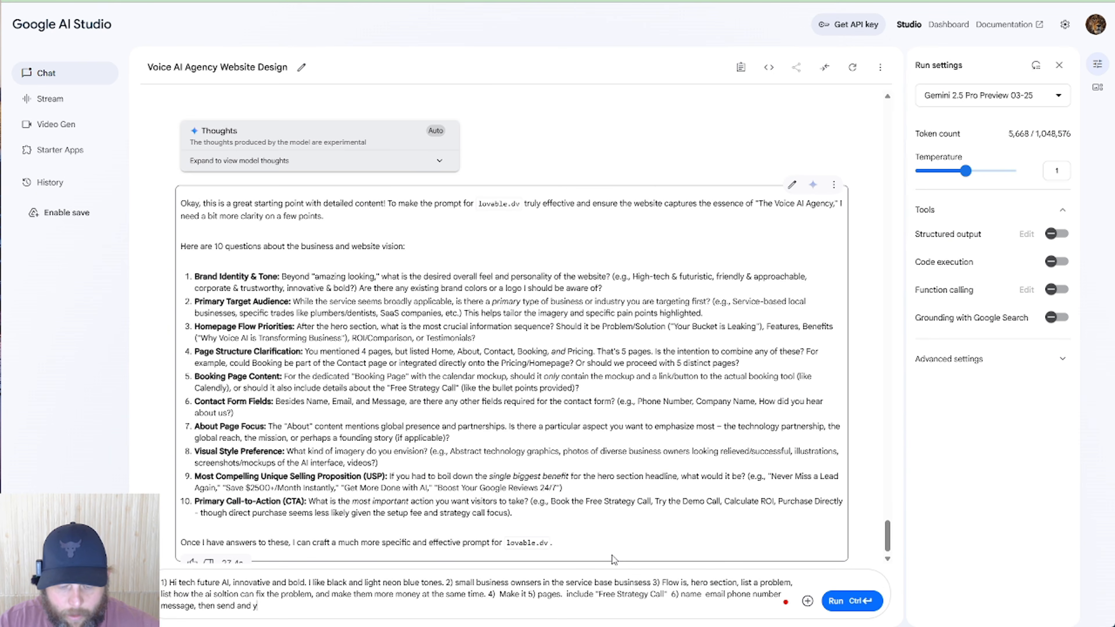
pyautogui.write('ou get a "')
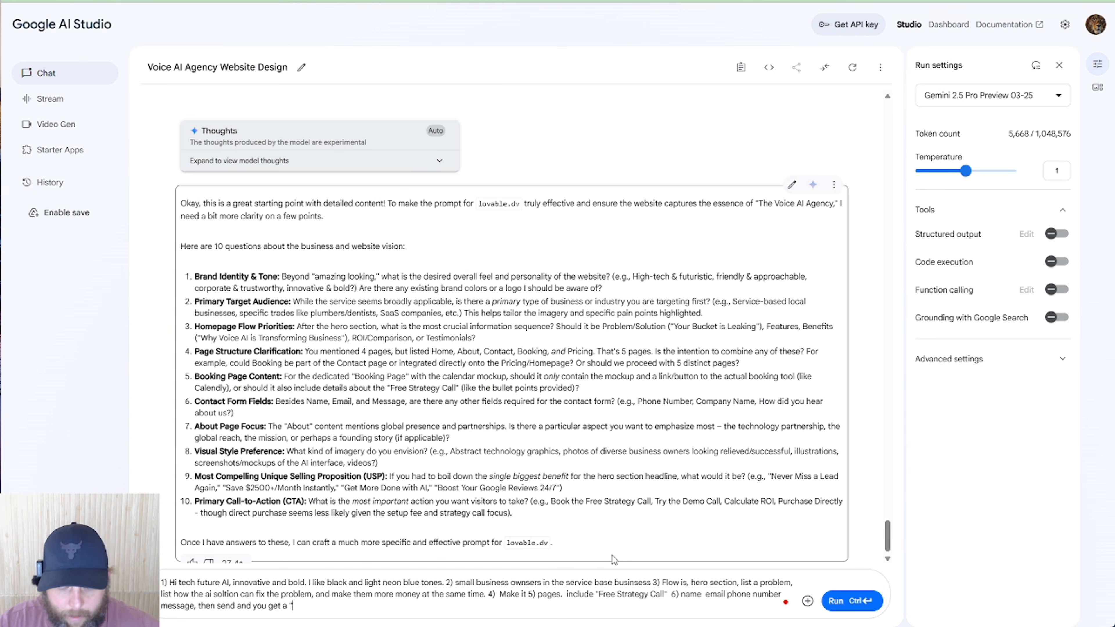
pyautogui.write('thank you messa')
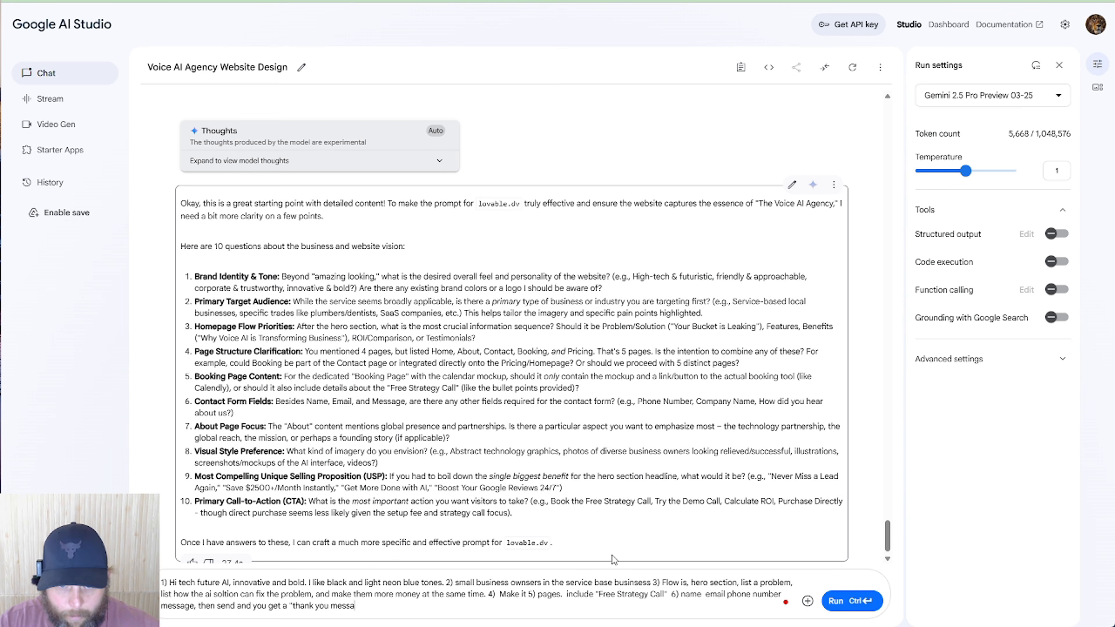
pyautogui.write('ge tece')
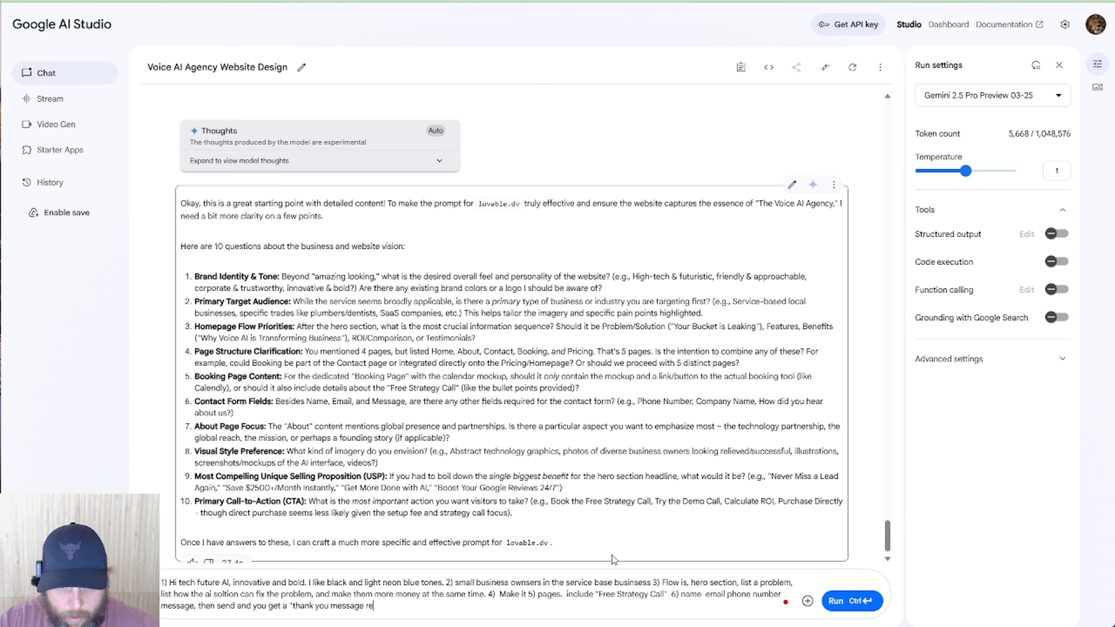
pyautogui.write('ceive respone')
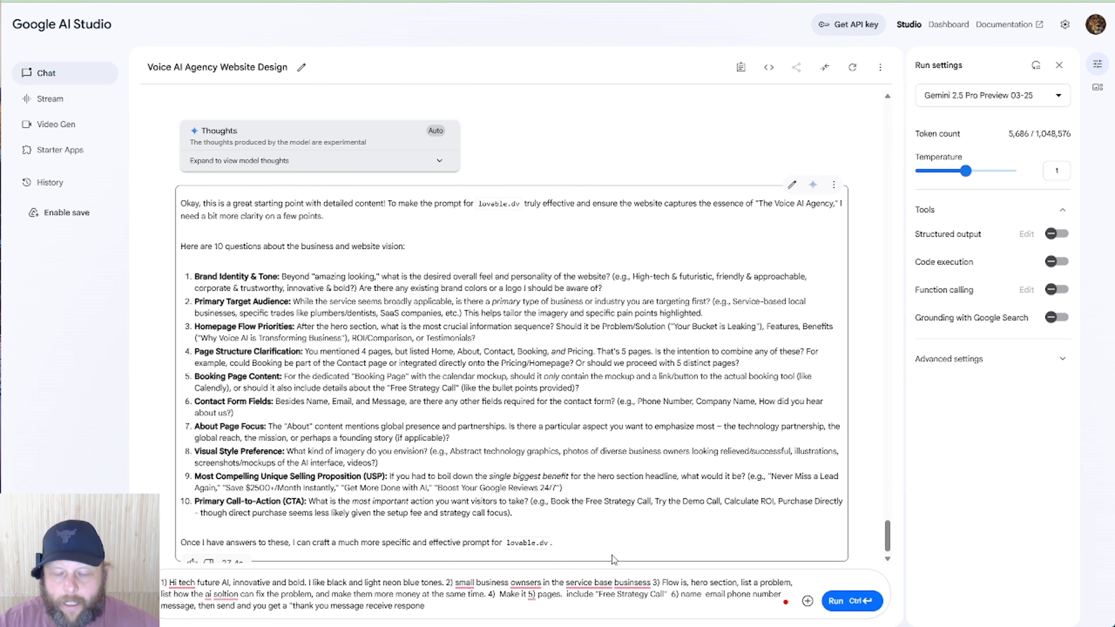
pyautogui.press('BackSpace')
pyautogui.write('se" ')
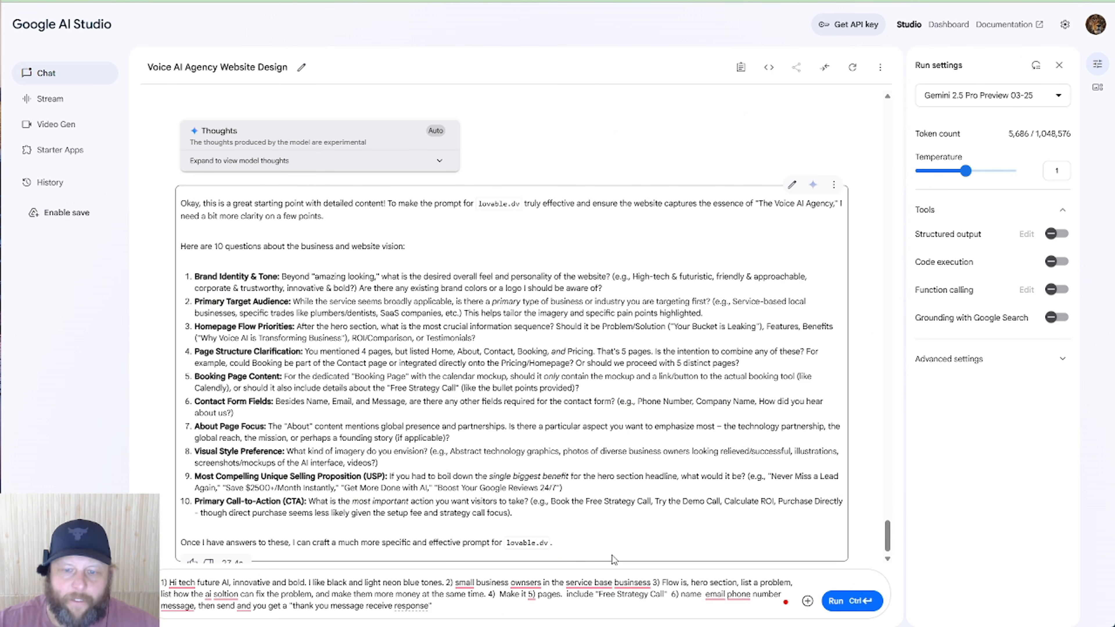
# Answer the About page focus question with "7) you decide" and start answer number 8.
pyautogui.write('7')
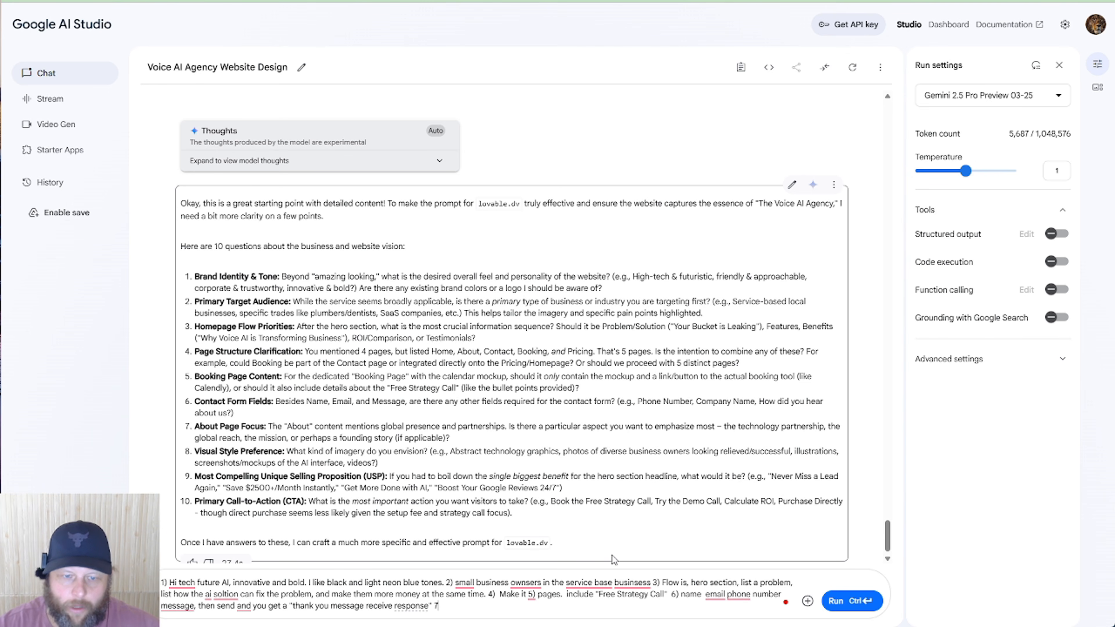
pyautogui.write(')')
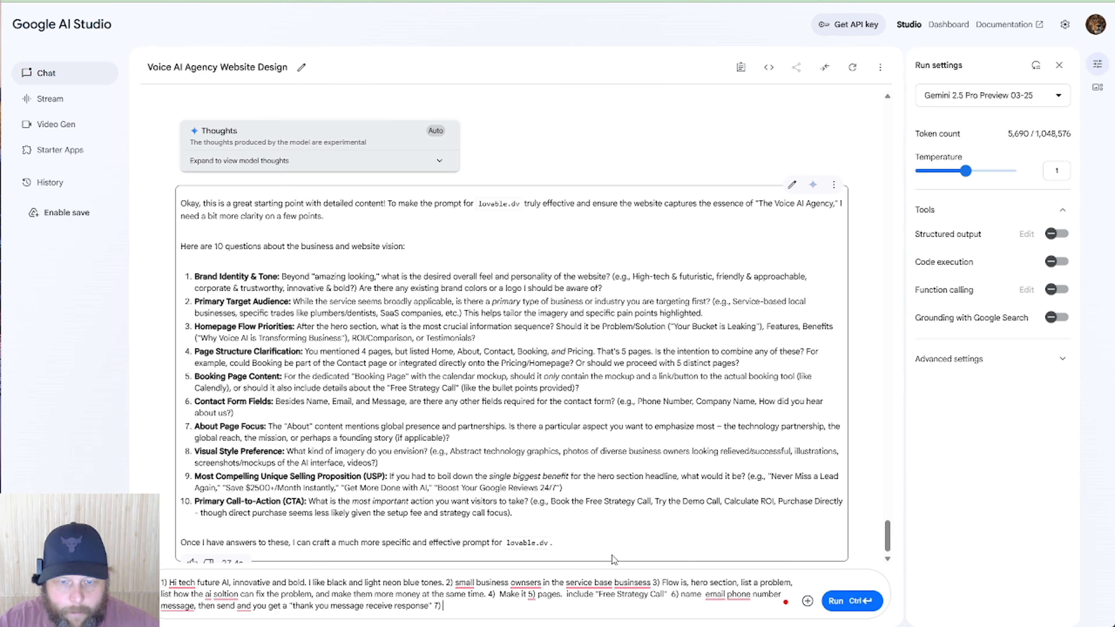
pyautogui.write('you dec')
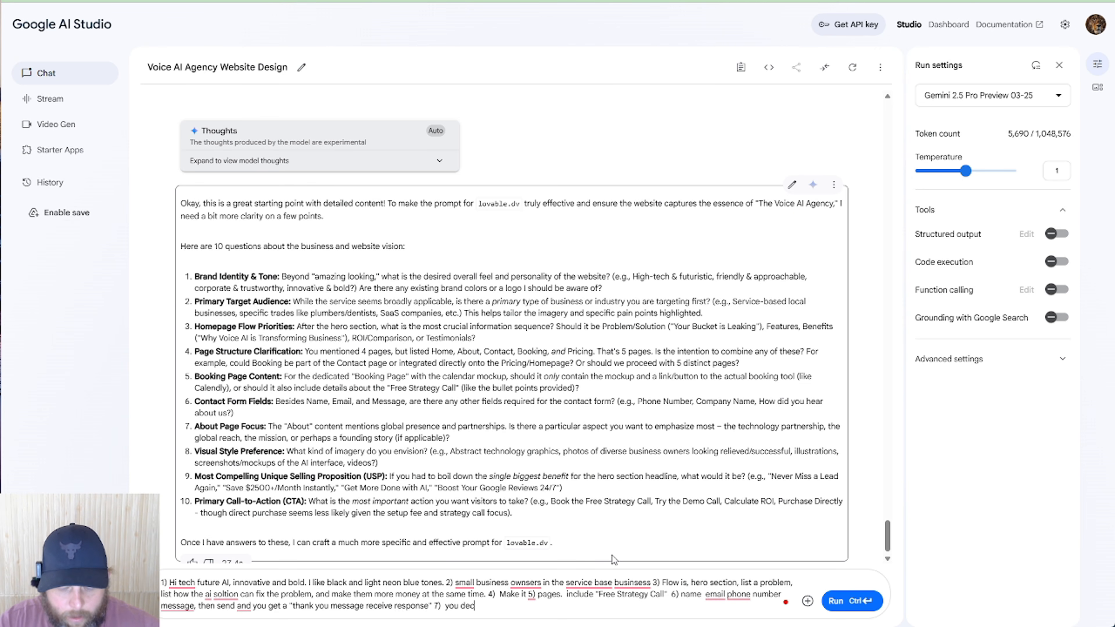
pyautogui.write('ide 8')
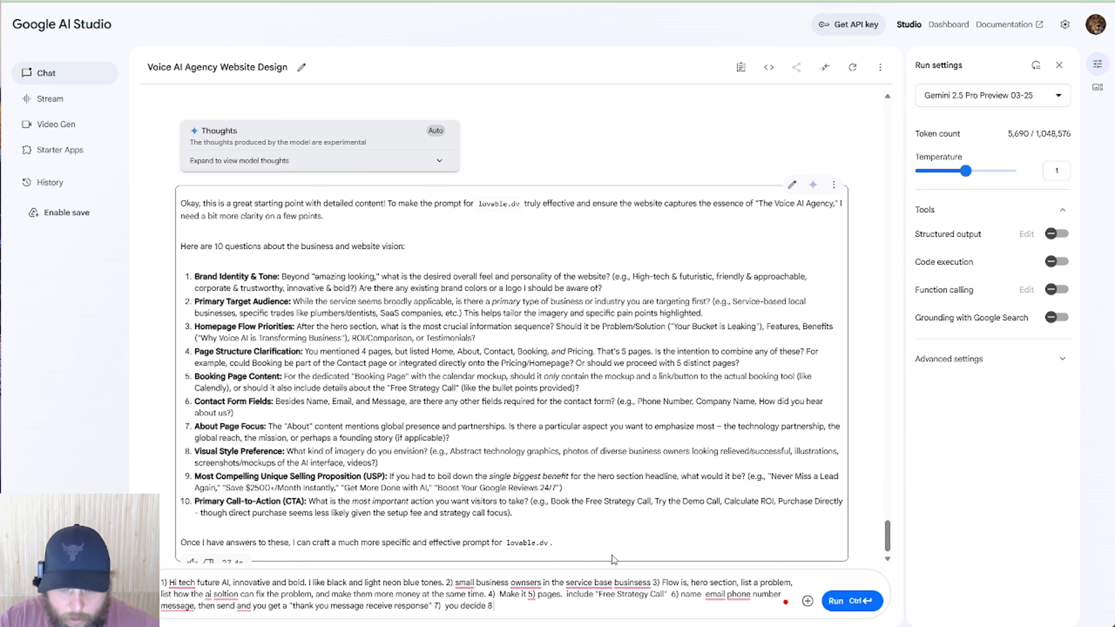
pyautogui.write(' )')
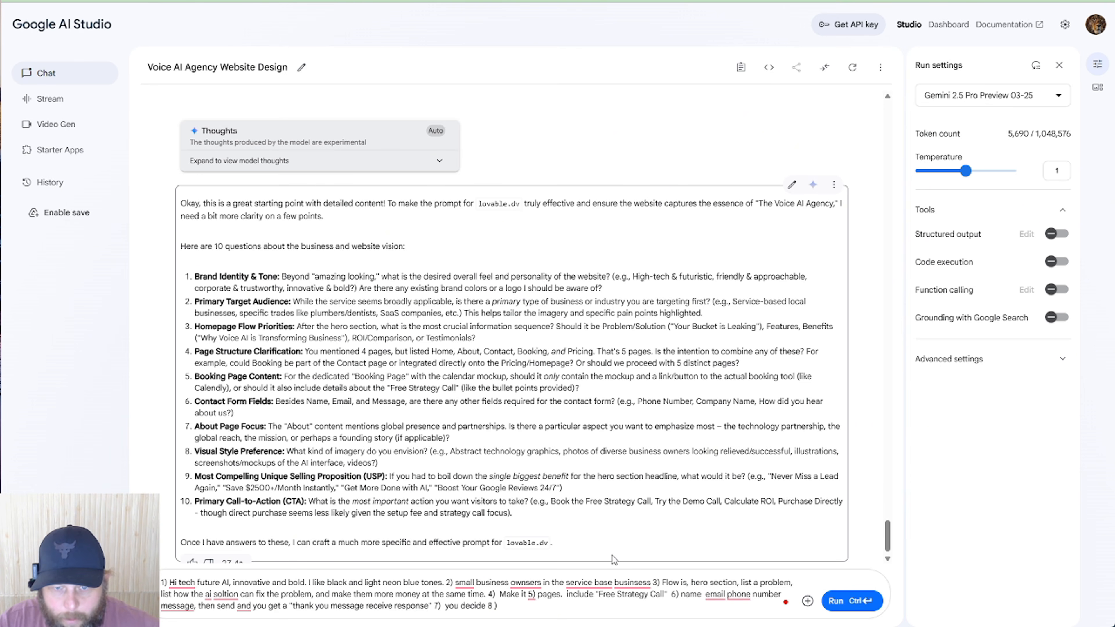
# Begin the visual style preference answer with "I want infographics type images, relating to ai".
pyautogui.write(' I want')
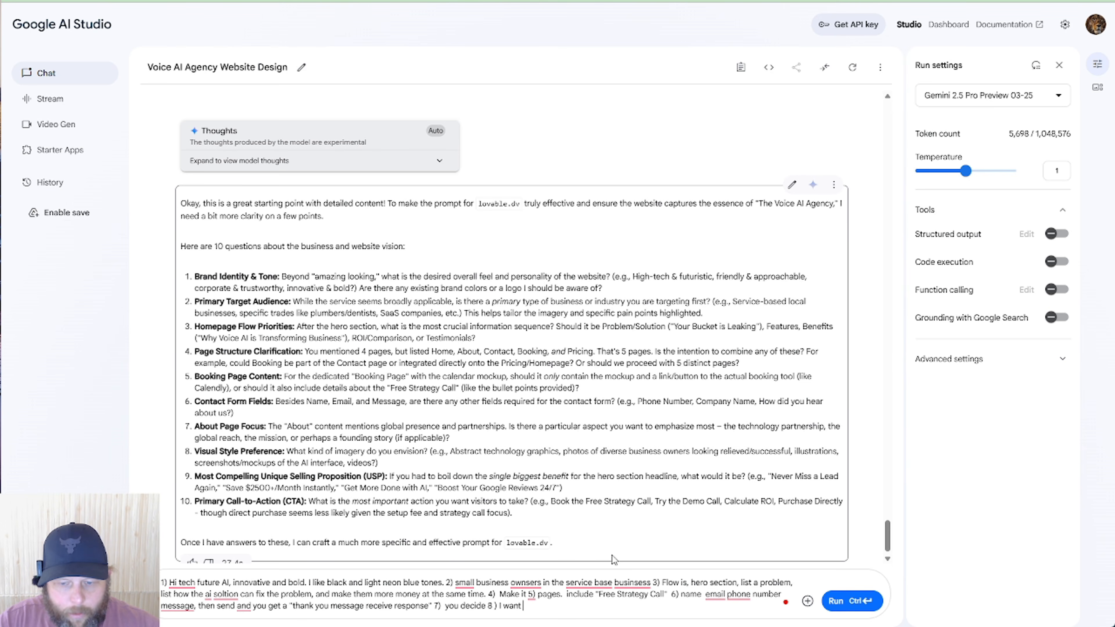
pyautogui.write('info')
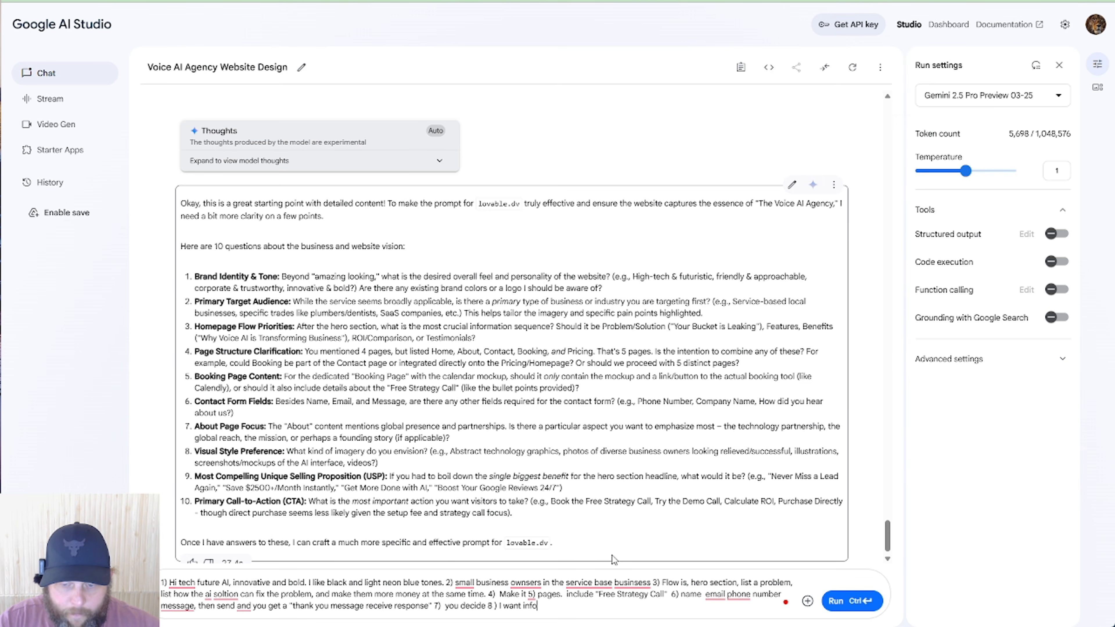
pyautogui.write('grap')
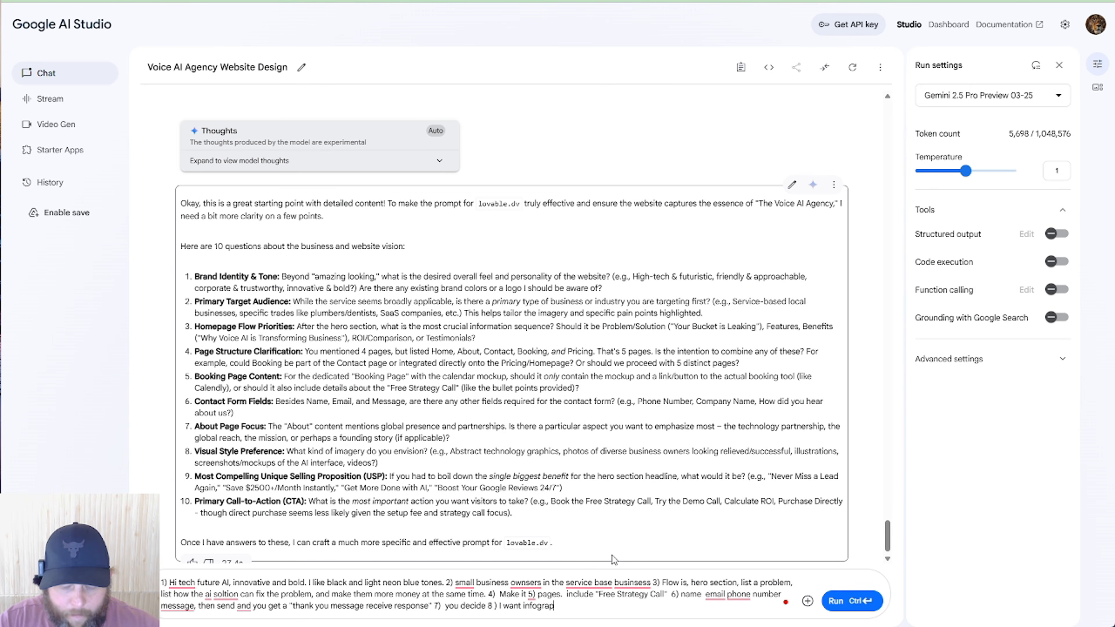
pyautogui.write('hics t')
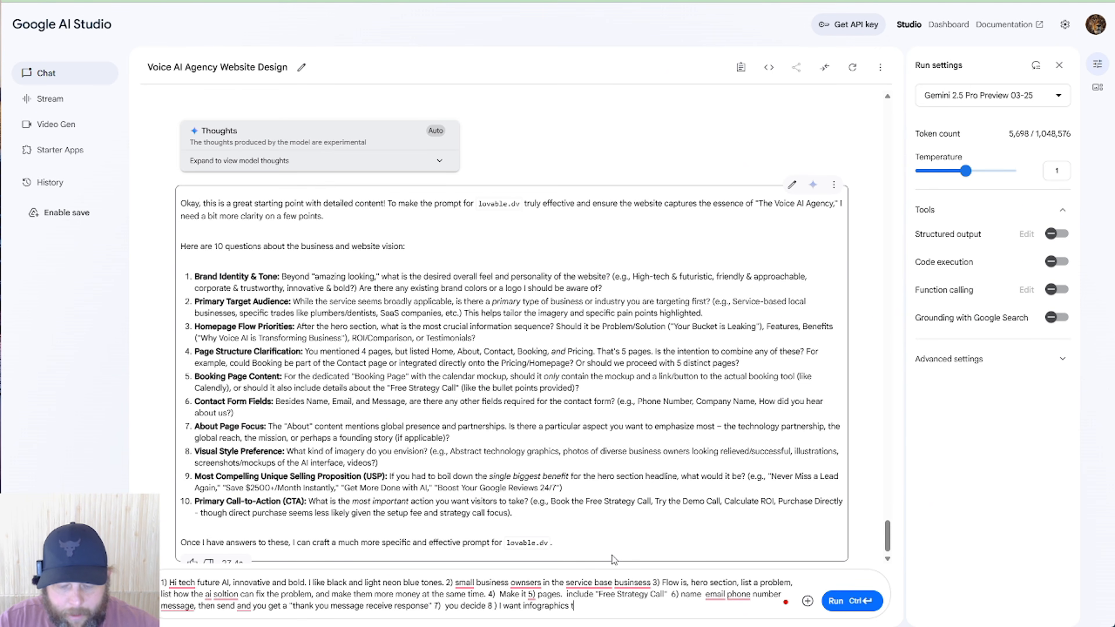
pyautogui.write('ype images, relation')
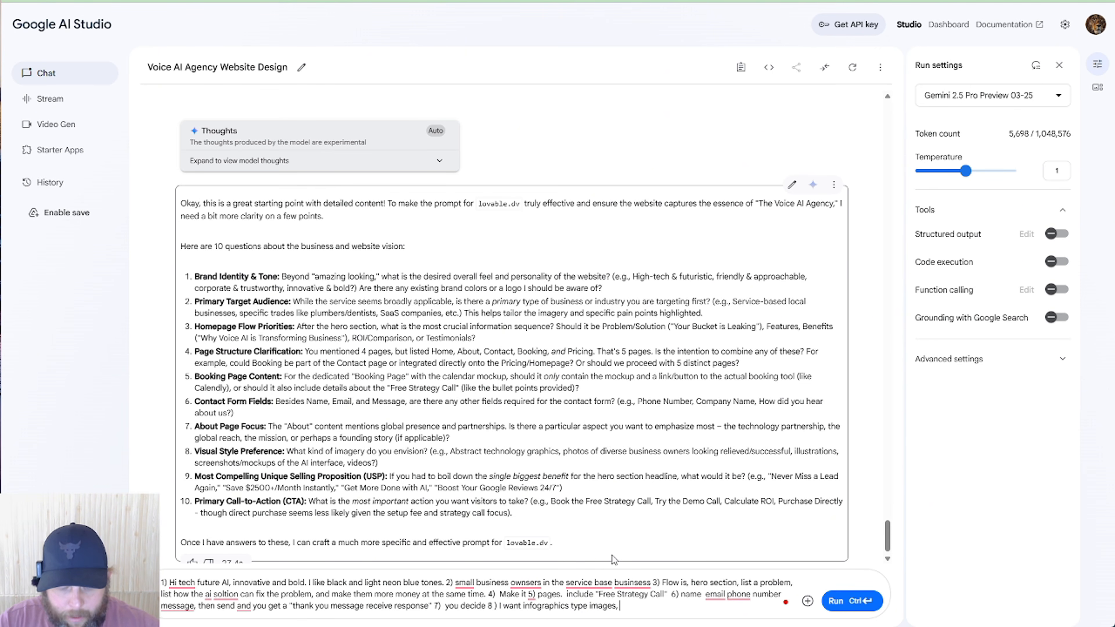
pyautogui.press('BackSpace')
pyautogui.press('BackSpace')
pyautogui.press('BackSpace')
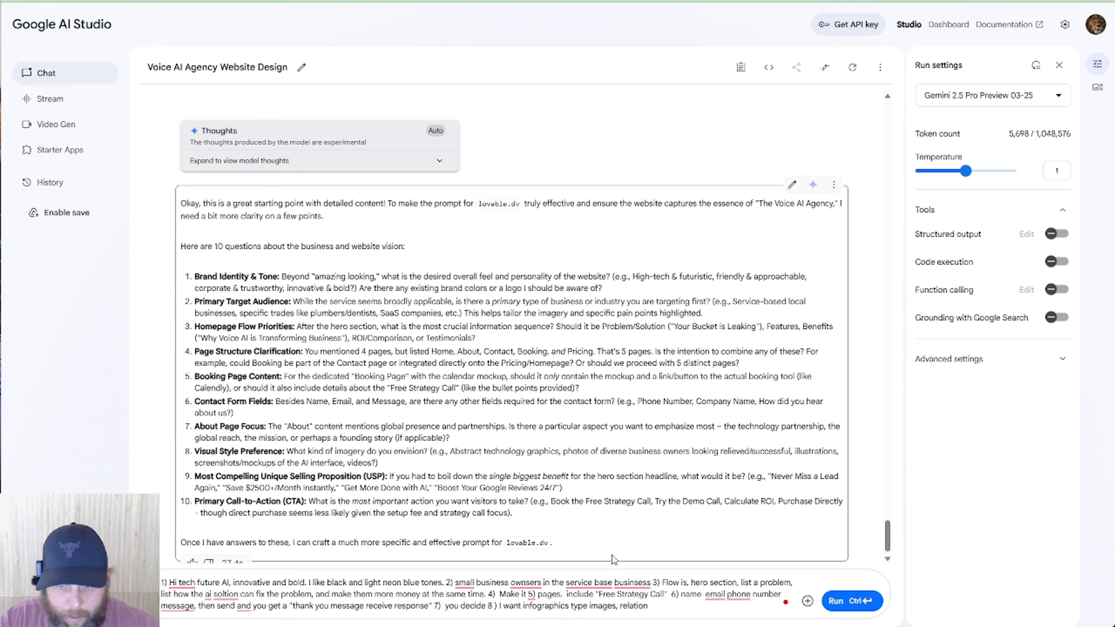
pyautogui.write('ing to ai')
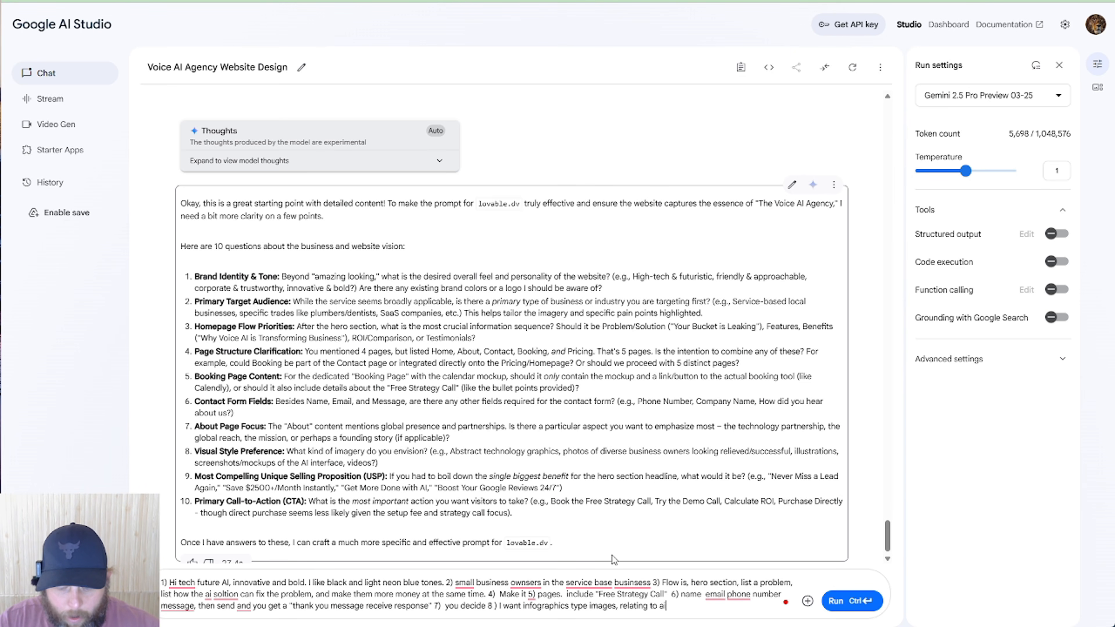
# Complete the visual style preference answer with "agents, phone systems, business growth and so on.".
pyautogui.write(' agents, phone systems, bus')
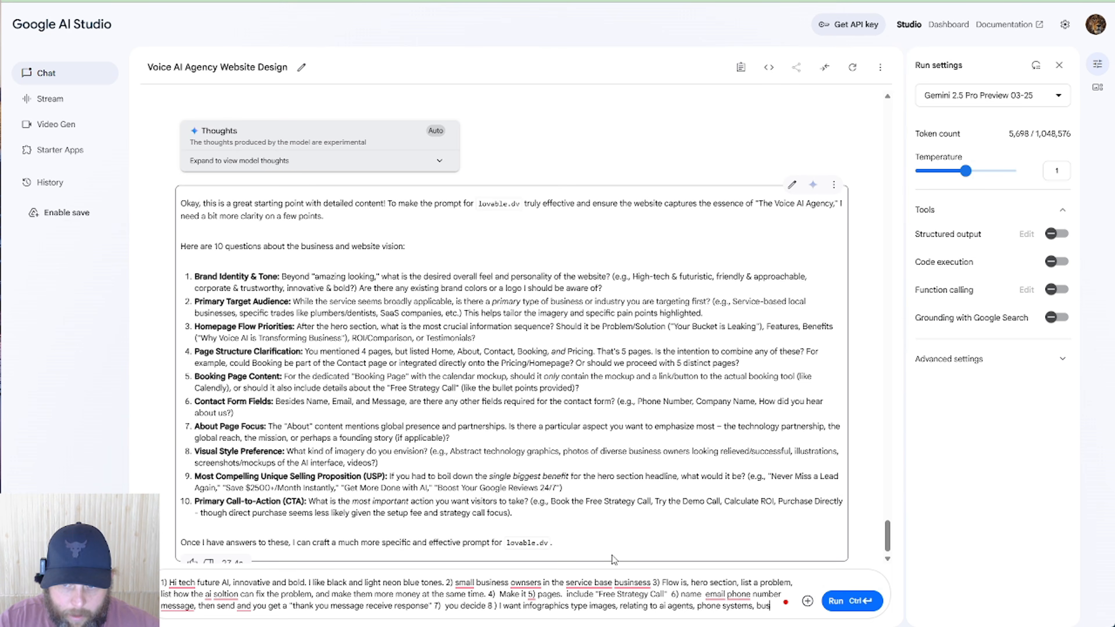
pyautogui.press('BackSpace')
pyautogui.write('uu')
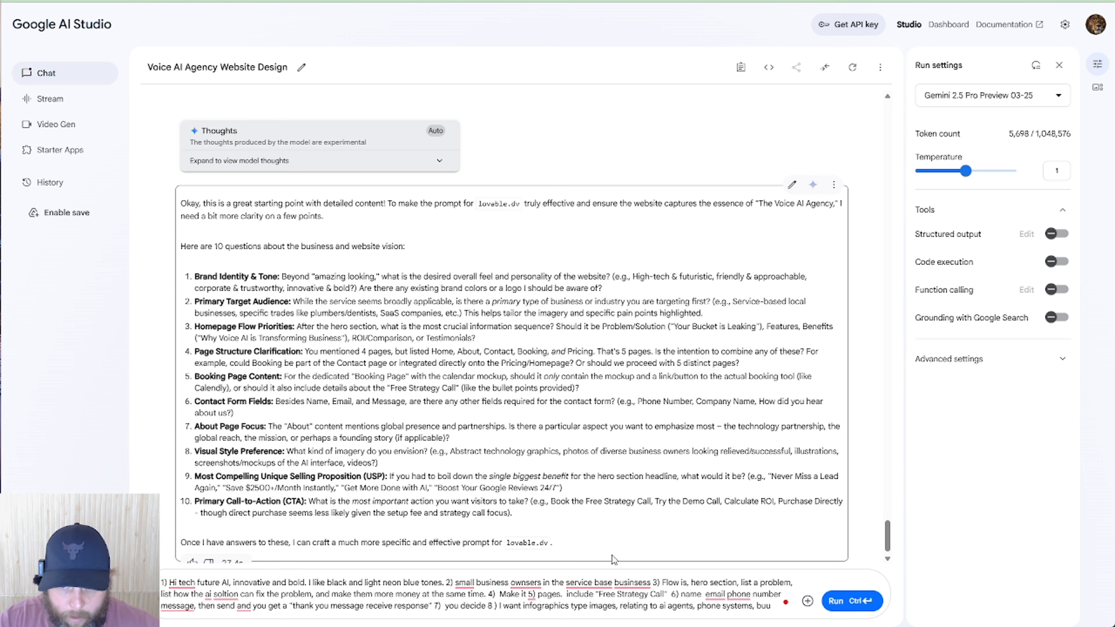
pyautogui.press('BackSpace')
pyautogui.write('sn')
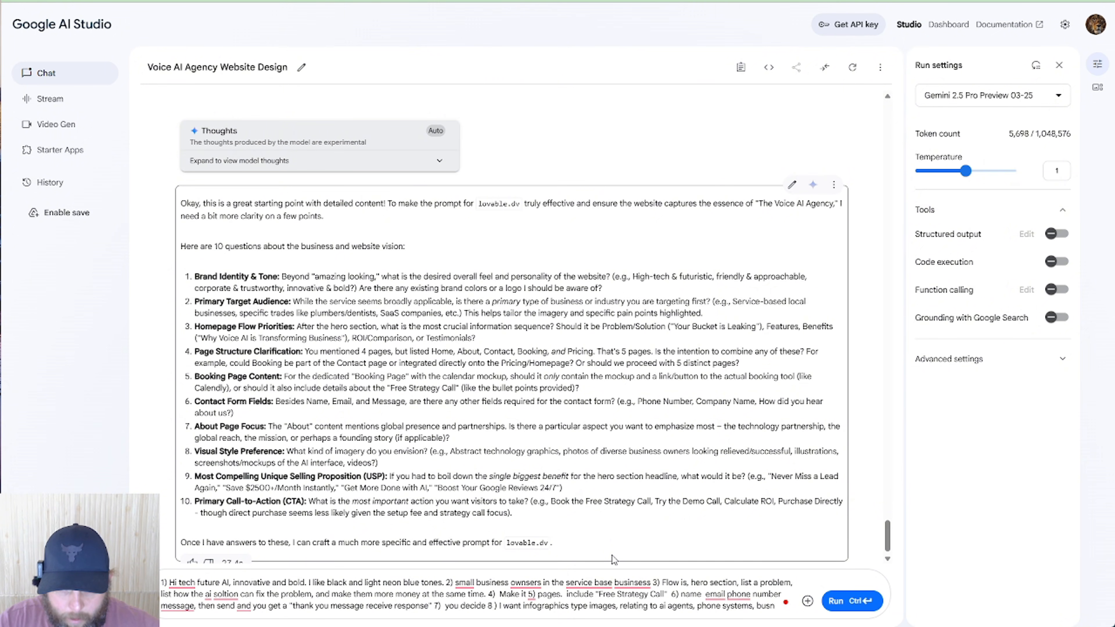
pyautogui.write('iiness growt')
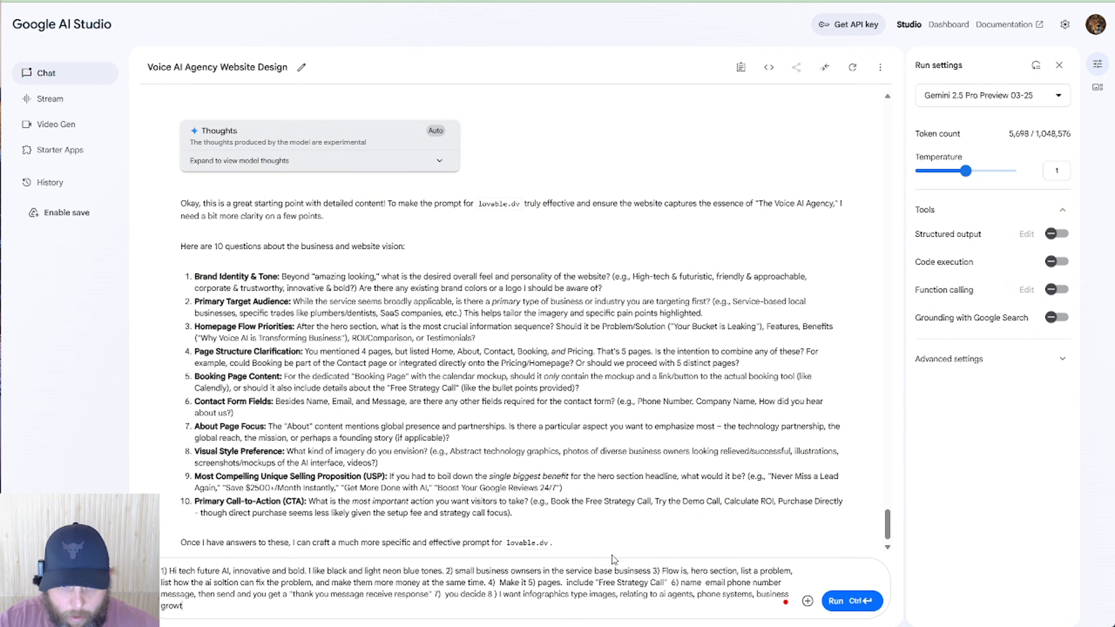
pyautogui.write('h and so on.')
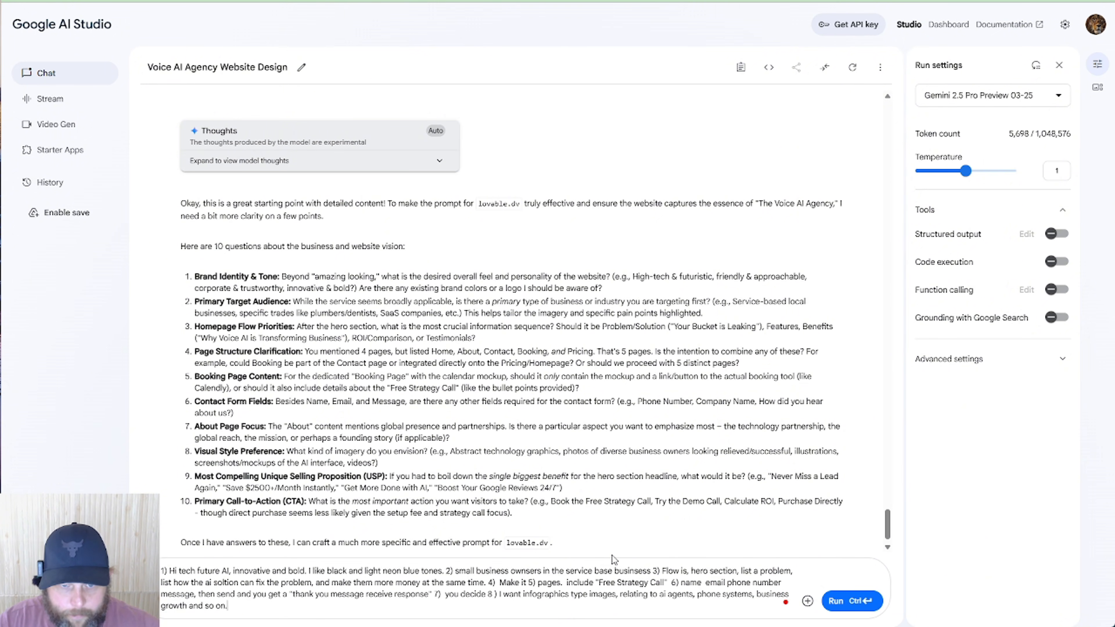
# Add answer 9 by copying "ever Miss a Lead Again," "Save $2500+/Month Instantly" from question 9, and start answer number 10.
pyautogui.write(' 9')
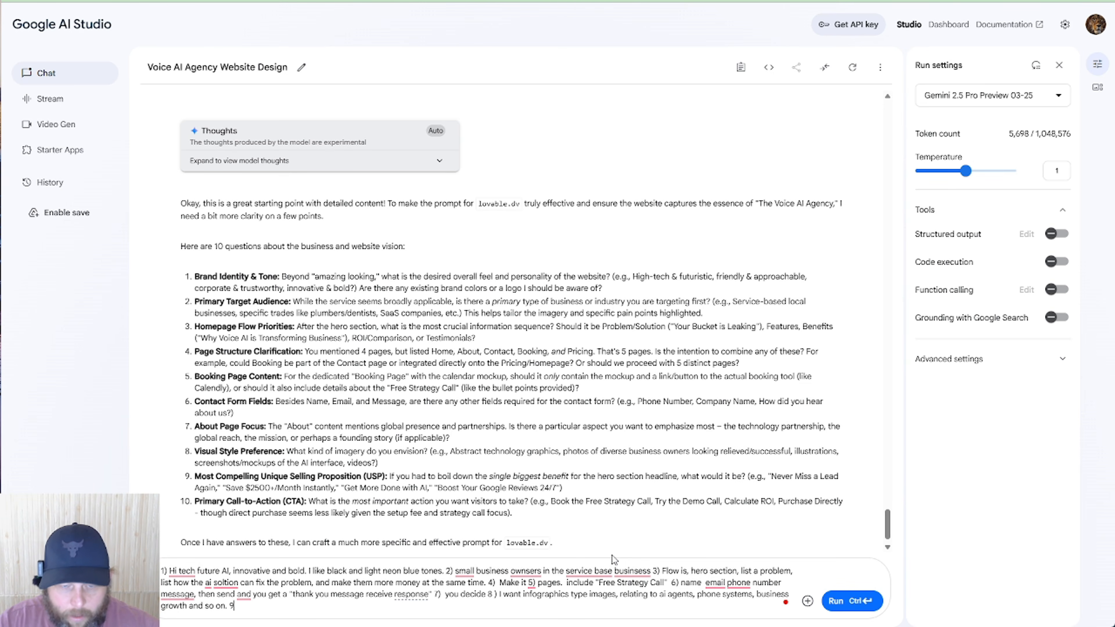
pyautogui.write(')')
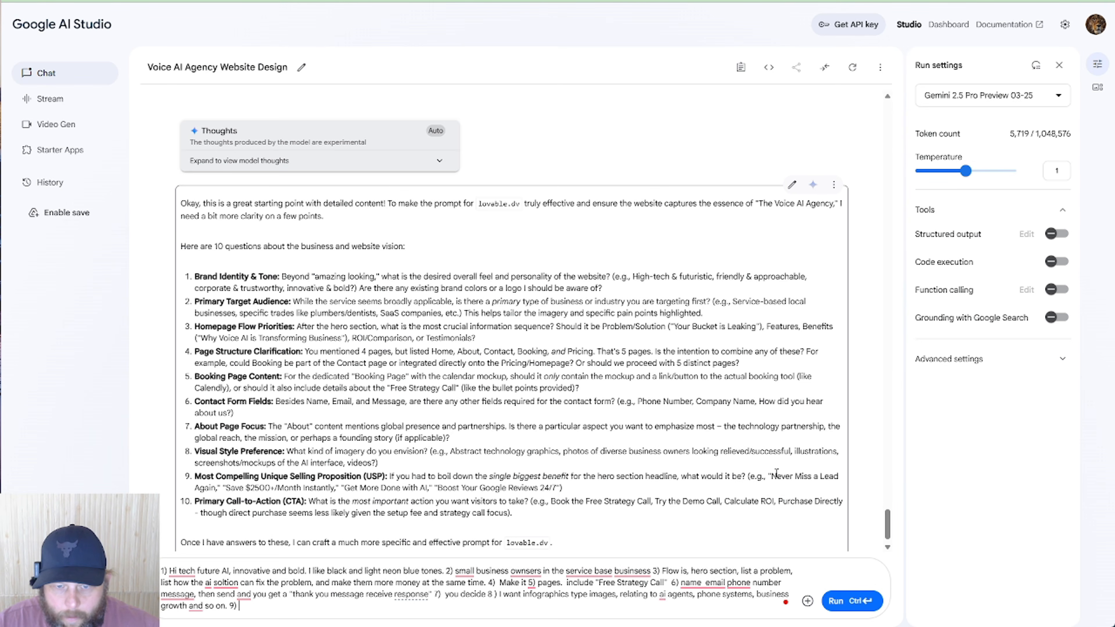
pyautogui.moveTo(776, 477); pyautogui.dragTo(336, 493)
pyautogui.hotkey('ctrl', 'c')
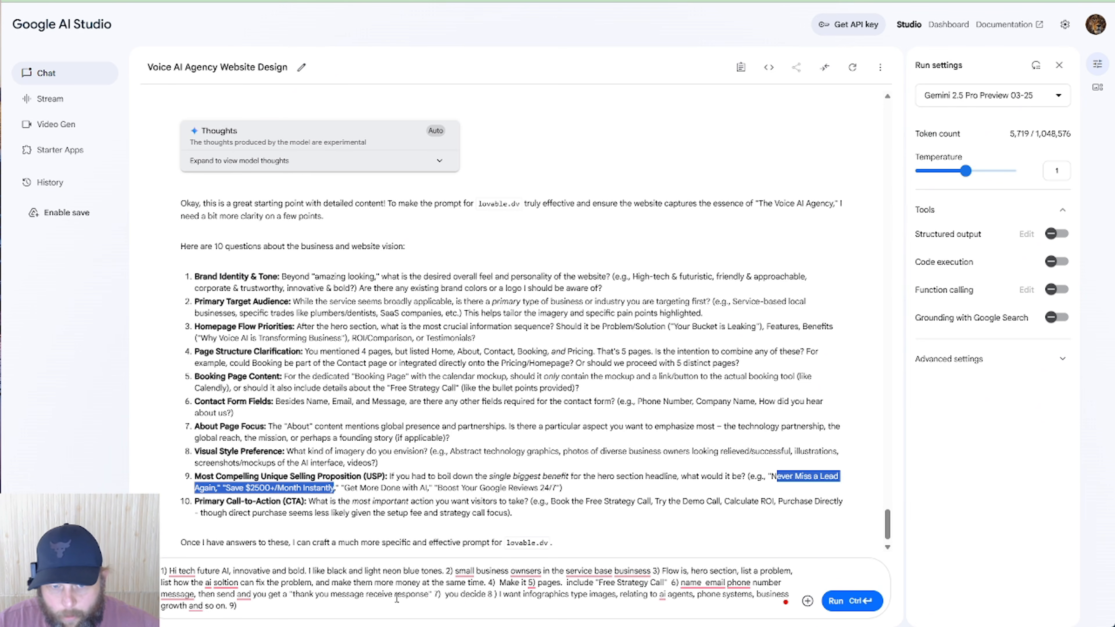
pyautogui.click(367, 601)
pyautogui.hotkey('ctrl', 'v')
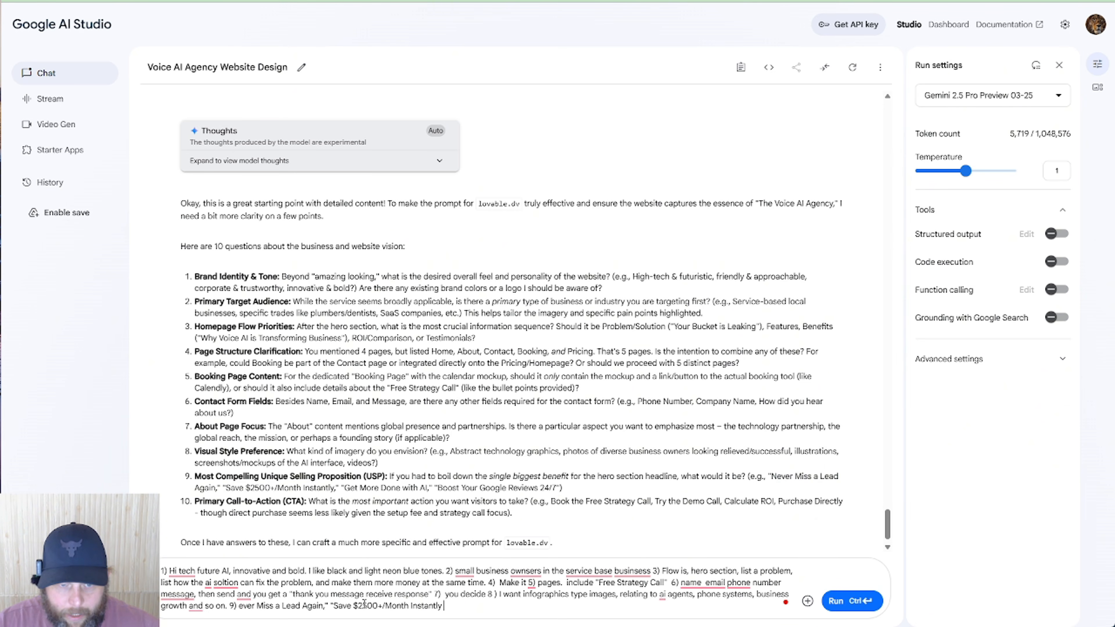
pyautogui.write('10)')
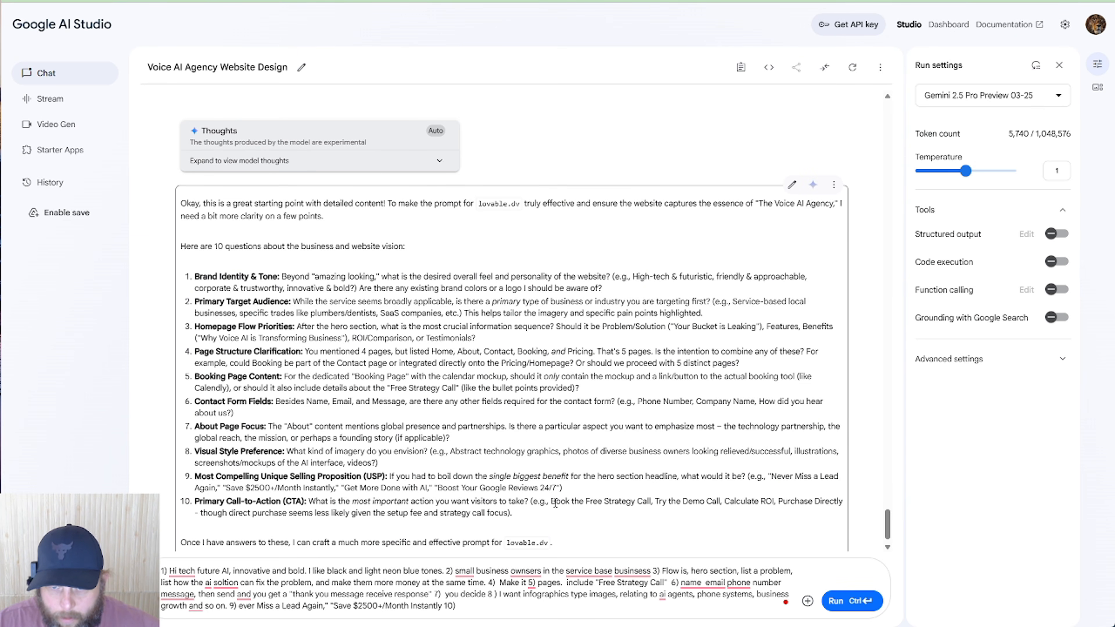
# Answer the primary call-to-action question by copying "Book the Free Strategy Call" from question 10 into answer 10.
pyautogui.moveTo(556, 503); pyautogui.dragTo(644, 507)
pyautogui.hotkey('ctrl', 'c')
pyautogui.click(515, 606)
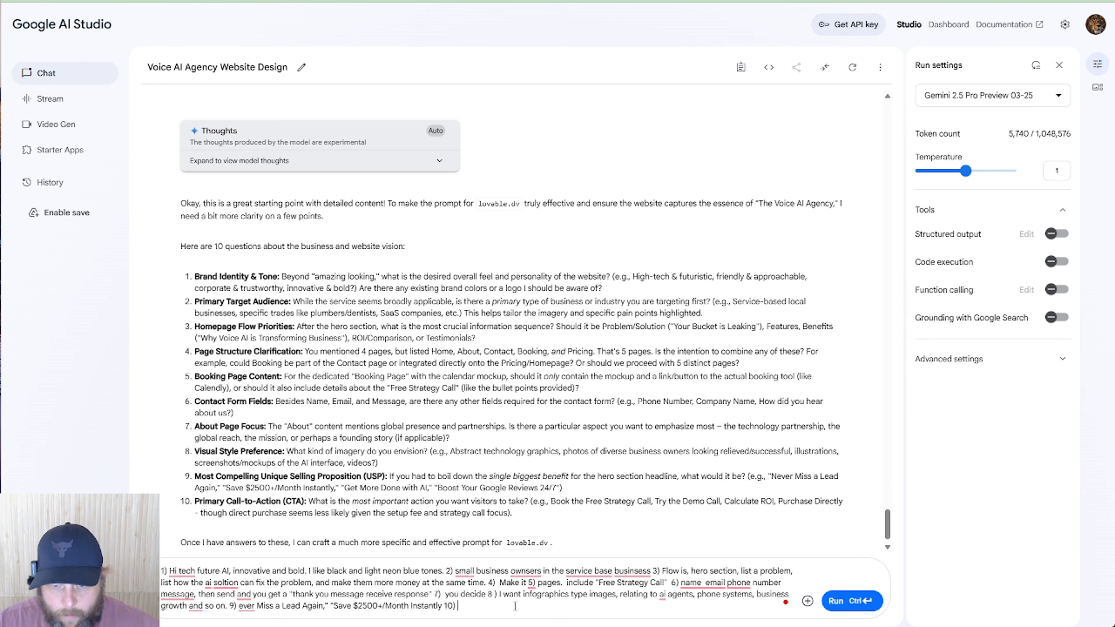
pyautogui.hotkey('ctrl', 'v')
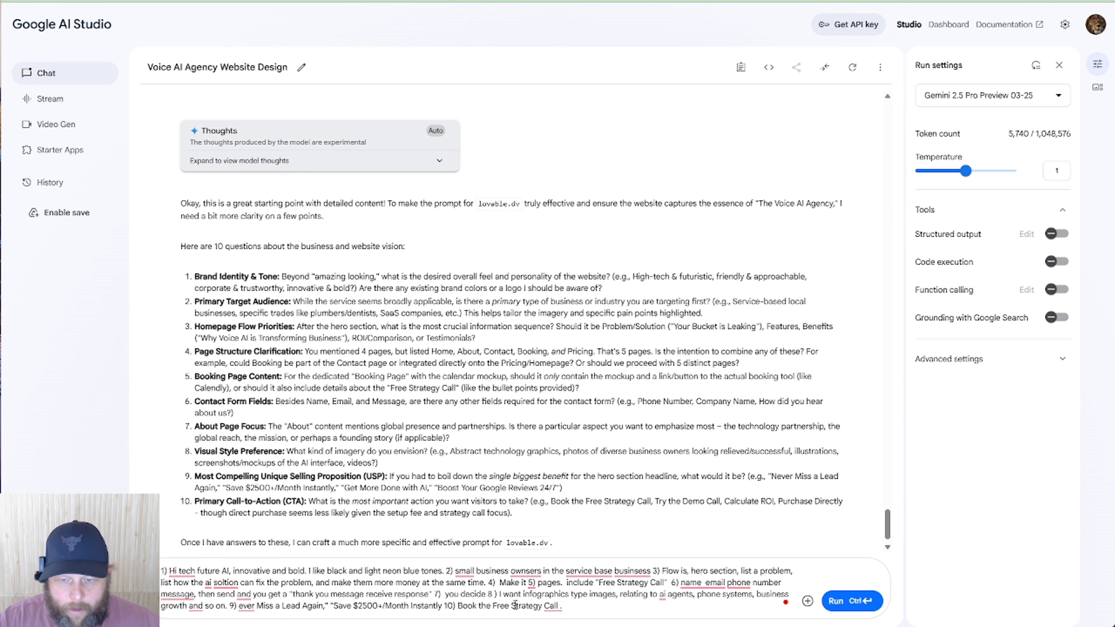
# Add the request "Beside that. I want you to add a chatbot embed code to every page." to the reply.
pyautogui.write('Be')
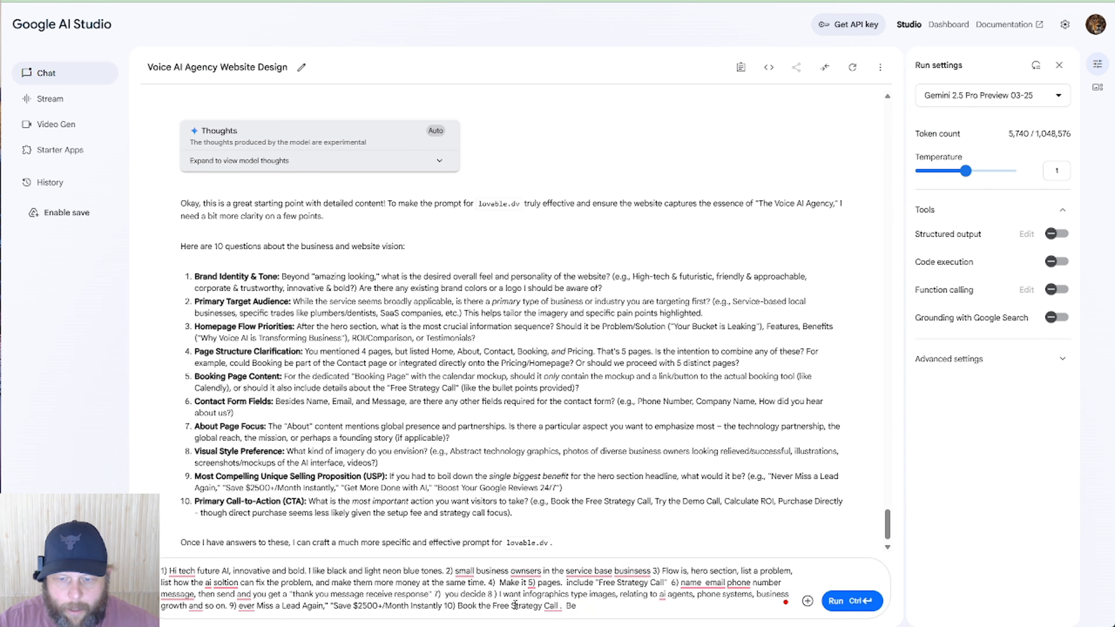
pyautogui.write('sside tha')
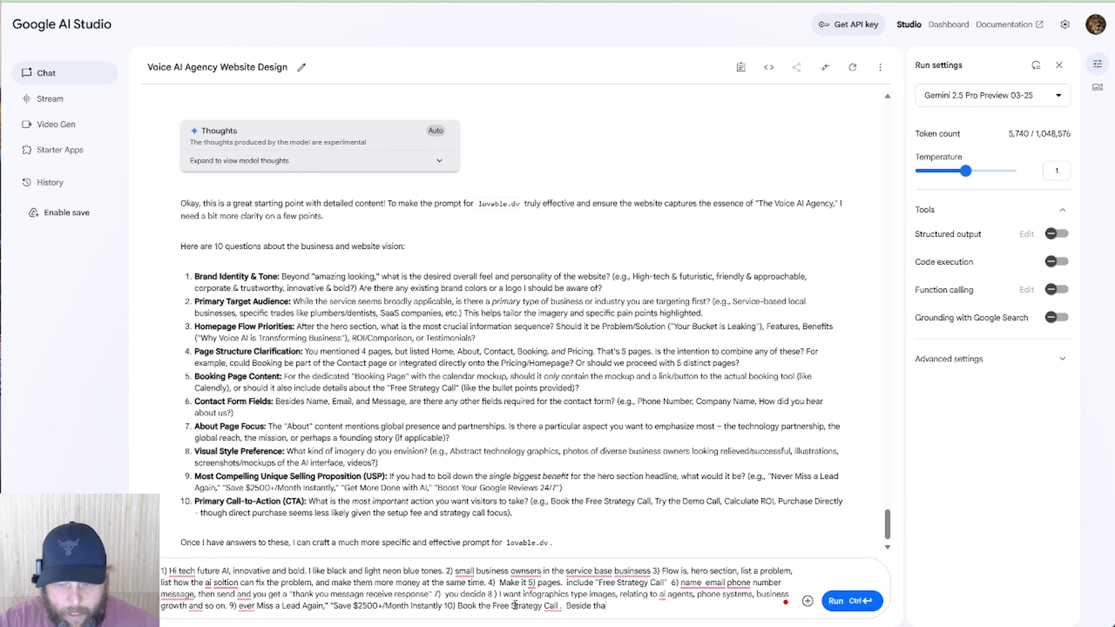
pyautogui.write('t. I wa')
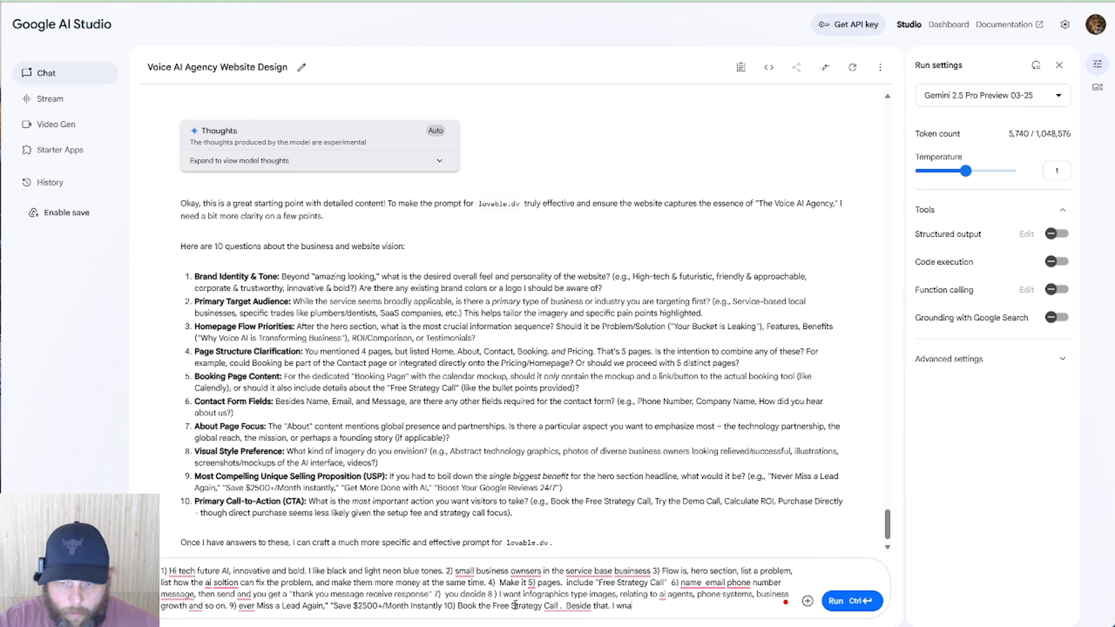
pyautogui.write('nt you to add a')
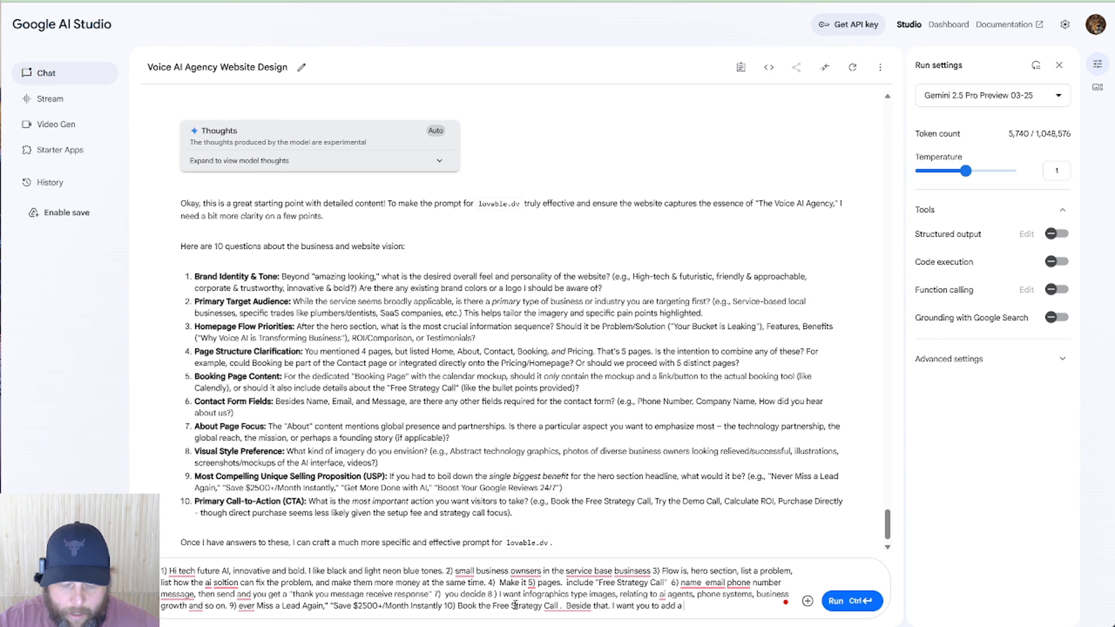
pyautogui.write(' chatbot')
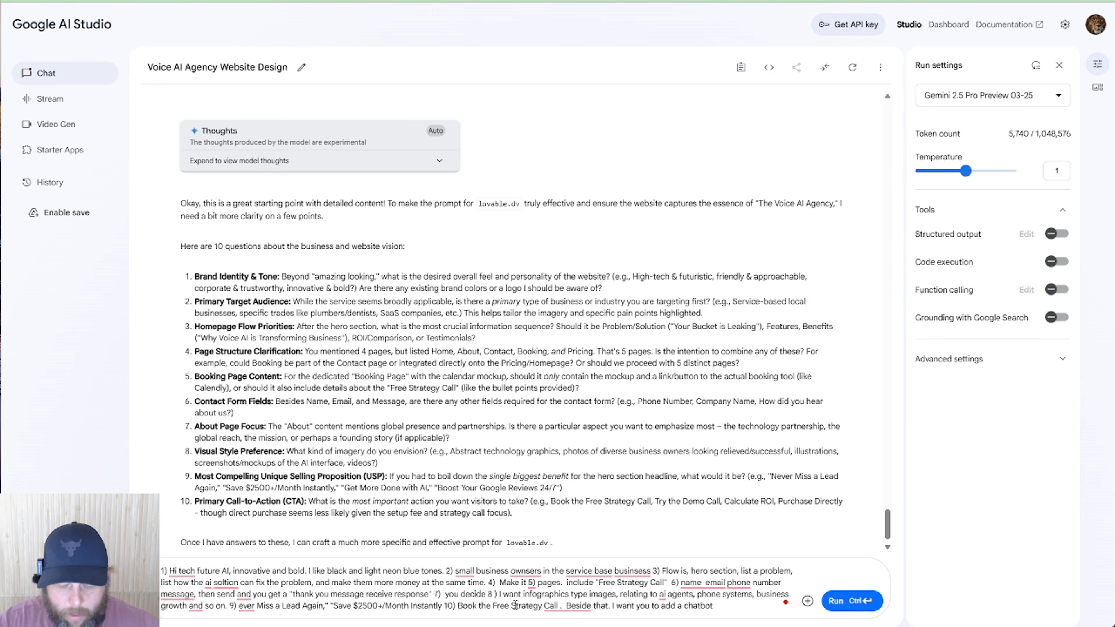
pyautogui.write(' embed code t')
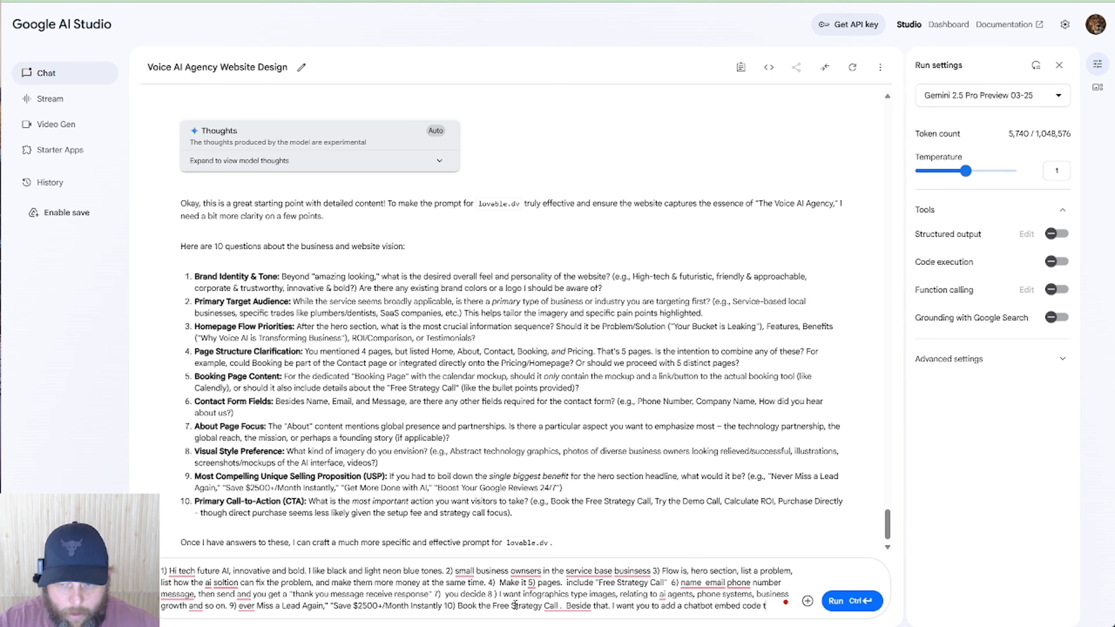
pyautogui.write('o every page.')
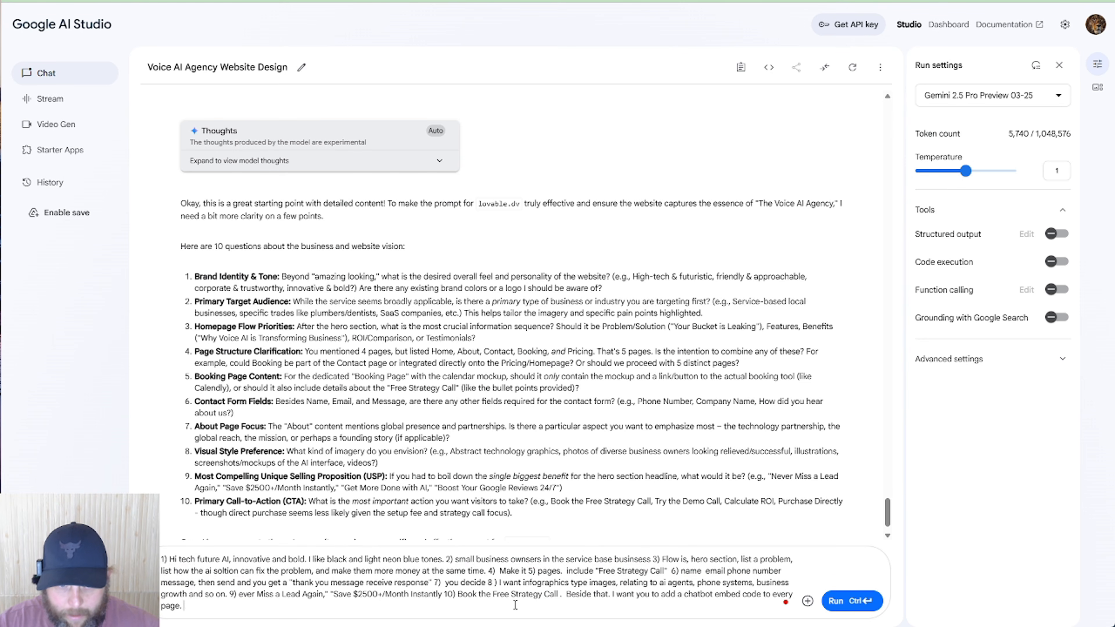
# Introduce the snippet with "This is the embed code for the header / footer for a chabot widget".
pyautogui.write(' This is the emb')
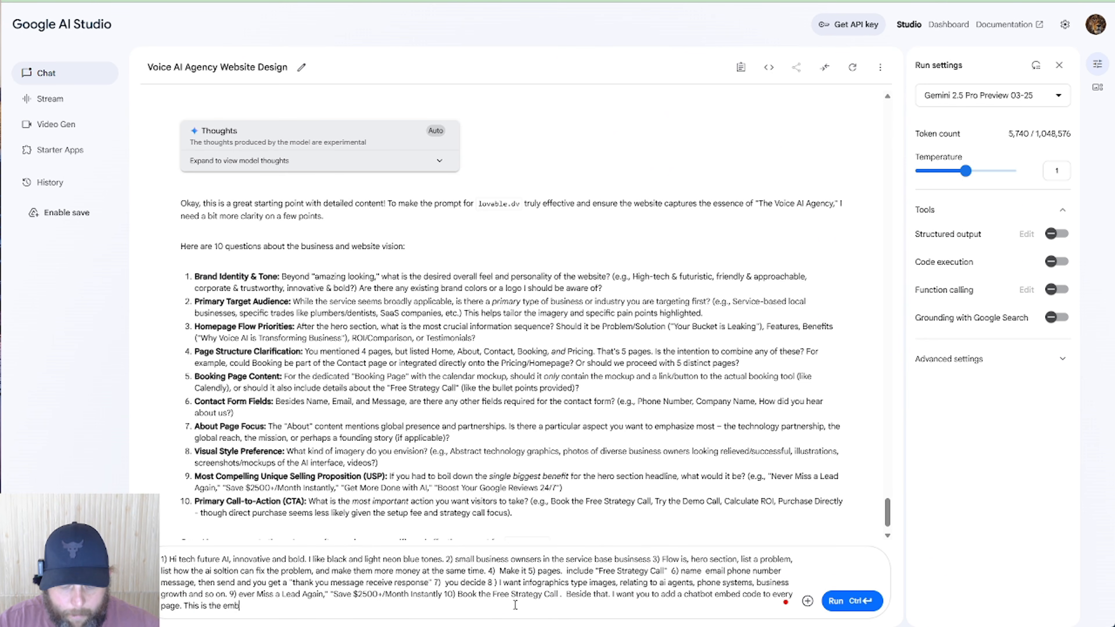
pyautogui.write('ed code ')
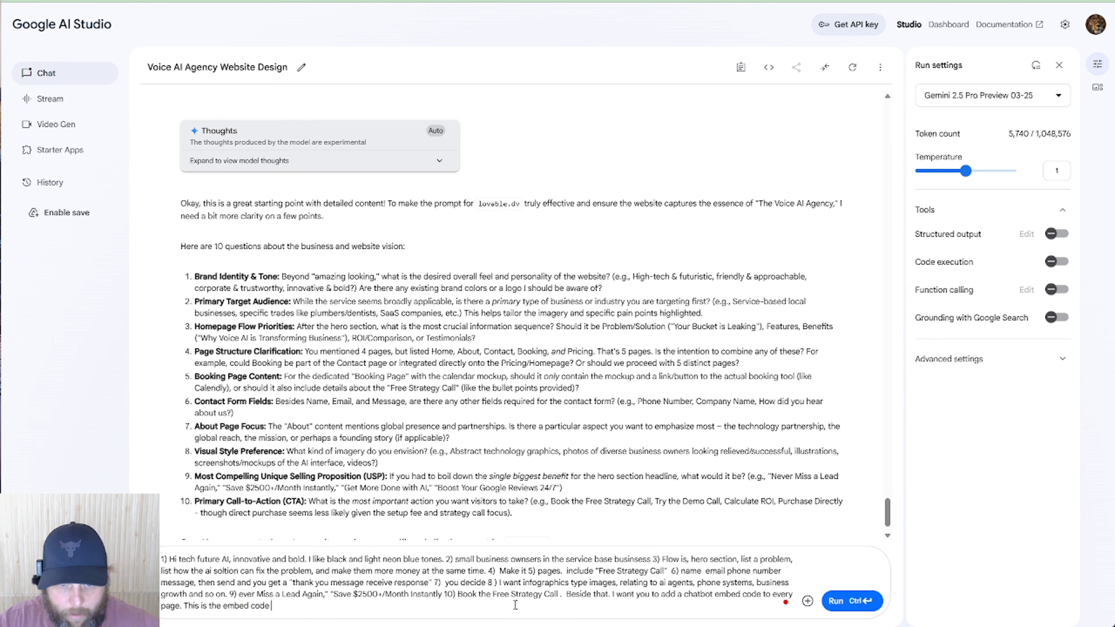
pyautogui.write('for the header / g')
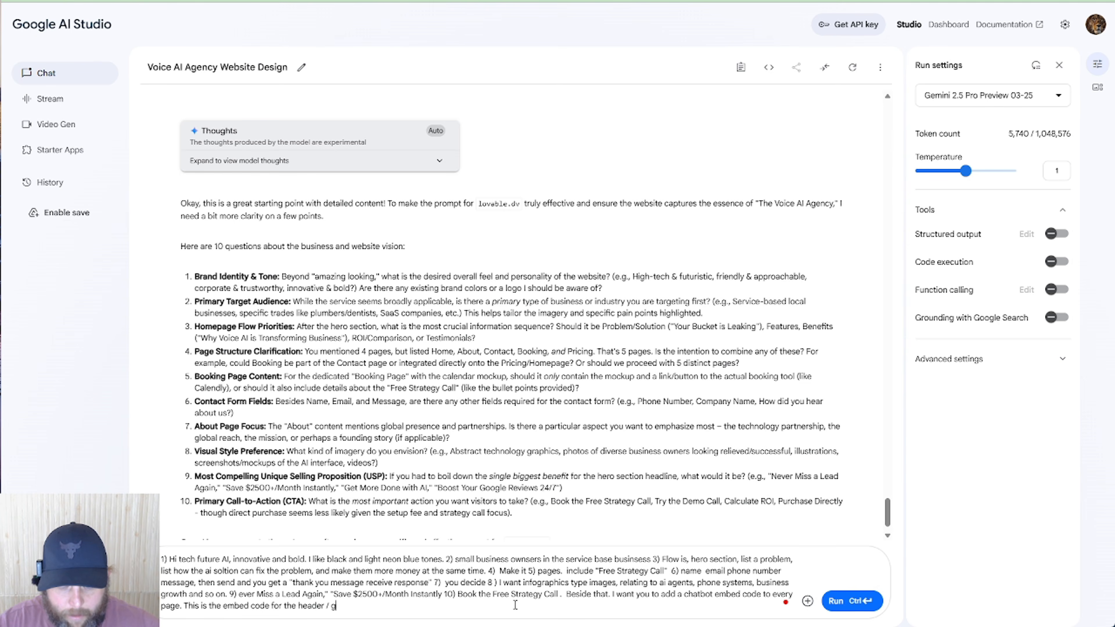
pyautogui.write('oo')
pyautogui.press('BackSpace')
pyautogui.press('BackSpace')
pyautogui.press('BackSpace')
pyautogui.write('f')
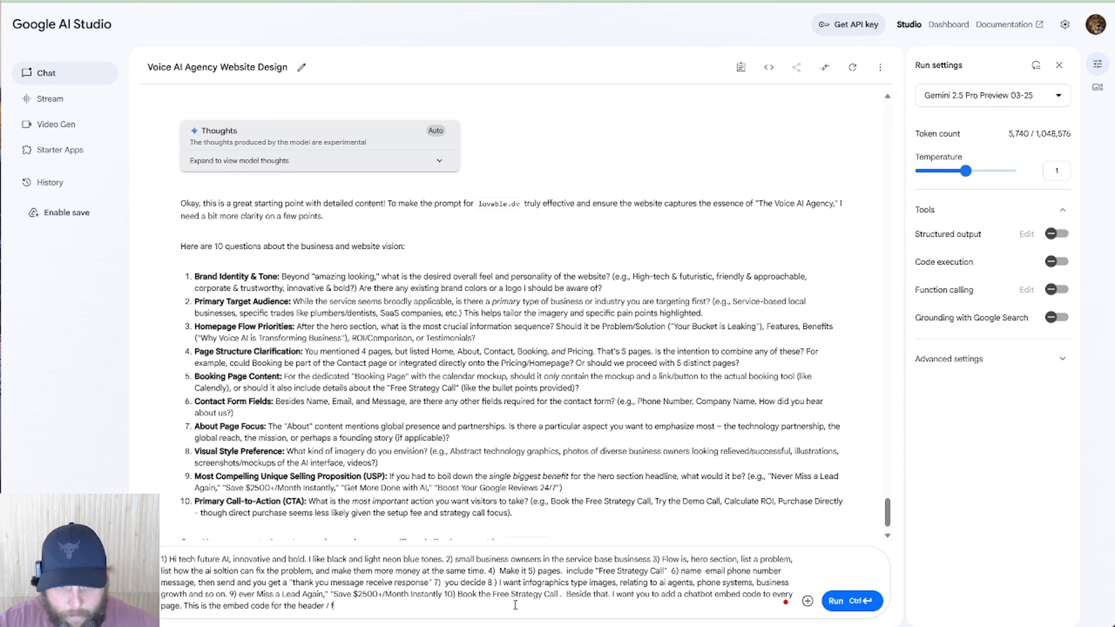
pyautogui.write('ooter for a c')
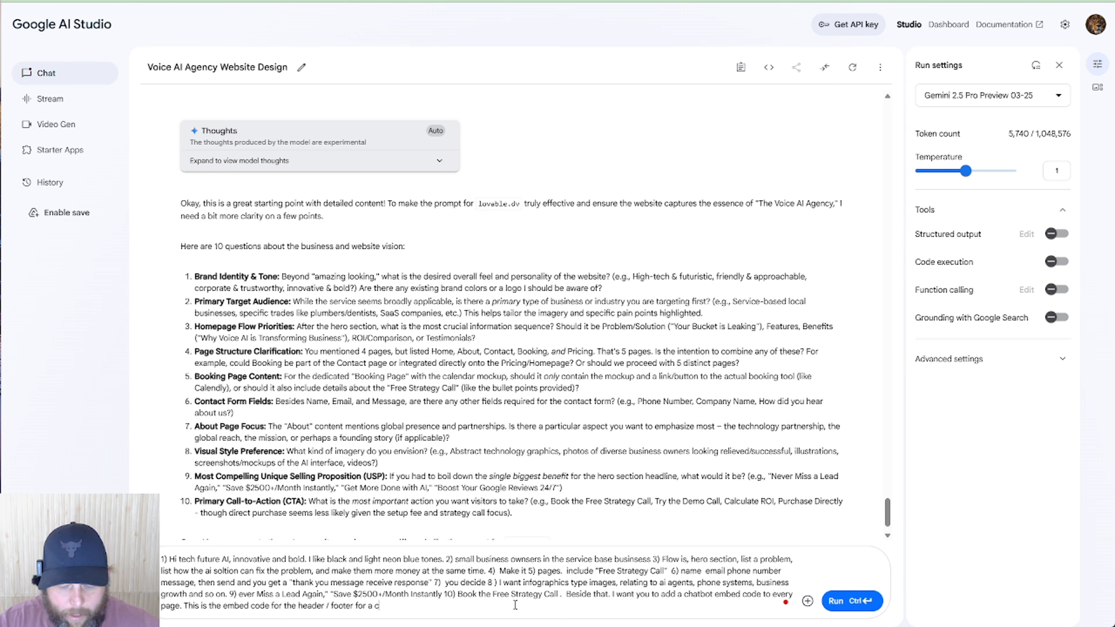
pyautogui.write('habot widgetr')
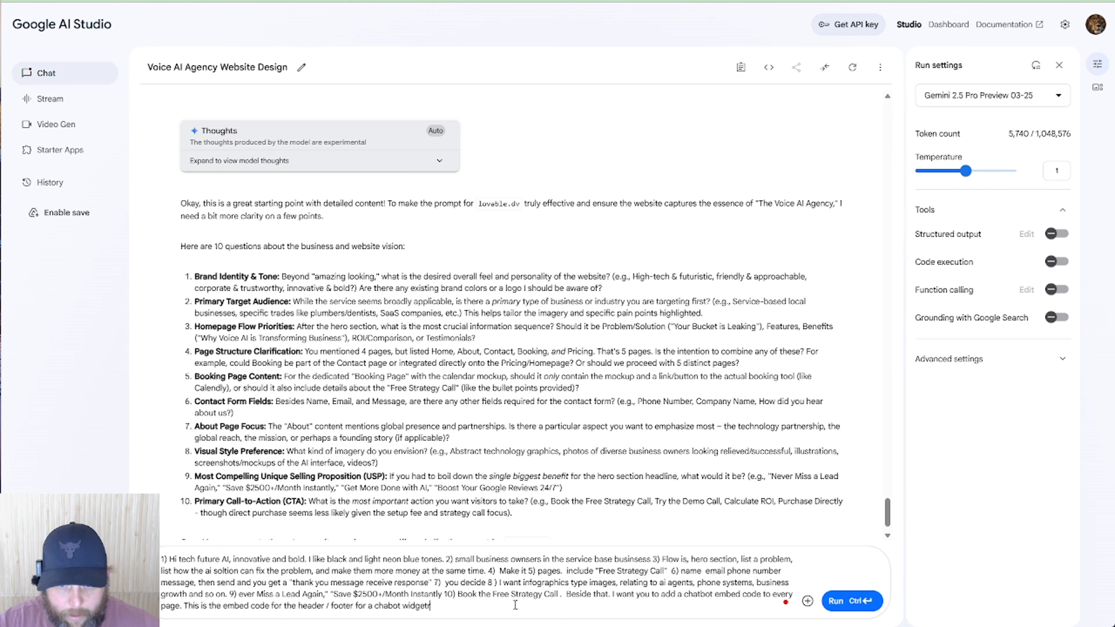
pyautogui.press('BackSpace')
pyautogui.press('BackSpace')
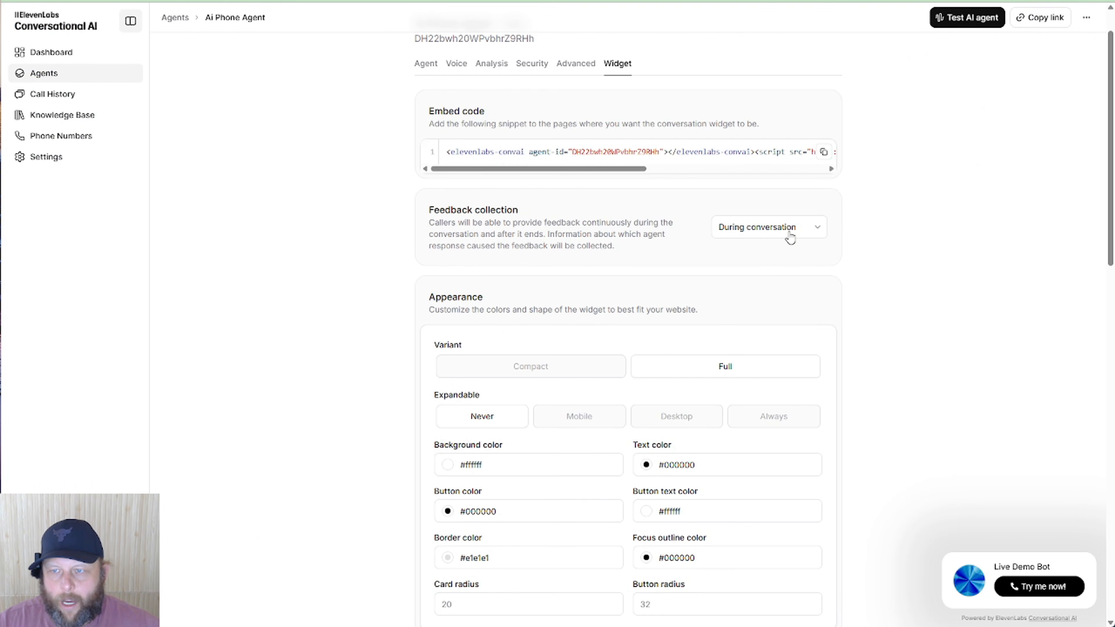
# Copy the widget embed code from the Ai Phone Agent in ElevenLabs and paste it at the end of the AI Studio reply.
pyautogui.scroll(2, 792, 236)
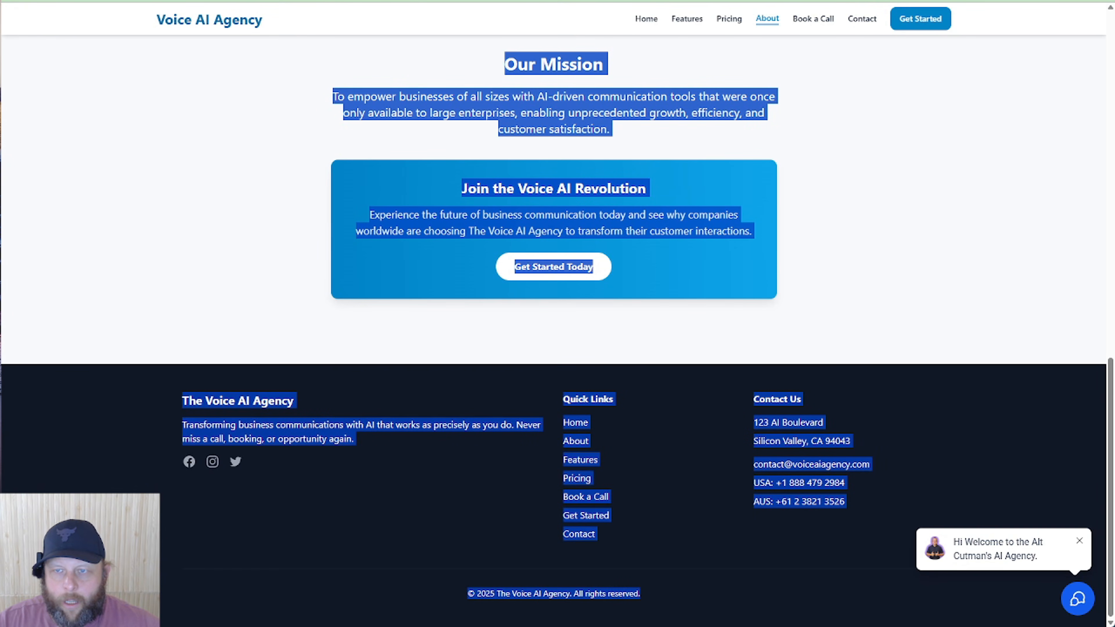
pyautogui.click(608, 1)
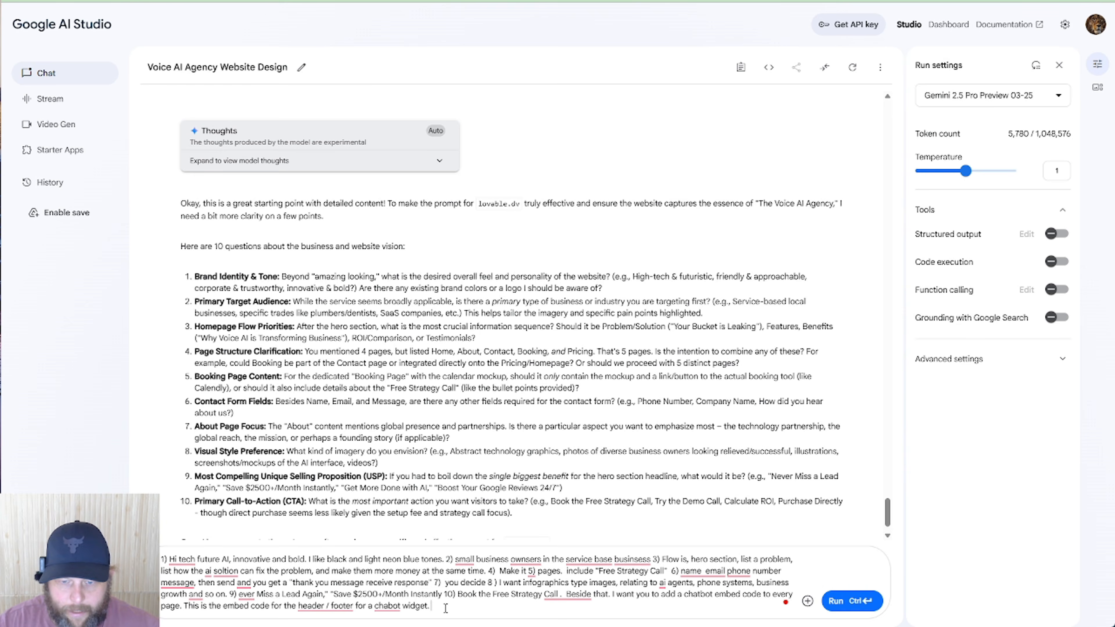
pyautogui.write('<elevenlabs-convai agent-id="DH22bwh2OWPvbhrZ9RHh"></elevenlabs-convai><script src="https://elevenlabs.io/convai-widget/index.js" async type="text/javascript"></script>')
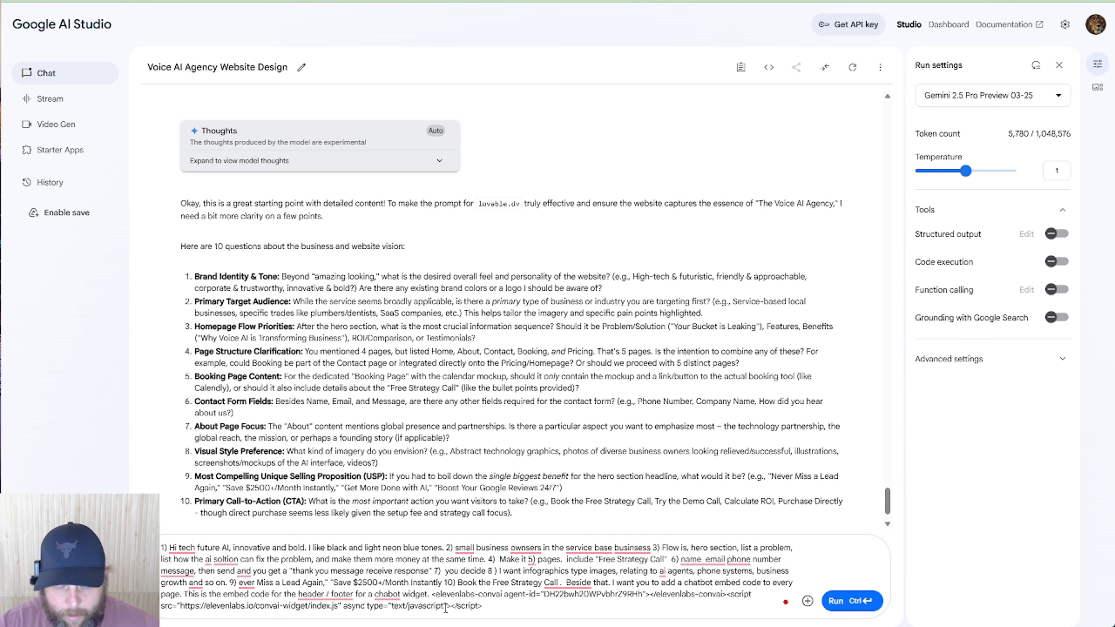
pyautogui.write('.')
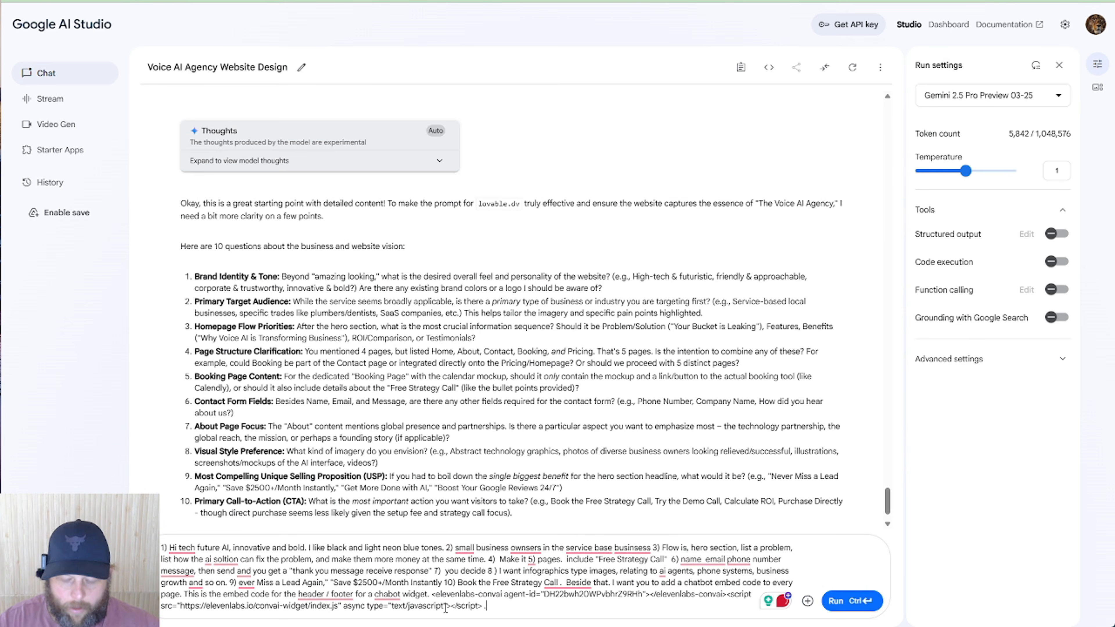
# Add the instruction "I want you to tell lovable to add animations." after the embed code.
pyautogui.write(' I want y')
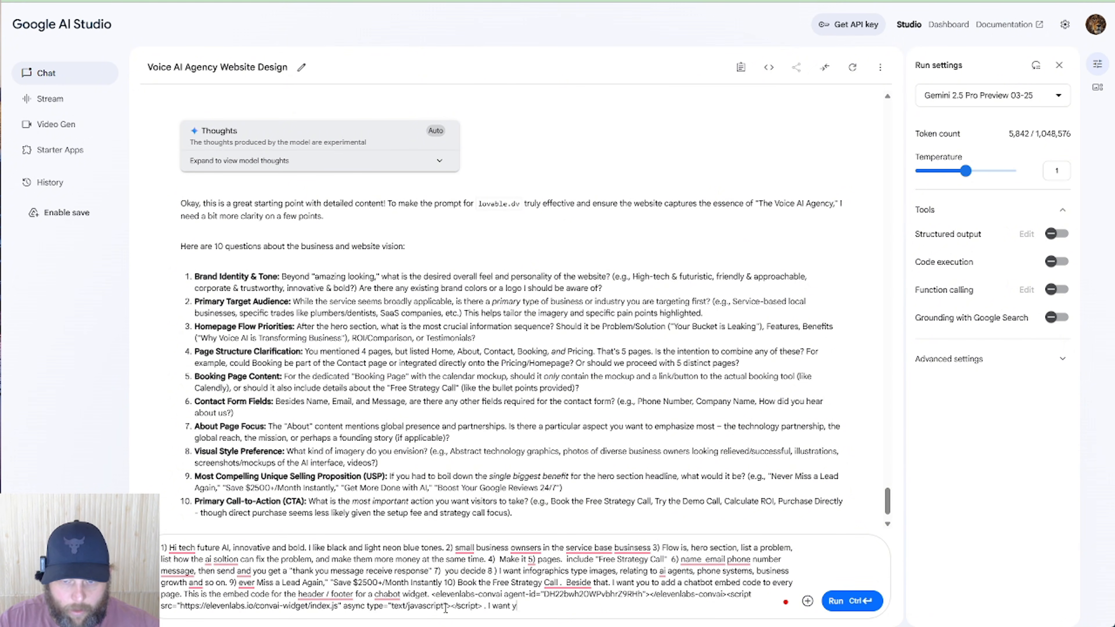
pyautogui.write('ou to tell lo')
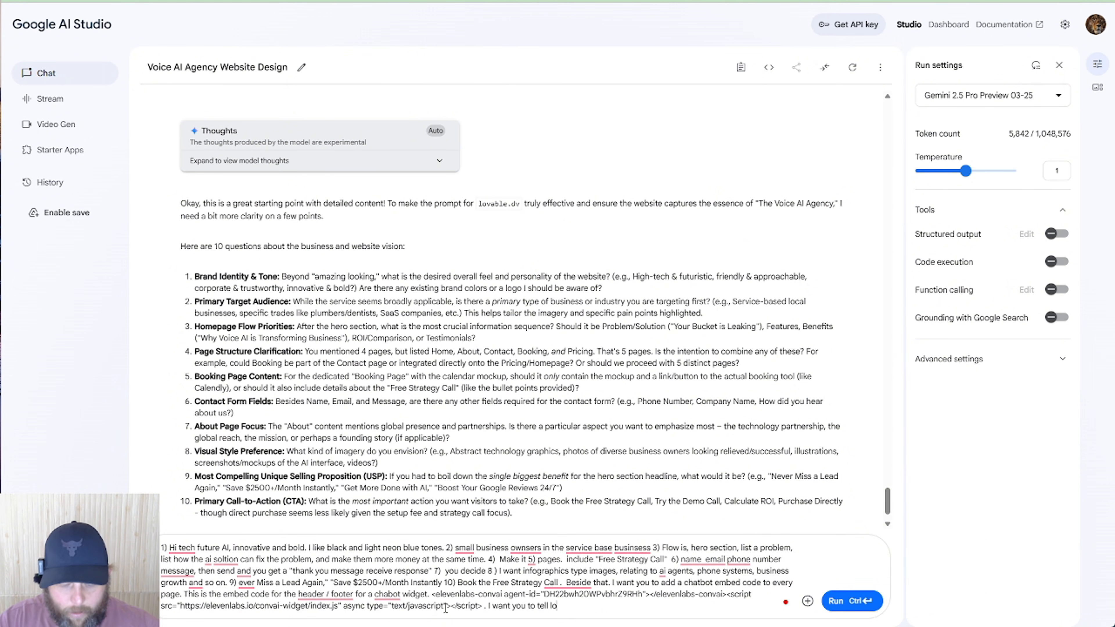
pyautogui.write('vable to ')
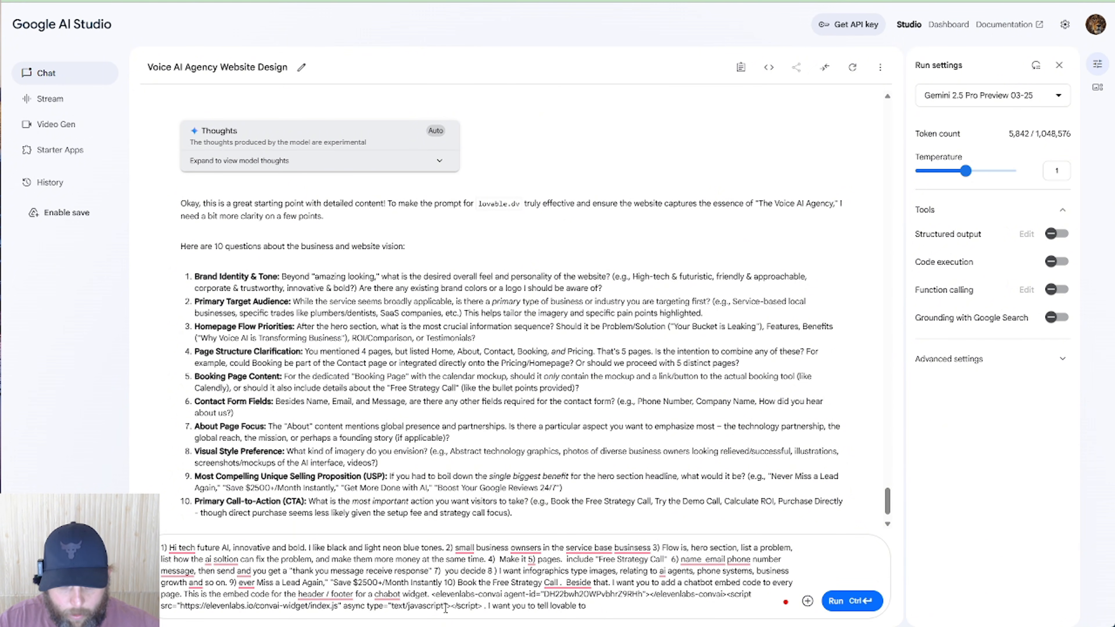
pyautogui.write('add animations t')
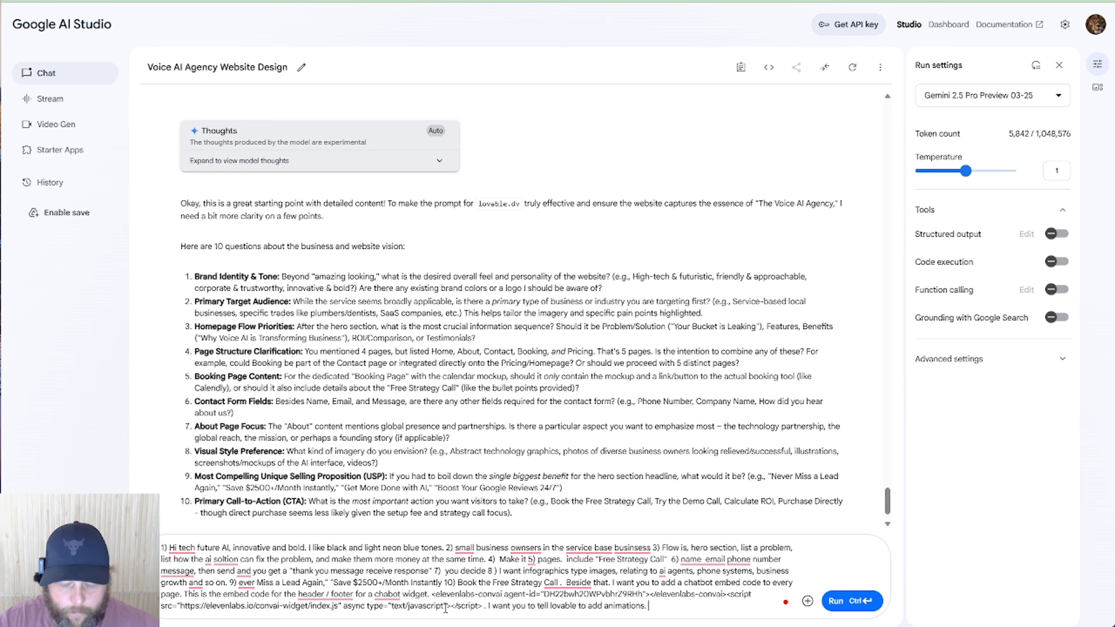
# List the wanted animations in the reply as "Button glows, movmements, blackgroups, popups.".
pyautogui.write(' Butto')
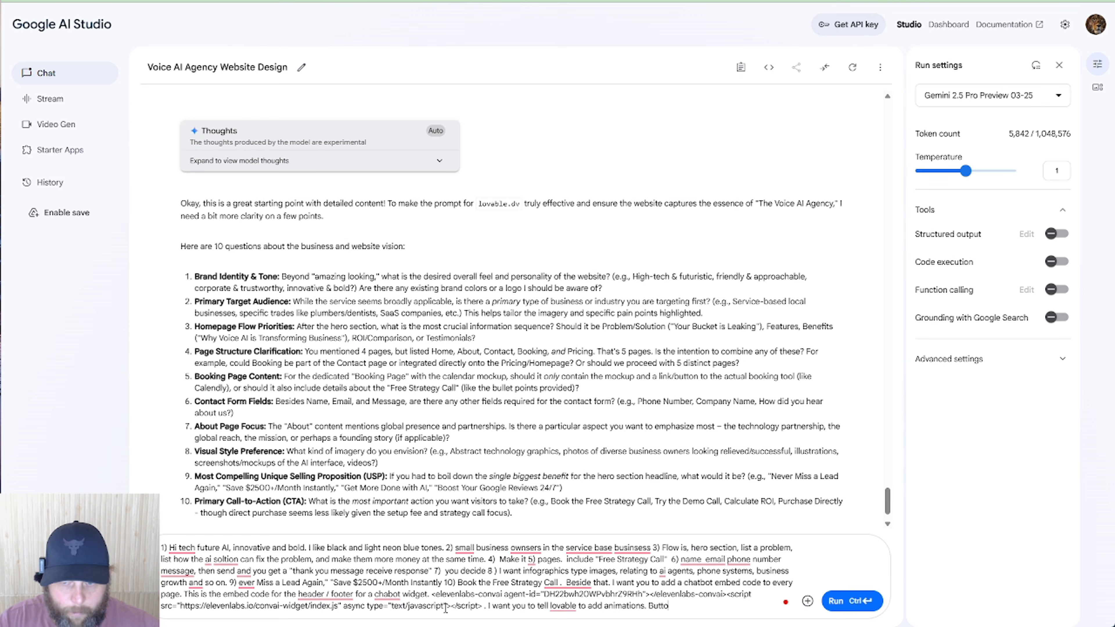
pyautogui.write('n glows,')
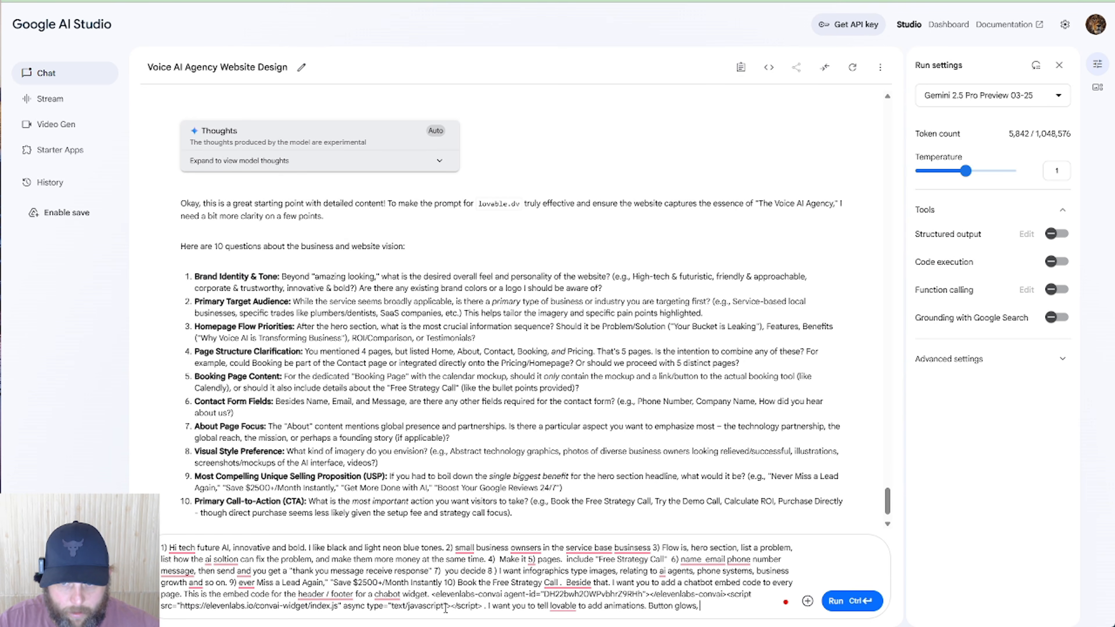
pyautogui.write(' movmement')
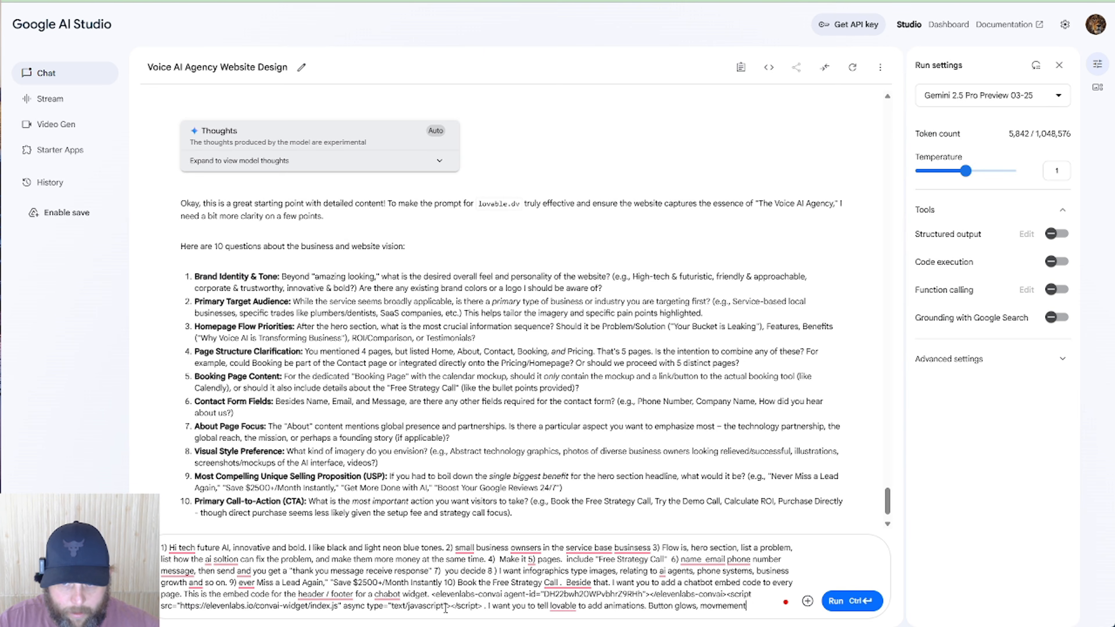
pyautogui.write('s, blackgr')
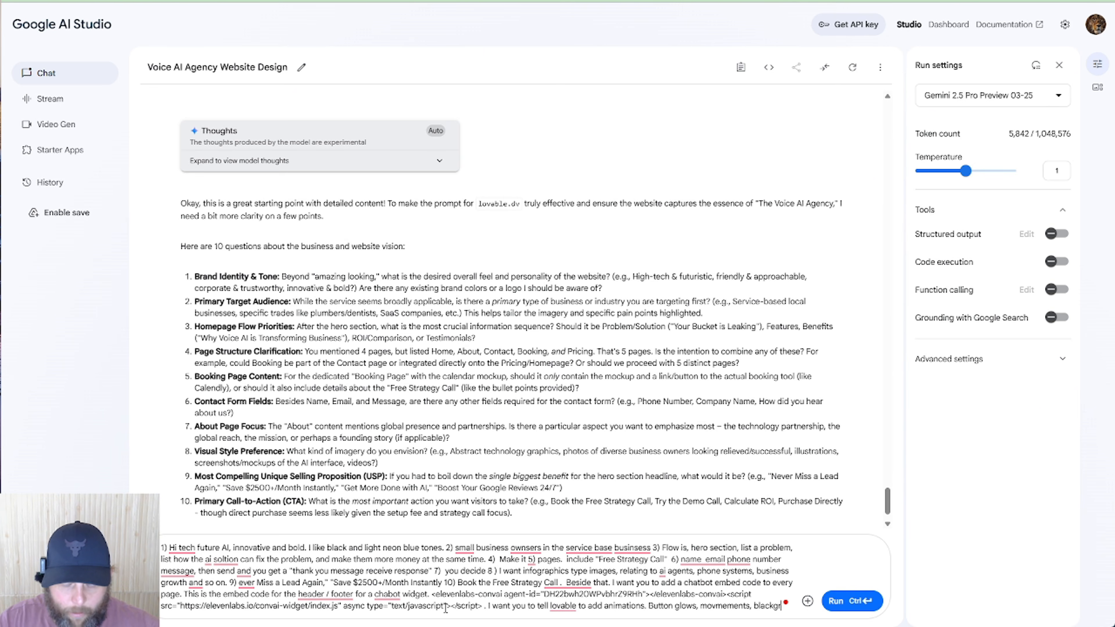
pyautogui.write('oups,')
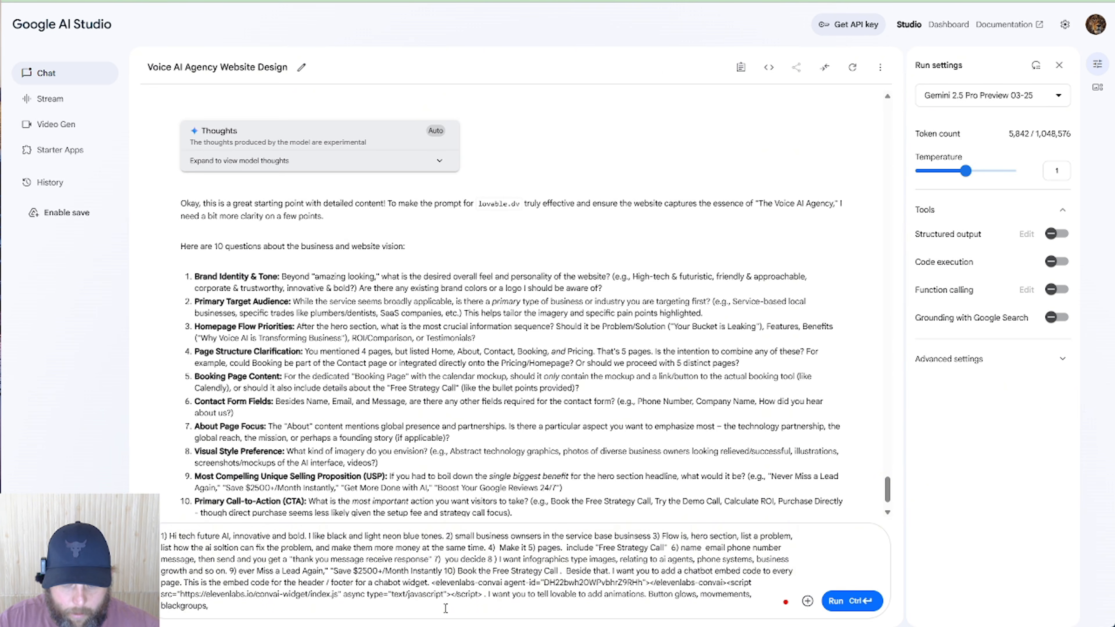
pyautogui.write(' b popups')
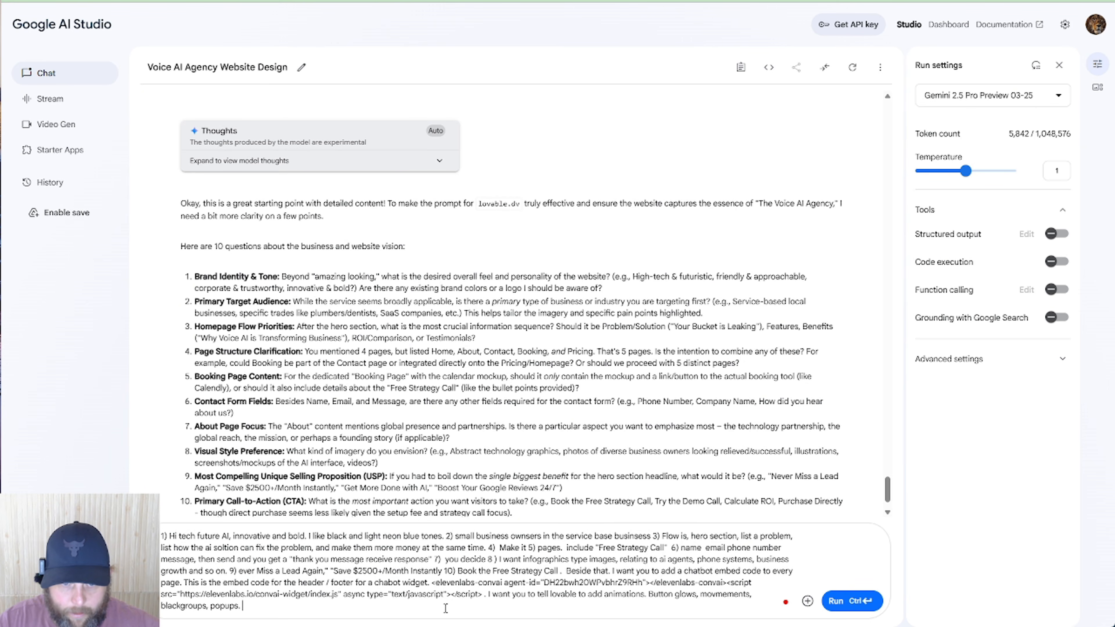
# Extend the reply with "I also want you to make the prompt that you are going to give very details for lovable".
pyautogui.write('. I also want ')
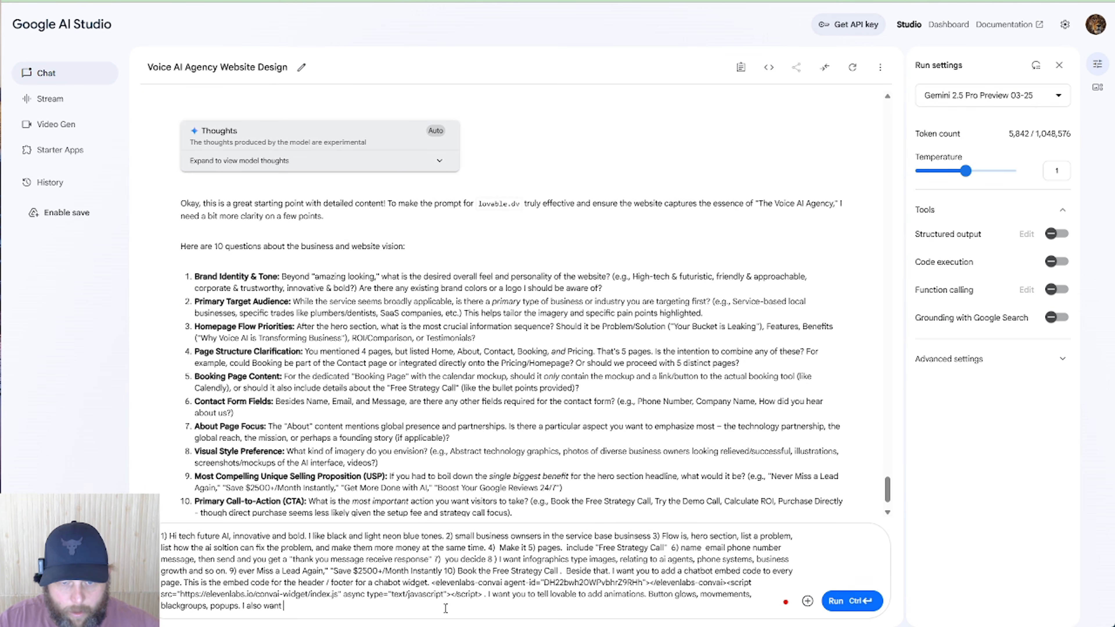
pyautogui.write('you to make the')
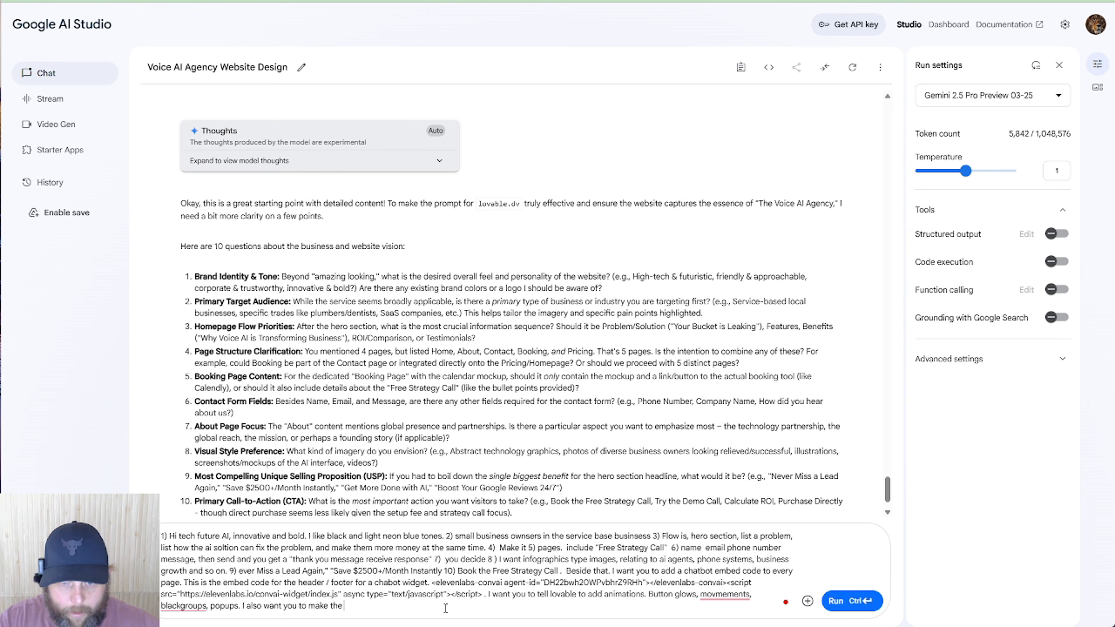
pyautogui.write(' rompt t')
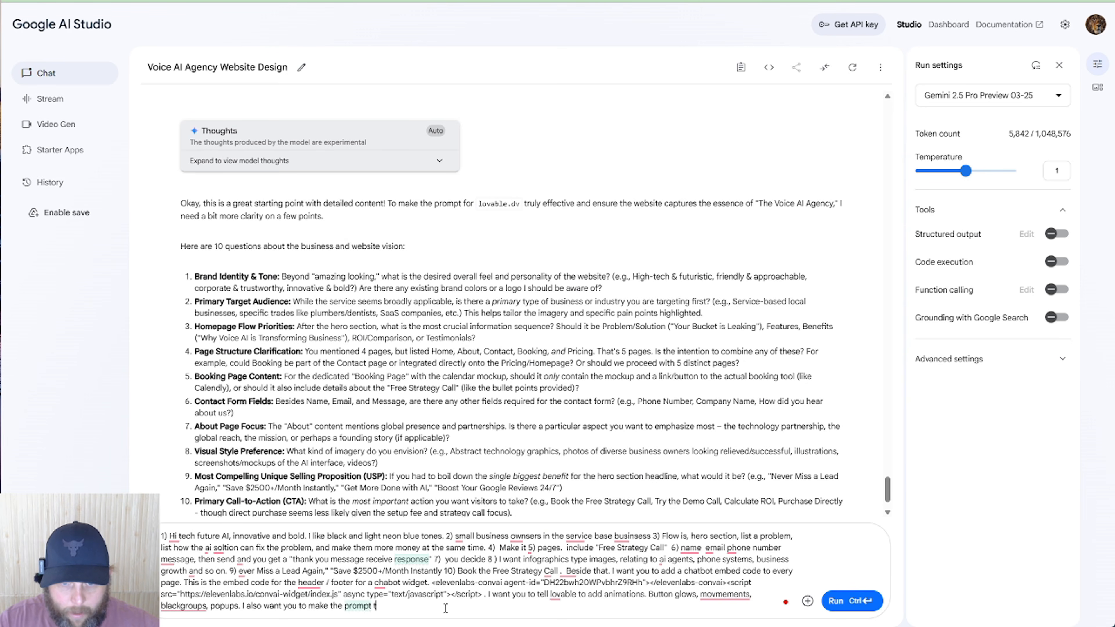
pyautogui.write('hat you are')
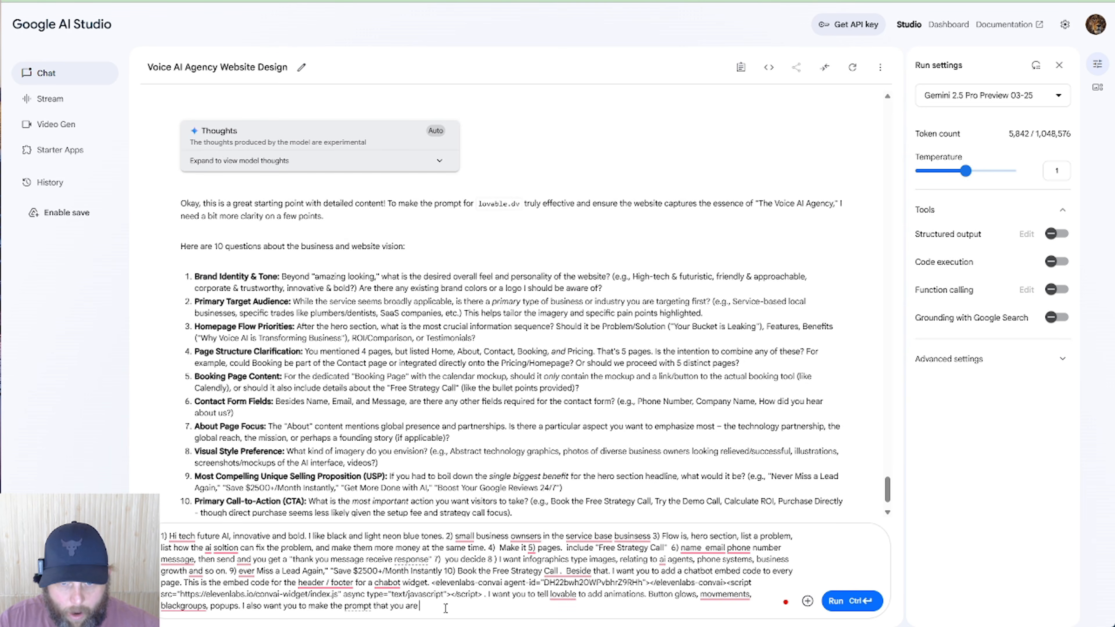
pyautogui.write(' going to give ')
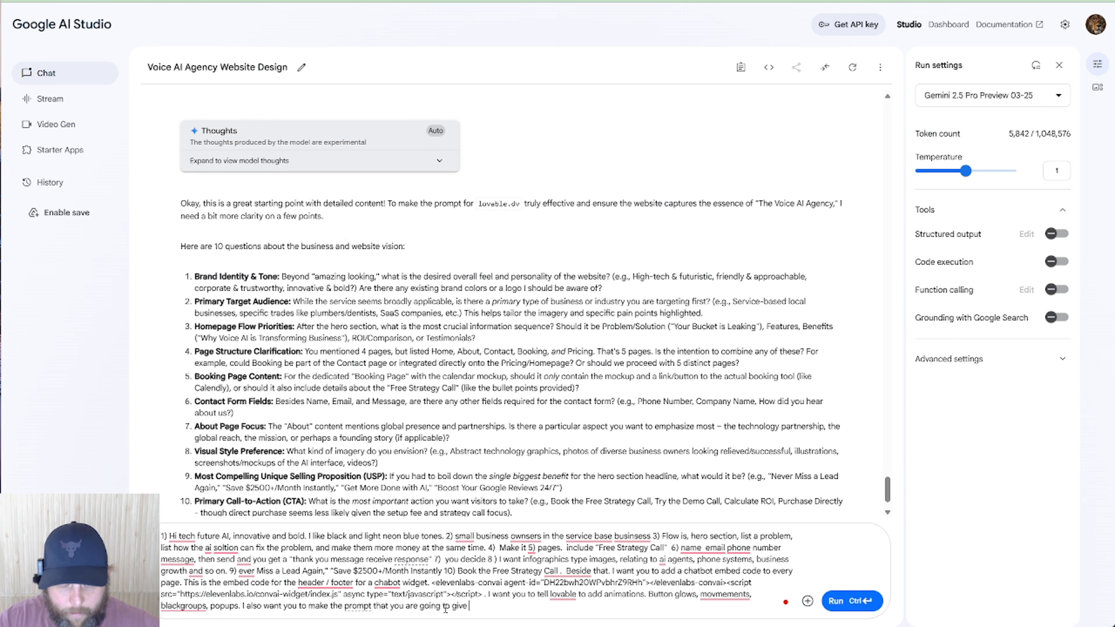
pyautogui.write('very d')
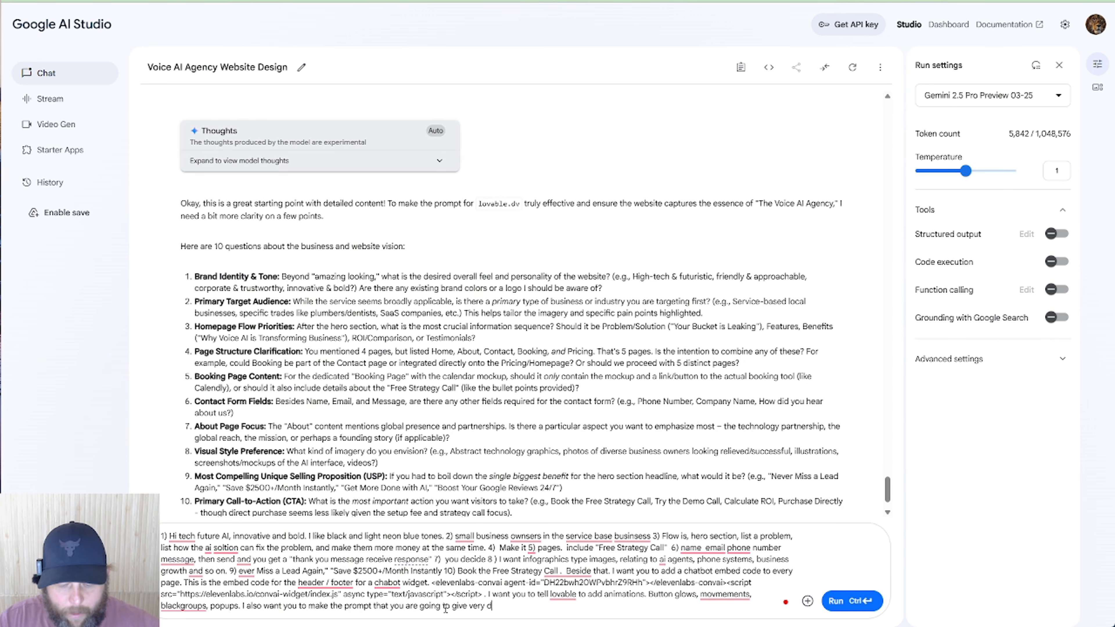
pyautogui.write('etails tor ')
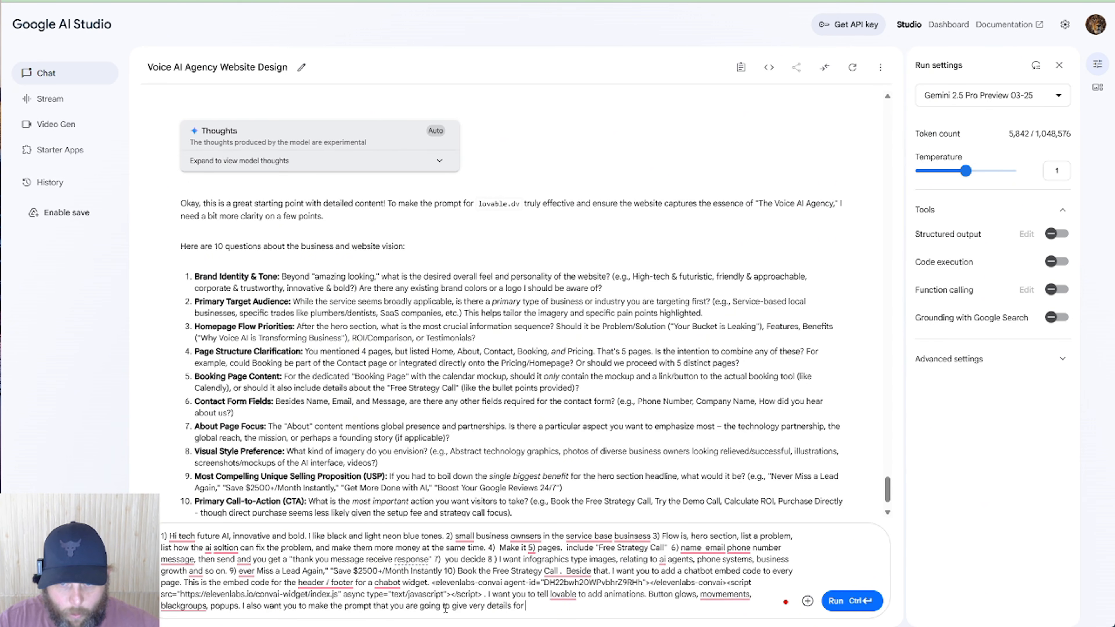
pyautogui.write('lovable as')
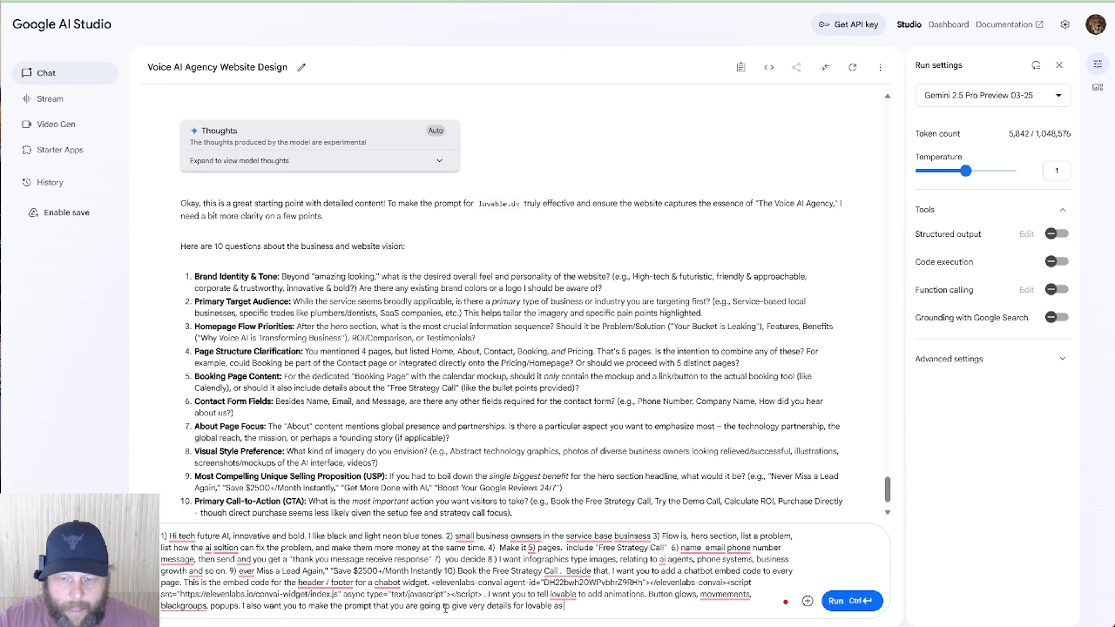
# Complete the prompt-detail request with "as if you explain it to an 8th grader.".
pyautogui.write(' if you ex')
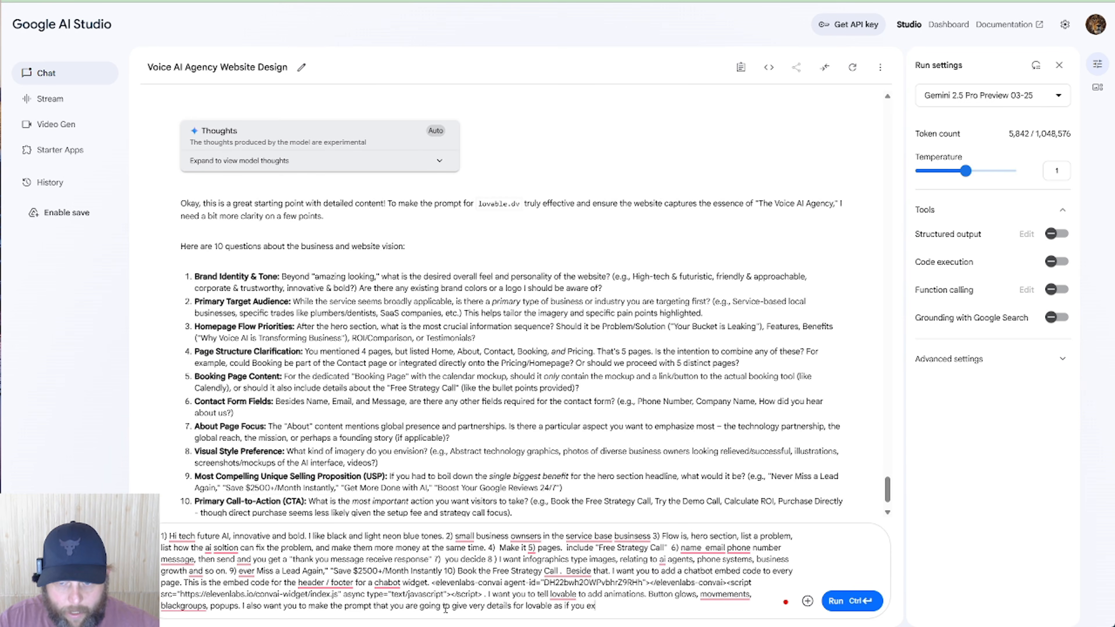
pyautogui.write('plain it to an')
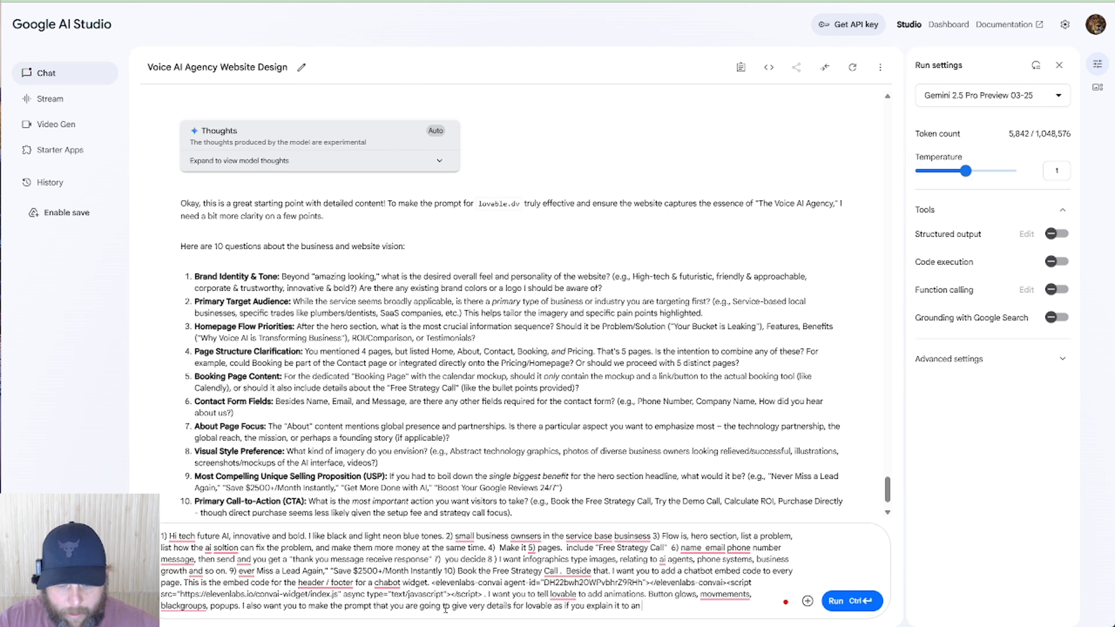
pyautogui.write(' 8th grader. Yo')
pyautogui.press('BackSpace')
pyautogui.press('BackSpace')
# Add "use a lot of descriptive wording." to the end of the reply and submit it to Gemini.
pyautogui.write('u')
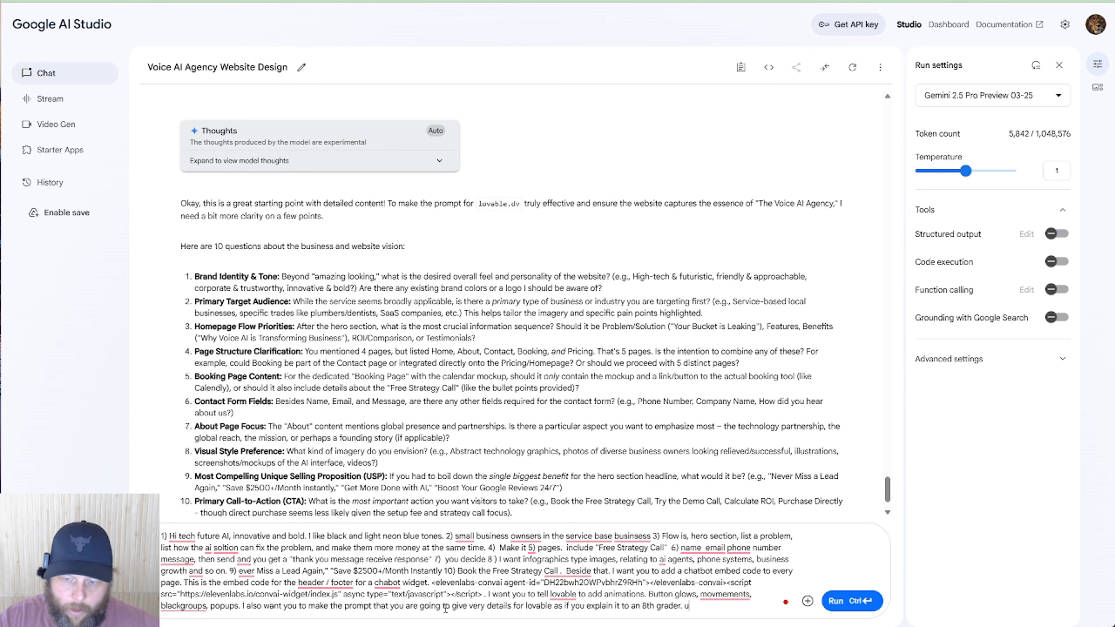
pyautogui.write('se a lot og')
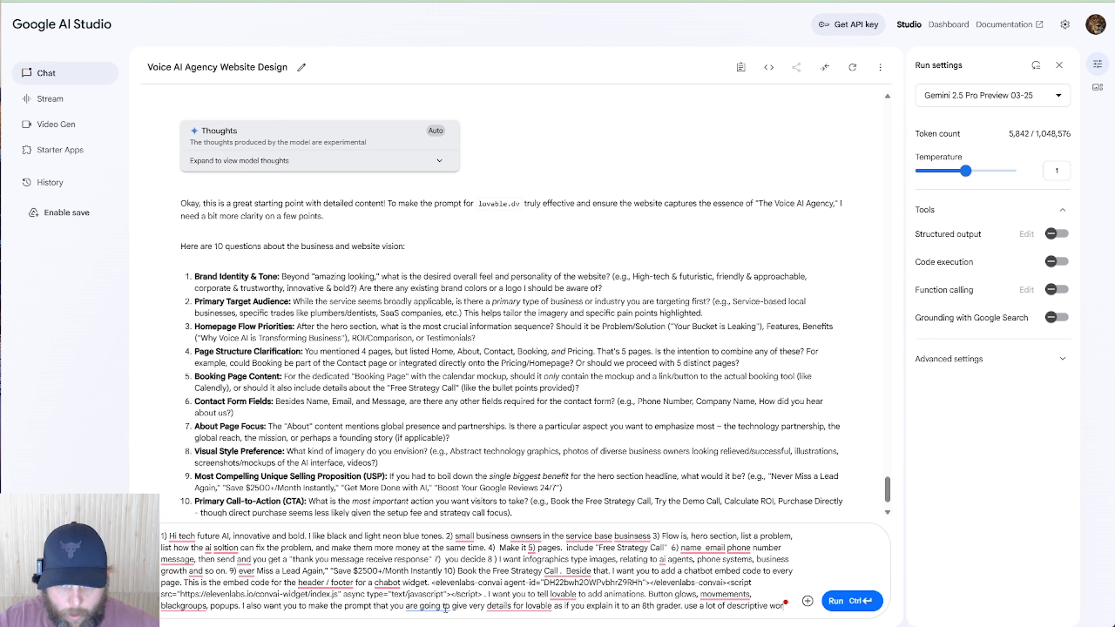
pyautogui.write('ding.')
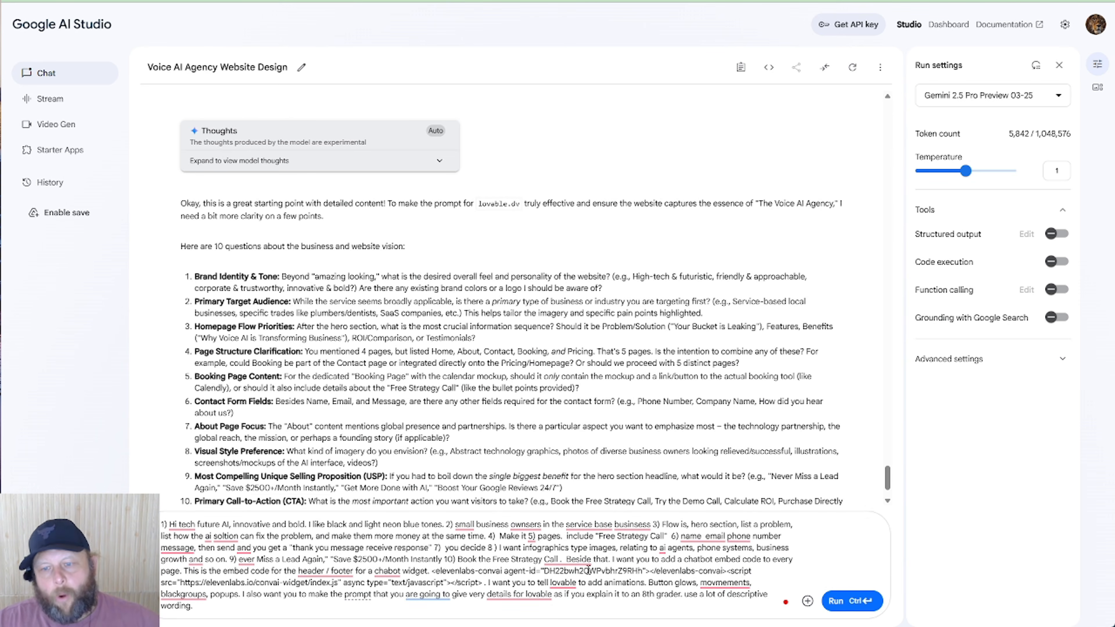
pyautogui.click(848, 609)
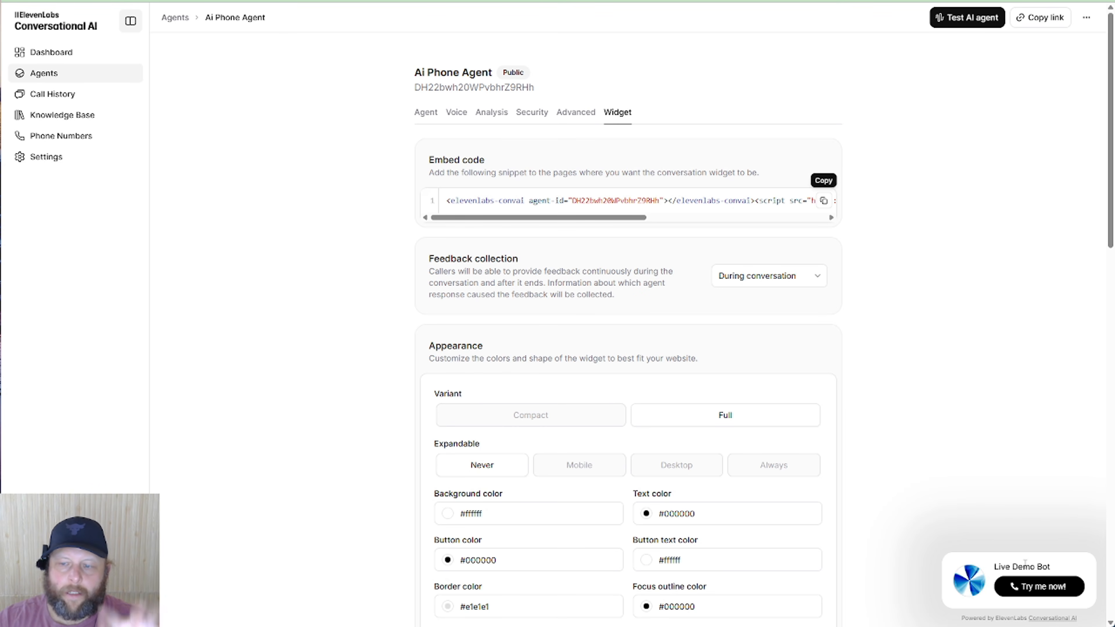
# Switch to ElevenLabs and review the Ai Phone Agent widget's appearance, avatar, text contents, interface and shareable page settings.
pyautogui.scroll(-4, 536, 325)
pyautogui.scroll(-18, 548, 410)
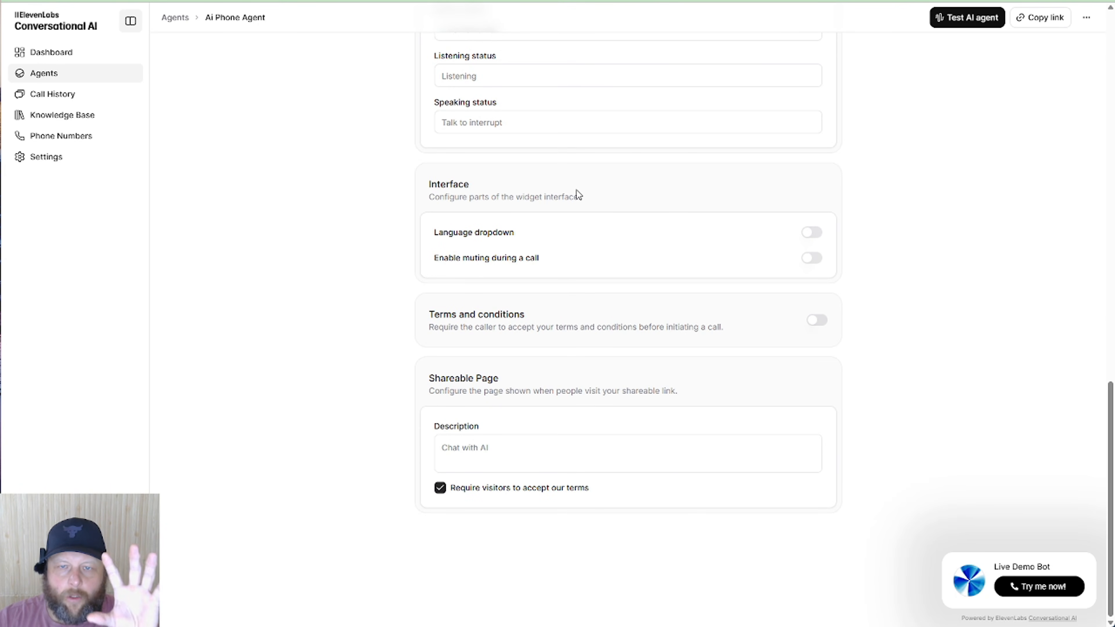
pyautogui.scroll(9, 578, 192)
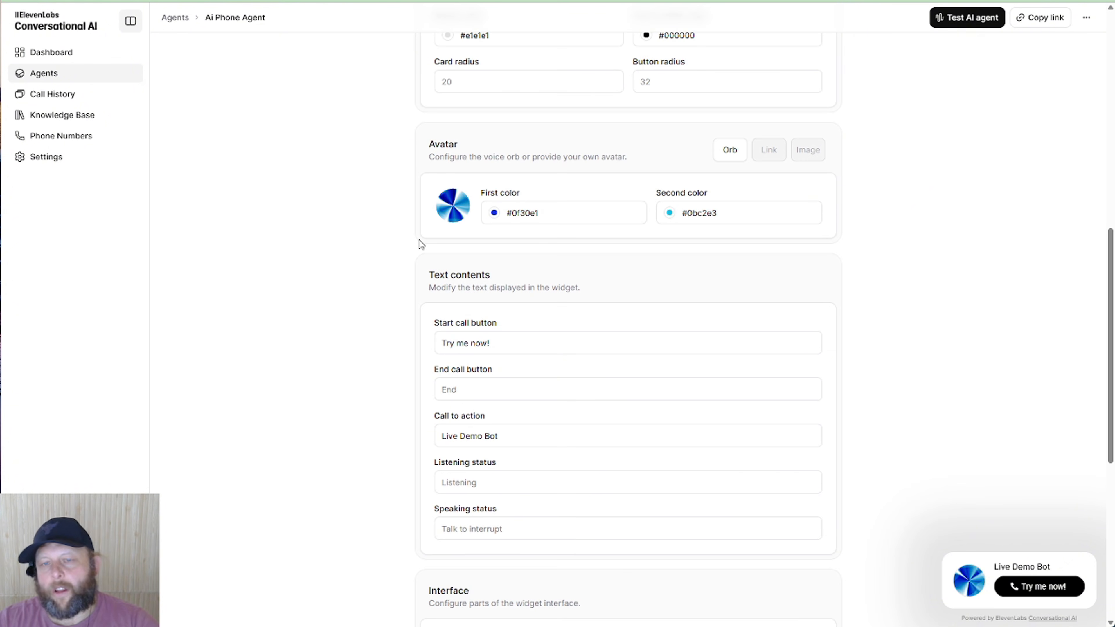
pyautogui.scroll(4, 468, 167)
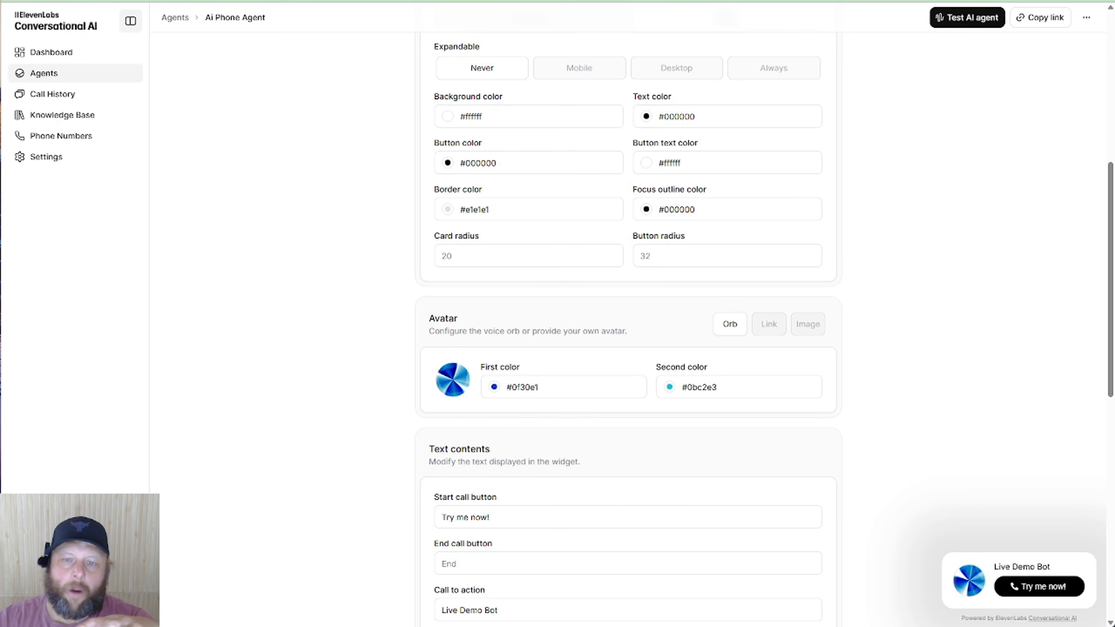
pyautogui.scroll(7, 620, 236)
pyautogui.scroll(-5, 619, 238)
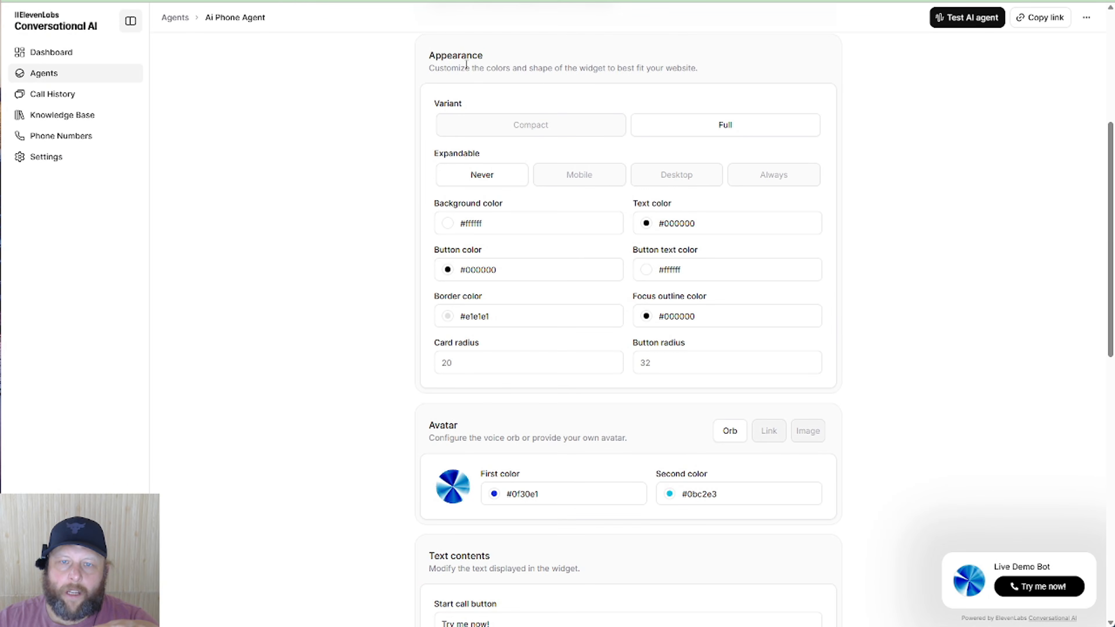
pyautogui.scroll(4, 469, 62)
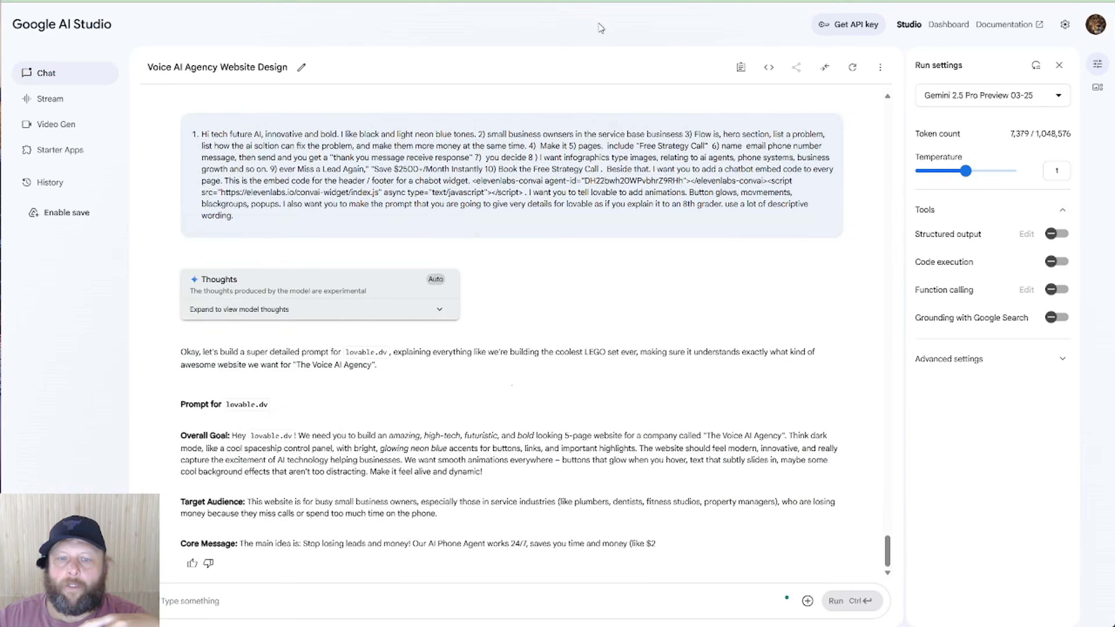
# Return to Google AI Studio and read through the generated Lovable prompt, from its overall goal to the contact page section.
pyautogui.scroll(-10, 563, 132)
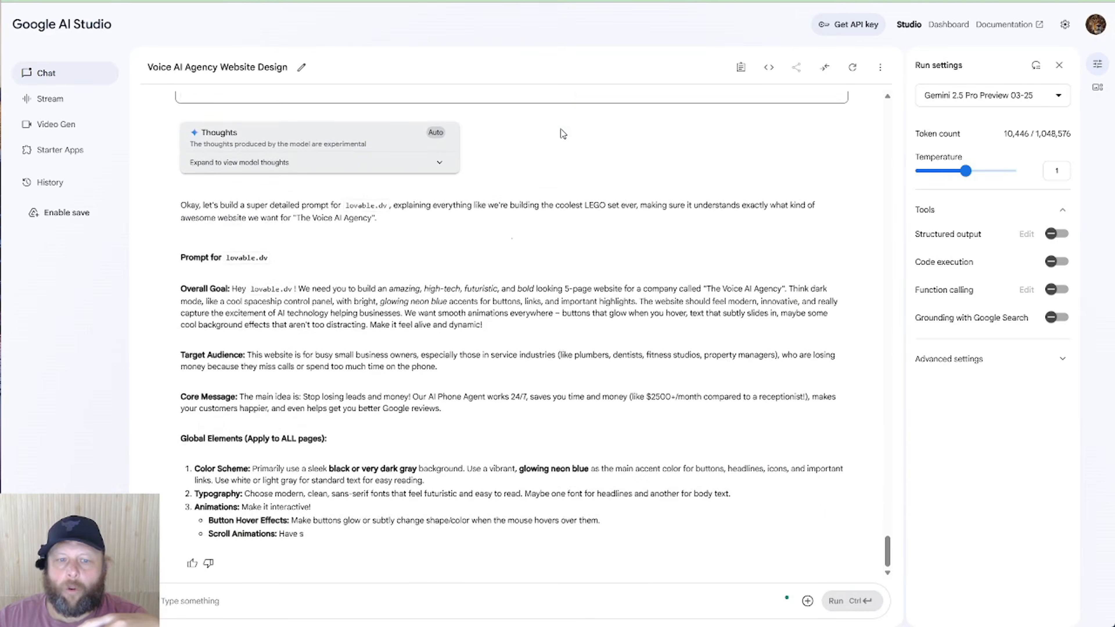
pyautogui.scroll(-14, 561, 129)
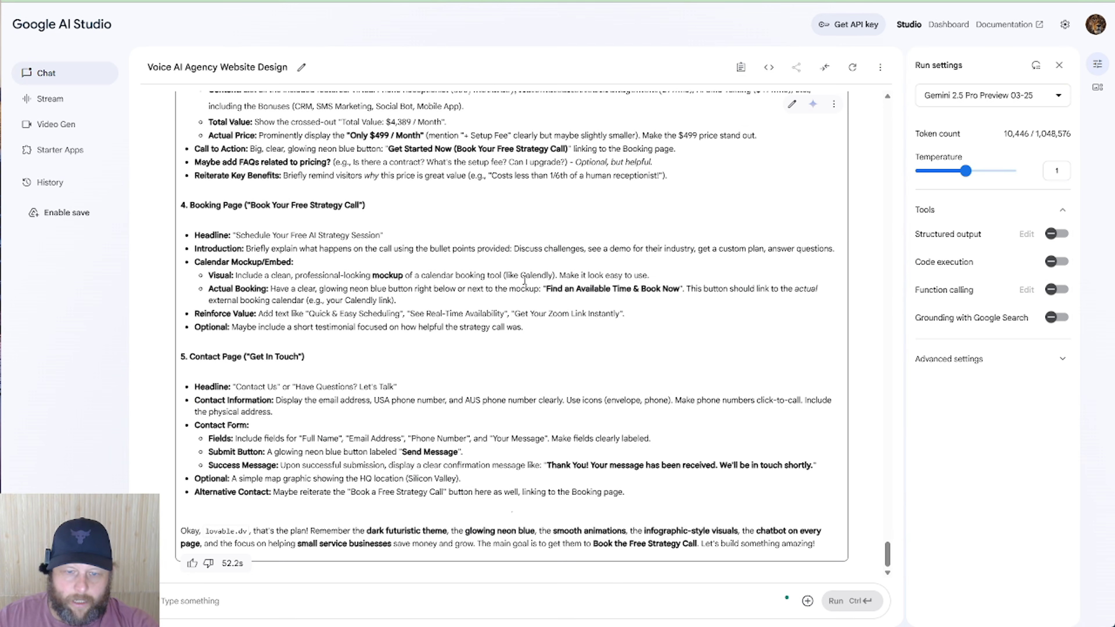
pyautogui.scroll(10, 534, 334)
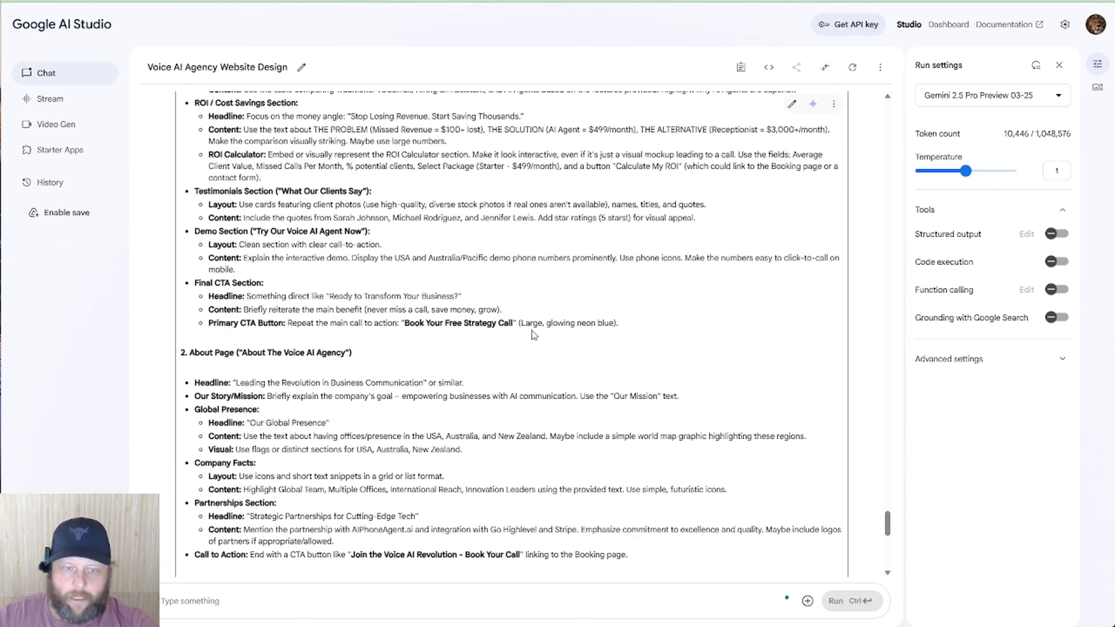
pyautogui.scroll(10, 533, 334)
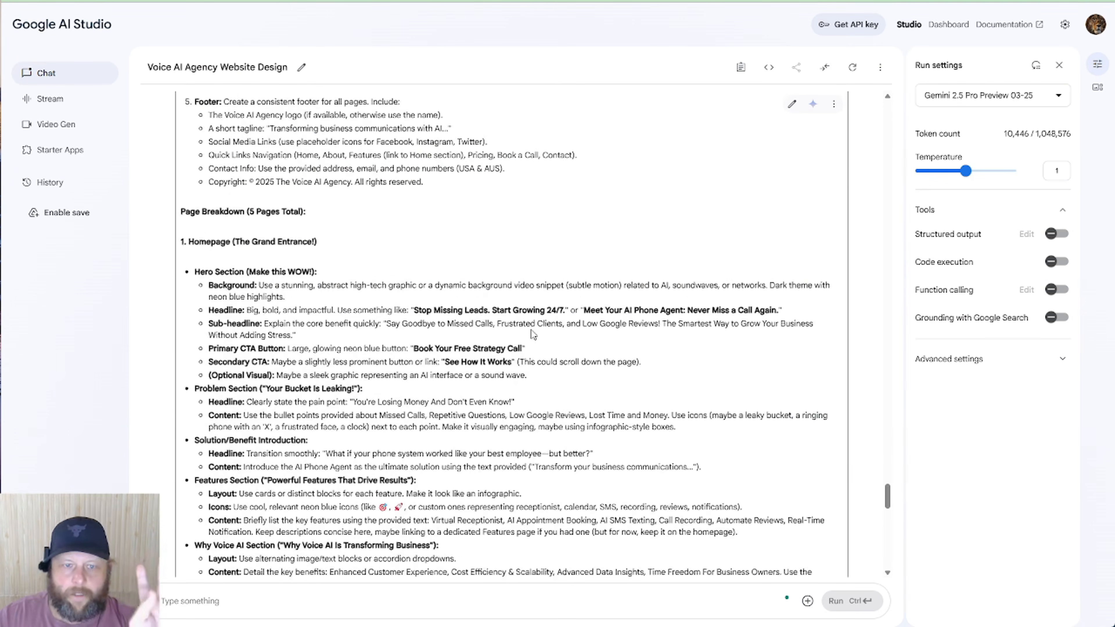
pyautogui.scroll(5, 533, 335)
pyautogui.scroll(10, 534, 334)
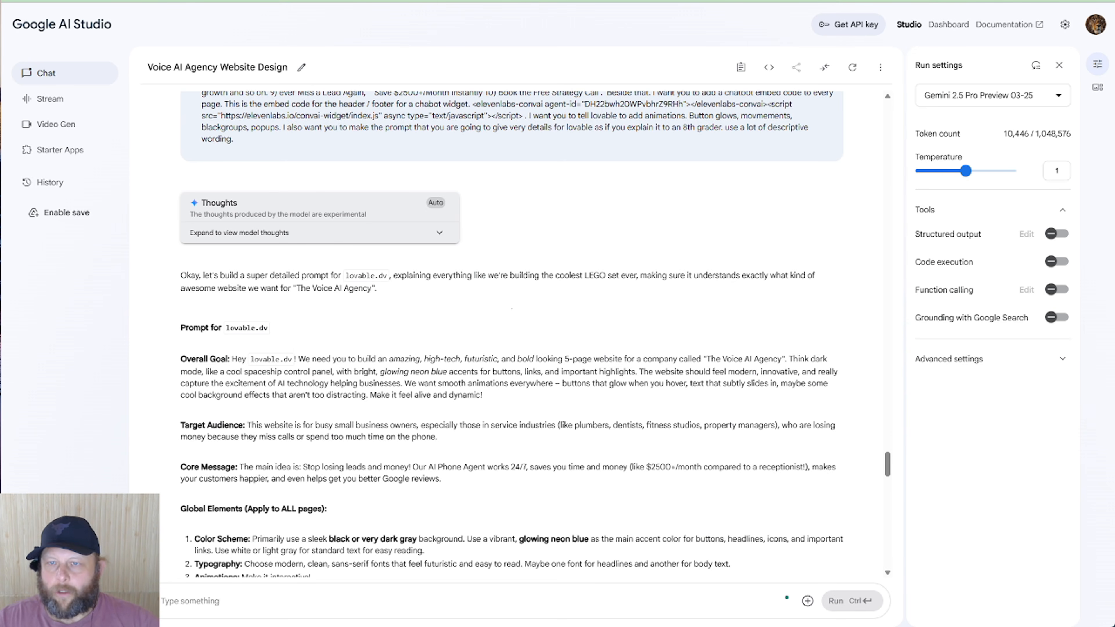
pyautogui.click(1095, 28)
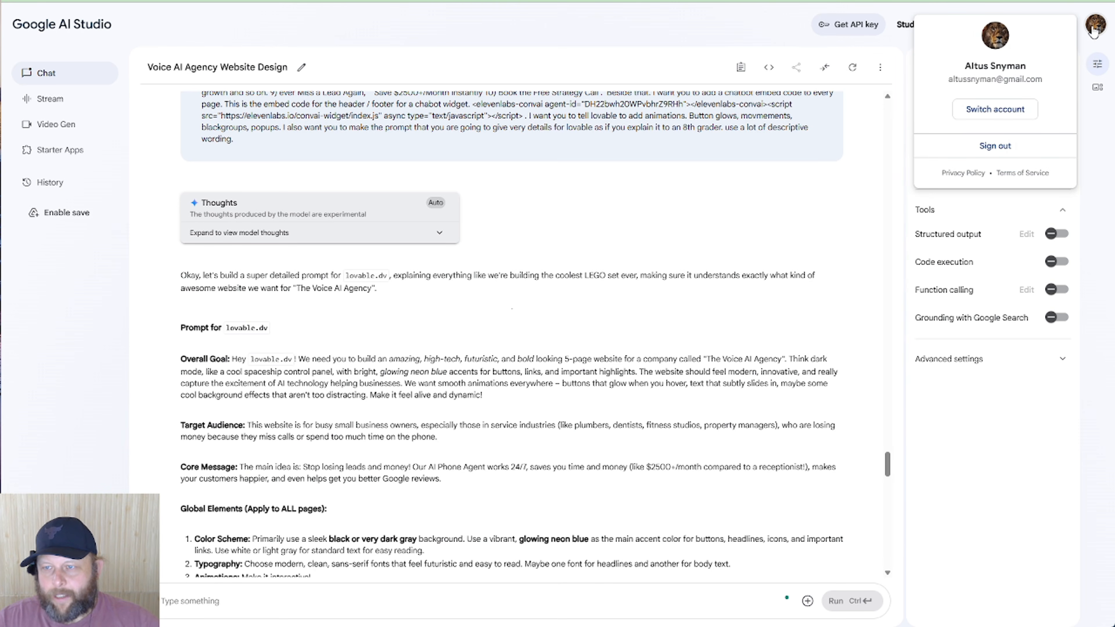
pyautogui.click(1086, 2)
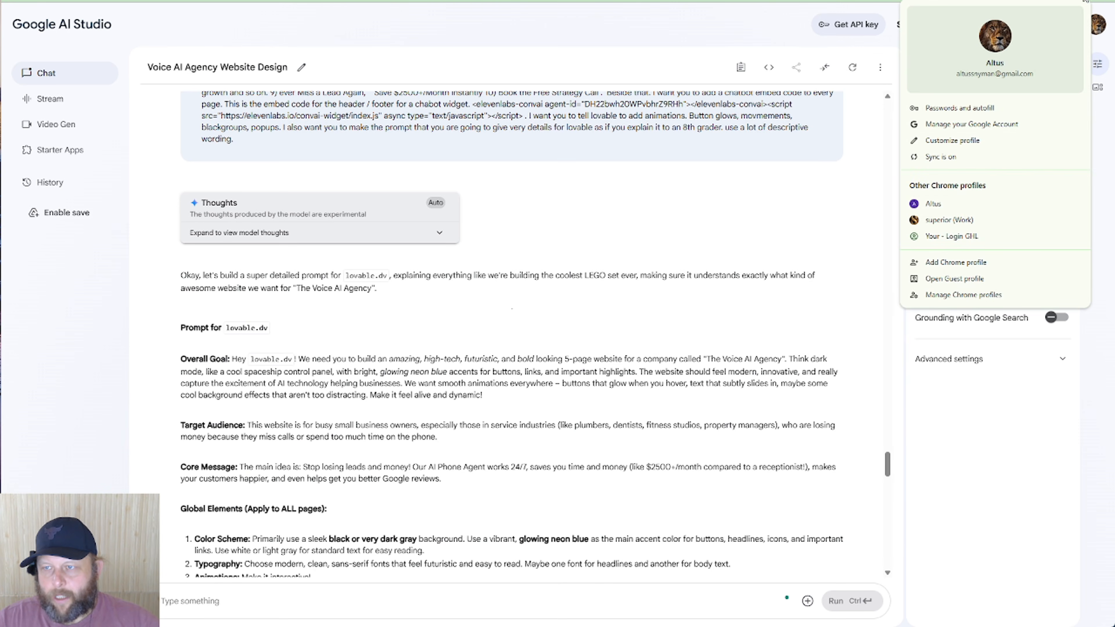
# Open bolt.new in a new browser tab.
pyautogui.hotkey('ctrl', 't')
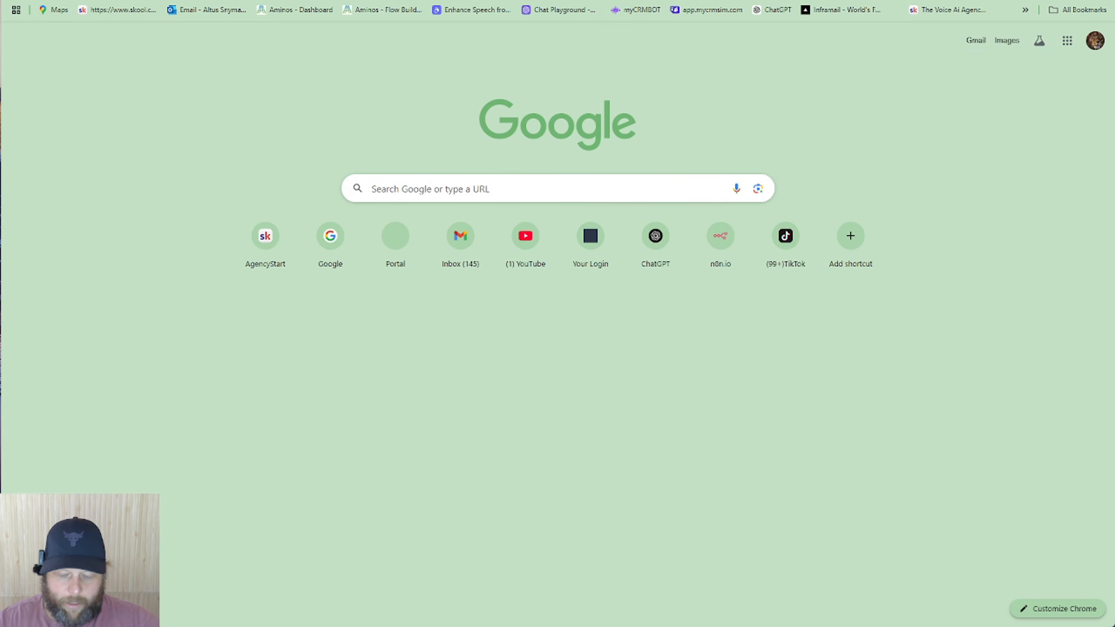
pyautogui.write('bolt.new')
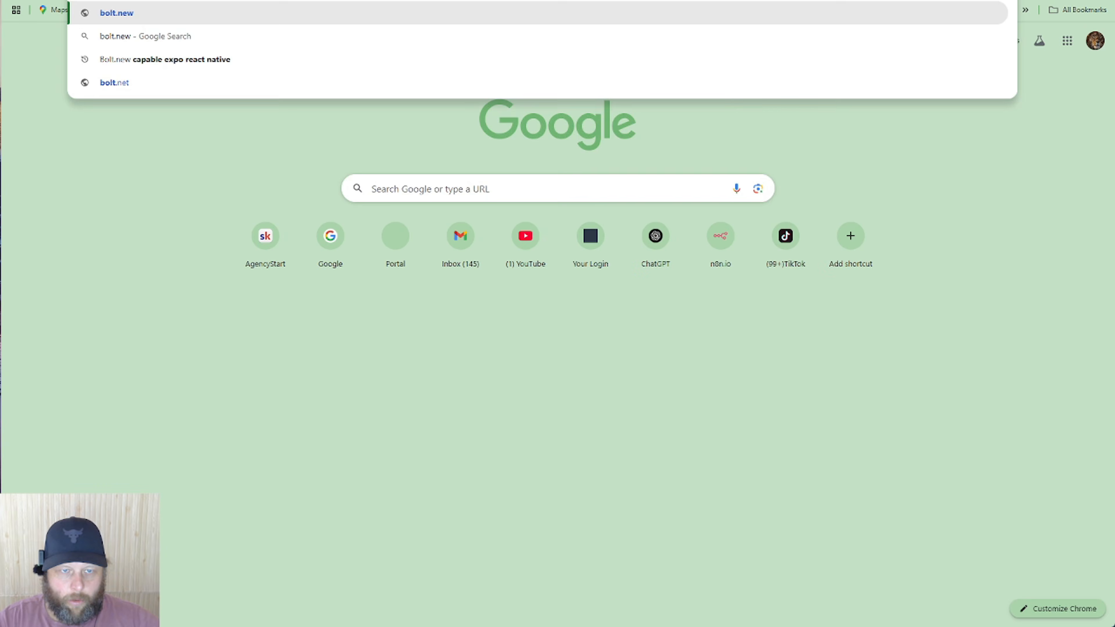
pyautogui.press('Return')
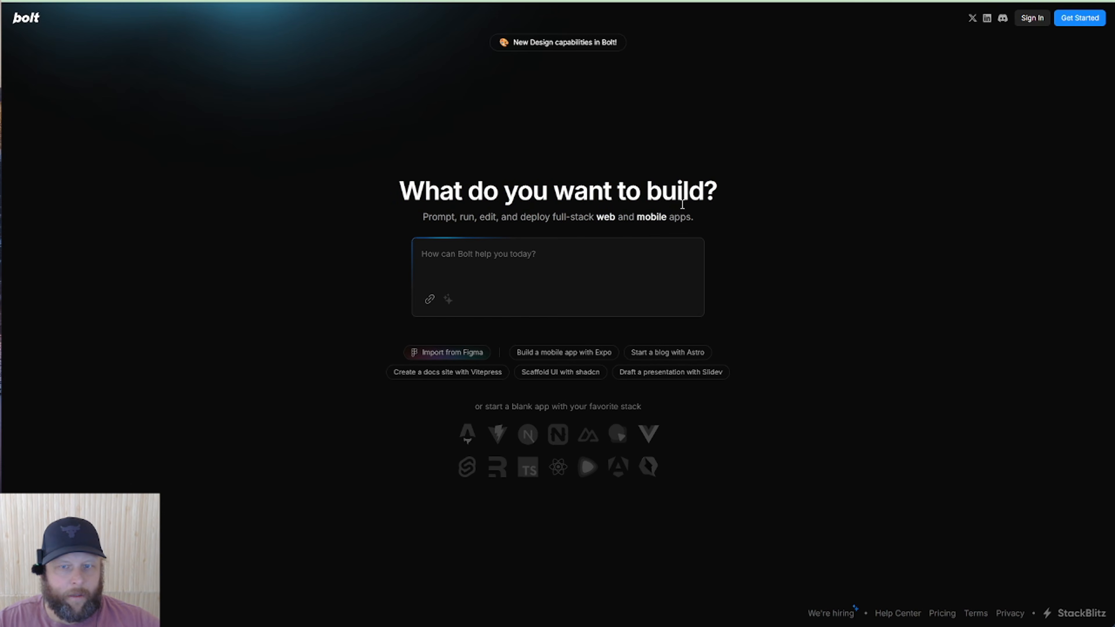
# Try to sign in to Bolt with the existing Google account, continuing through the StackBlitz consent page.
pyautogui.click(1033, 19)
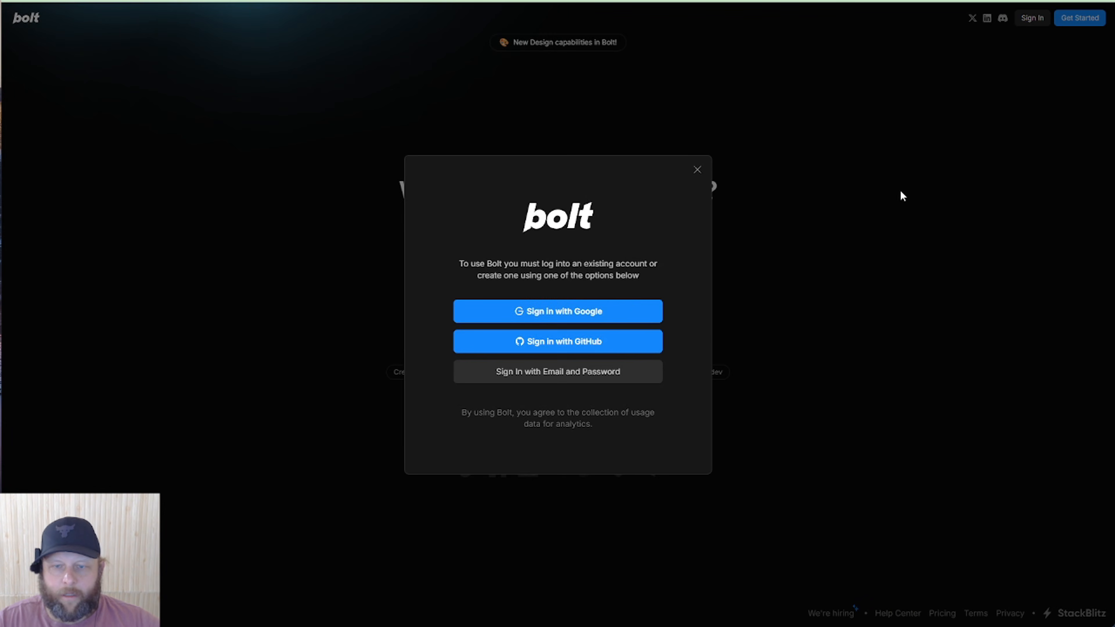
pyautogui.click(617, 304)
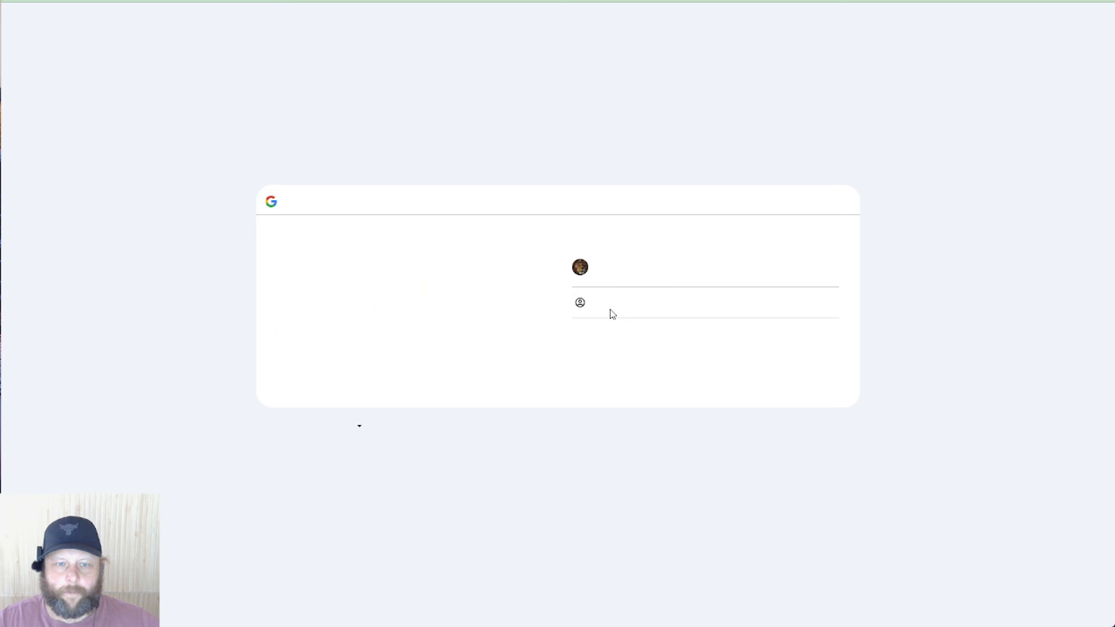
pyautogui.click(601, 262)
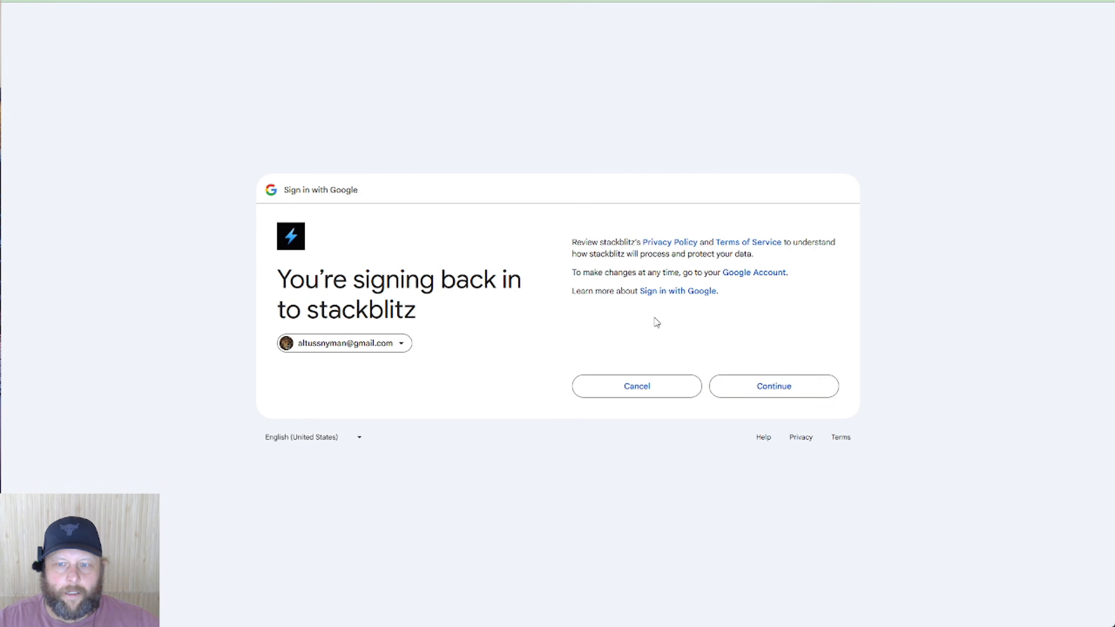
pyautogui.click(755, 378)
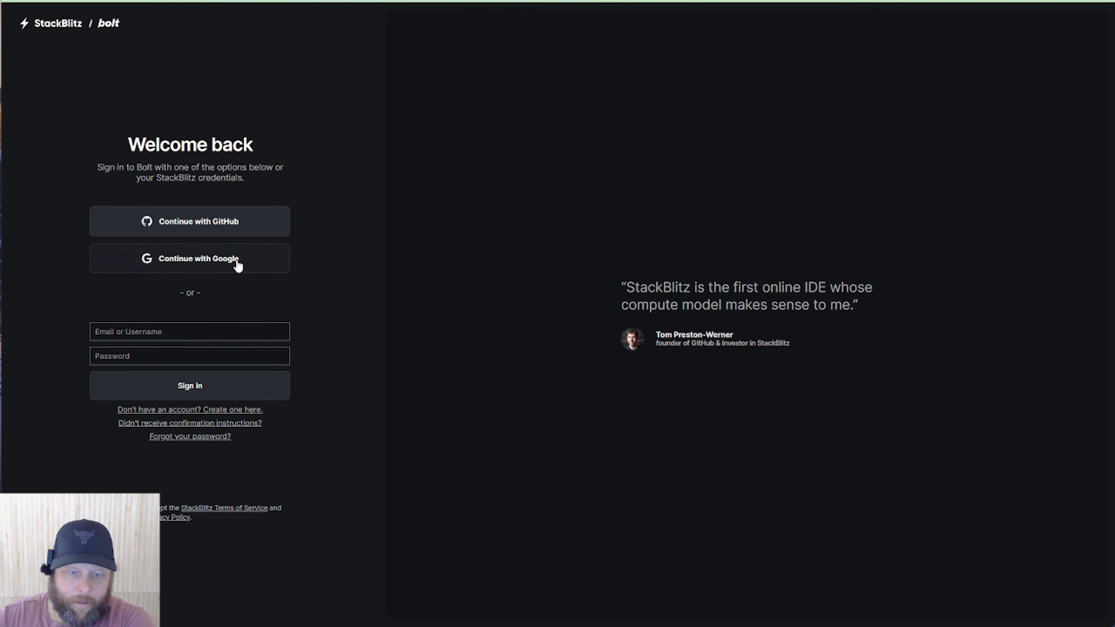
pyautogui.click(184, 388)
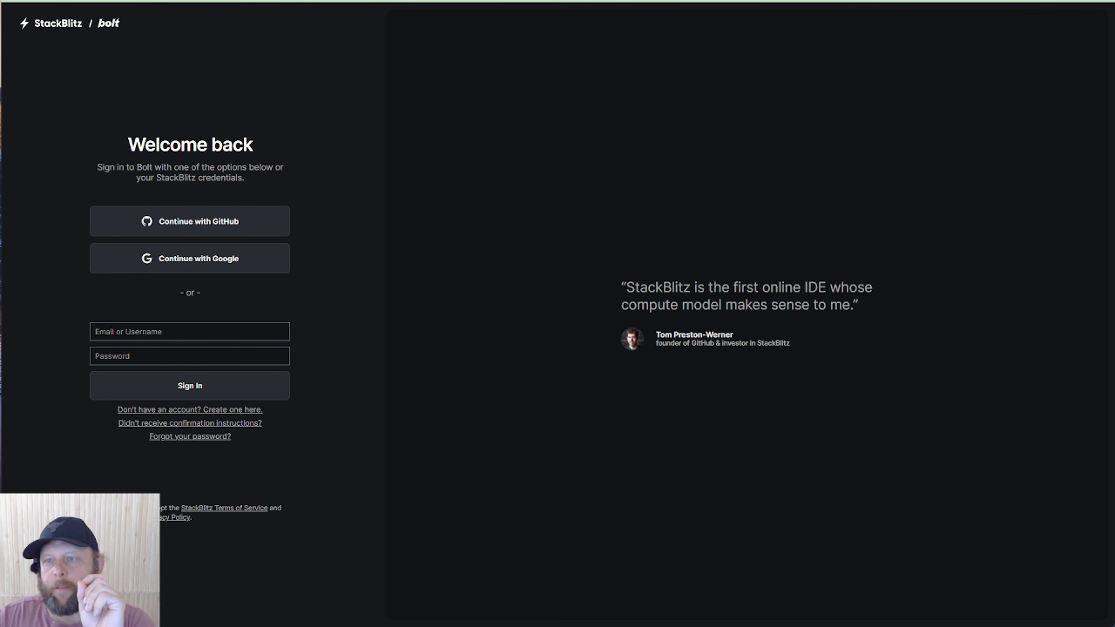
pyautogui.click(165, 336)
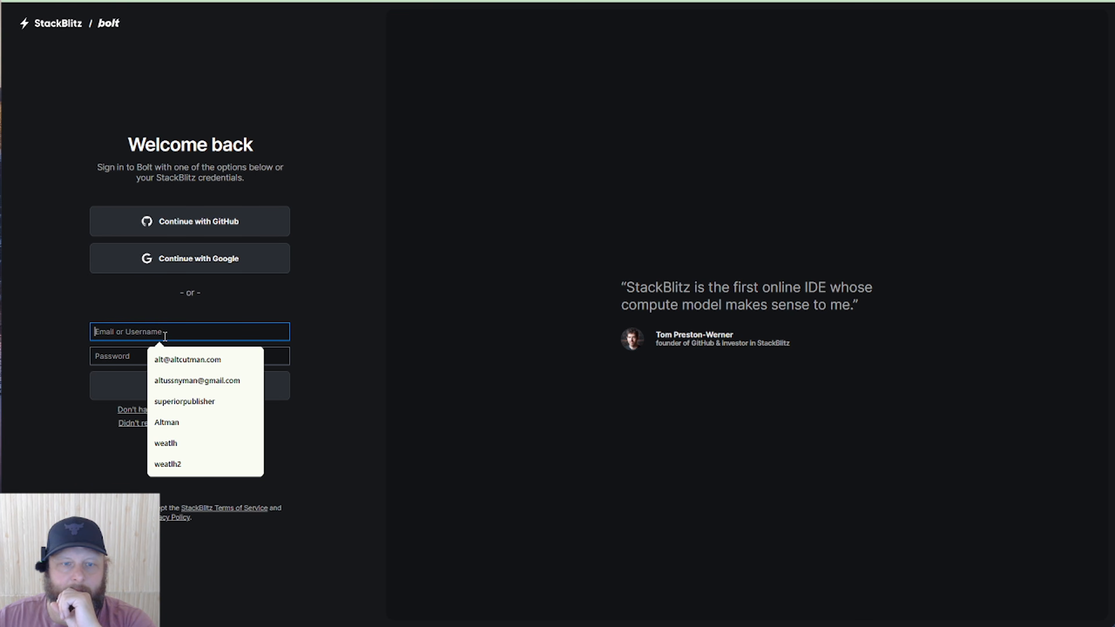
pyautogui.click(463, 248)
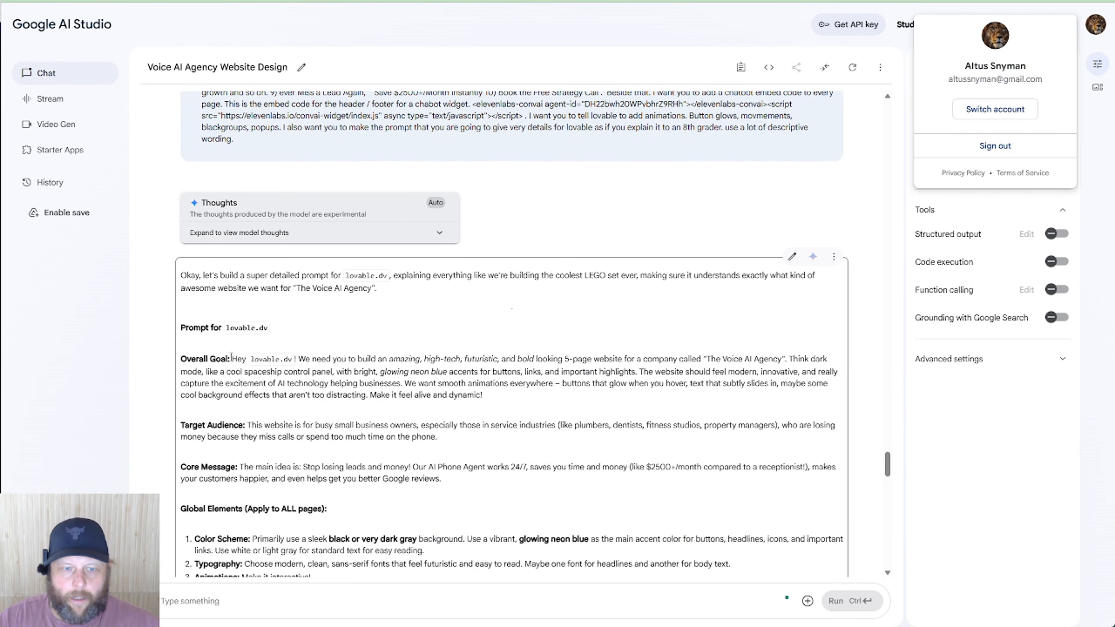
# Copy the generated website prompt in Google AI Studio, from the "Prompt for lovable.dv" heading to its closing paragraph.
pyautogui.click(233, 358)
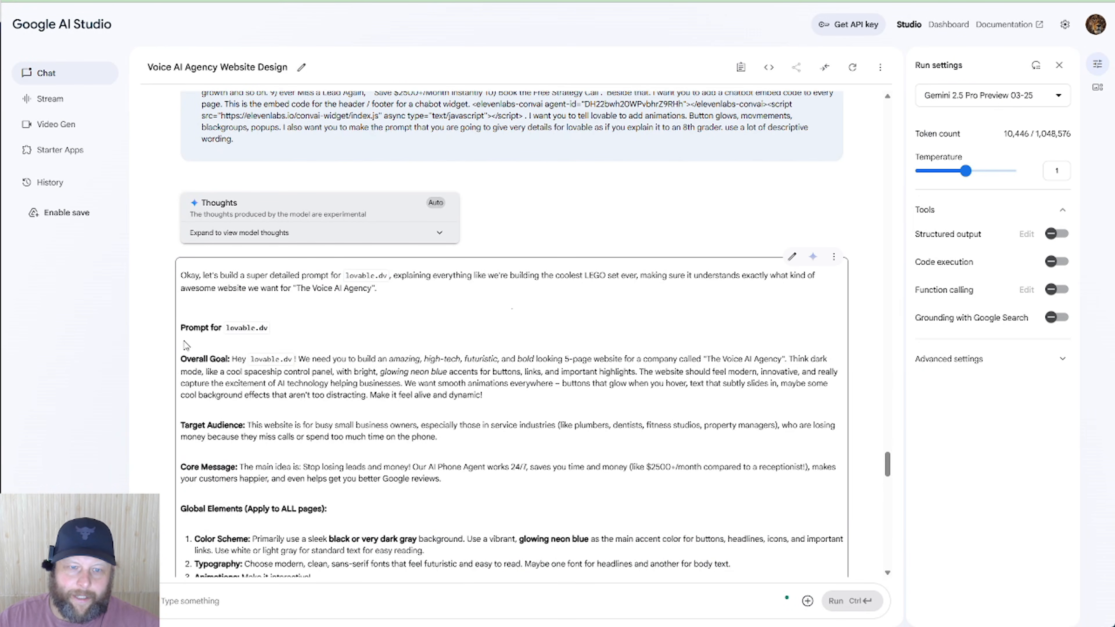
pyautogui.moveTo(181, 330); pyautogui.dragTo(382, 588)
pyautogui.moveTo(447, 261); pyautogui.dragTo(816, 563)
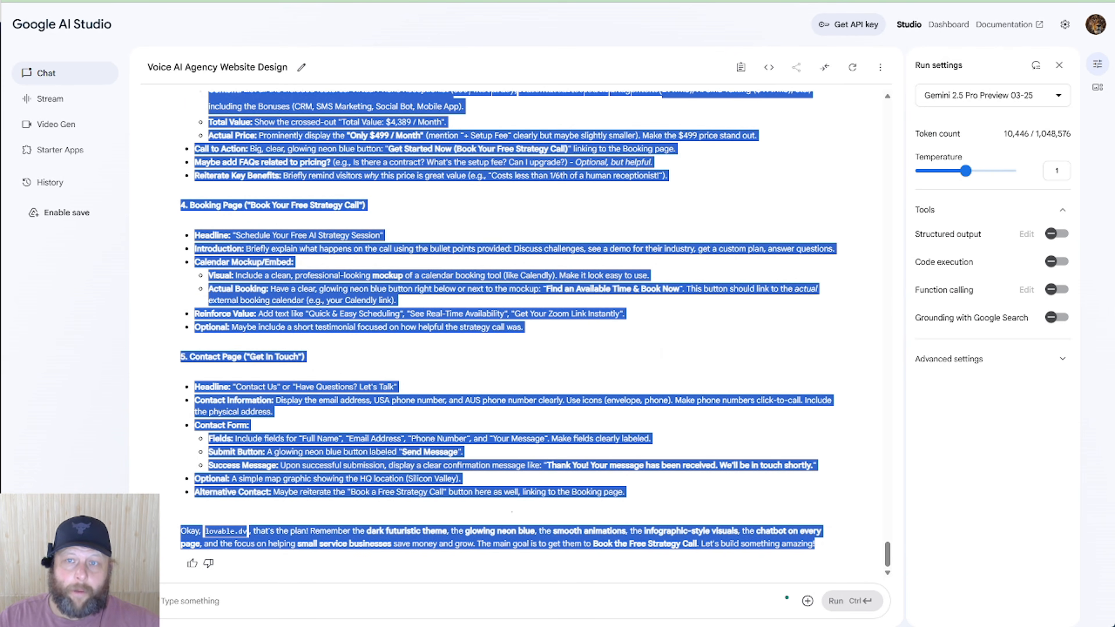
# Switch to Lovable, paste the copied website prompt into the new project request and submit it.
pyautogui.click(650, 2)
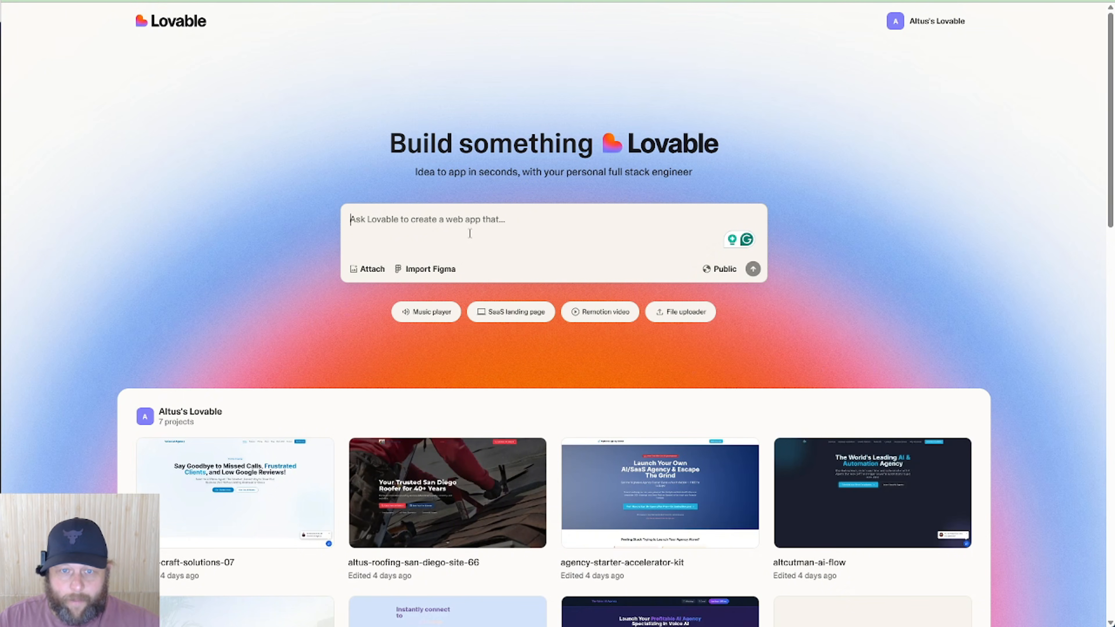
pyautogui.hotkey('ctrl', 'v')
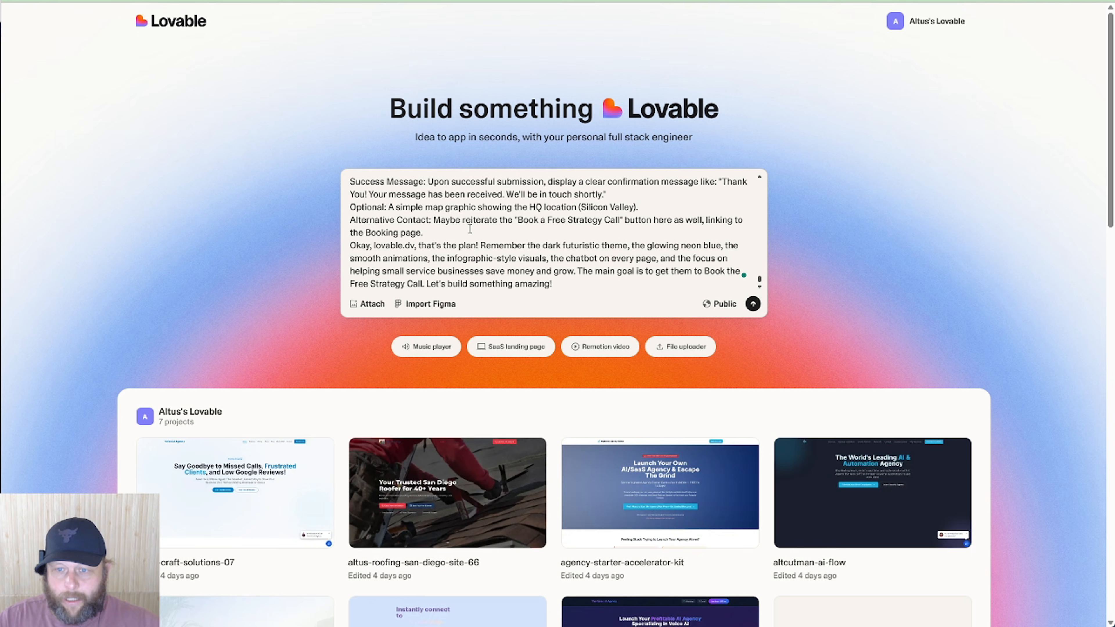
pyautogui.click(753, 303)
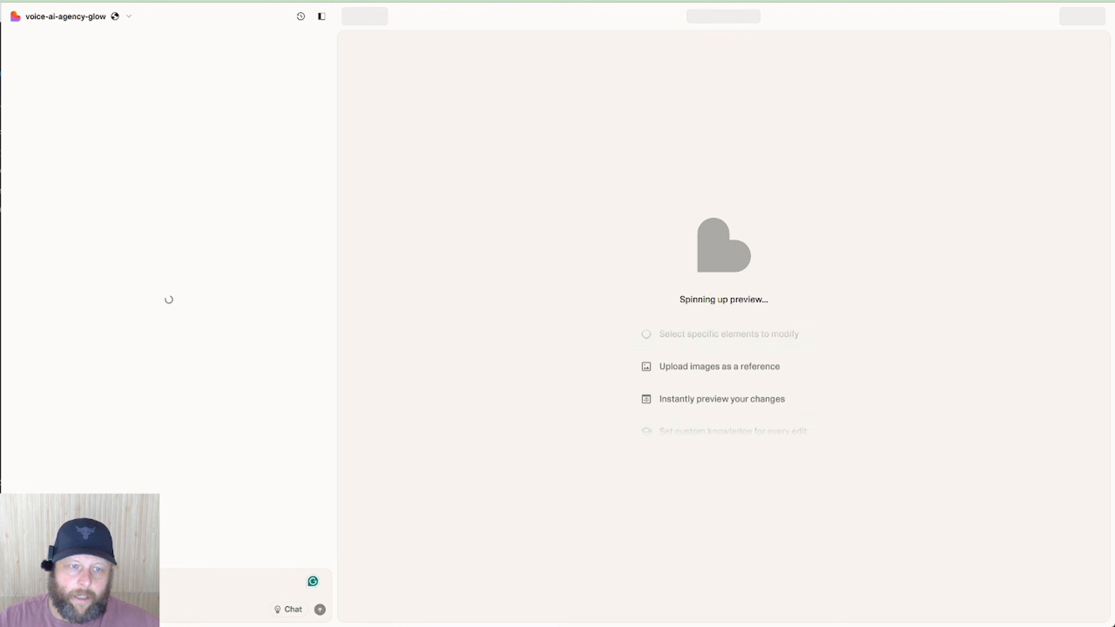
# Switch to Bolt, paste the same website prompt as the build request and submit it.
pyautogui.click(0, 246)
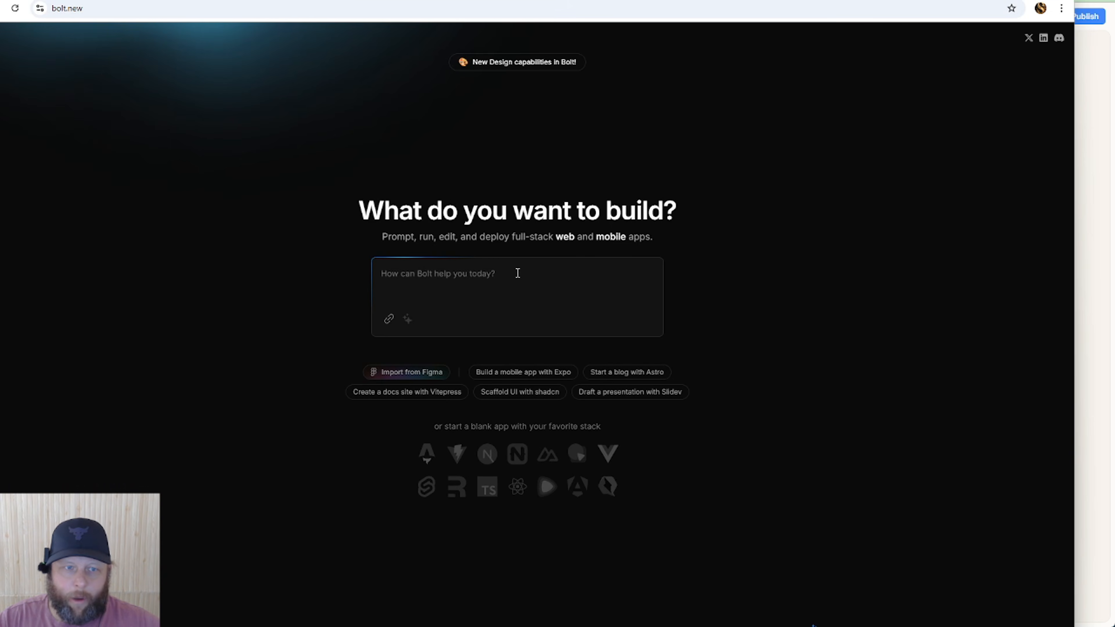
pyautogui.hotkey('ctrl', 'v')
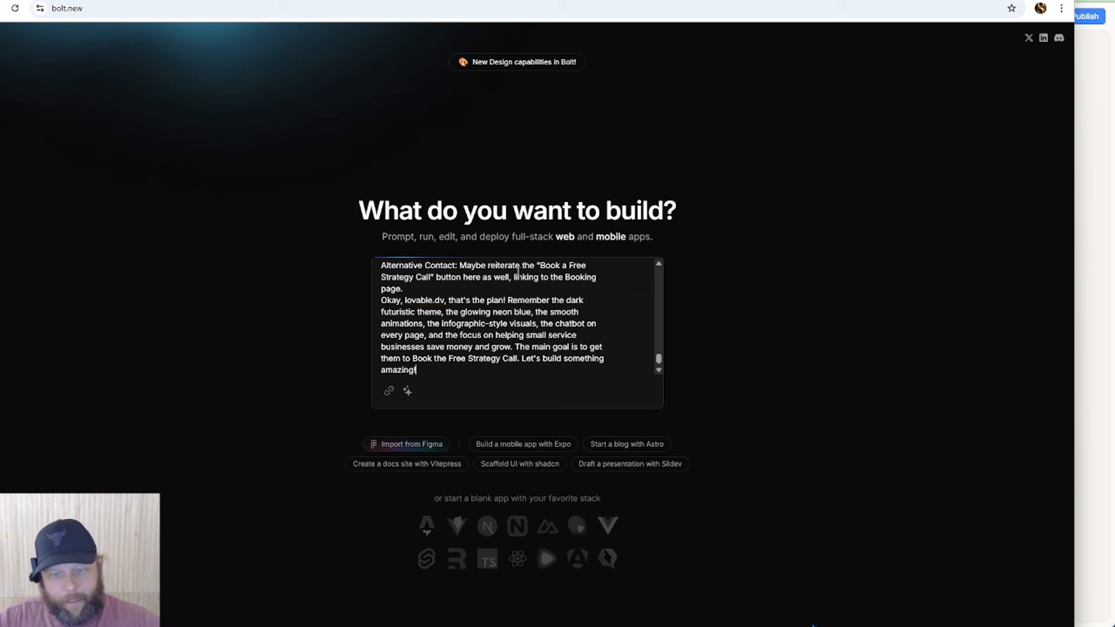
pyautogui.click(641, 279)
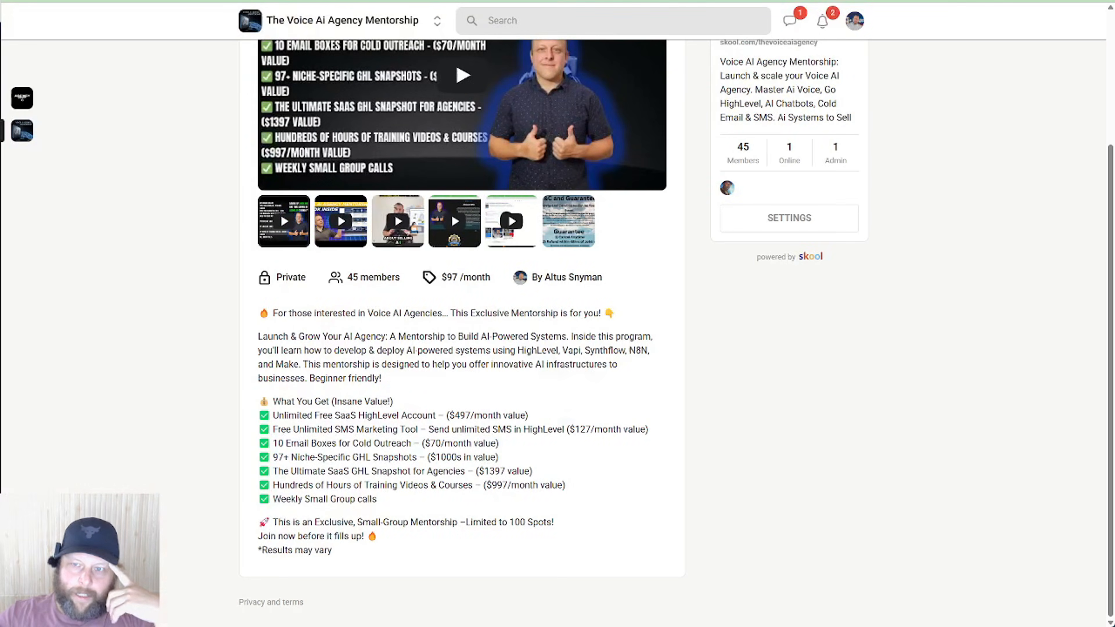
# Open the classroom of The Voice Ai Agency Mentorship community on Skool and look through its courses.
pyautogui.scroll(3, 482, 102)
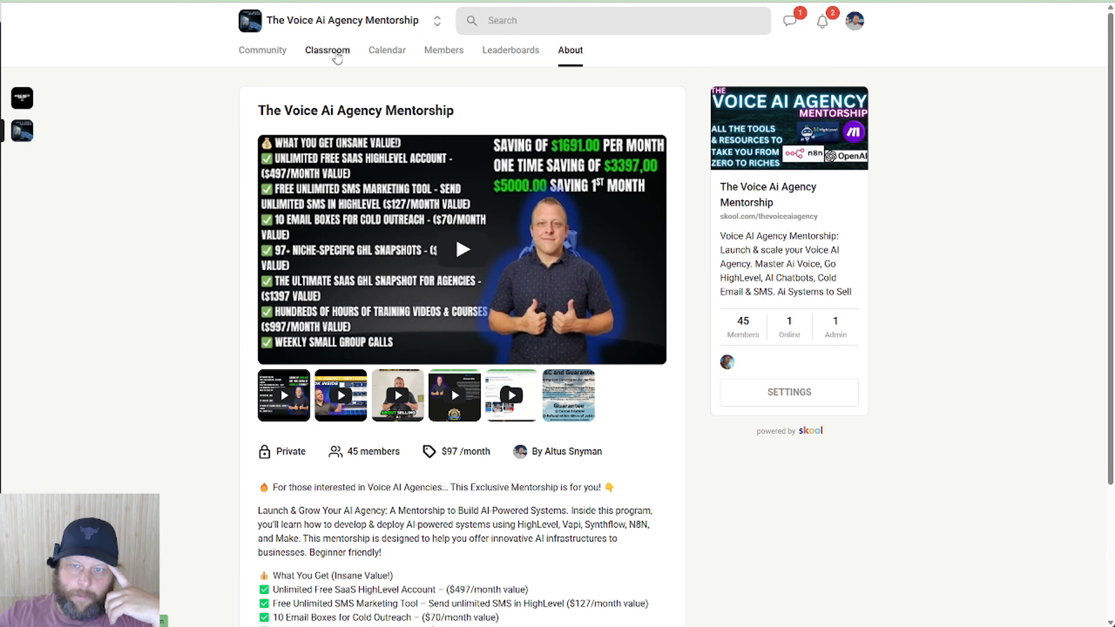
pyautogui.click(337, 57)
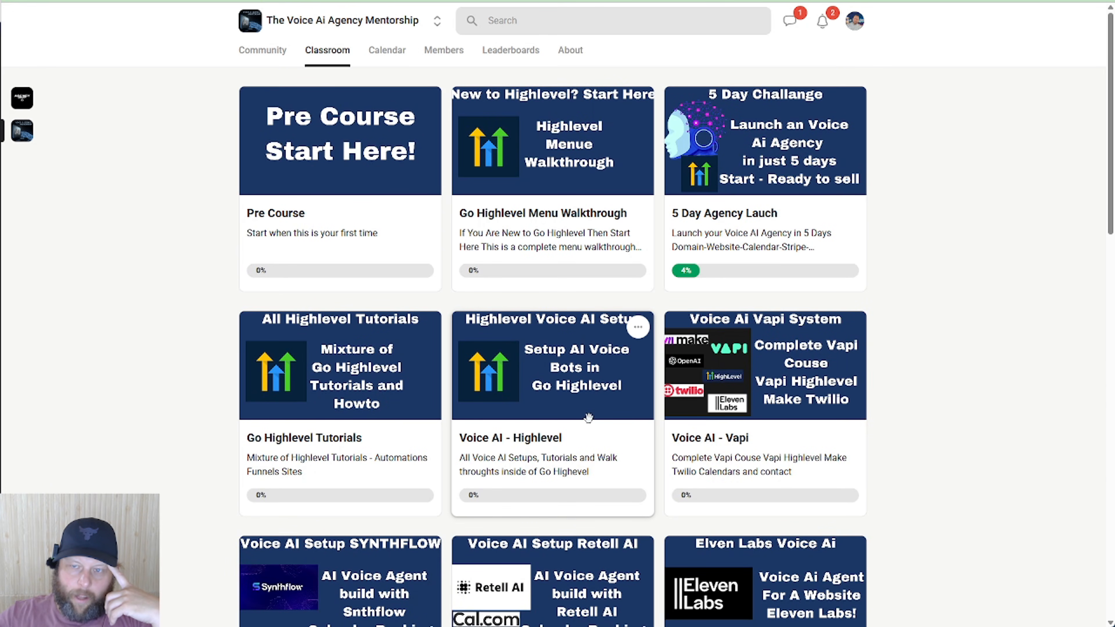
pyautogui.scroll(-5, 589, 417)
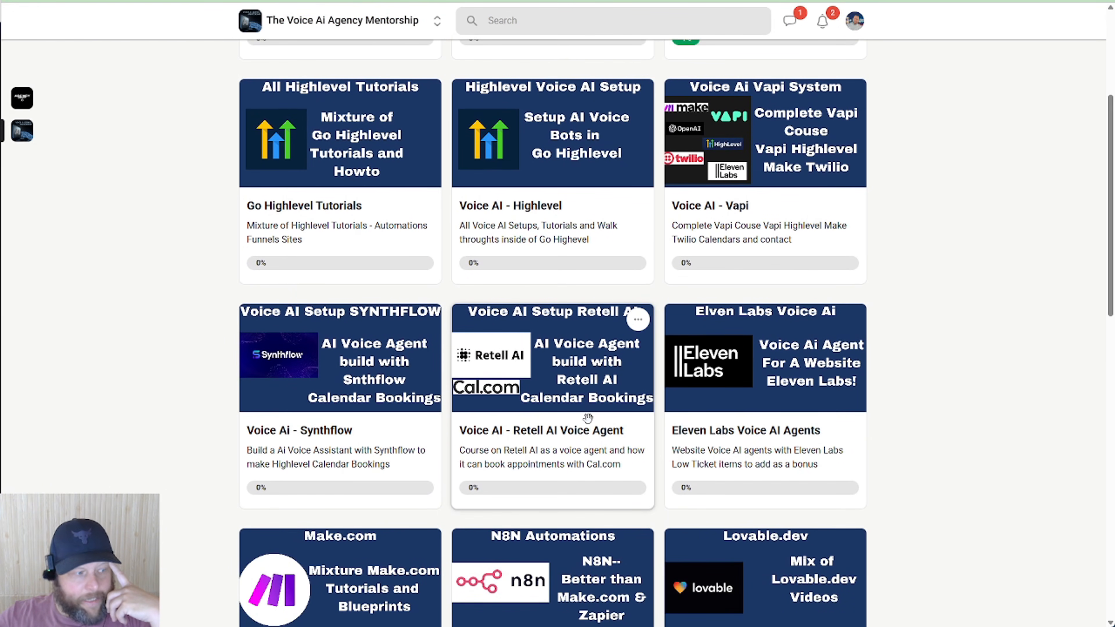
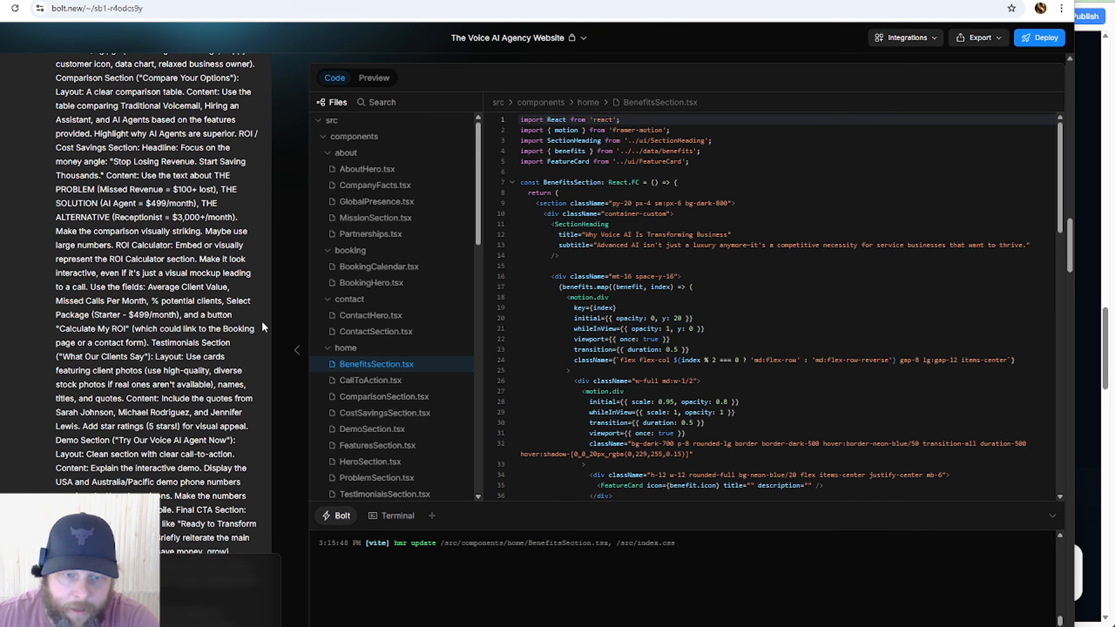
# Read through the Bolt chat for The Voice AI Agency Website, from the submitted prompt to the created files and fixes.
pyautogui.scroll(-9, 259, 312)
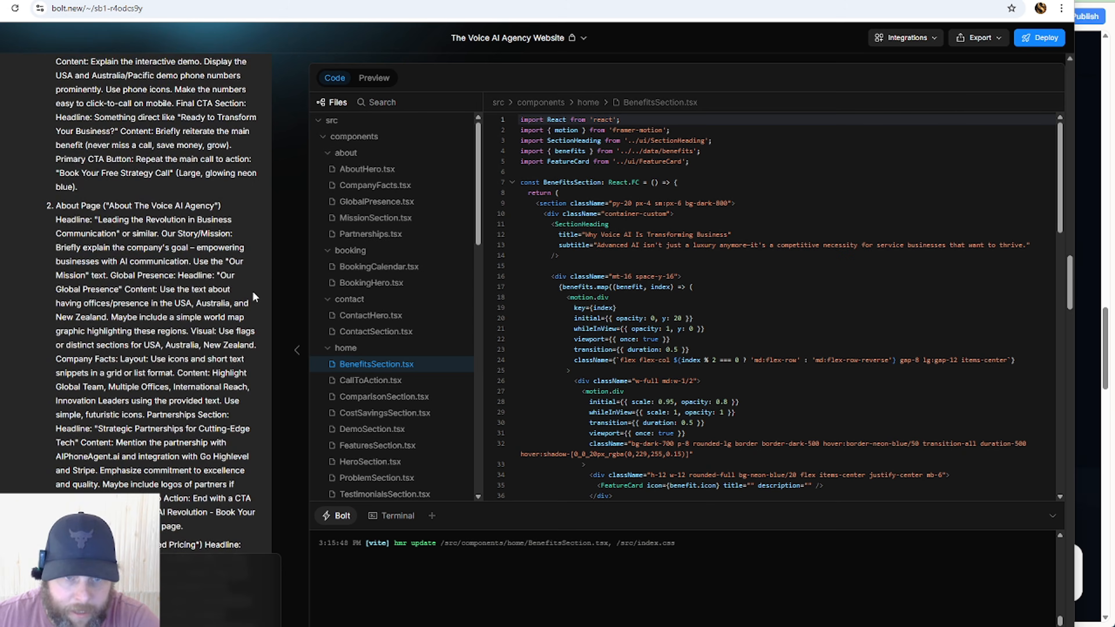
pyautogui.scroll(-15, 252, 291)
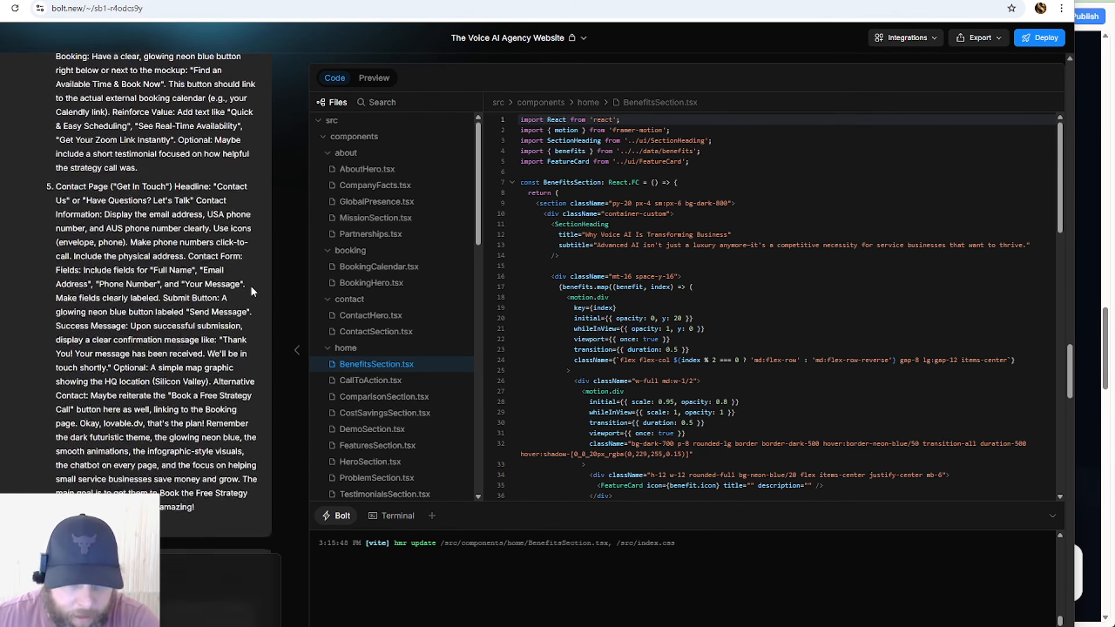
pyautogui.scroll(-13, 251, 287)
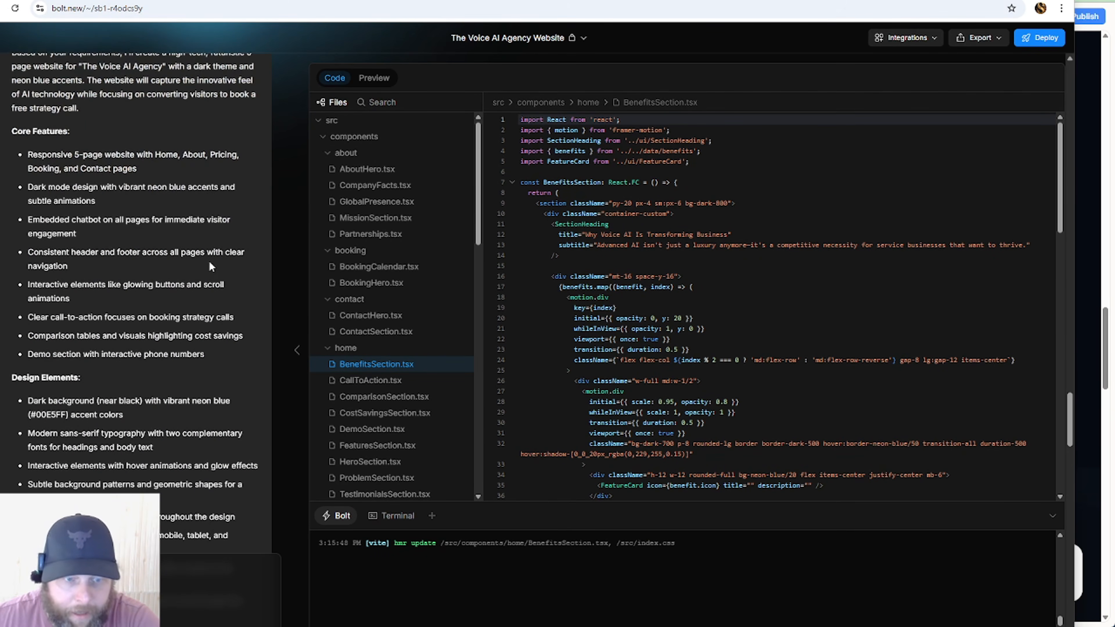
pyautogui.scroll(-20, 210, 265)
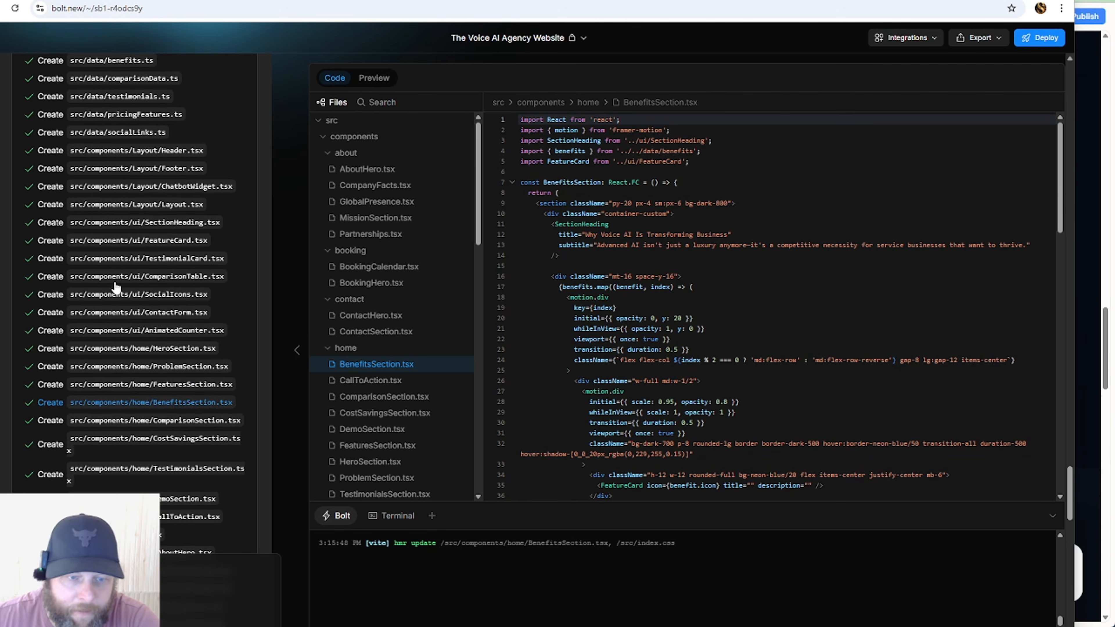
pyautogui.scroll(-10, 117, 287)
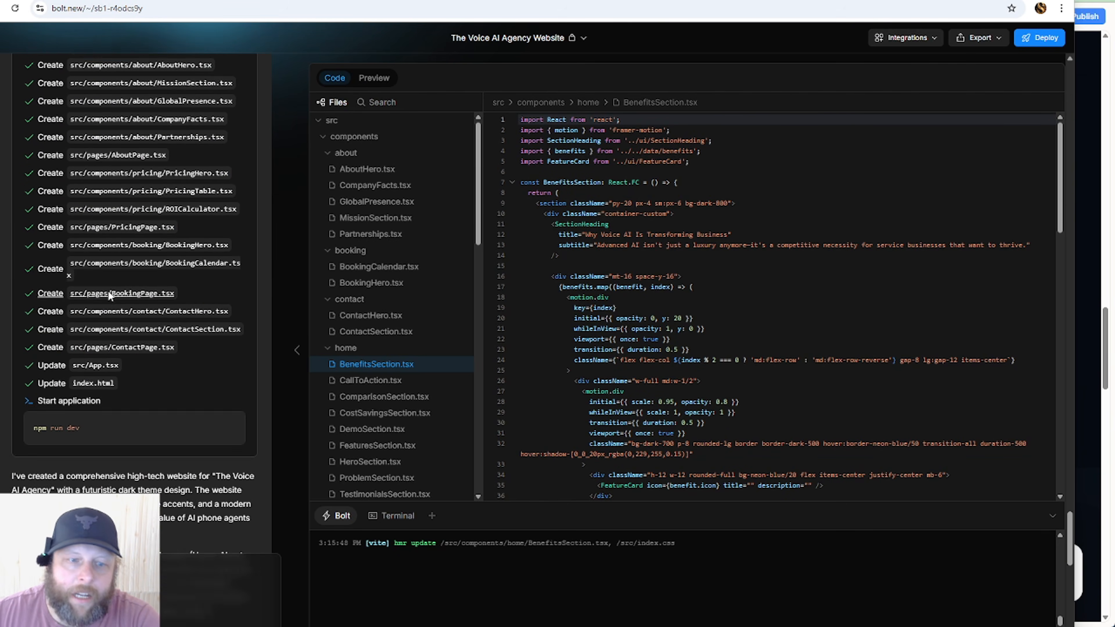
pyautogui.scroll(-8, 109, 290)
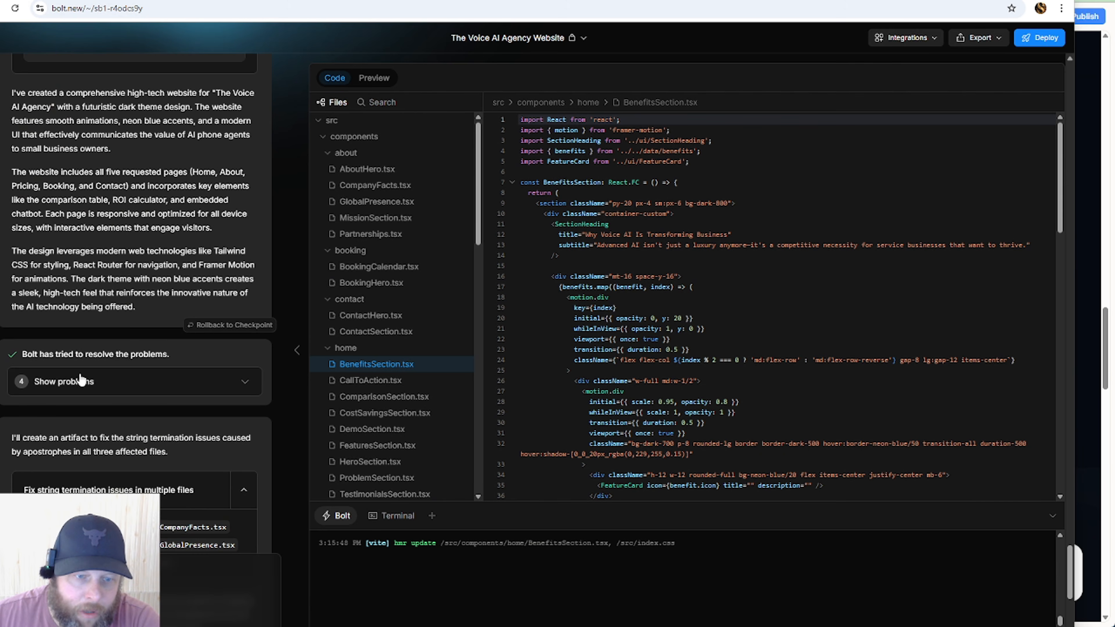
pyautogui.scroll(-5, 180, 361)
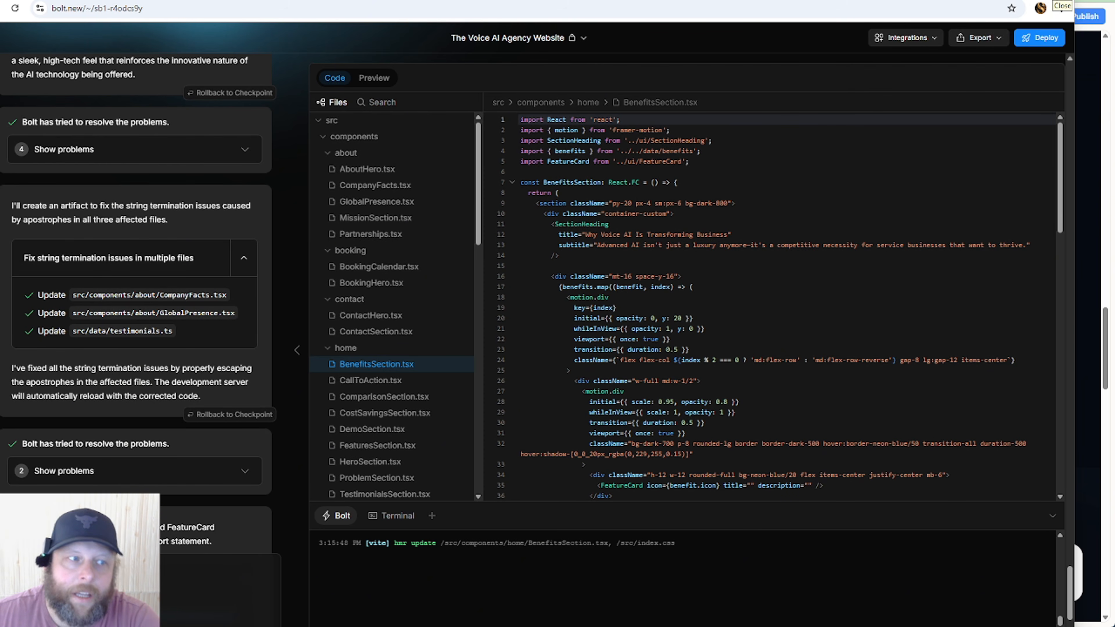
# Close the Bolt window and open the Lovable project's website preview in a new tab.
pyautogui.click(1062, 5)
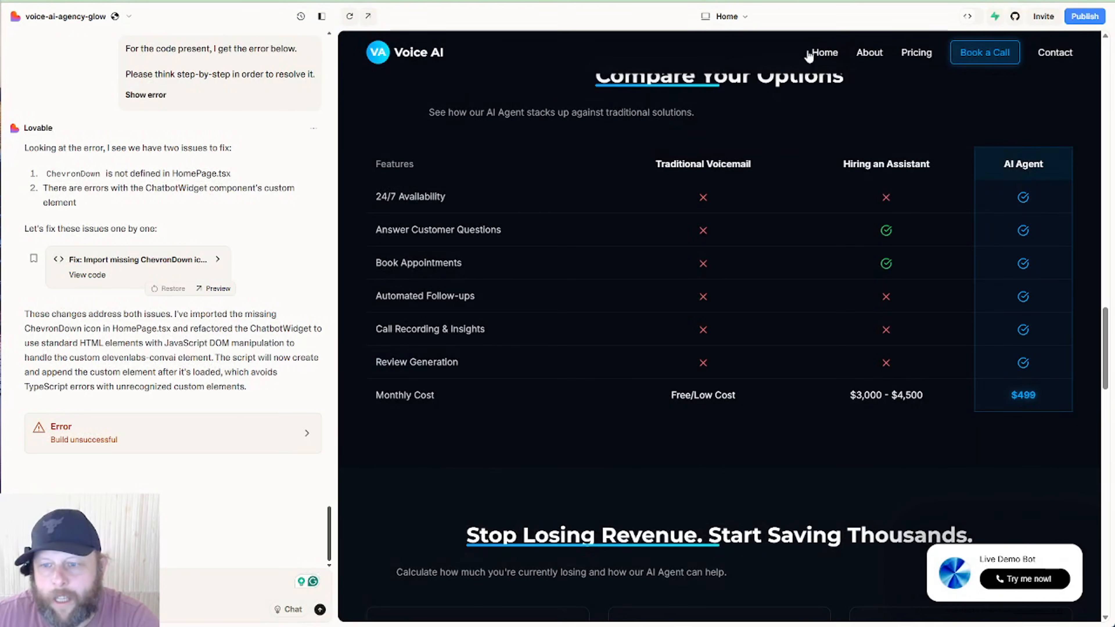
pyautogui.moveTo(1107, 355); pyautogui.dragTo(1108, 75)
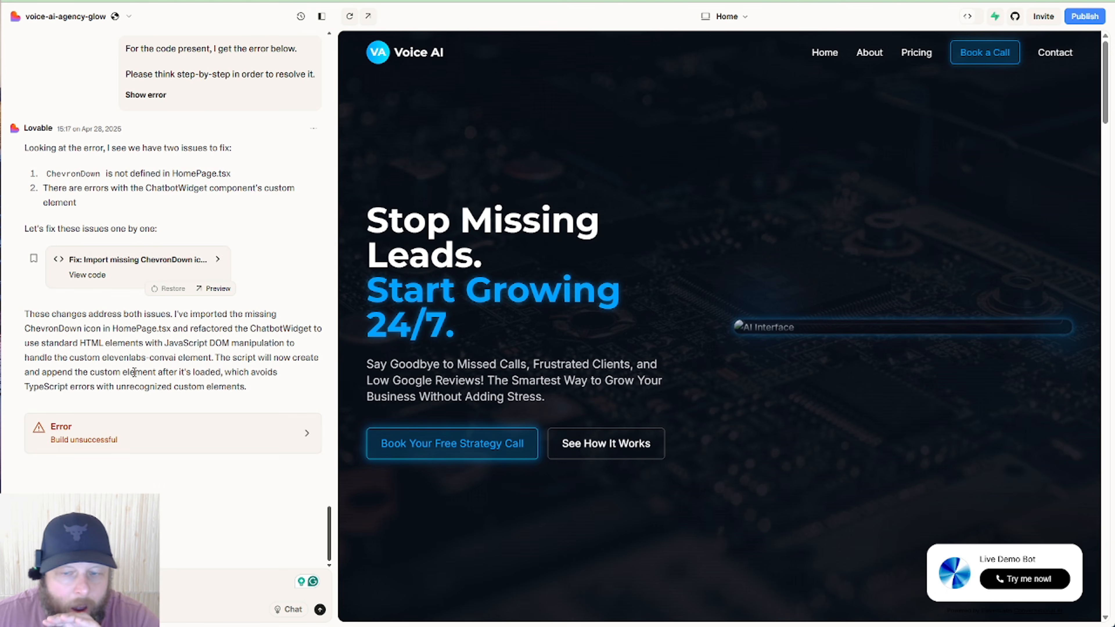
pyautogui.click(369, 17)
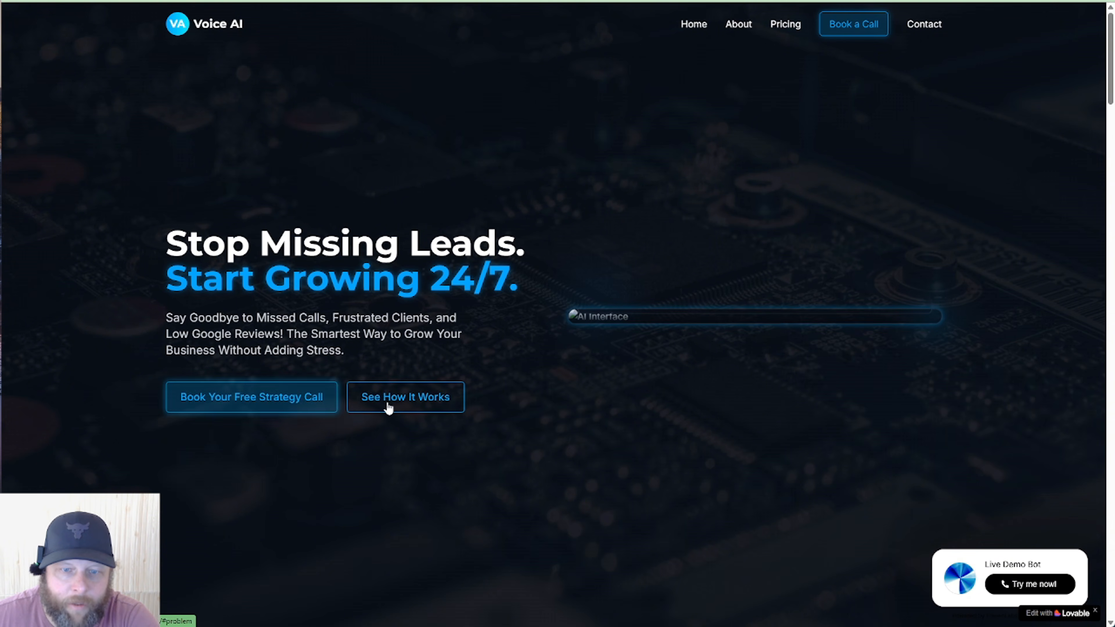
# Review the home page of the Lovable-built Voice AI site from the hero through the problem cards to the Powerful Features section.
pyautogui.scroll(-2, 566, 325)
pyautogui.scroll(-6, 565, 323)
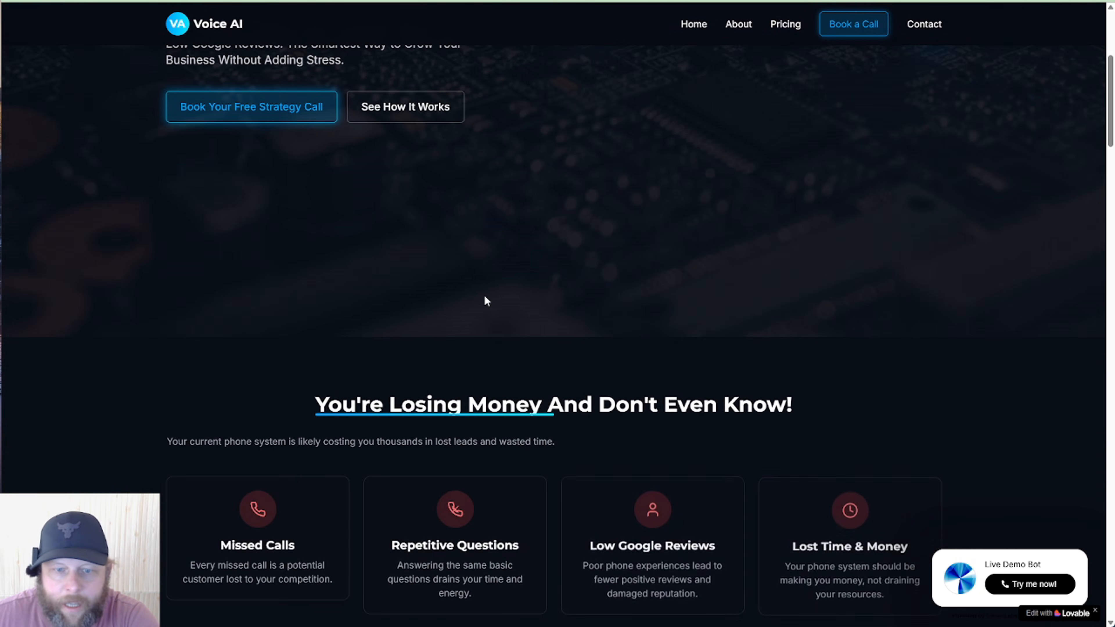
pyautogui.scroll(-2, 331, 295)
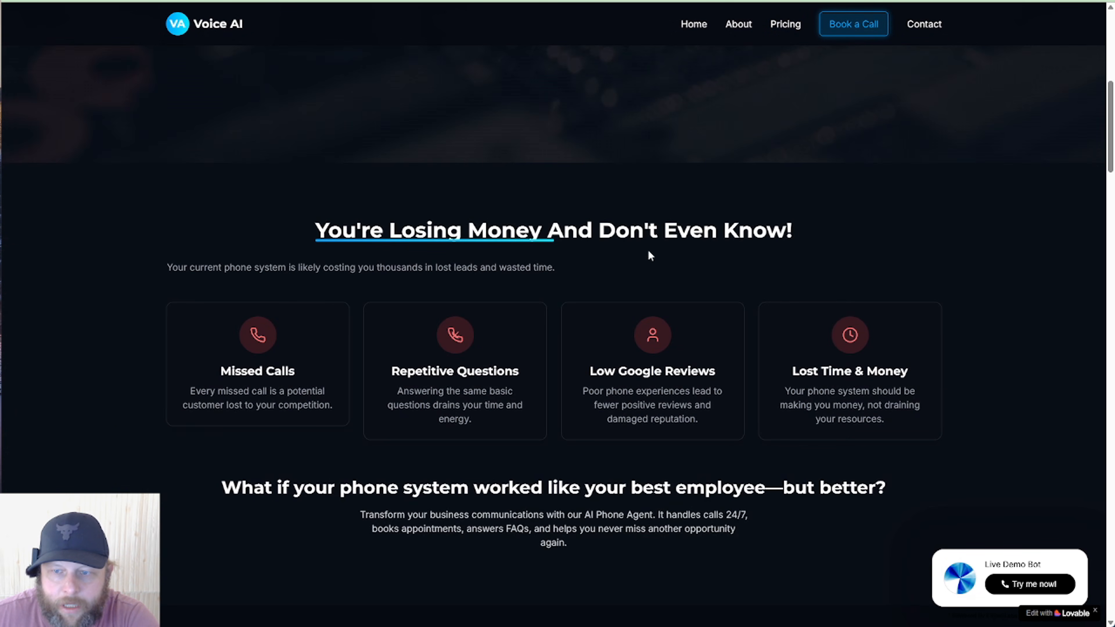
pyautogui.scroll(-6, 650, 256)
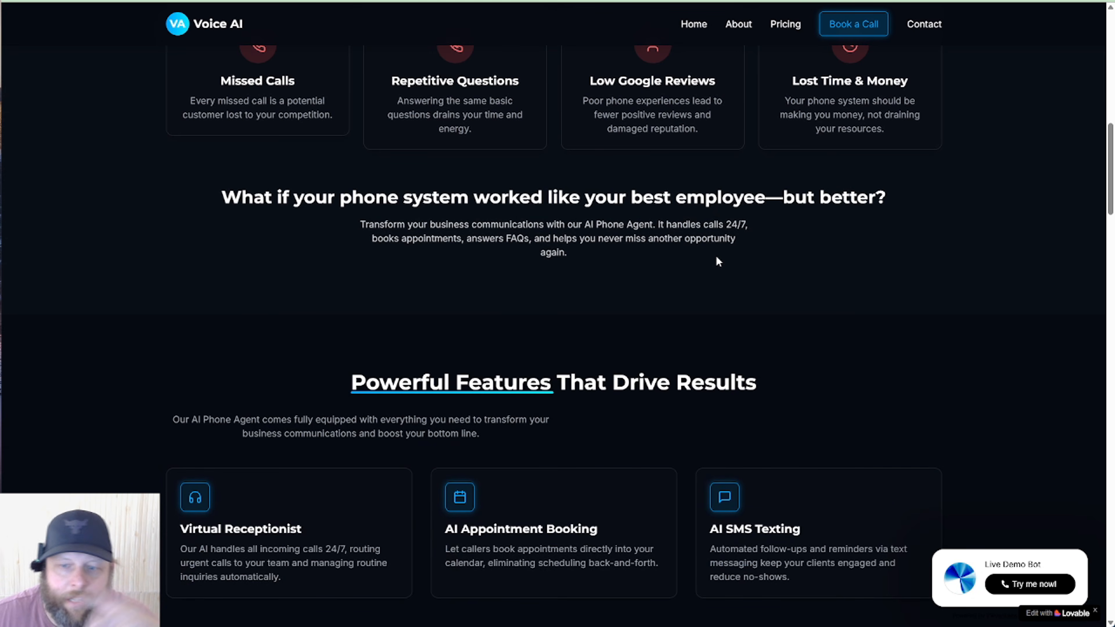
pyautogui.scroll(-5, 716, 257)
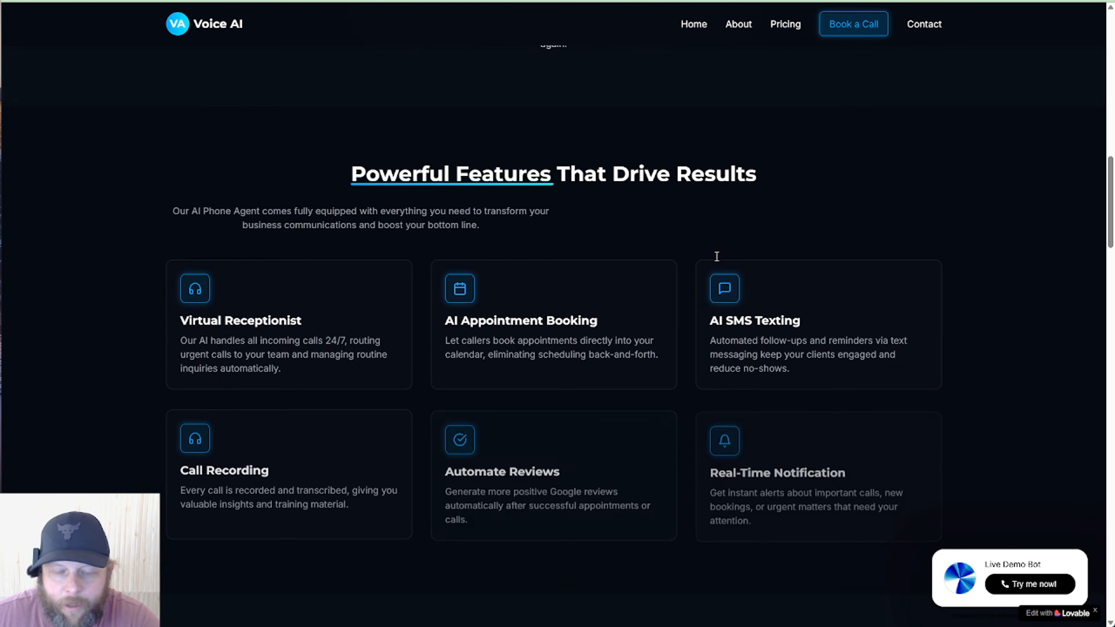
pyautogui.scroll(-6, 717, 256)
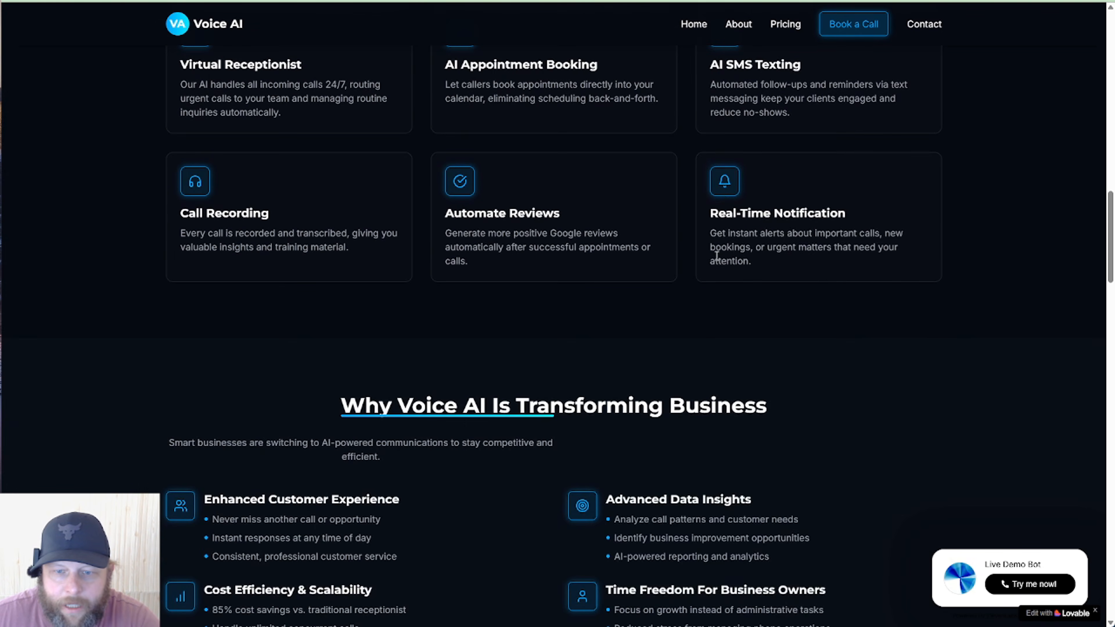
pyautogui.scroll(-3, 717, 255)
pyautogui.scroll(11, 717, 261)
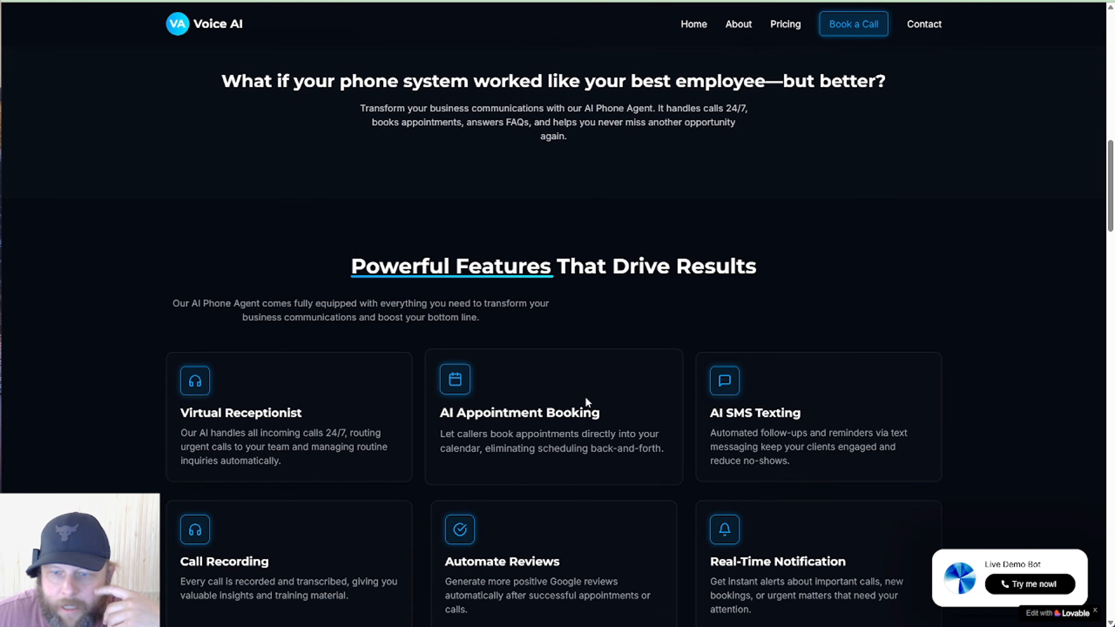
pyautogui.scroll(-4, 856, 413)
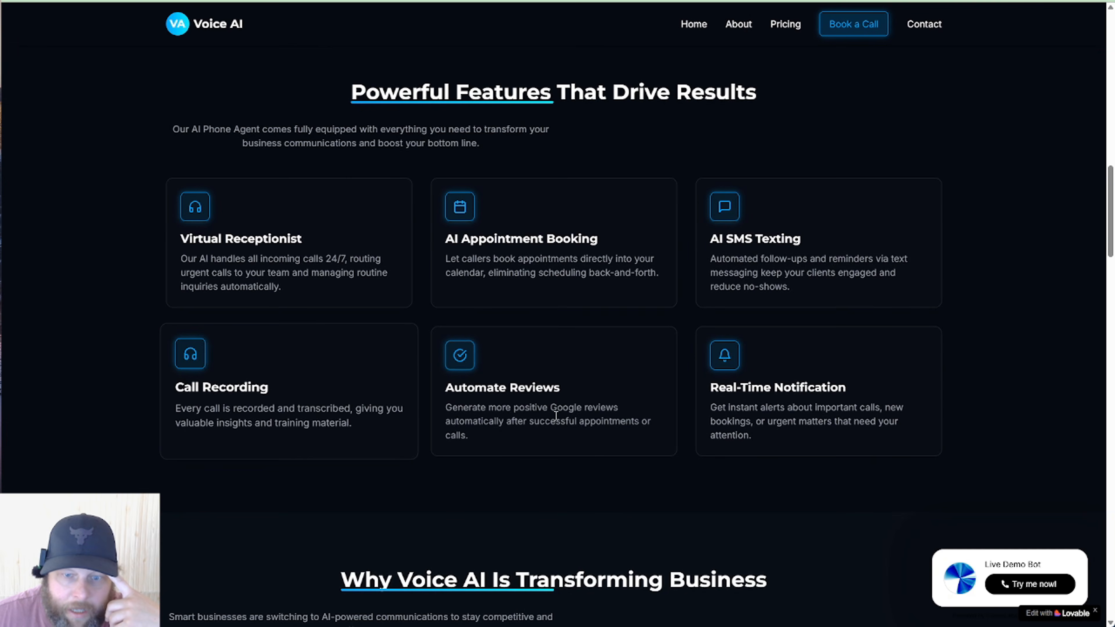
# Examine the Why Voice AI benefits, the Compare Your Options table and the revenue section with the ROI calculator.
pyautogui.scroll(-8, 622, 419)
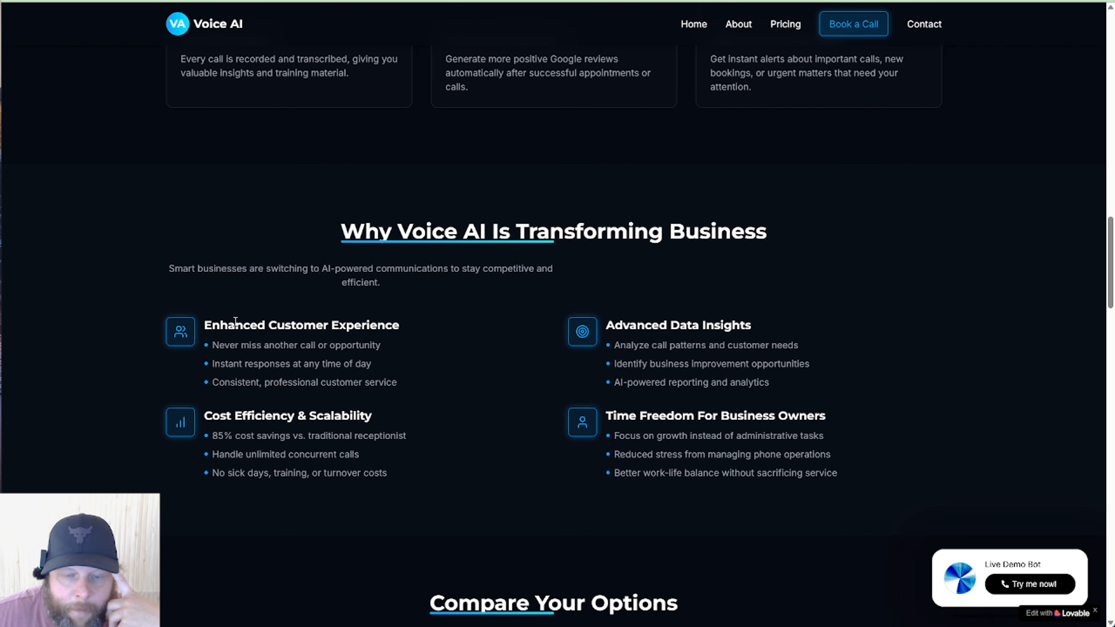
pyautogui.scroll(-3, 318, 377)
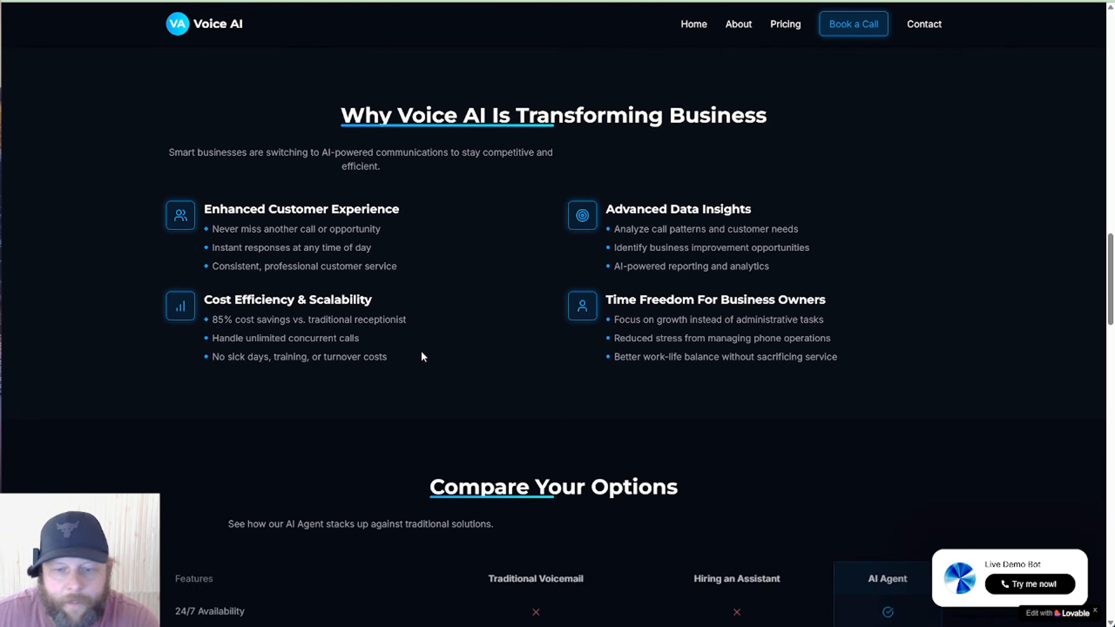
pyautogui.scroll(-10, 570, 341)
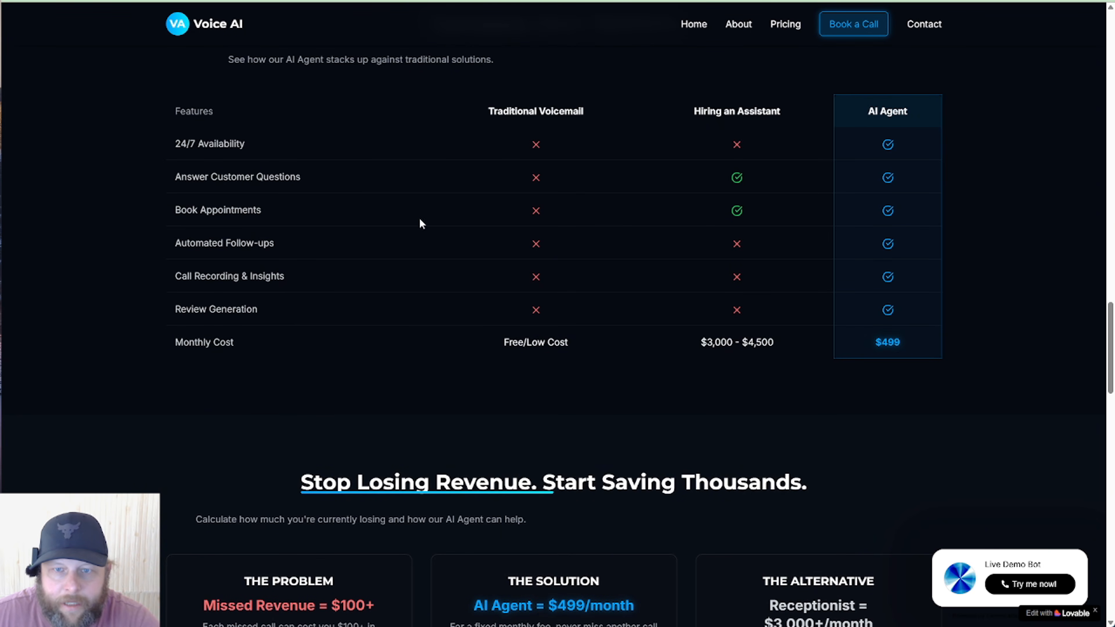
pyautogui.scroll(-1, 817, 371)
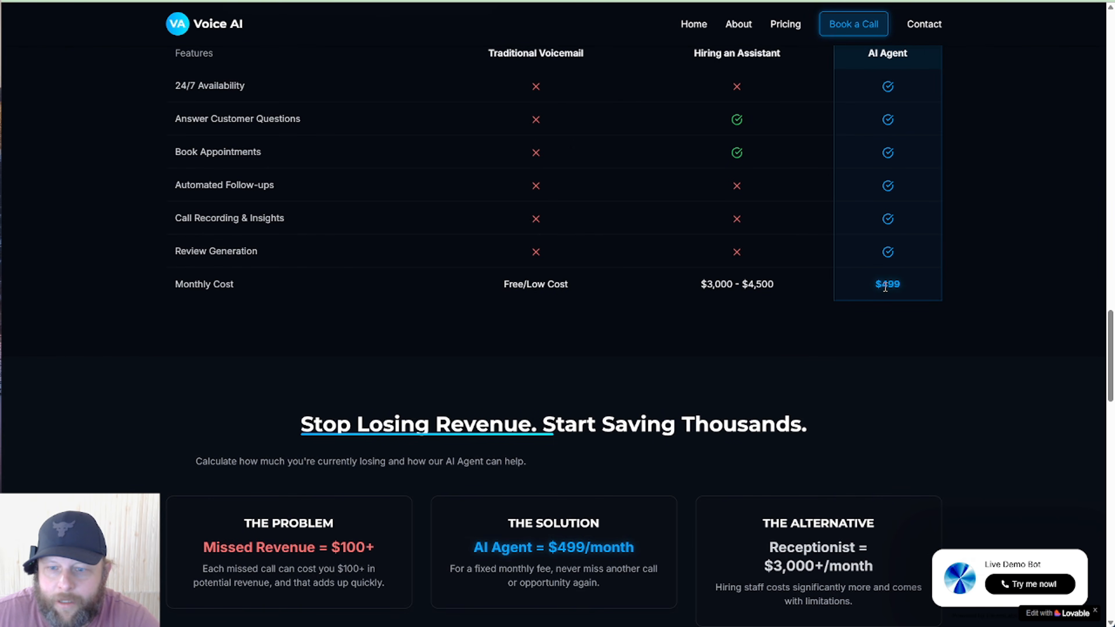
pyautogui.scroll(-3, 907, 314)
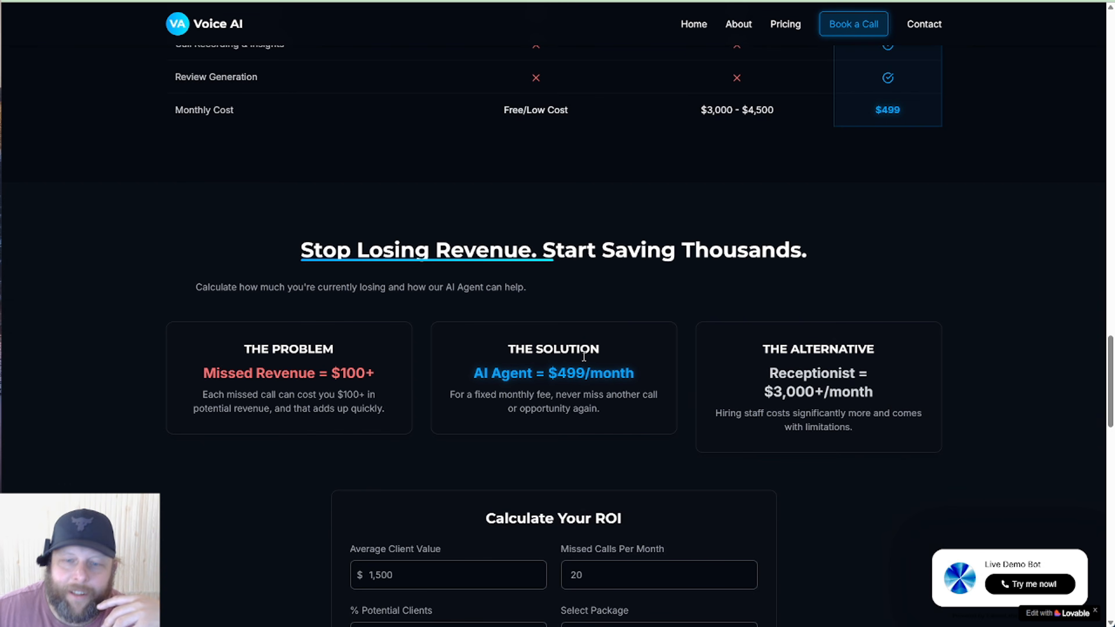
pyautogui.scroll(-4, 538, 372)
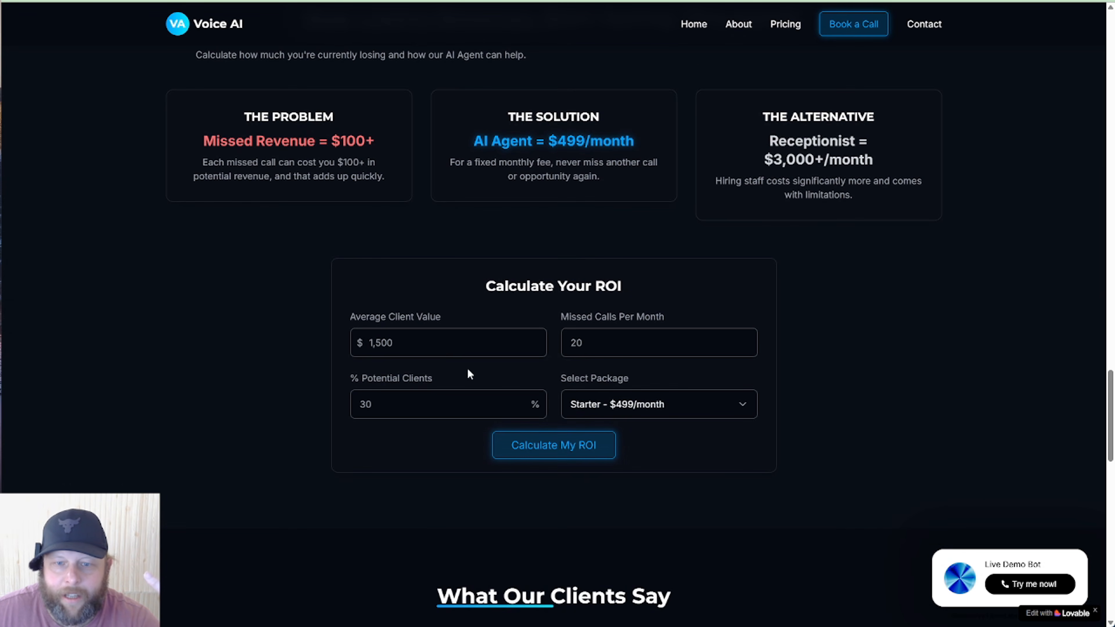
# Calculate the ROI for a $5000 average client value, 1 missed call per month and 100% potential clients on the Starter package.
pyautogui.click(445, 348)
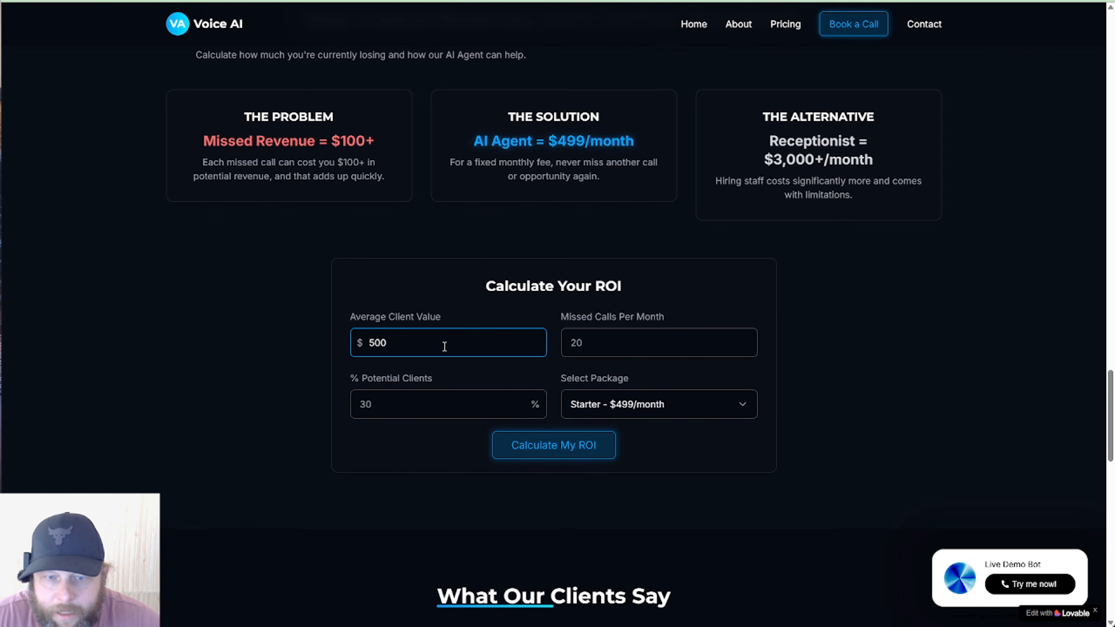
pyautogui.write('0')
pyautogui.press('Tab')
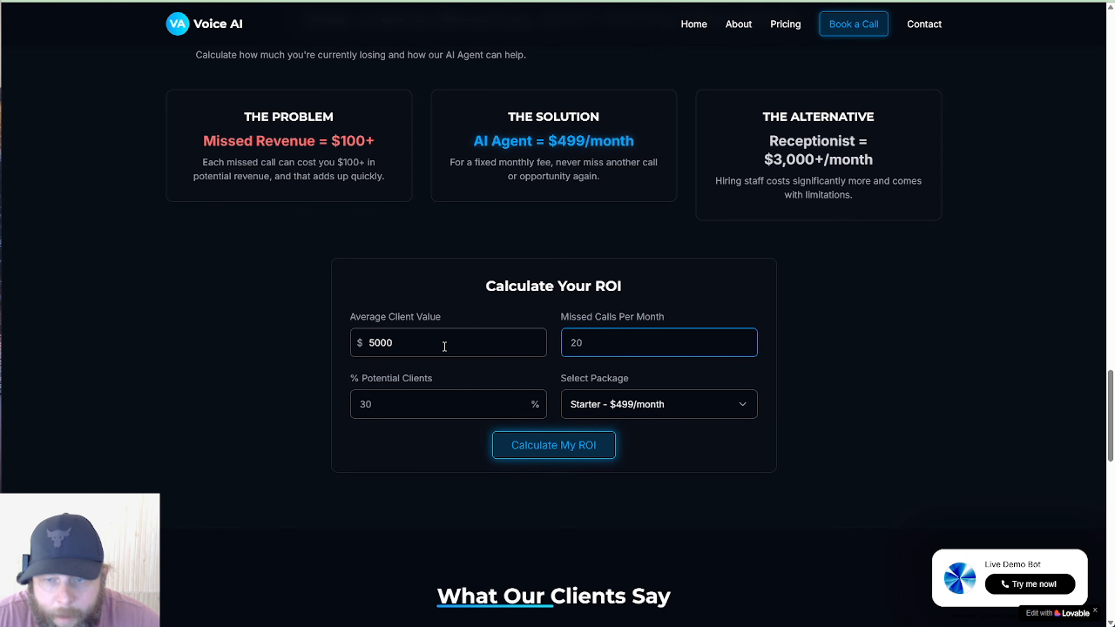
pyautogui.write('1')
pyautogui.press('Tab')
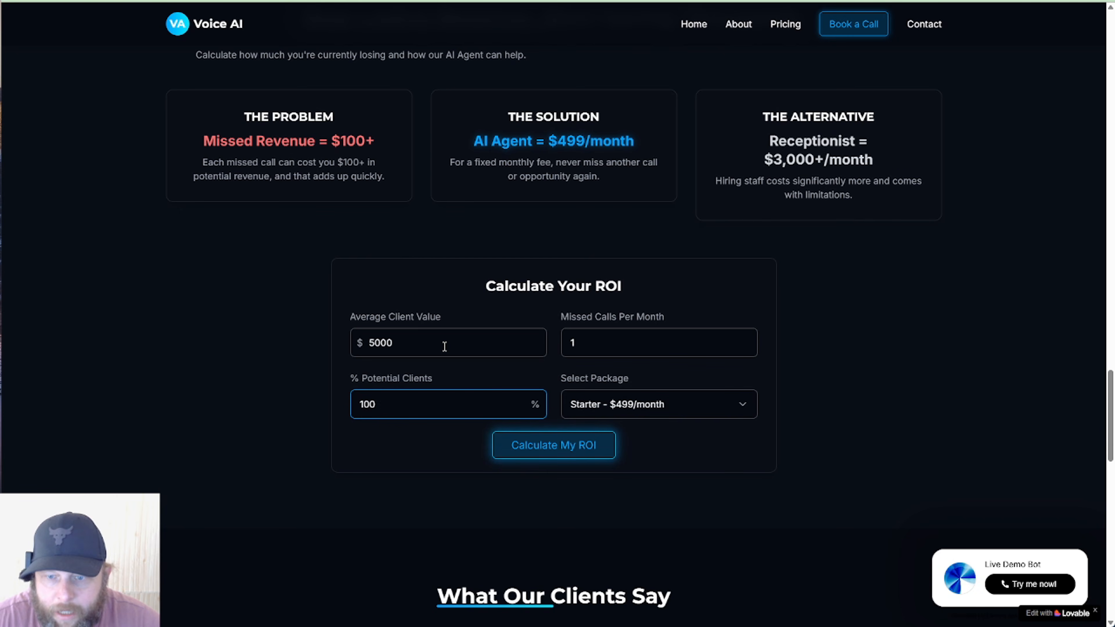
pyautogui.click(549, 444)
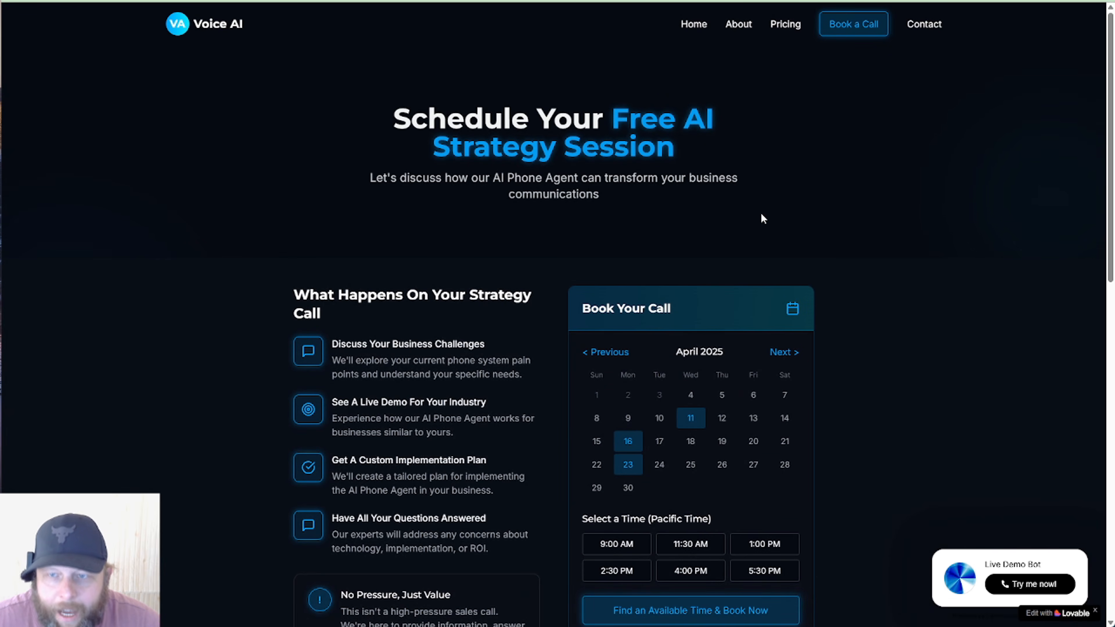
# Return to the home page, retest the ROI calculator without entering values and look over the strategy session booking page.
pyautogui.click(696, 26)
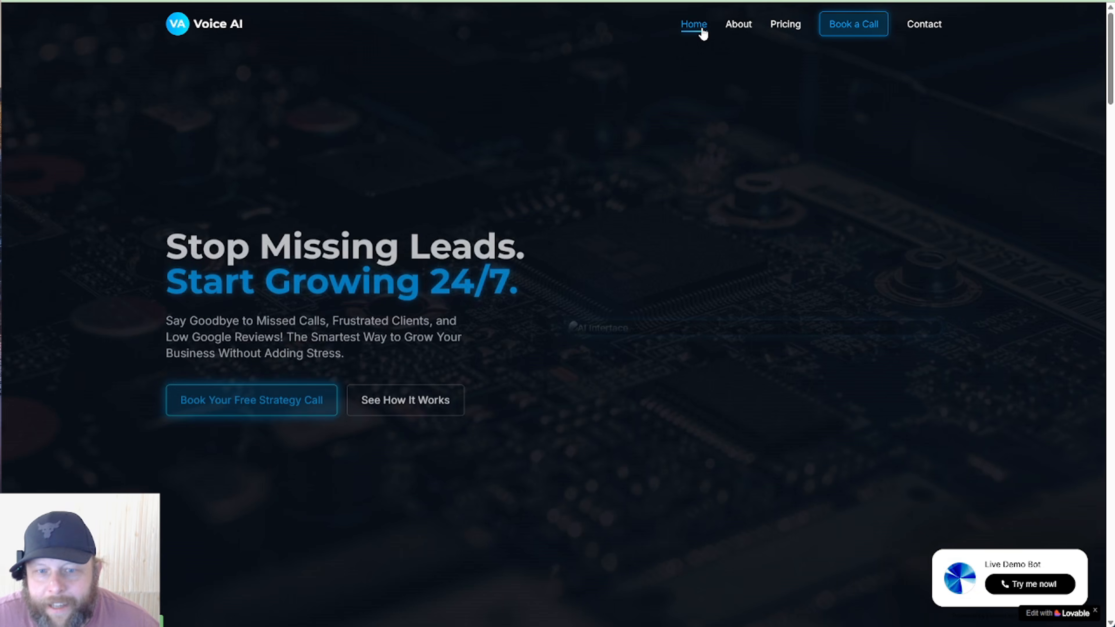
pyautogui.scroll(-15, 653, 324)
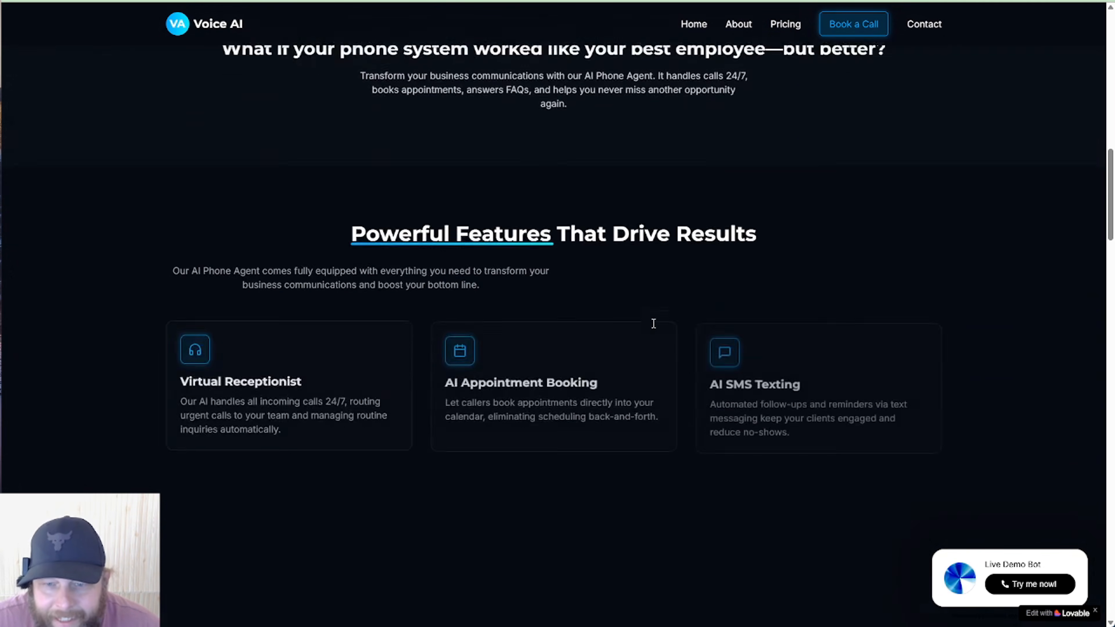
pyautogui.scroll(-20, 654, 324)
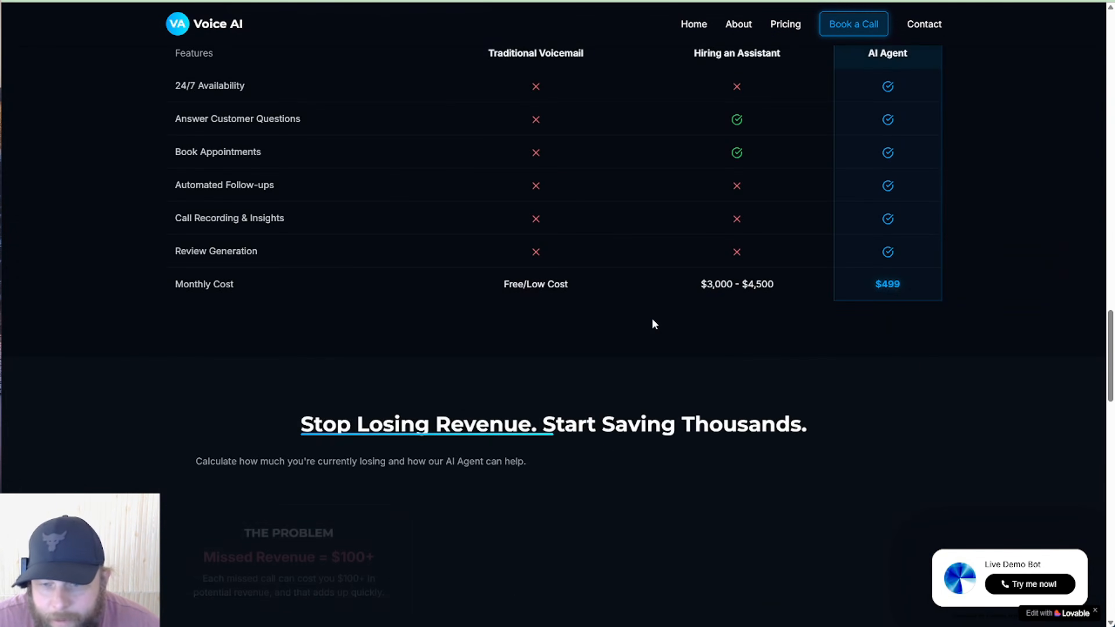
pyautogui.scroll(-5, 655, 324)
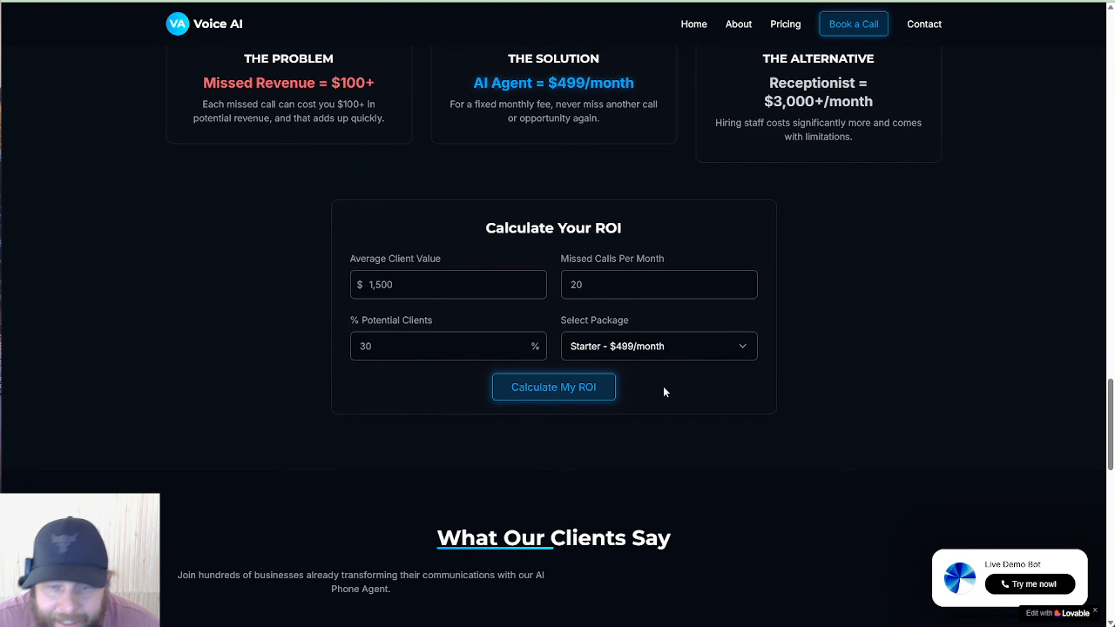
pyautogui.click(566, 391)
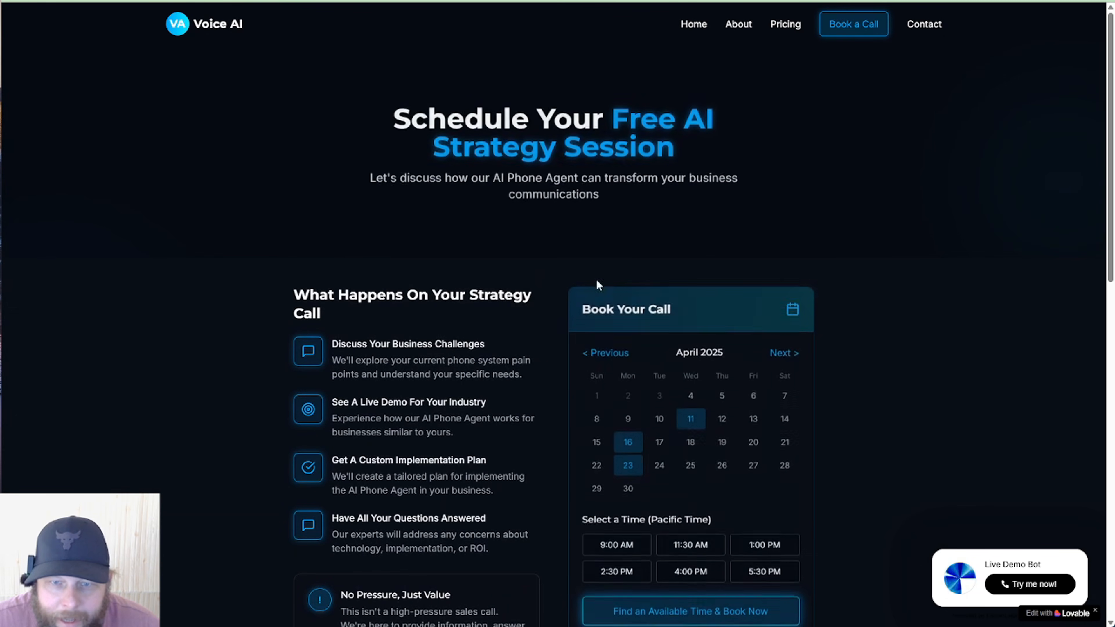
pyautogui.scroll(-2, 527, 329)
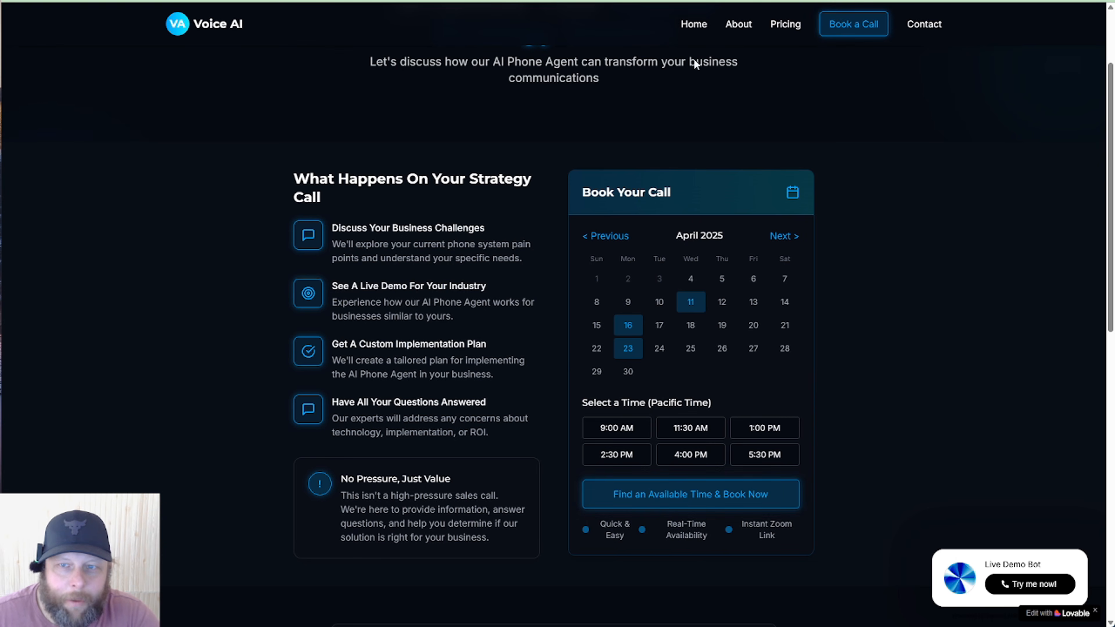
# Review the home page again down to the testimonials, demo lines and footer, and test the Book Your Free Strategy Call link.
pyautogui.click(694, 25)
pyautogui.scroll(-15, 675, 331)
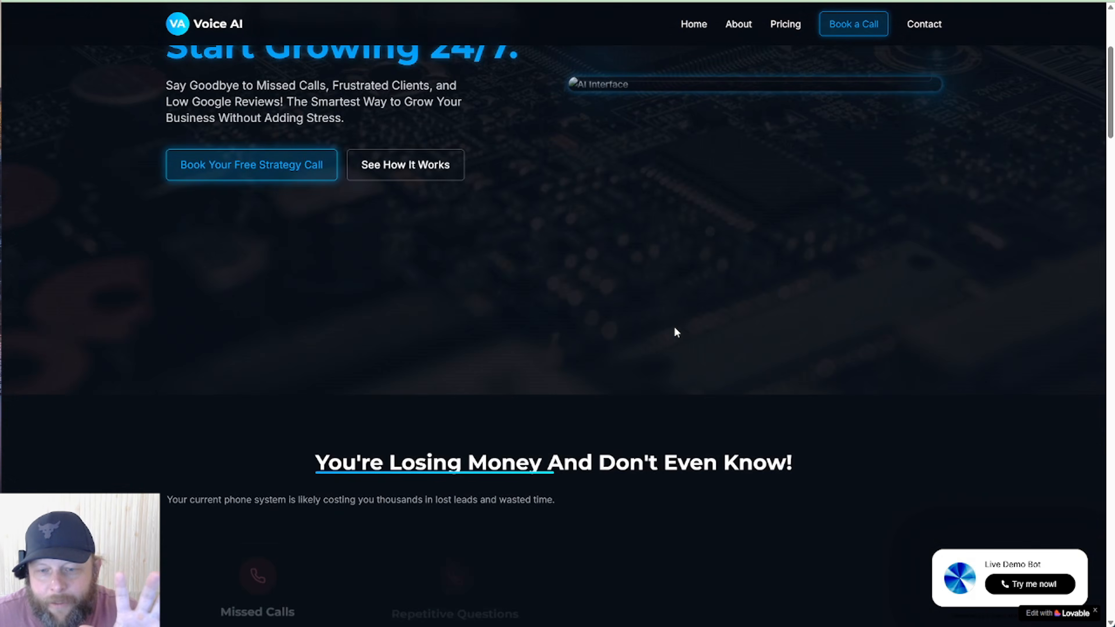
pyautogui.scroll(-8, 682, 335)
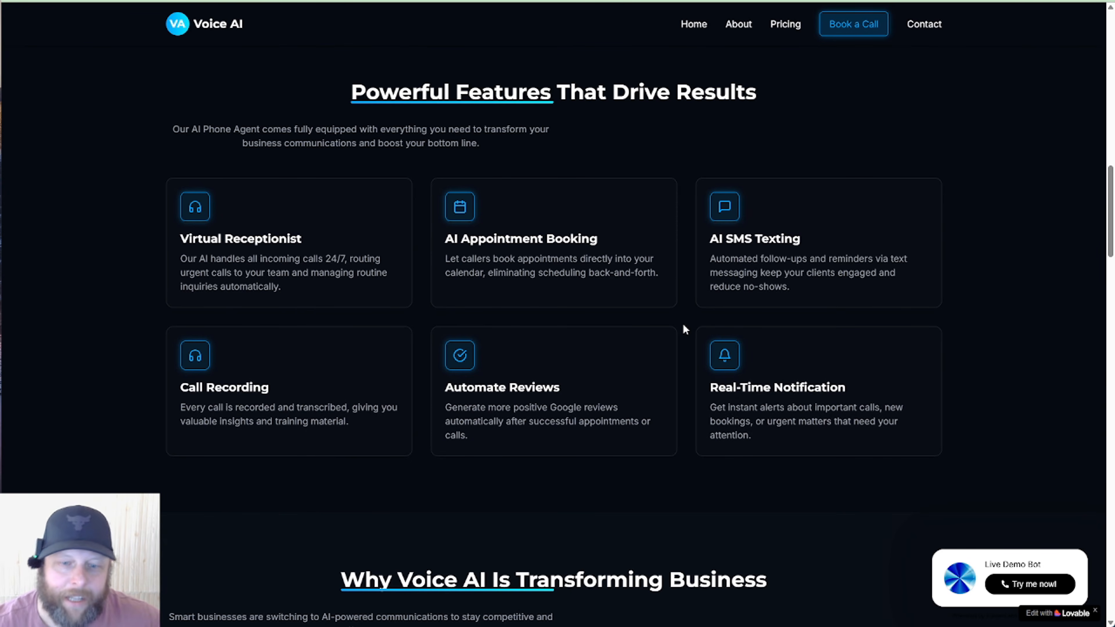
pyautogui.scroll(-10, 684, 328)
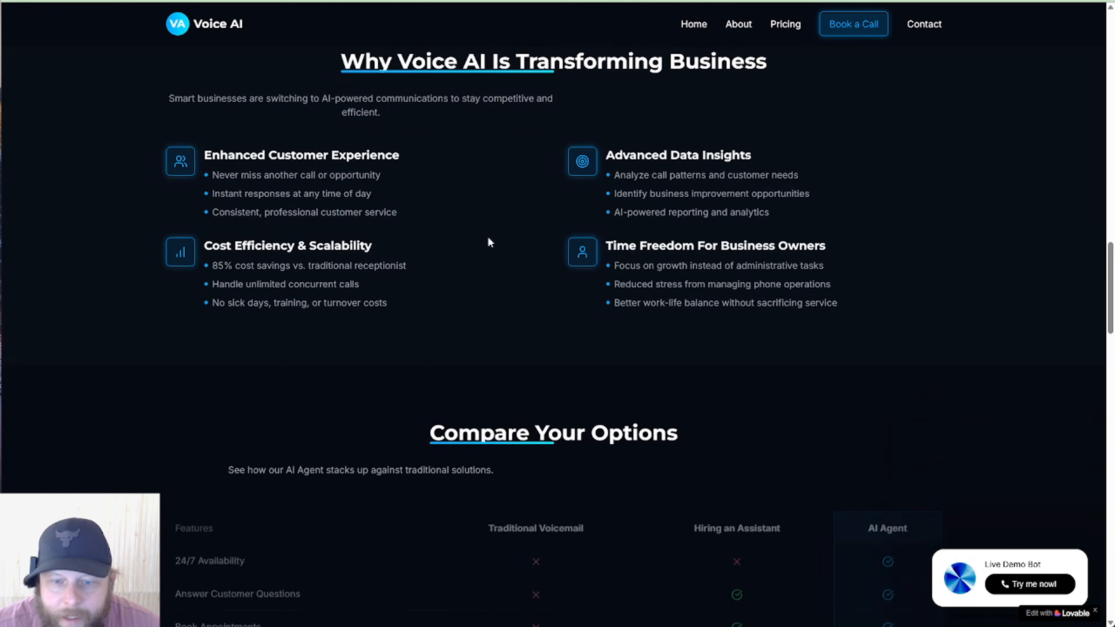
pyautogui.scroll(-12, 505, 306)
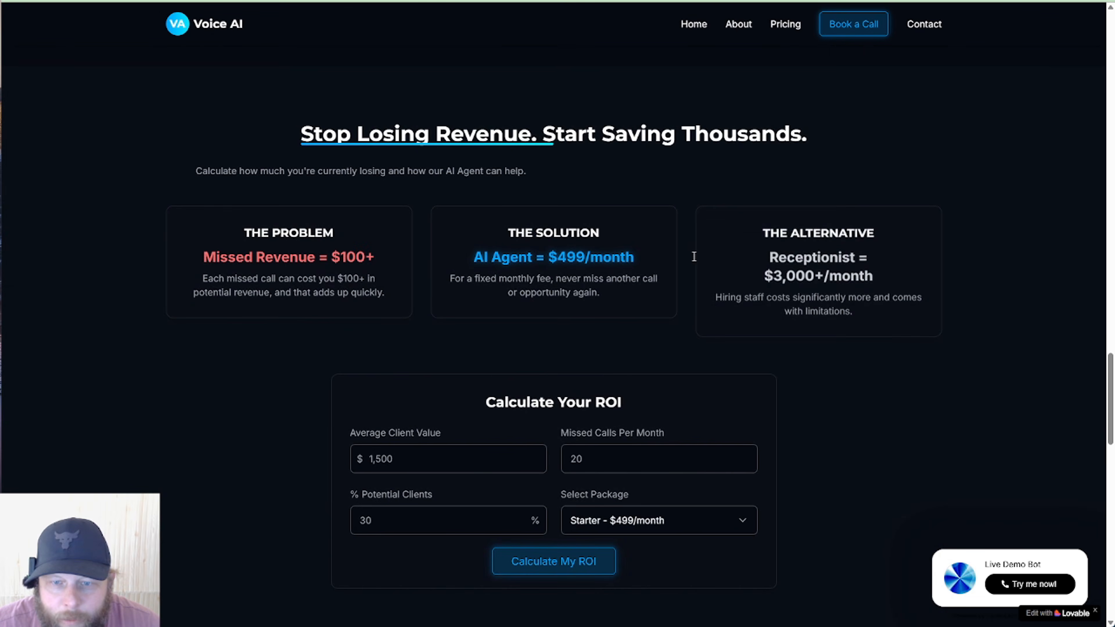
pyautogui.scroll(-5, 473, 324)
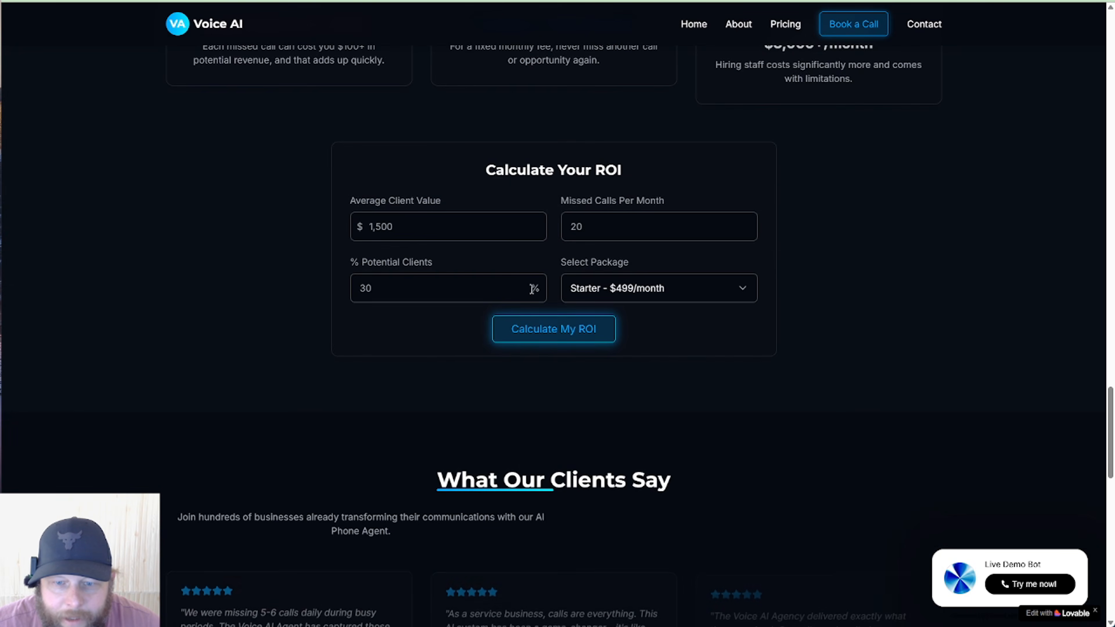
pyautogui.scroll(-9, 685, 346)
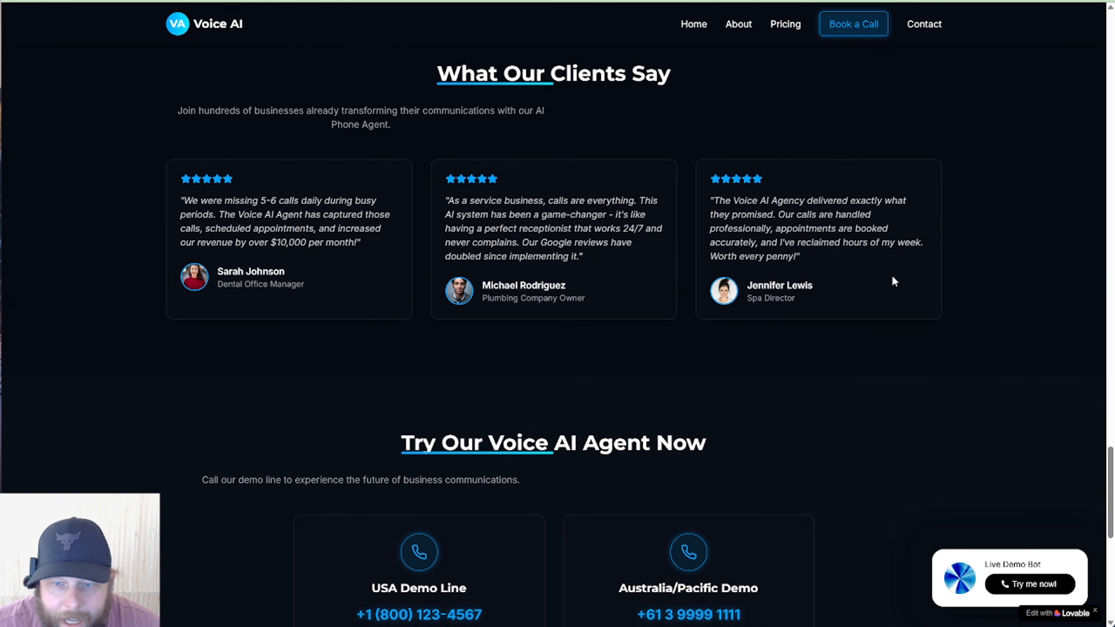
pyautogui.scroll(-9, 578, 239)
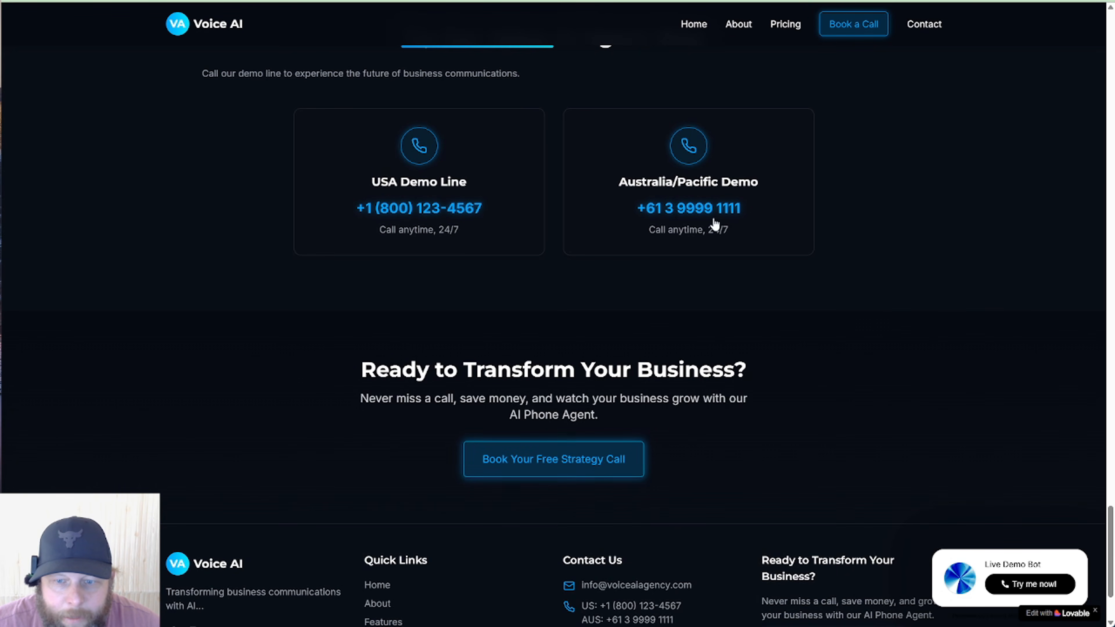
pyautogui.scroll(-3, 712, 224)
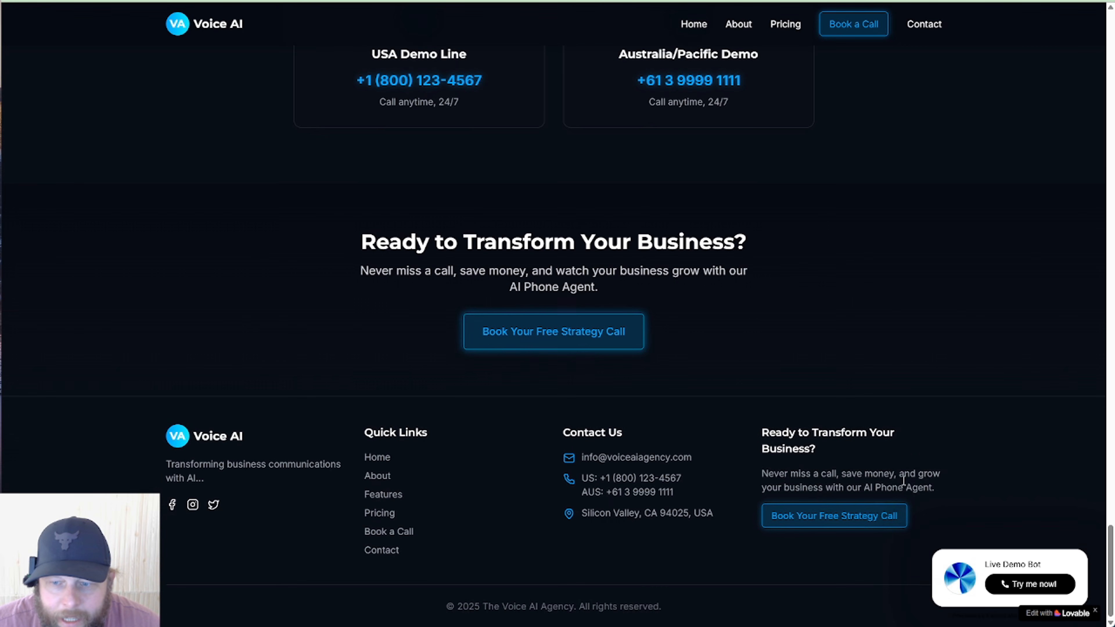
pyautogui.click(589, 336)
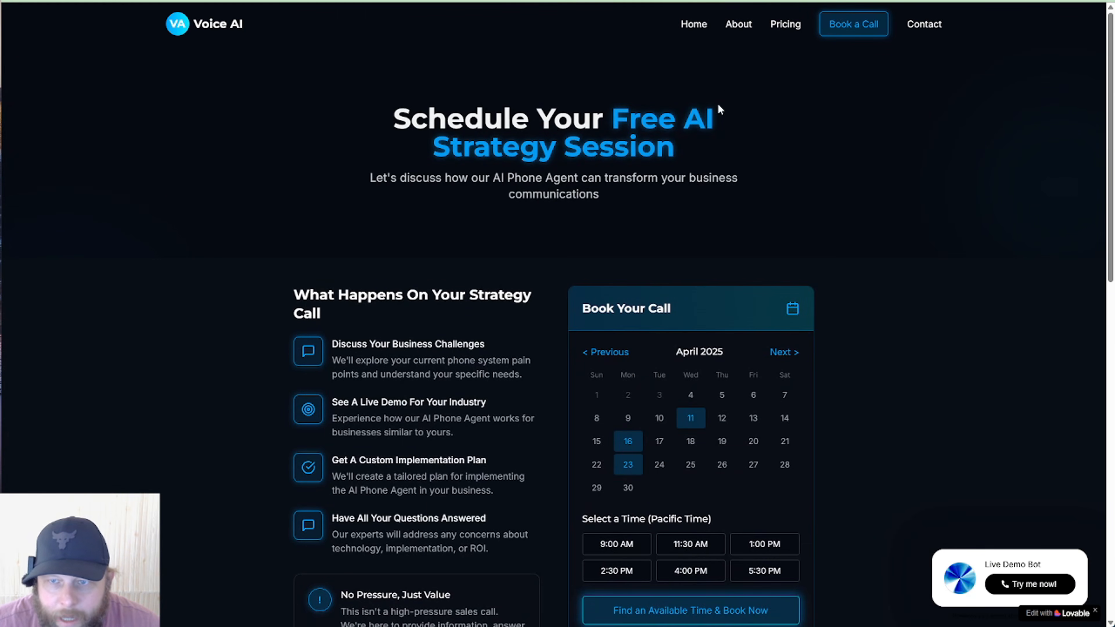
# Review the About page of the Lovable site from the mission statement through global presence, company facts and technology partners to the footer.
pyautogui.click(737, 25)
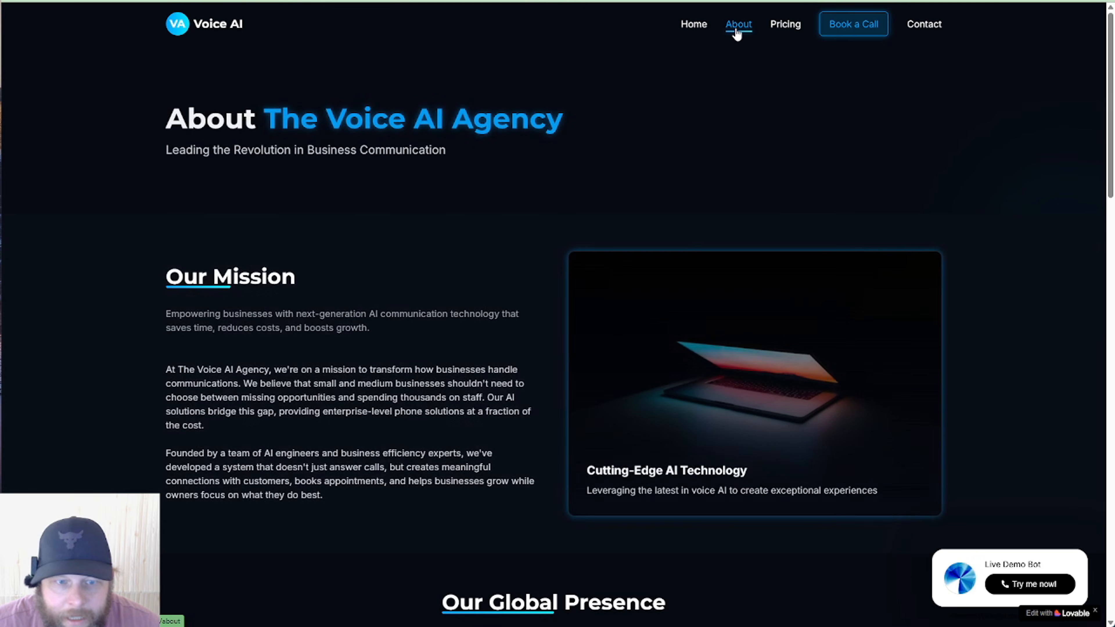
pyautogui.scroll(-5, 711, 178)
pyautogui.scroll(-4, 709, 173)
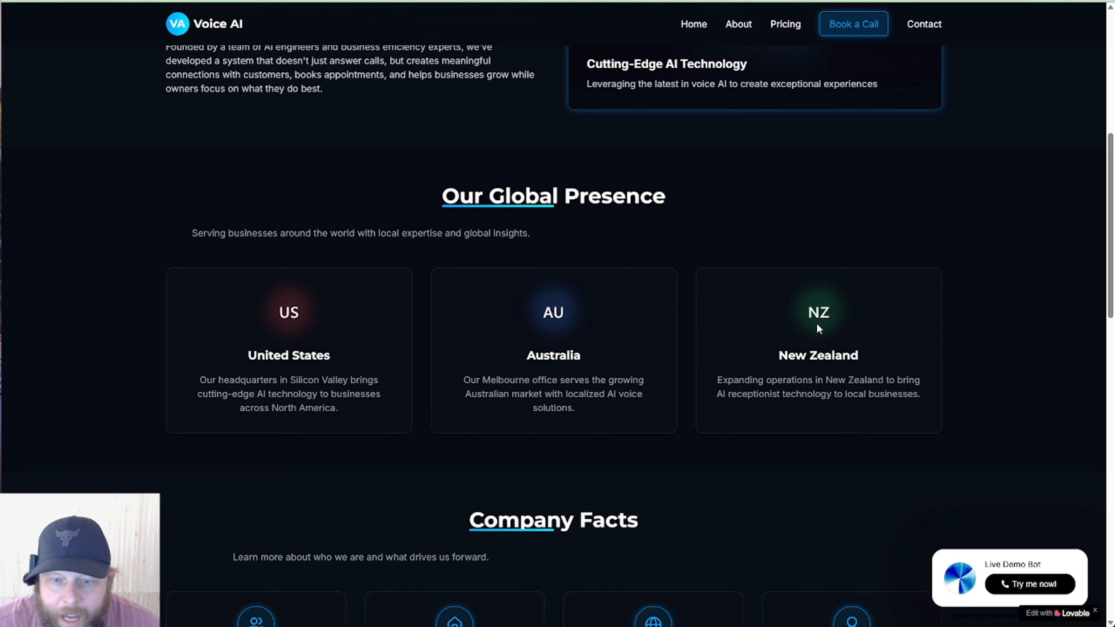
pyautogui.scroll(-5, 817, 328)
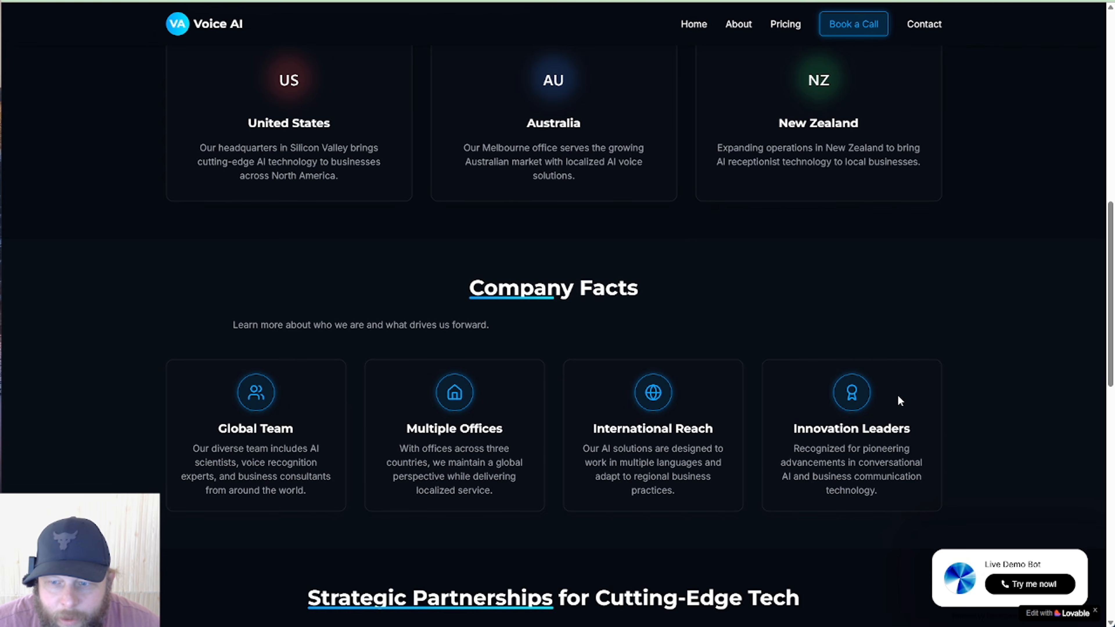
pyautogui.scroll(-6, 898, 396)
pyautogui.scroll(-3, 909, 396)
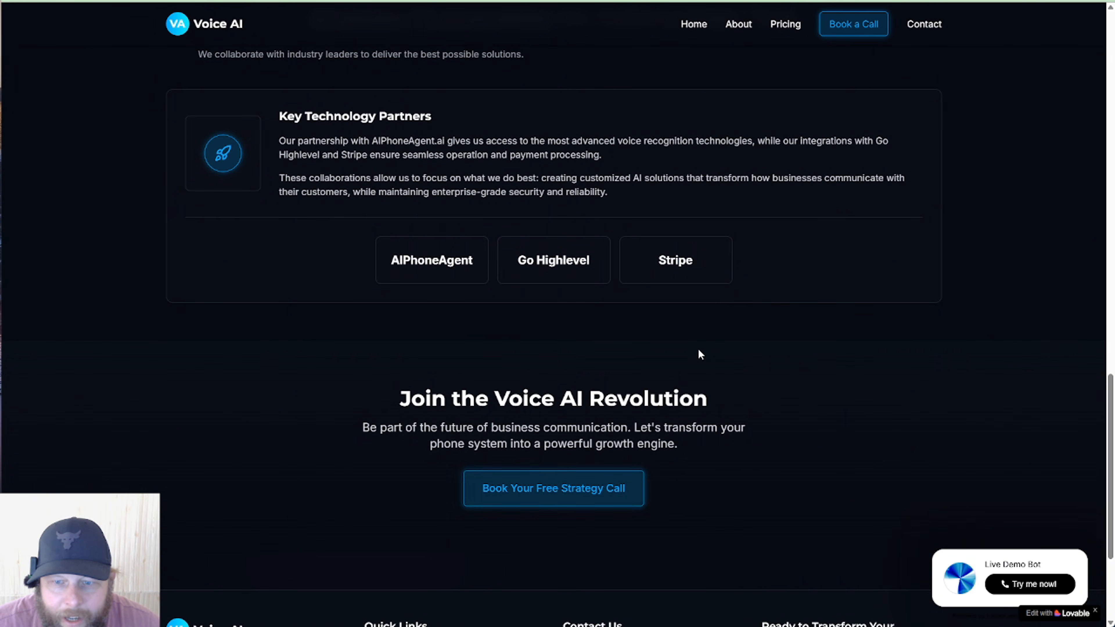
pyautogui.scroll(-4, 698, 353)
pyautogui.scroll(15, 496, 374)
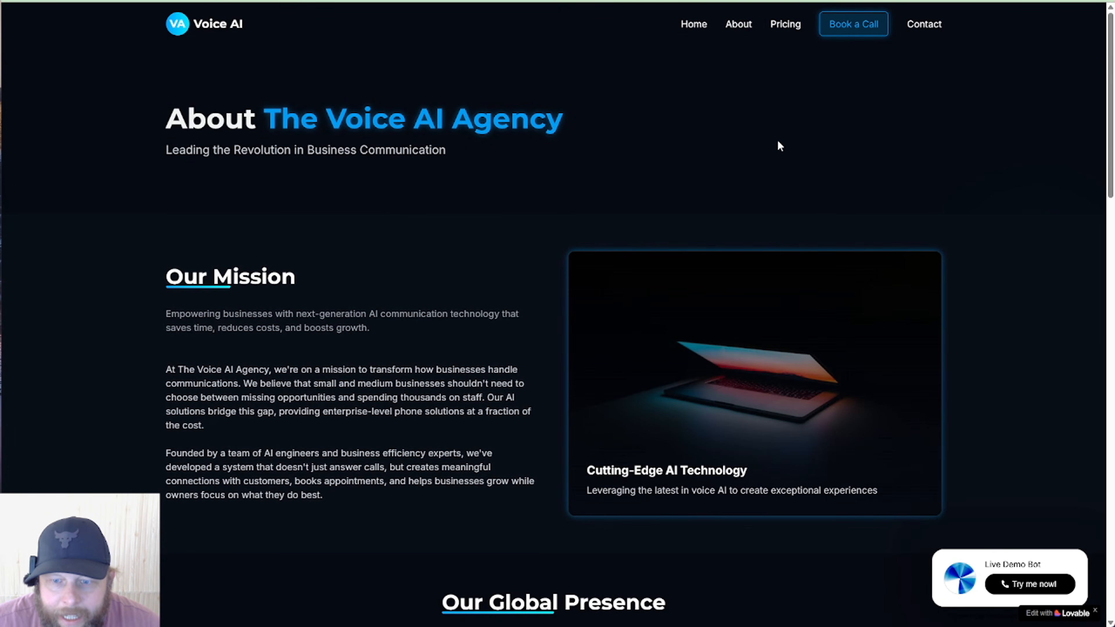
# Review the Pricing page, covering the All-In-One Voice AI Solution offer, the Frequently Asked Questions and the closing call to action.
pyautogui.click(786, 25)
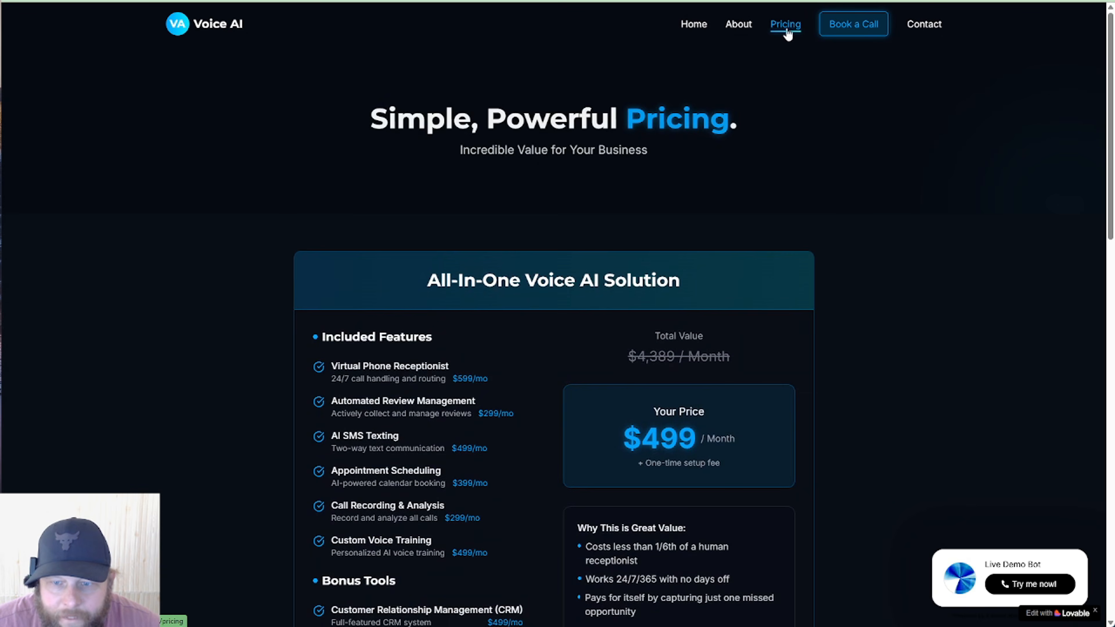
pyautogui.scroll(-3, 891, 206)
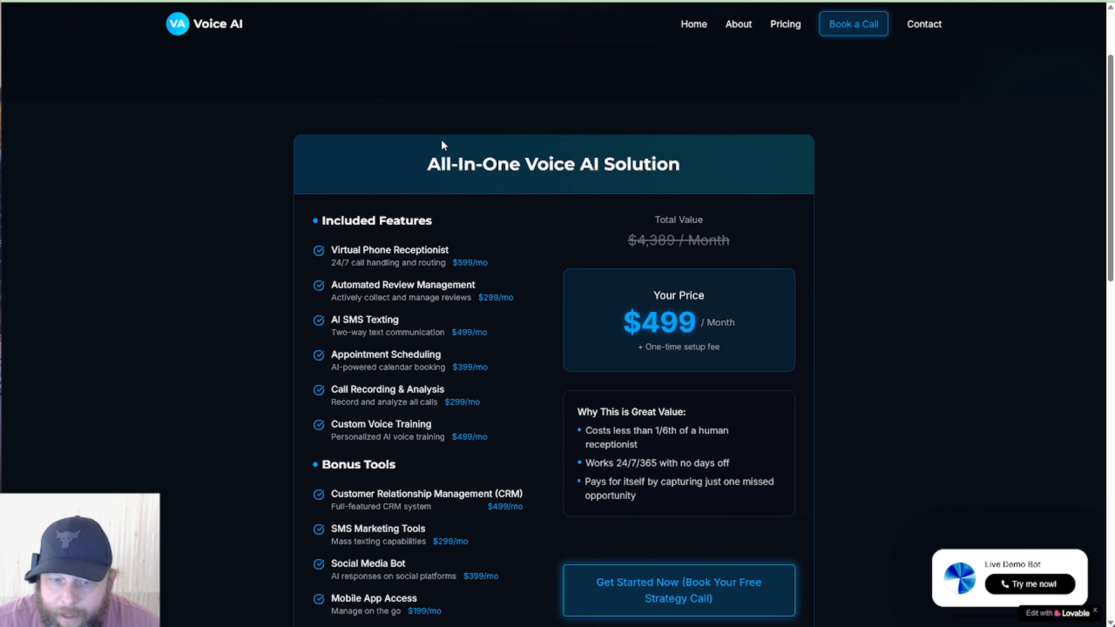
pyautogui.scroll(-4, 441, 140)
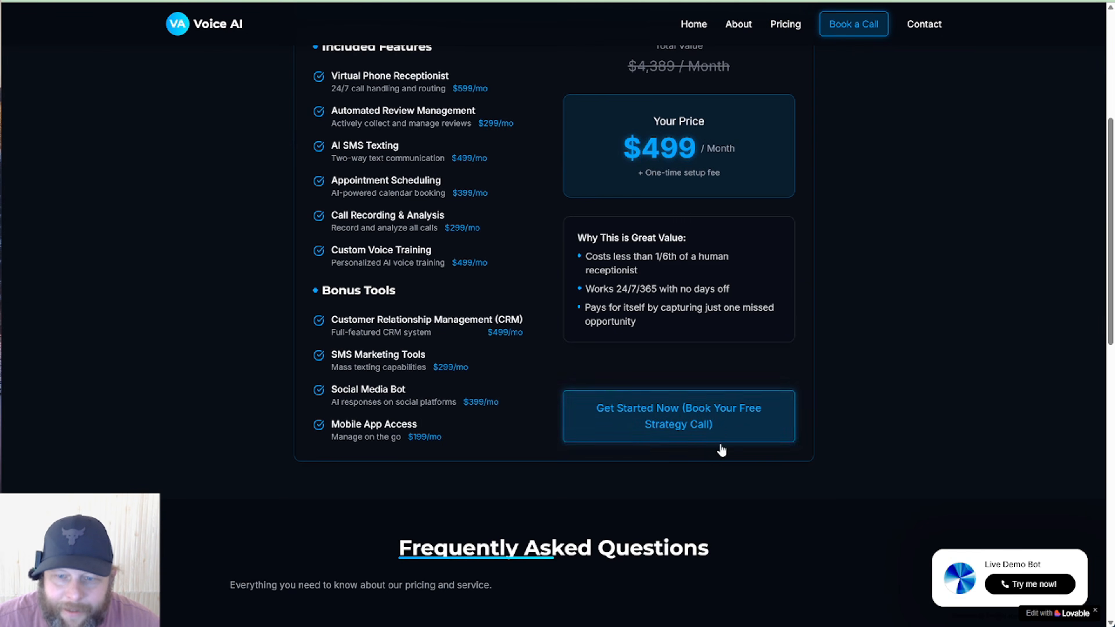
pyautogui.scroll(-5, 597, 483)
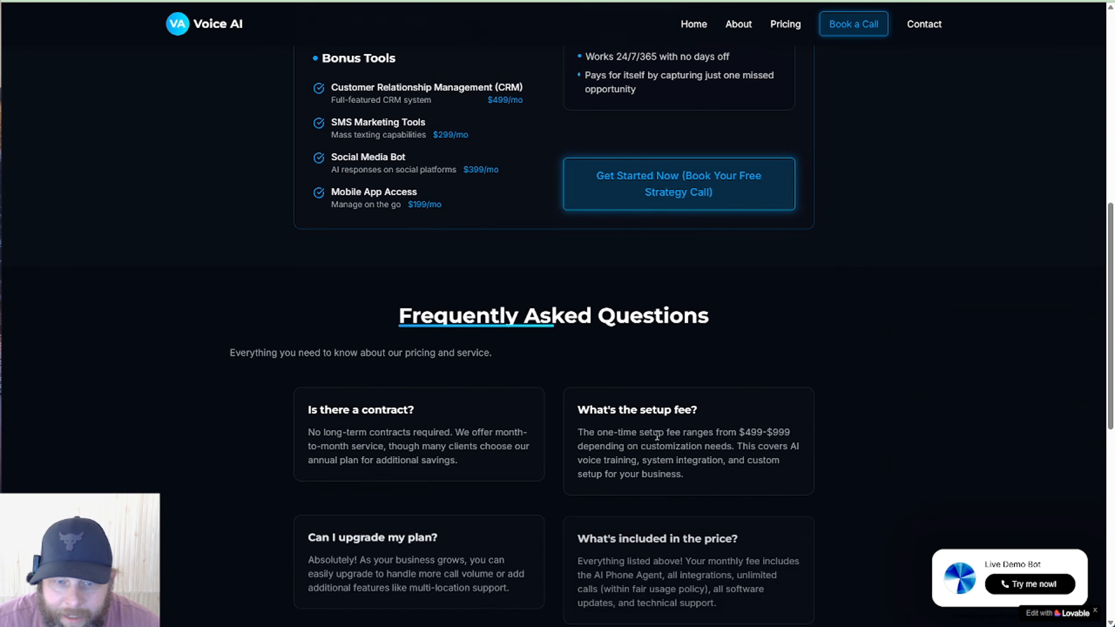
pyautogui.scroll(-5, 867, 362)
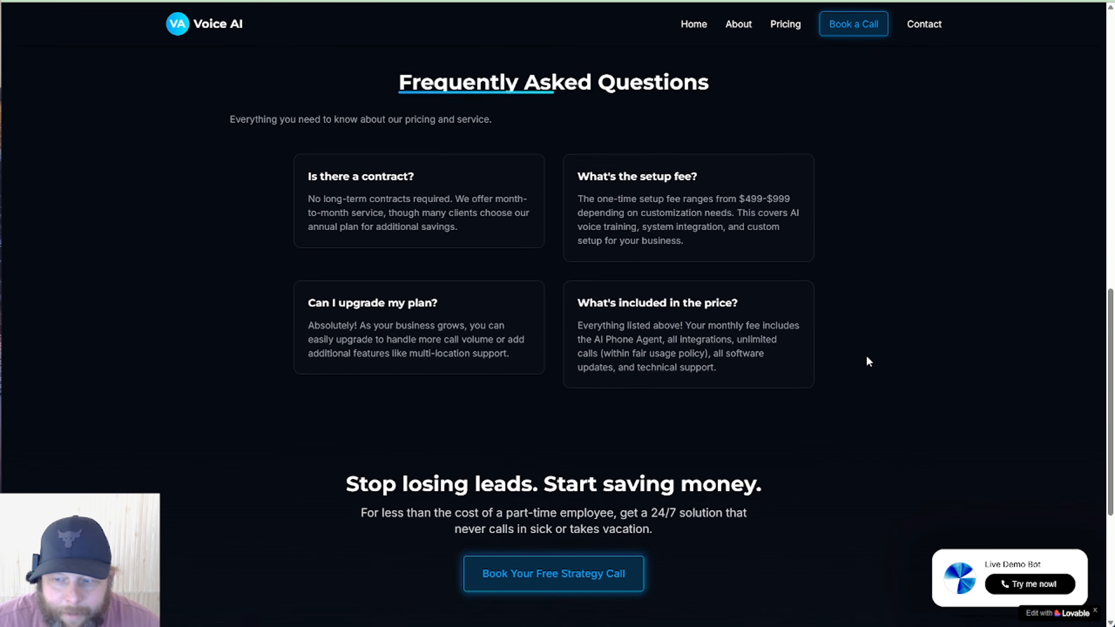
pyautogui.scroll(-3, 867, 361)
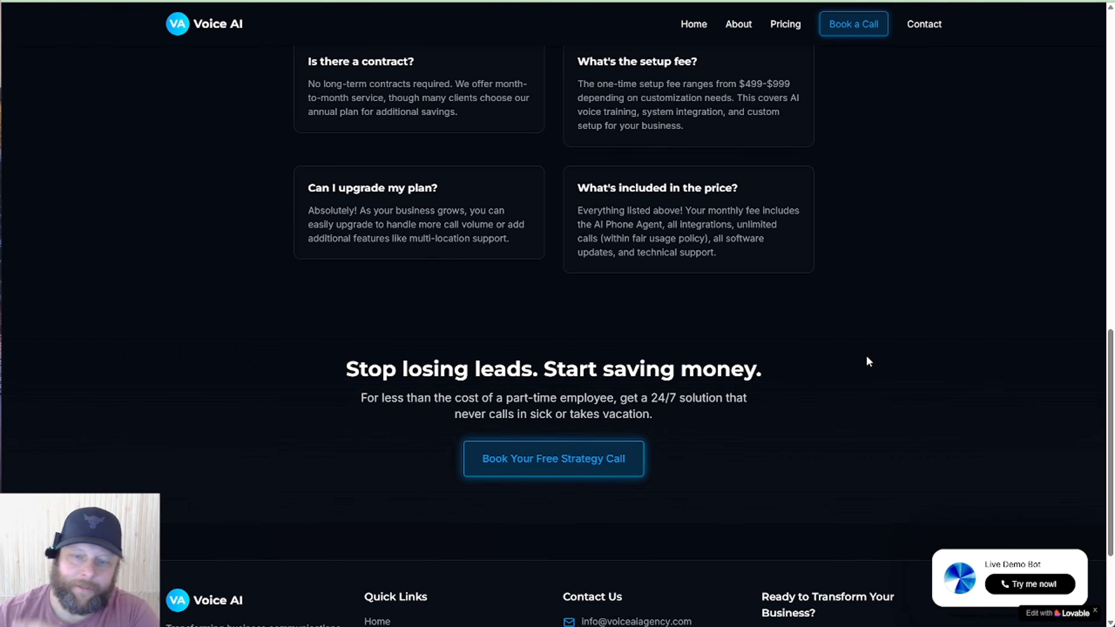
pyautogui.scroll(5, 874, 348)
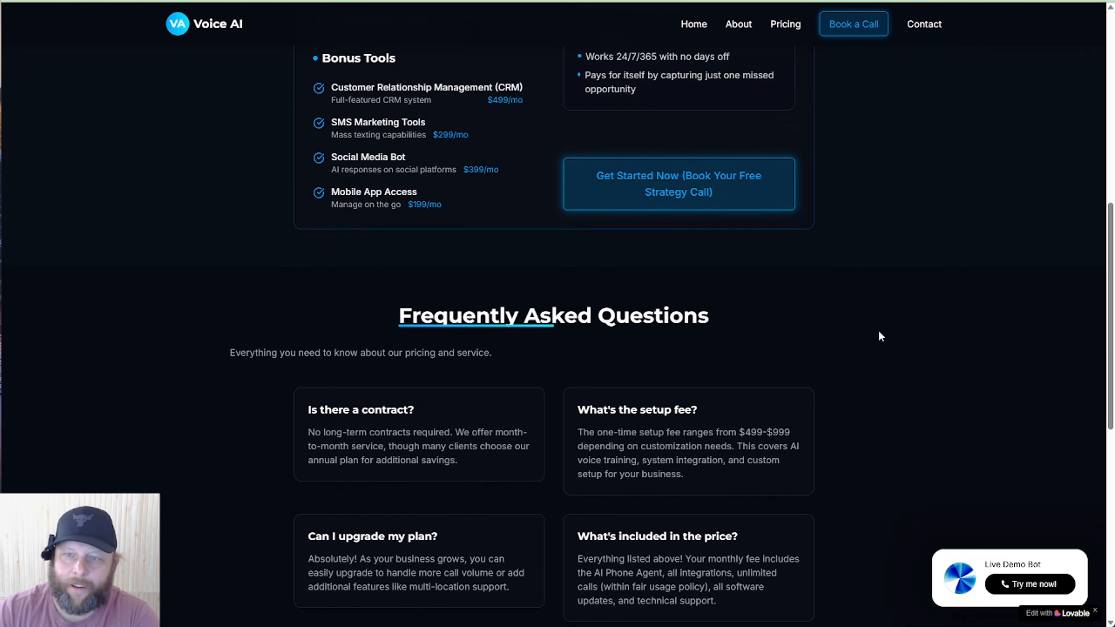
# Return to the home page and examine the You're Losing Money and Powerful Features sections.
pyautogui.click(699, 27)
pyautogui.scroll(-5, 698, 185)
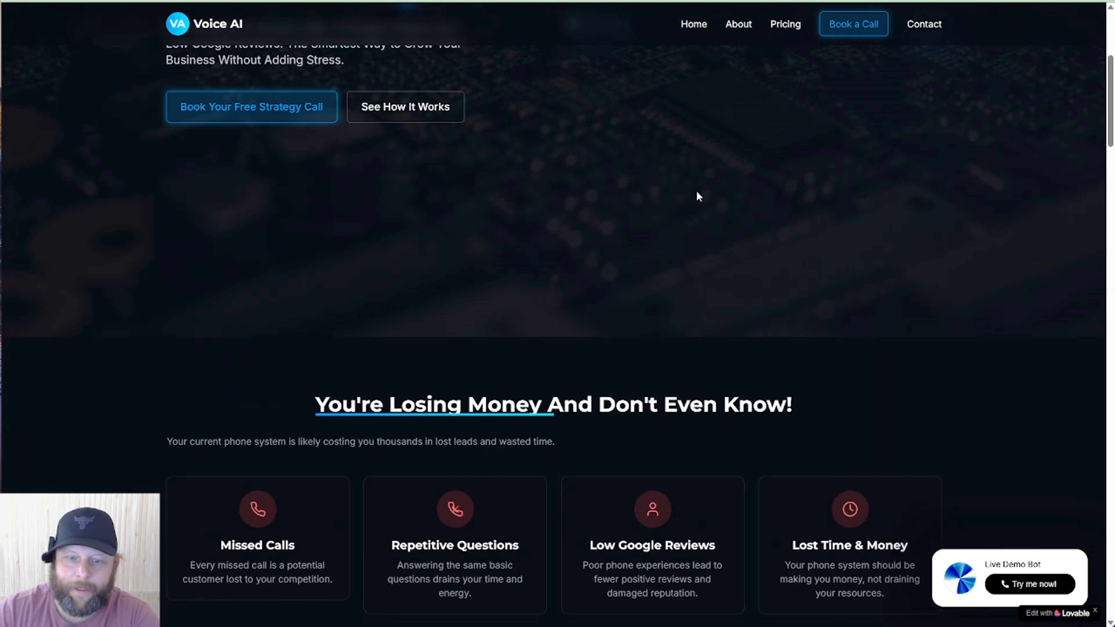
pyautogui.scroll(-7, 697, 202)
pyautogui.scroll(2, 277, 172)
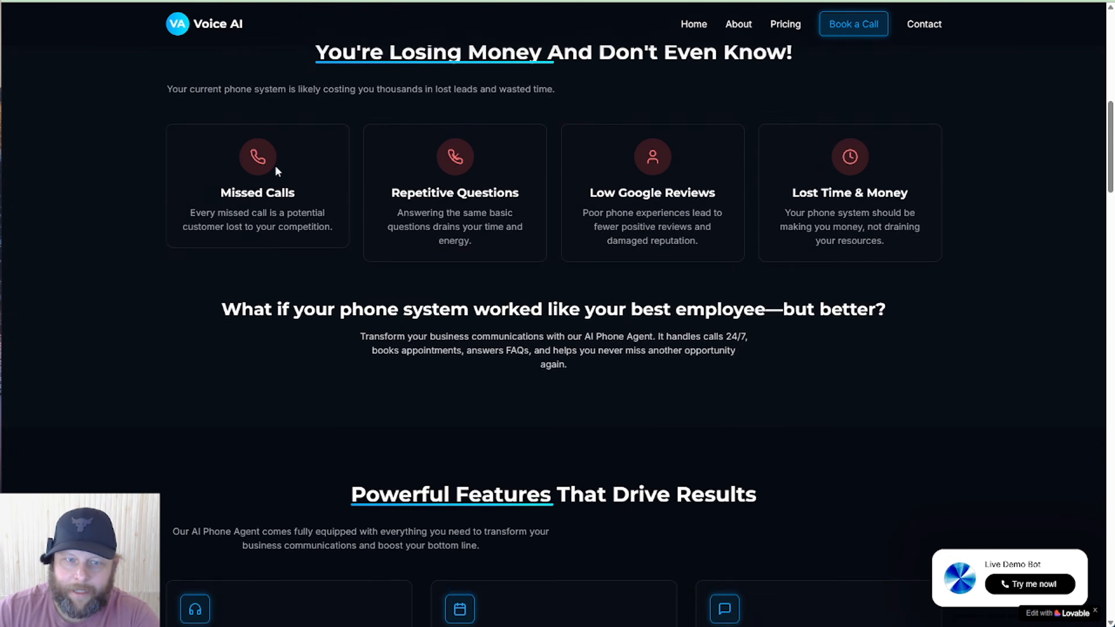
pyautogui.scroll(1, 277, 171)
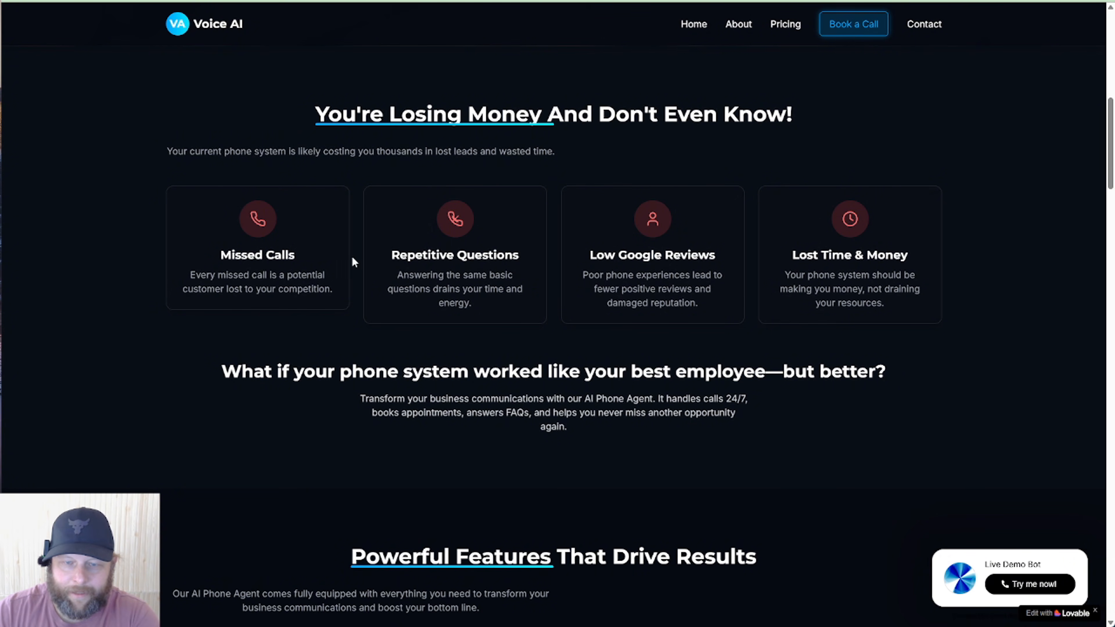
pyautogui.scroll(-6, 355, 262)
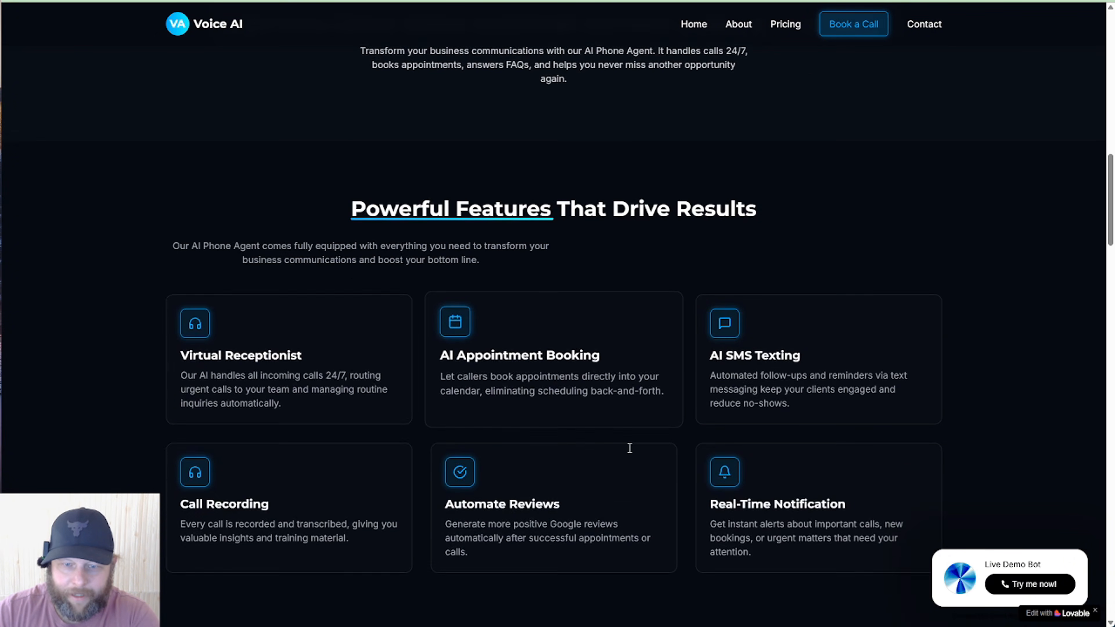
pyautogui.scroll(-1, 630, 448)
pyautogui.scroll(13, 767, 418)
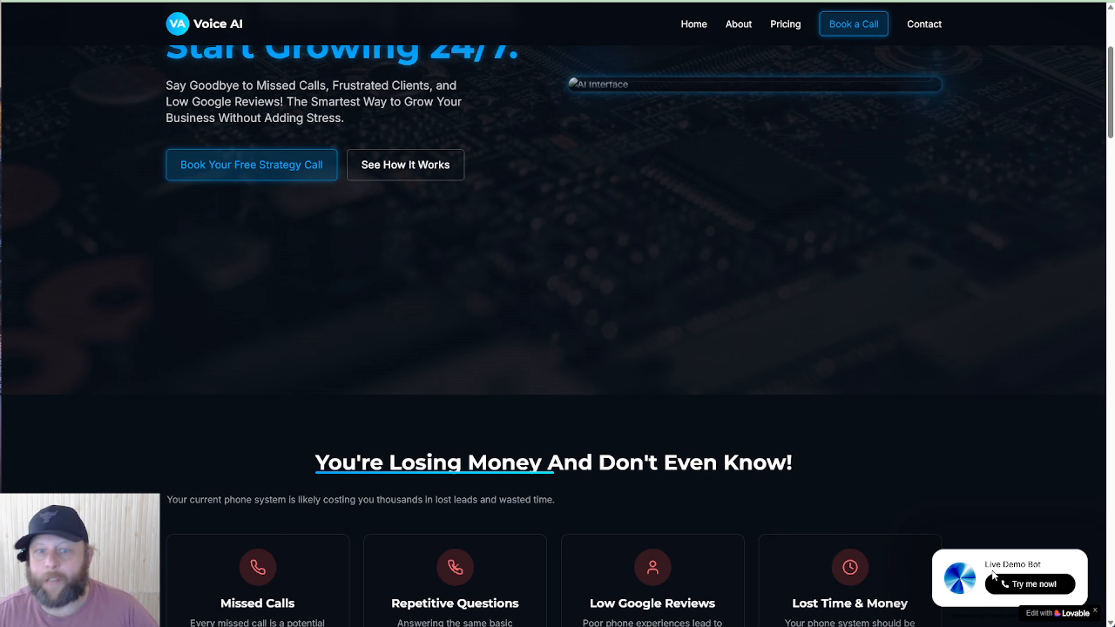
# Check the Contact page and the Book a Call page, and return to the About page.
pyautogui.click(932, 24)
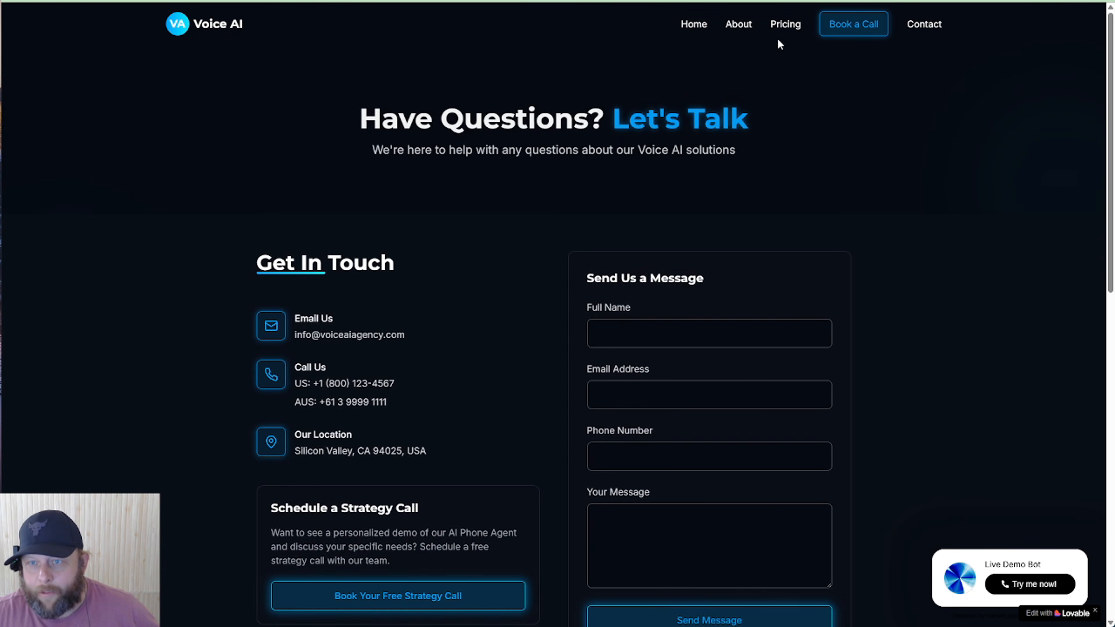
pyautogui.click(845, 24)
pyautogui.click(740, 25)
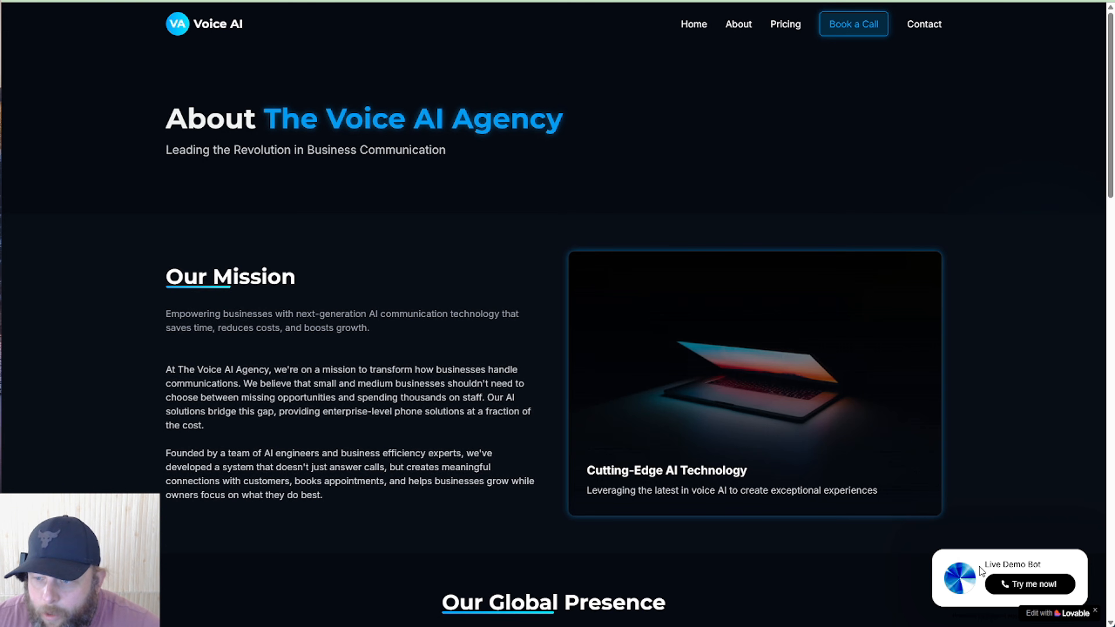
# Test the Live Demo Bot by starting a voice conversation, allowing microphone use while visiting the site, and ending the call.
pyautogui.click(1004, 584)
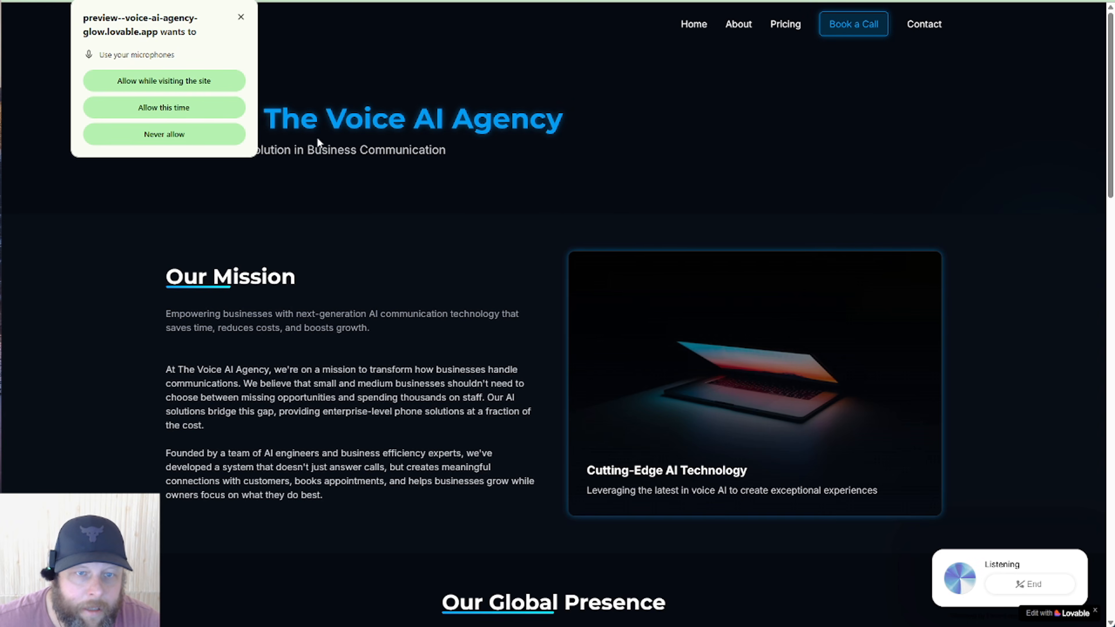
pyautogui.click(200, 86)
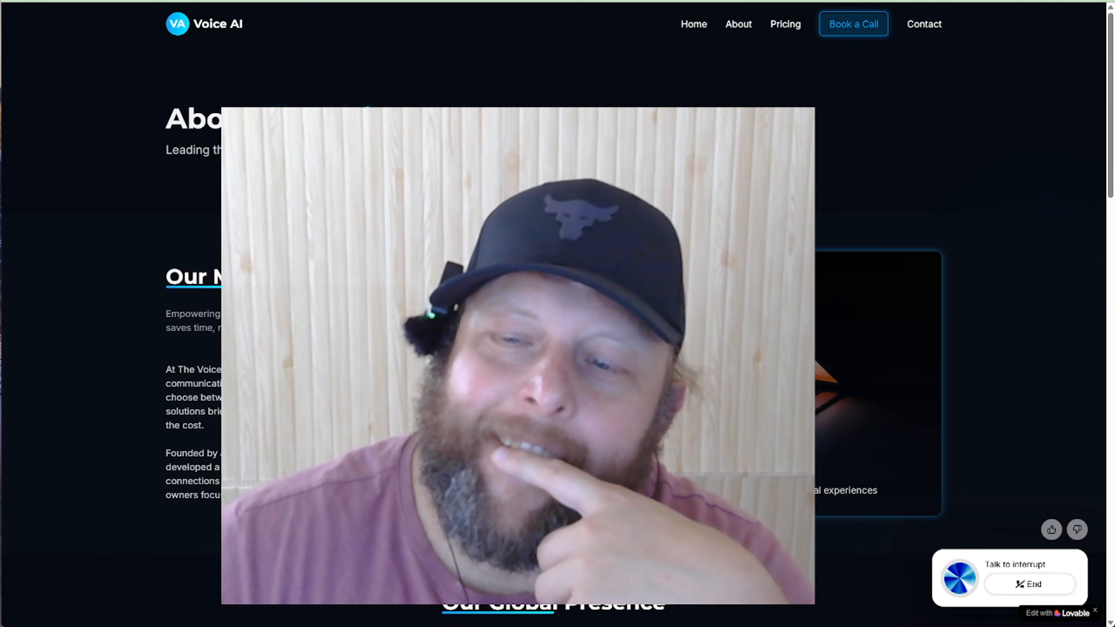
pyautogui.click(1020, 584)
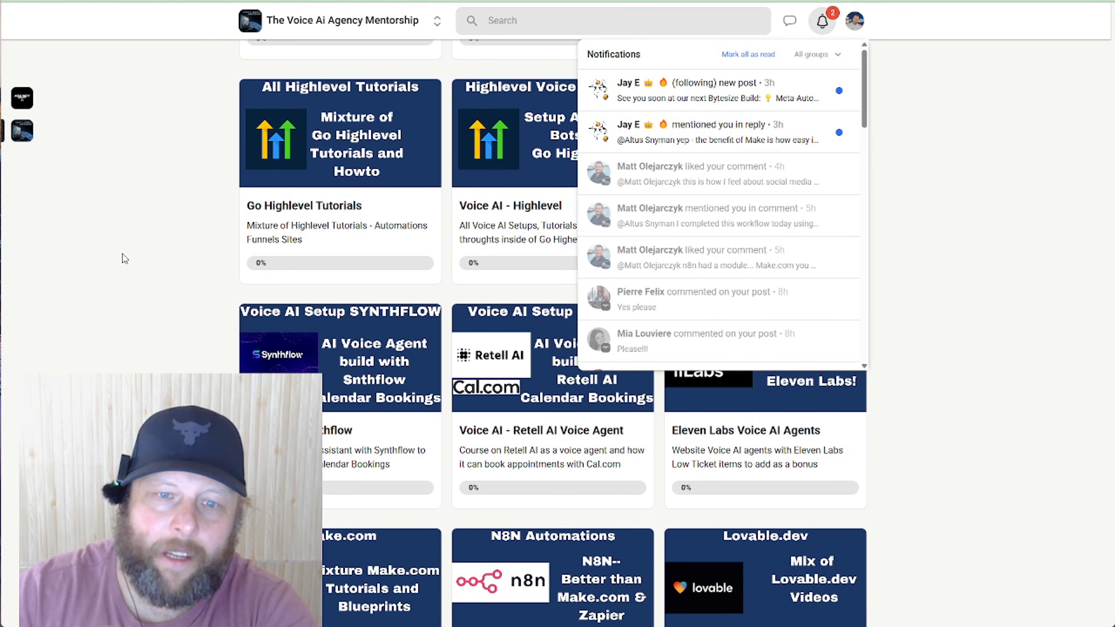
# In the Skool community The Voice Ai Agency Mentorship, close the notifications and review the About page down to the program description.
pyautogui.click(122, 253)
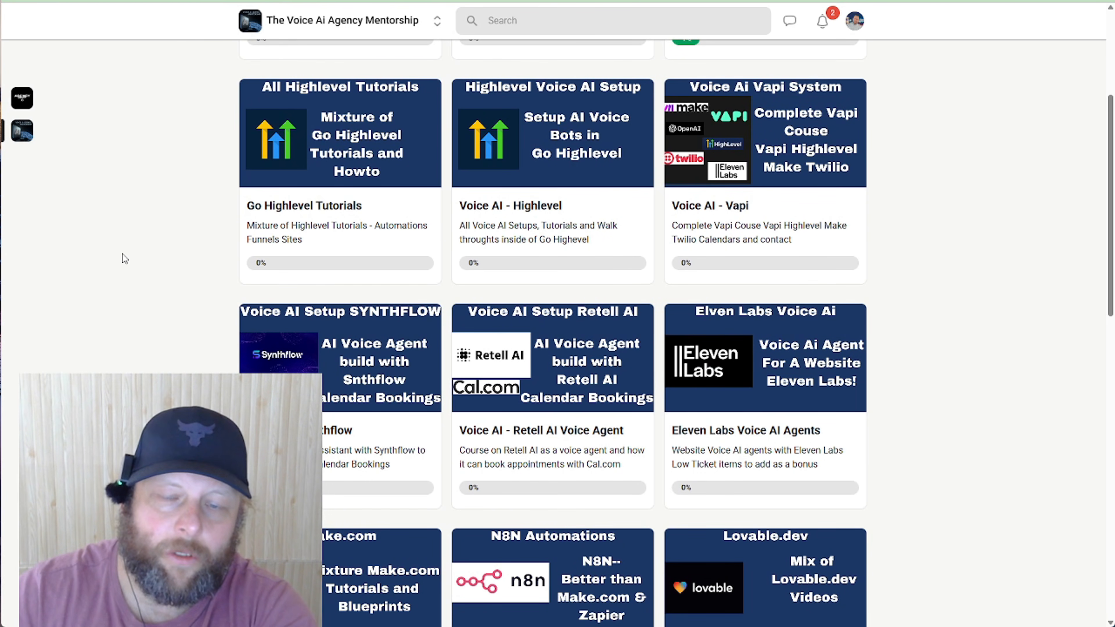
pyautogui.scroll(5, 637, 347)
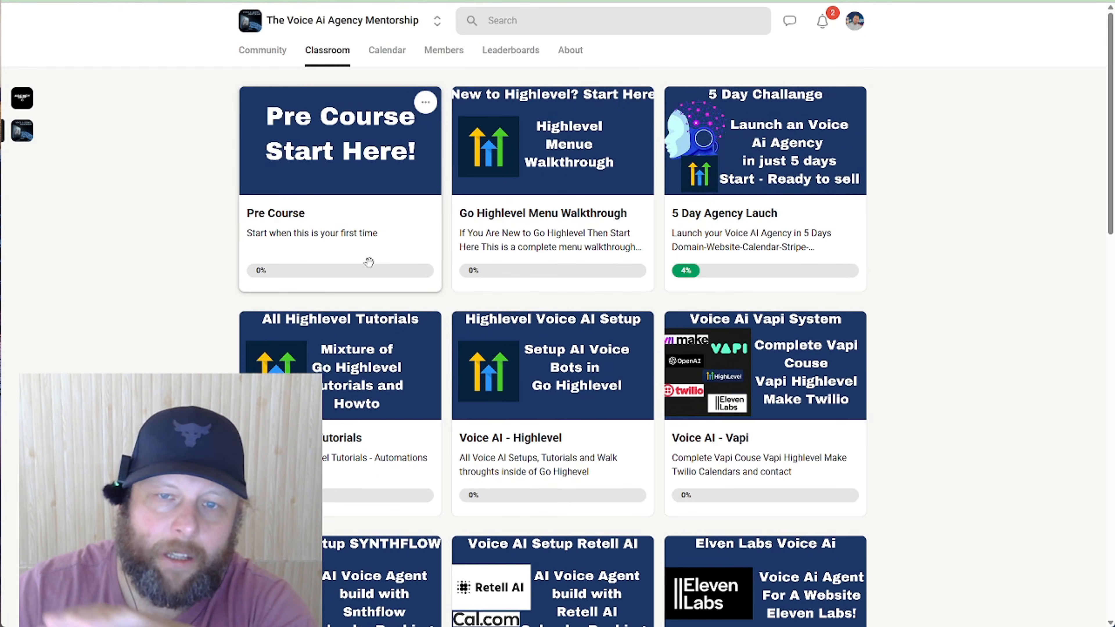
pyautogui.click(580, 64)
pyautogui.scroll(-5, 495, 410)
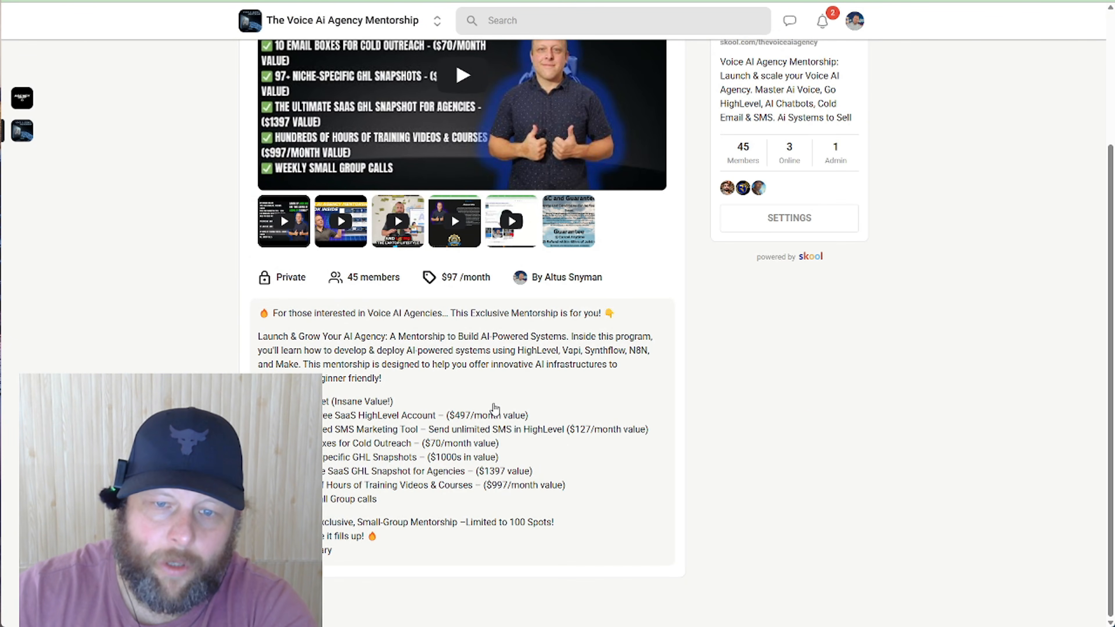